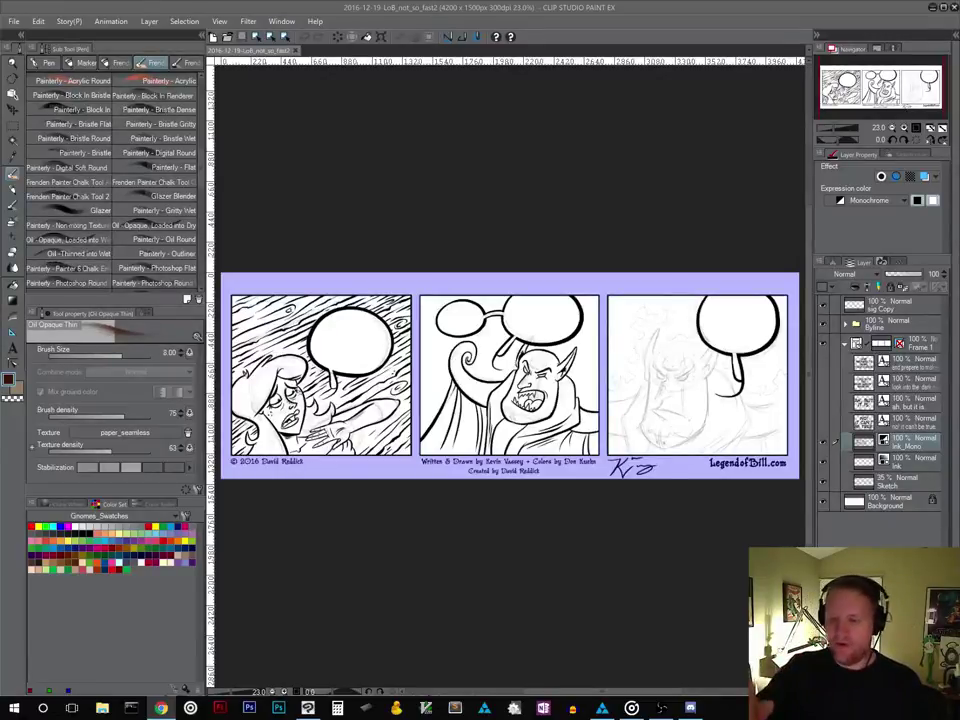
Look through the Frenden painter, dry pencil and inker brush collections to compare the available brushes
scroll(150, 128, "down", 10)
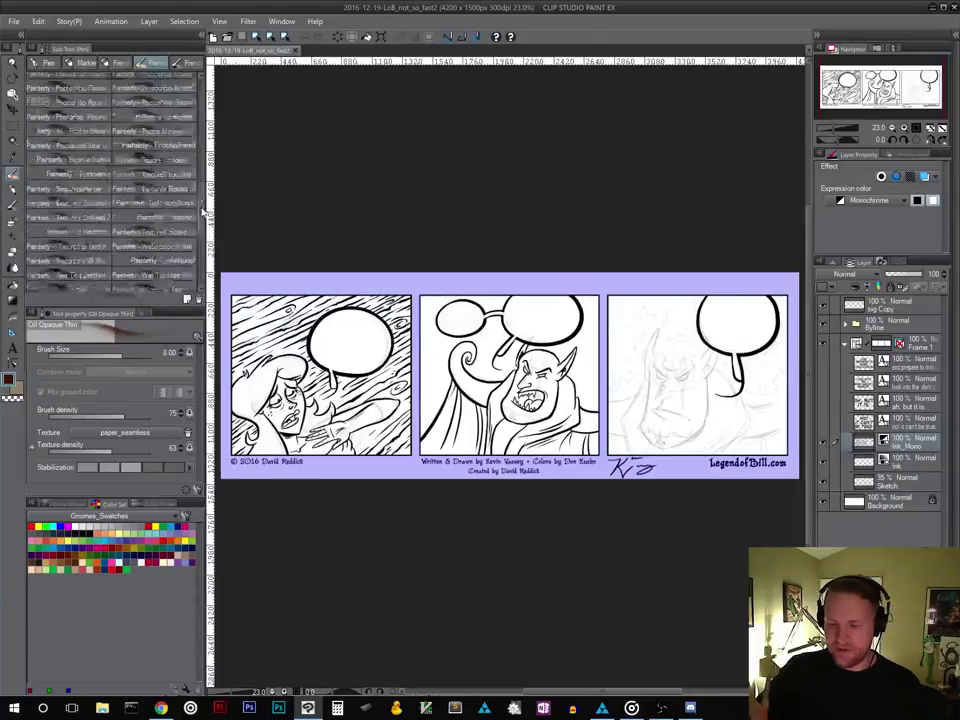
scroll(203, 212, "down", 10)
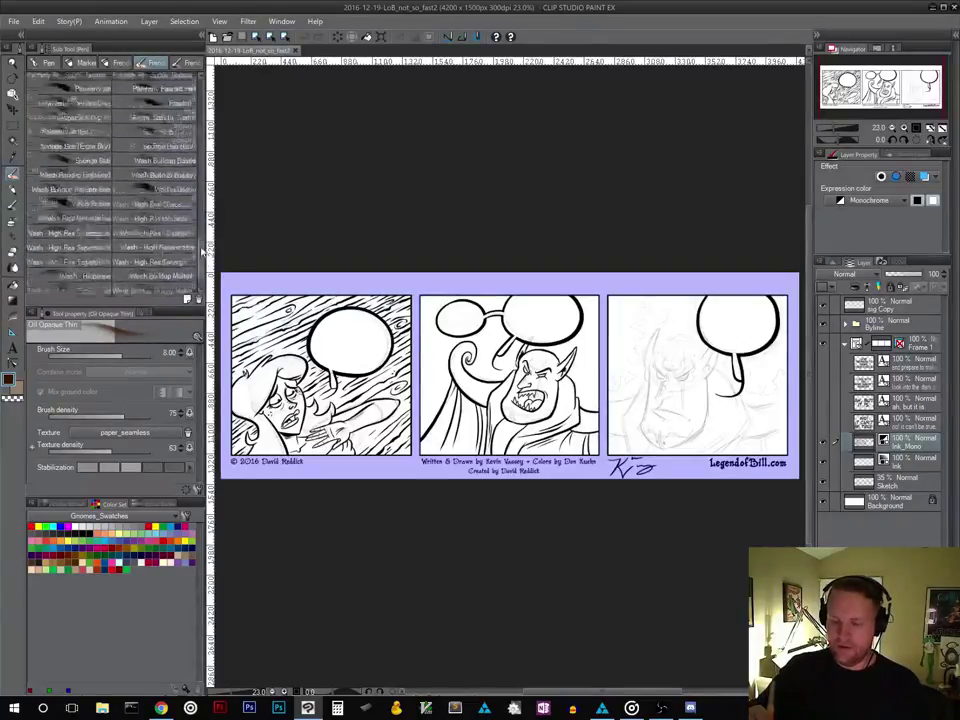
scroll(203, 252, "up", 15)
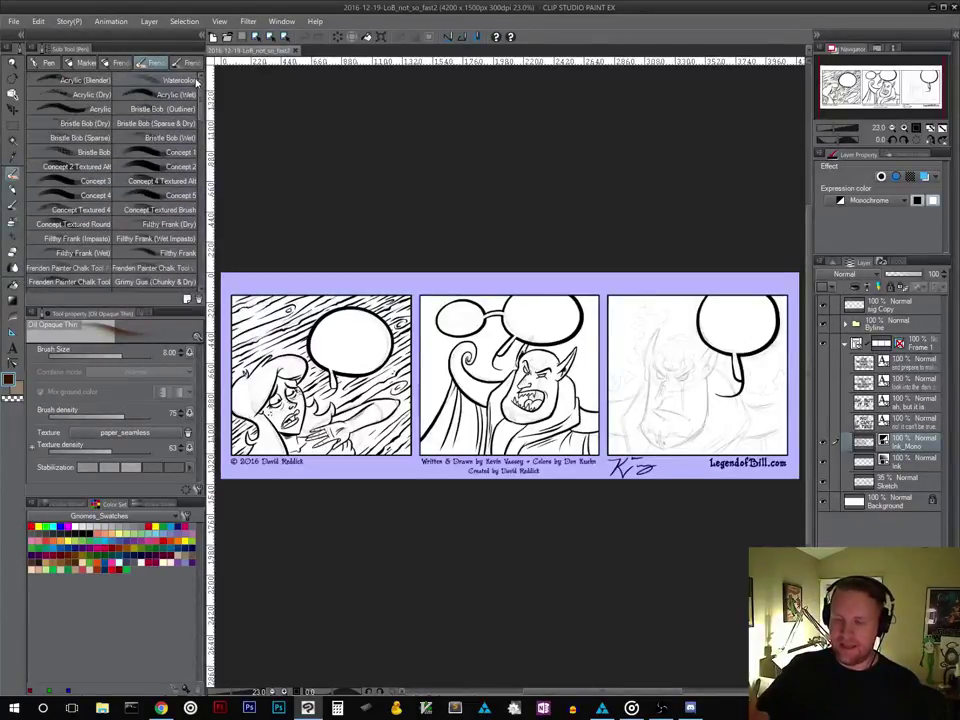
left_click(115, 62)
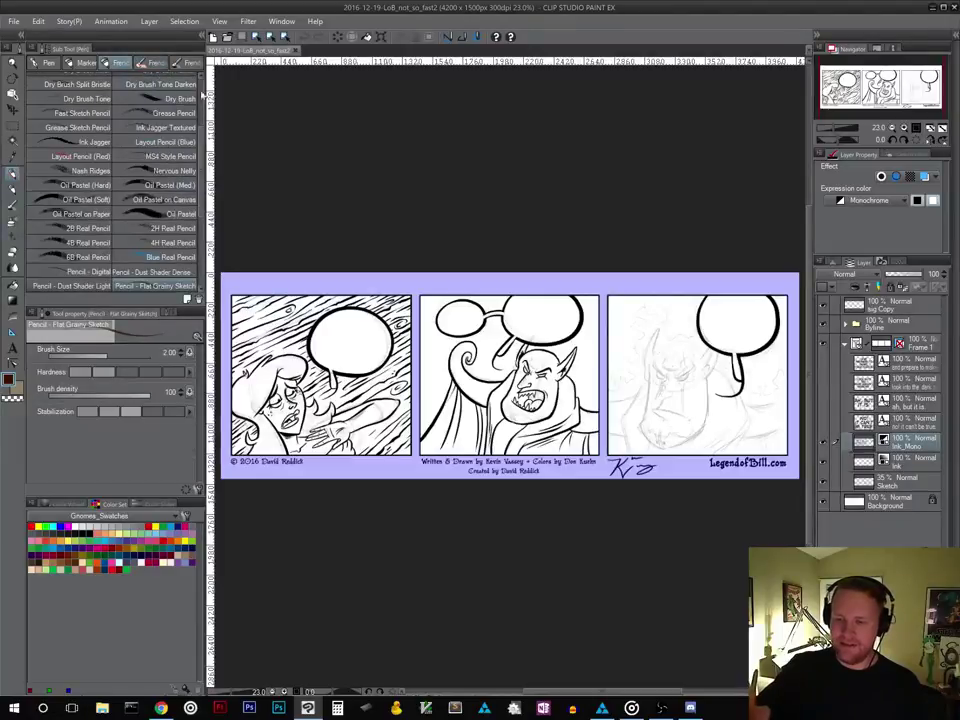
scroll(195, 75, "up", 5)
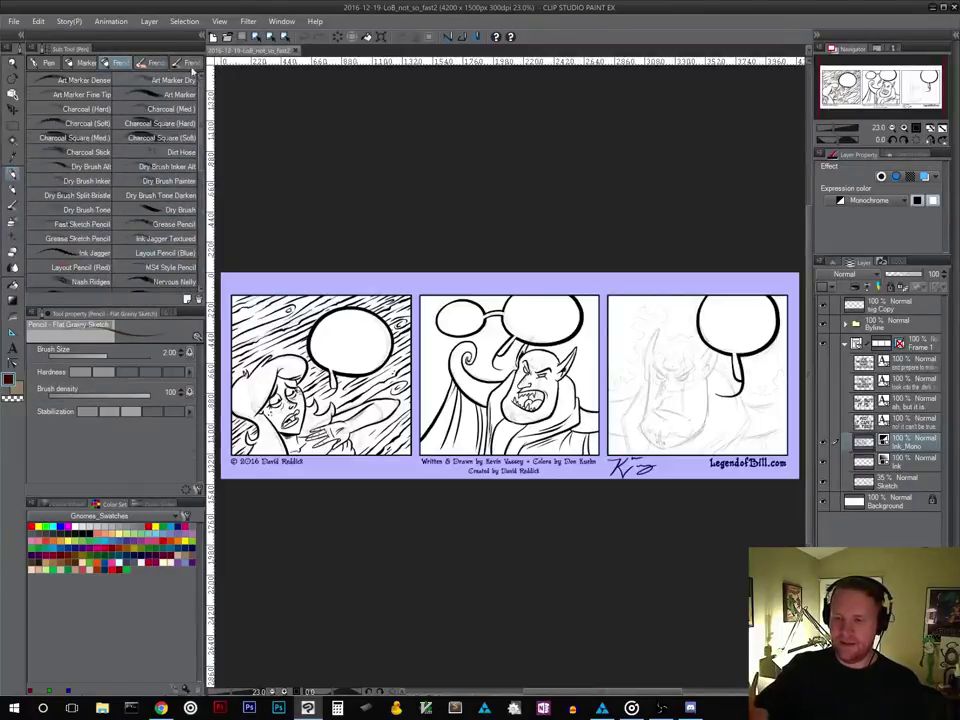
left_click(188, 62)
scroll(160, 150, "down", 5)
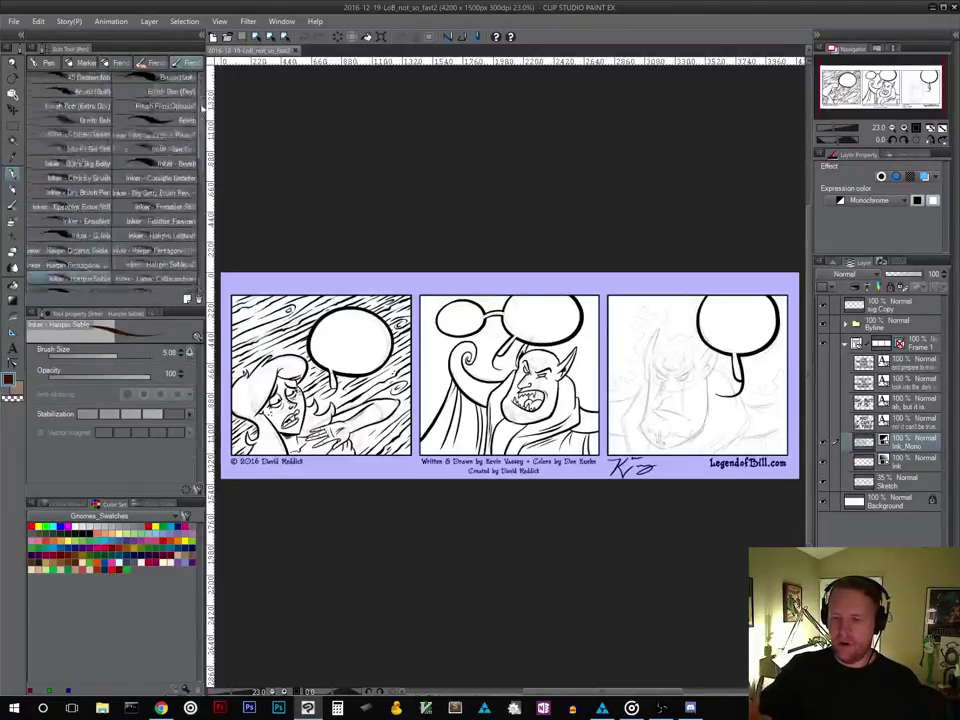
left_click(153, 62)
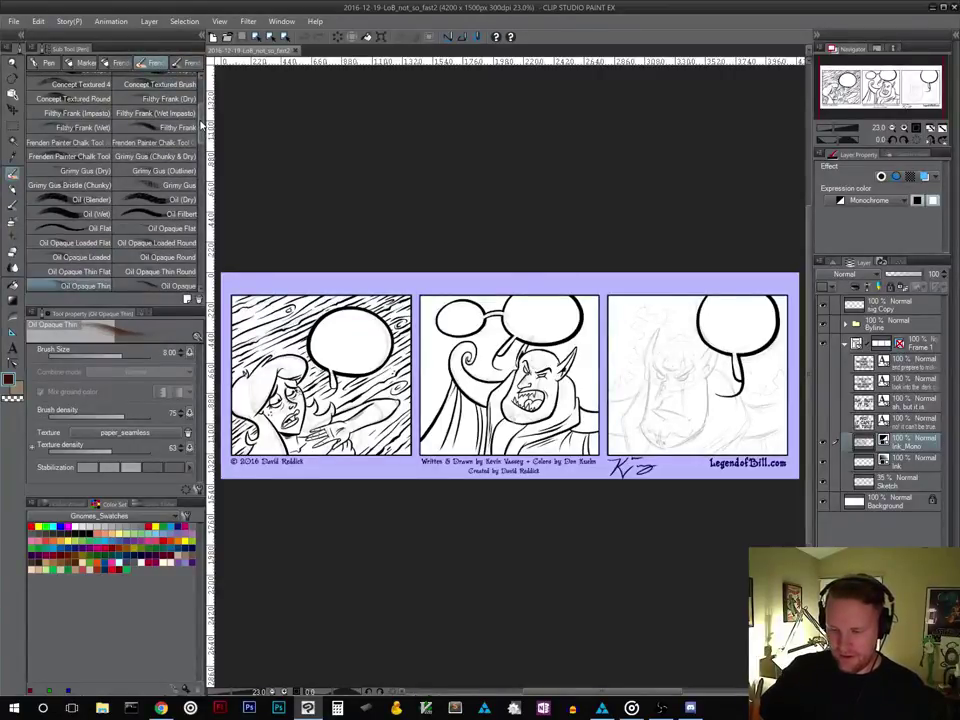
left_click_drag(202, 125, 202, 94)
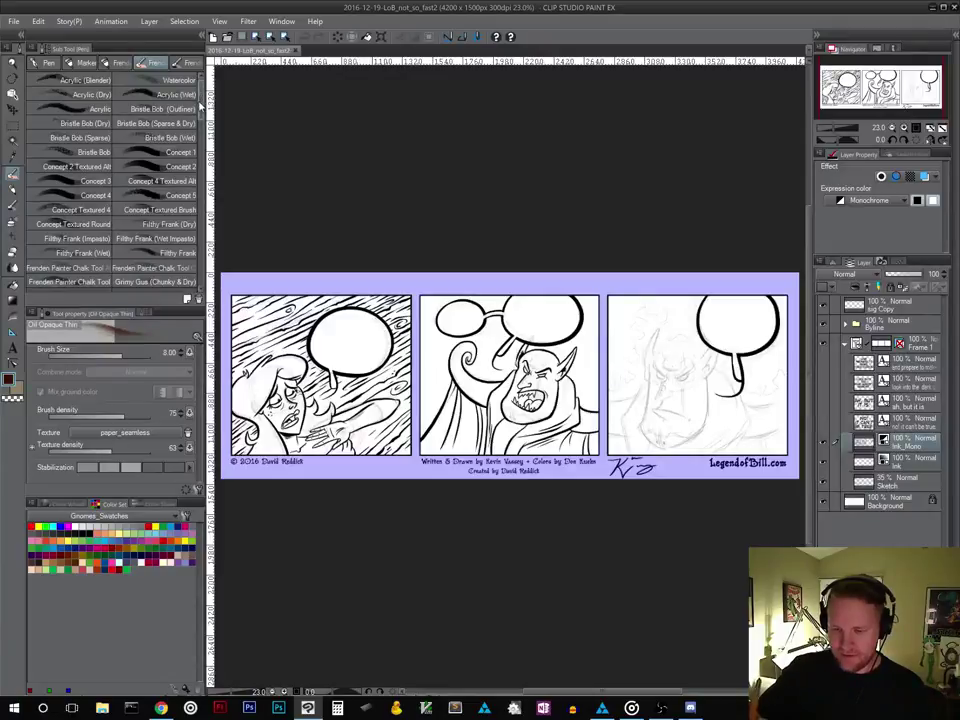
left_click(117, 63)
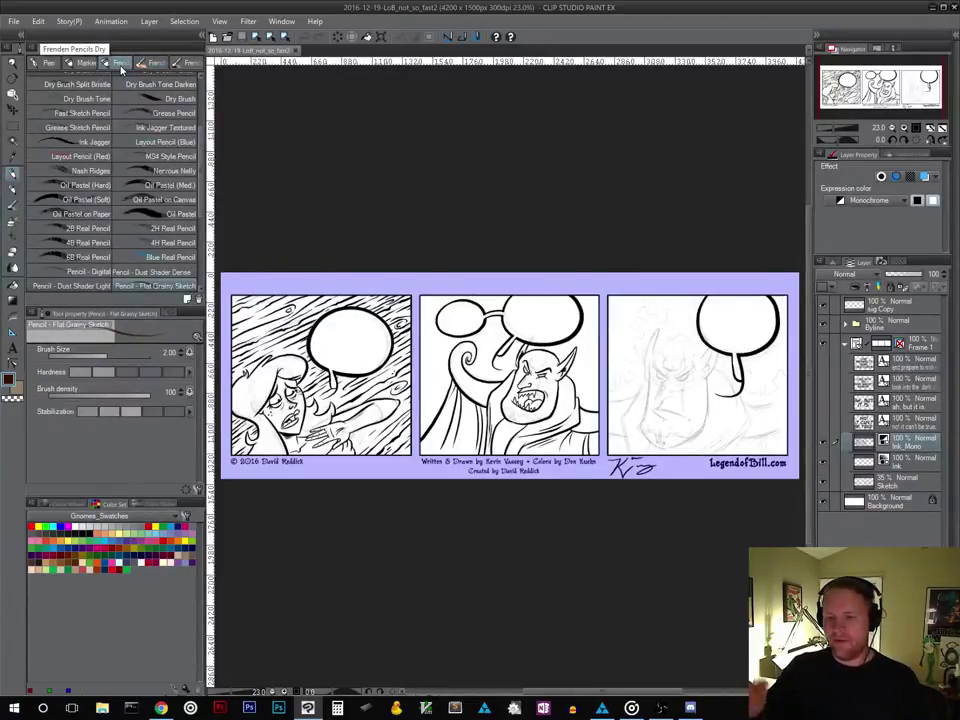
Choose the Inker - Lando Calbrusshian brush from the Frenden inking collection
left_click(190, 63)
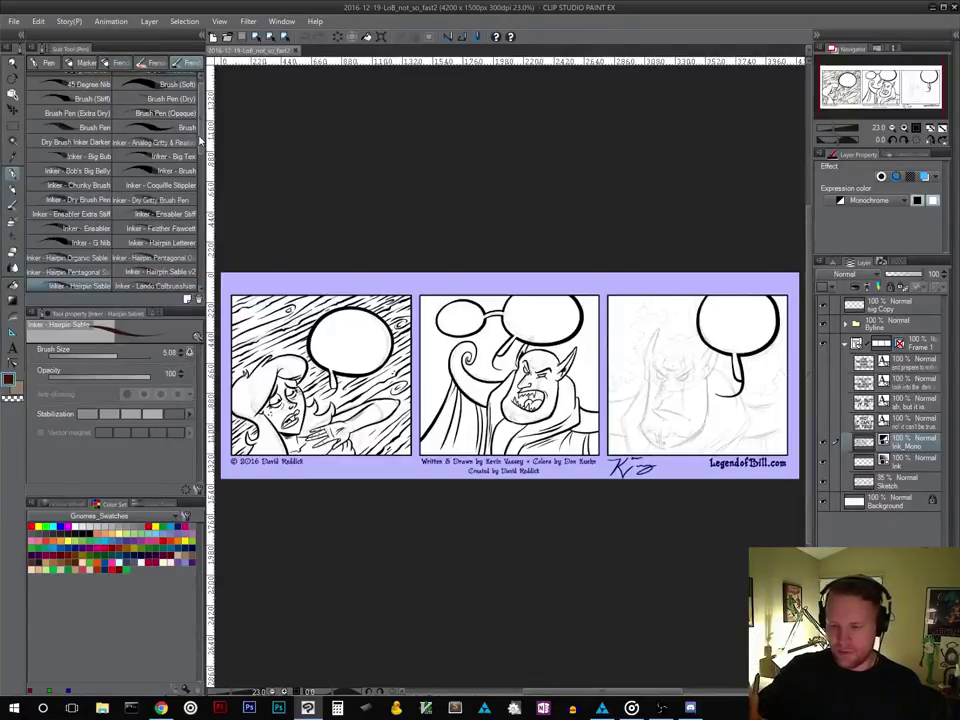
scroll(151, 106, "up", 1)
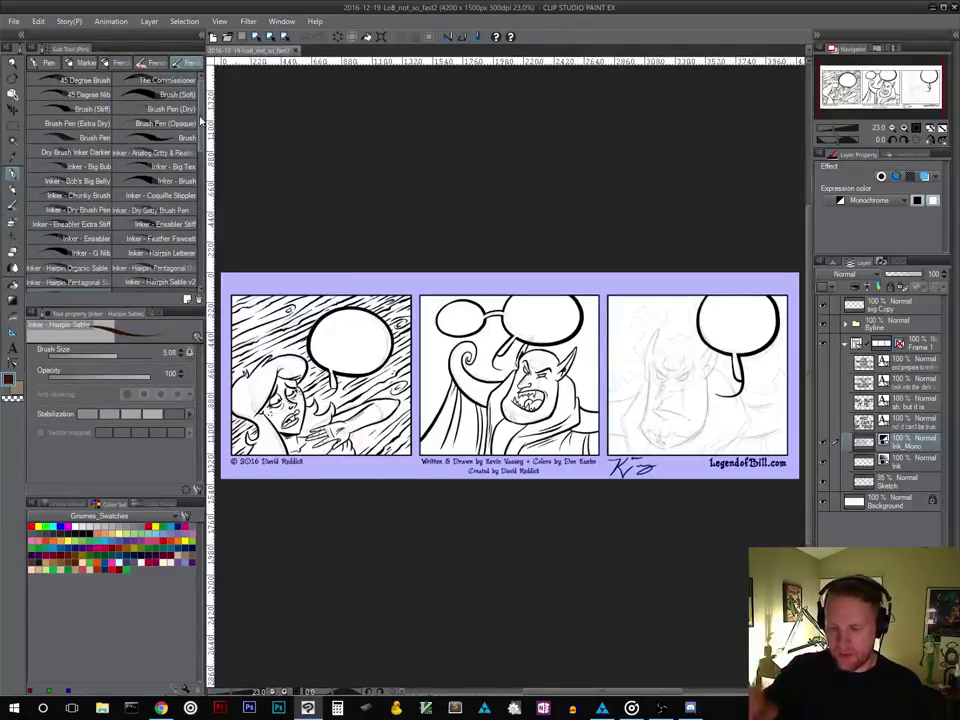
scroll(202, 130, "down", 2)
scroll(202, 138, "down", 3)
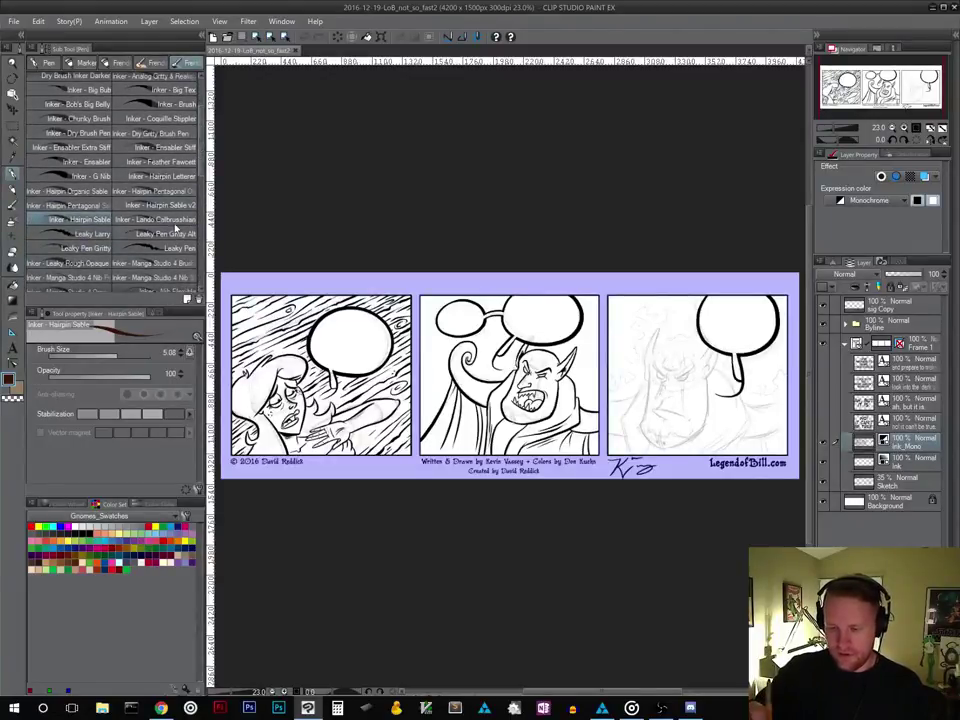
left_click(162, 219)
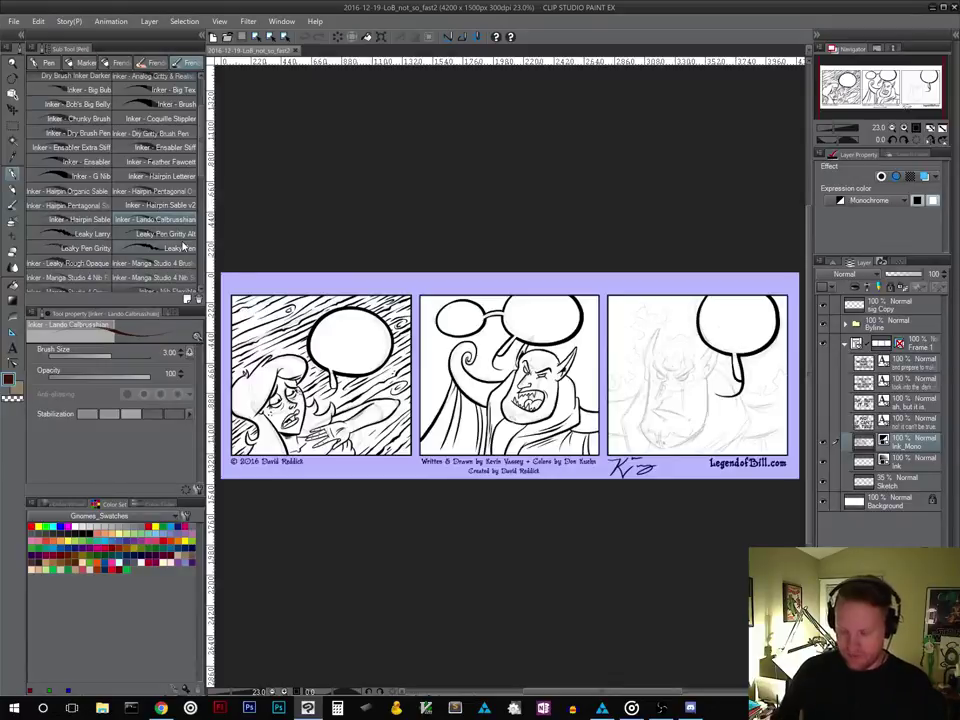
Reduce the inking brush size to 2.60
left_click(180, 355)
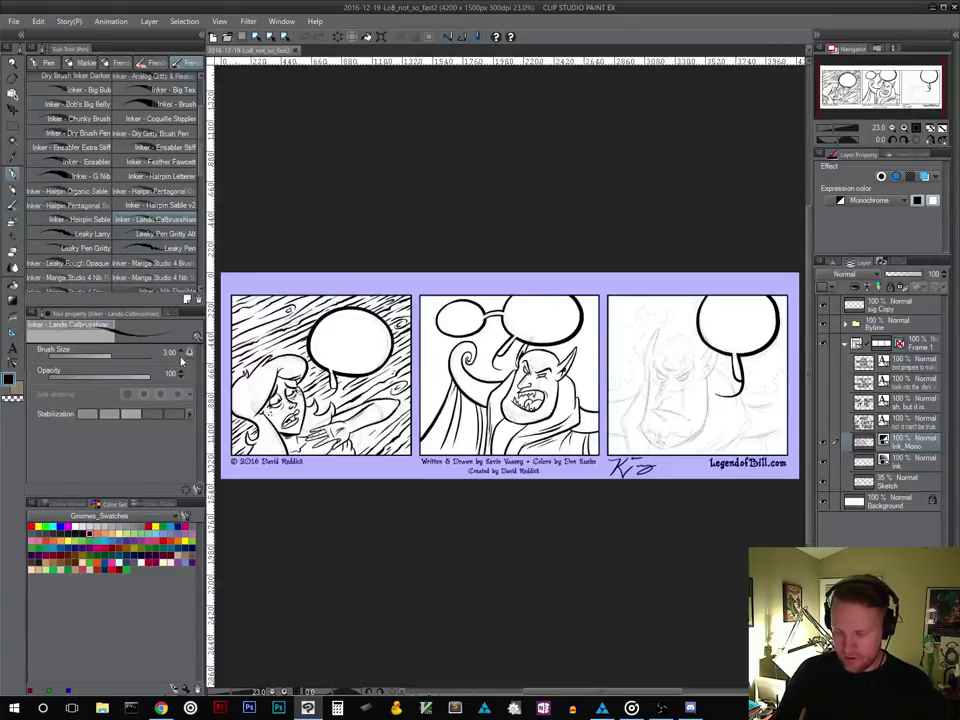
left_click(180, 355)
left_click(180, 355)
left_click(180, 355)
left_click(180, 355)
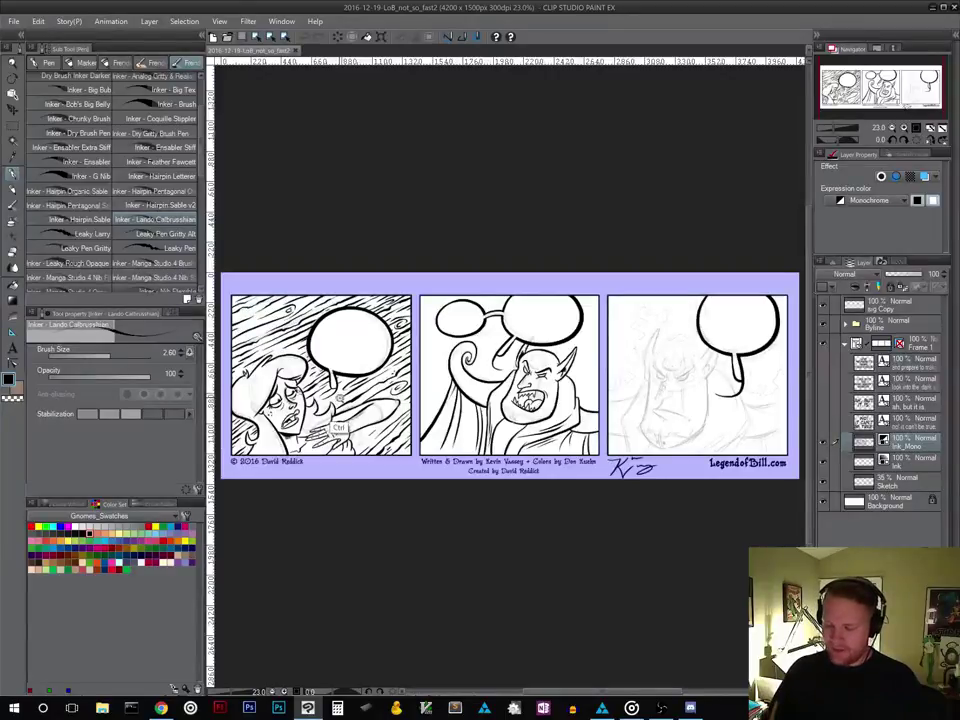
Ink jagged hair strands over the woman's shoulder in the first panel on the Ink_Mono layer and save the file
scroll(355, 410, "up", 3)
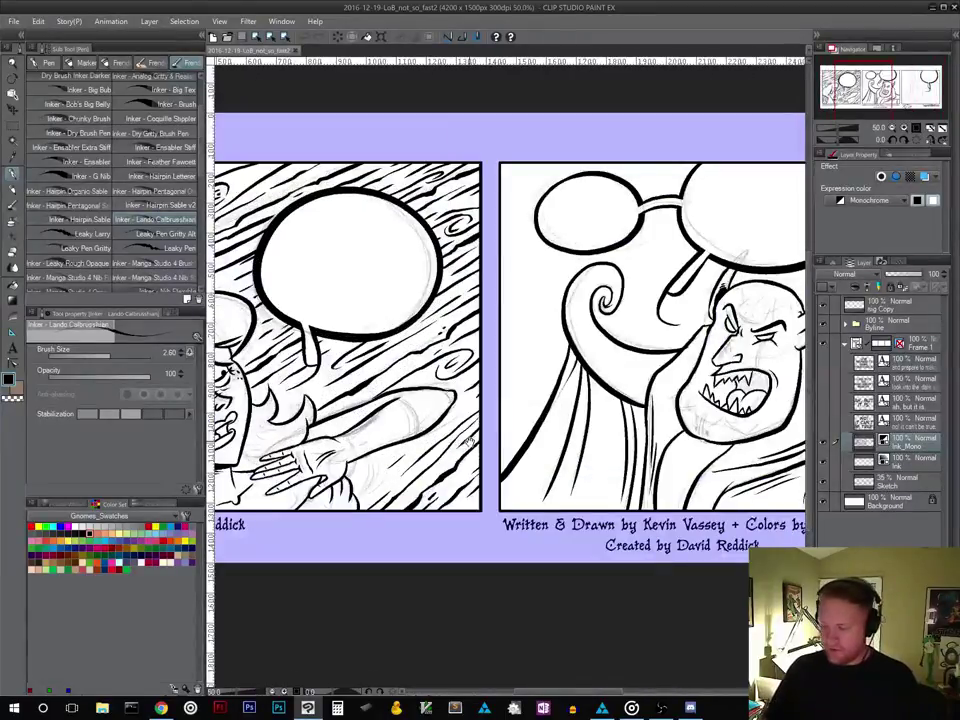
left_click_drag(466, 447, 605, 464)
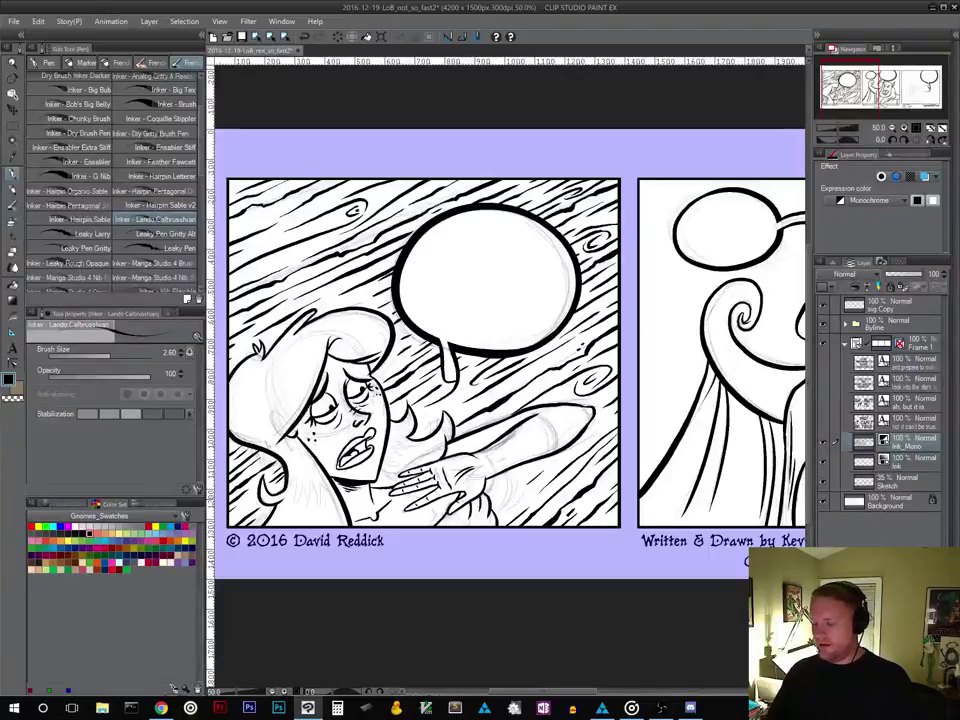
left_click_drag(526, 498, 576, 492)
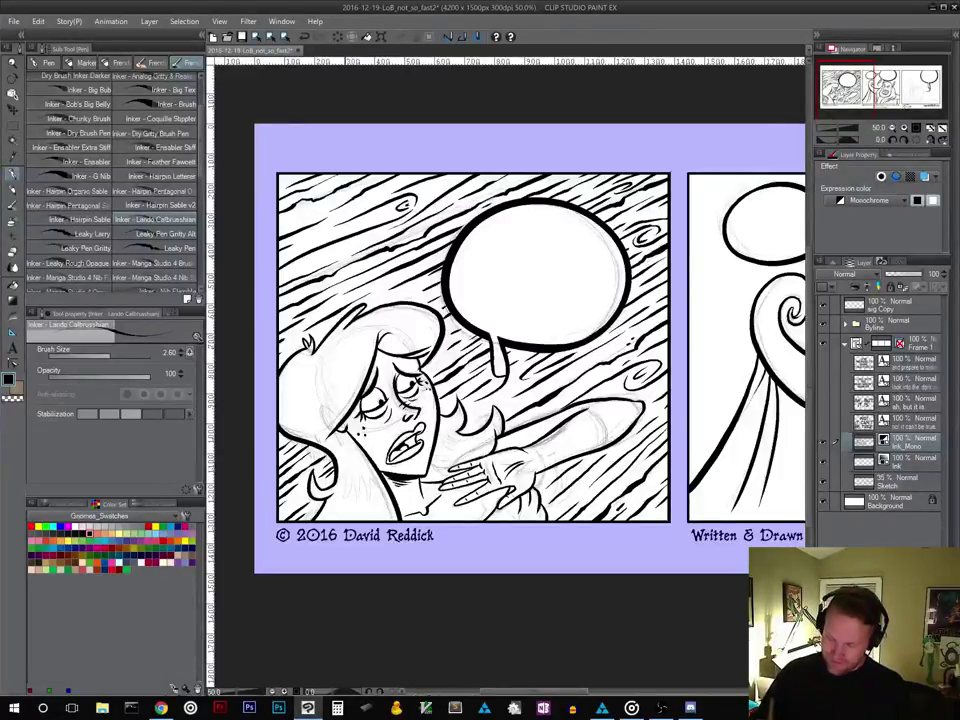
left_click(916, 128)
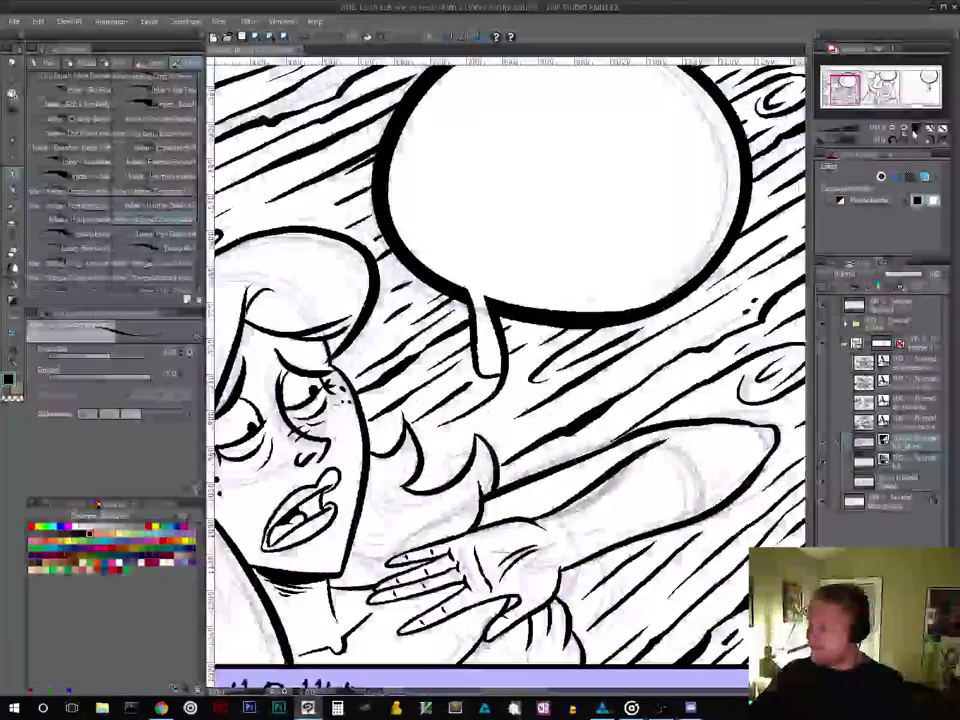
left_click_drag(845, 91, 834, 97)
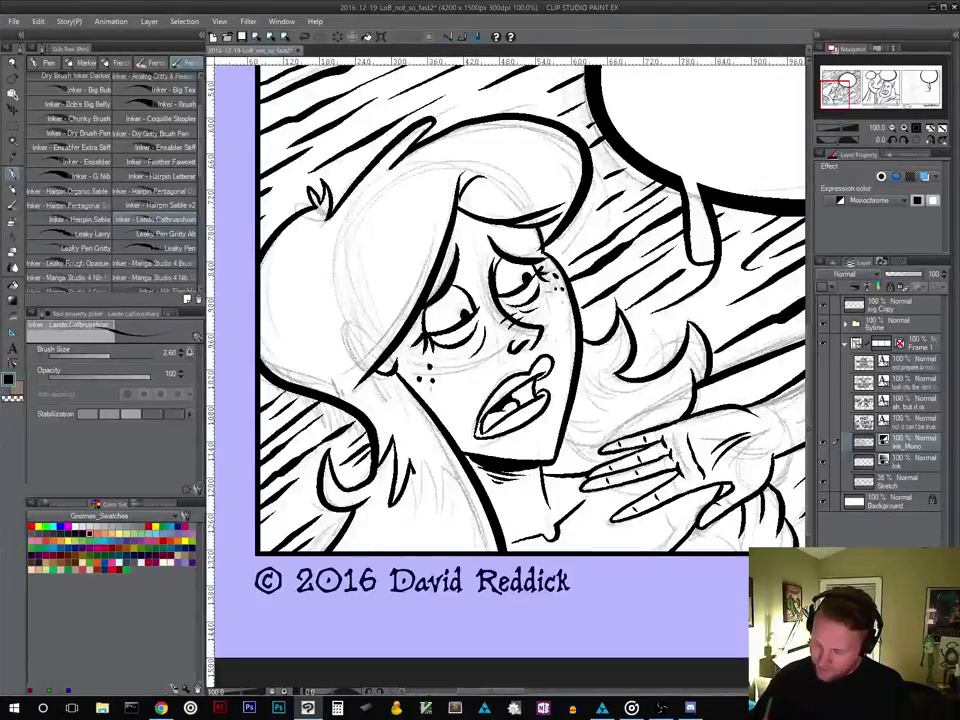
left_click_drag(417, 502, 429, 447)
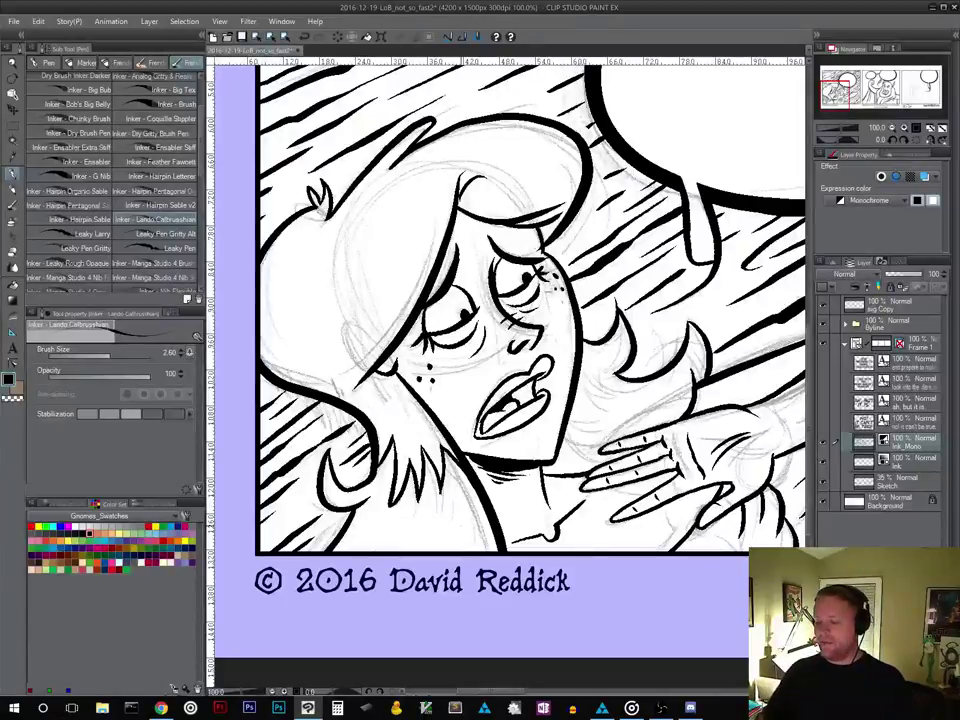
left_click_drag(588, 495, 555, 476)
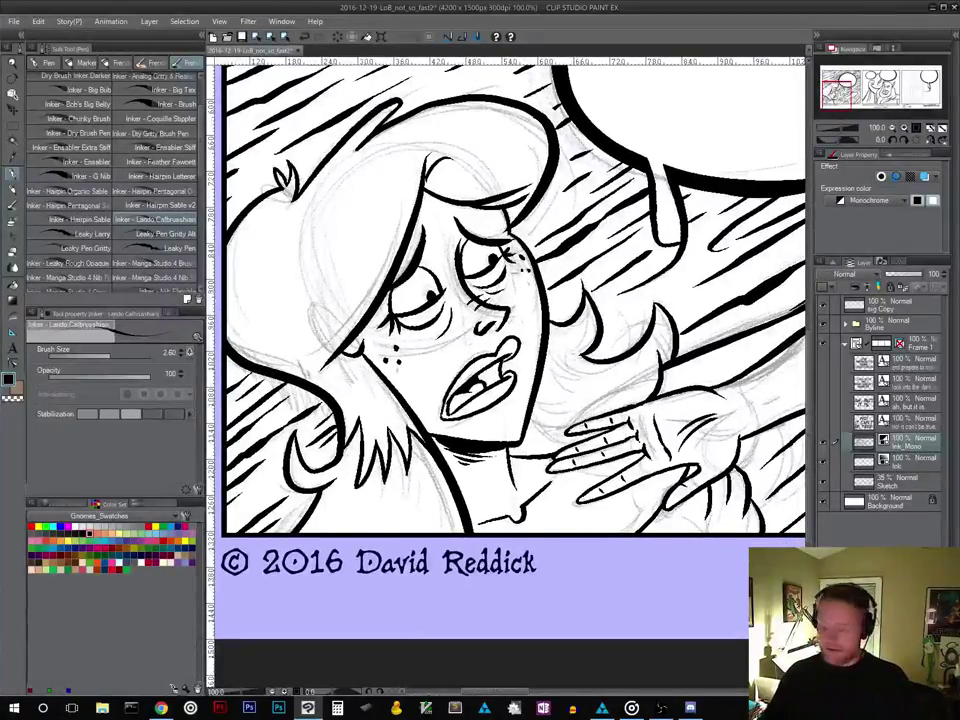
key("ctrl+s")
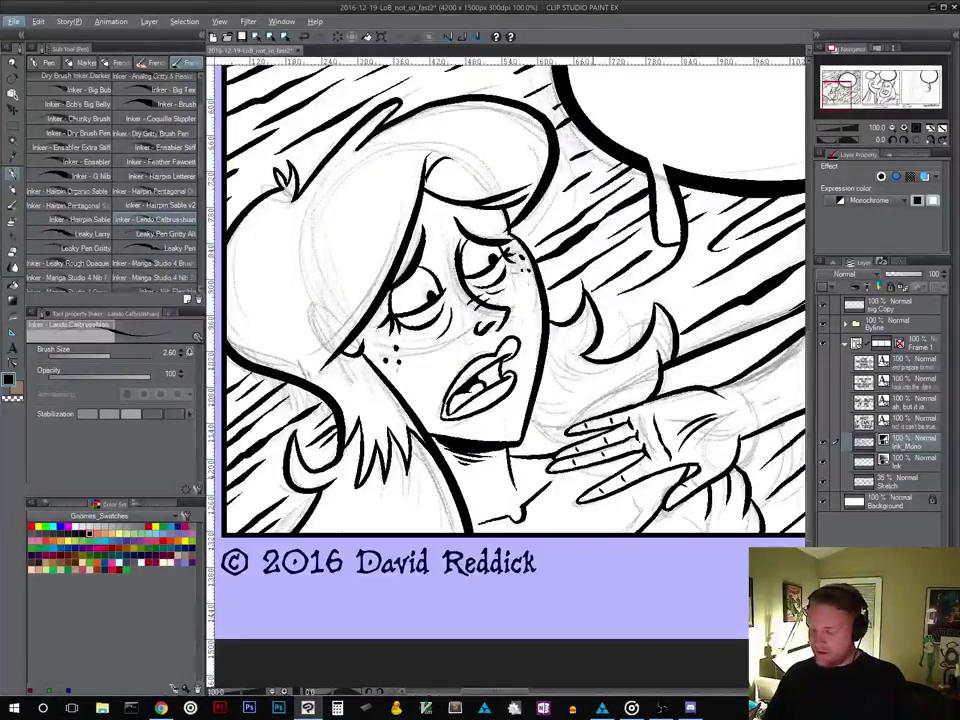
key("alt")
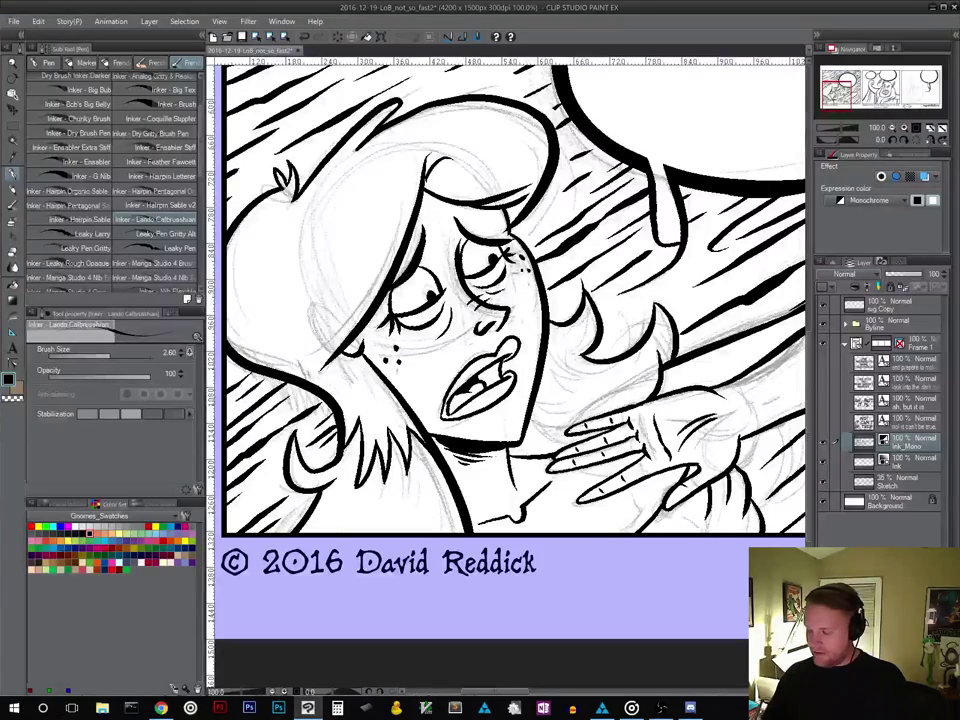
Rotate the canvas about 50.8 degrees, ink pointed hair strands under the curl beside the woman's jaw, and restore the upright view
key("r")
mouse_move(608, 468)
left_mouse_down()
mouse_move(568, 525)
mouse_move(518, 551)
mouse_move(491, 550)
left_mouse_up()
key("p")
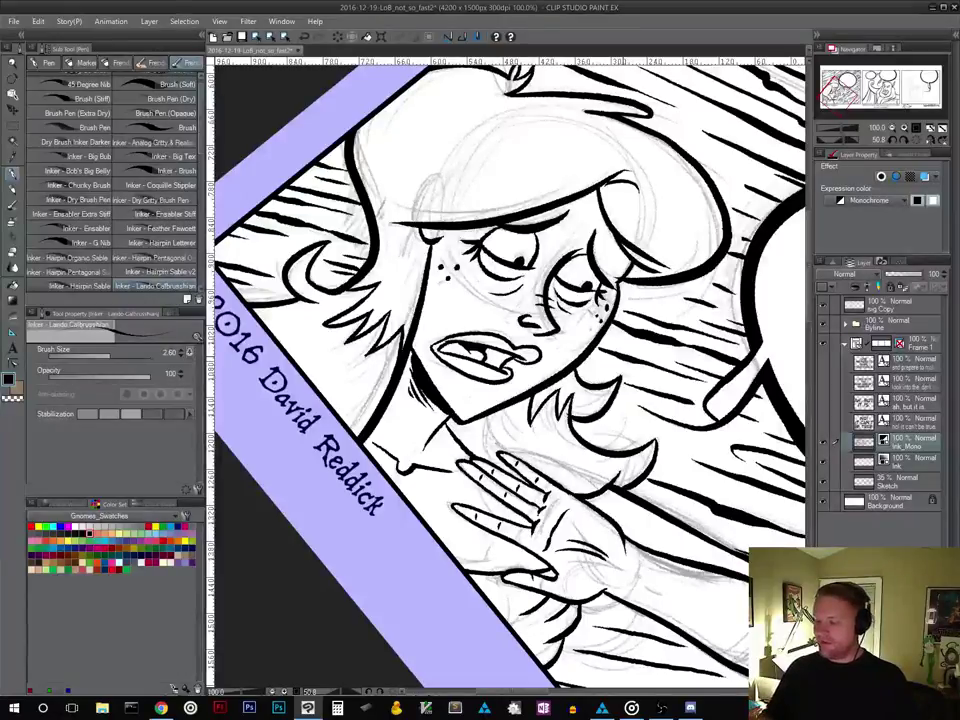
left_click_drag(660, 301, 645, 411)
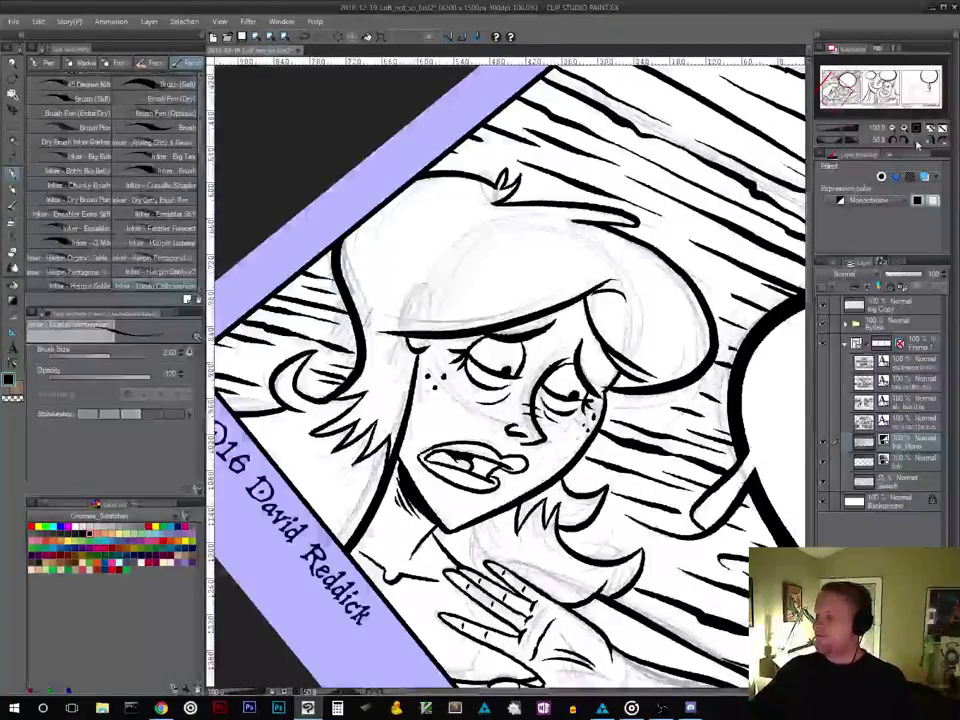
key("ctrl+at")
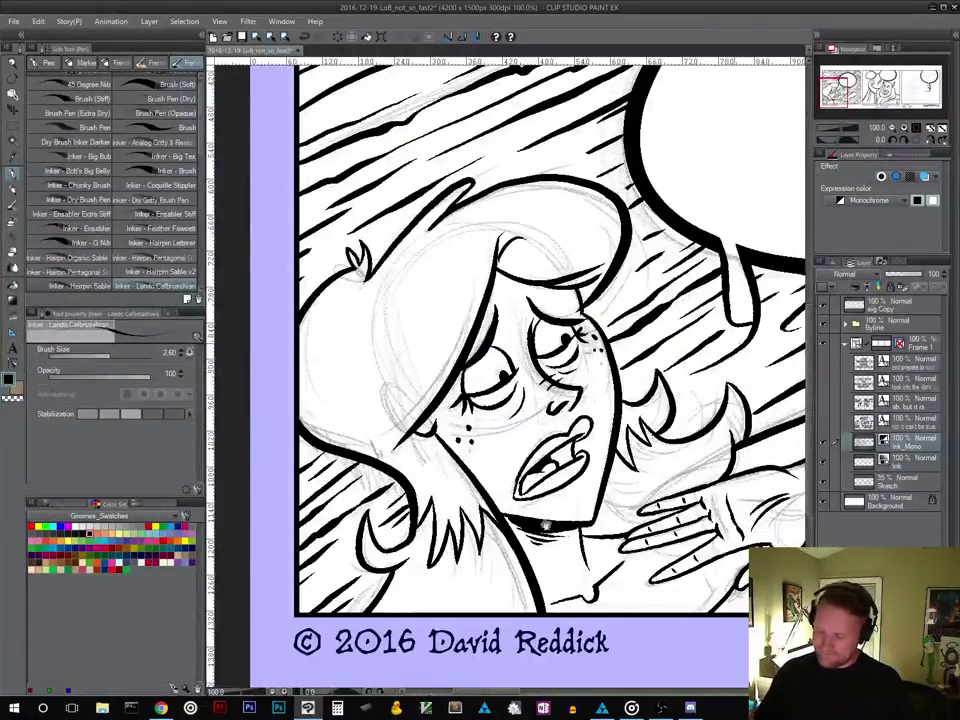
Ink a small flyaway curl and a tapering strand along the top edge of the woman's hair
left_click_drag(556, 583, 454, 490)
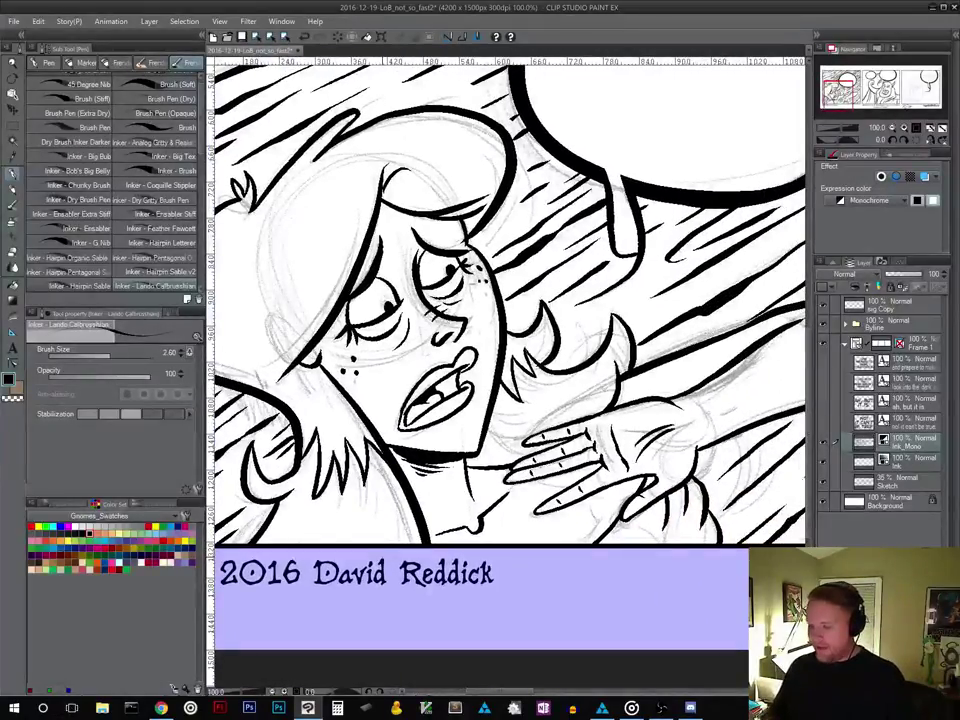
left_click_drag(543, 408, 619, 462)
left_click_drag(652, 414, 606, 535)
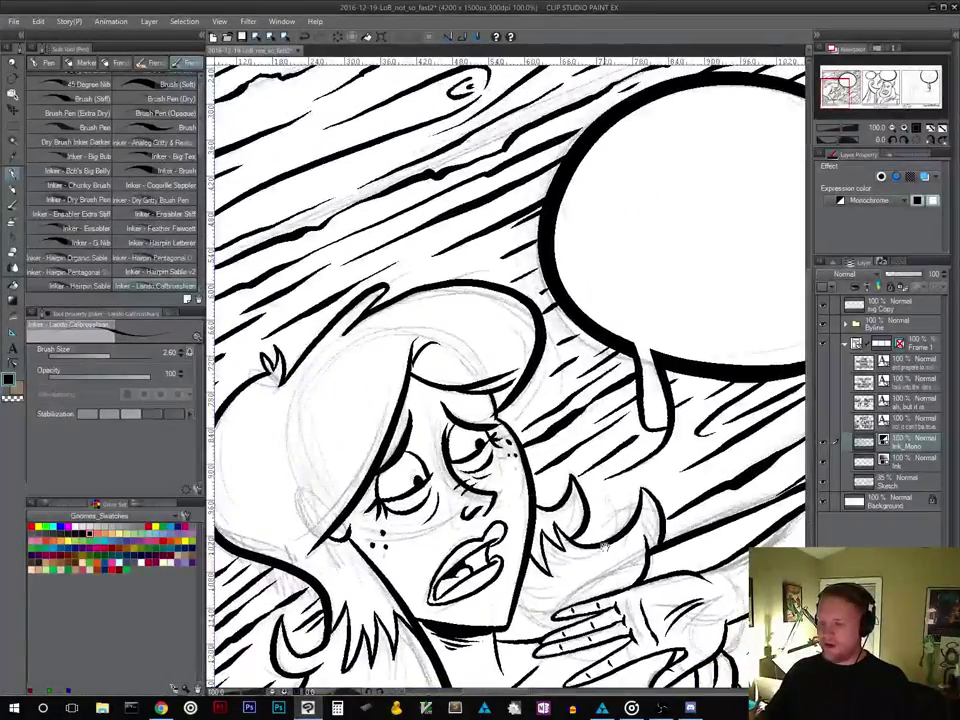
left_click_drag(665, 508, 631, 509)
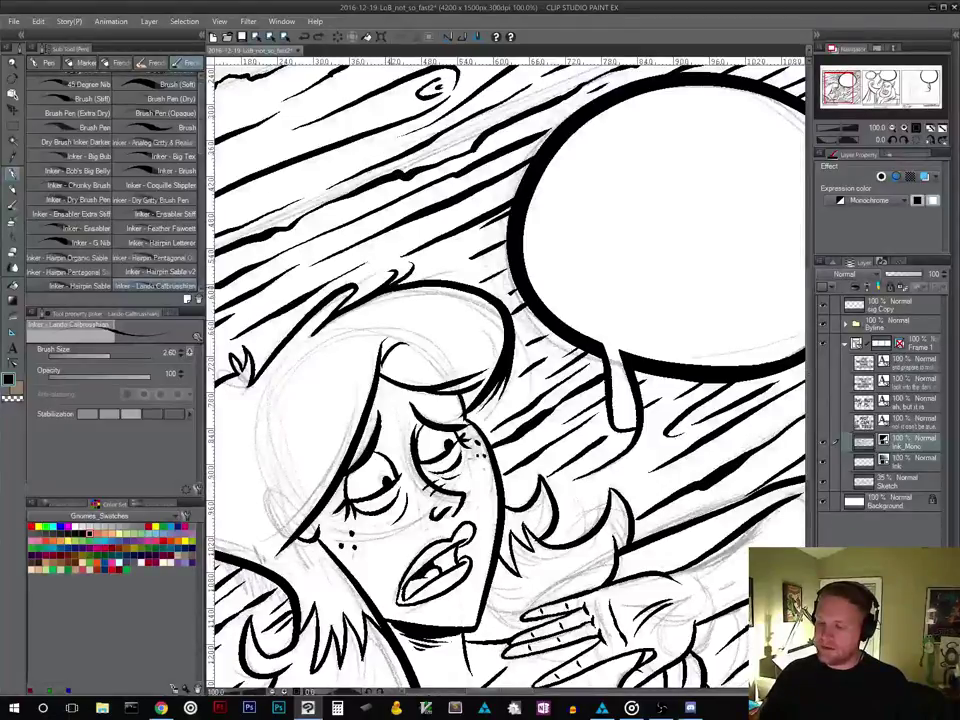
left_click_drag(406, 275, 468, 282)
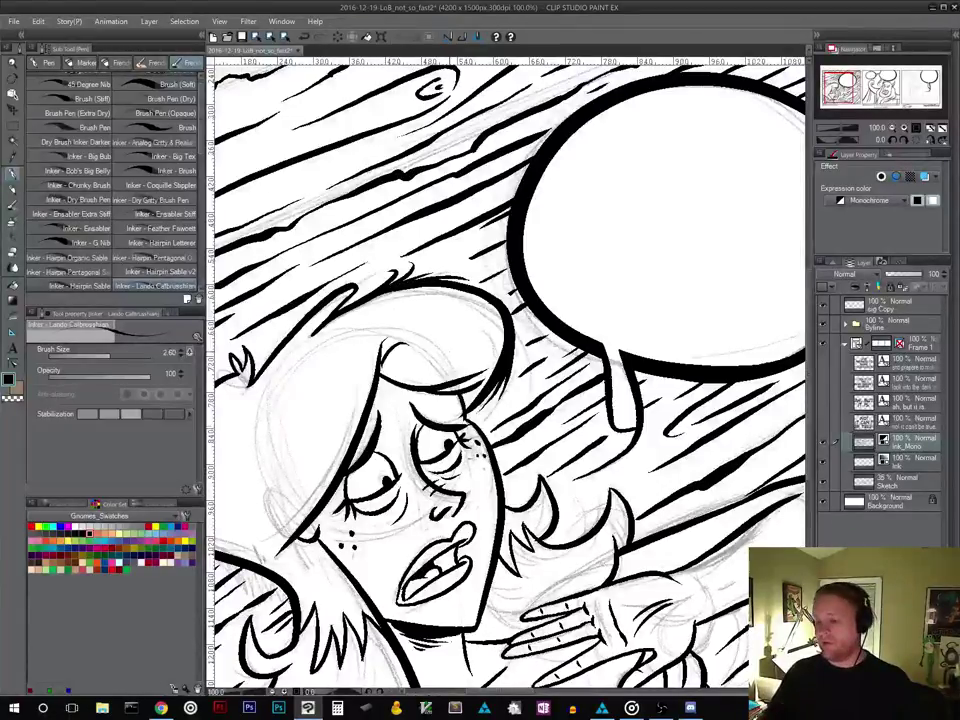
Ink fine strands through the woman's lower hair and add small crease lines to her brow and lower lip
left_click_drag(581, 451, 657, 364)
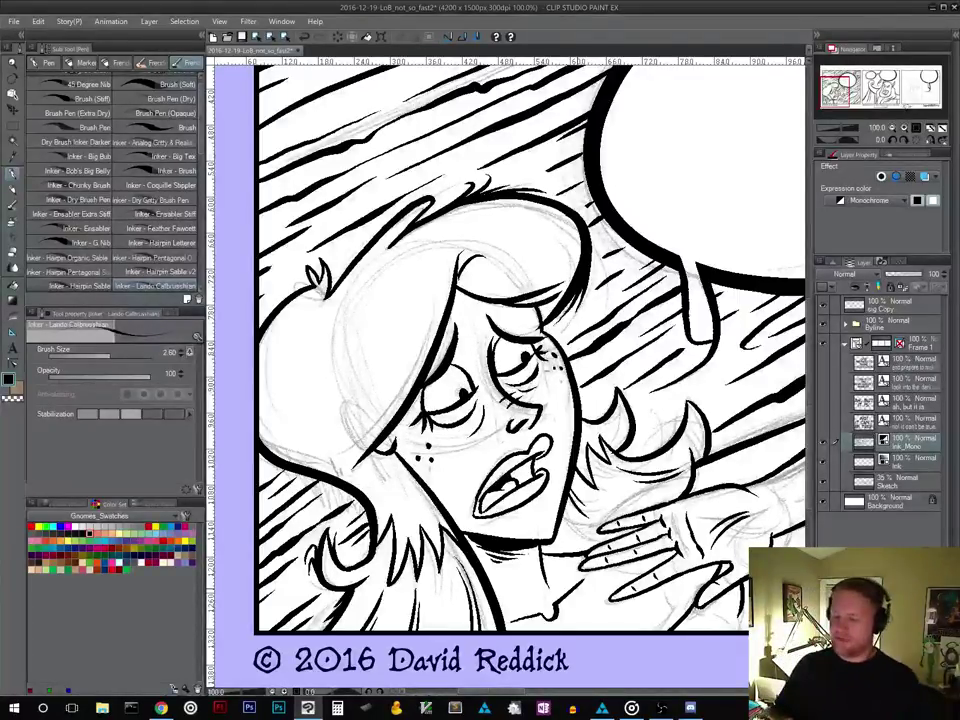
scroll(404, 342, "down", 3)
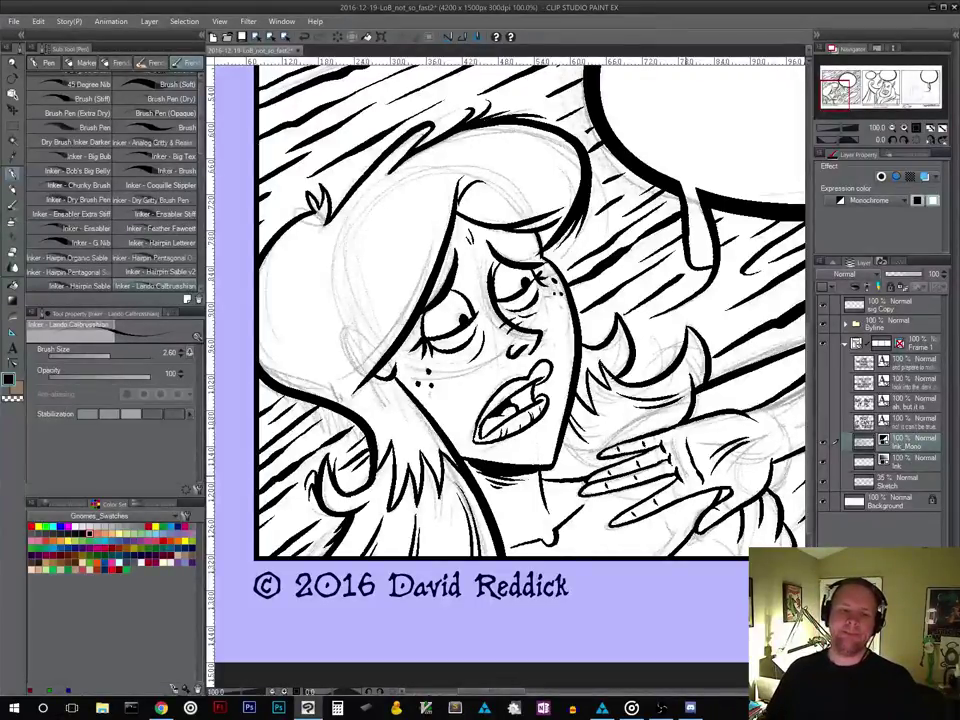
left_click_drag(725, 438, 354, 504)
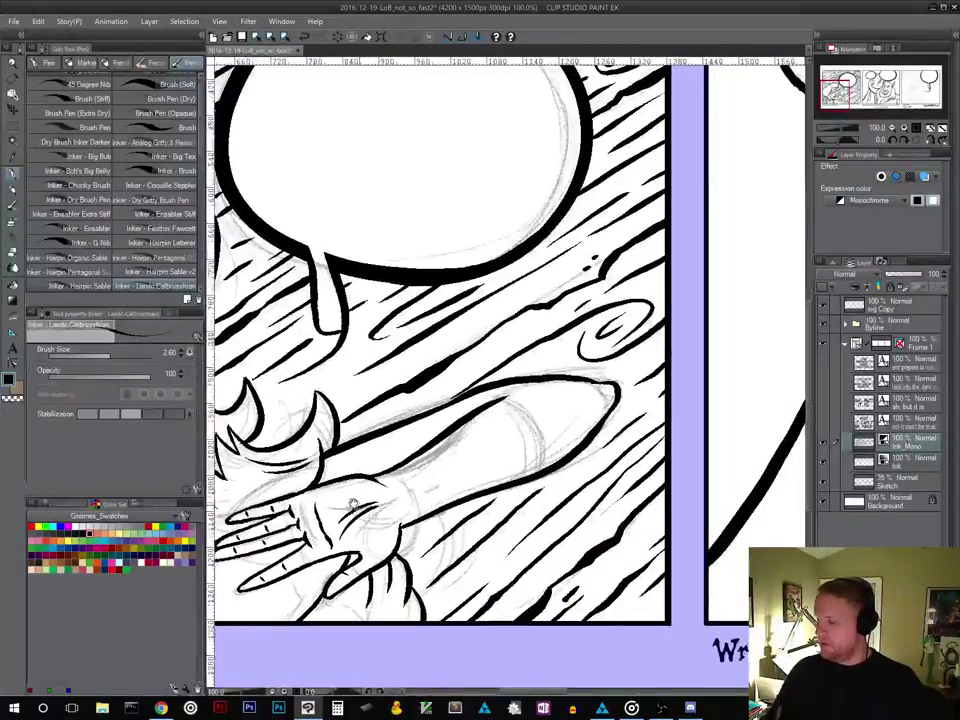
left_click_drag(609, 468, 604, 440)
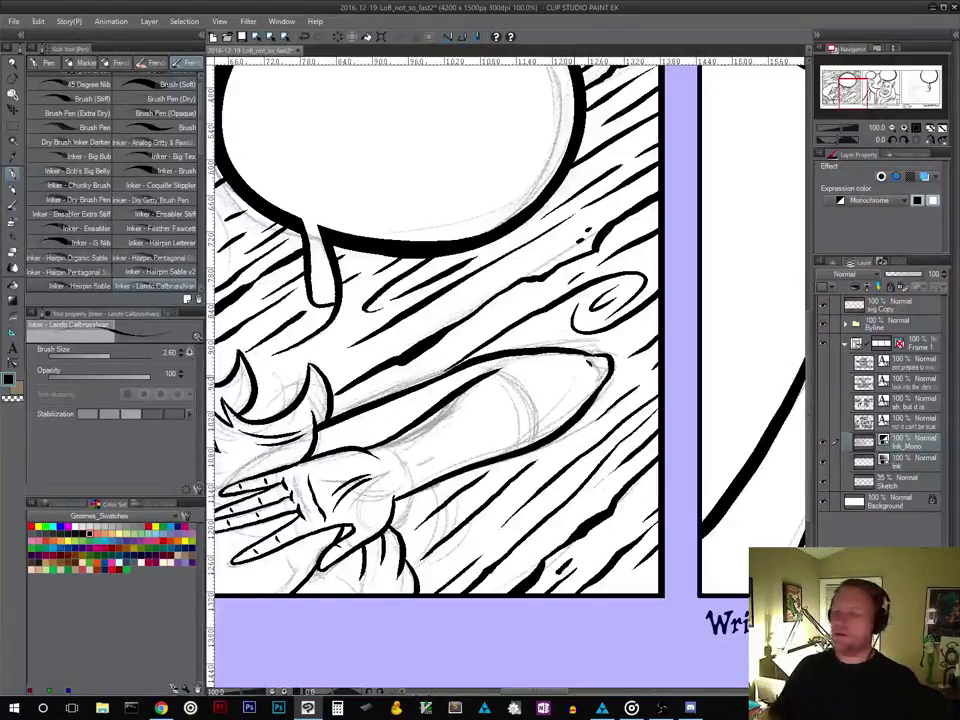
Rotate the canvas to about -42.8 degrees around the pointy-eared man's chin in the second panel and try a hatched shadow beneath it
mouse_move(718, 386)
left_mouse_down()
mouse_move(624, 416)
mouse_move(351, 469)
left_mouse_up()
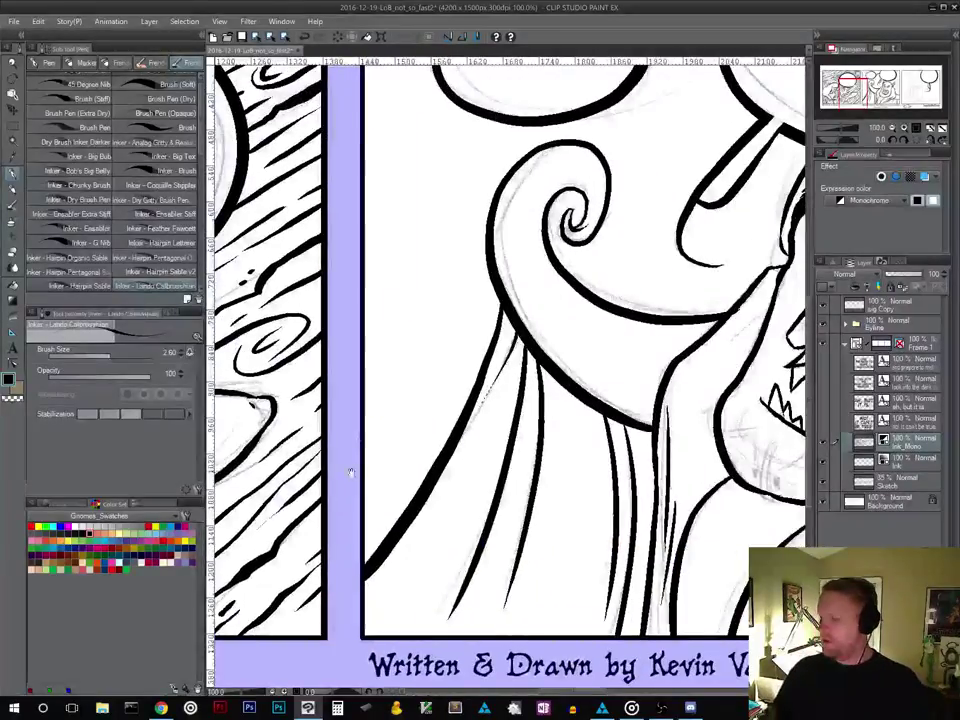
left_click_drag(662, 498, 498, 508)
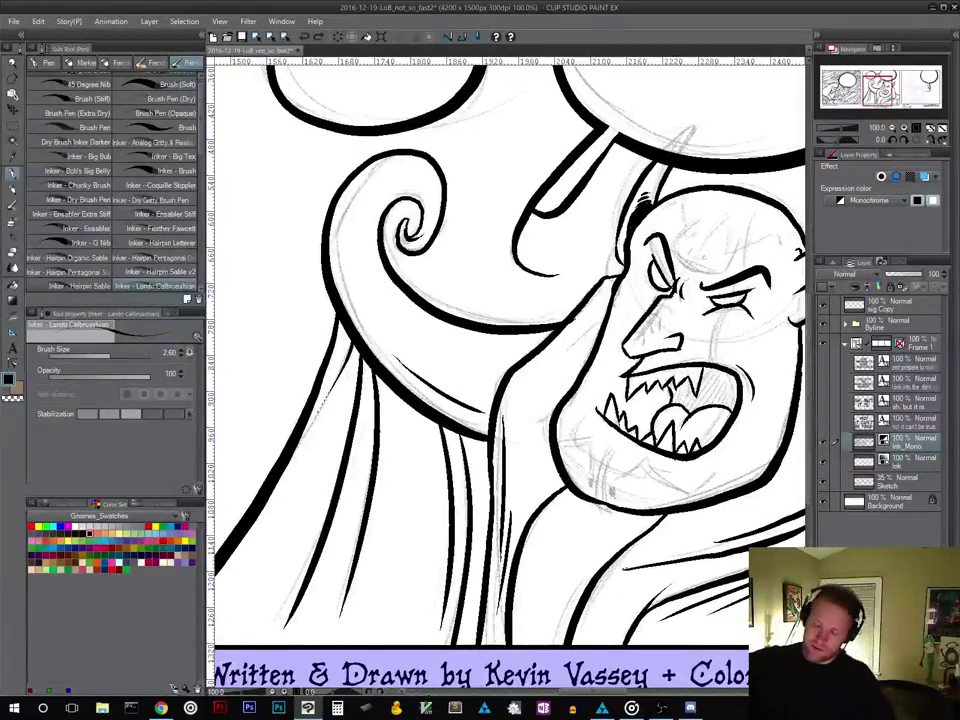
left_click_drag(637, 571, 397, 479)
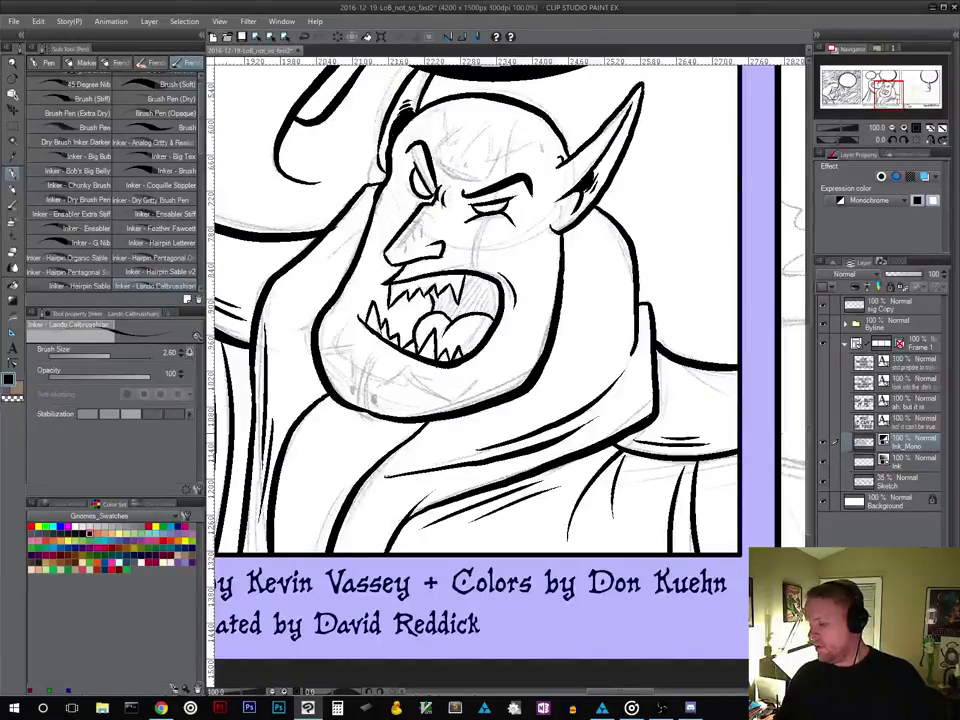
left_click_drag(480, 508, 647, 450)
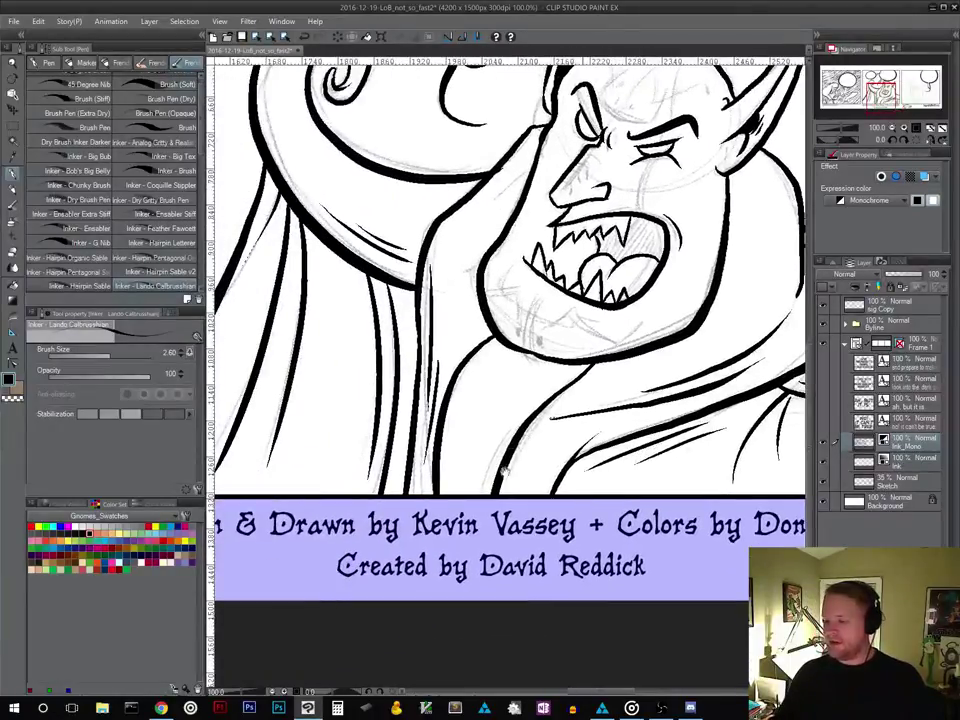
left_click_drag(527, 418, 503, 533)
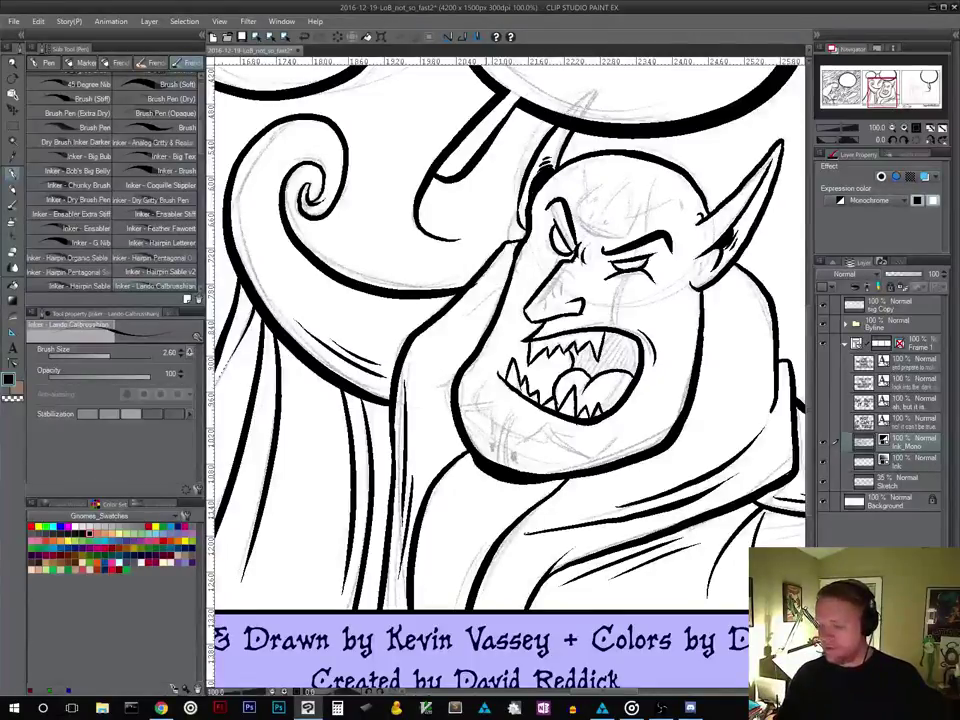
key("shift+space")
left_click_drag(636, 463, 661, 350)
key("space")
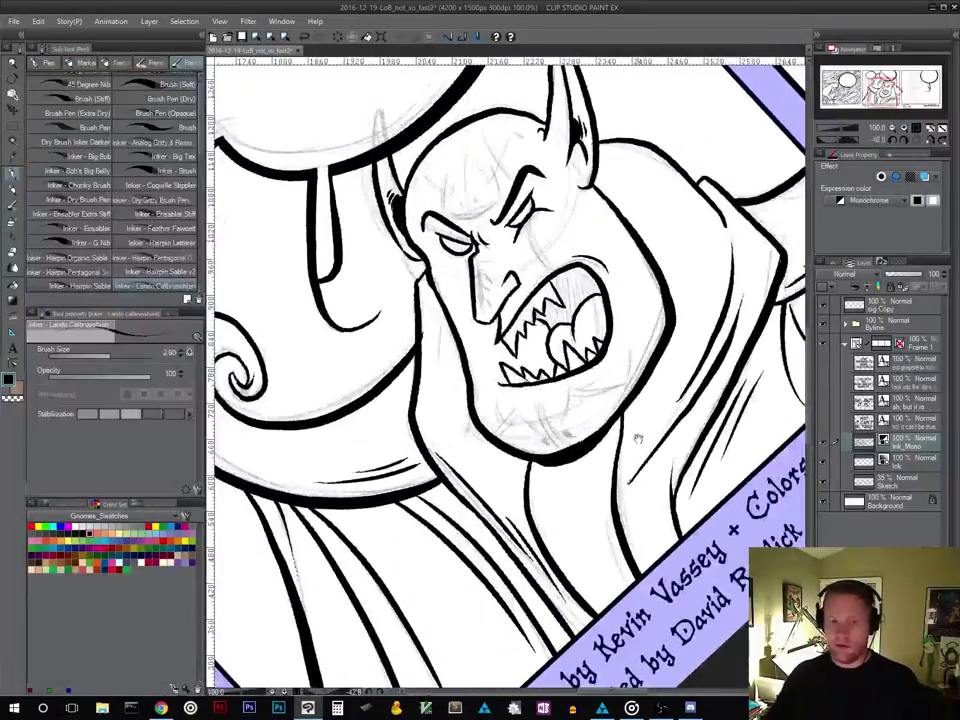
left_click_drag(636, 439, 609, 469)
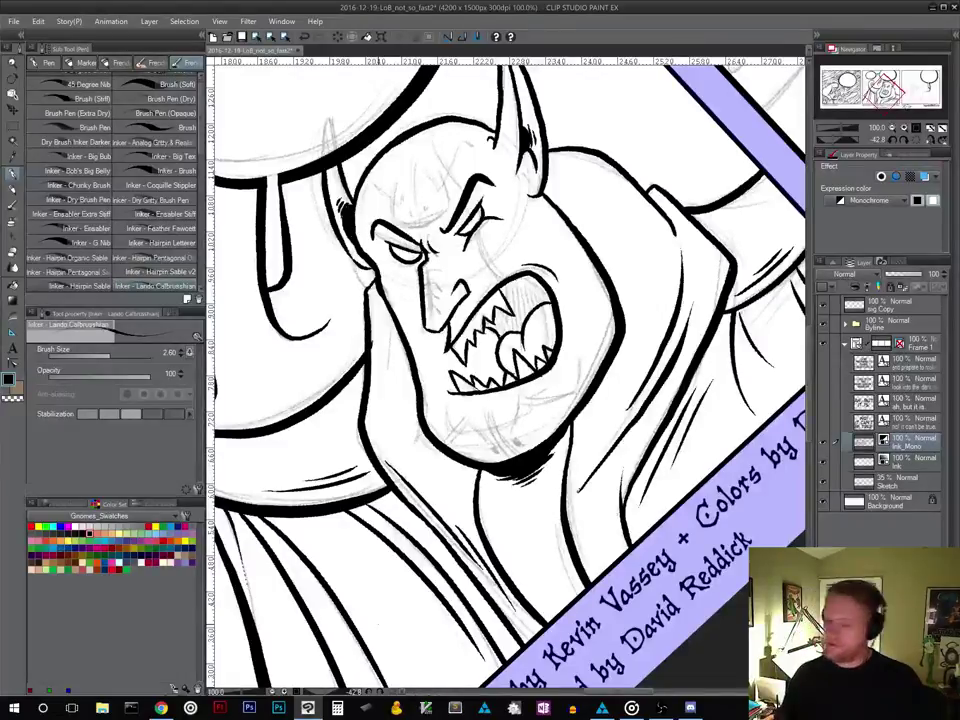
left_click_drag(609, 443, 591, 510)
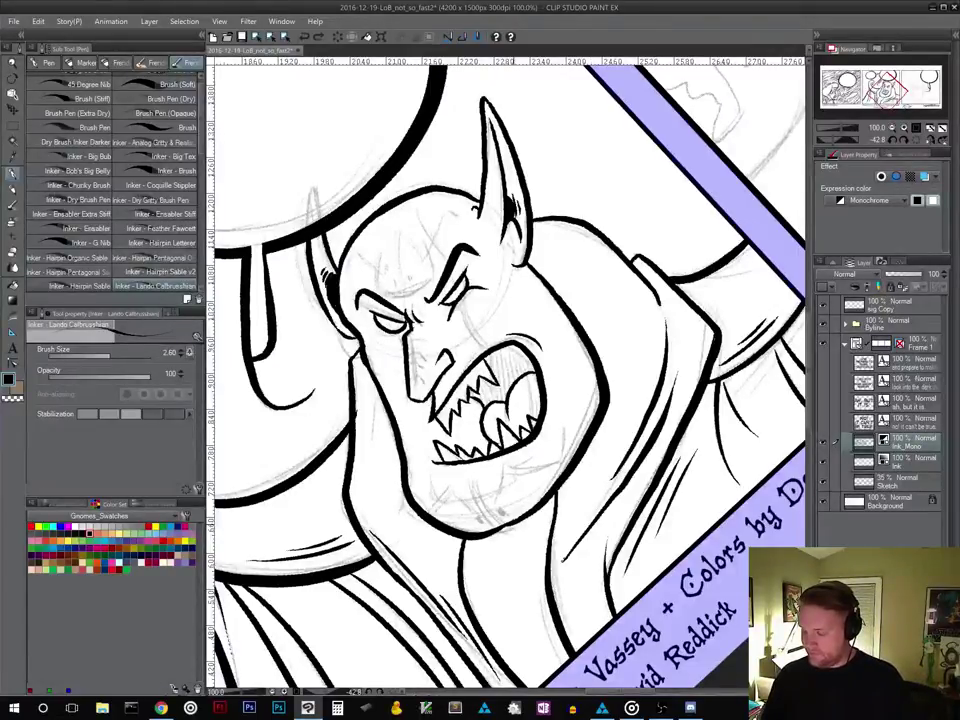
mouse_move(378, 398)
left_mouse_down()
mouse_move(428, 367)
mouse_move(456, 307)
left_mouse_up()
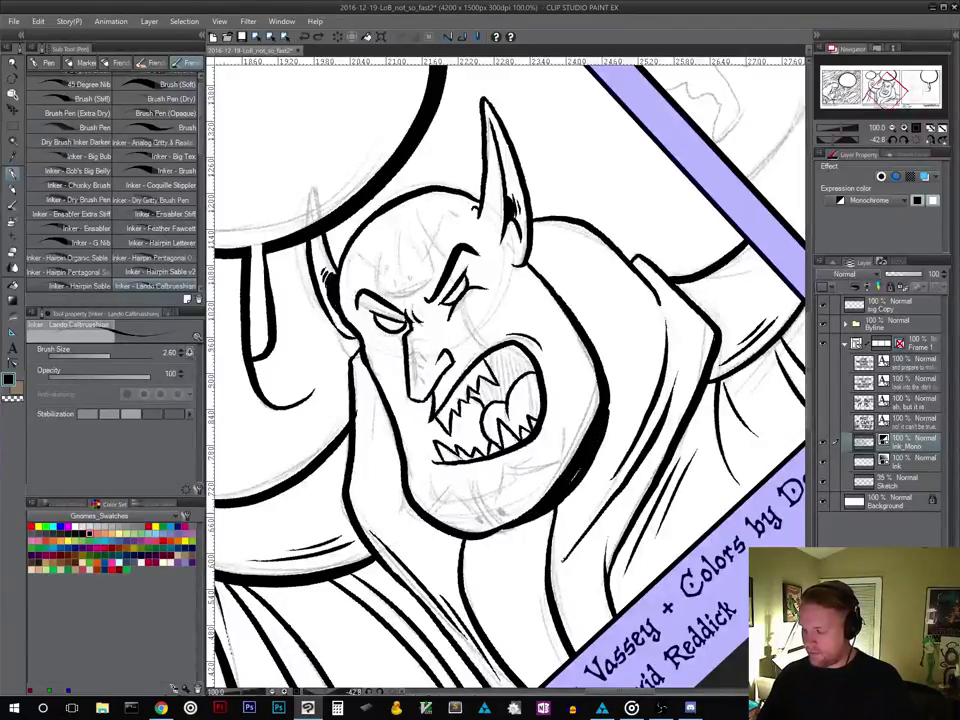
left_click_drag(600, 447, 536, 525)
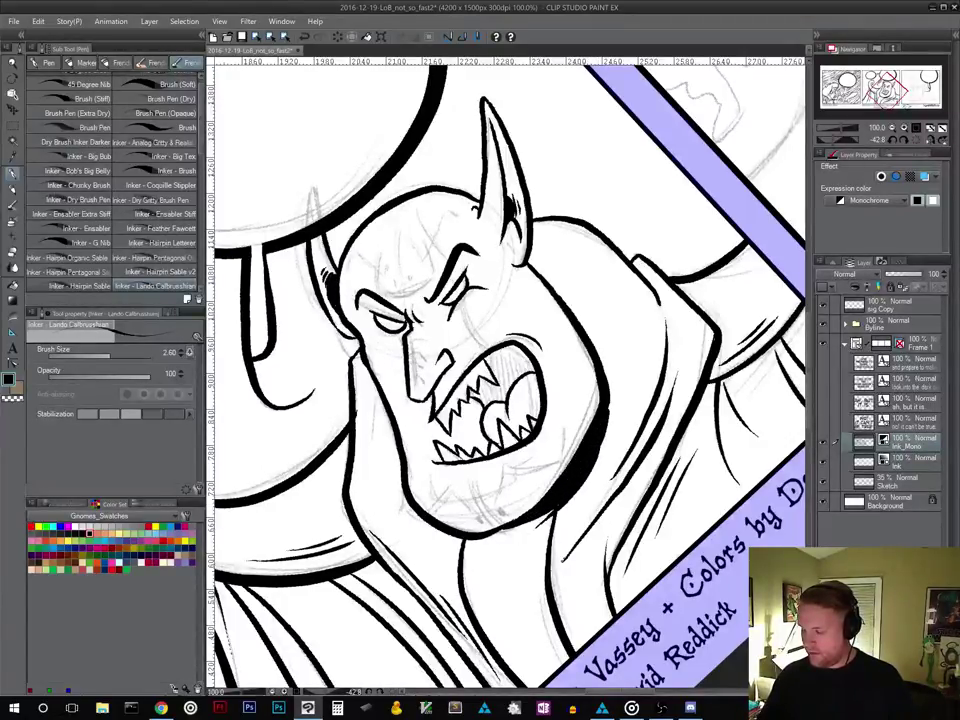
left_click_drag(604, 466, 566, 513)
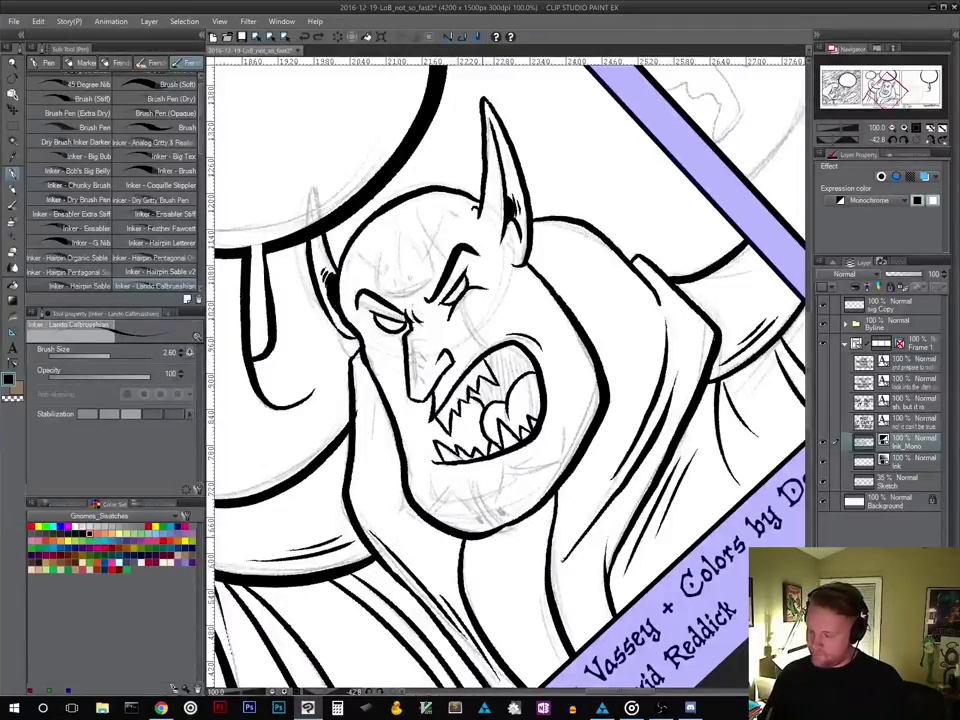
Ink tapered shadow strokes along the underside of the man's jaw and below his earlobe, and rotate the canvas back to about -3.3 degrees
mouse_move(497, 533)
left_mouse_down()
mouse_move(535, 519)
mouse_move(590, 447)
left_mouse_up()
left_click_drag(549, 503, 573, 472)
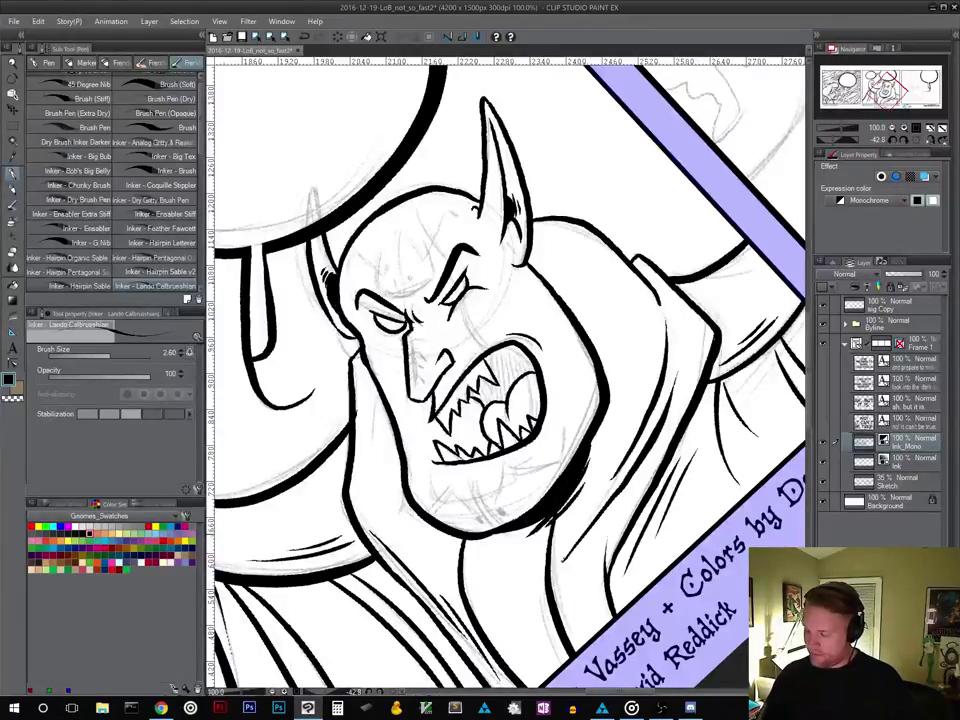
left_click_drag(639, 506, 620, 554)
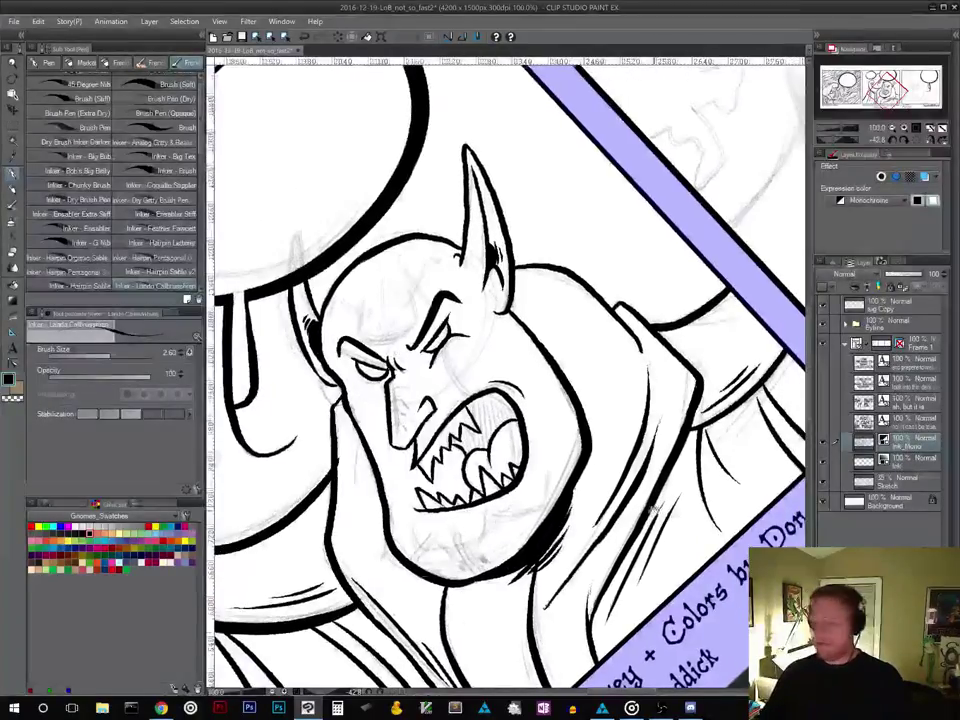
key("shift+space")
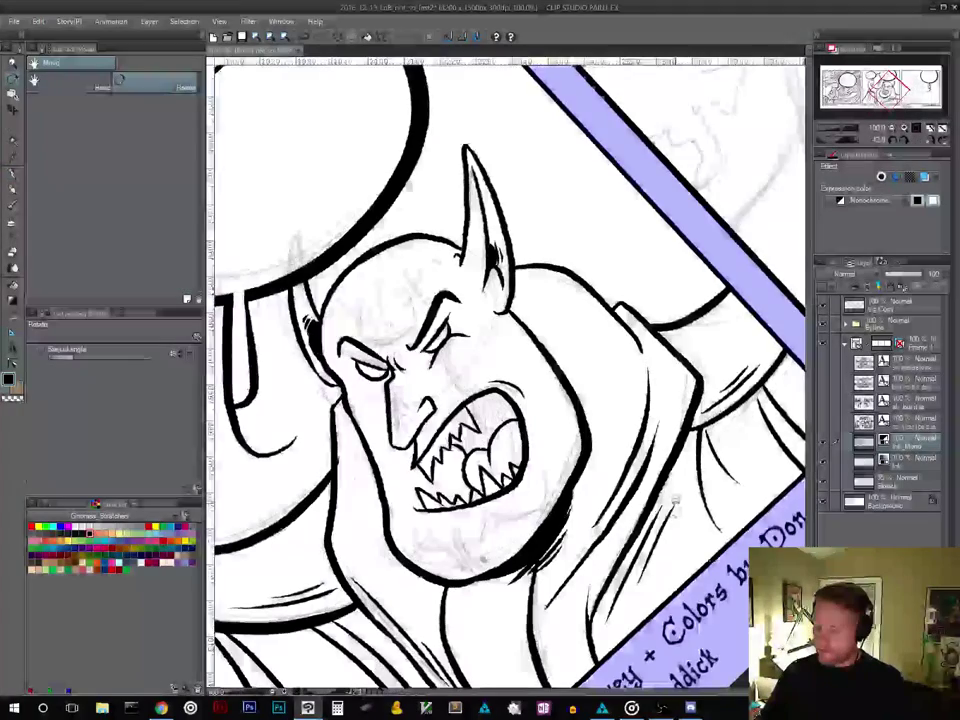
left_click_drag(676, 513, 558, 583)
mouse_move(579, 450)
left_mouse_down()
mouse_move(594, 530)
mouse_move(584, 575)
left_mouse_up()
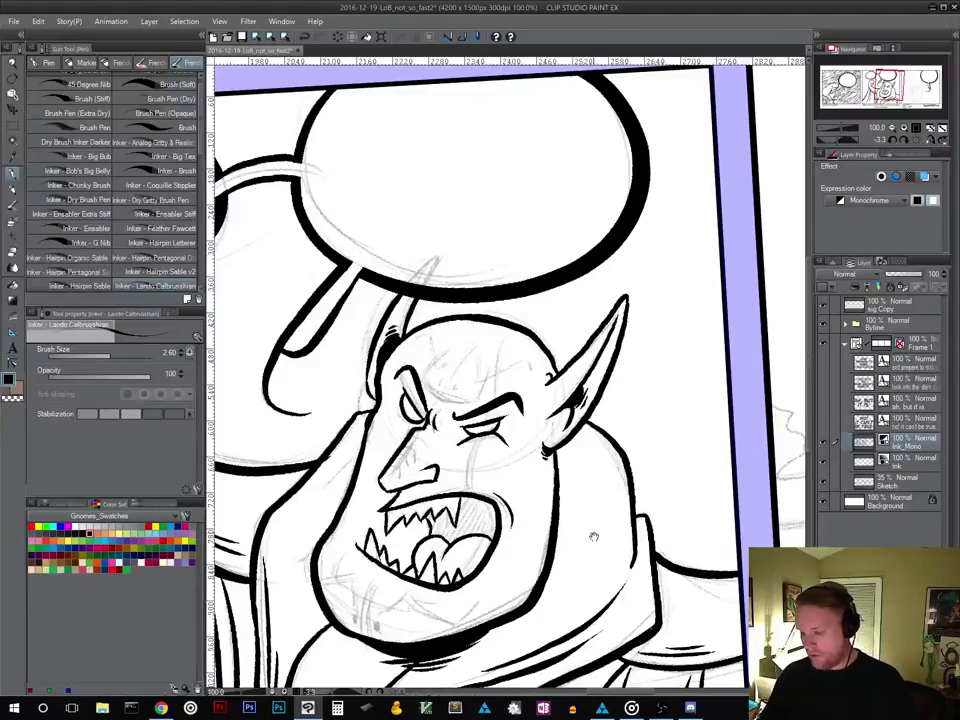
Fill the dark interior of the shouting man's mouth with black, leaving the teeth and tongue white
left_click_drag(593, 536, 627, 479)
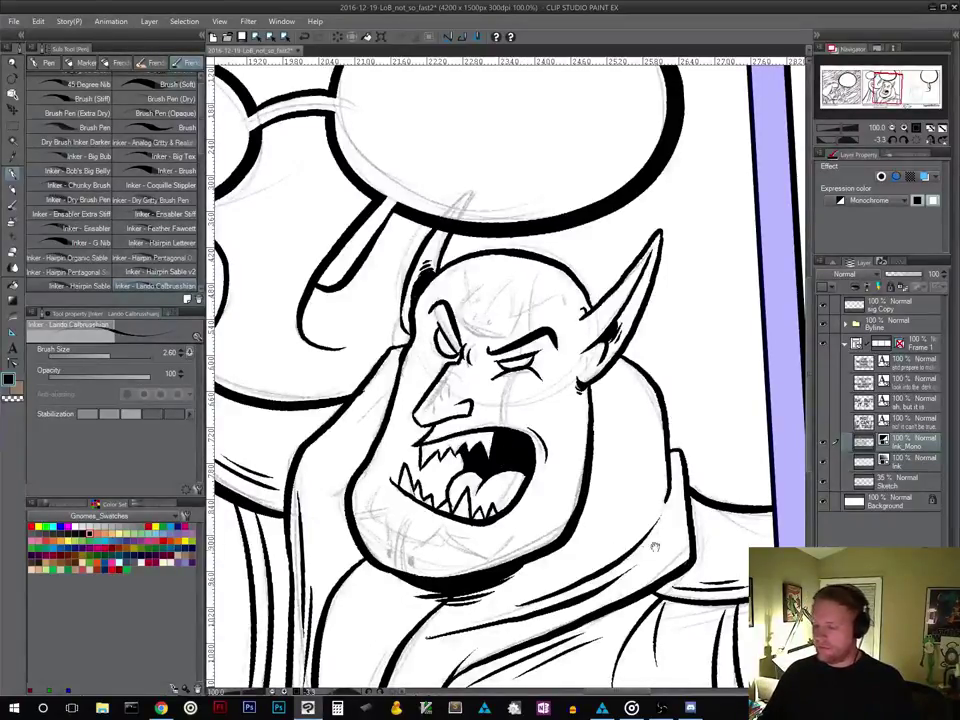
left_click_drag(630, 623, 525, 480)
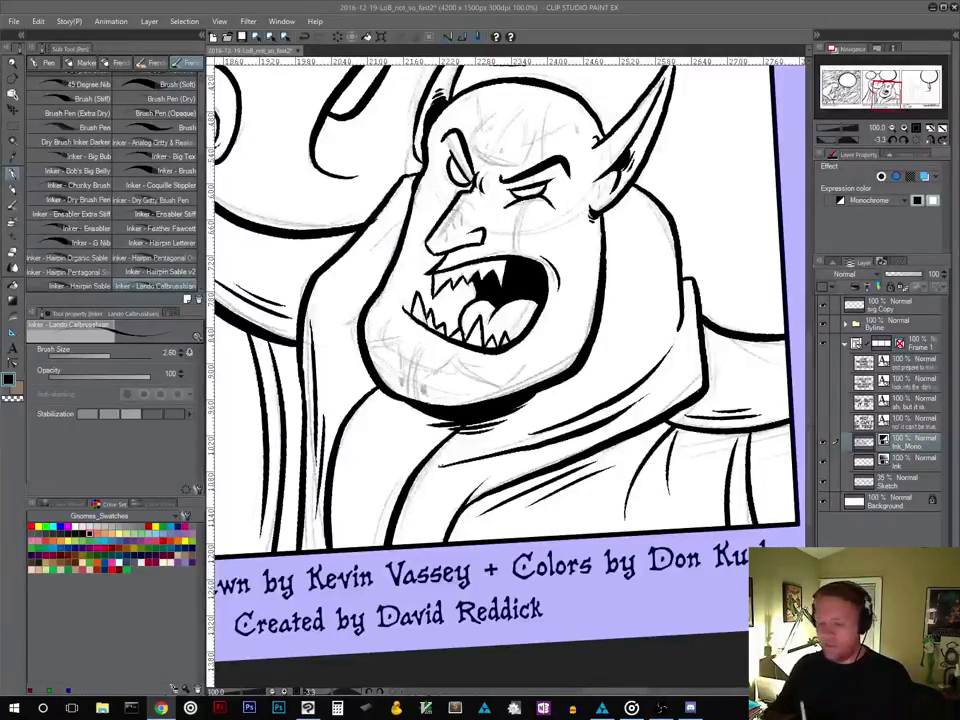
left_click(574, 654)
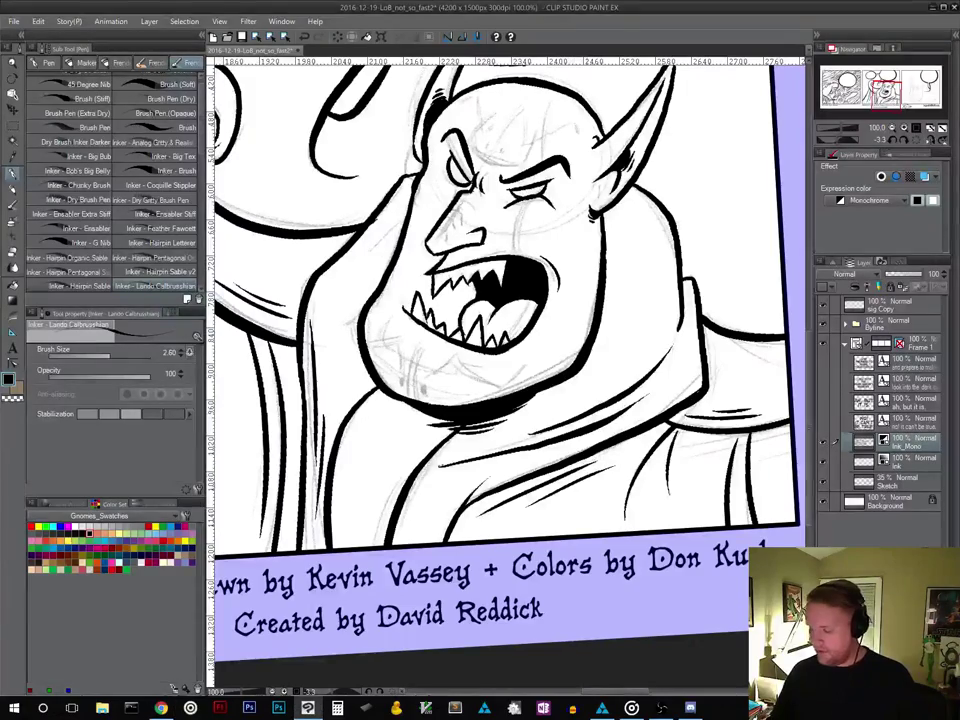
mouse_move(643, 446)
left_mouse_down()
mouse_move(378, 532)
mouse_move(564, 422)
mouse_move(626, 497)
mouse_move(405, 463)
mouse_move(334, 563)
mouse_move(690, 439)
left_mouse_up()
left_click_drag(478, 482, 612, 592)
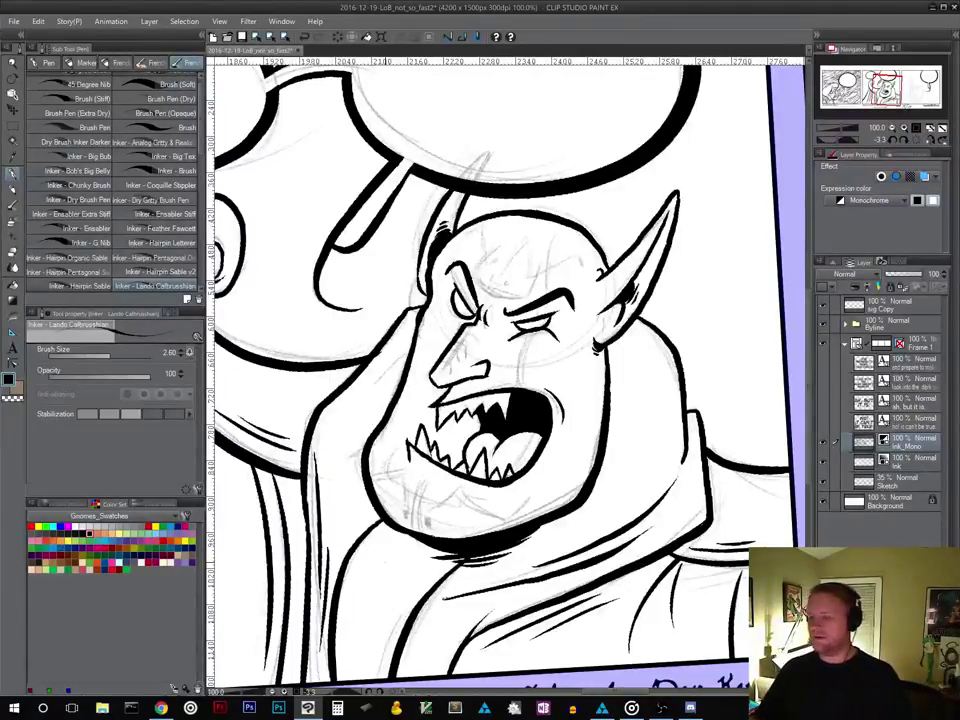
Return to the woman in the first panel and save the comic strip file
left_click_drag(420, 432, 616, 537)
left_click_drag(423, 558, 675, 394)
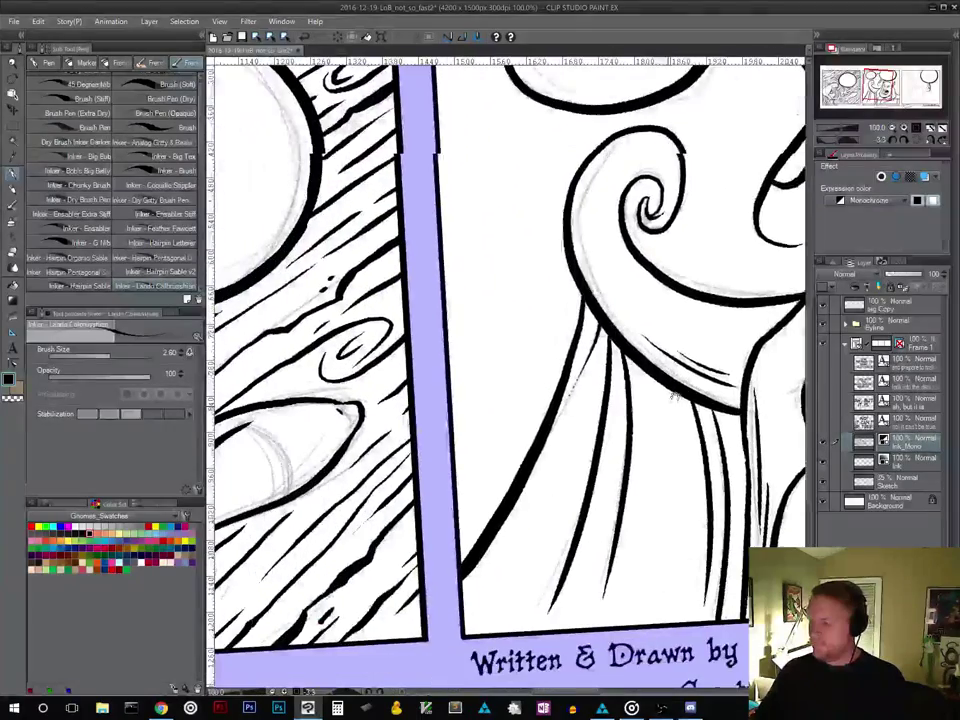
left_click_drag(437, 553, 729, 427)
mouse_move(617, 467)
left_mouse_down()
mouse_move(520, 577)
mouse_move(570, 510)
mouse_move(622, 466)
left_mouse_up()
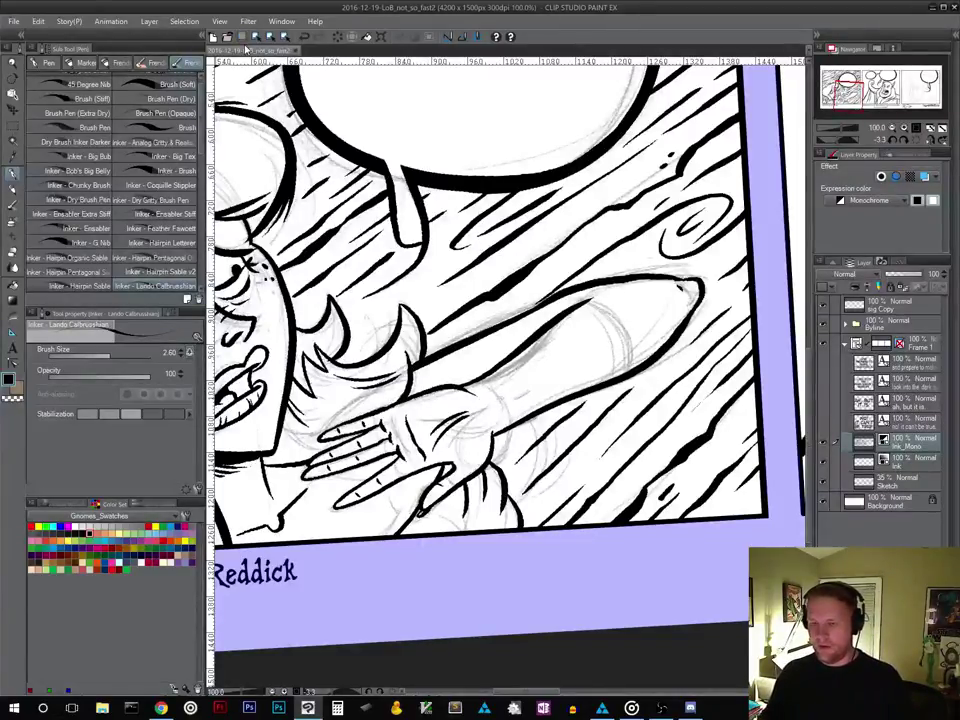
Ink two small dots inside the upper tip of the large spiral curl in the second panel
left_click_drag(656, 395, 381, 543)
left_click_drag(706, 523, 380, 614)
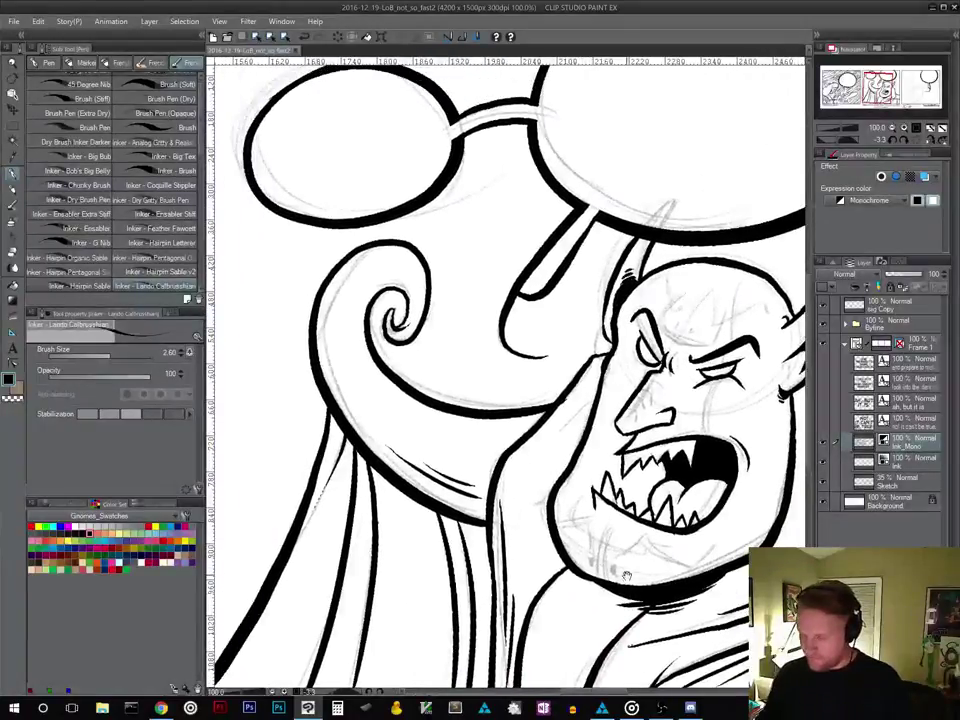
left_click(404, 253)
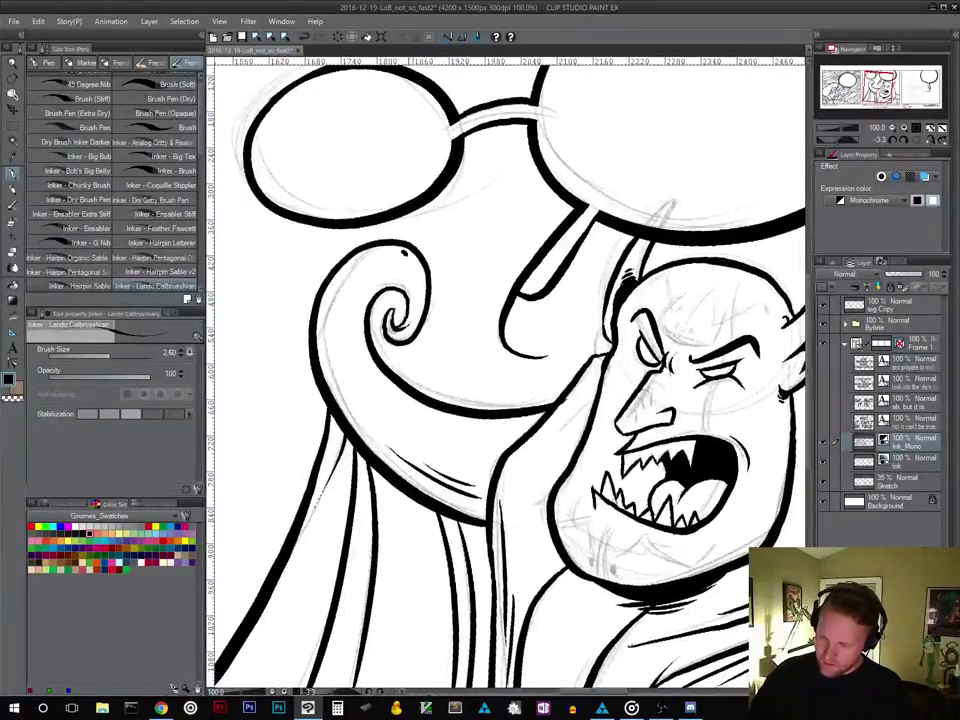
left_click(410, 262)
Ink a row of tapering vertical hatch lines on the robe below the man's chin in the second panel
left_click_drag(560, 585, 469, 439)
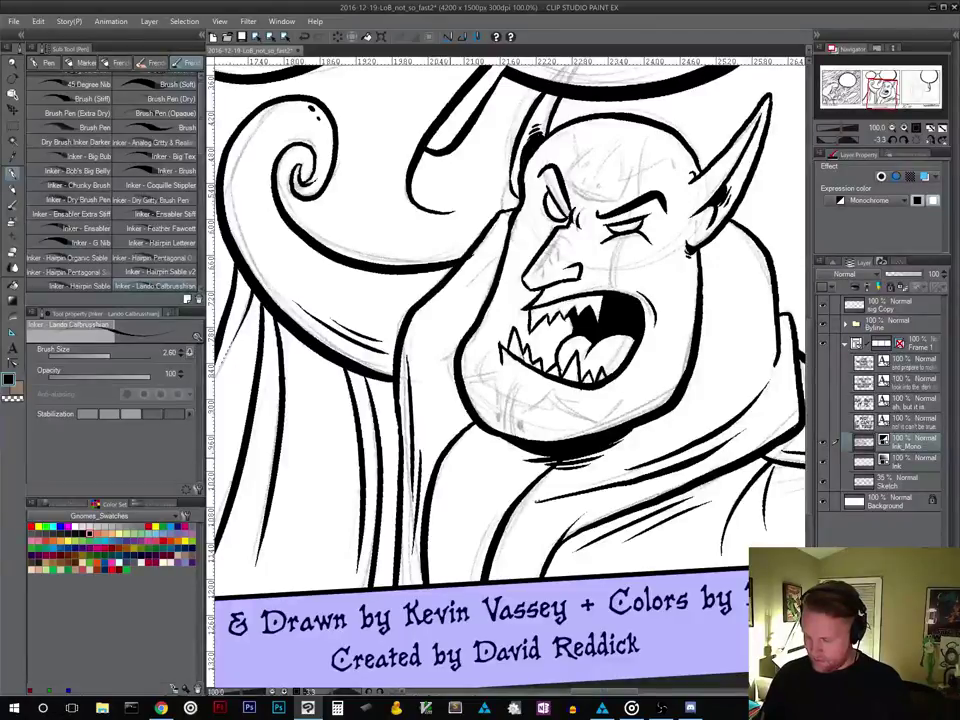
left_click_drag(456, 474, 449, 536)
left_click_drag(461, 486, 455, 548)
left_click_drag(465, 509, 463, 566)
left_click_drag(472, 534, 470, 566)
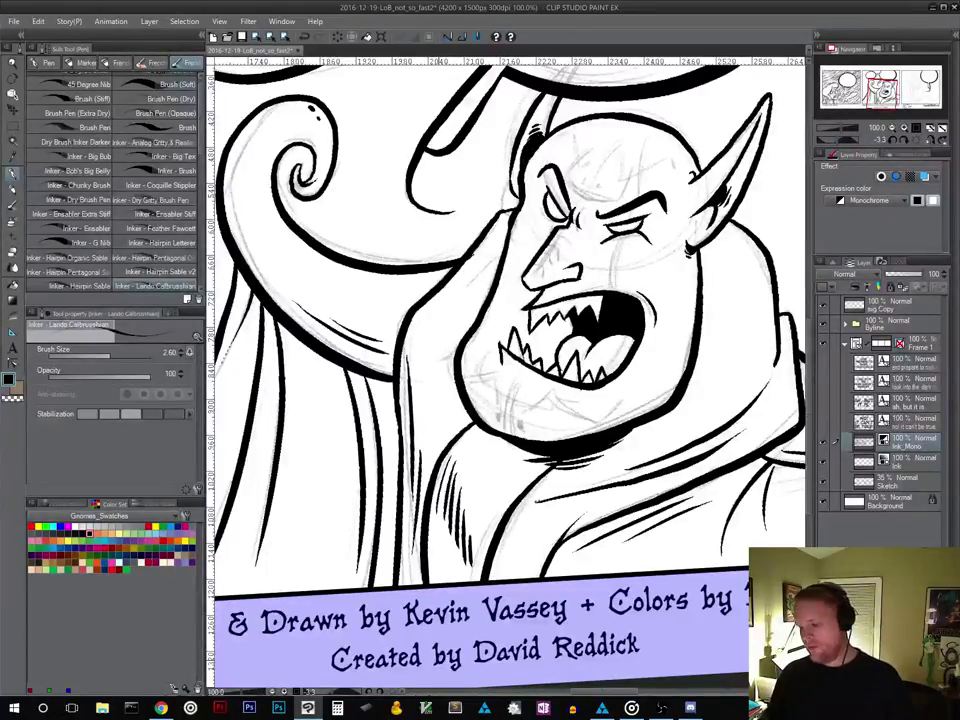
Ink short curved frown creases between the eyebrows of the sketched pointy-eared man in the third panel
left_click_drag(640, 546, 462, 604)
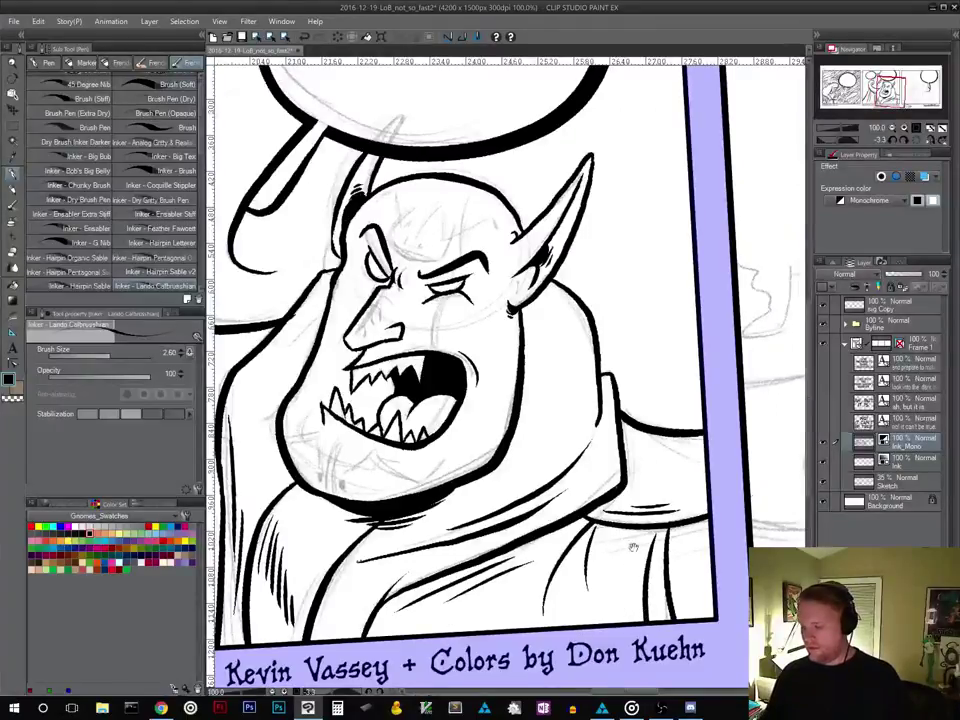
left_click_drag(688, 447, 325, 534)
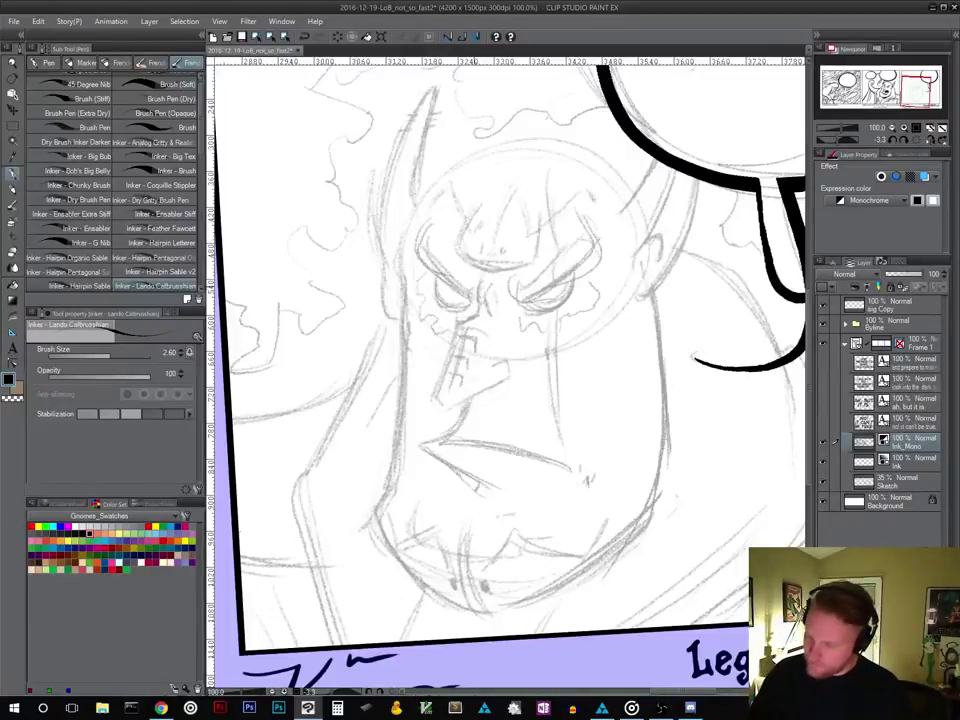
left_click_drag(474, 285, 478, 315)
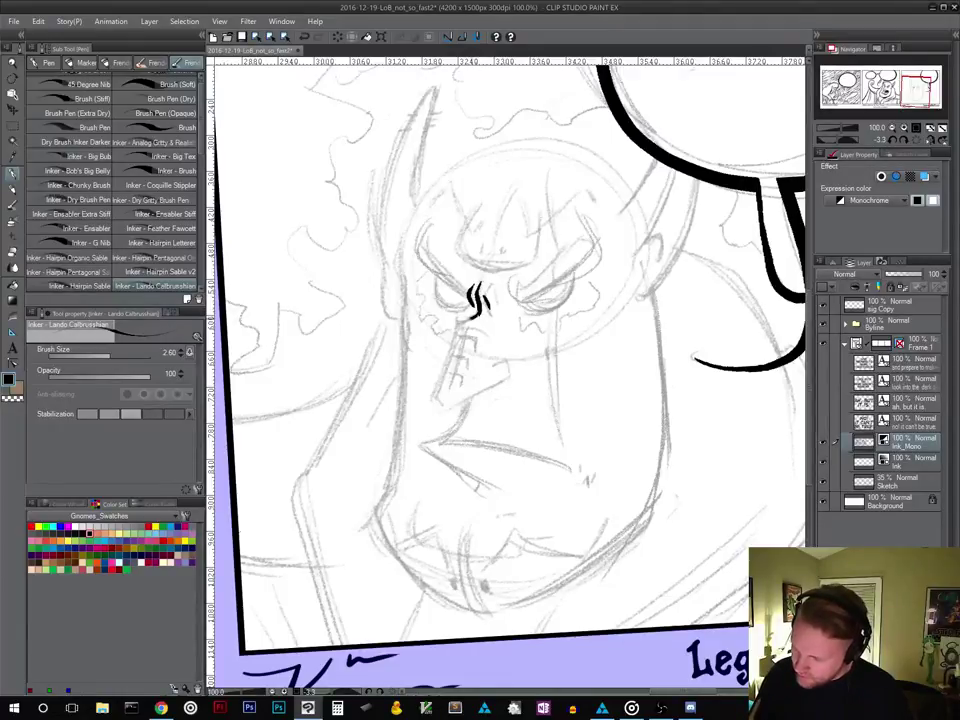
Ink the man's pointed nose with its nostril, redoing the underside stroke, and add the curved line from nose to mouth
mouse_move(474, 310)
left_mouse_down()
mouse_move(456, 328)
mouse_move(436, 405)
mouse_move(507, 380)
left_mouse_up()
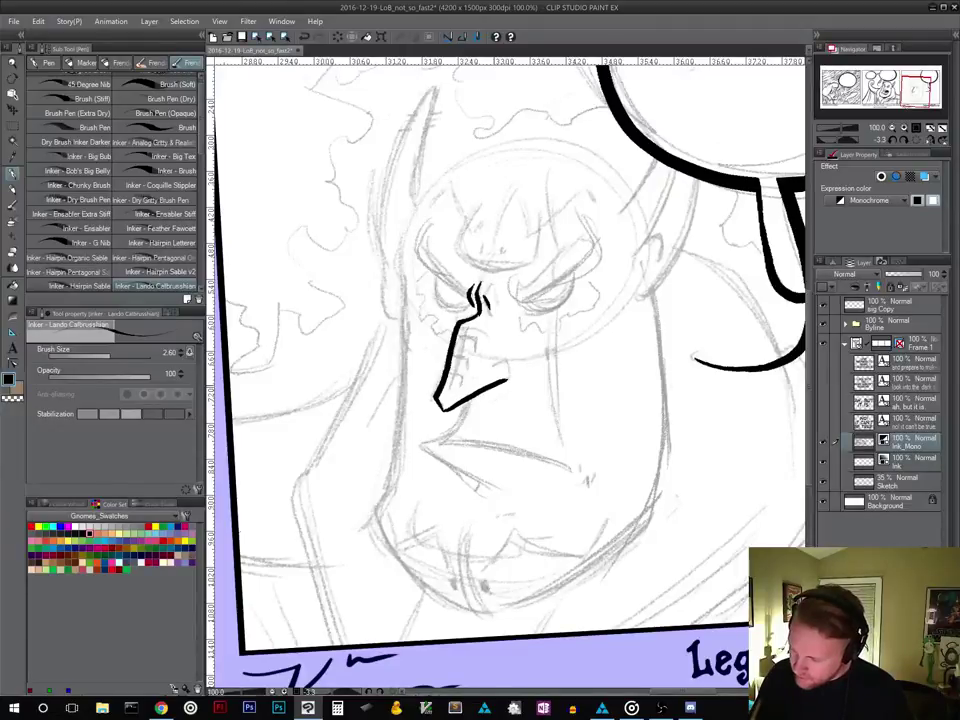
key("ctrl+z")
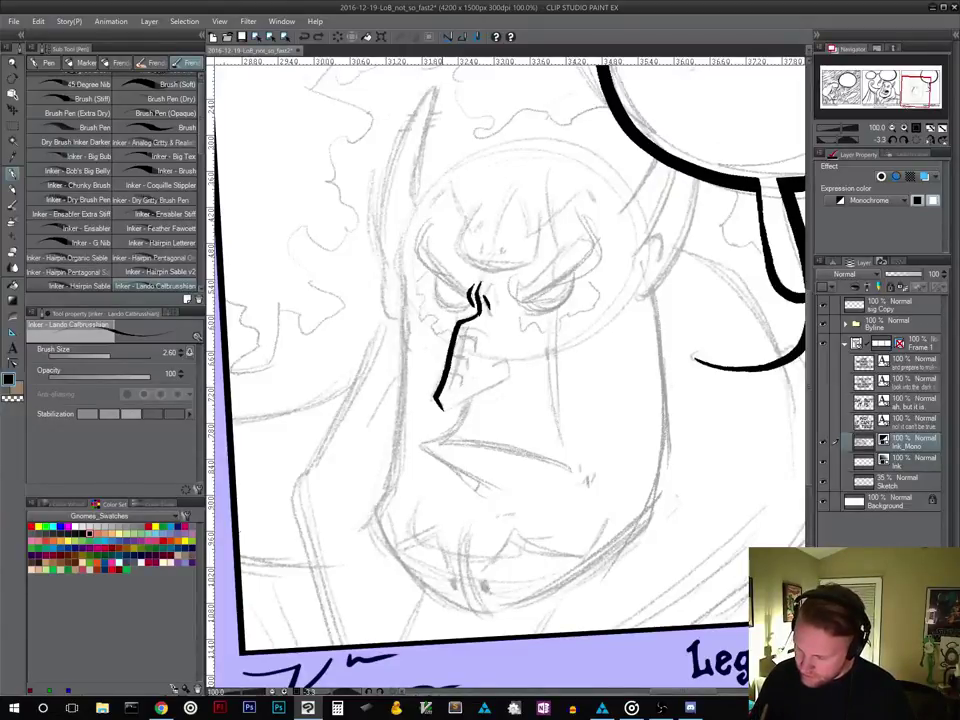
mouse_move(482, 393)
left_mouse_down()
mouse_move(508, 380)
mouse_move(506, 361)
left_mouse_up()
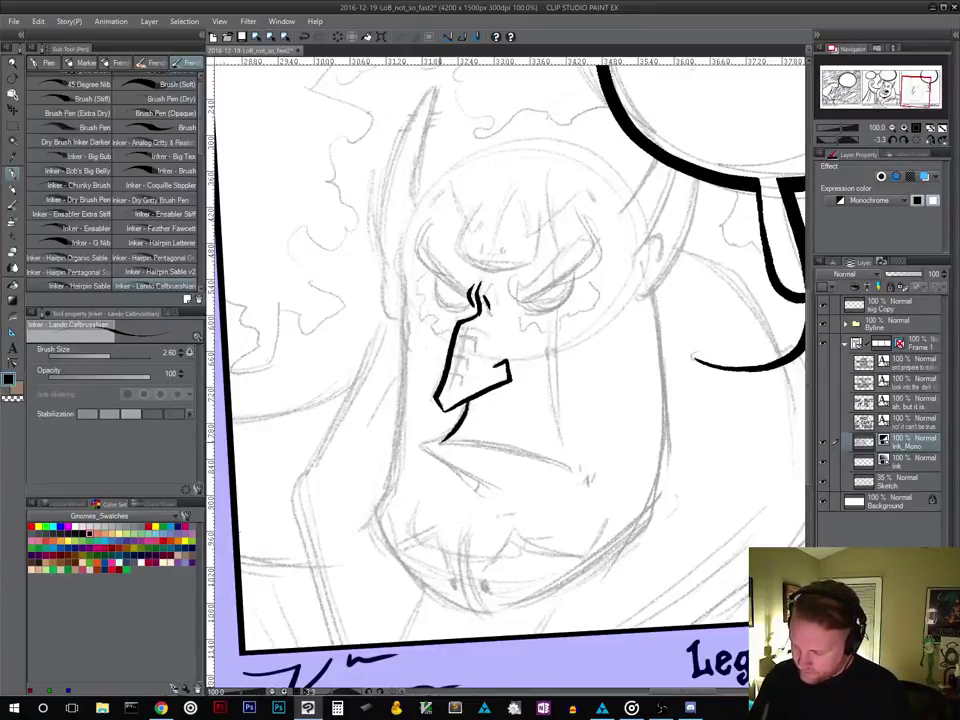
left_click_drag(468, 398, 440, 442)
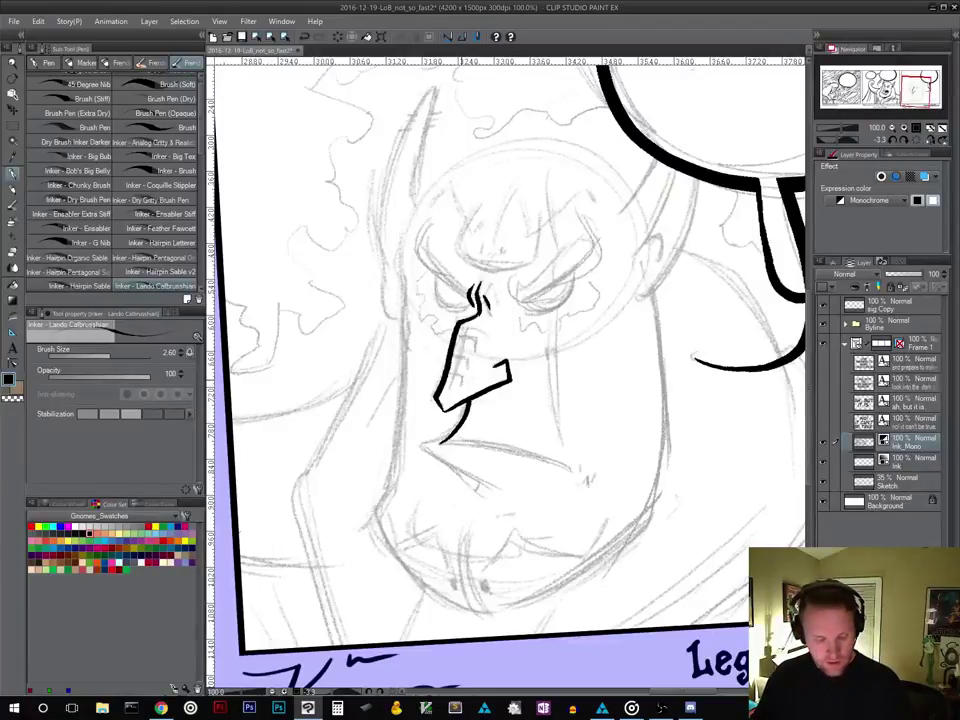
Ink the upper mouth line from the front lip back across the cheek, redoing the stroke, and add a small mark at its corner
key("r")
mouse_move(621, 461)
left_mouse_down()
mouse_move(650, 370)
mouse_move(633, 307)
left_mouse_up()
key("p")
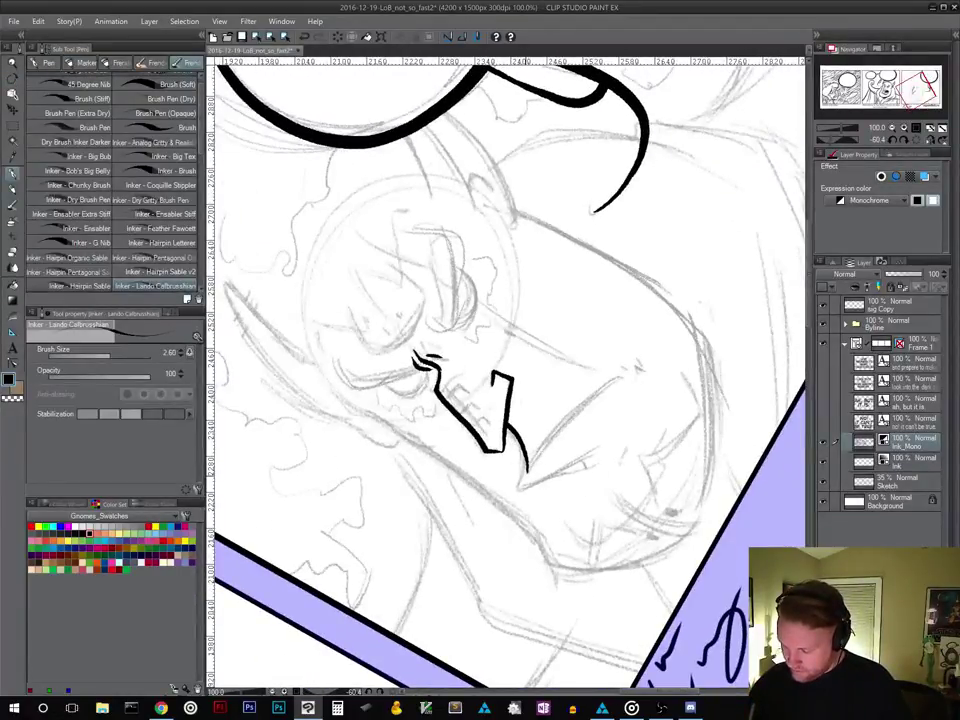
left_click_drag(526, 468, 623, 381)
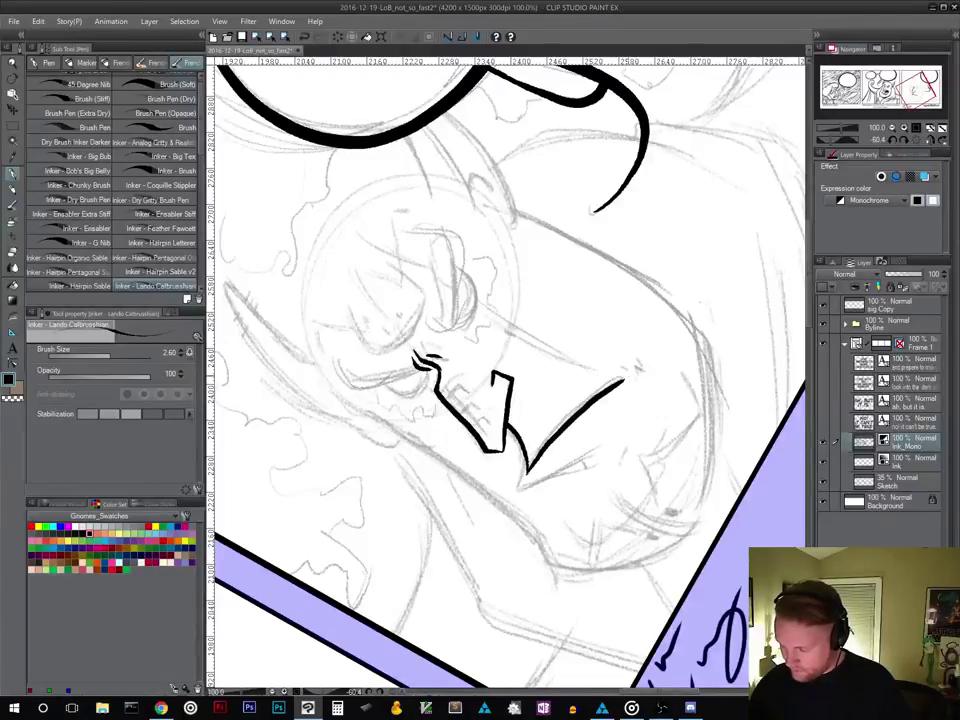
key("ctrl+z")
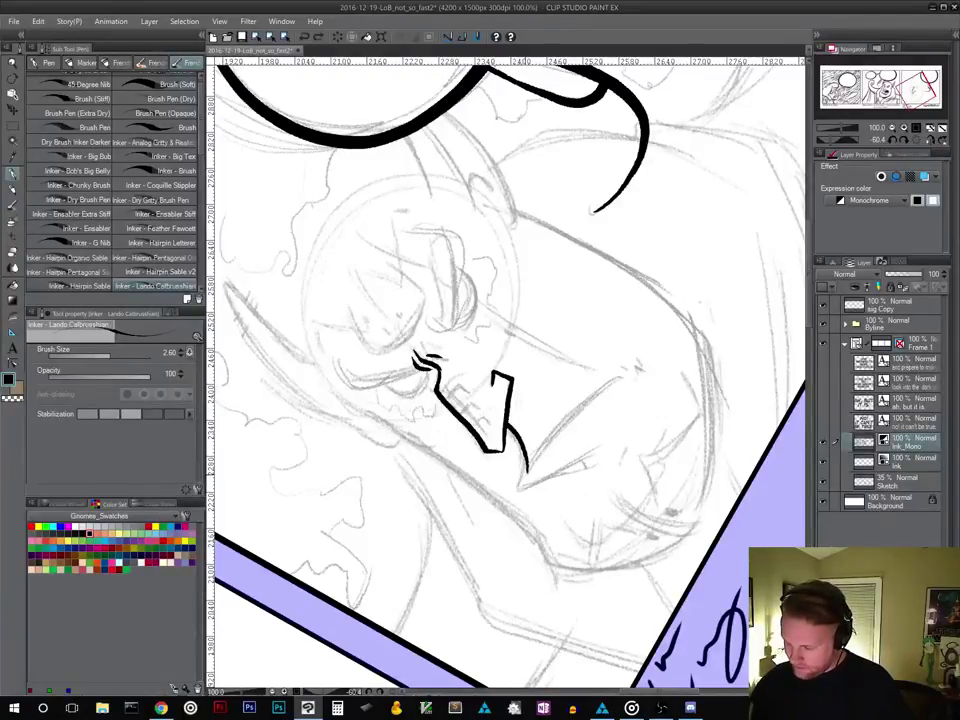
mouse_move(526, 468)
left_mouse_down()
mouse_move(546, 436)
mouse_move(625, 376)
left_mouse_up()
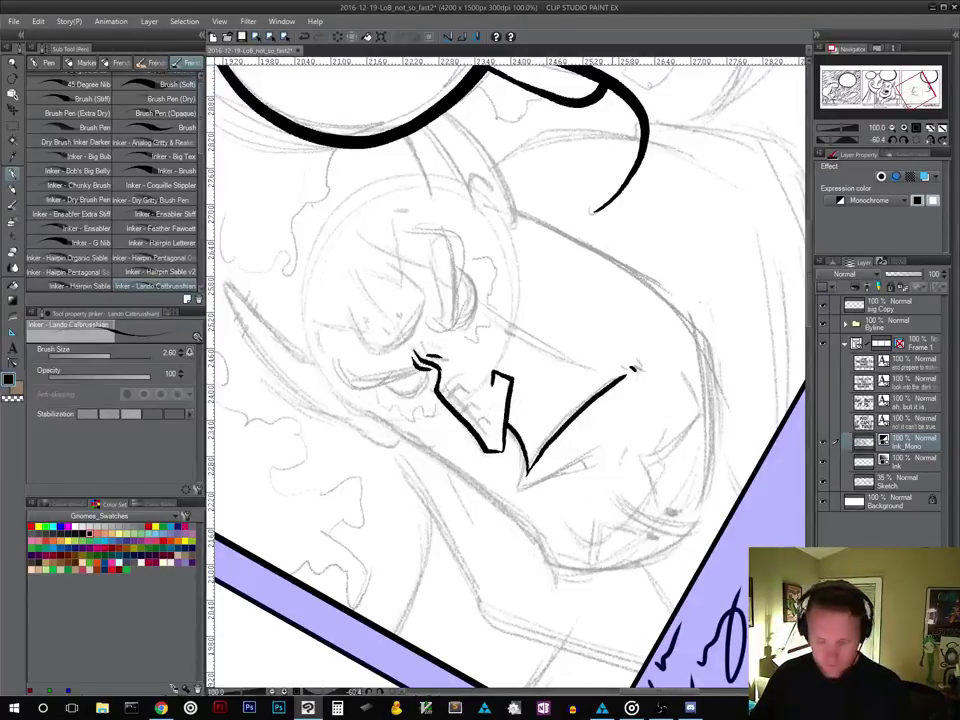
Ink the short slanting lower lip line from the front tip of the mouth, redoing the stroke once
key("shift+space")
left_click_drag(464, 267, 548, 265)
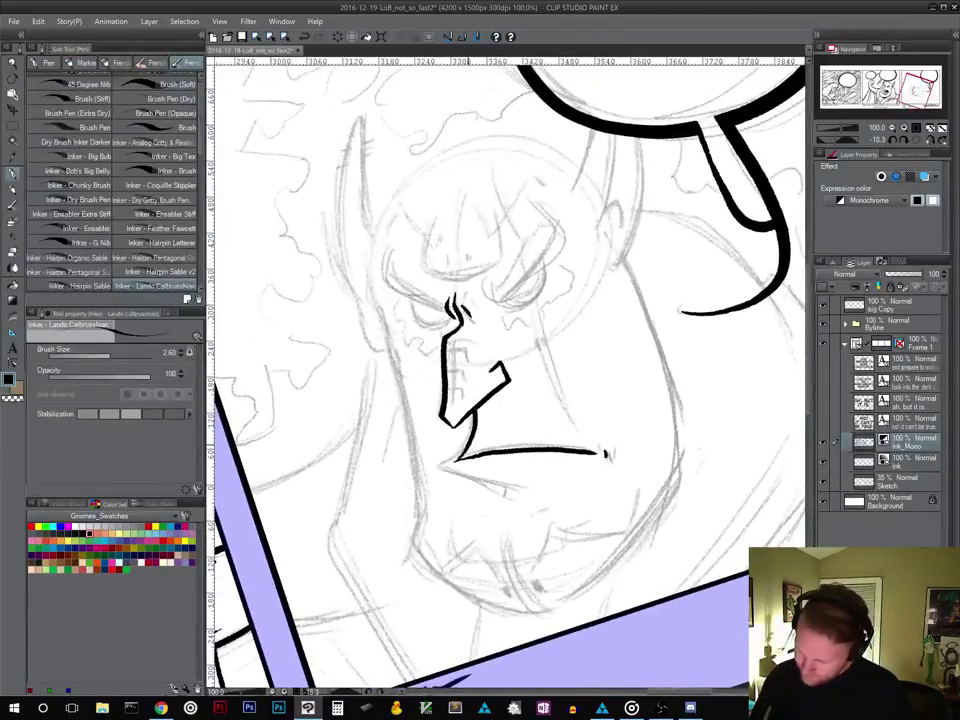
mouse_move(455, 457)
left_mouse_down()
mouse_move(438, 466)
mouse_move(500, 497)
left_mouse_up()
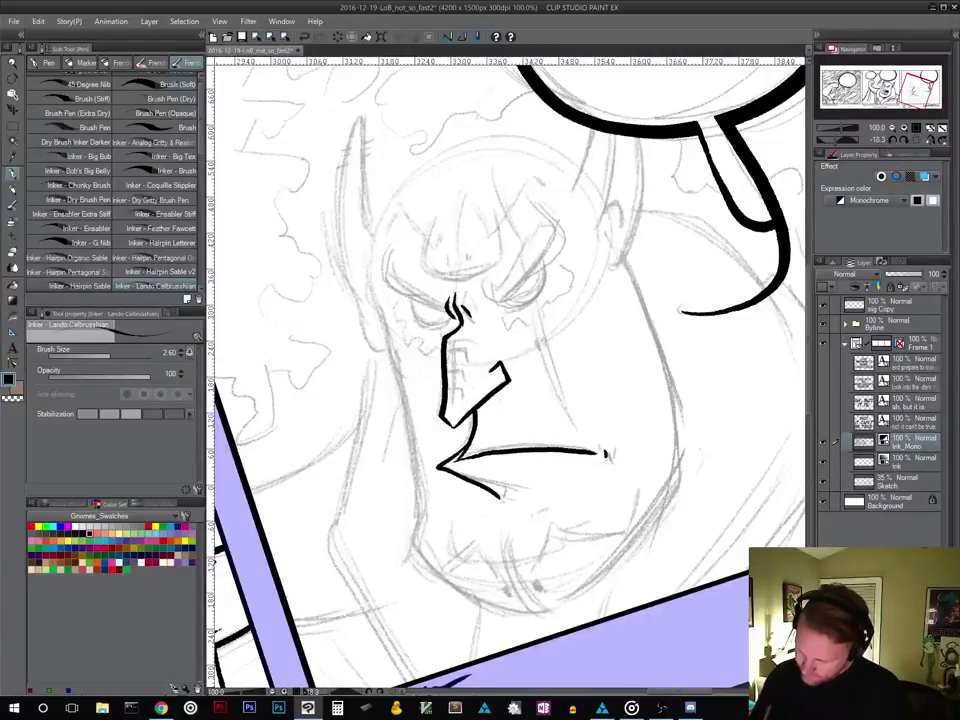
key("ctrl+z")
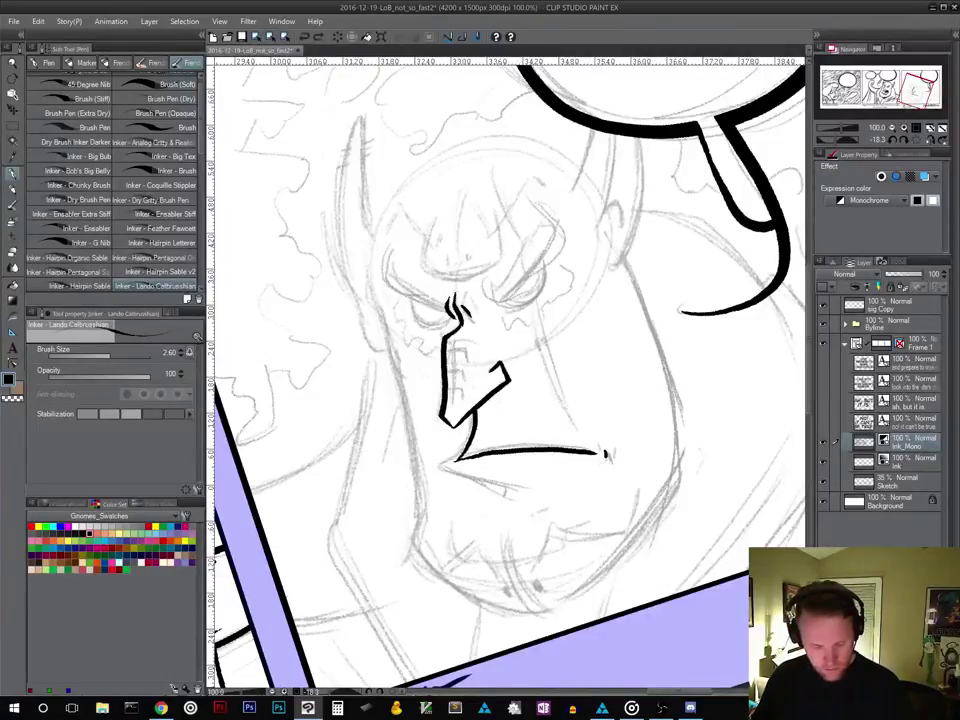
key("shift+space")
left_click_drag(636, 475, 616, 375)
key("space")
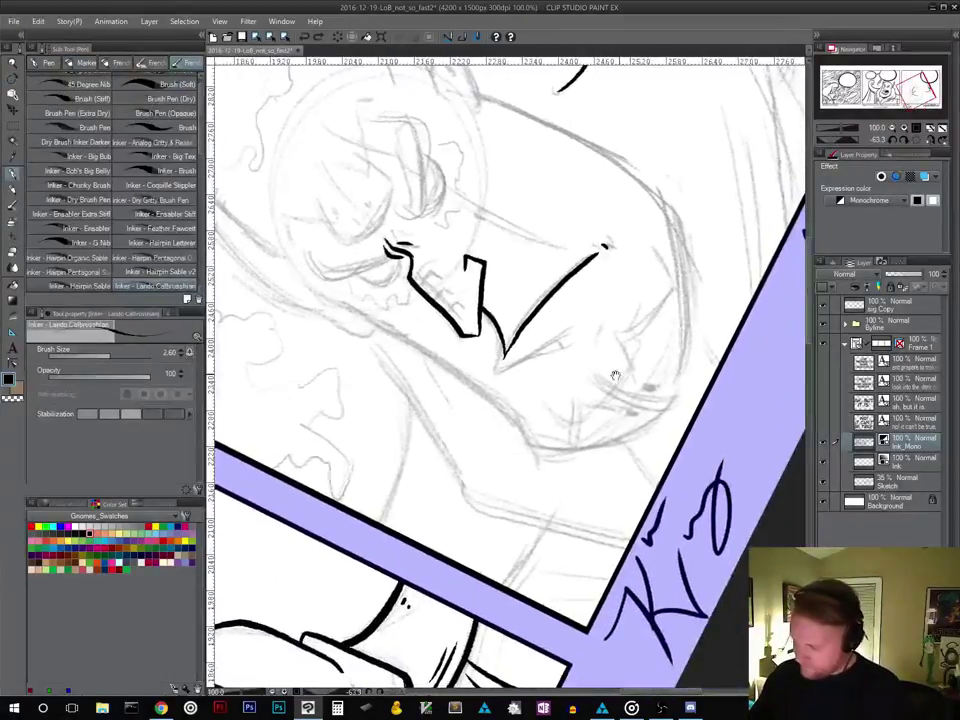
mouse_move(500, 339)
left_mouse_down()
mouse_move(497, 373)
mouse_move(576, 335)
left_mouse_up()
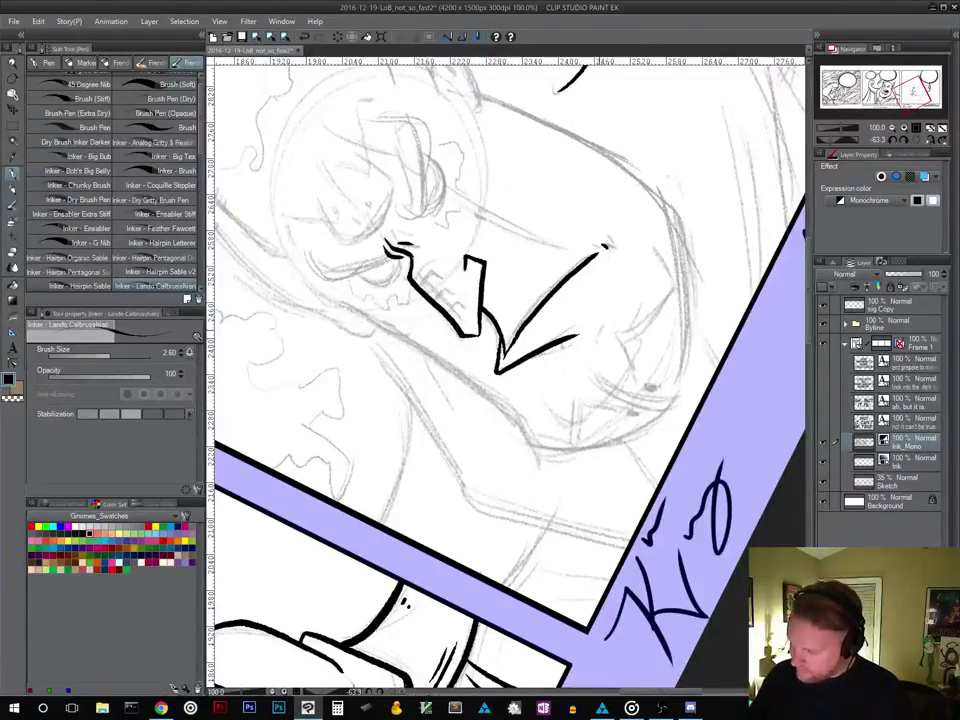
Ink the front contour of the face from the forehead past the brow and cheek to the underside of the chin
key("space")
mouse_move(624, 352)
left_mouse_down()
mouse_move(589, 403)
mouse_move(605, 423)
mouse_move(509, 538)
left_mouse_up()
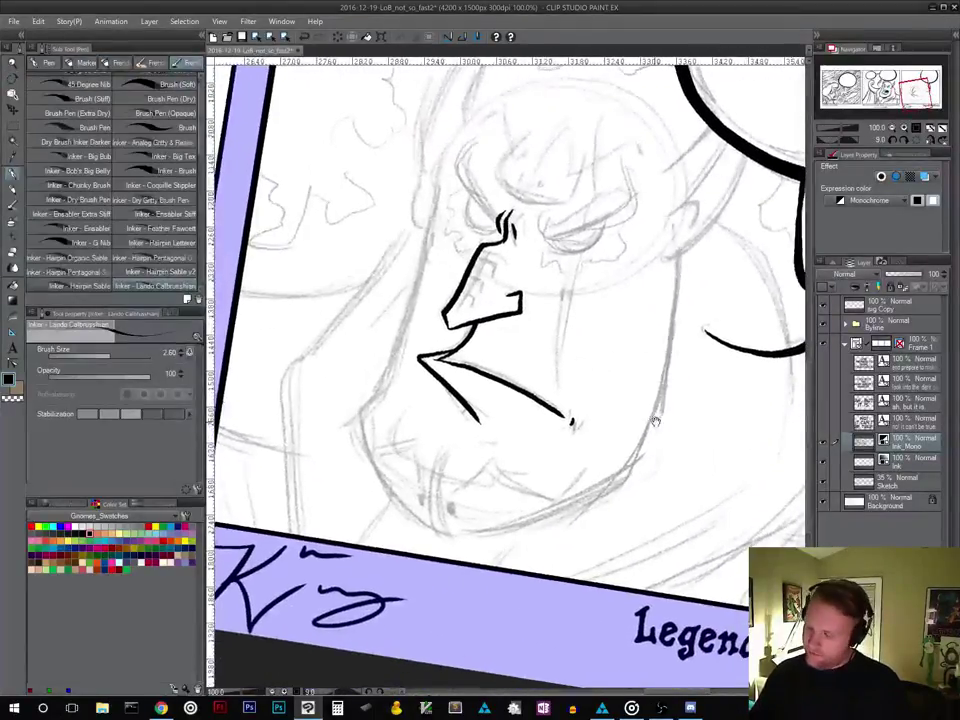
left_click_drag(656, 420, 600, 500)
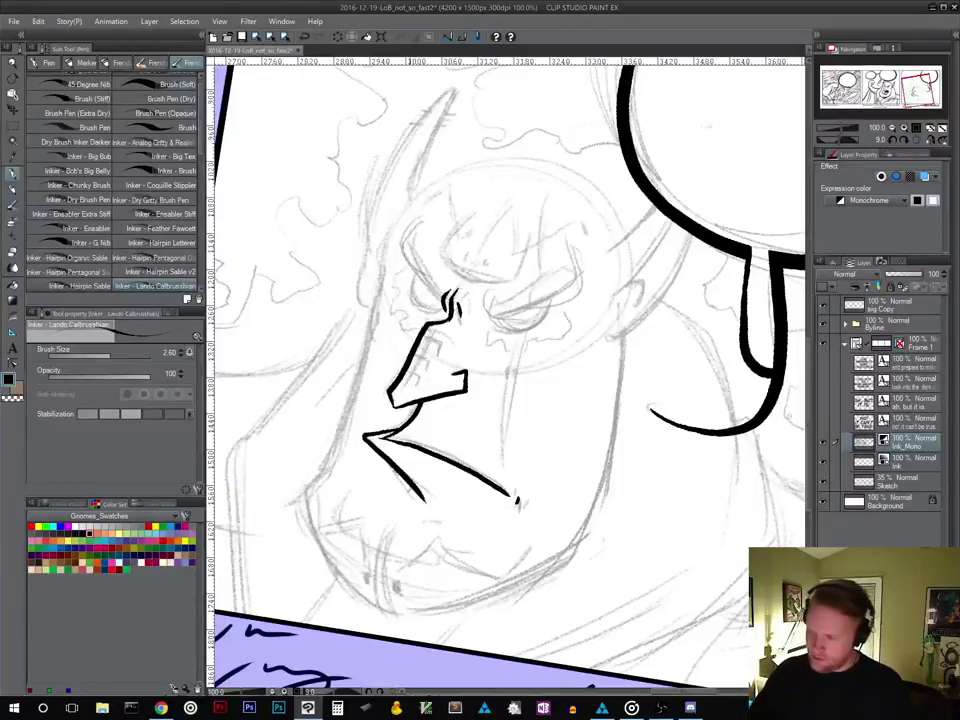
mouse_move(397, 215)
left_mouse_down()
mouse_move(353, 416)
mouse_move(306, 512)
mouse_move(348, 586)
left_mouse_up()
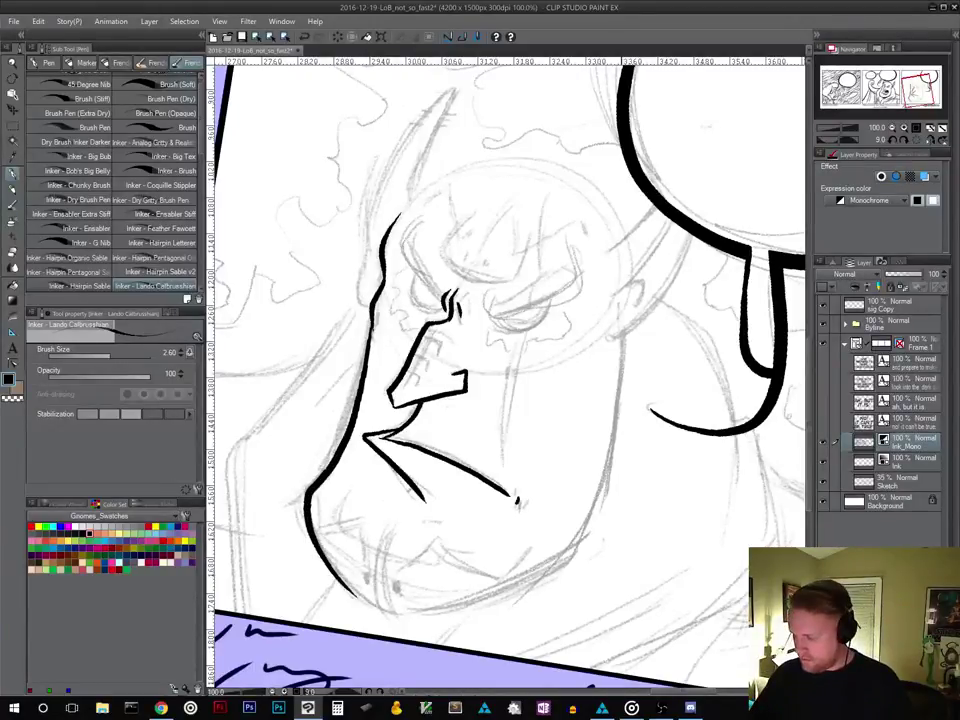
Ink the back jawline down from below the ear, redoing the stroke, and join it to the chin with a thick curve
left_click_drag(622, 335, 598, 475)
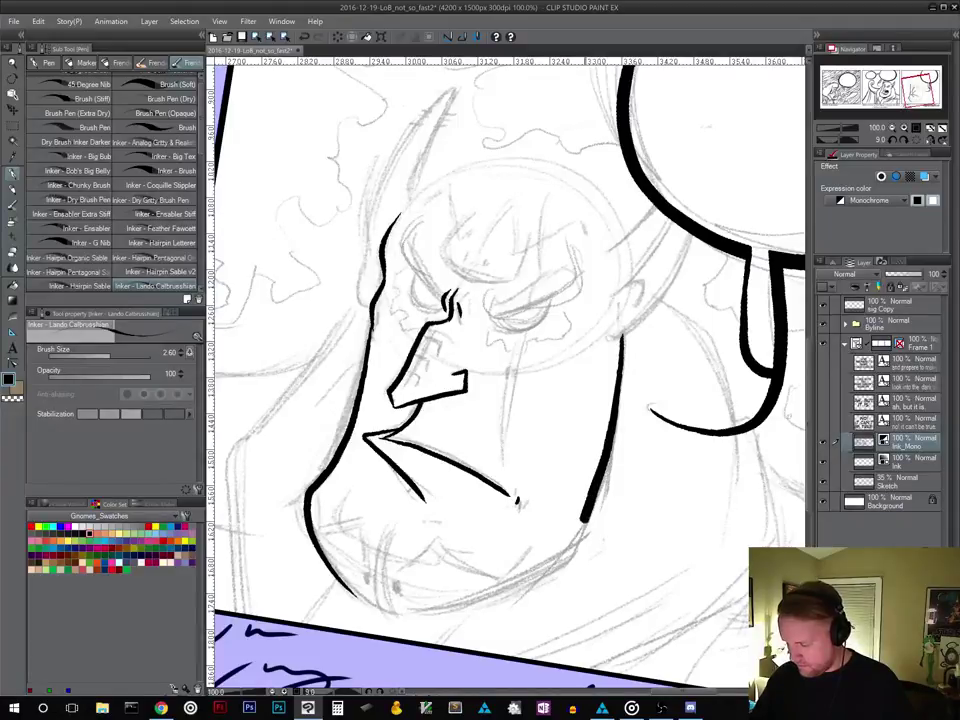
left_click_drag(666, 549, 672, 451)
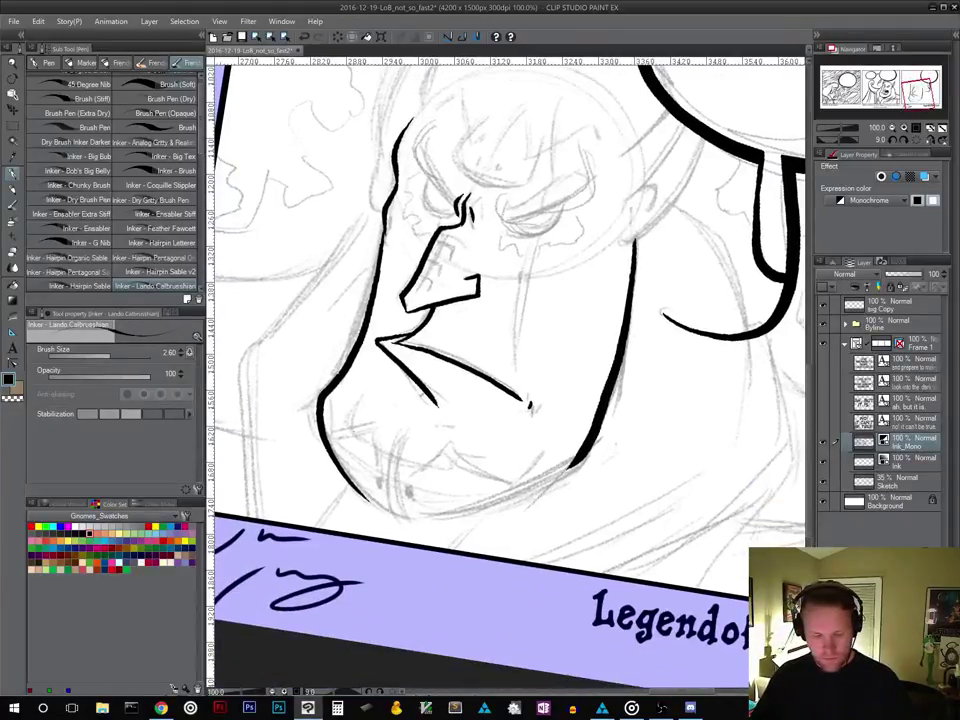
key("ctrl+z")
mouse_move(635, 240)
left_mouse_down()
mouse_move(605, 414)
mouse_move(572, 466)
left_mouse_up()
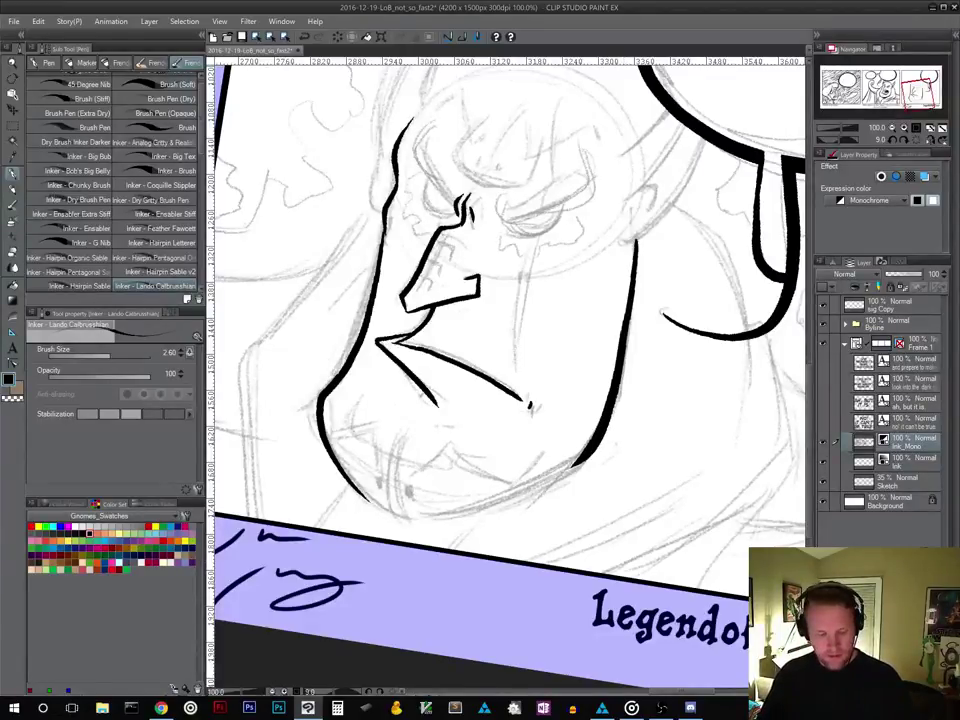
key("shift+space")
left_click_drag(634, 512, 683, 437)
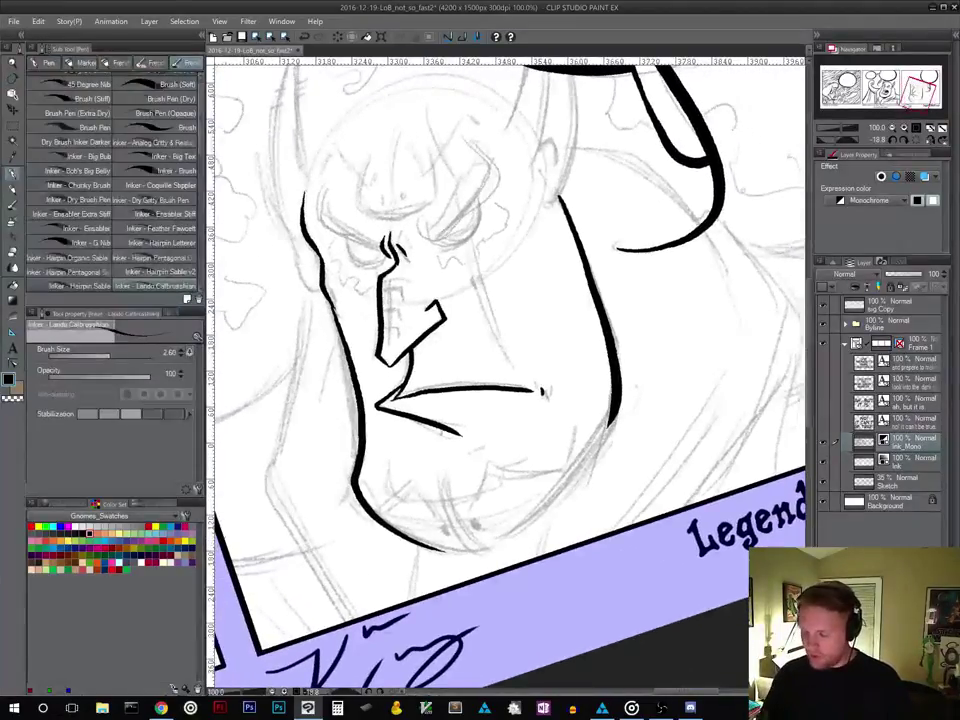
mouse_move(442, 550)
left_mouse_down()
mouse_move(512, 541)
mouse_move(605, 432)
left_mouse_up()
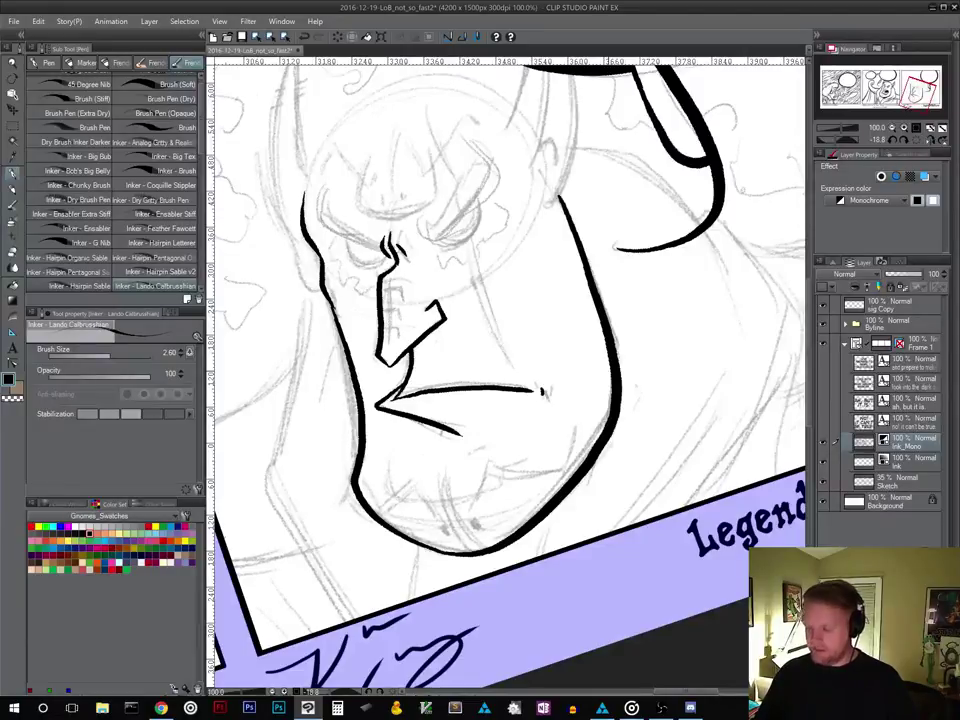
Ink the upper edge of the man's pointed ear from a small hook at its base up to the speech balloon
left_click_drag(542, 393, 537, 428)
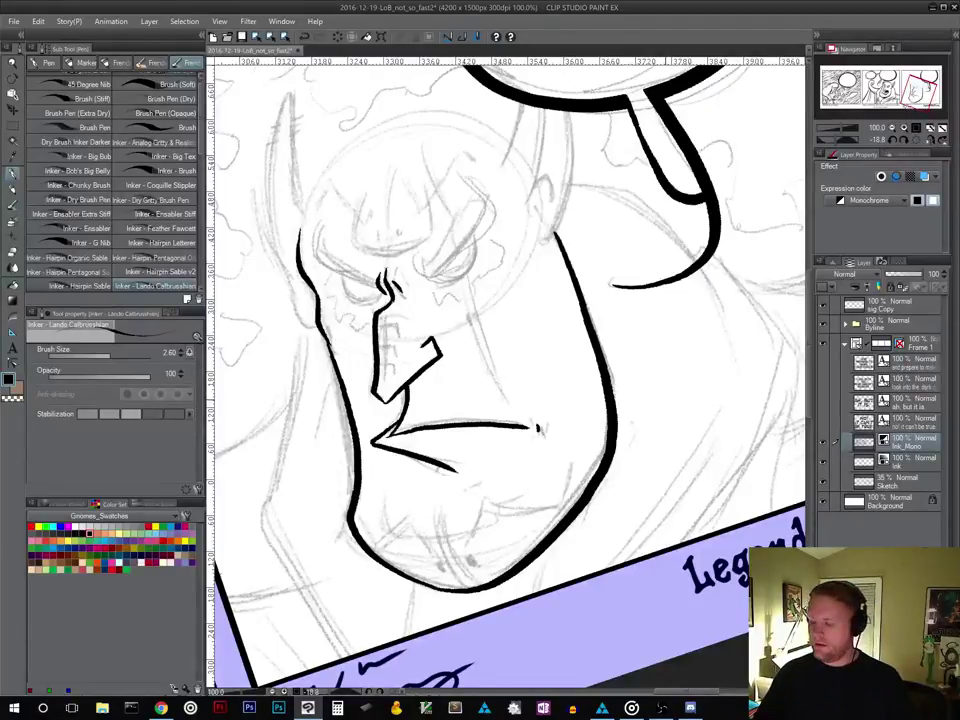
left_click_drag(664, 403, 628, 505)
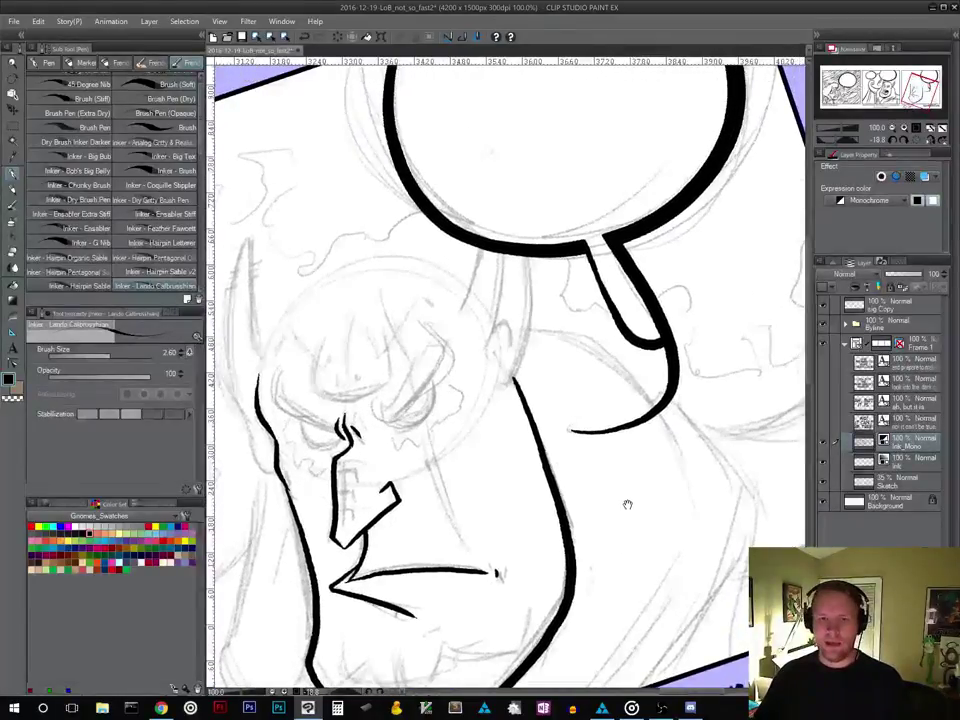
left_click_drag(669, 461, 619, 545)
left_click_drag(608, 502, 544, 582)
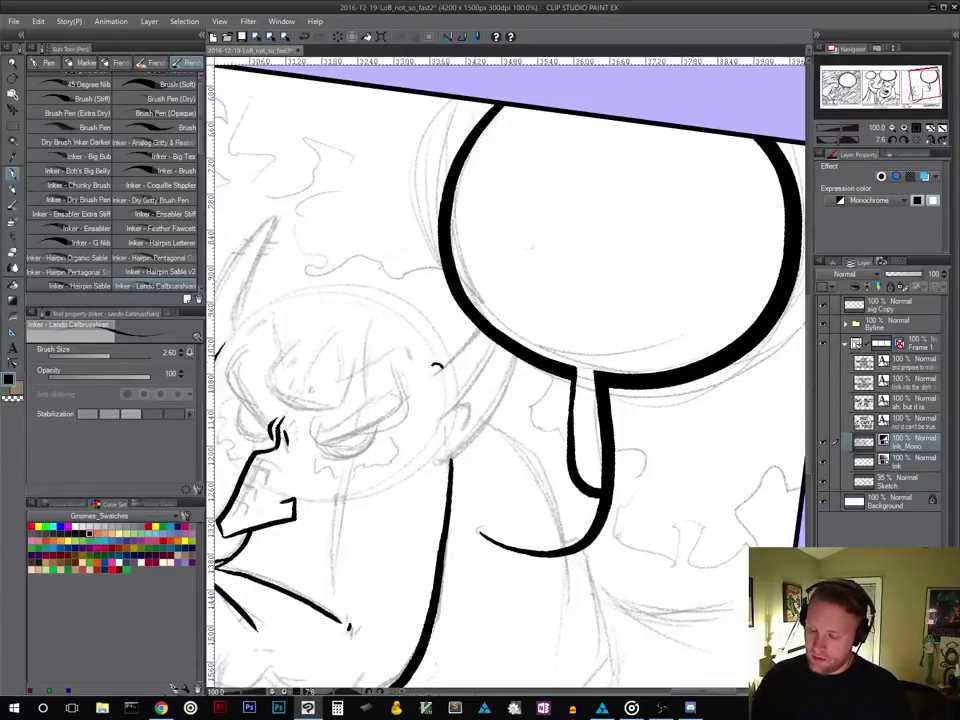
key("r")
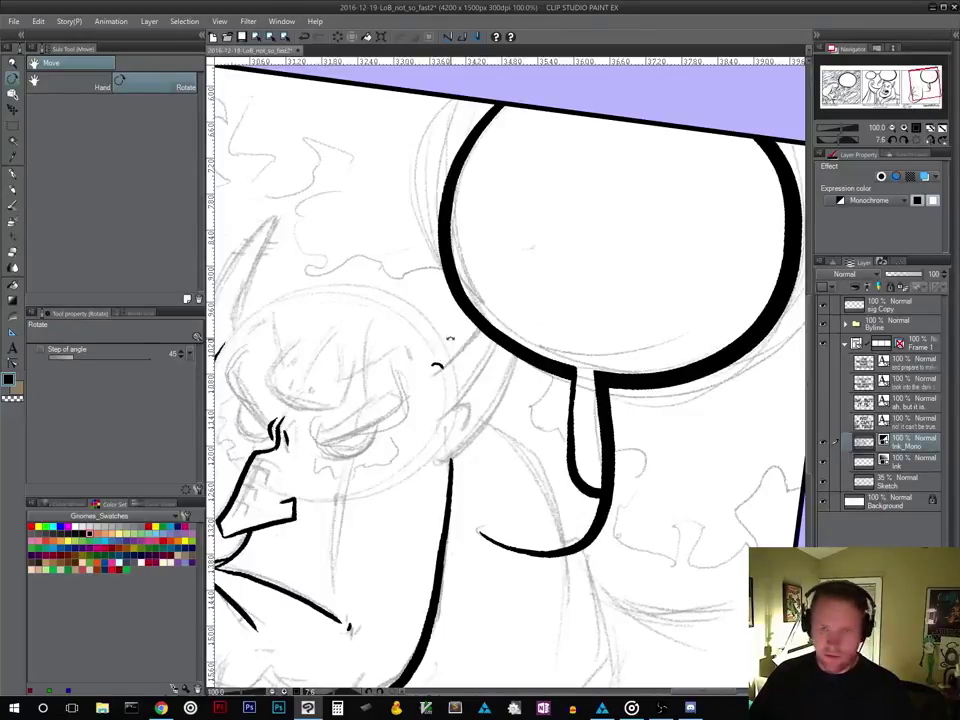
key("p")
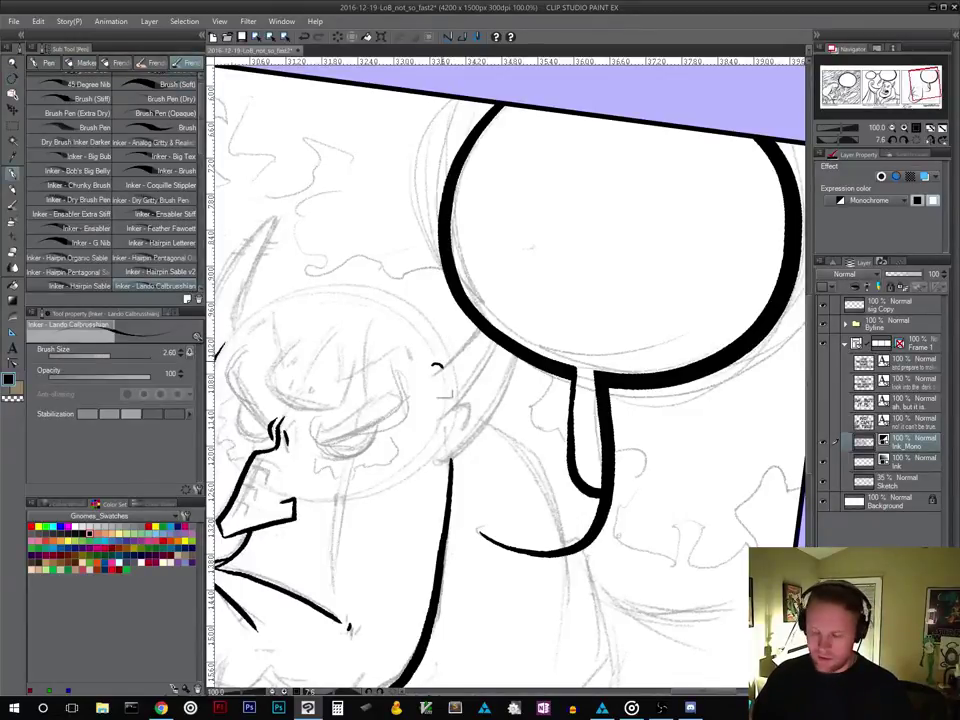
mouse_move(442, 368)
left_mouse_down()
mouse_move(430, 369)
mouse_move(478, 328)
left_mouse_up()
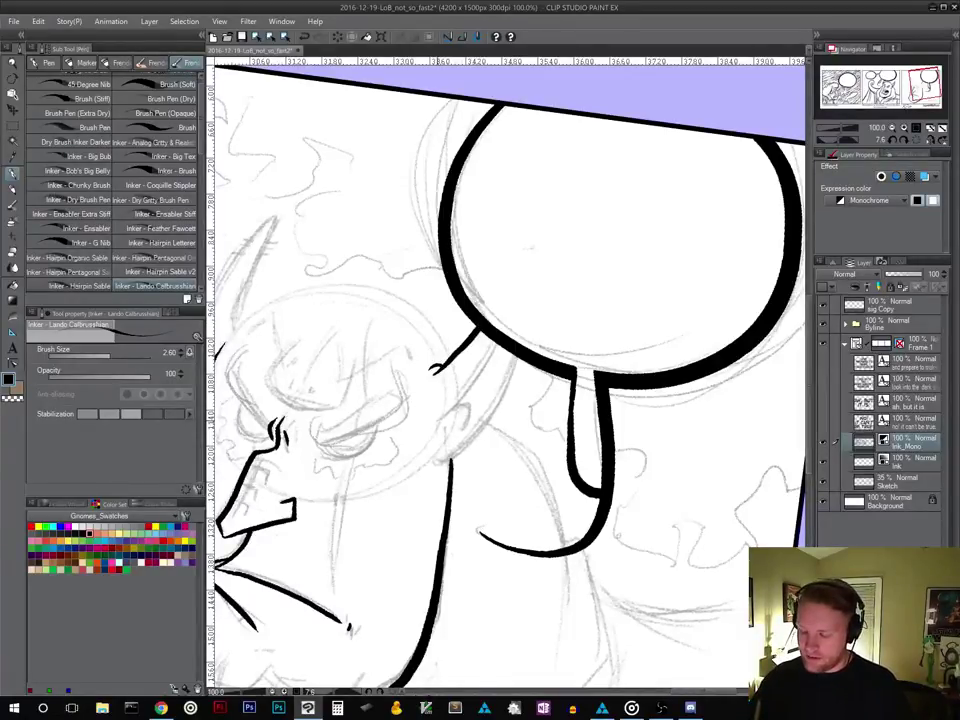
Ink the inner fold of the ear with its black shadow and small curve, plus the thick outer rim down to the lobe
left_click_drag(438, 420, 496, 346)
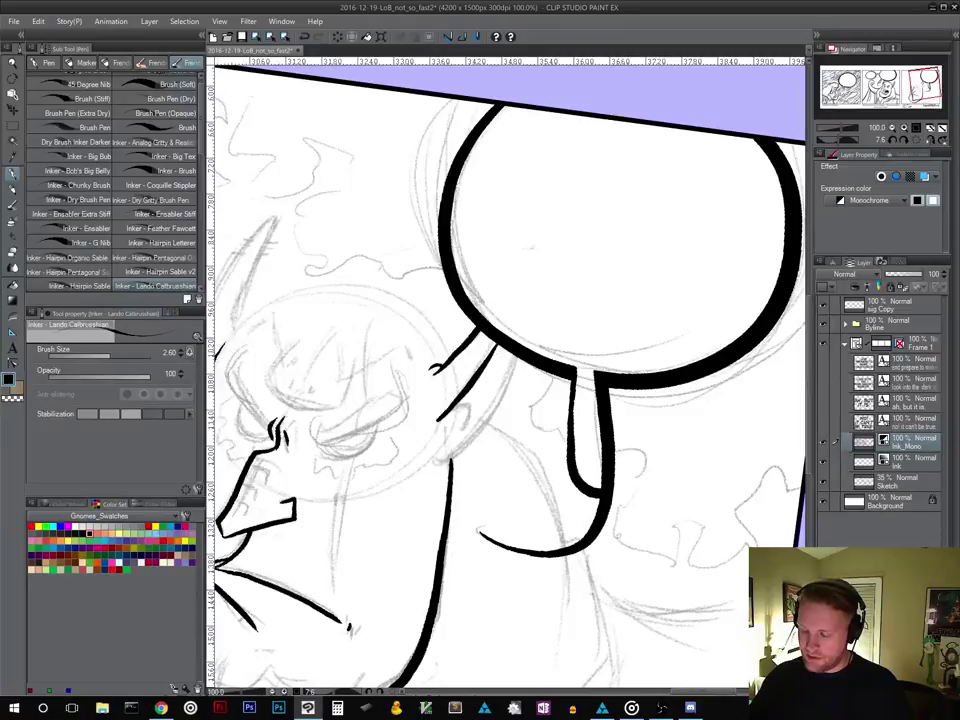
mouse_move(452, 411)
left_mouse_down()
mouse_move(470, 410)
mouse_move(462, 428)
mouse_move(463, 399)
mouse_move(475, 389)
left_mouse_up()
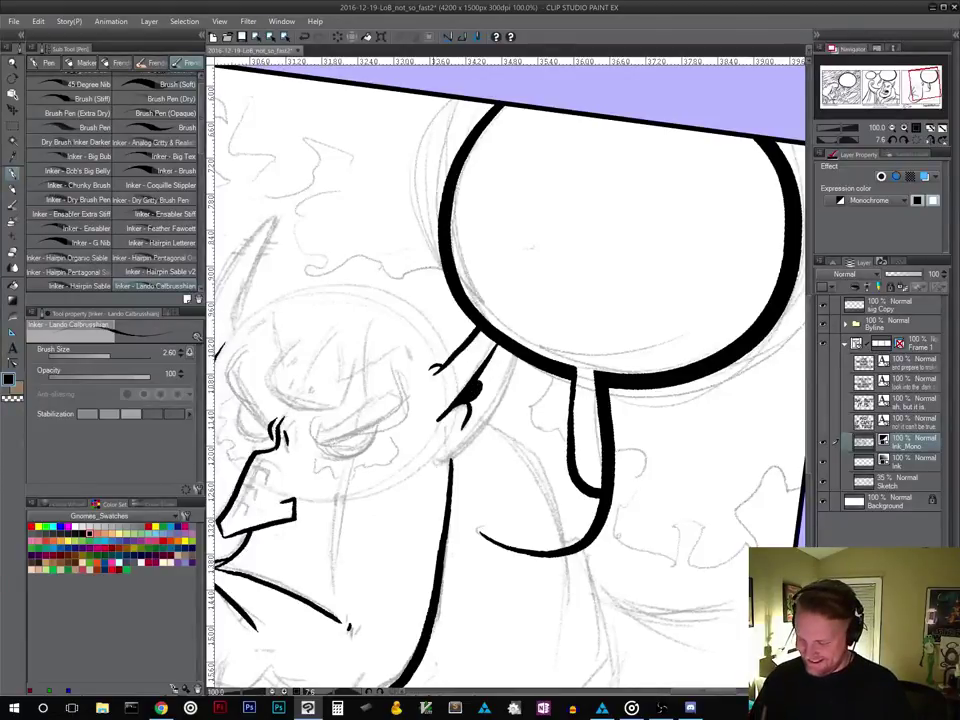
mouse_move(327, 346)
left_mouse_down()
mouse_move(370, 318)
mouse_move(388, 268)
left_mouse_up()
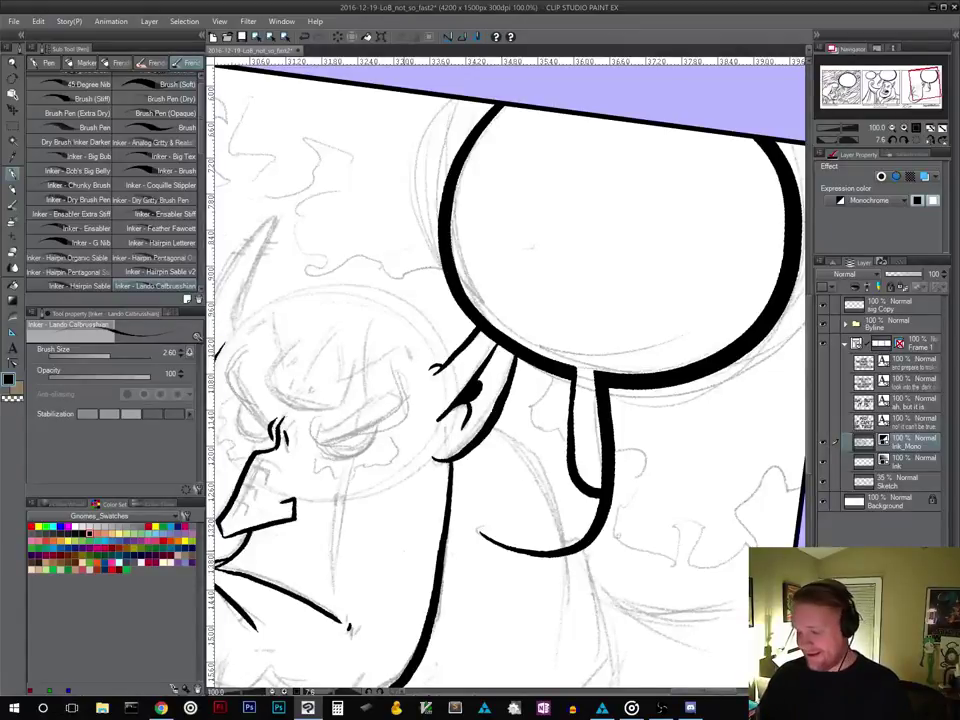
Thicken the base of the earlobe and add short hatch strokes beneath it where it meets the jaw
left_click_drag(528, 483, 640, 397)
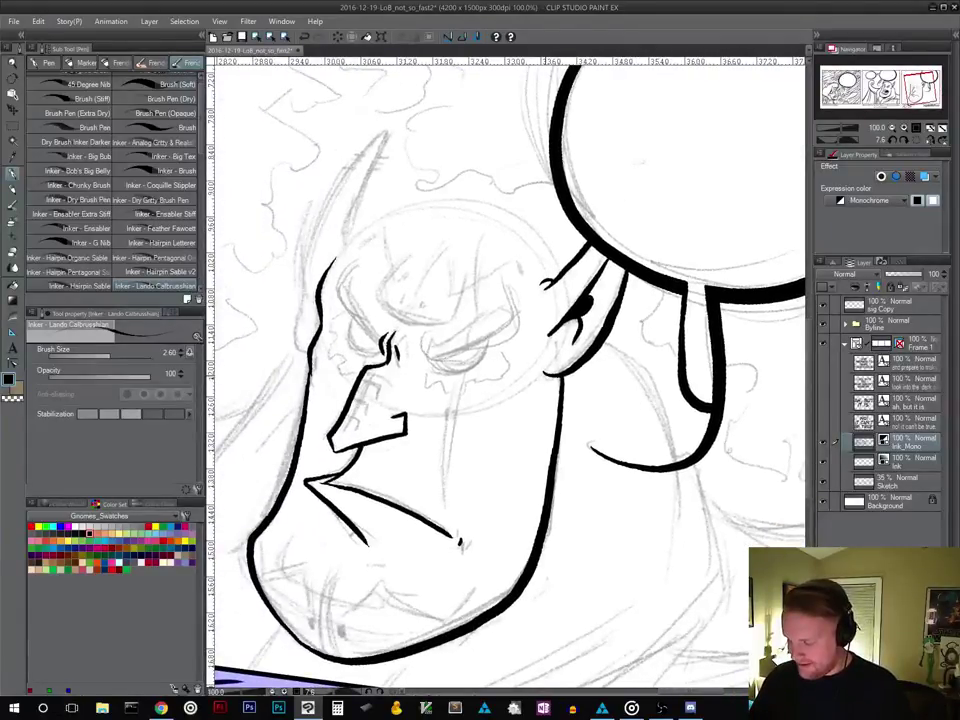
left_click_drag(546, 376, 558, 378)
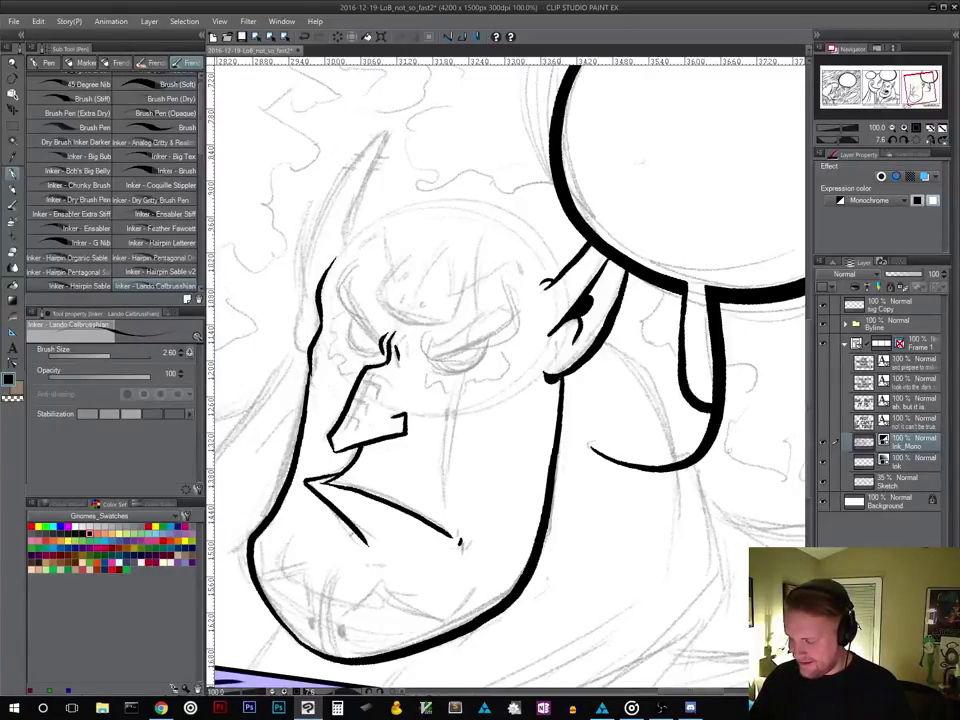
left_click_drag(544, 381, 555, 384)
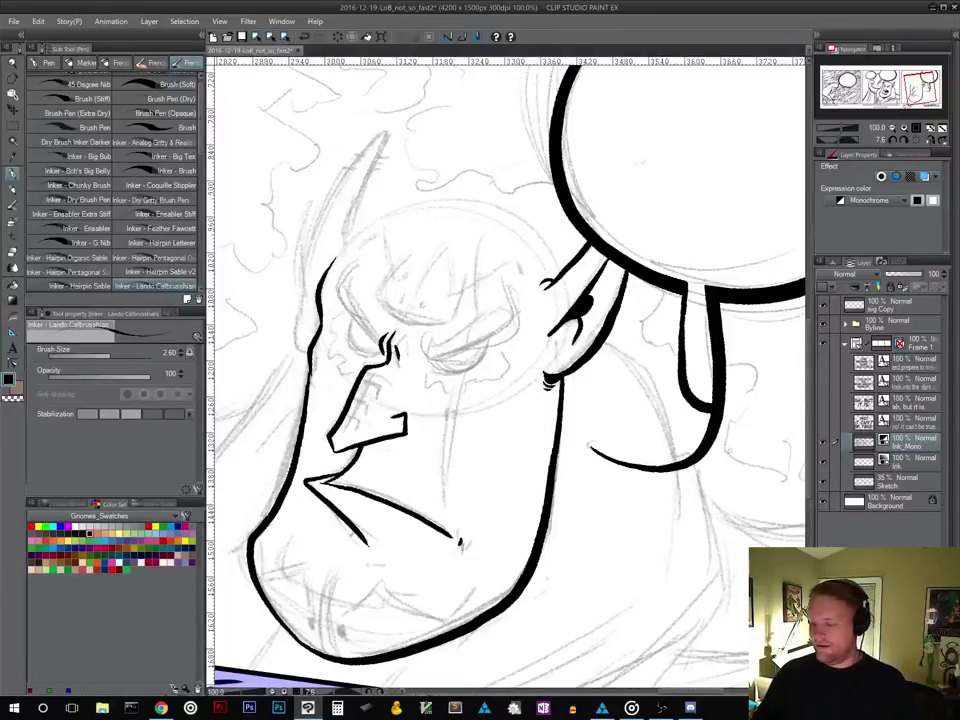
Ink the top of the man's bald head from the brow over the crown to the ear, redoing the first stroke in two sections
left_click_drag(587, 422, 619, 558)
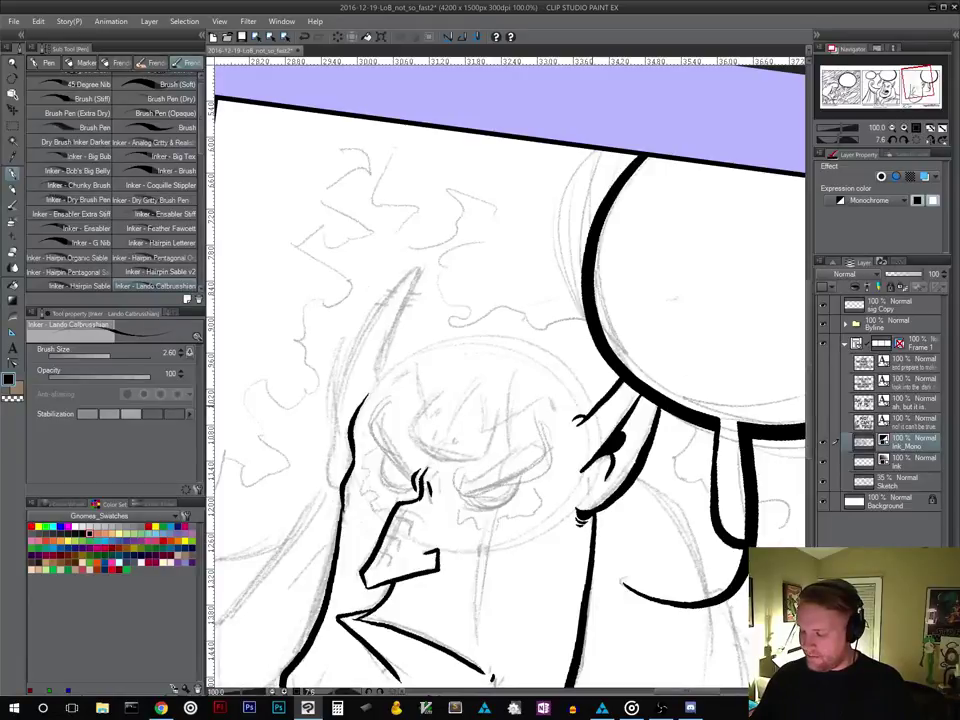
mouse_move(590, 408)
left_mouse_down()
mouse_move(549, 351)
mouse_move(518, 338)
mouse_move(434, 344)
mouse_move(372, 388)
left_mouse_up()
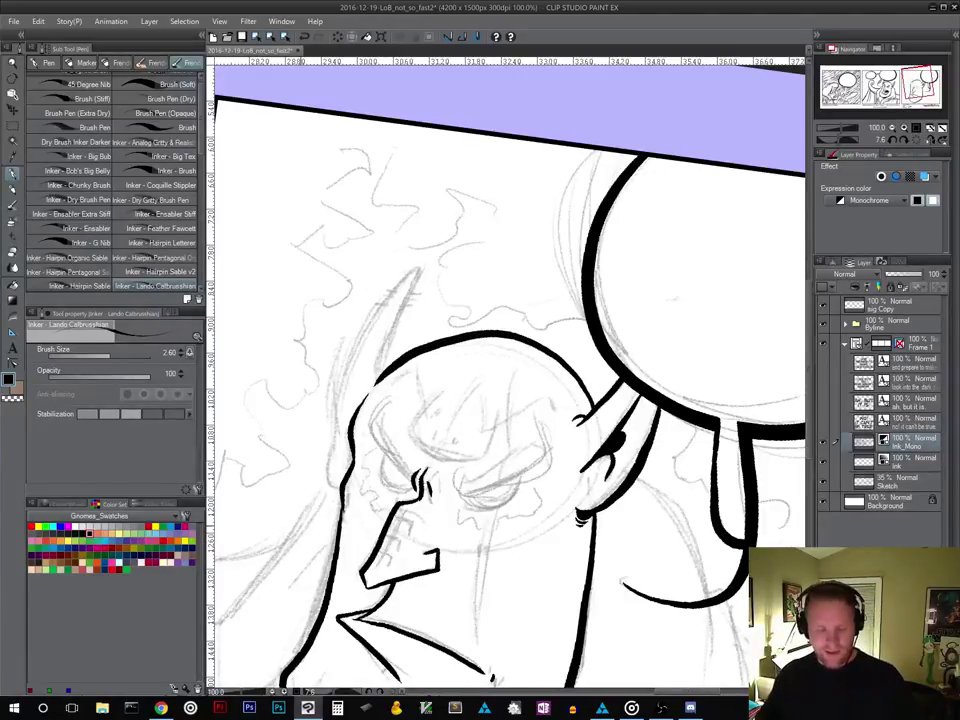
key("ctrl+z")
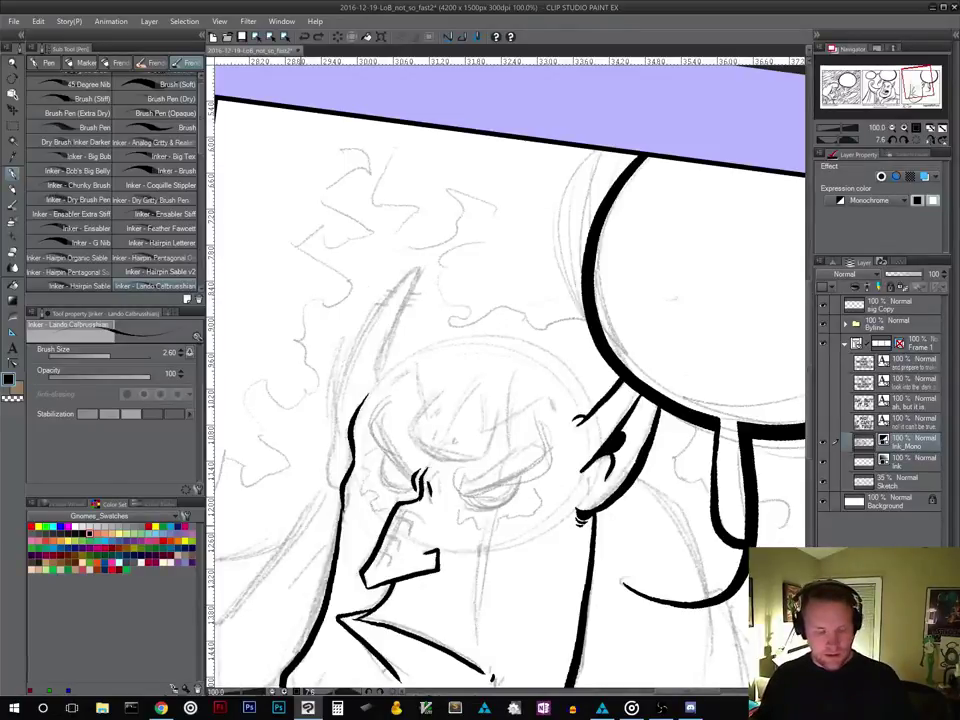
key("r")
left_click_drag(708, 436, 628, 298)
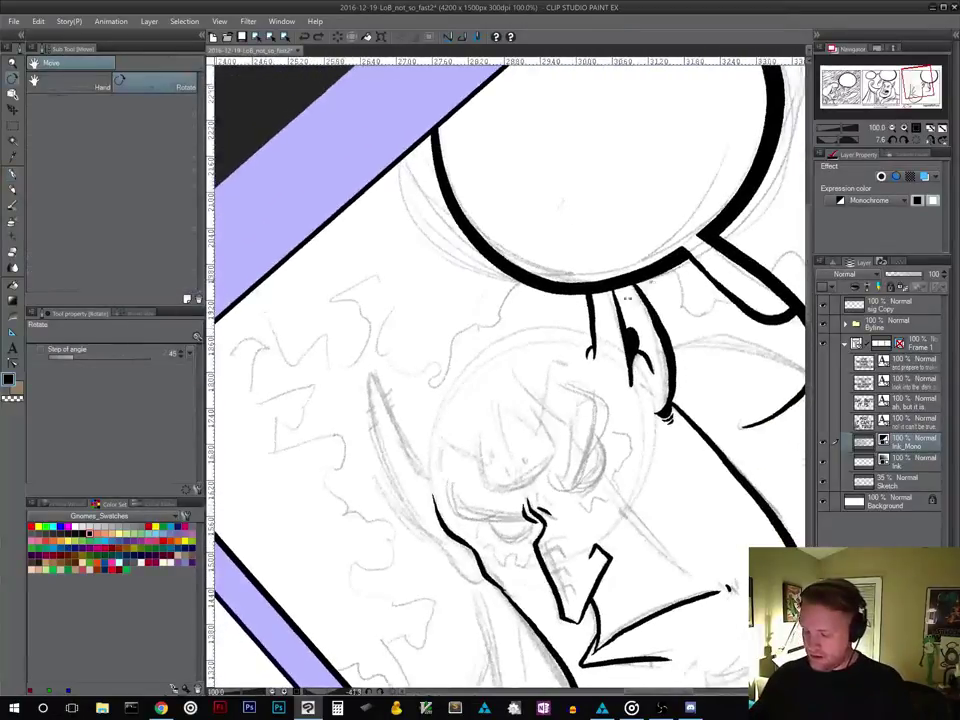
key("p")
mouse_move(430, 480)
left_mouse_down()
mouse_move(445, 397)
mouse_move(500, 349)
left_mouse_up()
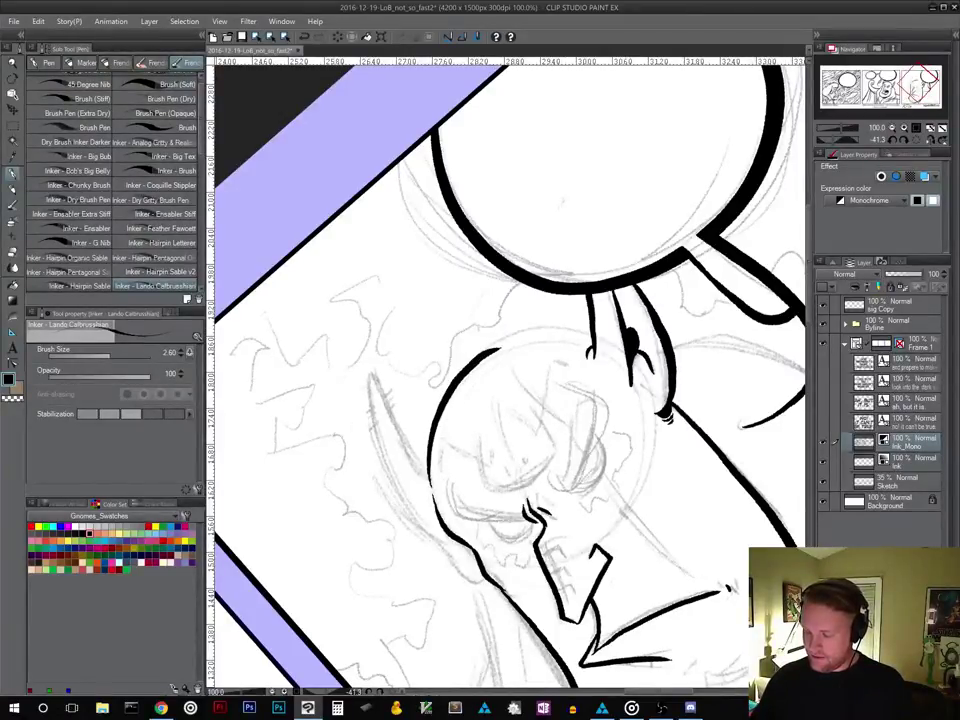
key("shift+space")
left_click_drag(724, 415, 649, 270)
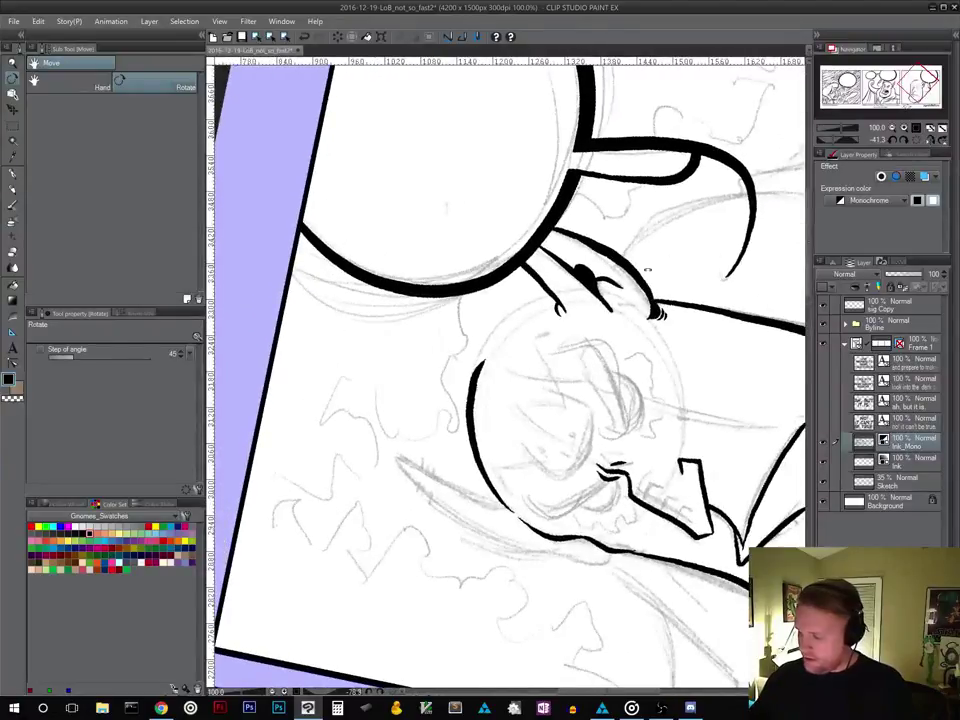
left_click_drag(482, 360, 545, 300)
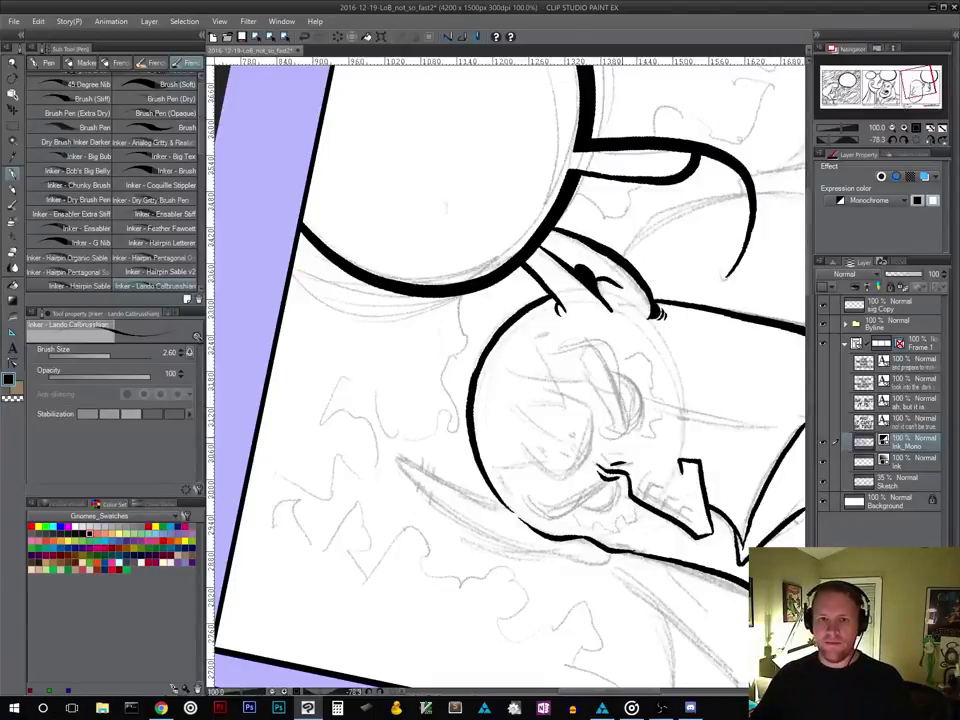
On the Sketch layer, lasso the man's far ear, rotate it about 14.2 degrees, move it up against the head, and deselect
left_click_drag(640, 428, 548, 348)
left_click_drag(700, 480, 368, 550)
left_click_drag(543, 342, 505, 463)
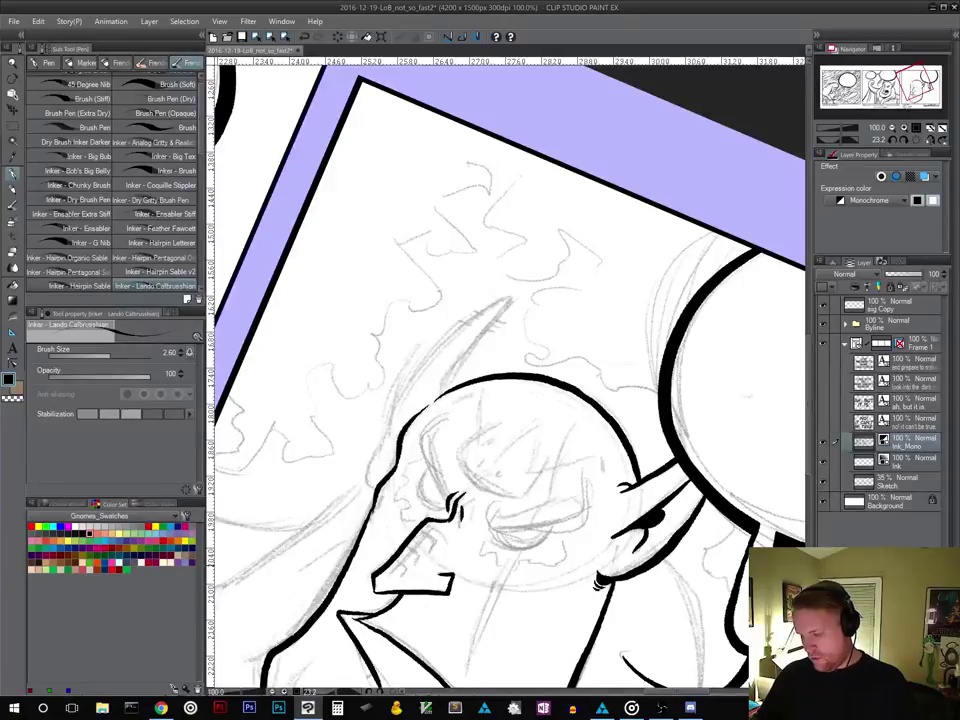
left_click(857, 483)
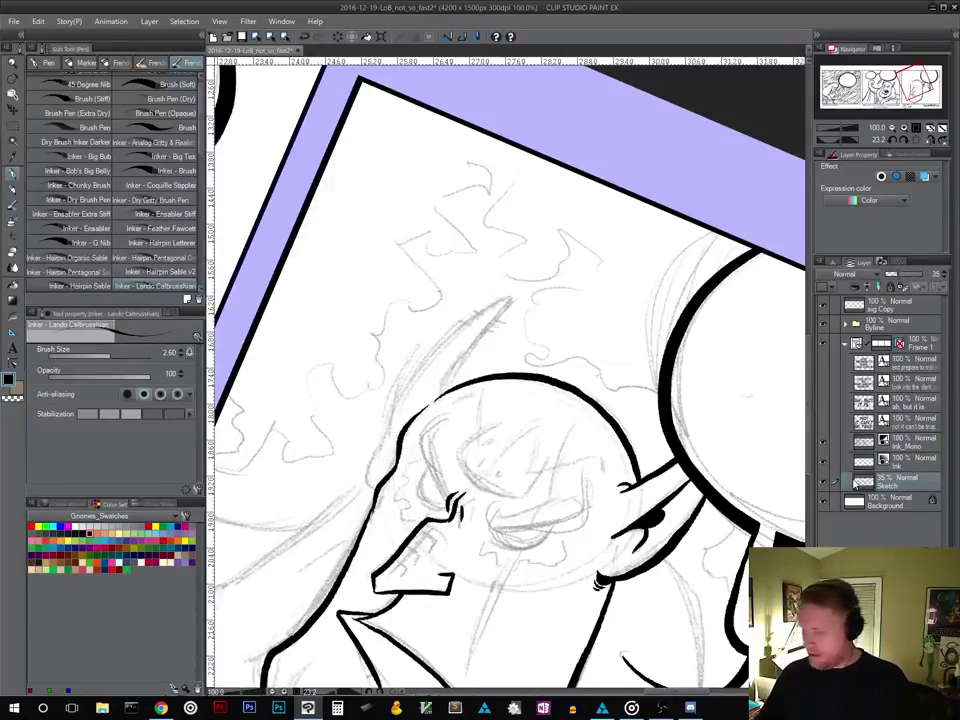
left_click(12, 124)
left_click(70, 110)
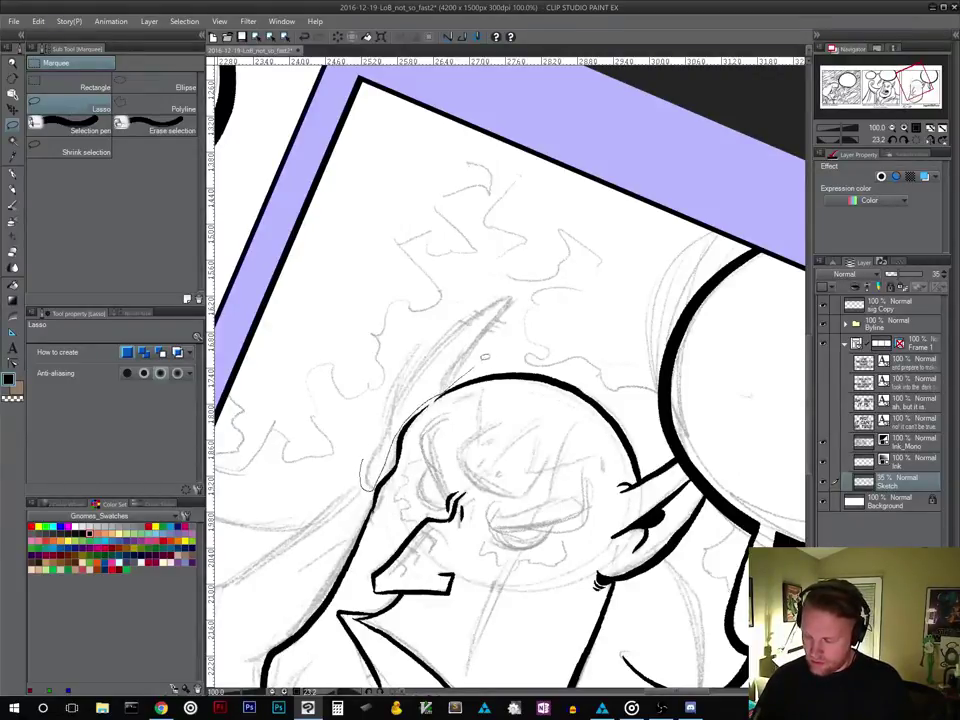
mouse_move(485, 357)
left_mouse_down()
mouse_move(525, 294)
mouse_move(499, 285)
mouse_move(407, 346)
mouse_move(364, 466)
left_mouse_up()
left_click(457, 536)
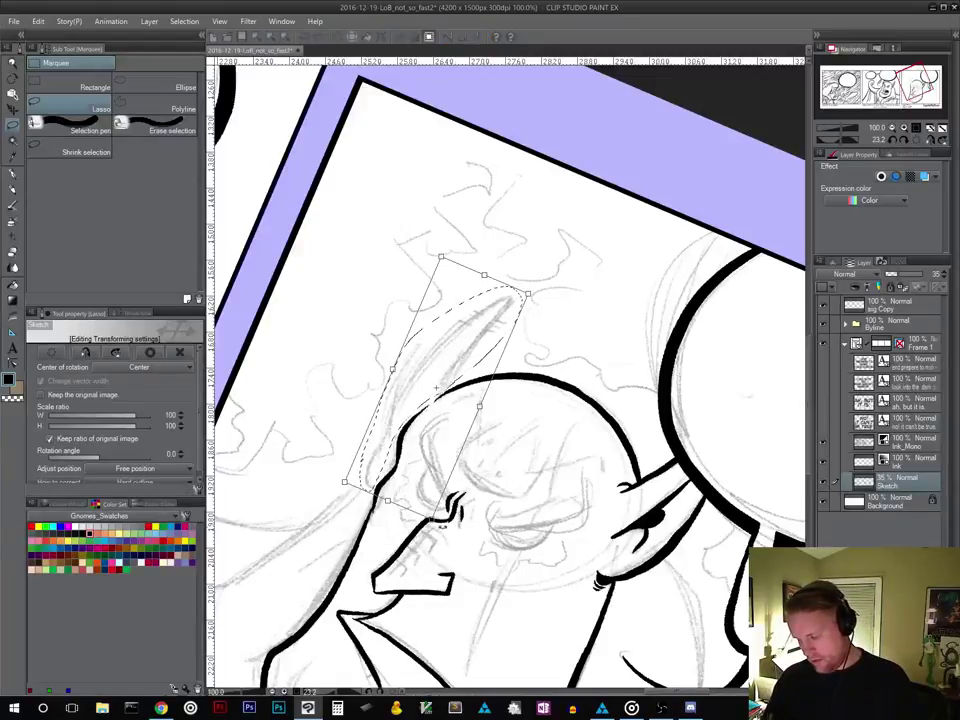
left_click_drag(449, 483, 443, 436)
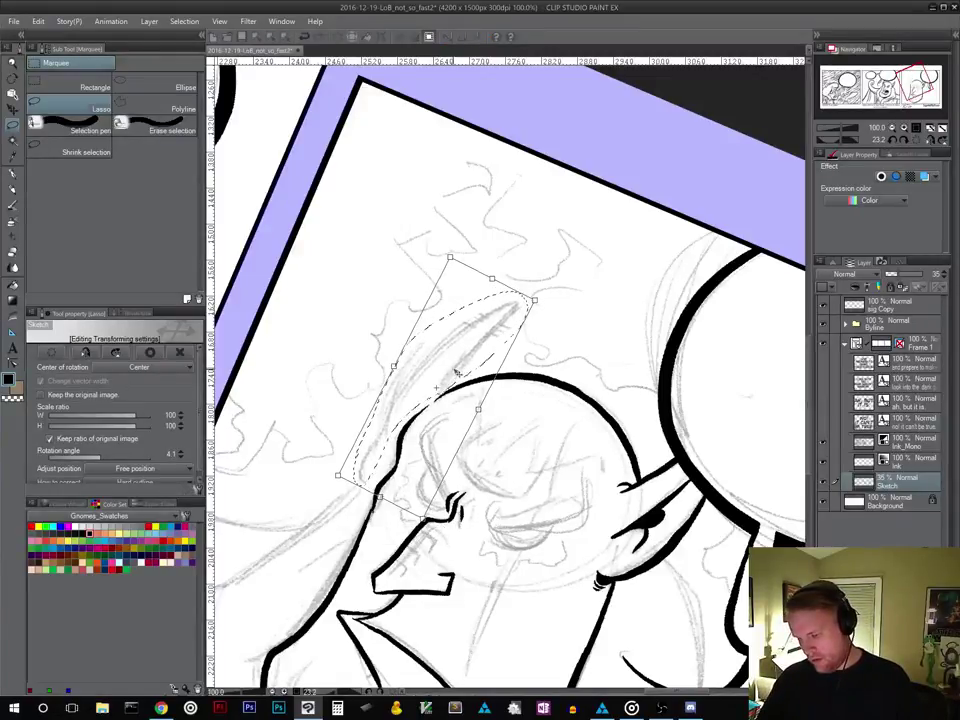
mouse_move(457, 372)
left_mouse_down()
mouse_move(477, 360)
mouse_move(475, 350)
left_mouse_up()
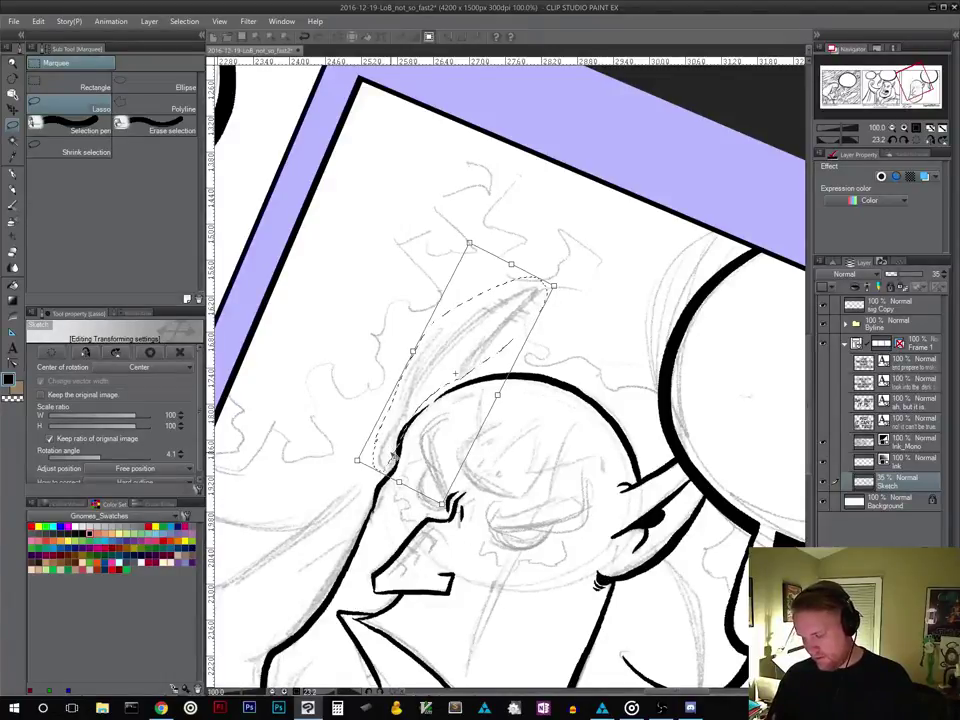
left_click_drag(505, 331, 514, 320)
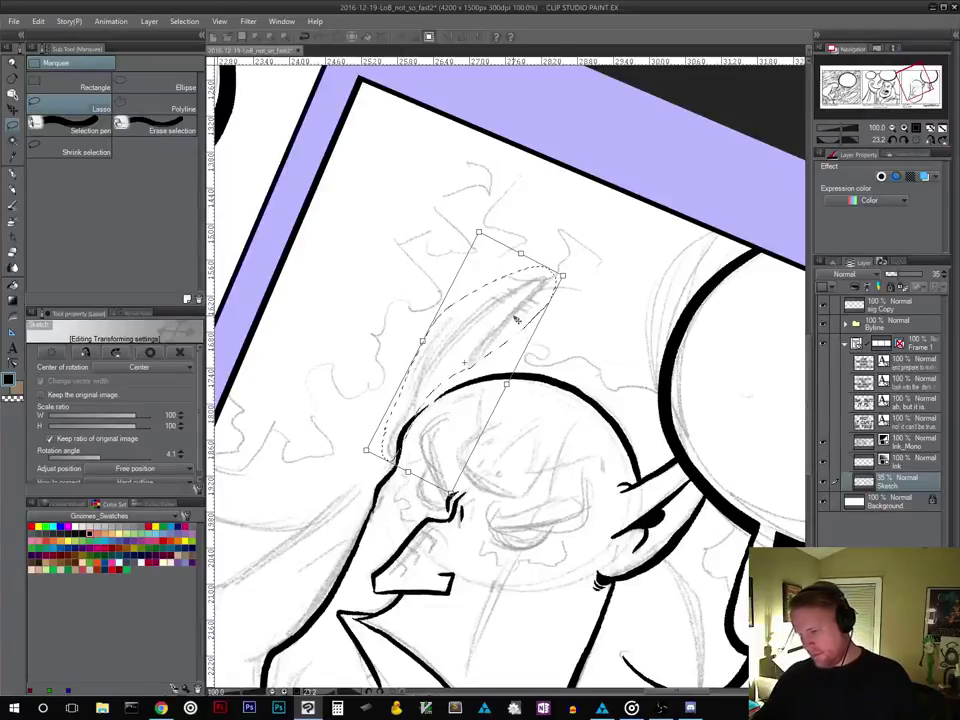
left_click_drag(578, 268, 600, 288)
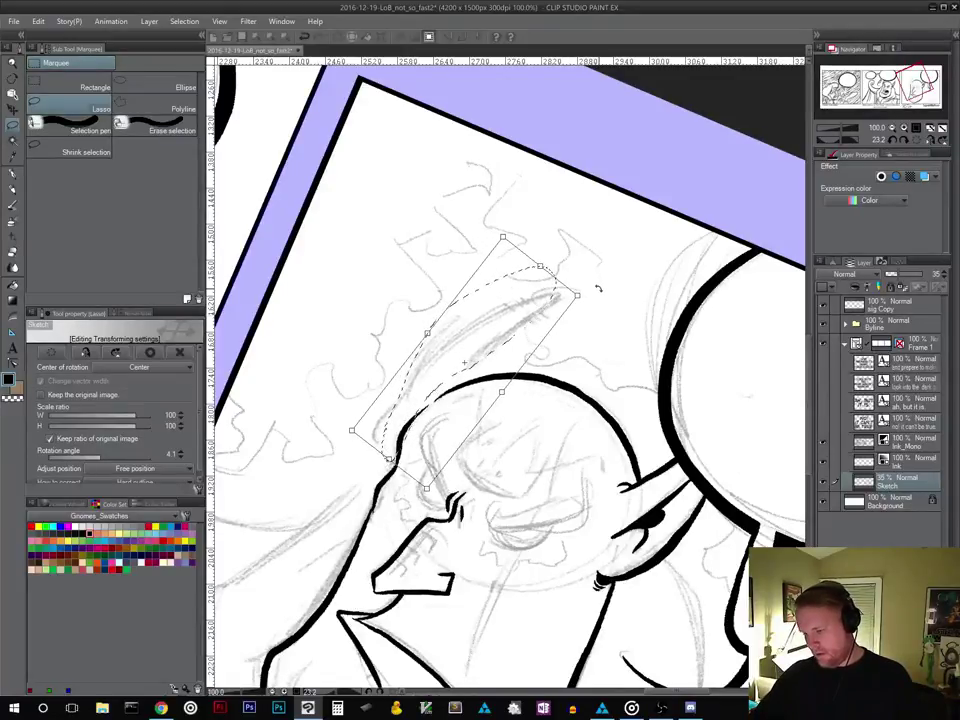
left_click_drag(519, 331, 532, 335)
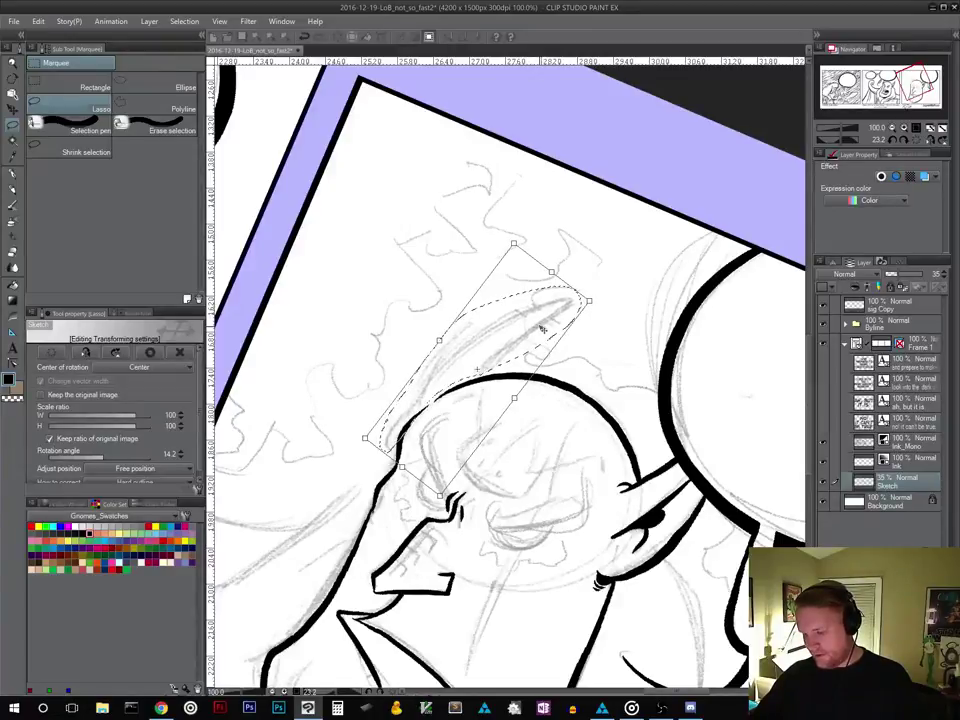
key("Return")
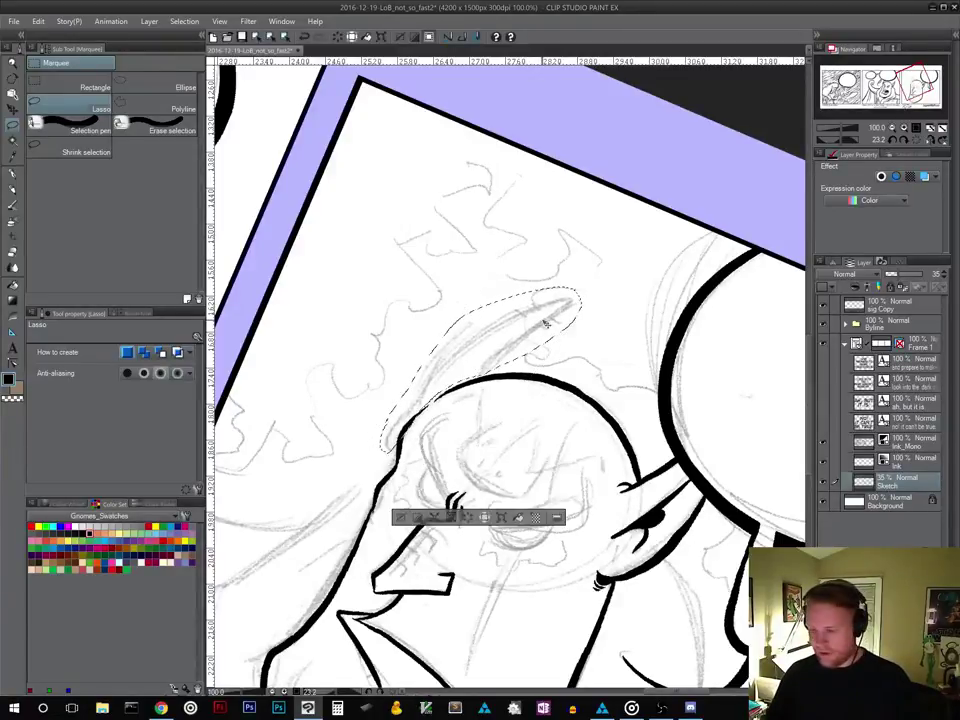
left_click(401, 517)
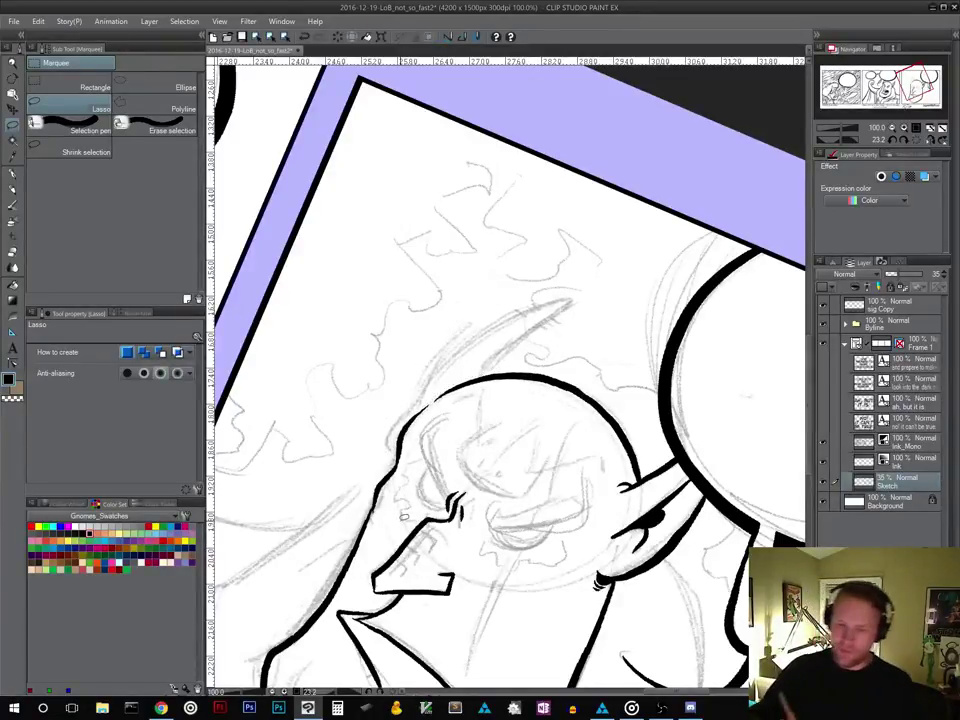
On the Ink_Mono layer, ink both edges of the far pointed ear, redoing the outer one, and add hatching at its base
left_click(14, 173)
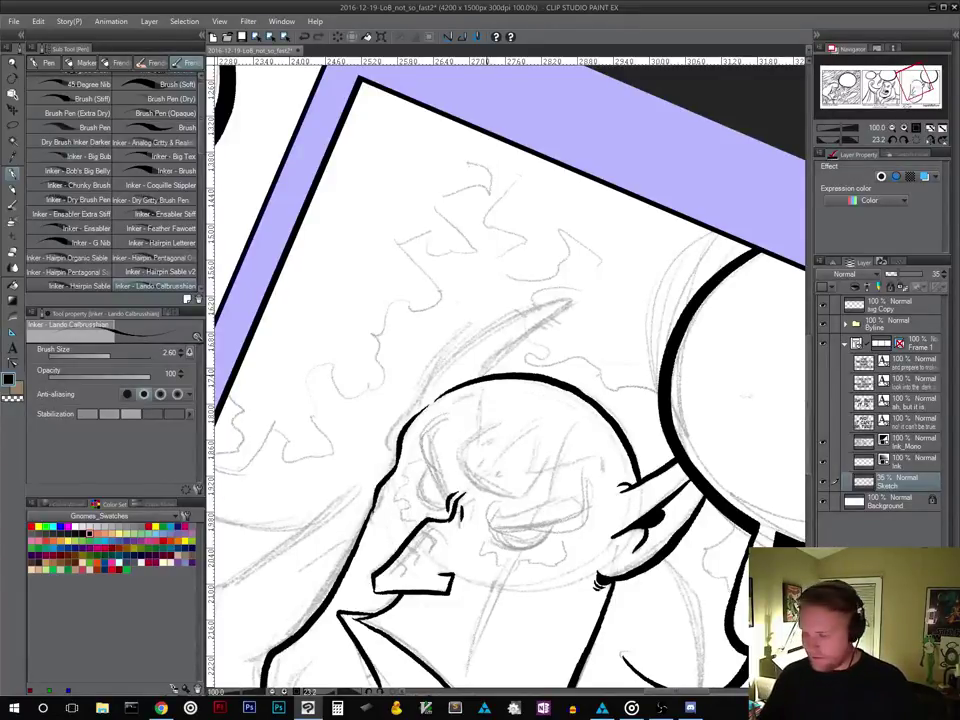
left_click(906, 443)
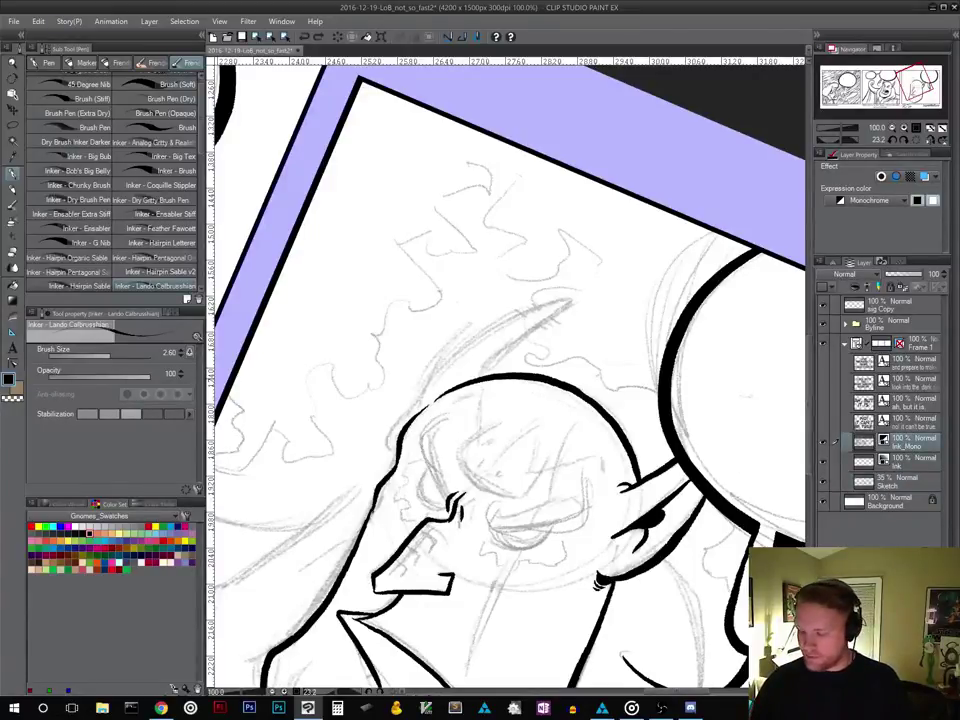
mouse_move(477, 380)
left_mouse_down()
mouse_move(573, 303)
mouse_move(550, 310)
left_mouse_up()
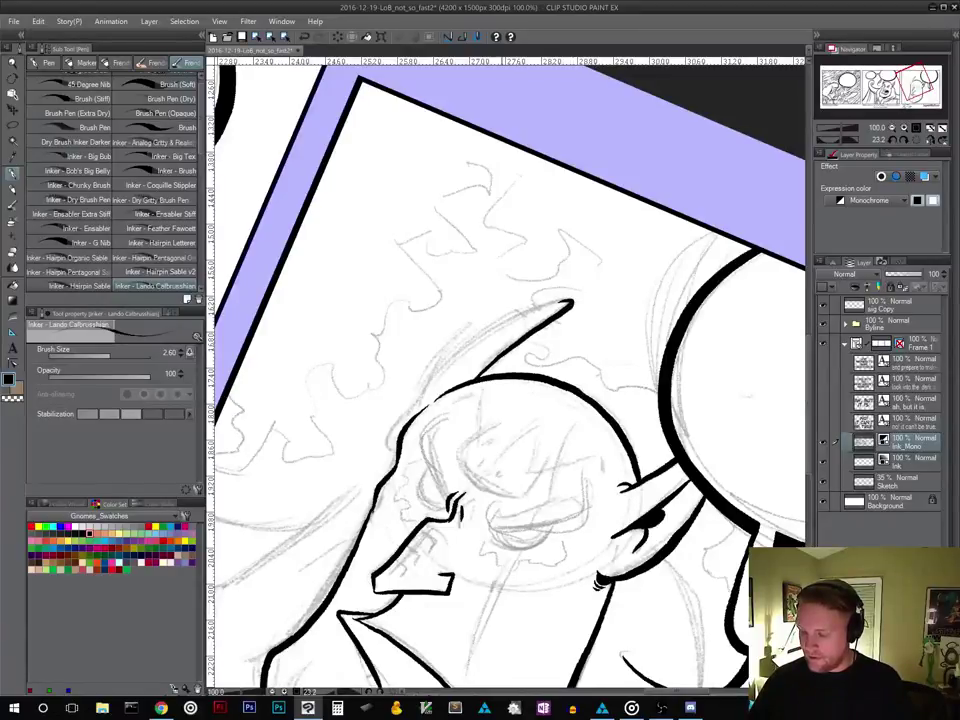
mouse_move(398, 450)
left_mouse_down()
mouse_move(390, 432)
mouse_move(462, 349)
mouse_move(532, 308)
left_mouse_up()
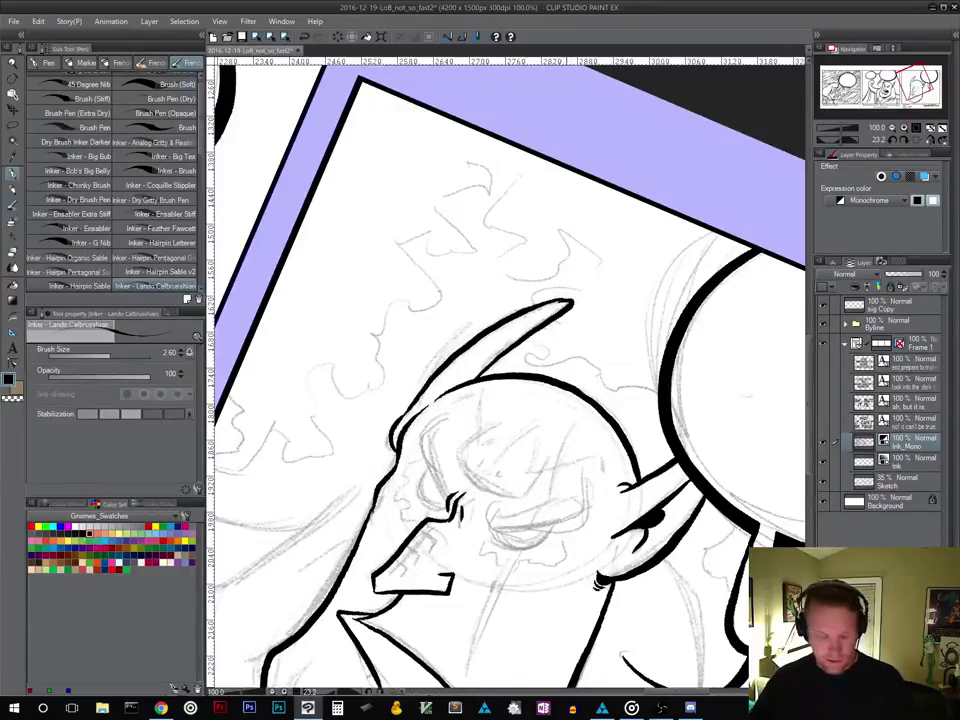
key("ctrl+z")
mouse_move(414, 405)
left_mouse_down()
mouse_move(490, 330)
mouse_move(565, 300)
left_mouse_up()
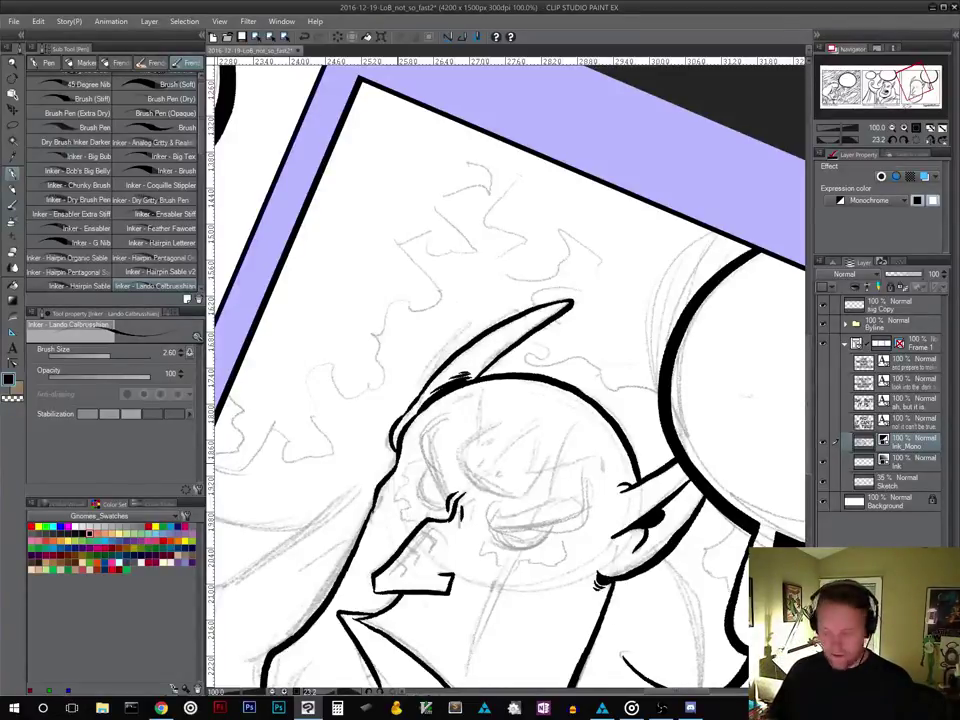
Ink the scowling brow line above the far eye, curving down to the creases at the bridge of the nose
left_click_drag(598, 491, 553, 346)
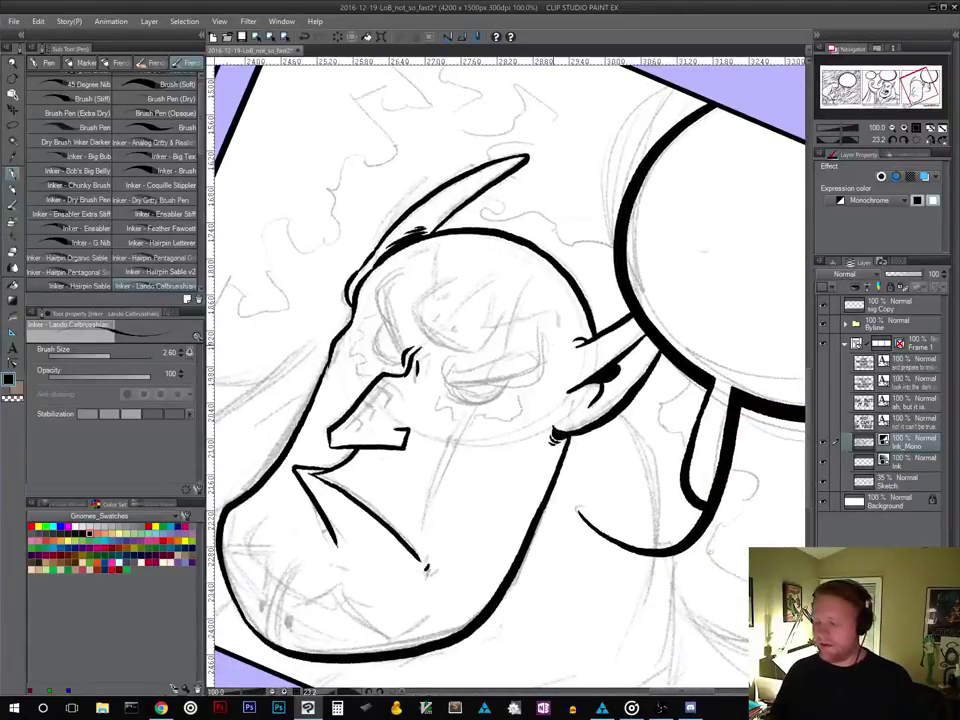
left_click_drag(595, 500, 634, 485)
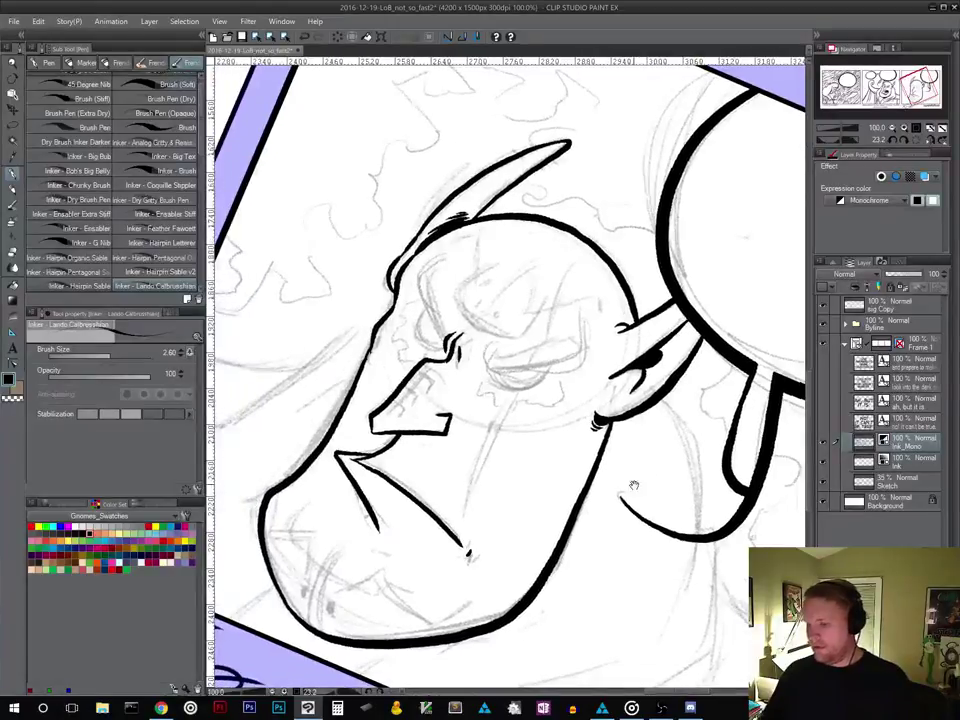
left_click(912, 141)
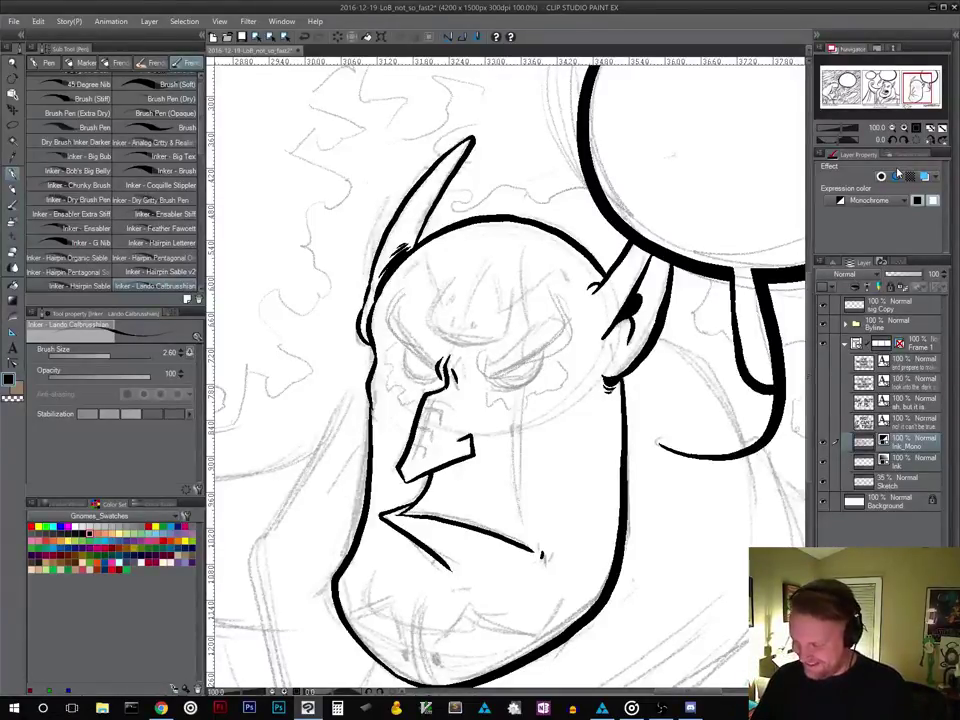
mouse_move(519, 440)
left_mouse_down()
mouse_move(540, 428)
mouse_move(546, 454)
left_mouse_up()
key("shift+space")
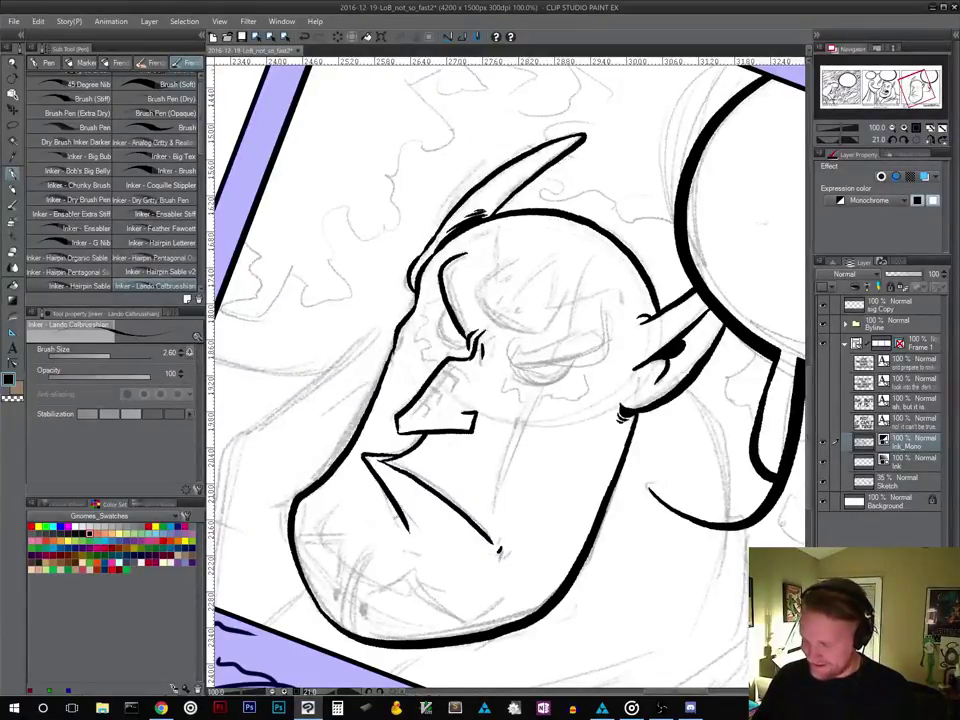
Ink the thick angled brow line above the near eye and the curved lower edges of both eyes
key("space")
left_click_drag(585, 441, 550, 476)
key("shift+space")
left_click_drag(637, 486, 662, 399)
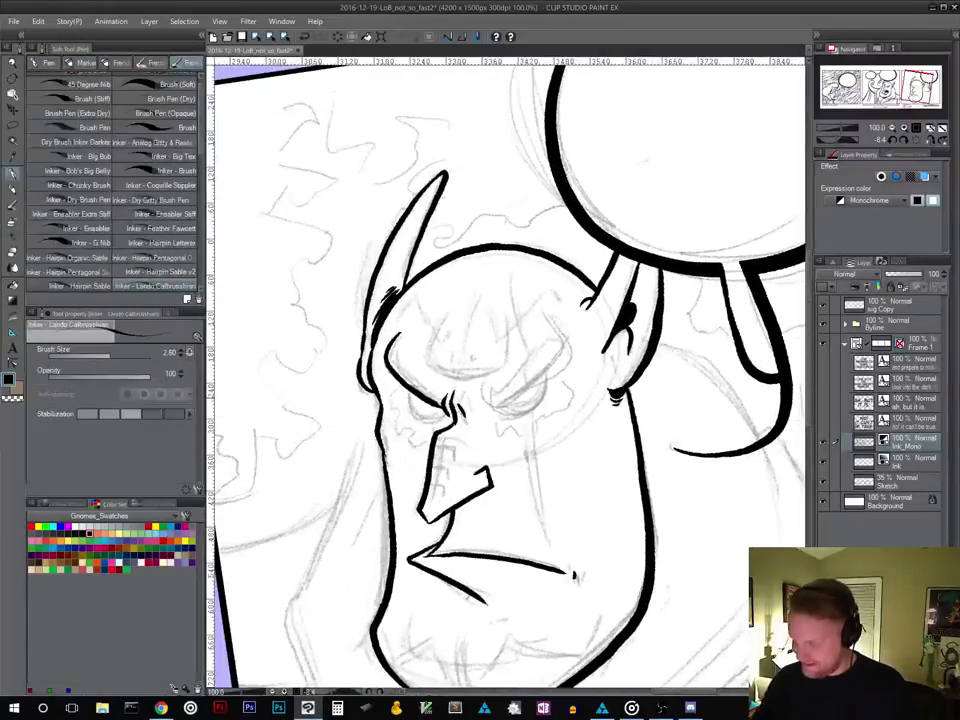
left_click_drag(490, 409, 566, 354)
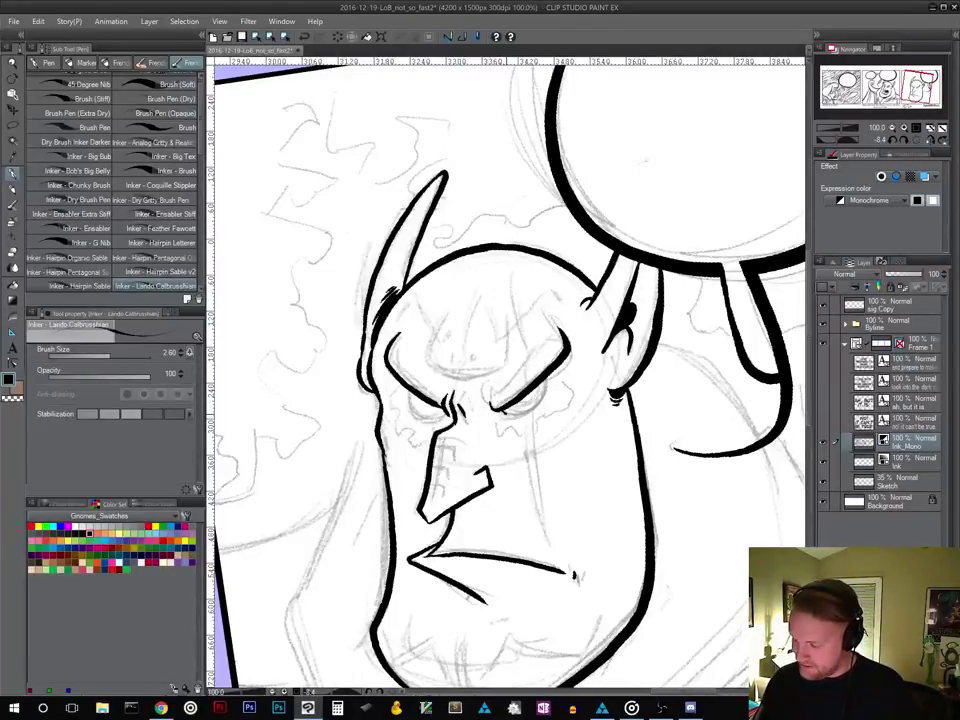
left_click_drag(546, 380, 525, 412)
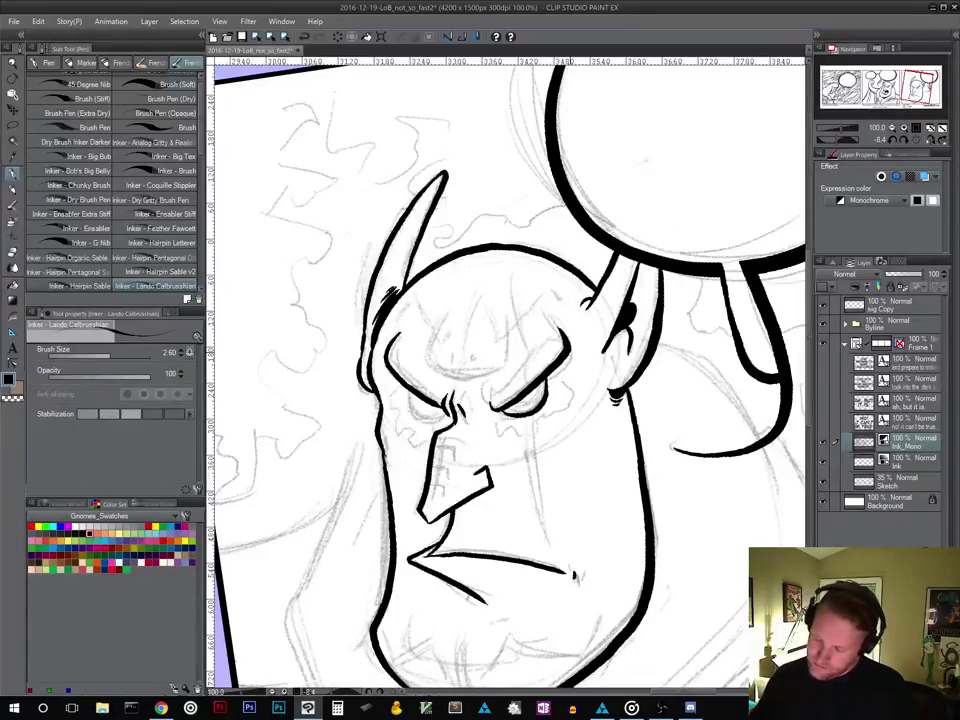
left_click_drag(404, 388, 432, 419)
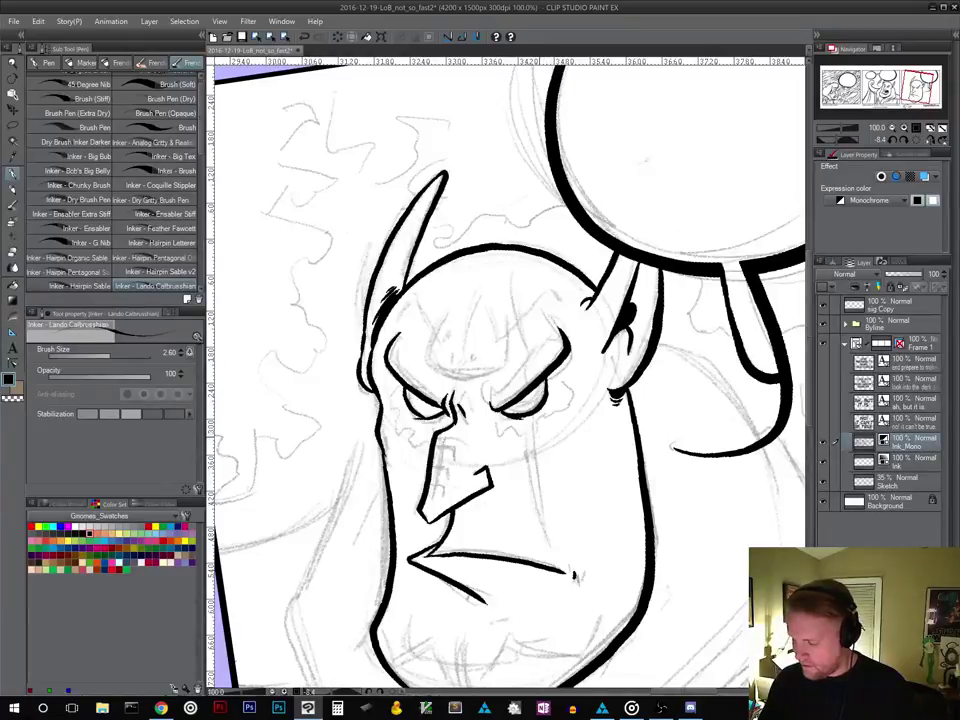
Ink the high collar behind the face, with its short inner fold and long outer edge down to the panel's lower border
left_click_drag(517, 458, 511, 414)
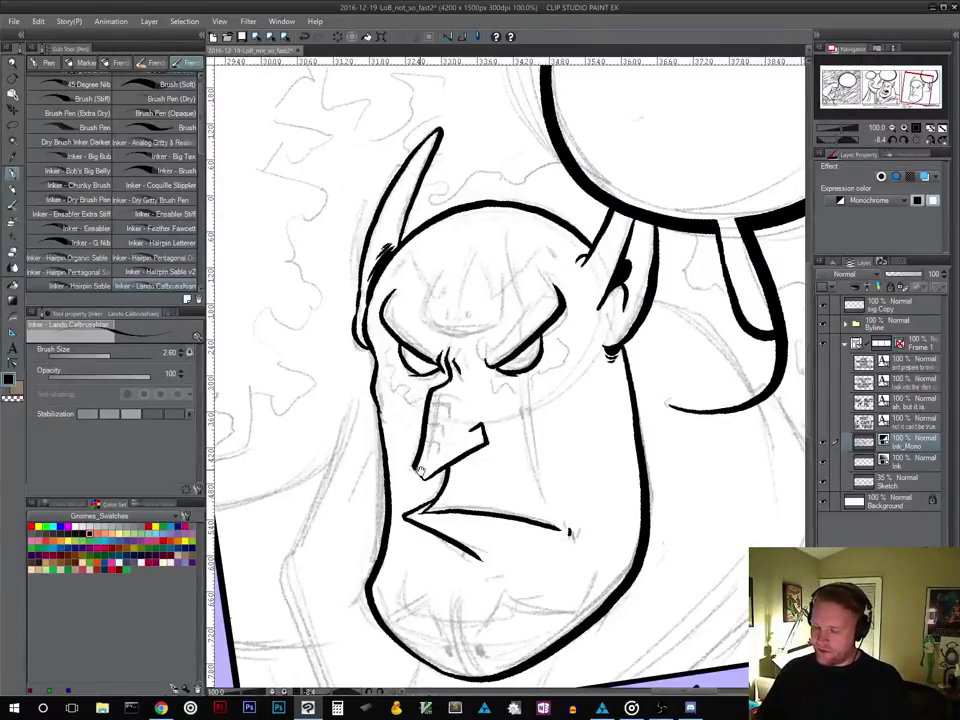
left_click_drag(531, 477, 626, 366)
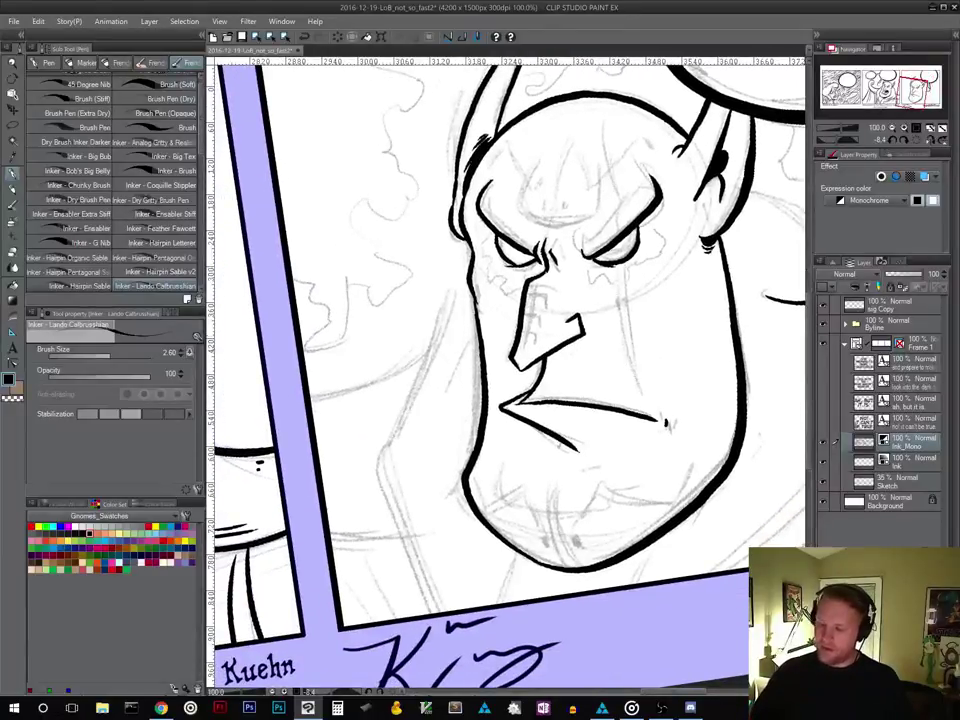
mouse_move(476, 328)
left_mouse_down()
mouse_move(433, 418)
mouse_move(436, 447)
left_mouse_up()
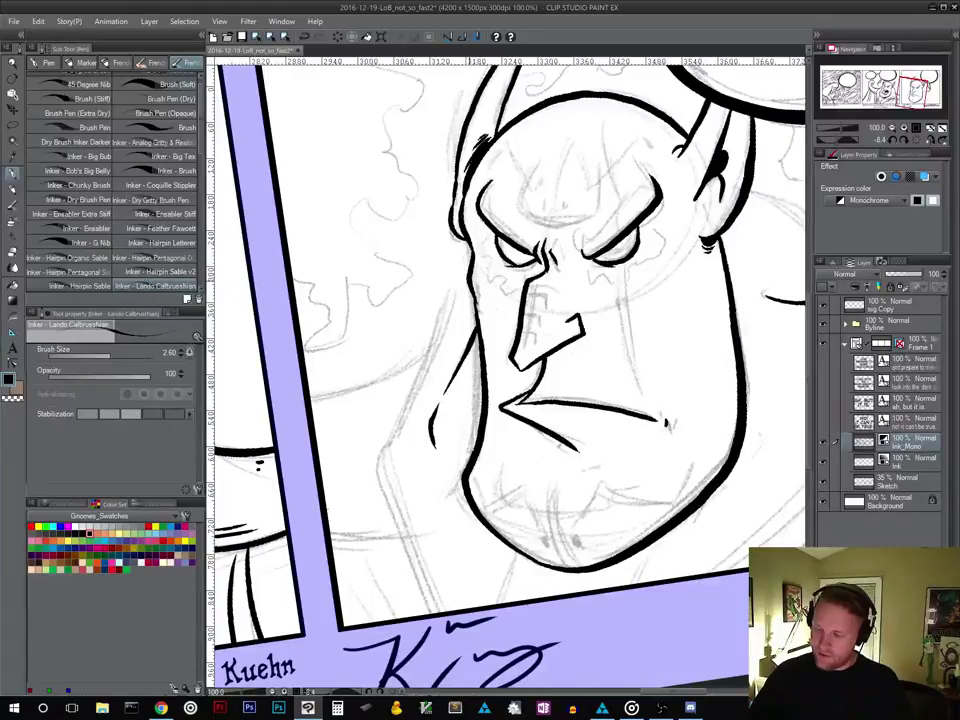
mouse_move(467, 284)
left_mouse_down()
mouse_move(452, 293)
mouse_move(452, 350)
mouse_move(379, 472)
mouse_move(434, 613)
left_mouse_up()
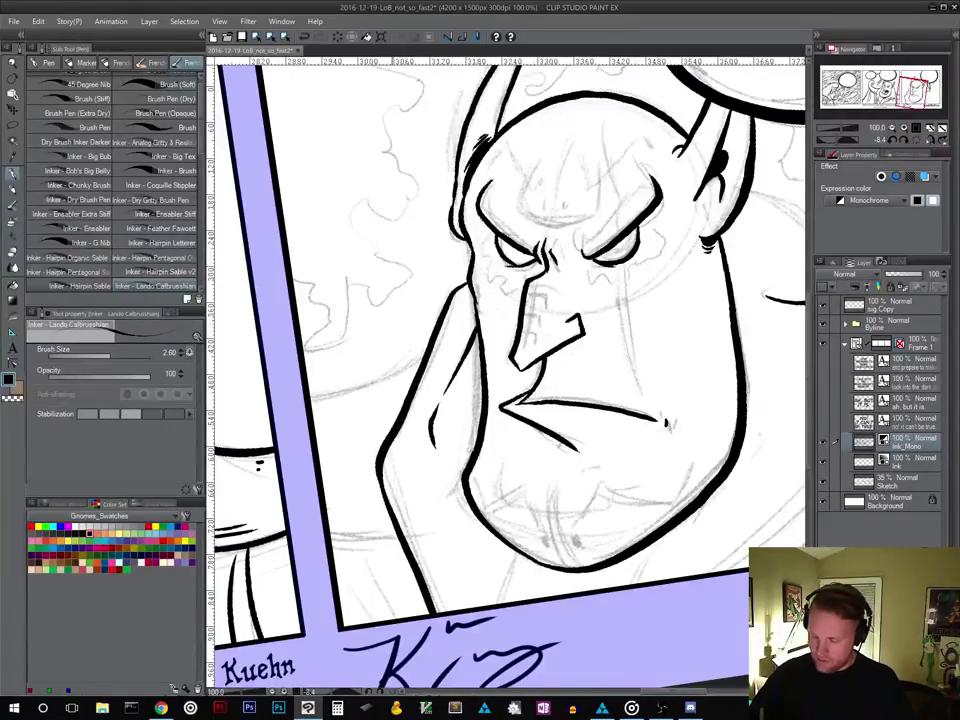
Ink accent strokes inside the far collar's outer edge and the two neck lines running from the jaw to the panel's lower border
left_click_drag(389, 458, 441, 596)
left_click_drag(429, 562, 447, 599)
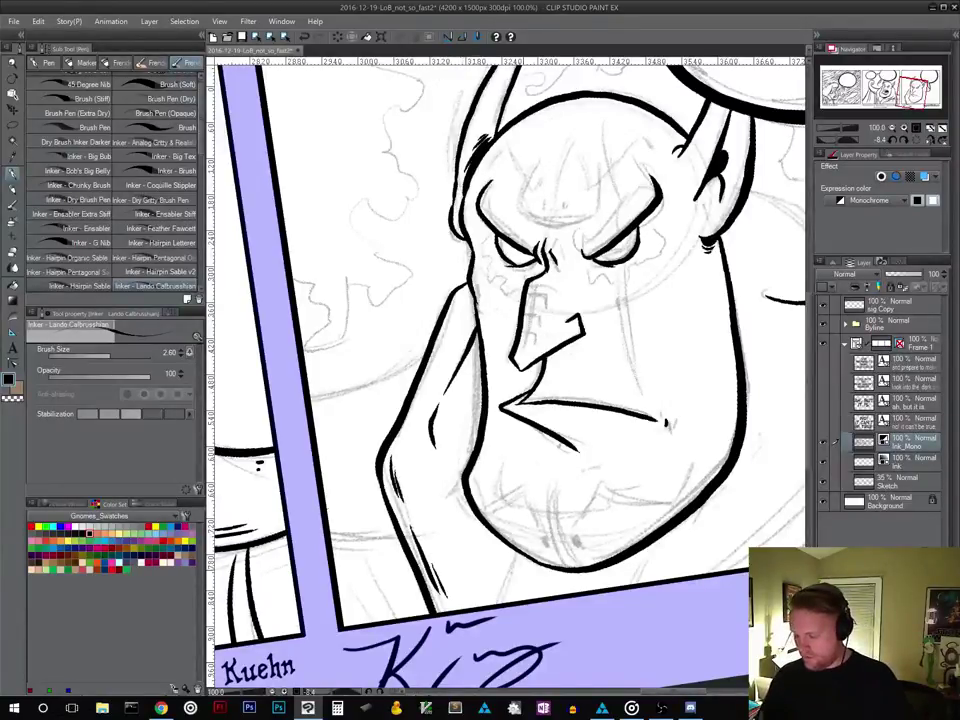
left_click_drag(518, 554, 499, 604)
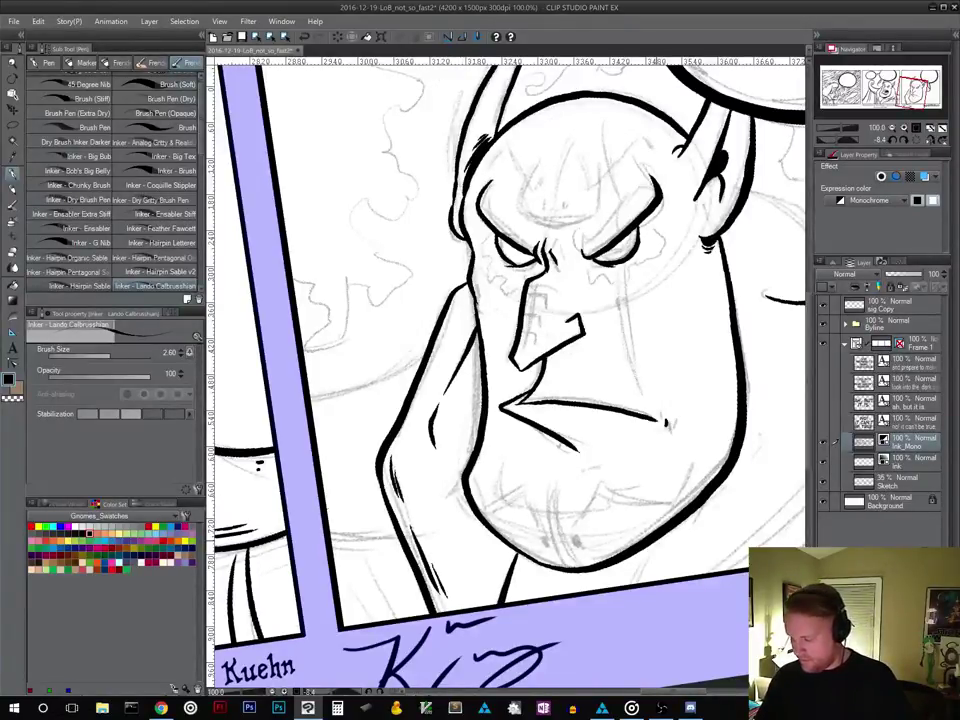
left_click_drag(655, 543, 638, 583)
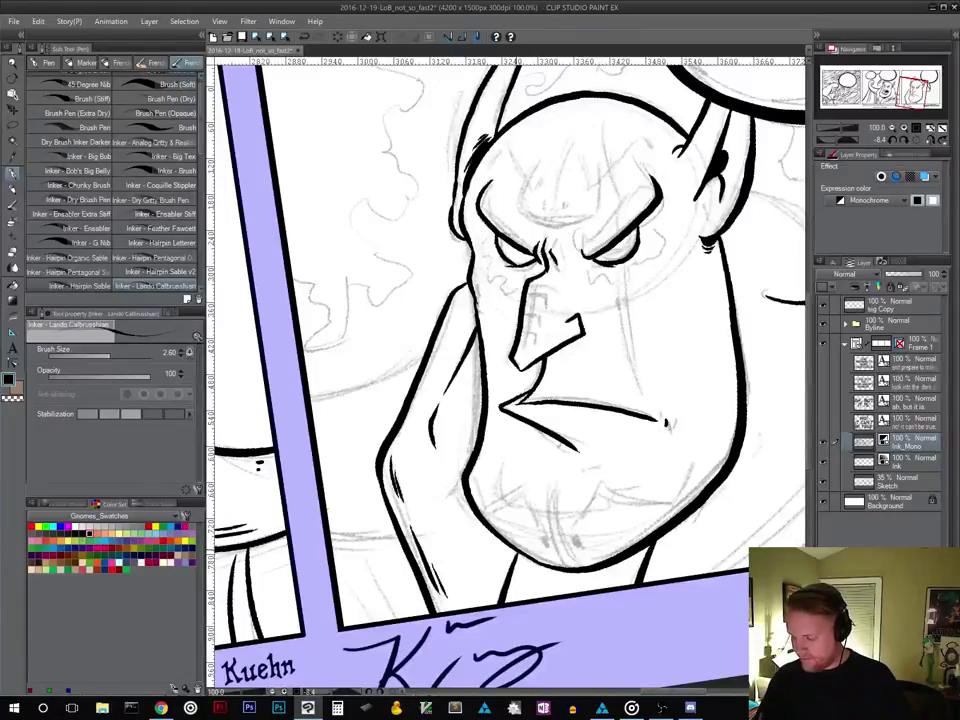
Ink the far shoulder's upper and lower band lines between panel border and collar, with short robe folds beneath
left_click_drag(683, 561, 782, 530)
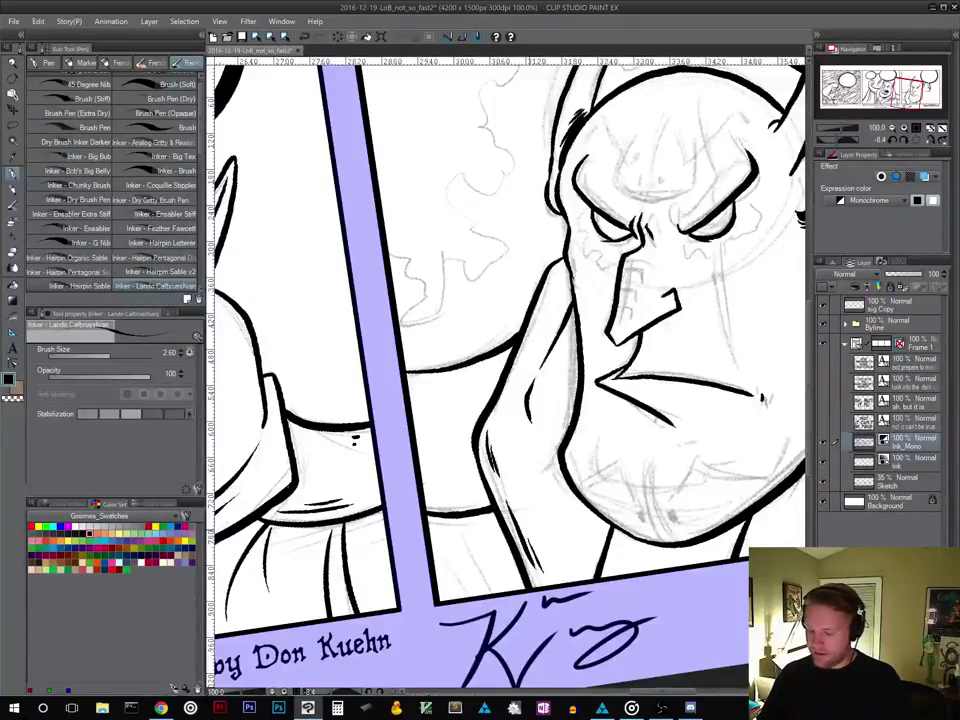
key("shift+space")
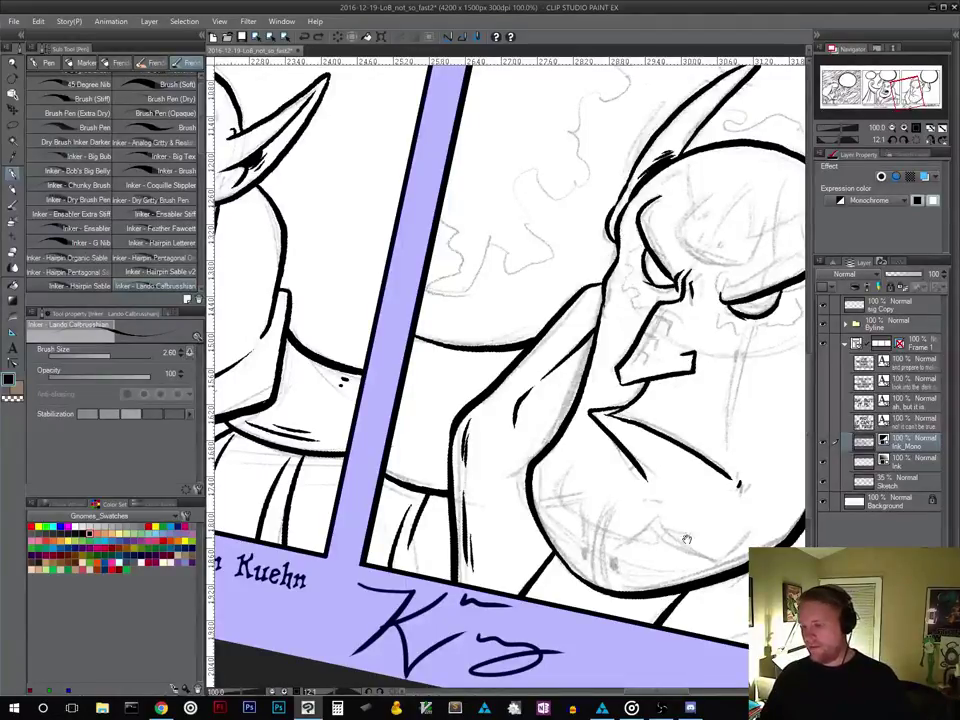
Ink the near side of the collar from behind the ear to the panel's lower border, with inner folds, redoing the lower outer edge
left_click_drag(649, 582, 387, 482)
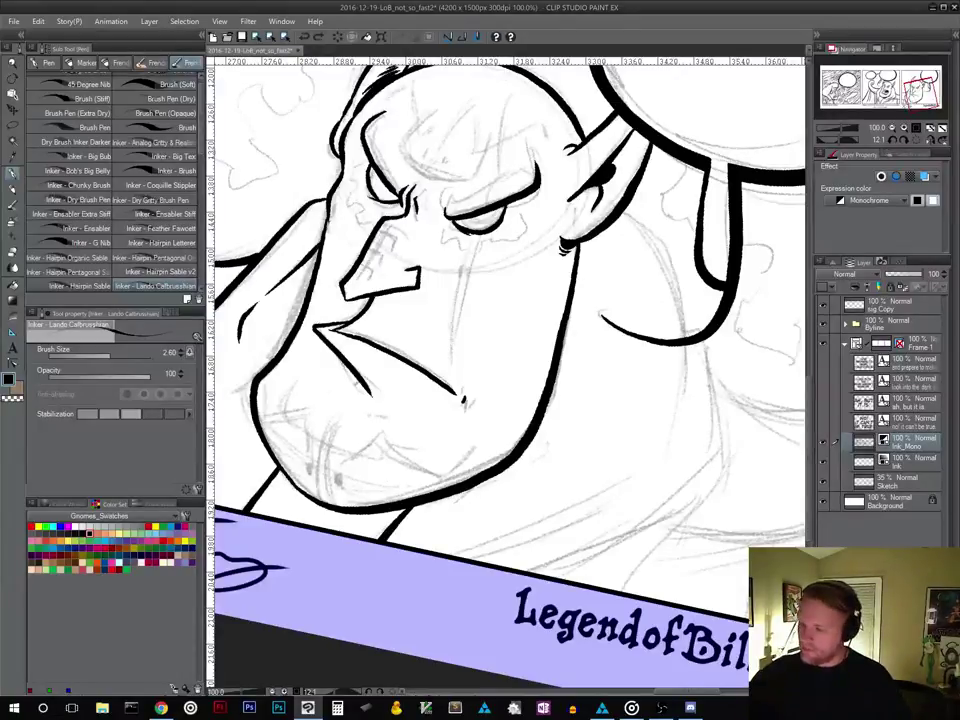
mouse_move(625, 209)
left_mouse_down()
mouse_move(681, 280)
mouse_move(683, 405)
left_mouse_up()
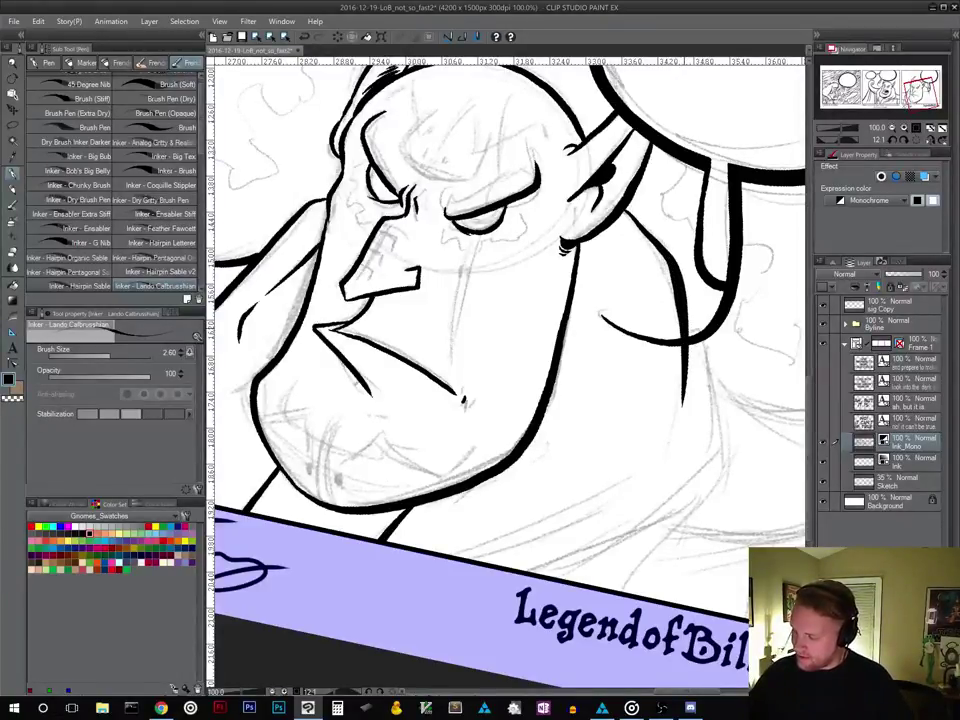
mouse_move(691, 330)
left_mouse_down()
mouse_move(716, 370)
mouse_move(728, 420)
mouse_move(680, 508)
left_mouse_up()
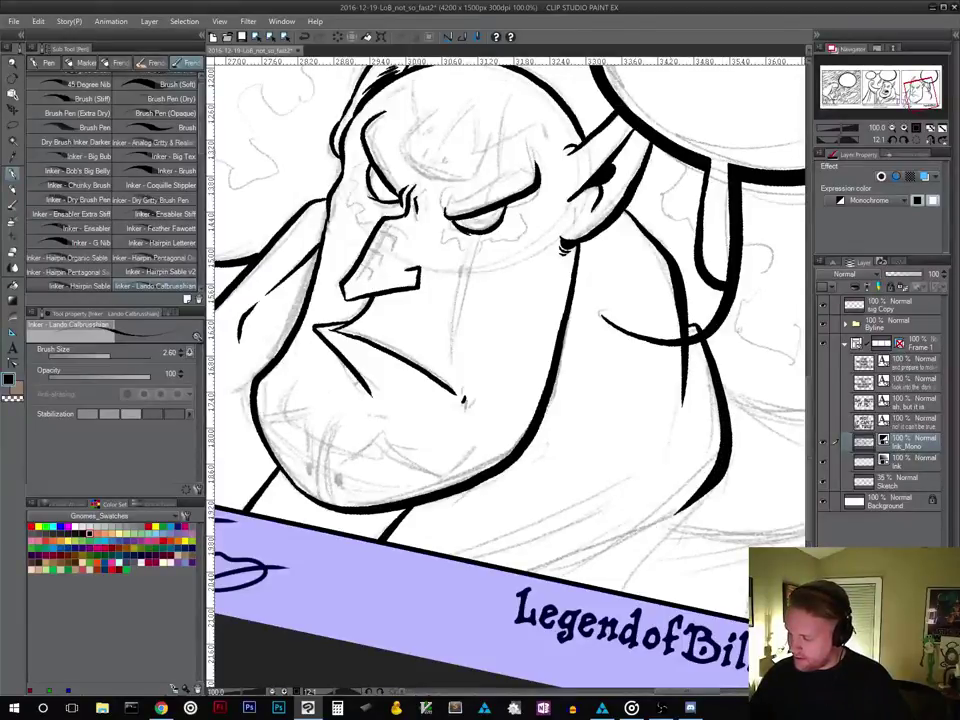
mouse_move(668, 448)
left_mouse_down()
mouse_move(455, 556)
mouse_move(580, 521)
left_mouse_up()
left_click_drag(729, 510, 754, 417)
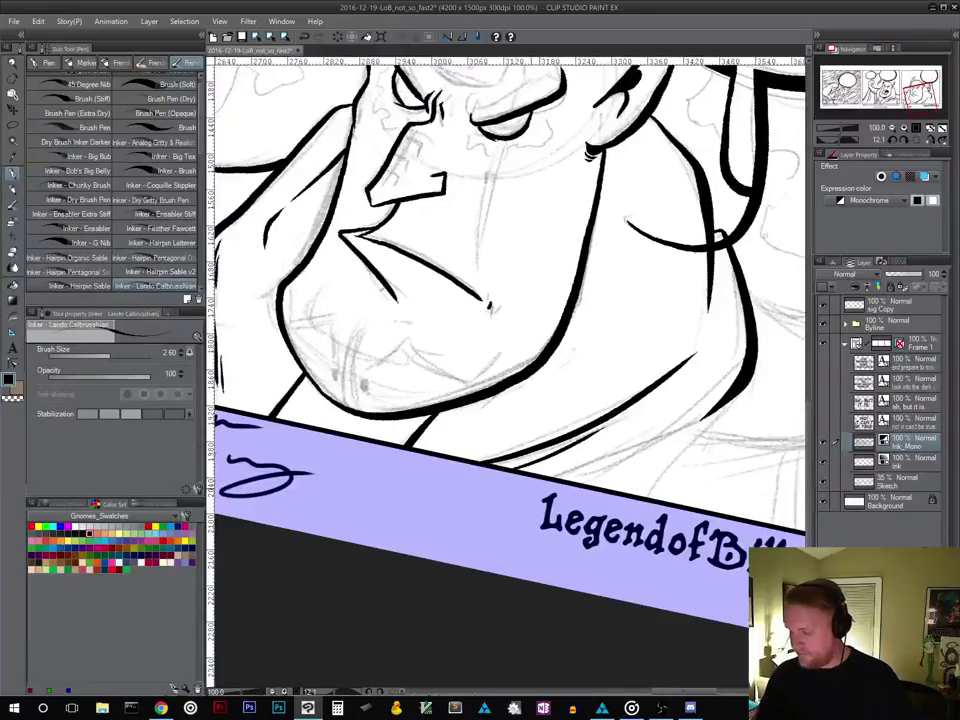
left_click_drag(563, 481, 732, 402)
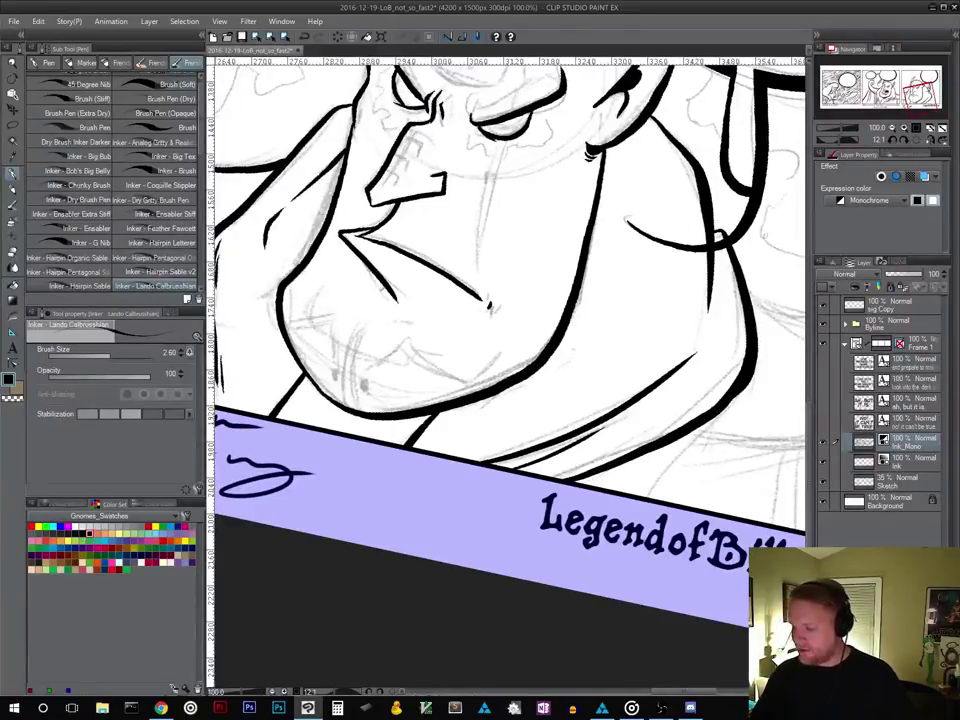
key("ctrl+z")
mouse_move(567, 482)
left_mouse_down()
mouse_move(676, 432)
mouse_move(734, 390)
left_mouse_up()
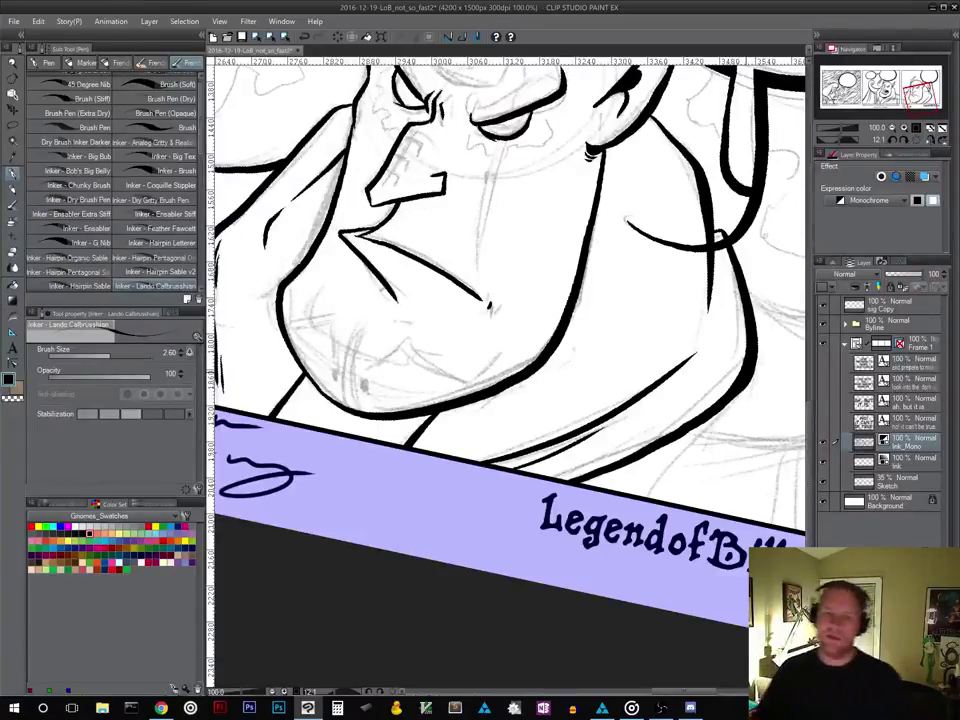
left_click_drag(698, 408, 619, 470)
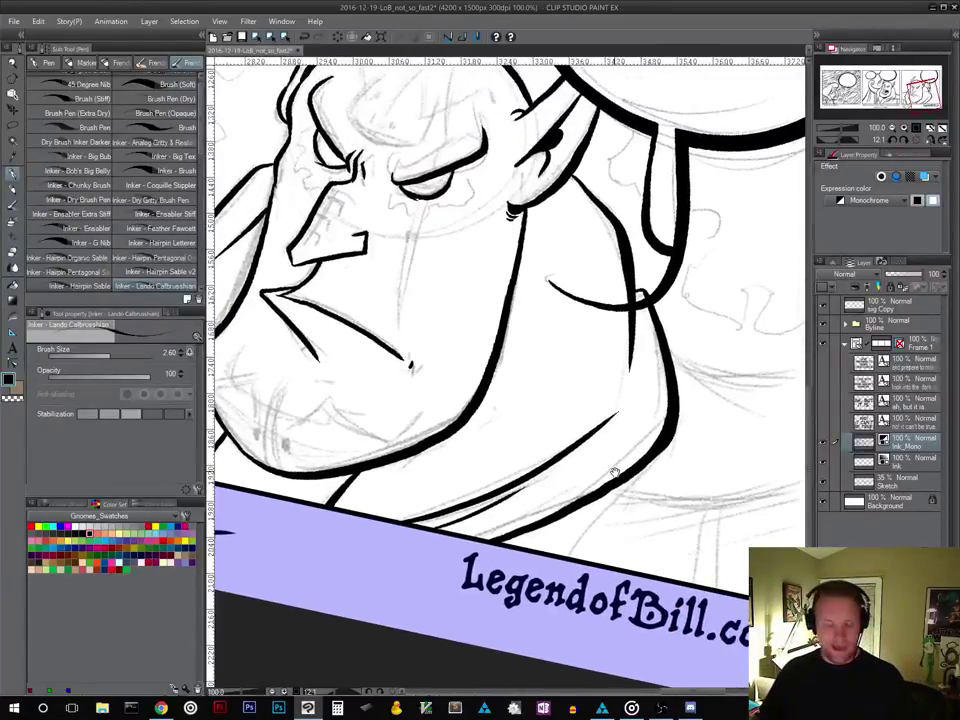
left_click_drag(675, 495, 702, 446)
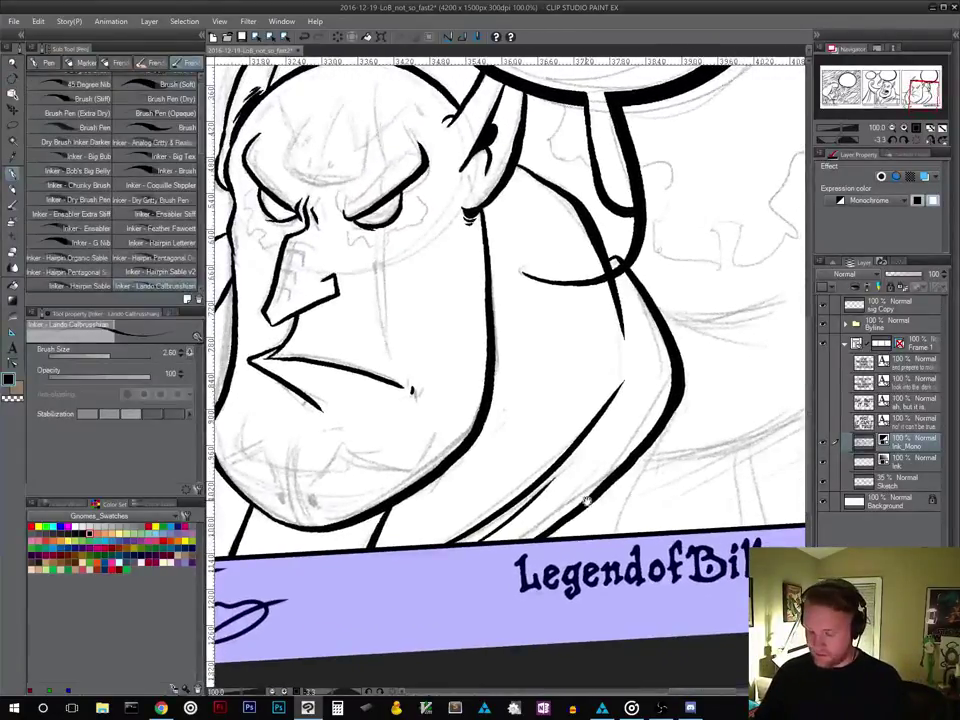
left_click_drag(589, 503, 678, 446)
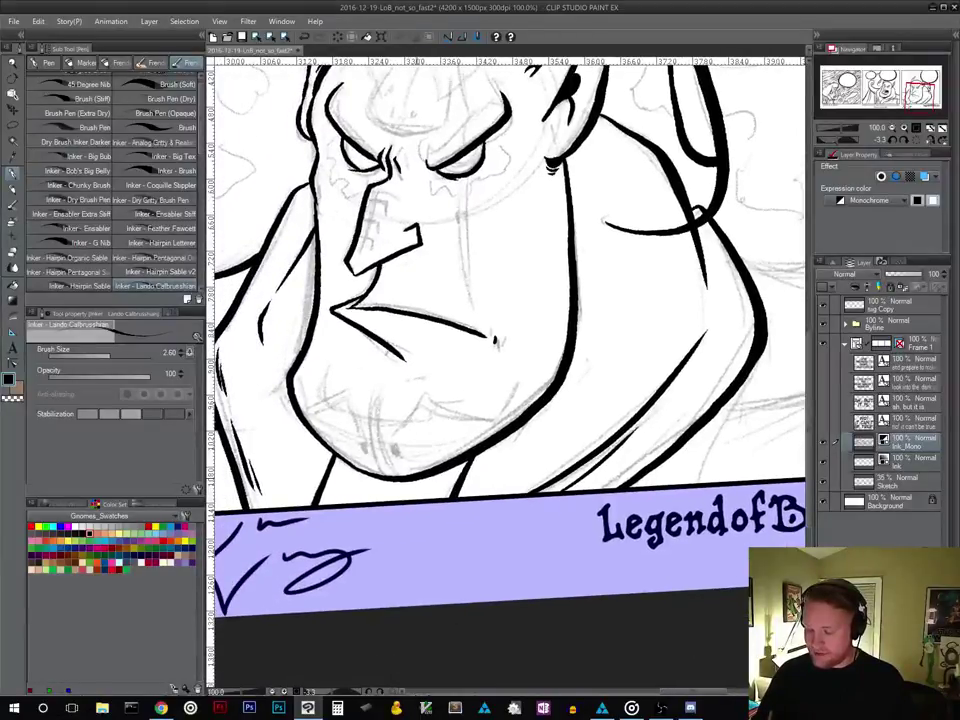
mouse_move(426, 478)
left_mouse_down()
mouse_move(468, 463)
mouse_move(546, 404)
left_mouse_up()
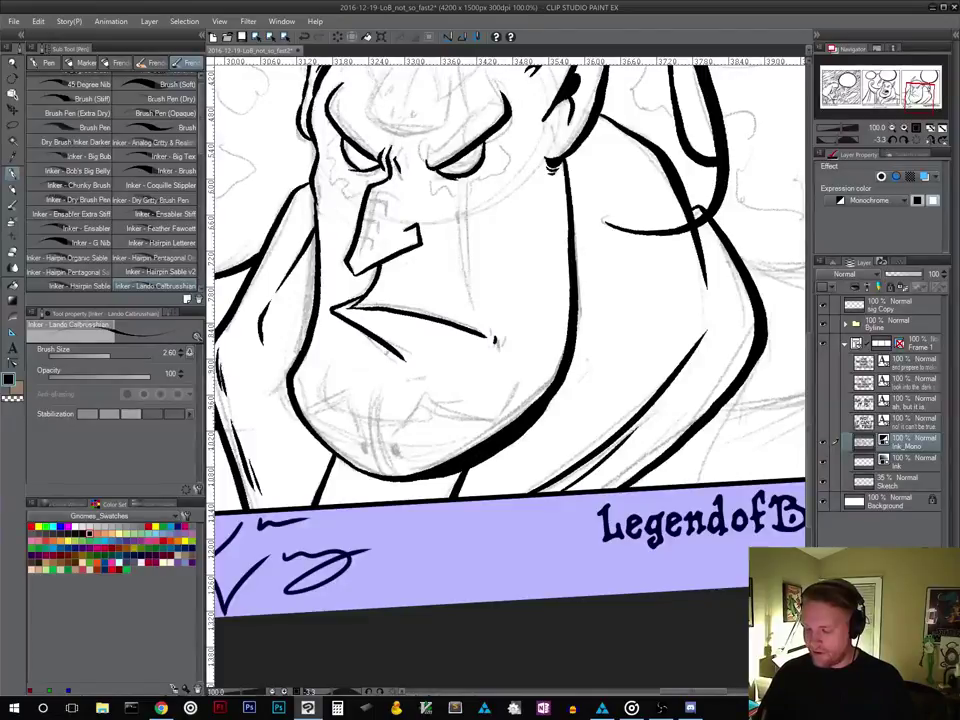
left_click_drag(440, 480, 549, 416)
mouse_move(467, 478)
left_mouse_down()
mouse_move(518, 445)
mouse_move(515, 460)
left_mouse_up()
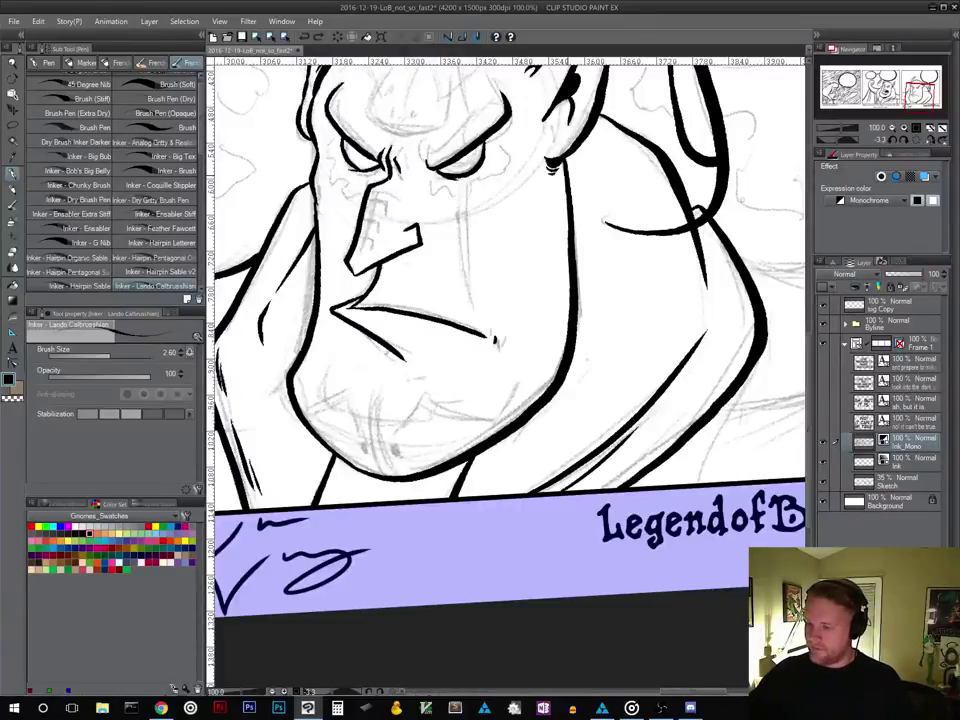
Ink a solid black tapering shadow along the near jaw from below the ear to the chin, with curved hatching strokes beside it
mouse_move(578, 195)
left_mouse_down()
mouse_move(589, 342)
mouse_move(505, 440)
left_mouse_up()
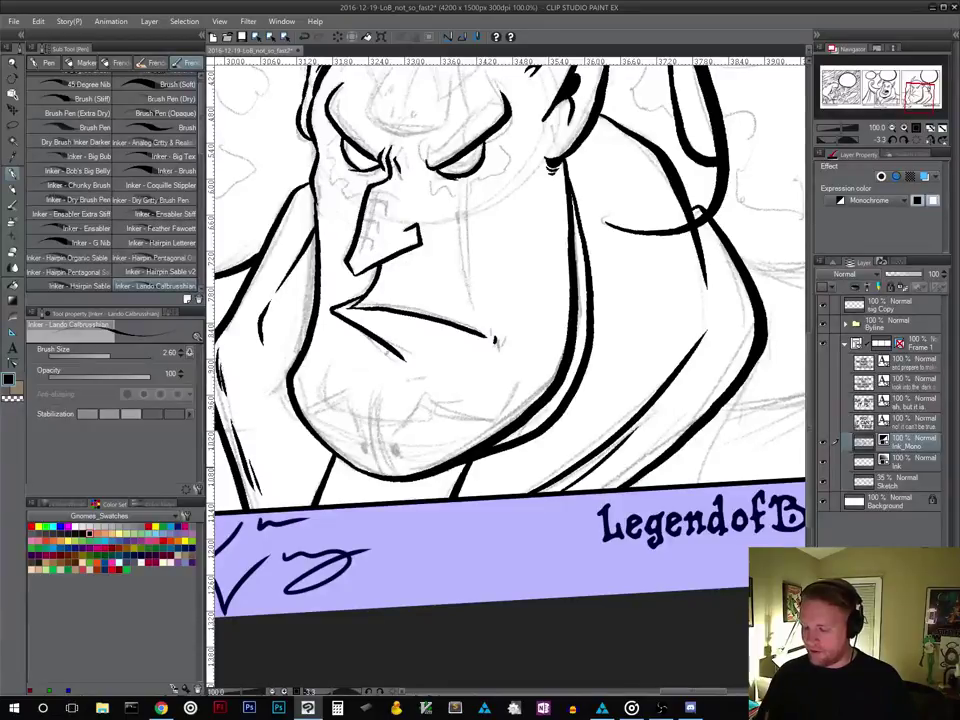
mouse_move(448, 469)
left_mouse_down()
mouse_move(510, 449)
mouse_move(550, 408)
mouse_move(580, 342)
mouse_move(571, 198)
left_mouse_up()
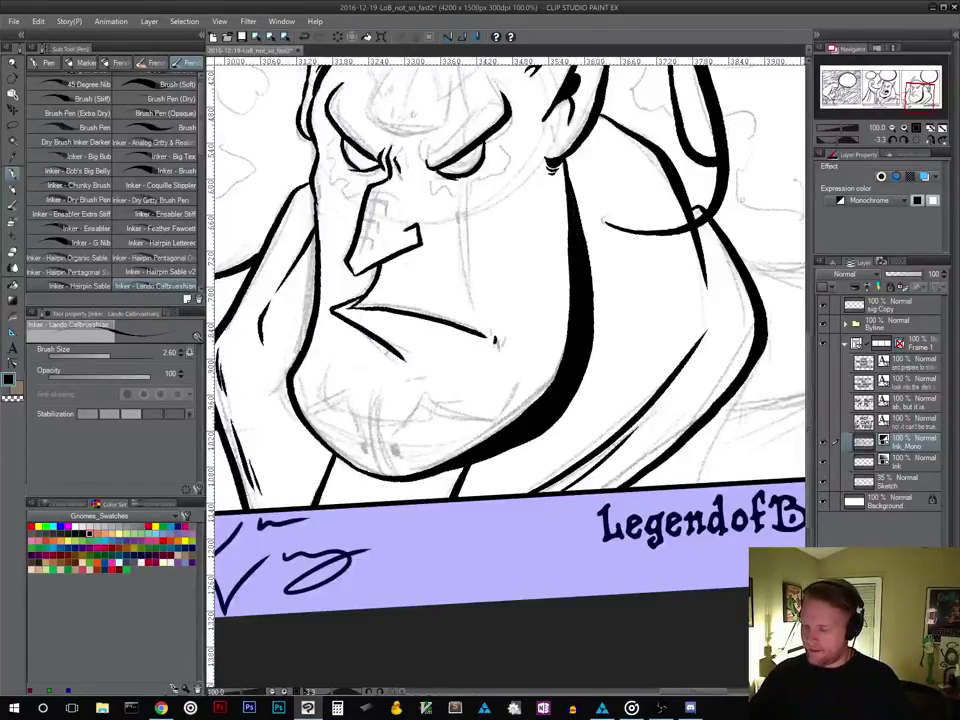
left_click_drag(604, 280, 510, 462)
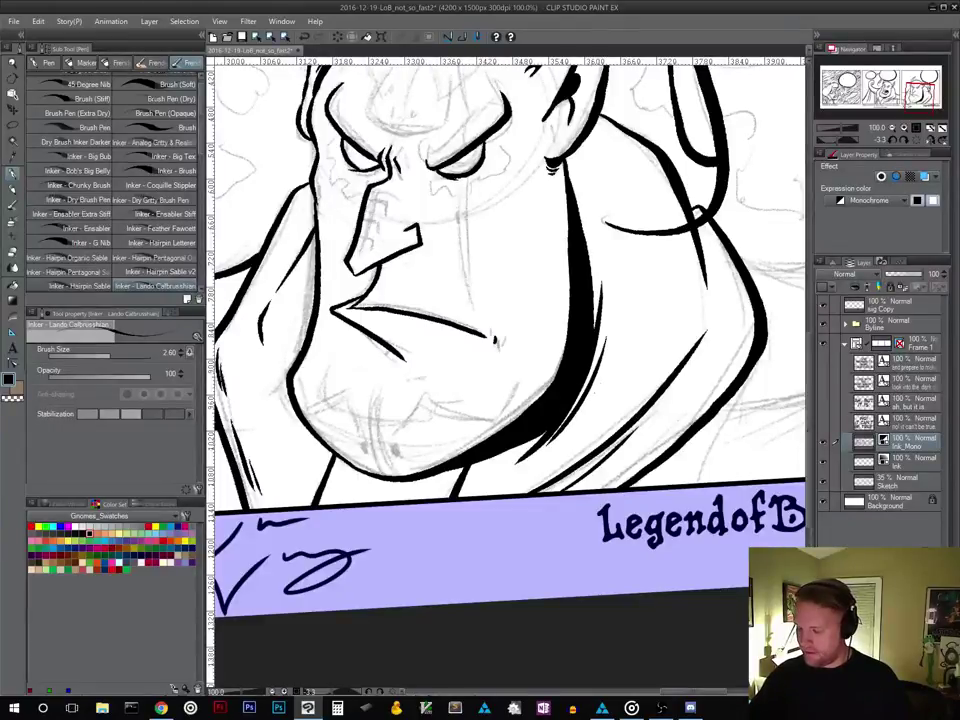
Ink the near shoulder's band with its upper and lower edges and an accent line, plus the robe folds beneath it
left_click_drag(660, 350, 684, 504)
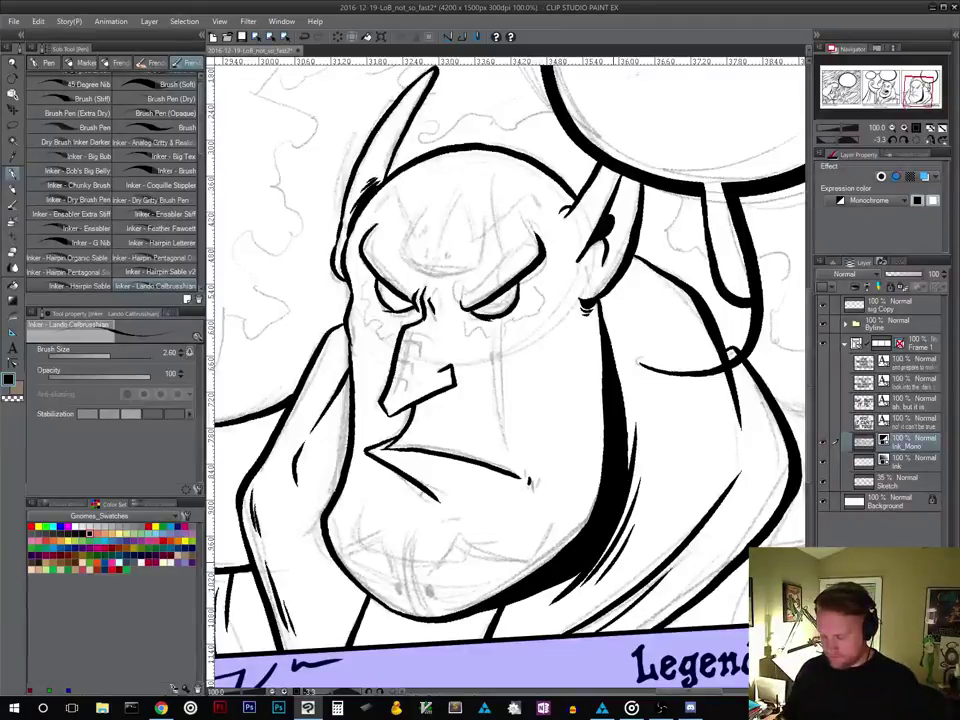
left_click_drag(701, 495, 408, 465)
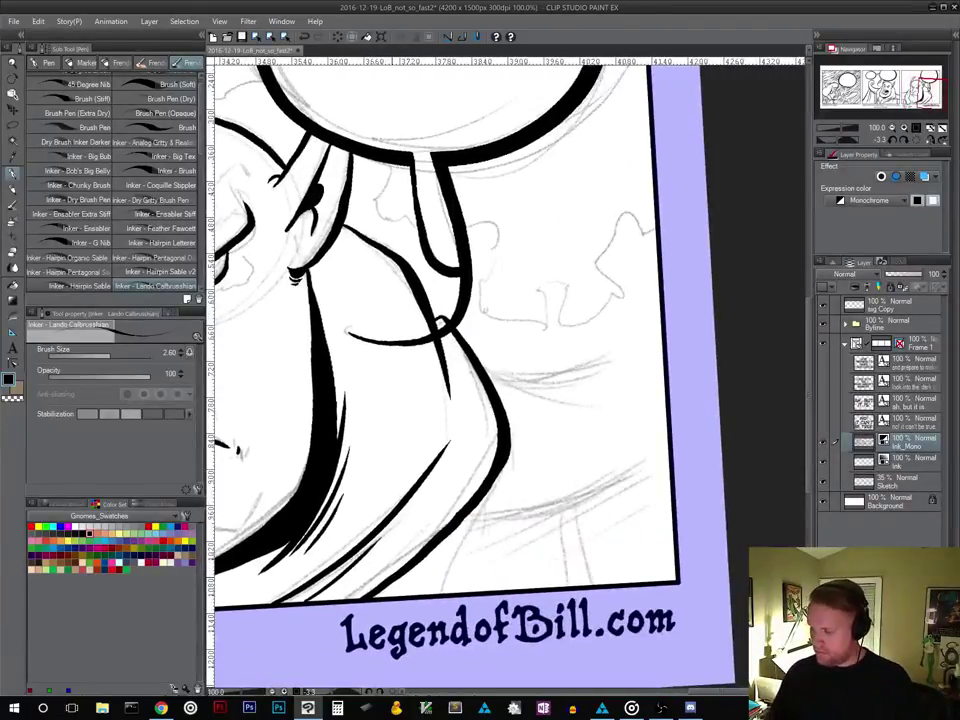
mouse_move(670, 458)
left_mouse_down()
mouse_move(546, 506)
mouse_move(465, 518)
left_mouse_up()
mouse_move(663, 352)
left_mouse_down()
mouse_move(489, 383)
mouse_move(604, 388)
left_mouse_up()
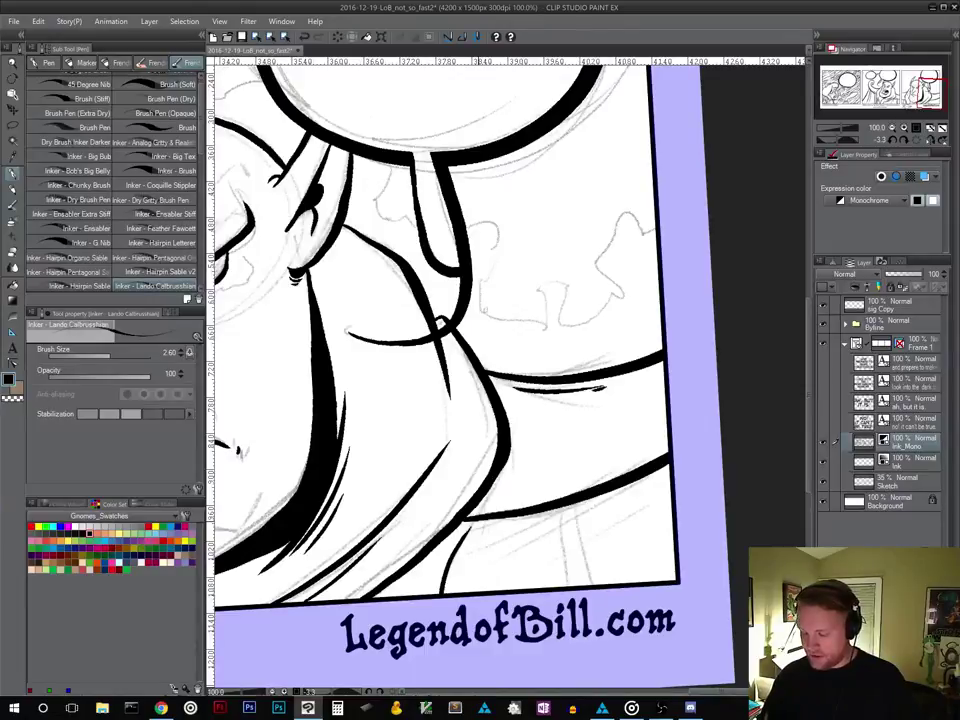
left_click_drag(478, 522, 470, 580)
left_click_drag(560, 507, 568, 585)
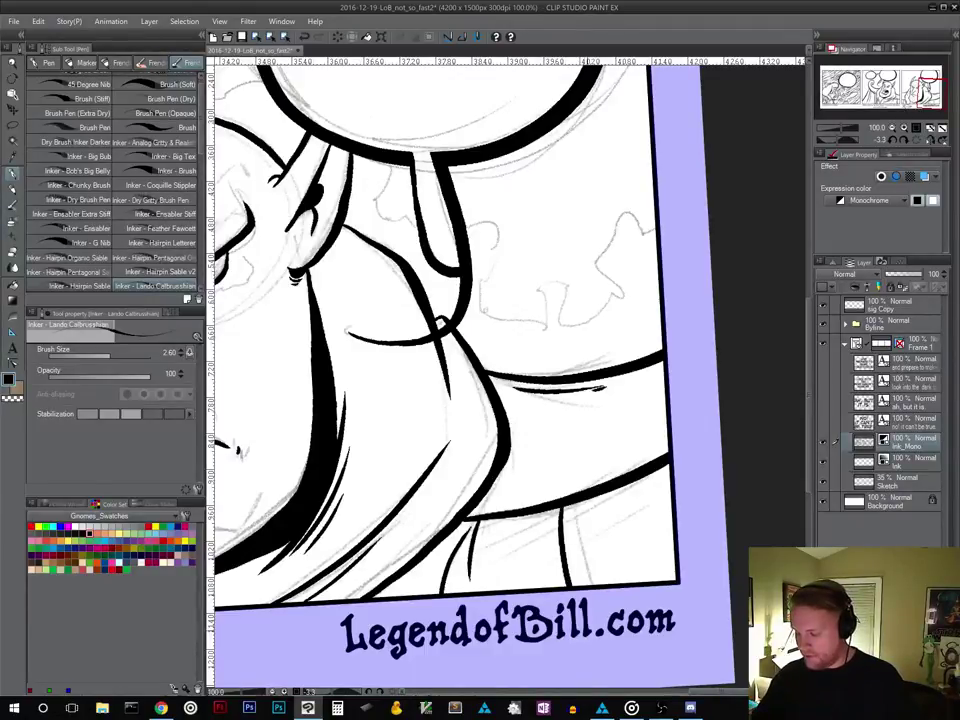
mouse_move(574, 505)
left_mouse_down()
mouse_move(593, 583)
mouse_move(617, 549)
mouse_move(777, 487)
left_mouse_up()
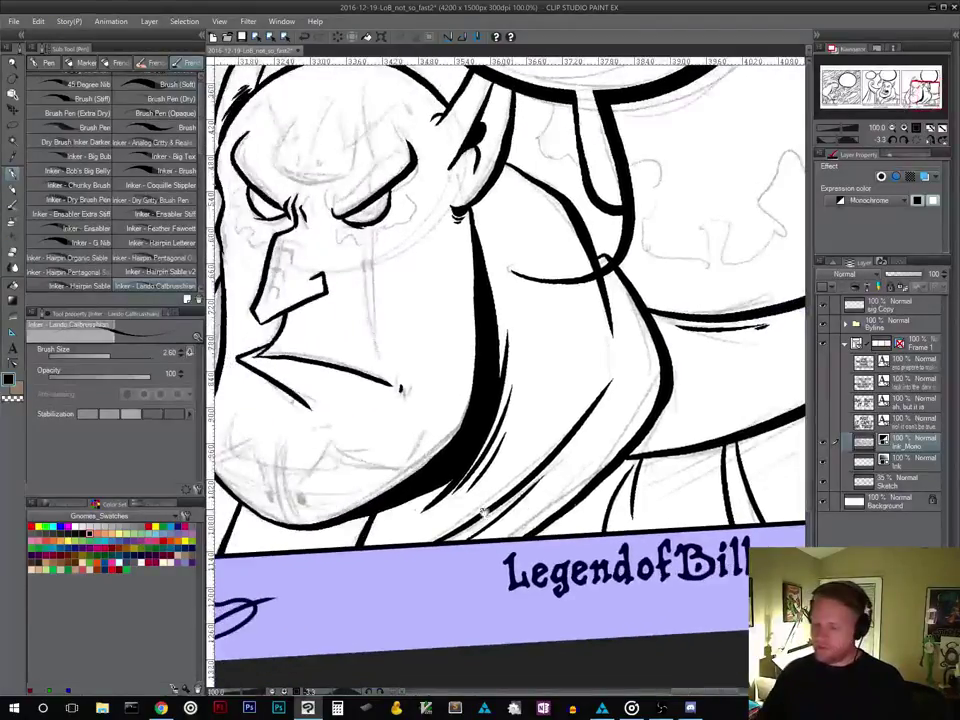
left_click_drag(422, 496, 747, 521)
left_click_drag(669, 501, 600, 596)
left_click_drag(712, 489, 596, 564)
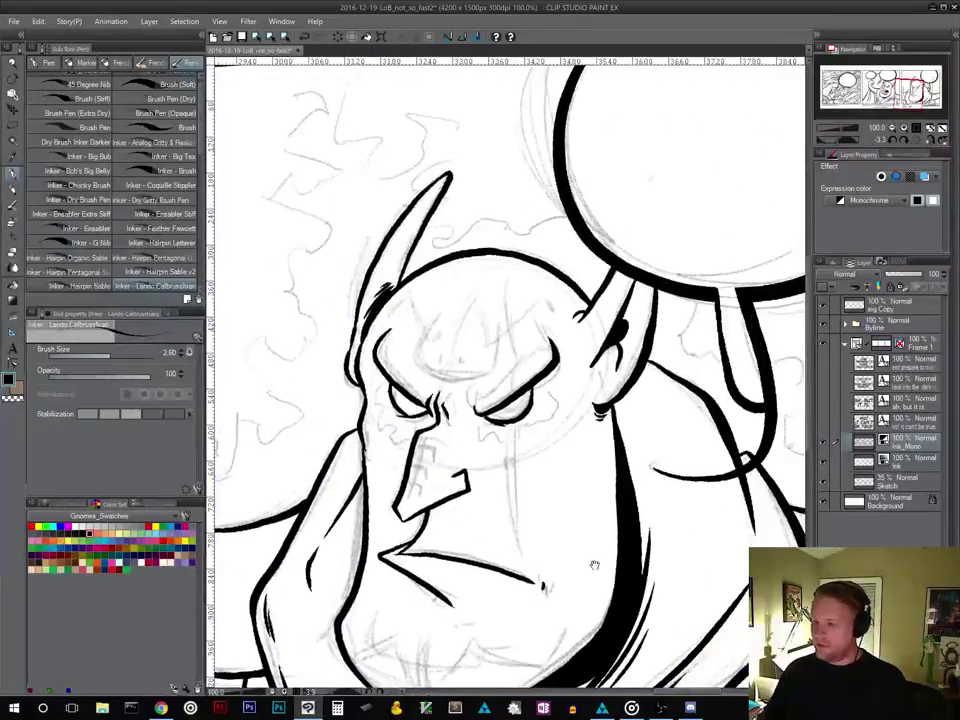
mouse_move(676, 504)
left_mouse_down()
mouse_move(454, 605)
mouse_move(525, 448)
left_mouse_up()
left_click_drag(525, 542, 533, 427)
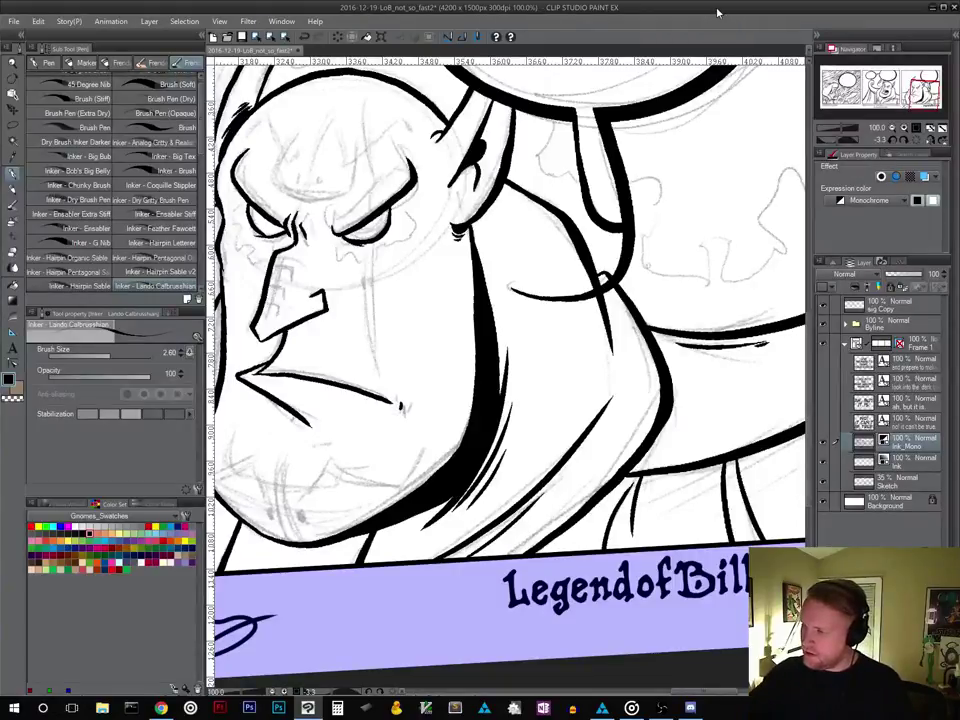
Thicken the lower edge of the near shoulder's band toward the panel border and add hatching strokes beneath it
left_click_drag(712, 379, 508, 461)
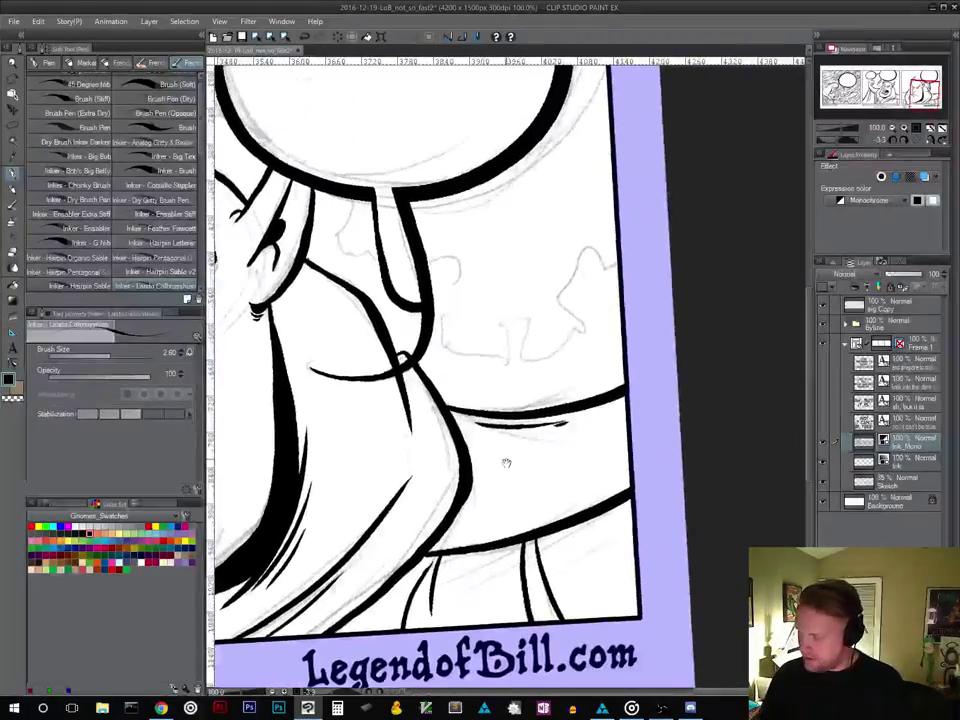
left_click_drag(621, 523, 695, 456)
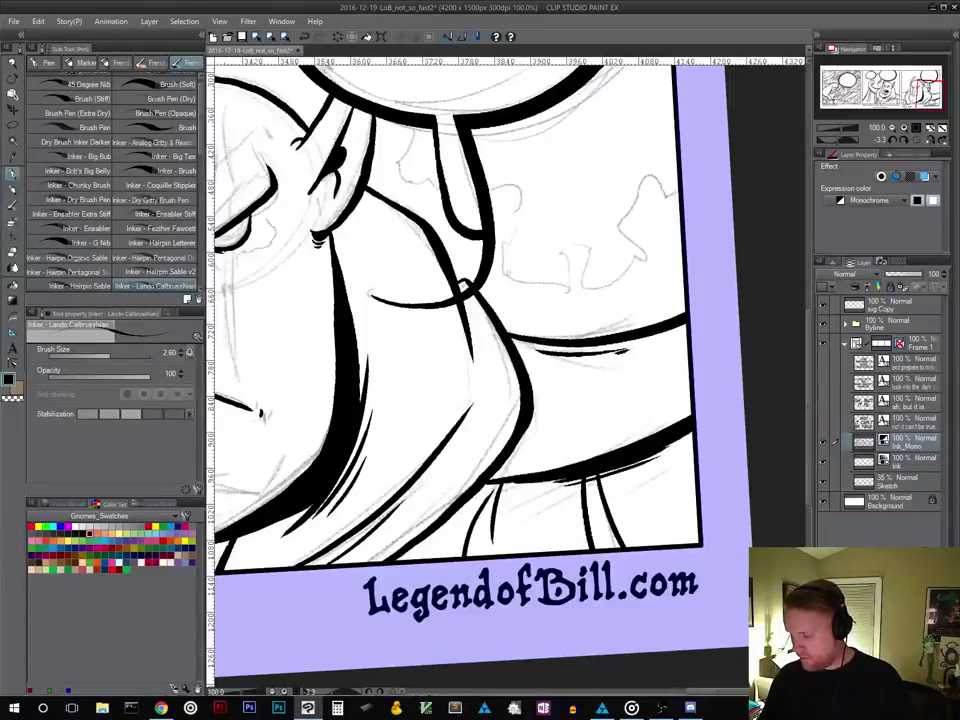
Thicken the lower edge of the far shoulder's band and add short hatching strokes beneath both its upper and lower edges
mouse_move(379, 517)
left_mouse_down()
mouse_move(615, 483)
mouse_move(627, 464)
left_mouse_up()
mouse_move(509, 478)
left_mouse_down()
mouse_move(537, 495)
mouse_move(672, 487)
left_mouse_up()
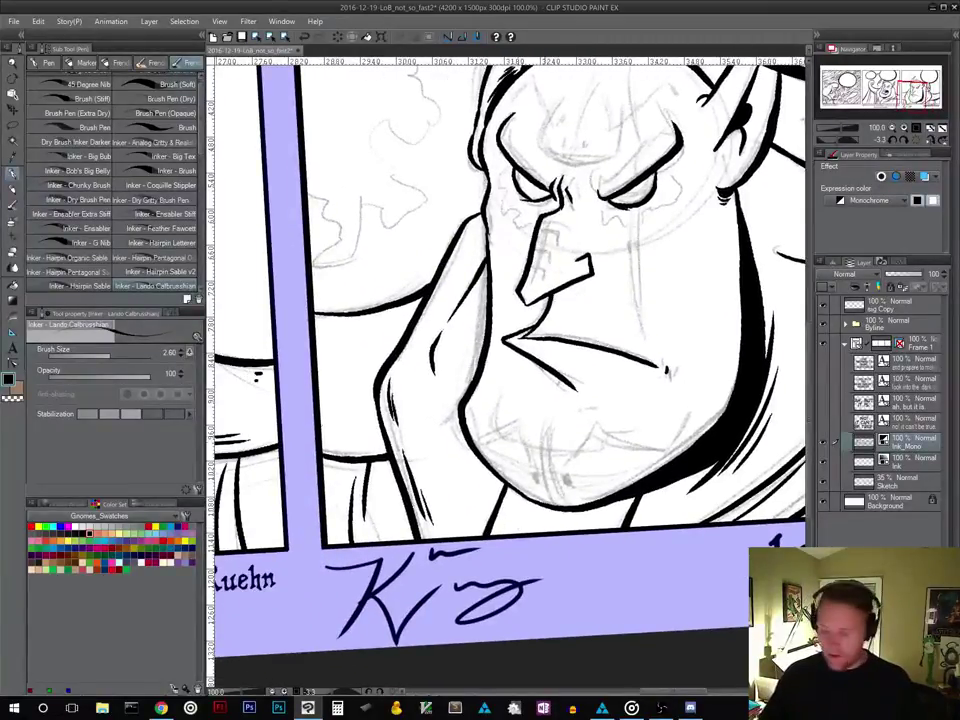
key("r")
left_click_drag(672, 426, 666, 336)
key("p")
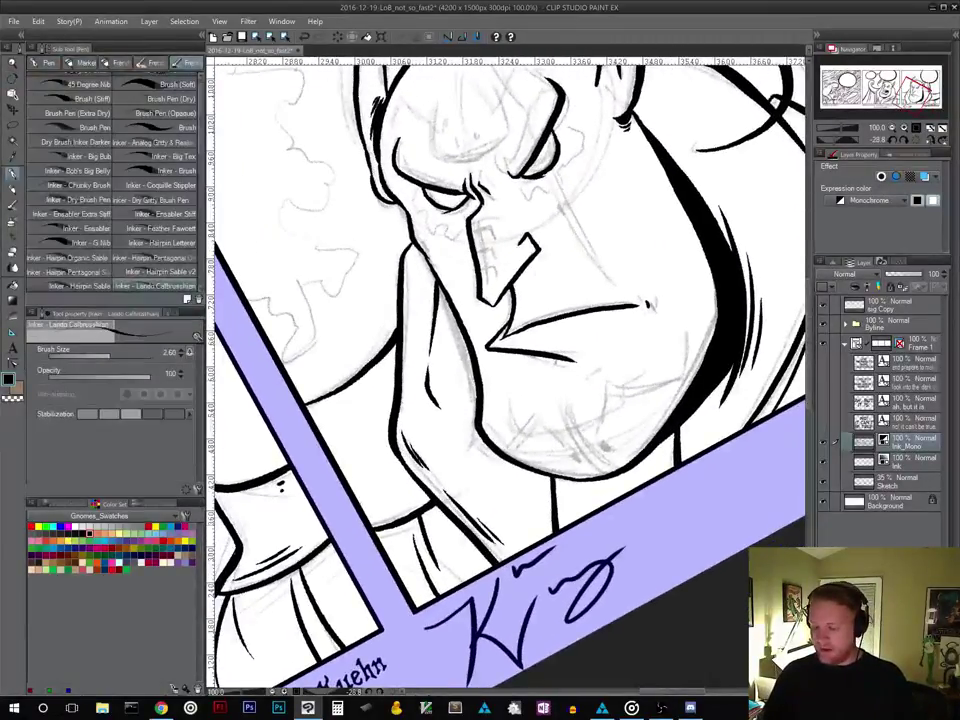
left_click_drag(531, 516, 640, 400)
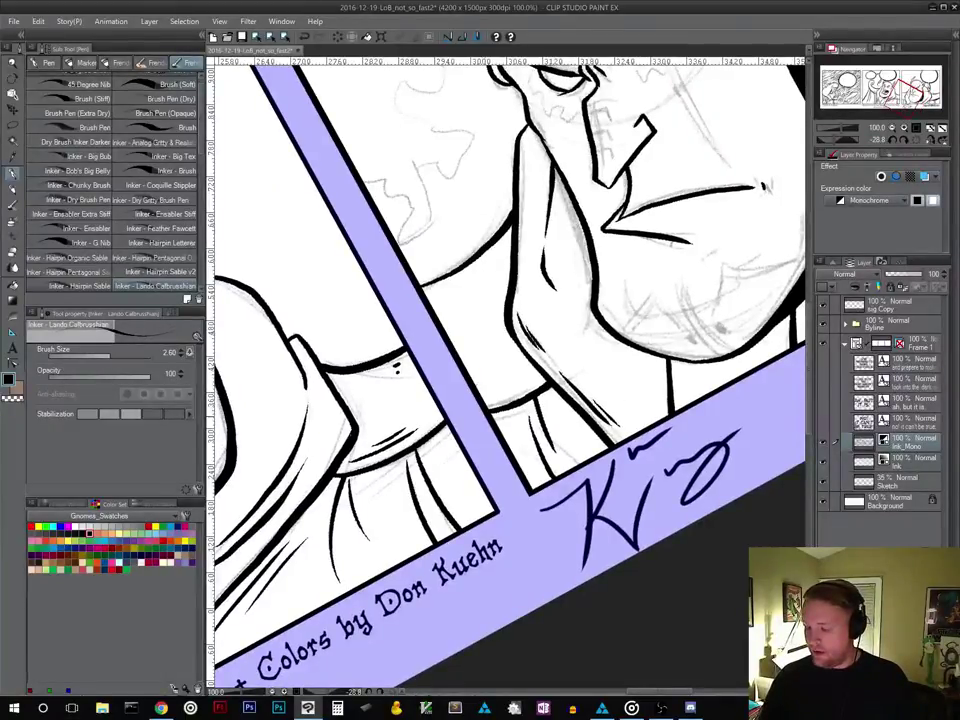
left_click_drag(488, 411, 545, 393)
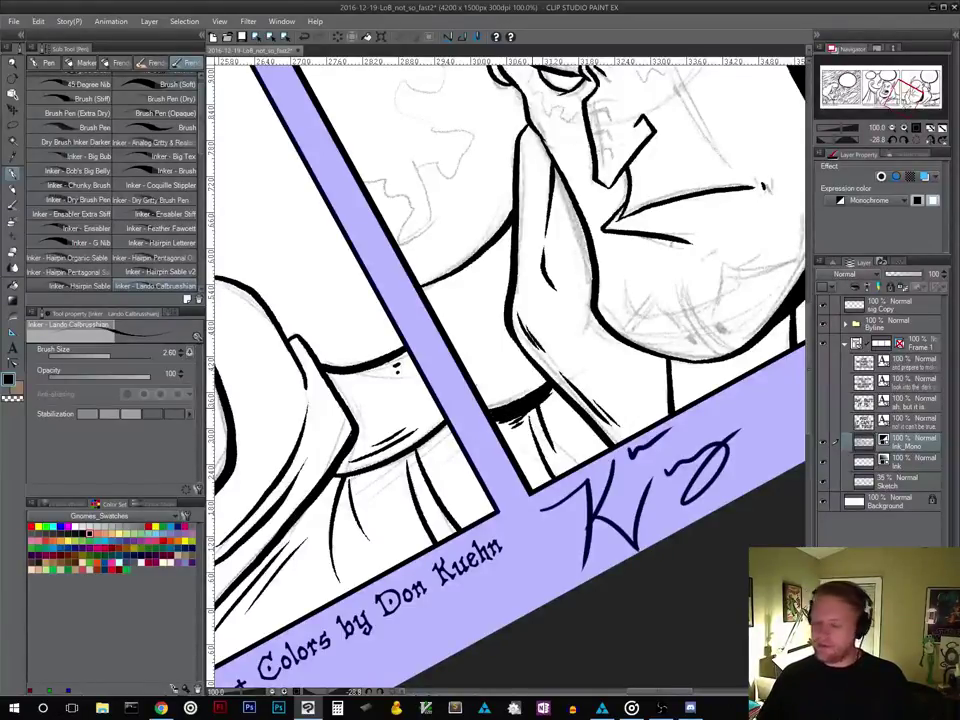
left_click_drag(613, 407, 586, 528)
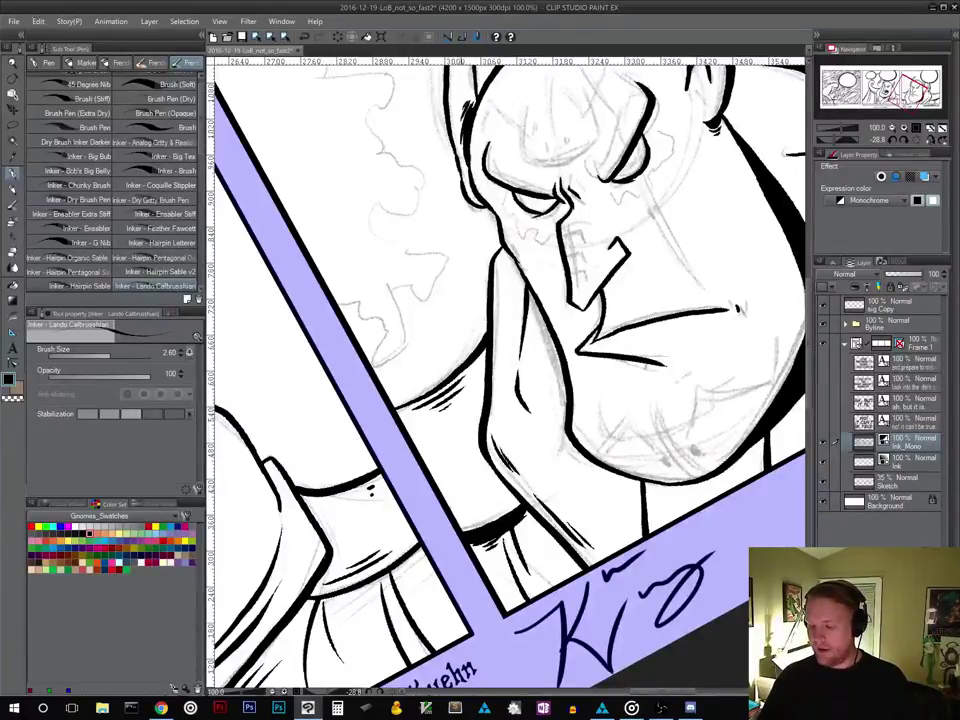
left_click_drag(668, 434, 490, 528)
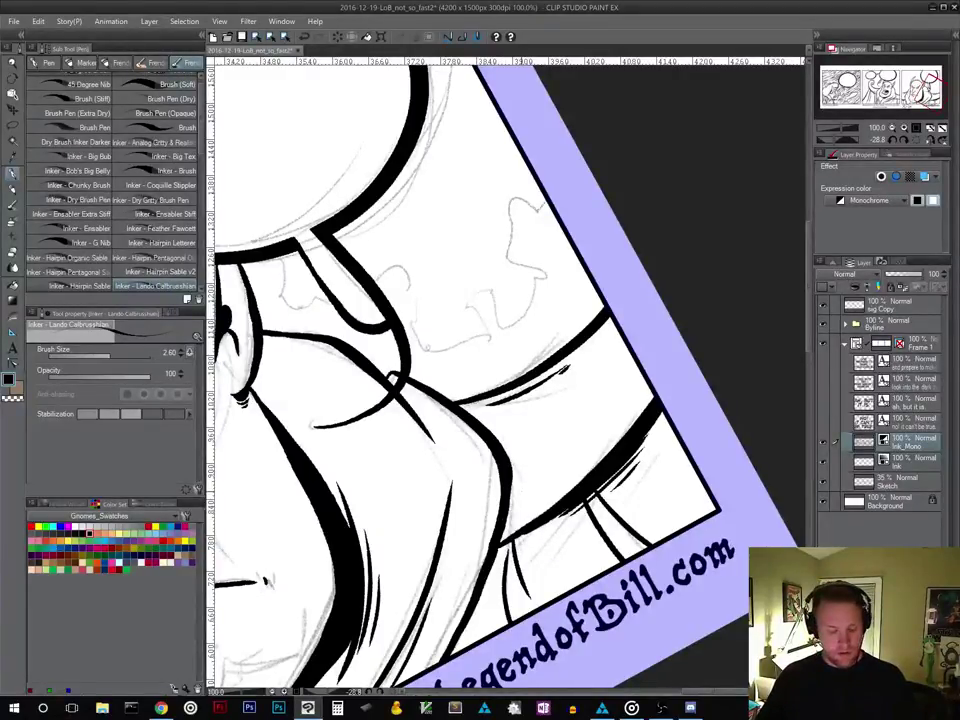
key("shift+space")
mouse_move(596, 442)
left_mouse_down()
mouse_move(597, 472)
mouse_move(566, 555)
mouse_move(546, 542)
mouse_move(660, 510)
left_mouse_up()
key("space")
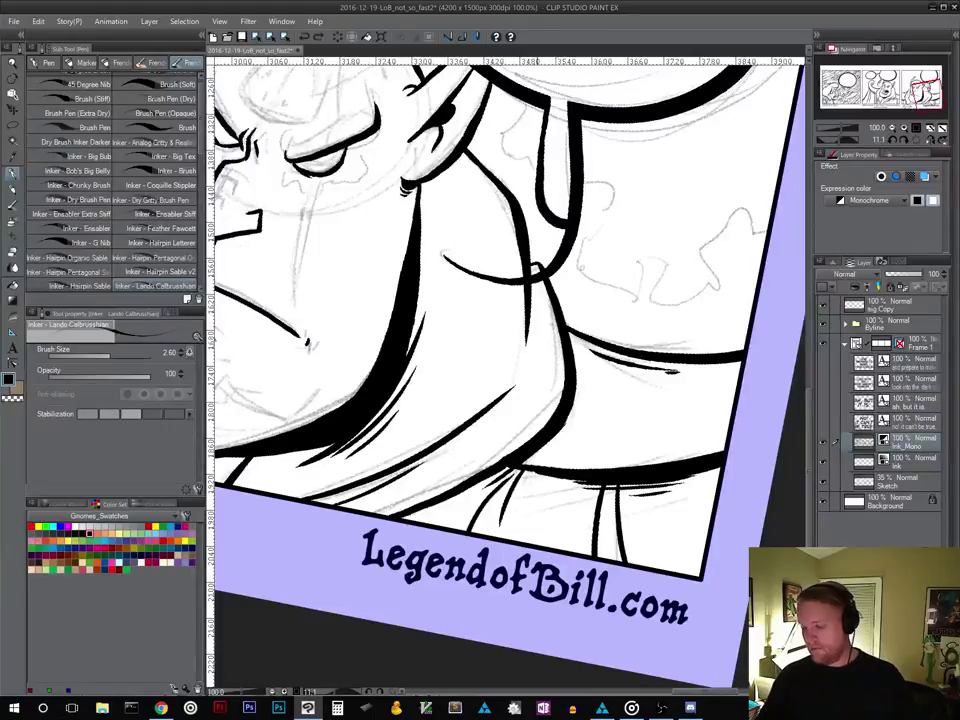
Ink short crease lines at the outer corners of both eyes of the pointy-eared man in the third panel
left_click_drag(553, 499, 640, 529)
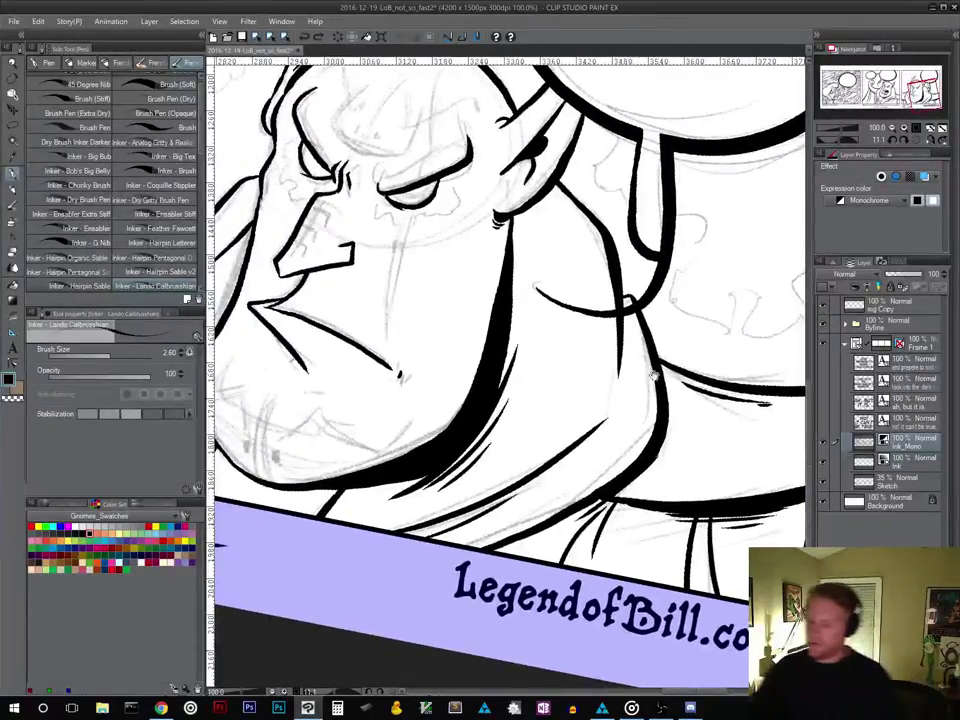
left_click_drag(659, 368, 622, 574)
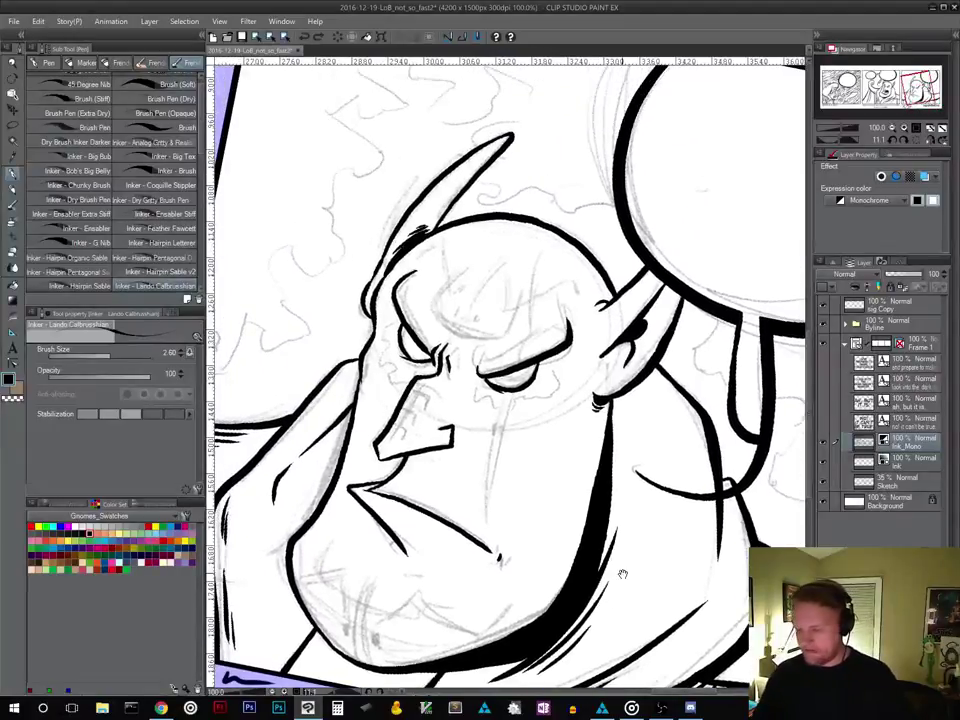
key("r")
mouse_move(681, 498)
left_mouse_down()
mouse_move(711, 427)
mouse_move(706, 397)
left_mouse_up()
key("p")
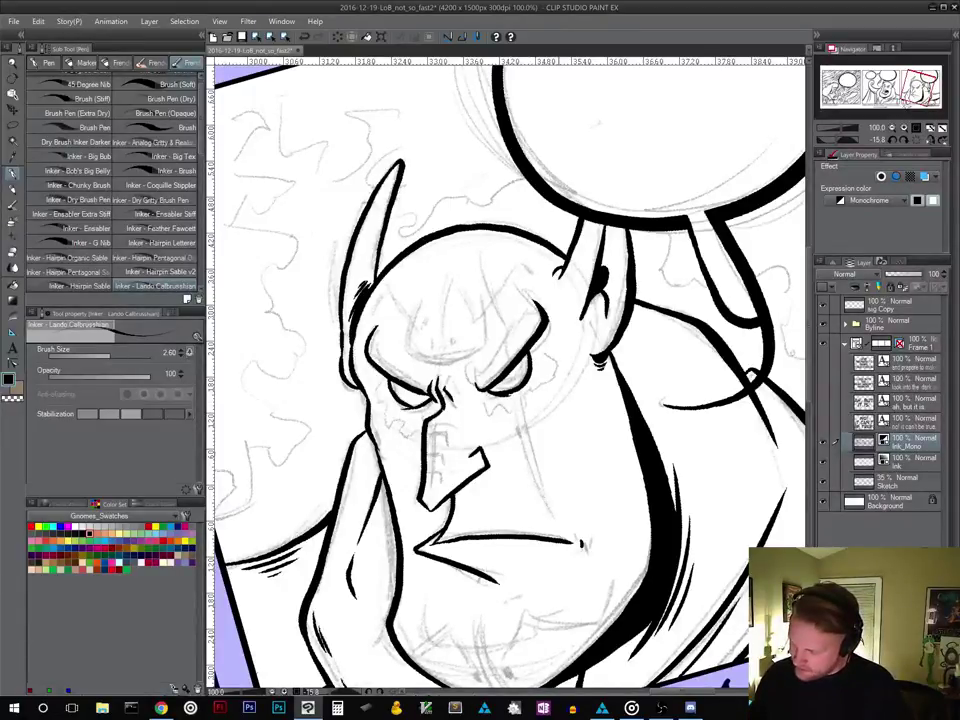
left_click_drag(561, 357, 576, 361)
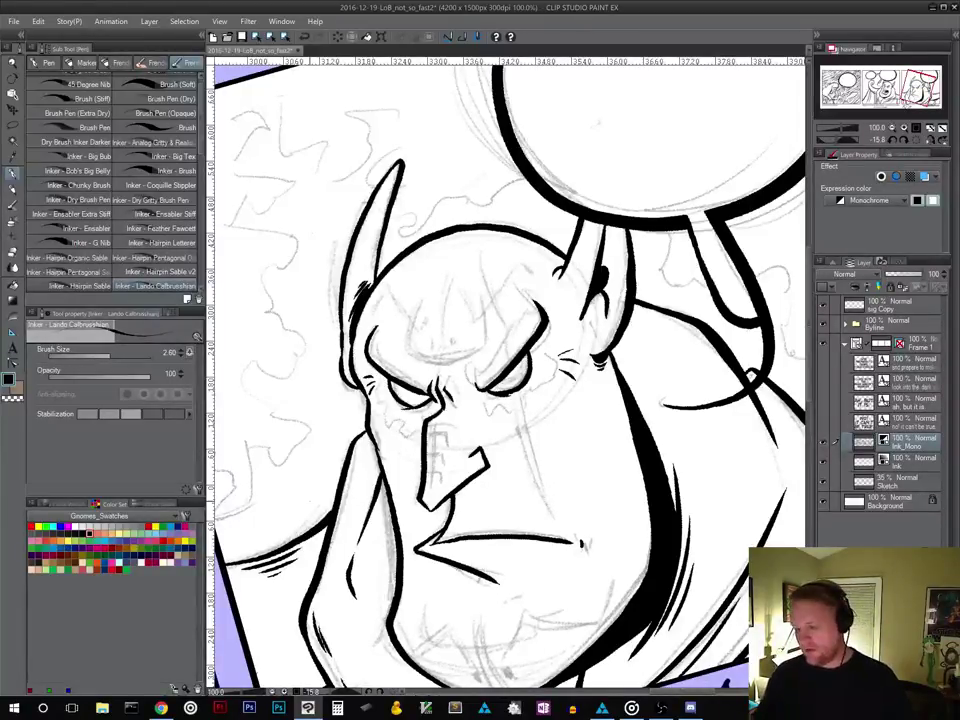
Ink a black shadow beneath the third-panel man's nose and short hatching strokes under his lower lip
left_click_drag(576, 502, 562, 439)
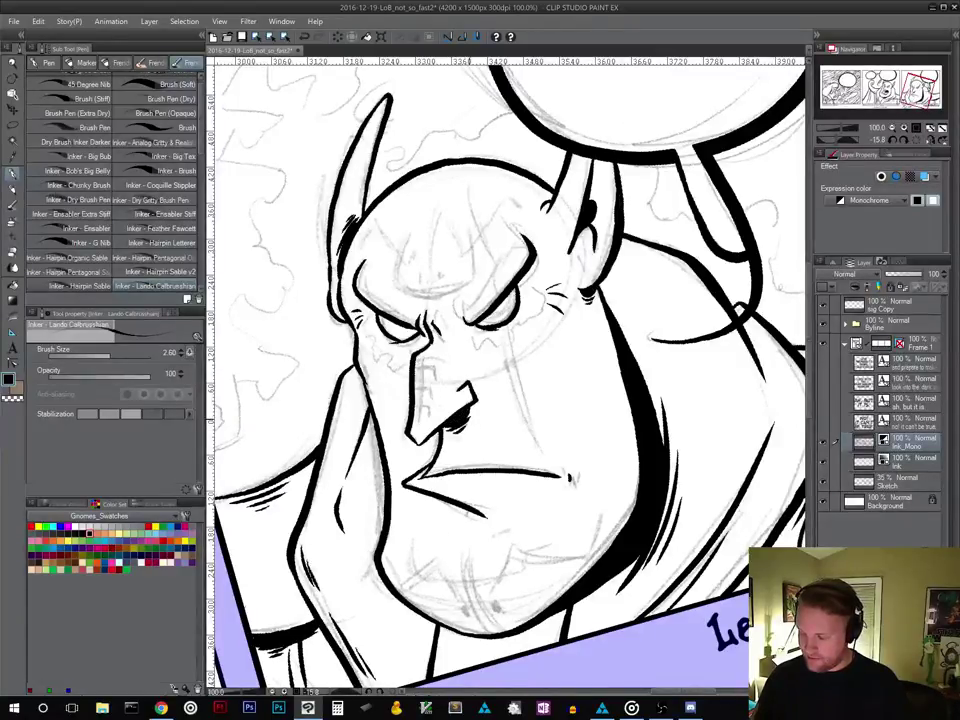
left_click_drag(541, 498, 663, 451)
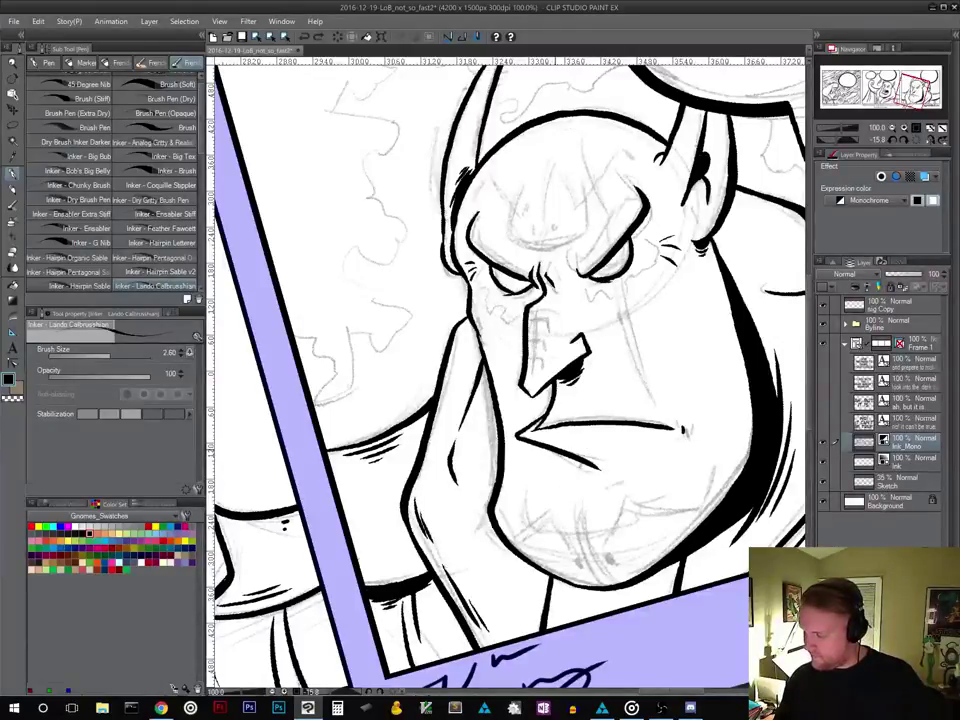
left_click_drag(562, 449, 609, 460)
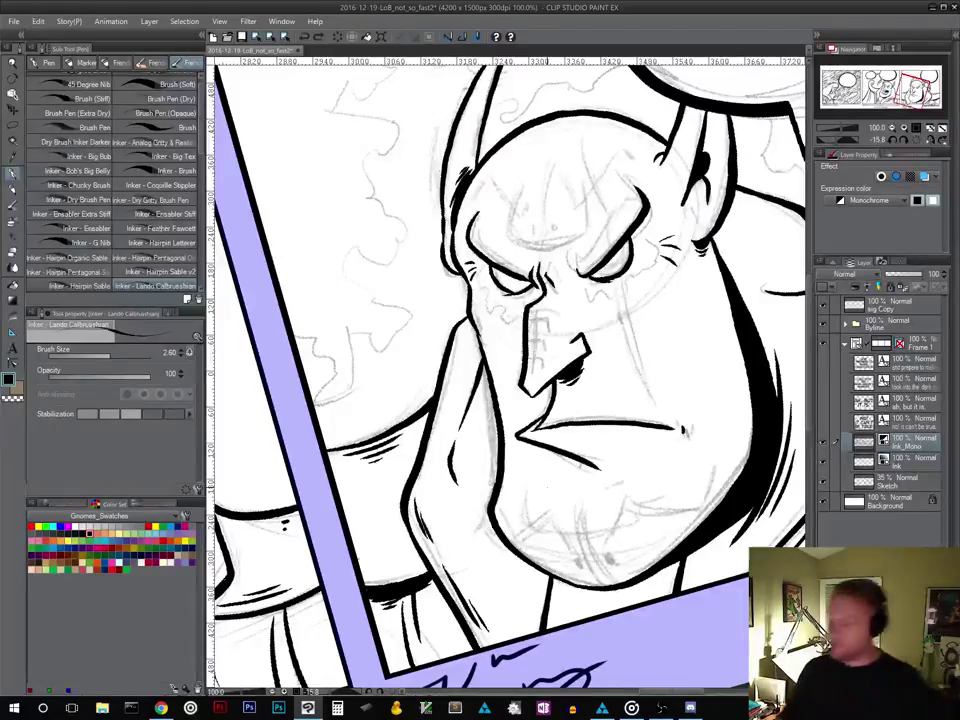
left_click_drag(573, 446, 609, 464)
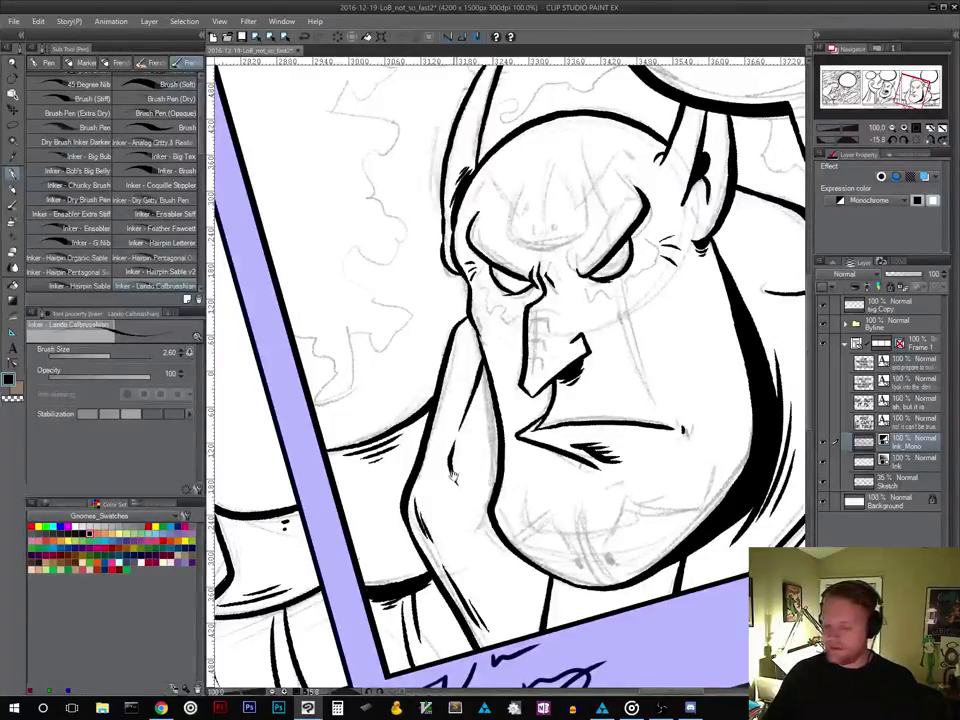
Add a new colour layer directly beneath the Ink_Mono layer and choose yellow as the drawing colour
left_click_drag(459, 478, 743, 378)
left_click_drag(444, 560, 508, 570)
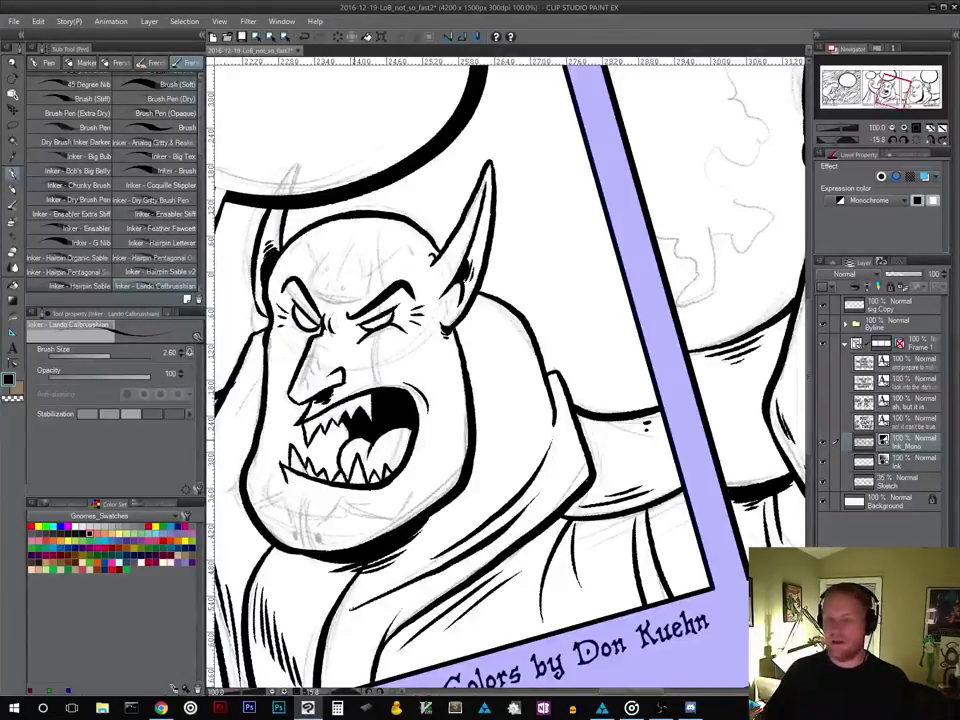
left_click_drag(615, 433, 629, 400)
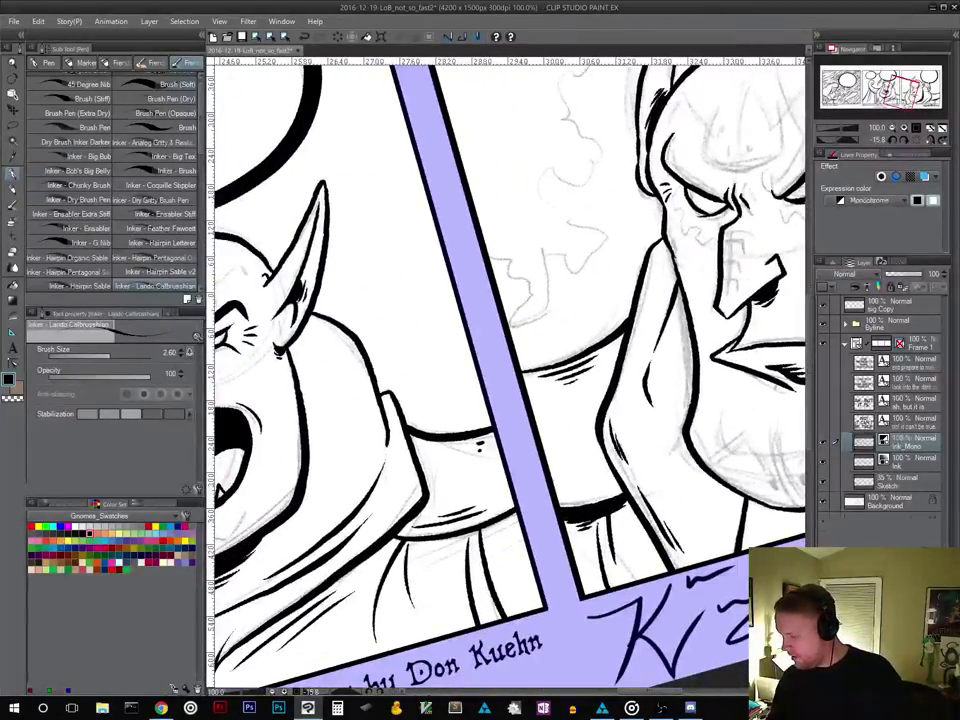
key("ctrl+shift+n")
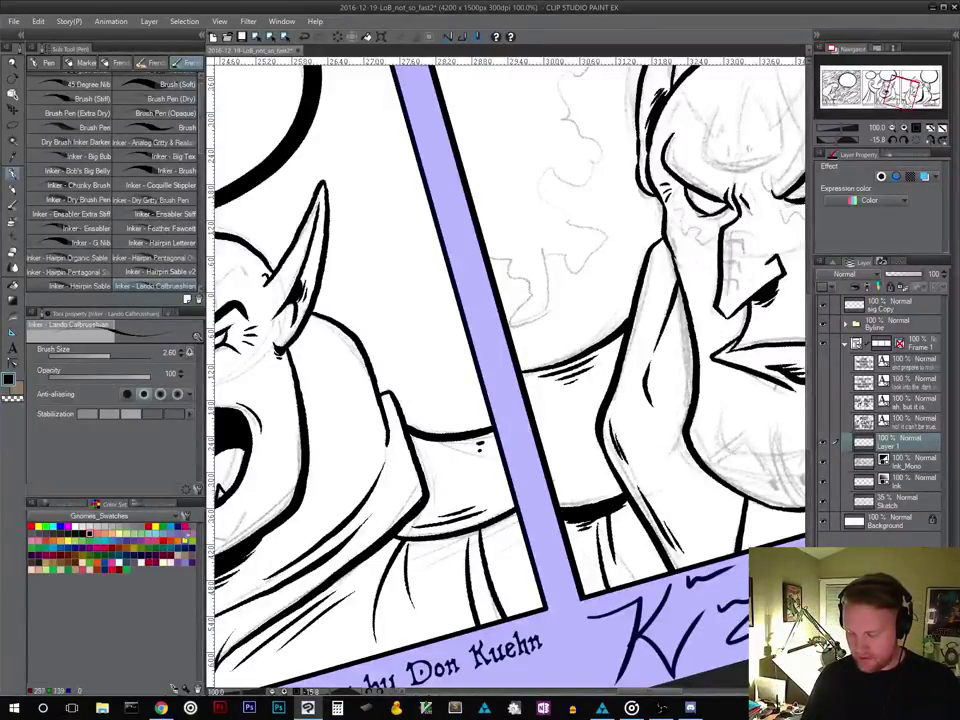
left_click(189, 539)
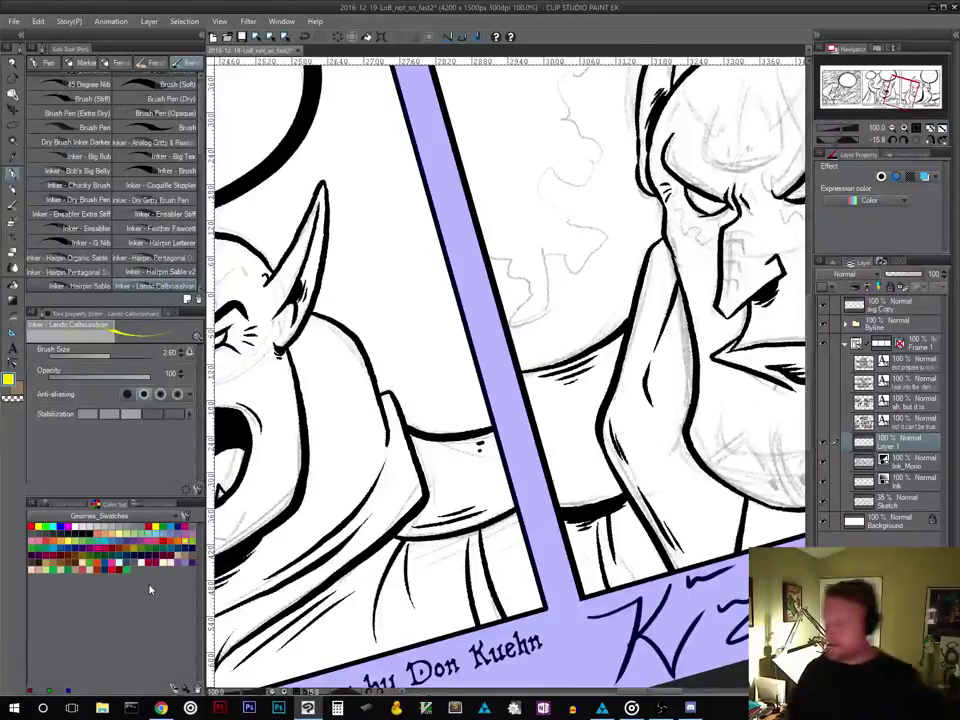
left_click_drag(351, 321, 621, 286)
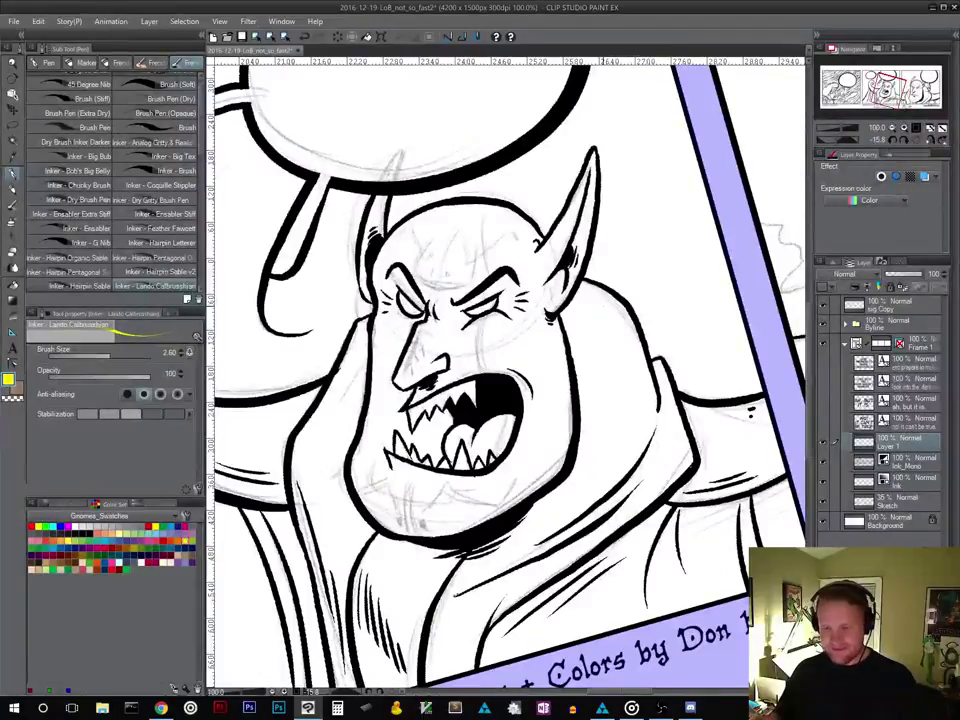
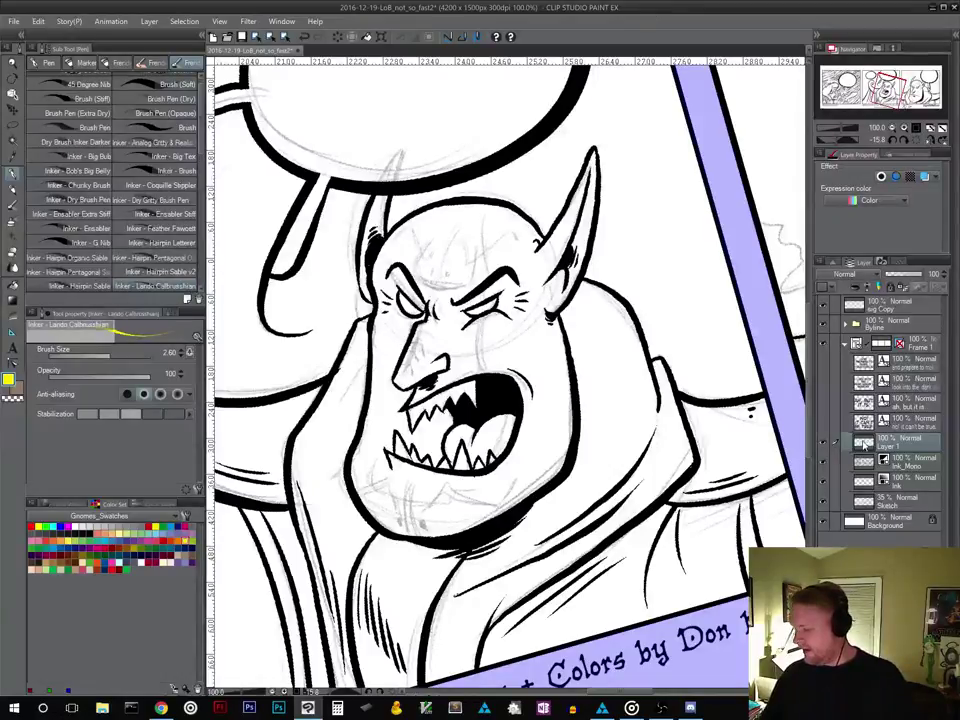
left_click_drag(862, 443, 867, 473)
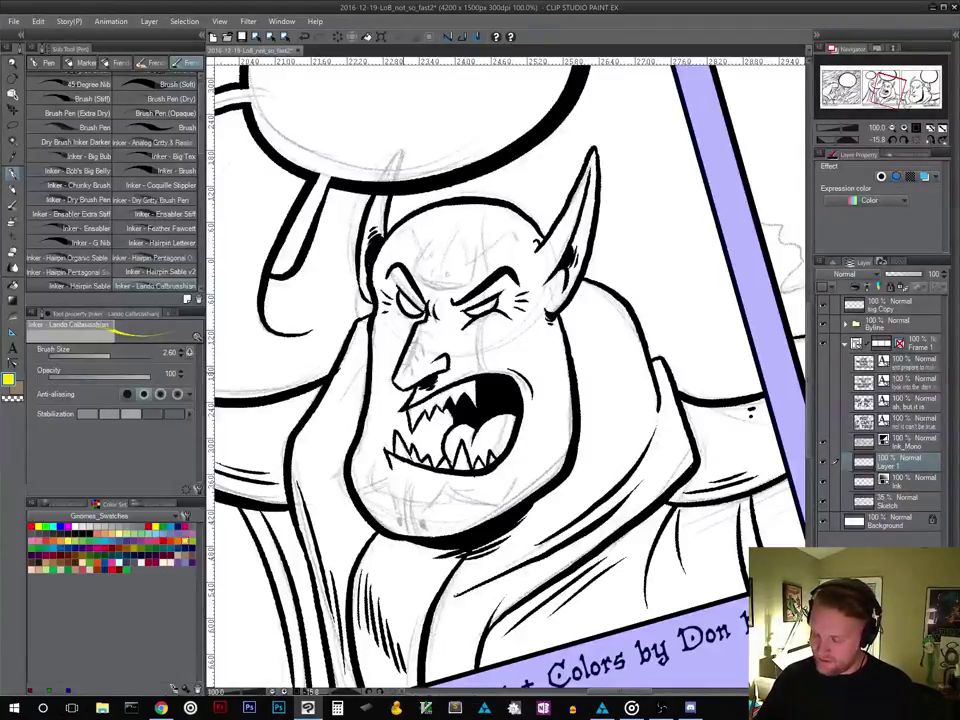
Draw the second-panel man's yellow markings: a branched stripe along the nose bridge and a vertical line crossing the near eye
left_click_drag(414, 345, 404, 372)
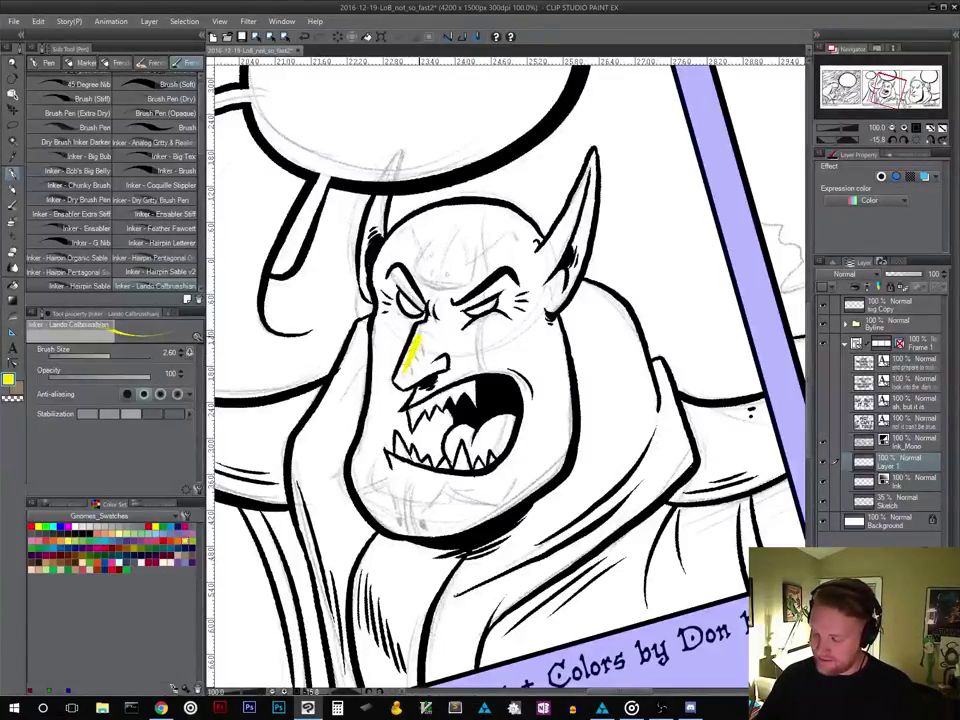
left_click_drag(428, 312, 410, 352)
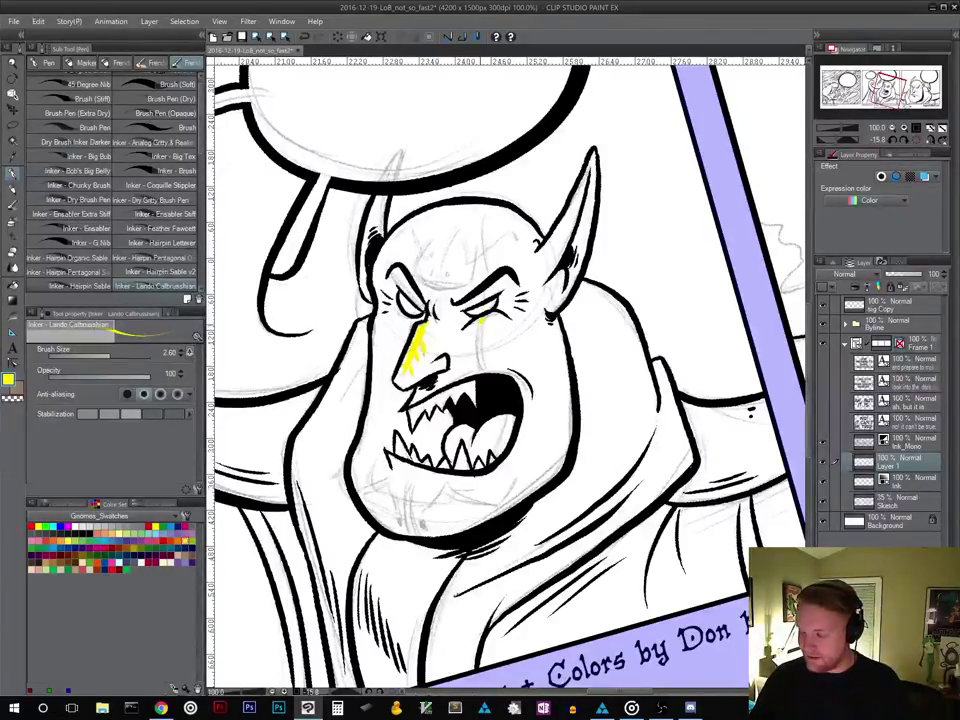
left_click_drag(479, 318, 476, 362)
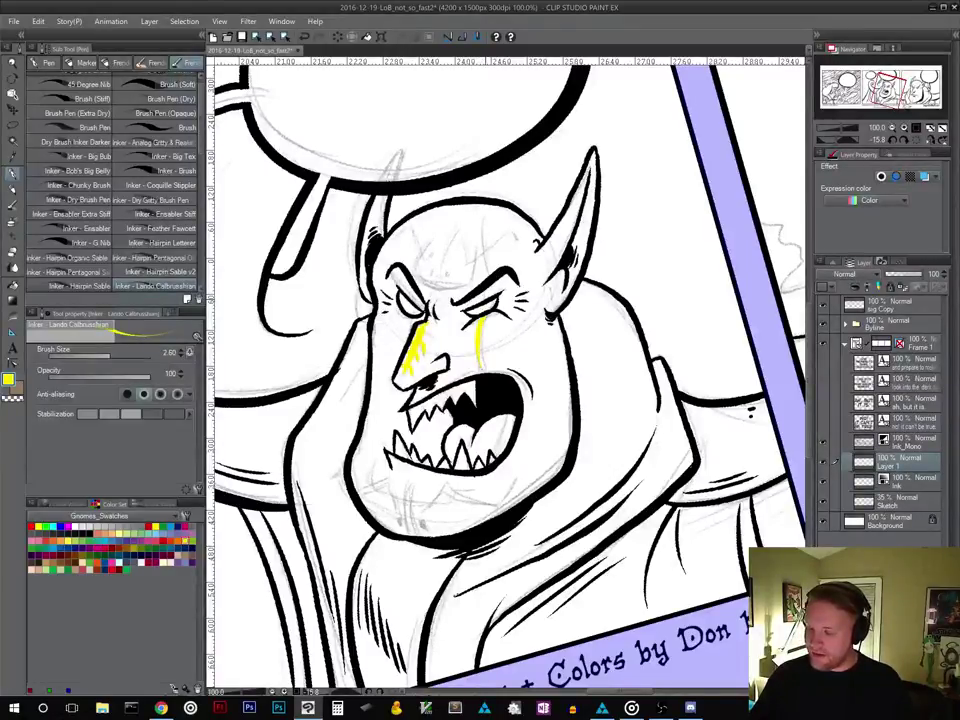
left_click_drag(484, 300, 484, 292)
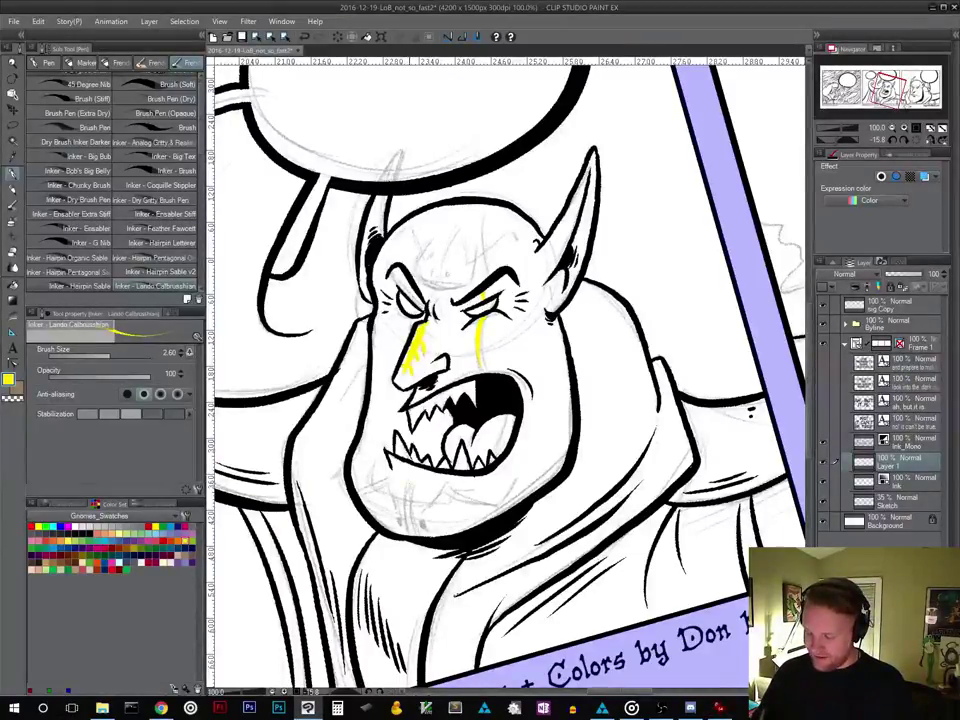
Draw yellow chin markings on the second-panel man: a vertical stripe flanked by dots, with an angular line on each side
left_click_drag(404, 488, 409, 535)
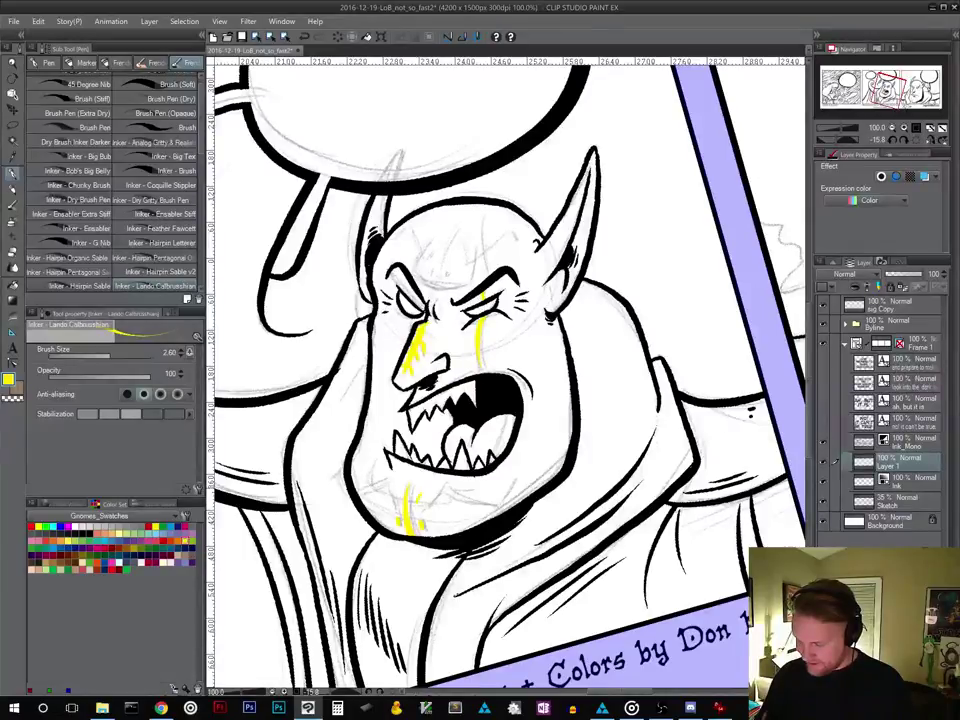
mouse_move(424, 493)
left_mouse_down()
mouse_move(473, 522)
mouse_move(491, 503)
left_mouse_up()
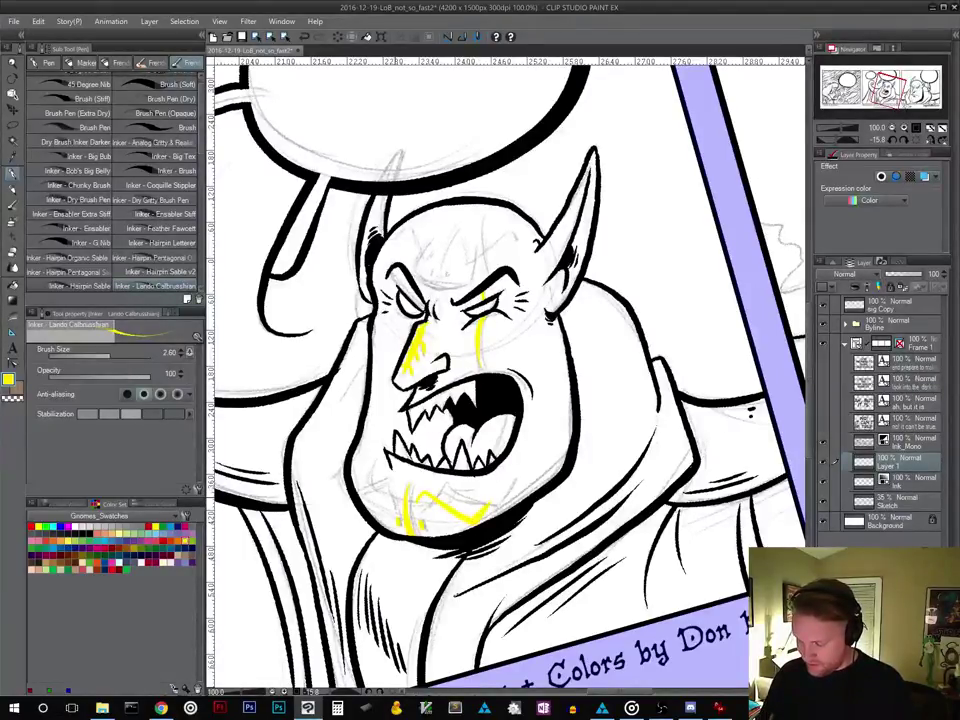
left_click_drag(392, 491, 365, 502)
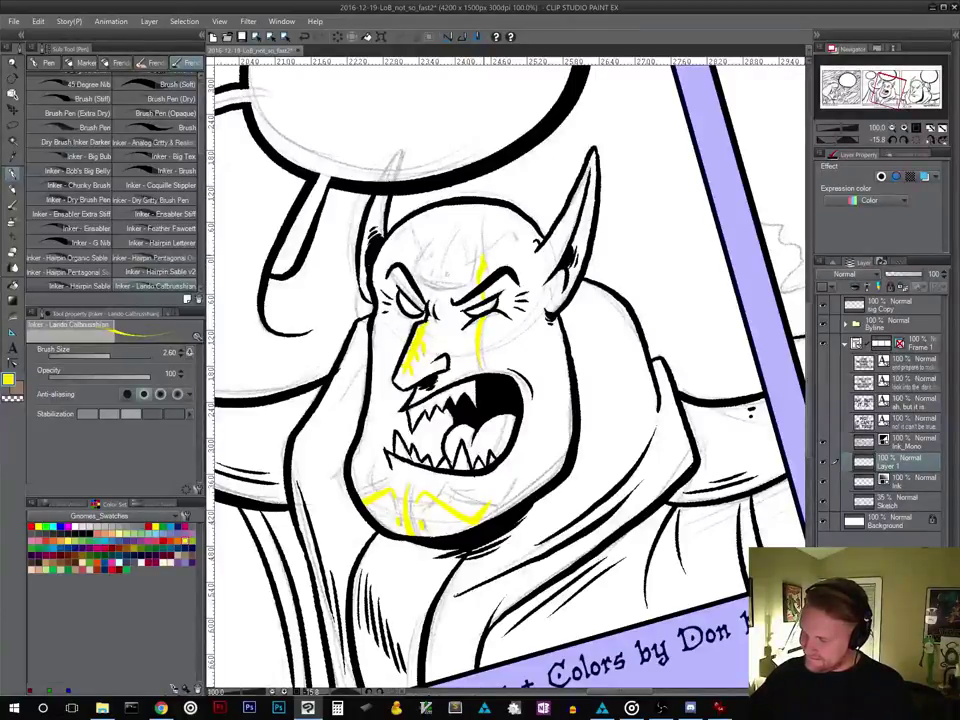
Draw the second-panel man's yellow forehead markings: extend the eye line upward, then add a central U shape, dots and zigzags at both sides
mouse_move(478, 282)
left_mouse_down()
mouse_move(484, 226)
mouse_move(416, 259)
mouse_move(440, 285)
mouse_move(462, 284)
mouse_move(475, 251)
left_mouse_up()
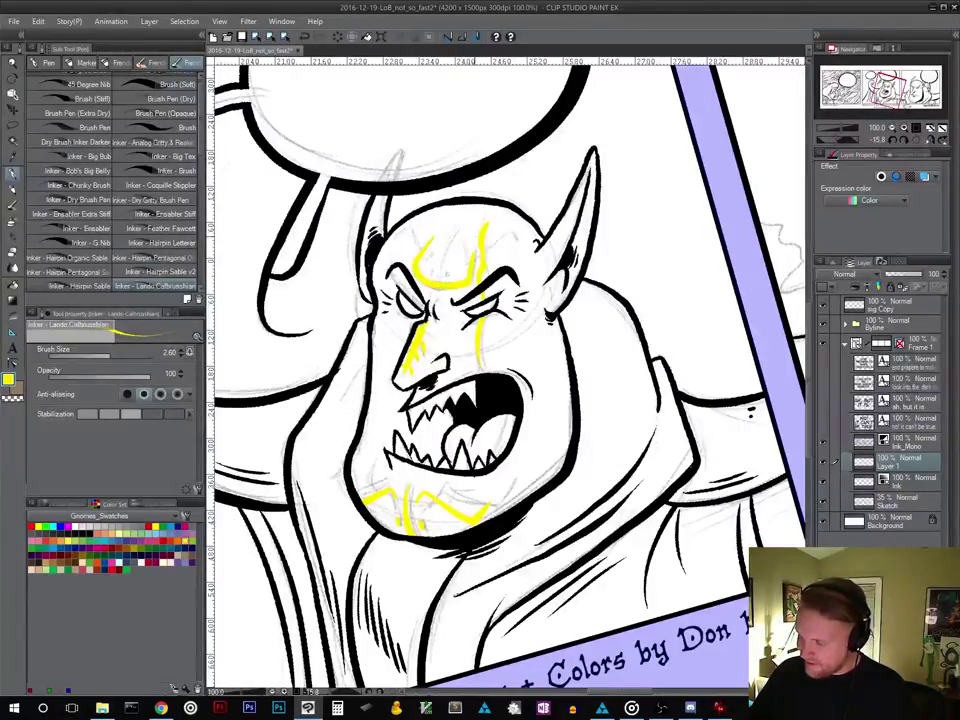
mouse_move(398, 234)
left_mouse_down()
mouse_move(411, 226)
mouse_move(425, 256)
mouse_move(433, 250)
left_mouse_up()
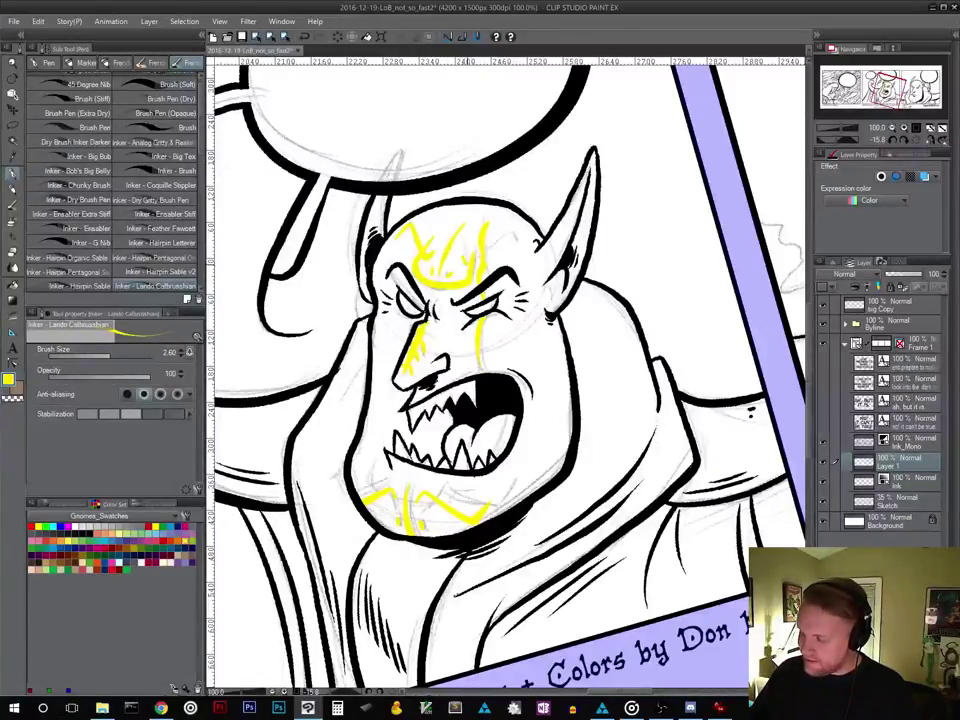
left_click_drag(484, 254, 512, 235)
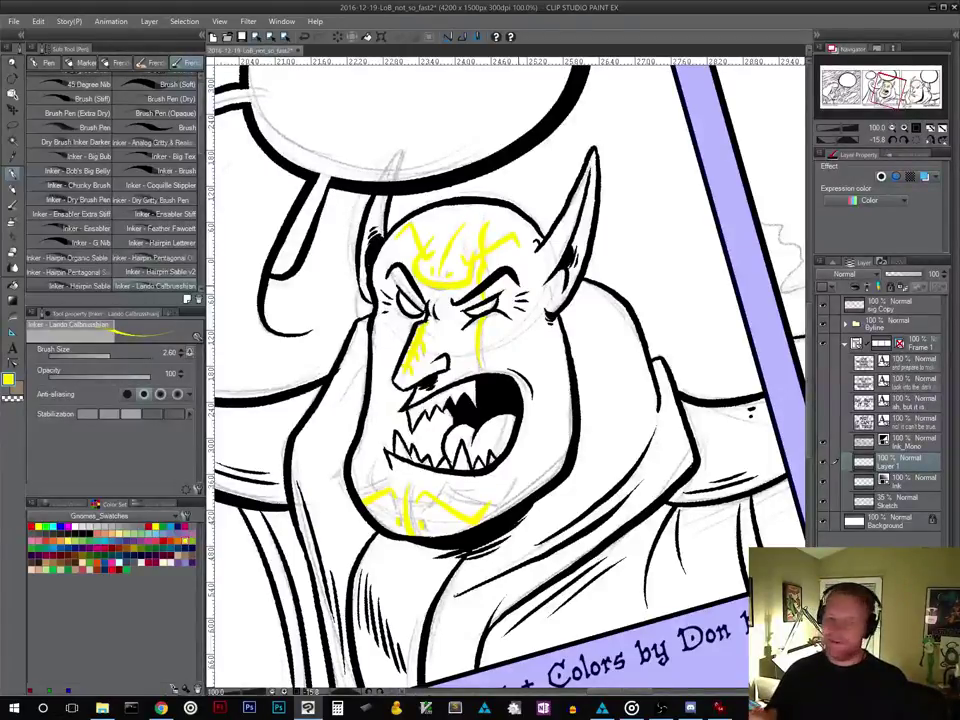
Draw matching yellow chin markings on the third-panel man: a curved vertical stripe flanked by dots, with an angular line on each side
left_click_drag(703, 345, 383, 544)
left_click_drag(707, 456, 511, 515)
mouse_move(660, 448)
left_mouse_down()
mouse_move(651, 334)
mouse_move(648, 347)
left_mouse_up()
key("r")
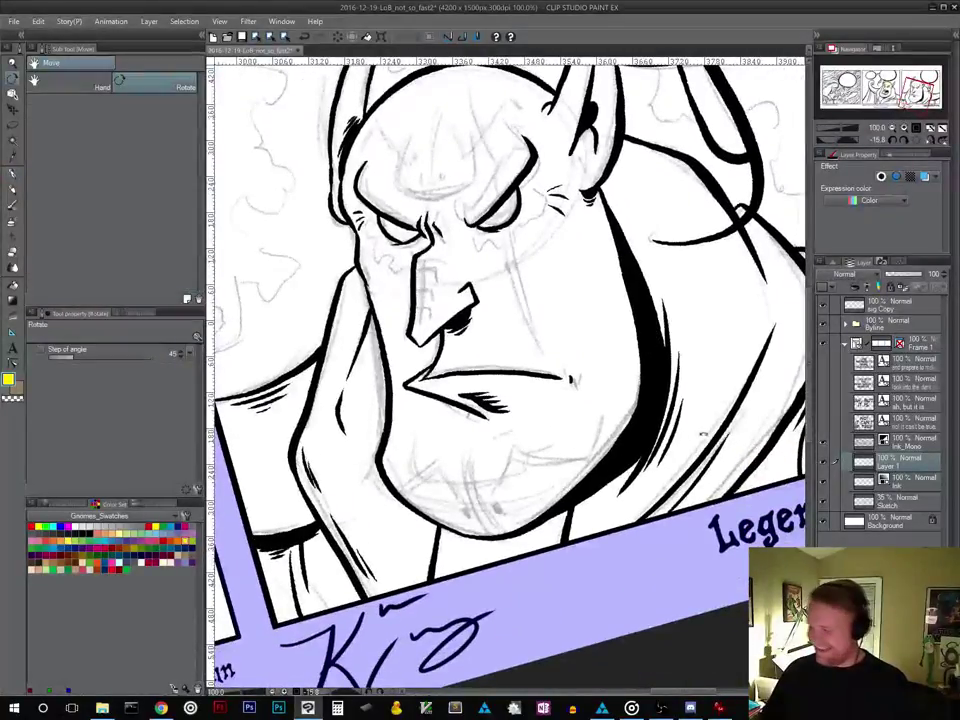
mouse_move(573, 463)
left_mouse_down()
mouse_move(618, 517)
mouse_move(641, 516)
mouse_move(664, 491)
left_mouse_up()
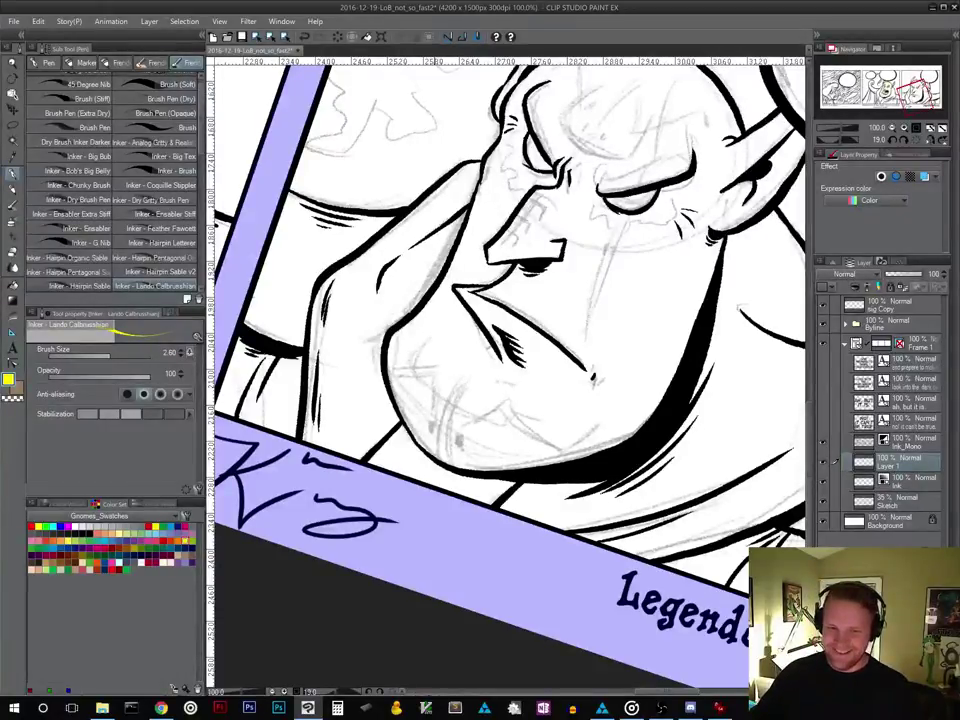
left_click_drag(439, 457, 457, 392)
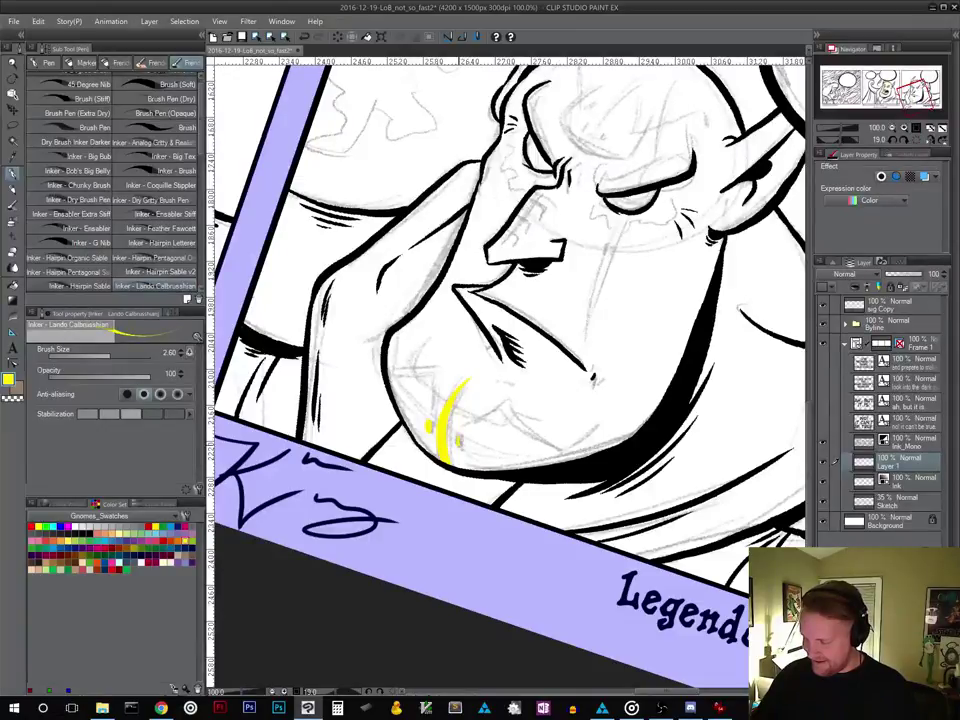
left_click_drag(566, 430, 553, 378)
key("shift+space")
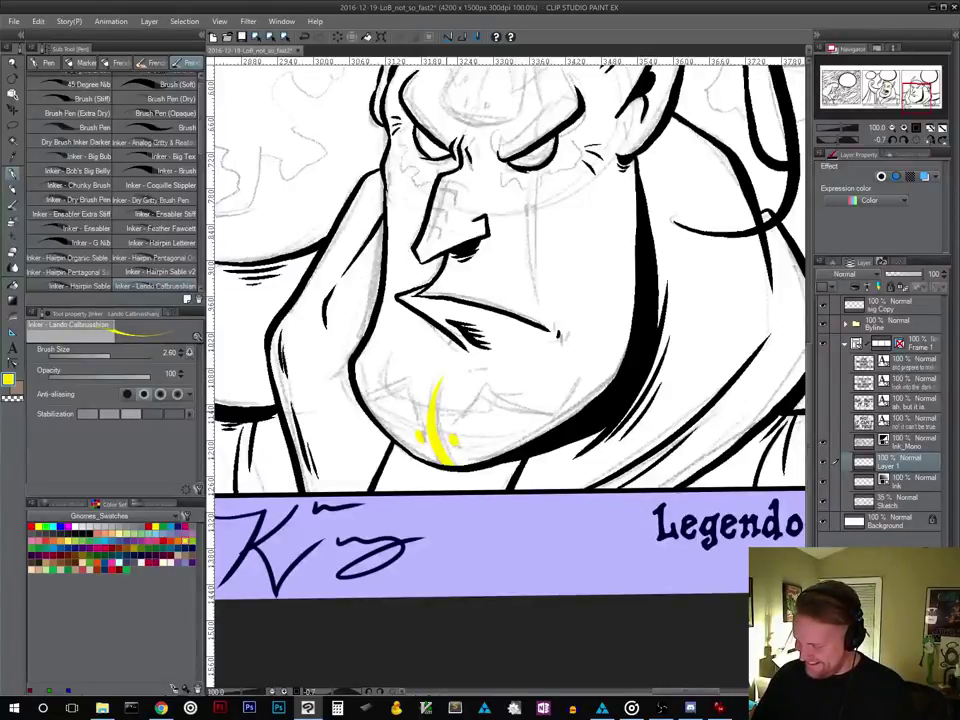
mouse_move(447, 410)
left_mouse_down()
mouse_move(488, 407)
mouse_move(535, 430)
mouse_move(542, 418)
left_mouse_up()
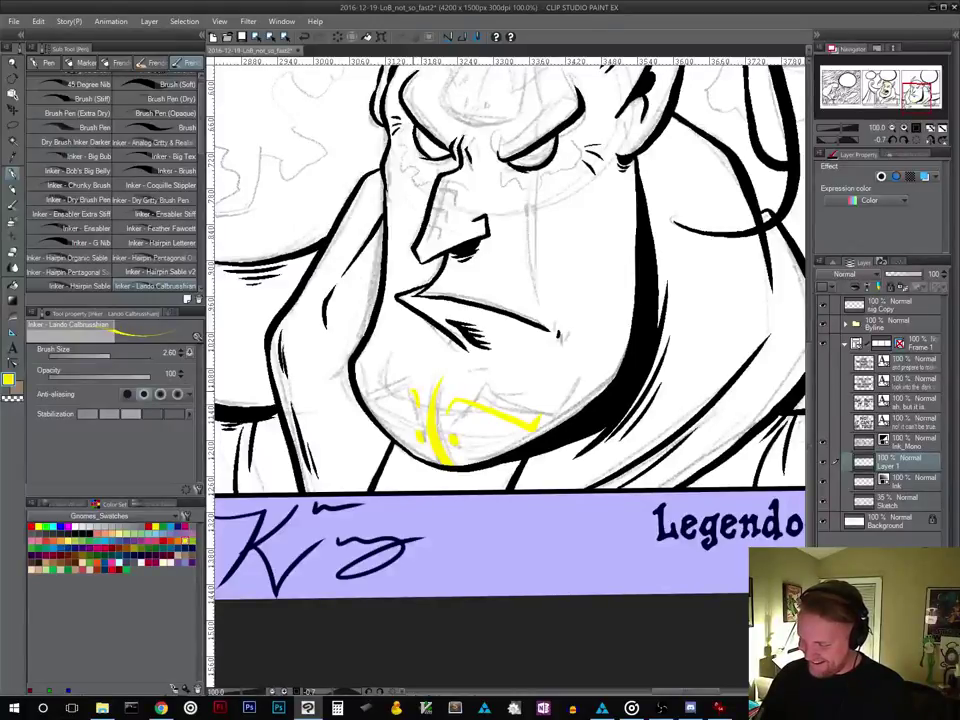
left_click_drag(413, 393, 368, 408)
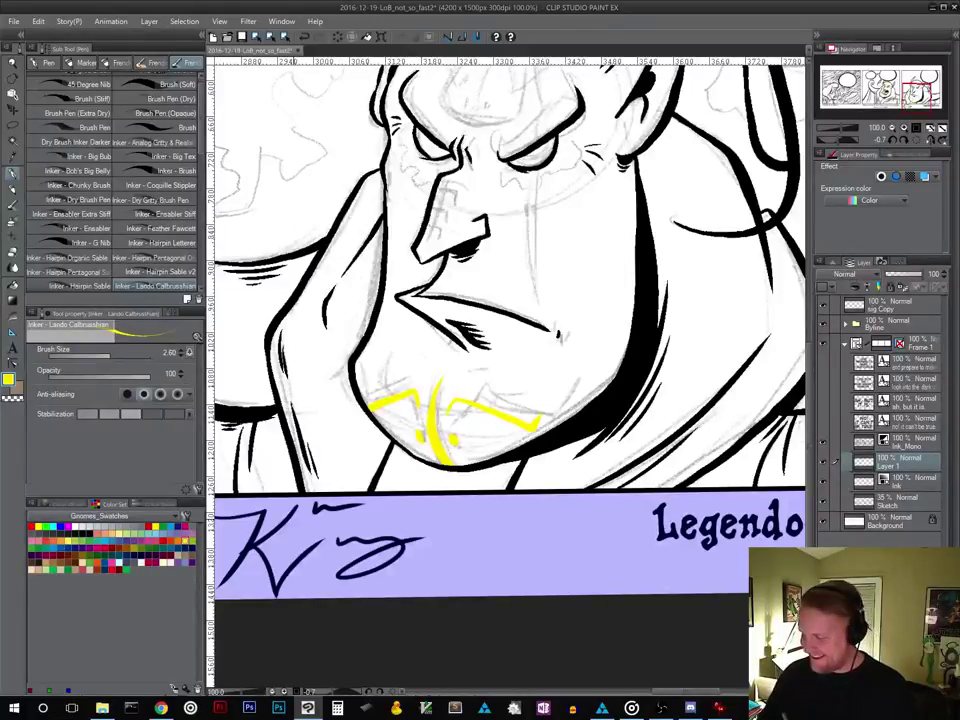
Draw a yellow stripe with short hooked branches along the bridge of the third-panel man's nose
left_click_drag(593, 393, 545, 556)
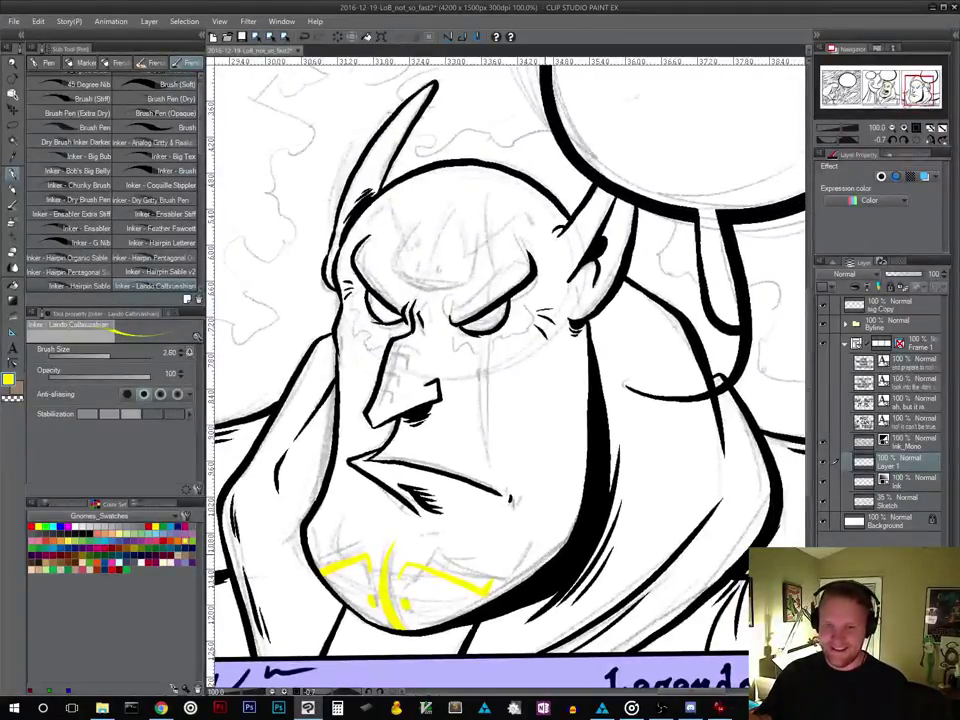
left_click_drag(385, 393, 379, 404)
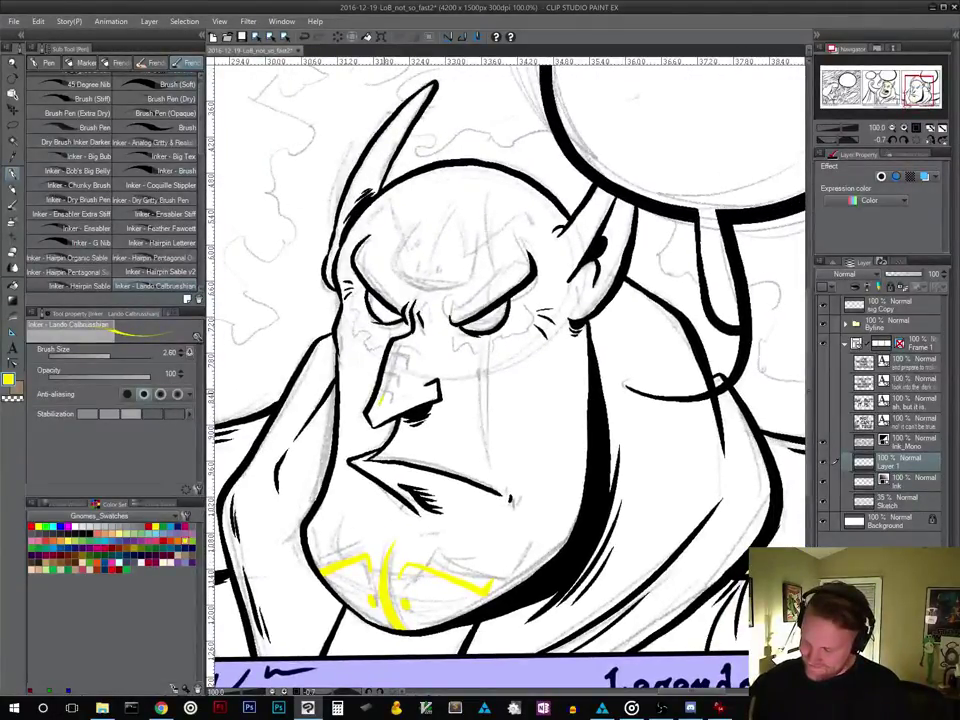
left_click_drag(402, 340, 383, 400)
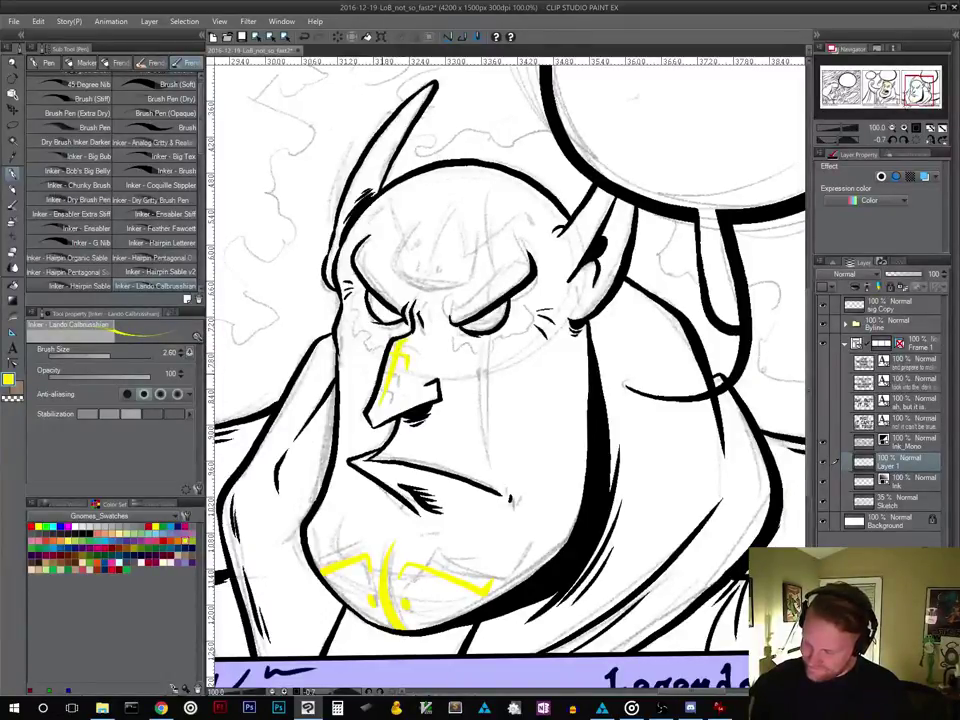
left_click_drag(387, 372, 398, 383)
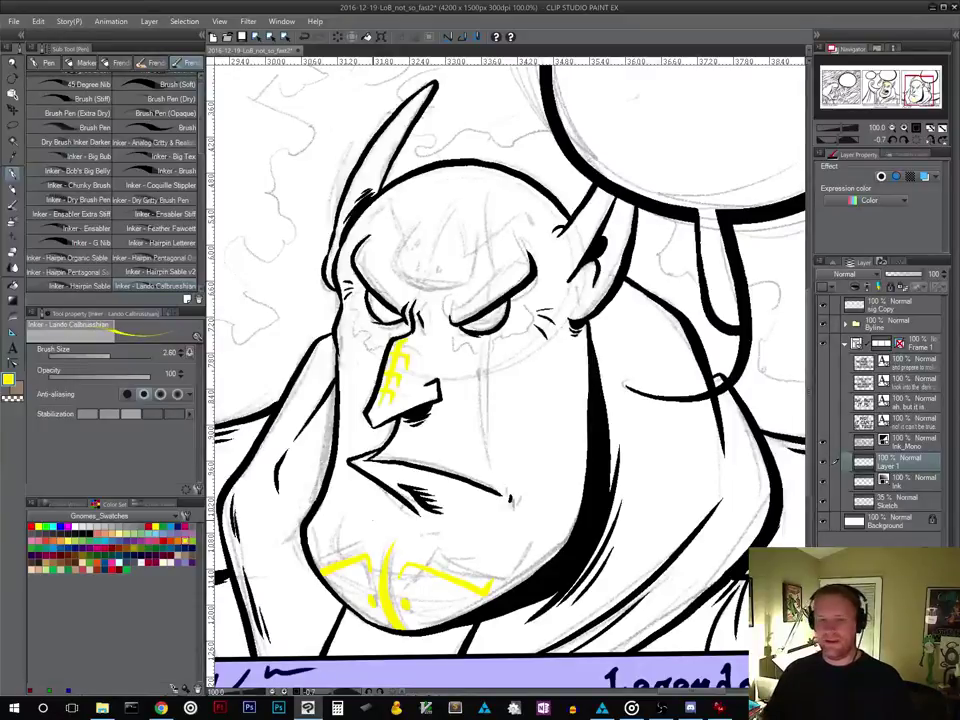
Draw the third-panel man's yellow forehead markings: a central line, U shape and zigzags at both sides, plus a vertical line through the eye down the cheek
left_click_drag(551, 344, 518, 437)
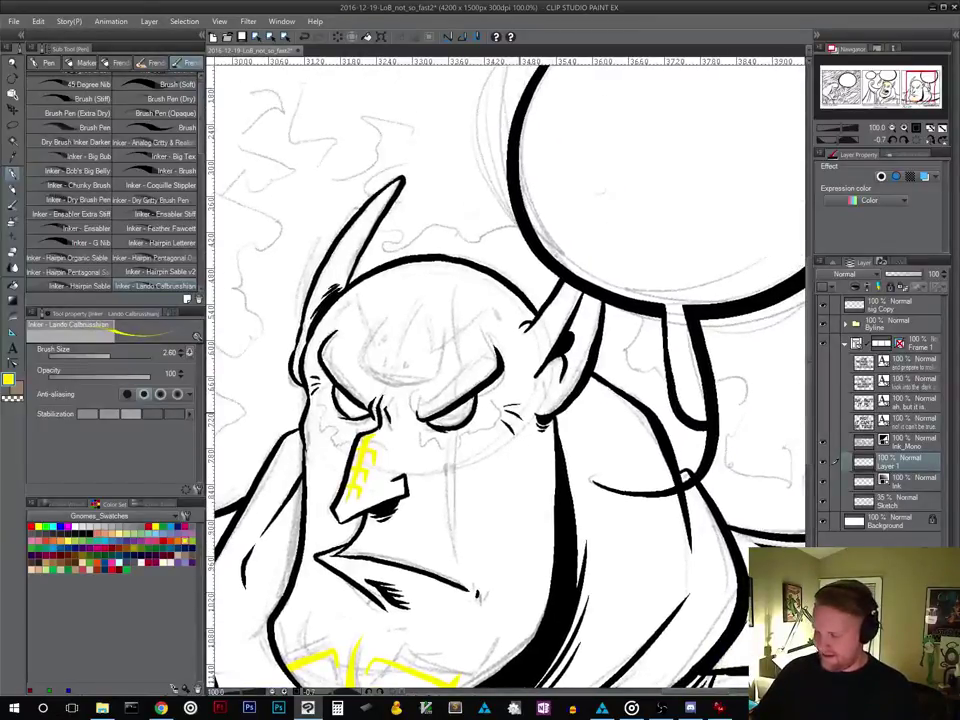
left_click_drag(386, 394, 418, 306)
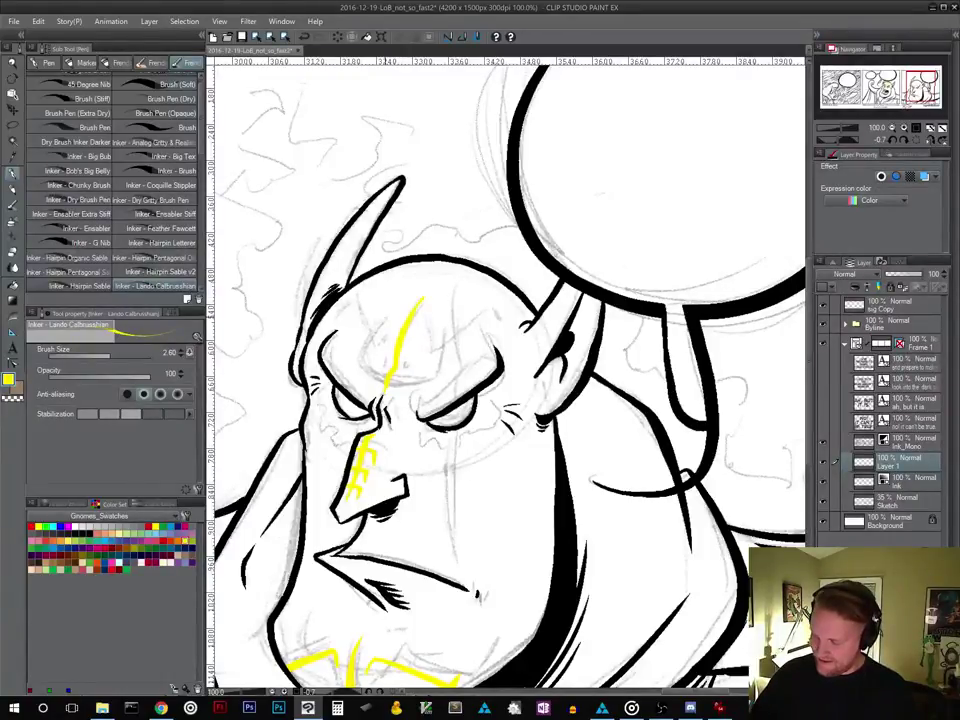
mouse_move(362, 355)
left_mouse_down()
mouse_move(366, 369)
mouse_move(394, 383)
mouse_move(436, 383)
left_mouse_up()
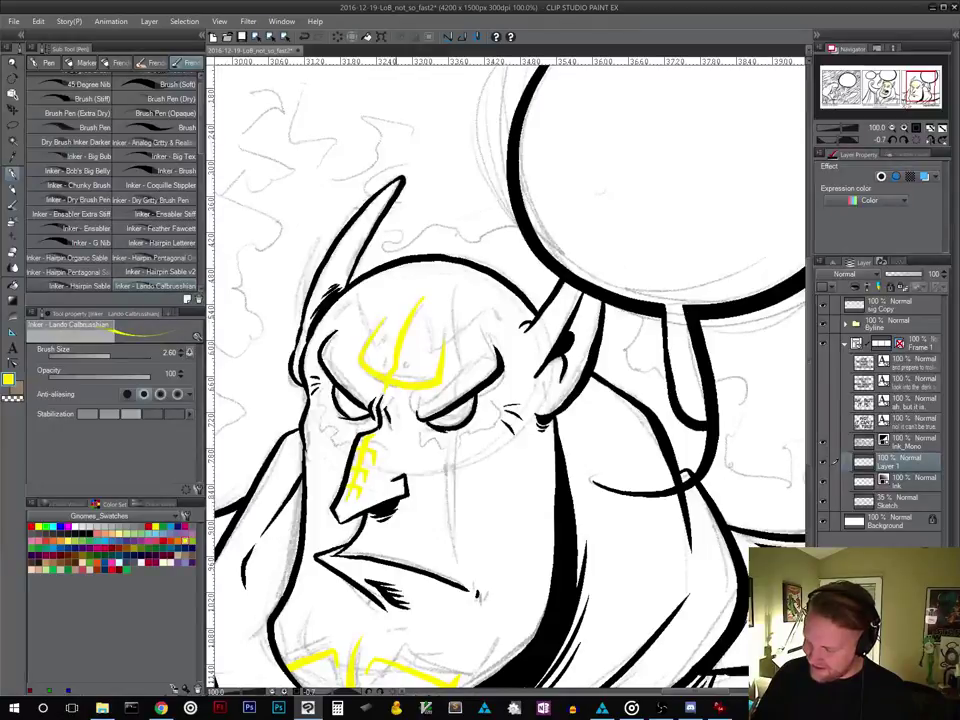
mouse_move(379, 344)
left_mouse_down()
mouse_move(355, 295)
mouse_move(343, 310)
left_mouse_up()
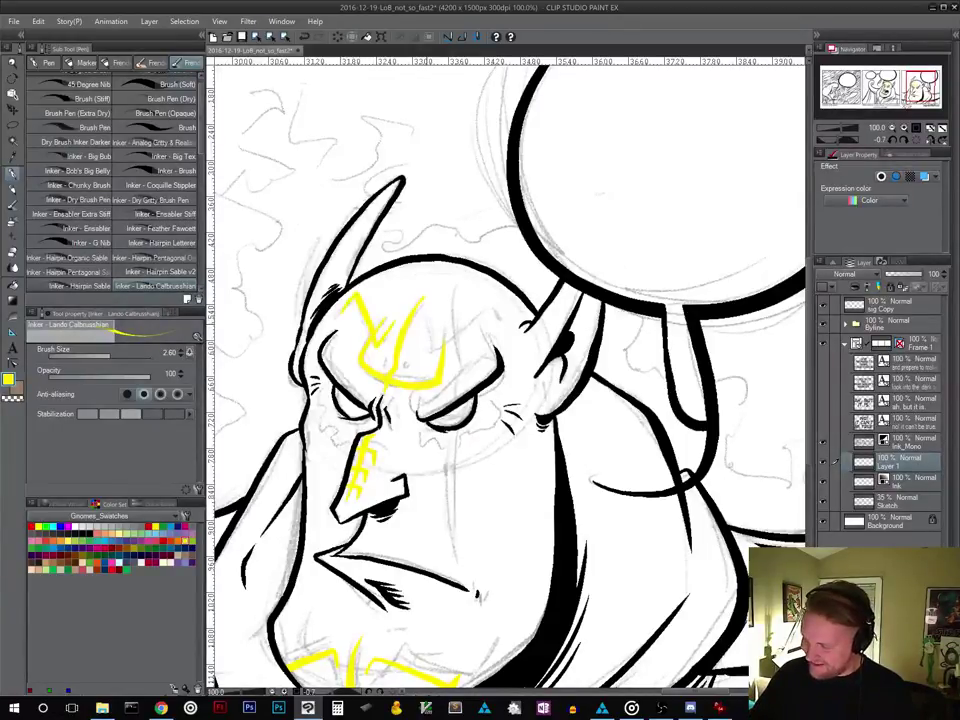
mouse_move(434, 352)
left_mouse_down()
mouse_move(486, 309)
mouse_move(499, 323)
left_mouse_up()
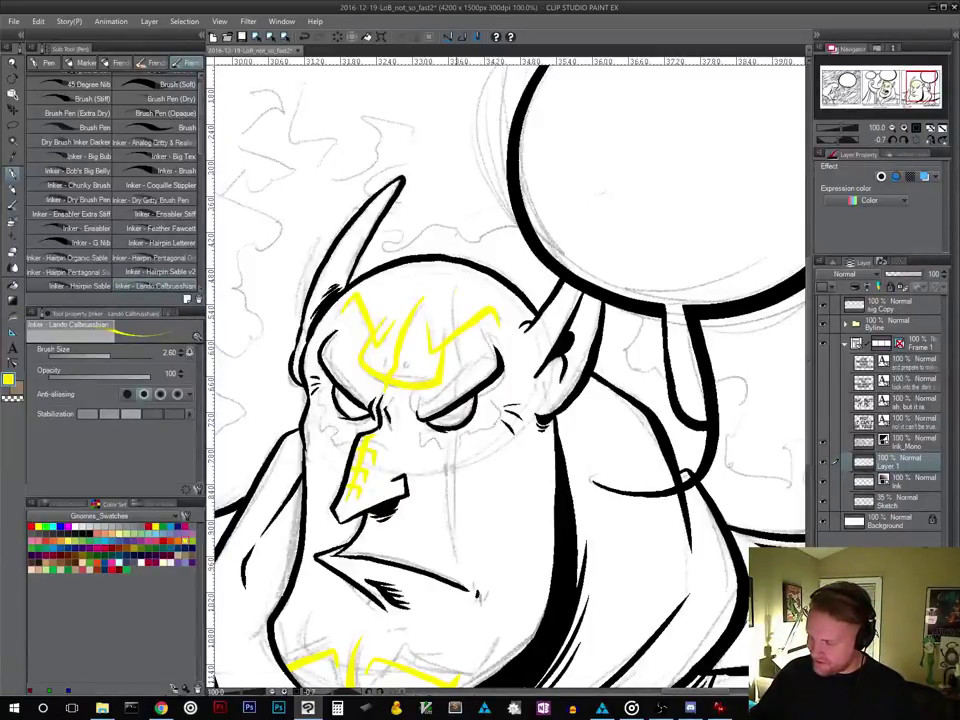
mouse_move(454, 292)
left_mouse_down()
mouse_move(470, 329)
mouse_move(456, 396)
left_mouse_up()
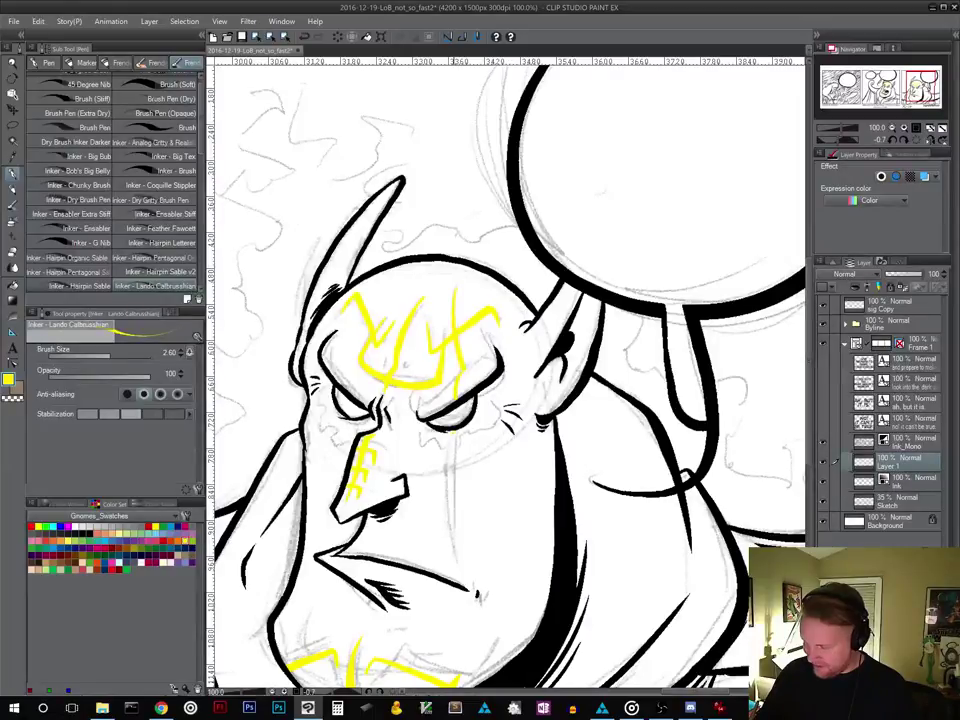
left_click_drag(450, 432, 455, 550)
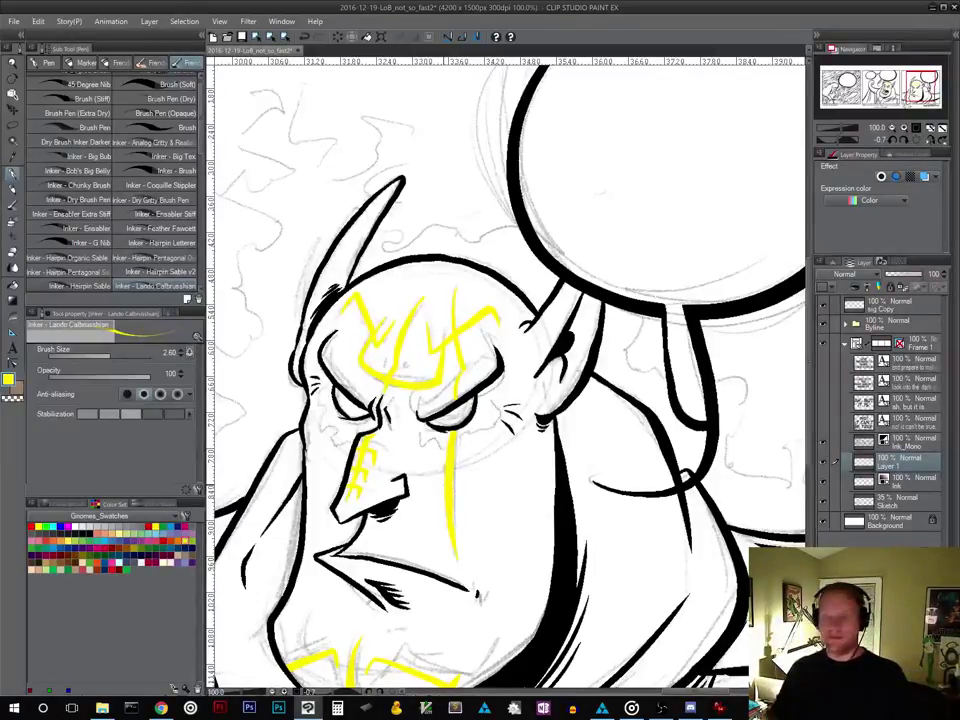
Review the third-panel man's yellow face markings and reset the canvas rotation to 0
left_click_drag(628, 553, 686, 426)
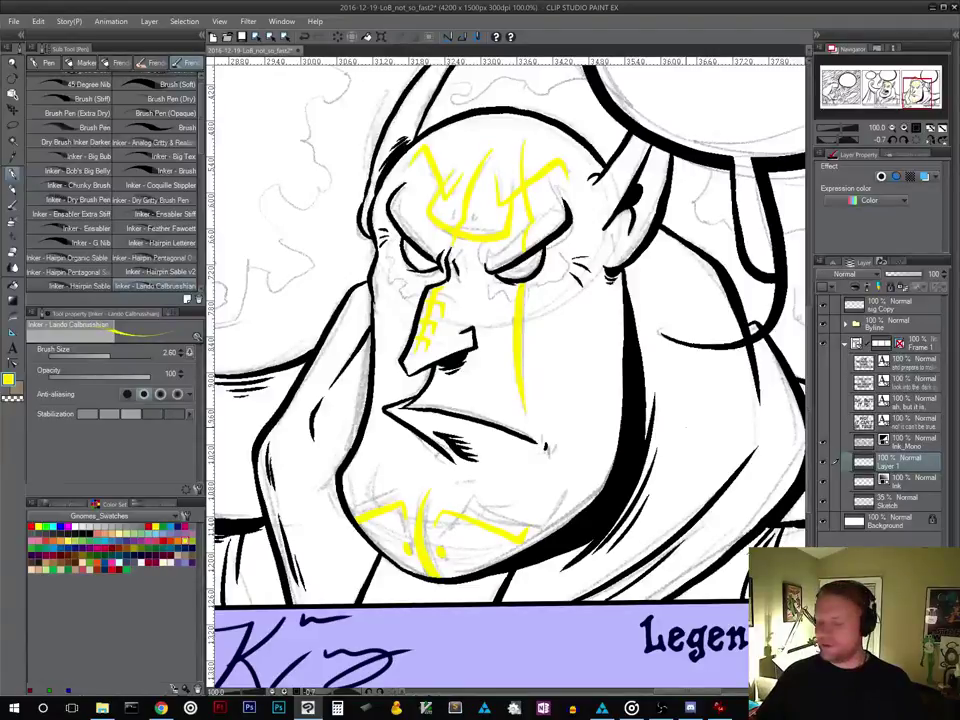
mouse_move(559, 370)
left_mouse_down()
mouse_move(563, 400)
mouse_move(564, 363)
left_mouse_up()
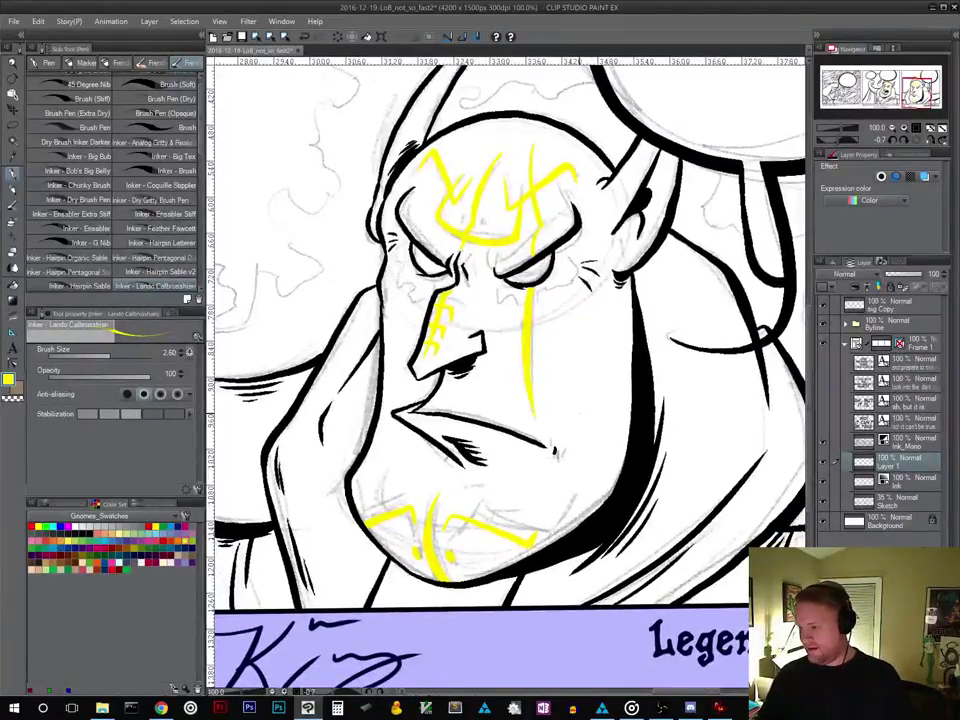
mouse_move(610, 381)
left_mouse_down()
mouse_move(524, 458)
mouse_move(549, 543)
left_mouse_up()
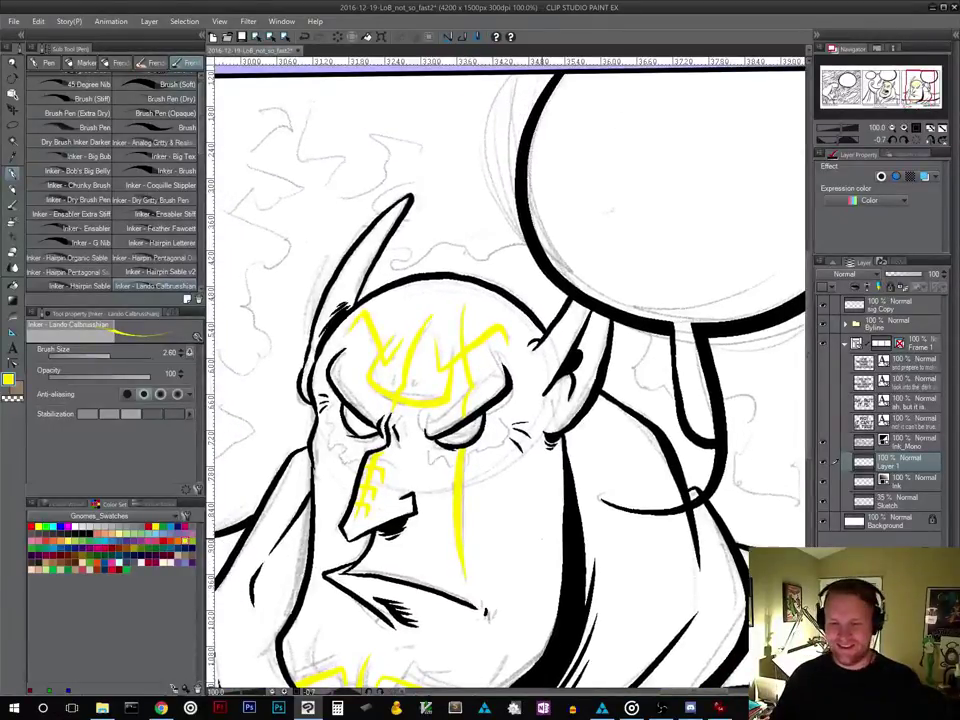
left_click_drag(362, 399, 447, 263)
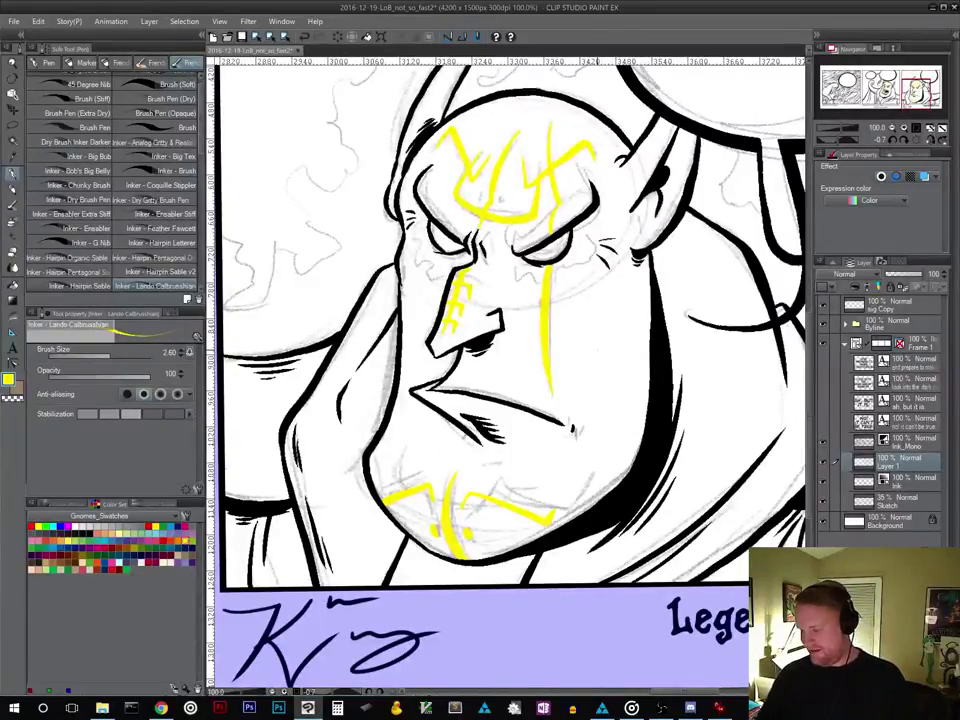
left_click_drag(593, 409, 597, 427)
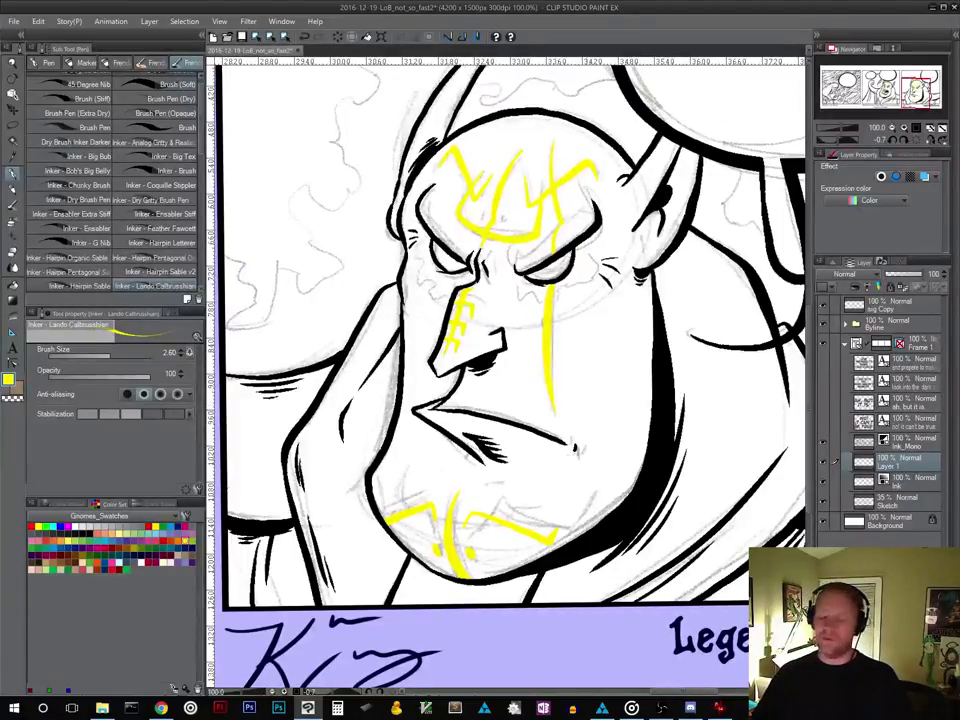
left_click_drag(580, 410, 594, 446)
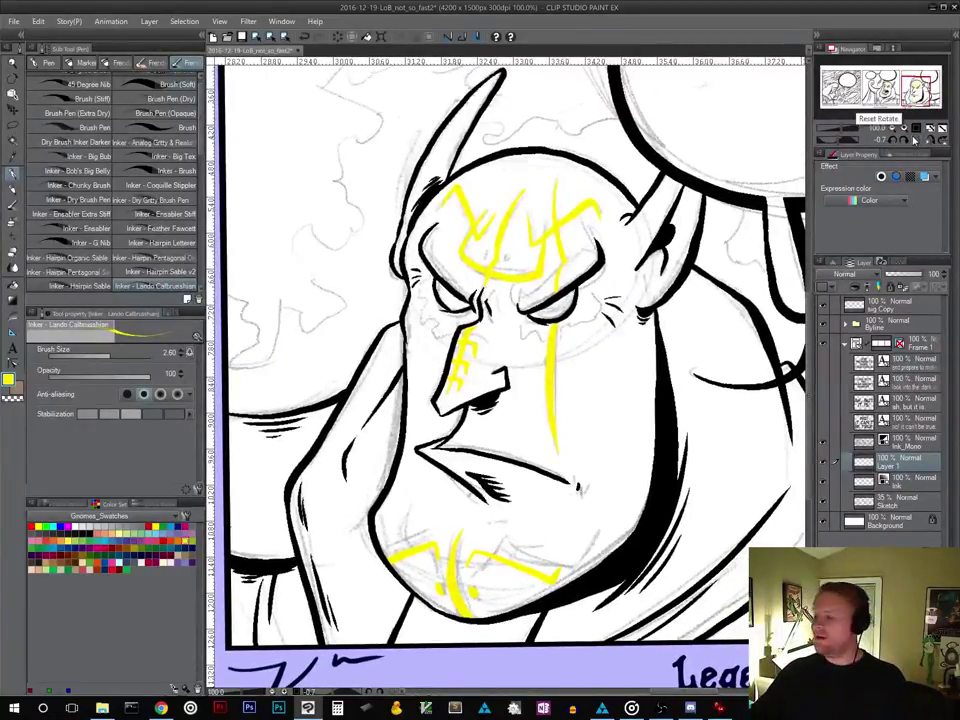
left_click(918, 143)
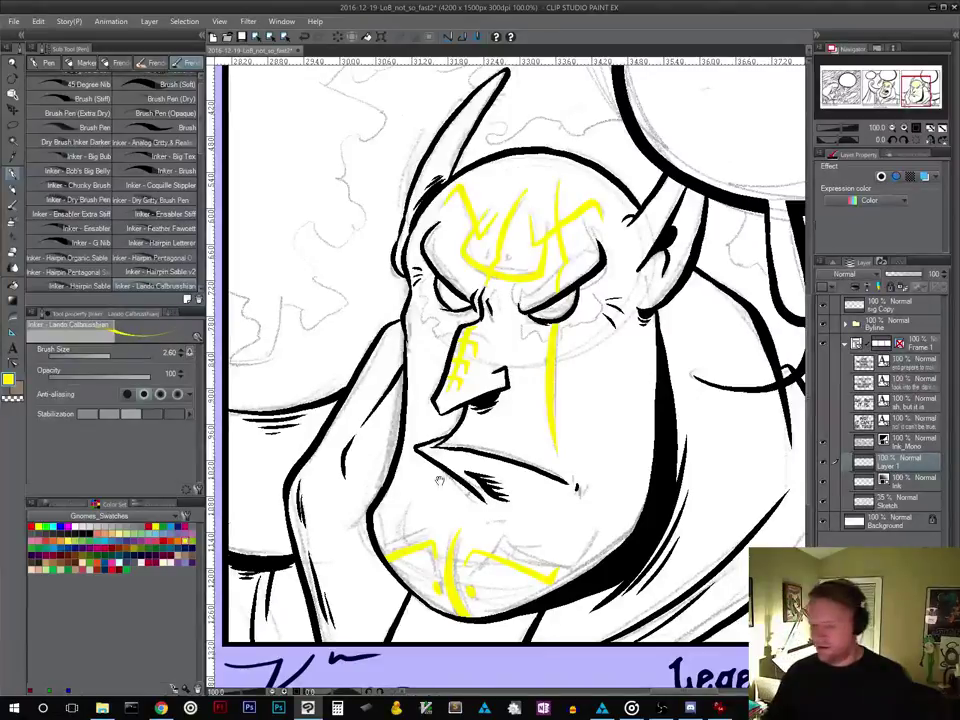
Compare the face markings in the second and third panels, and examine the whole strip at 25% zoom
left_click_drag(418, 493, 733, 517)
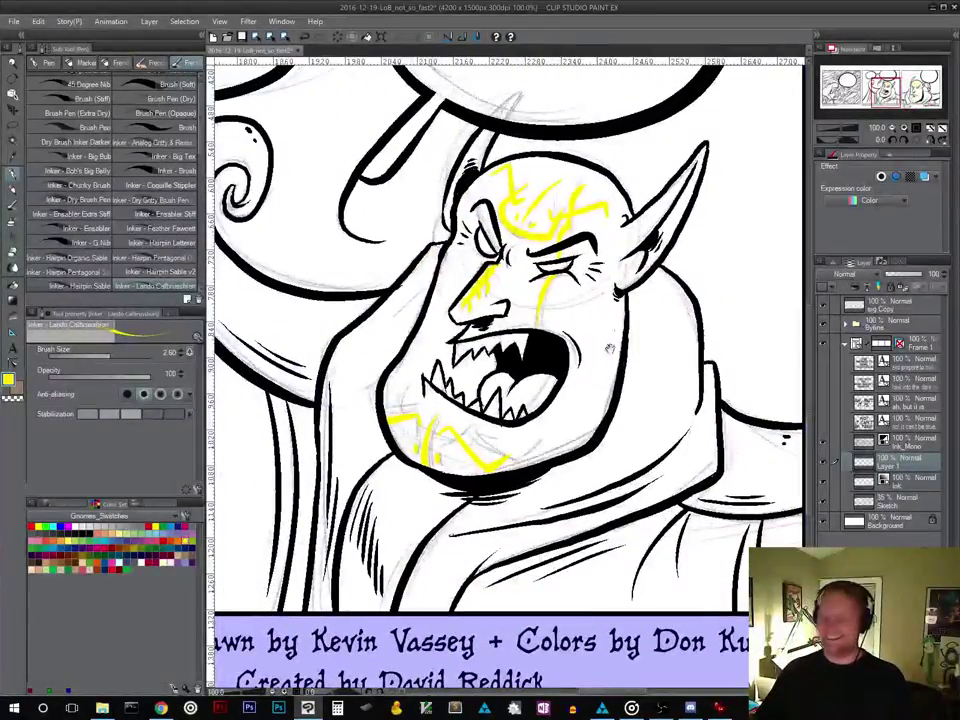
left_click_drag(627, 368, 402, 507)
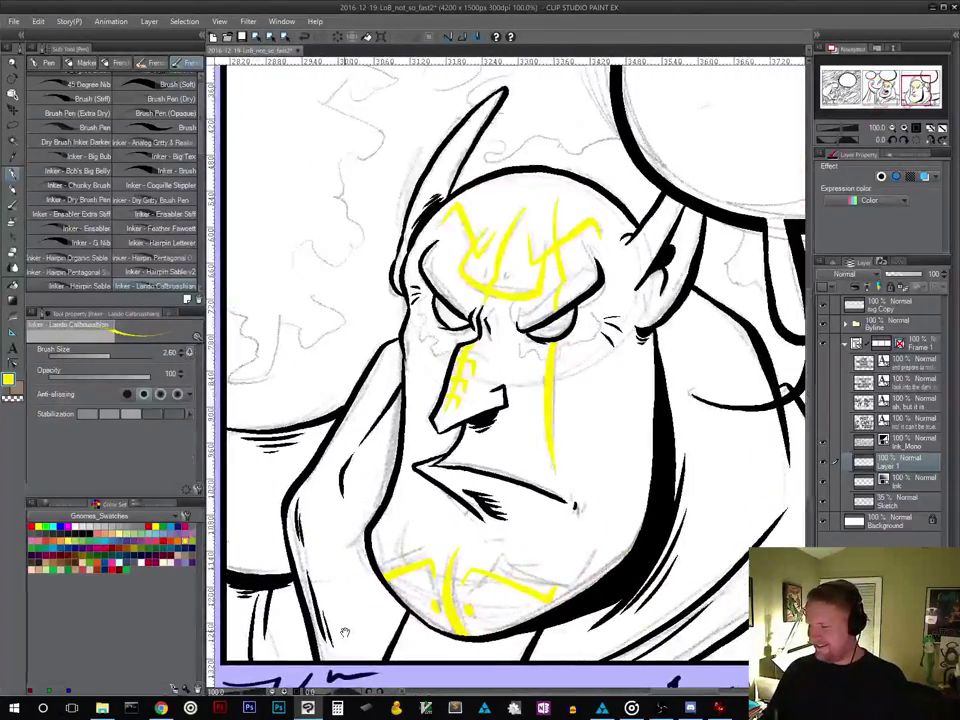
left_click_drag(562, 500, 590, 525)
left_click_drag(448, 553, 666, 533)
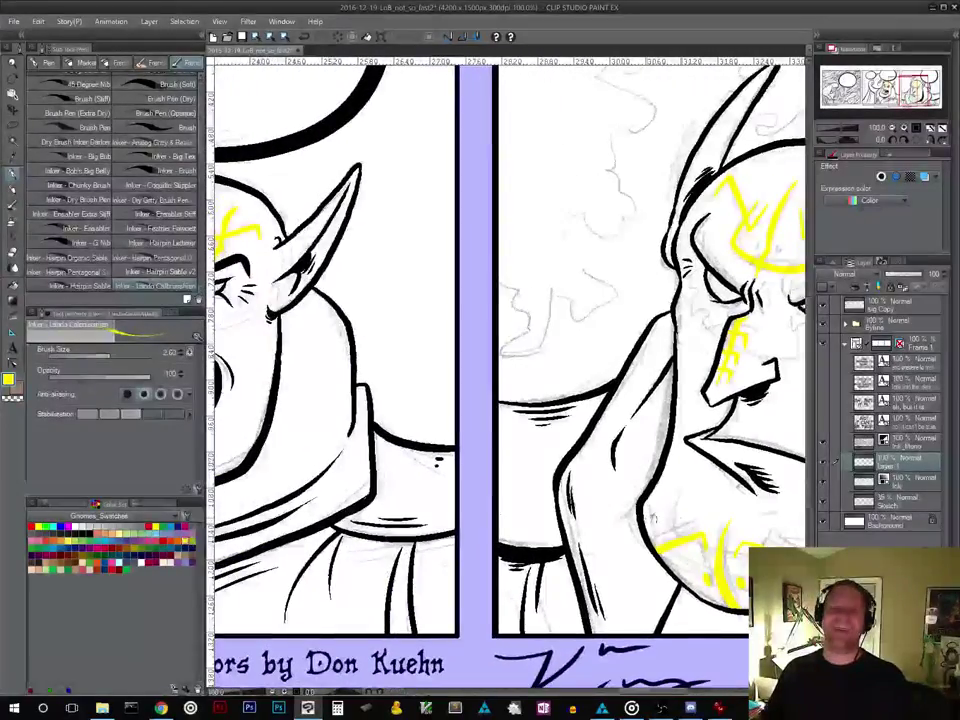
left_click_drag(302, 462, 684, 434)
left_click_drag(360, 453, 704, 472)
left_click_drag(541, 405, 663, 414)
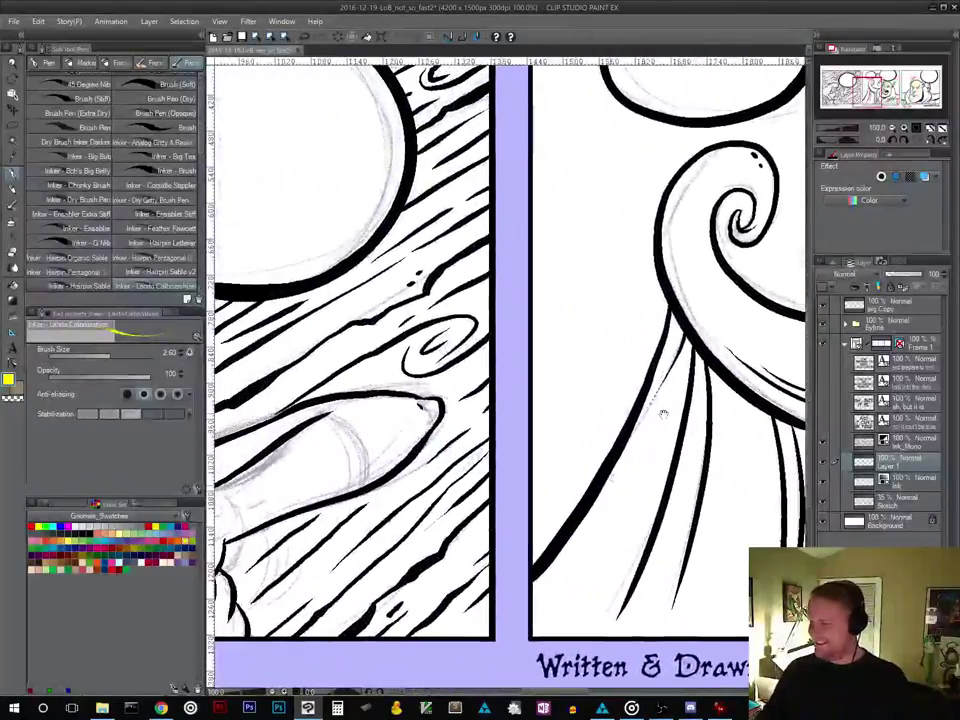
left_click(892, 128)
left_click(892, 128)
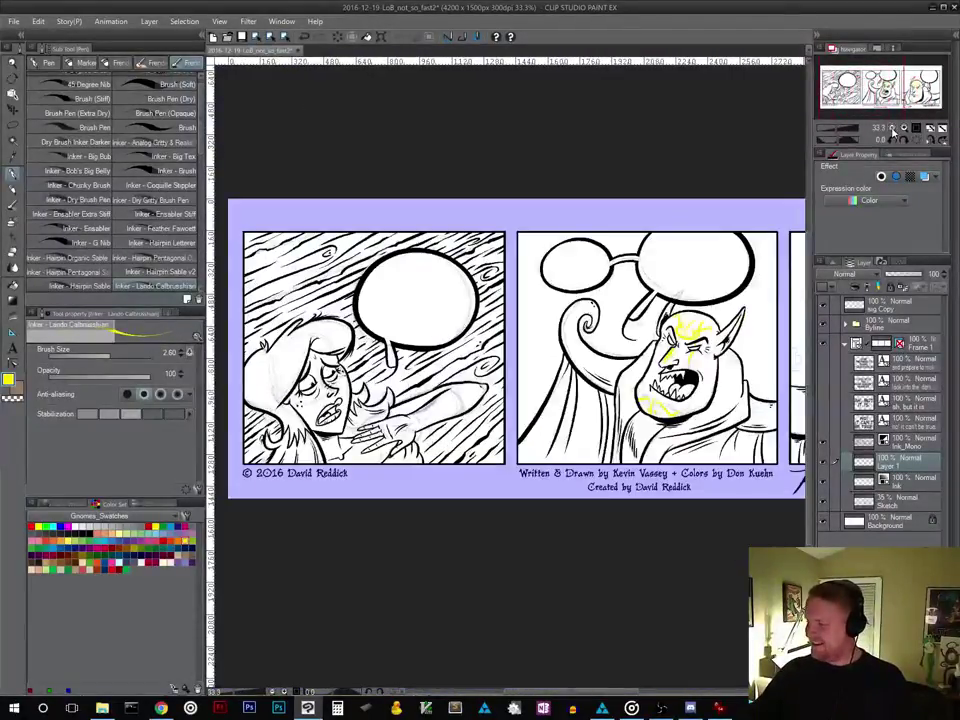
left_click(892, 128)
left_click_drag(627, 414, 543, 420)
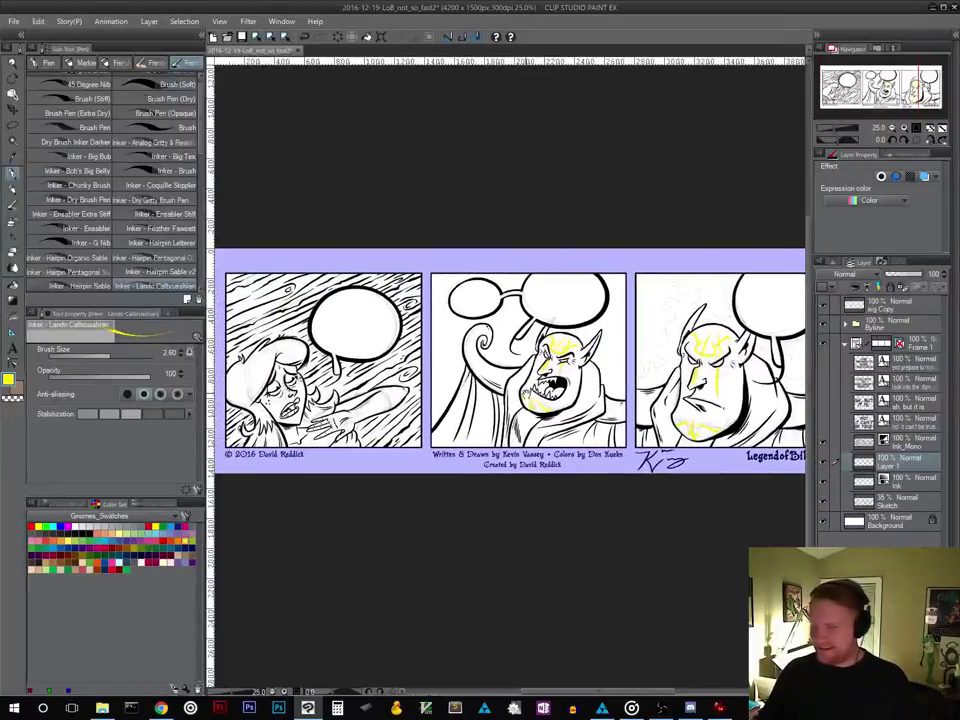
Save the comic file and rename the layer holding the yellow face markings as Tats
left_click(242, 38)
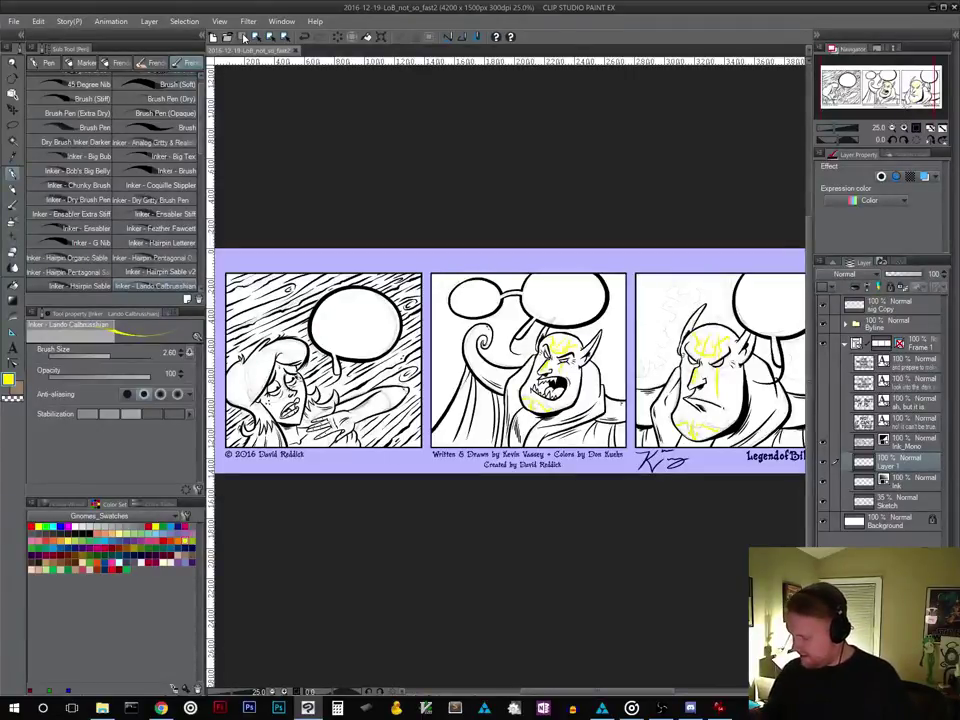
double_click(894, 464)
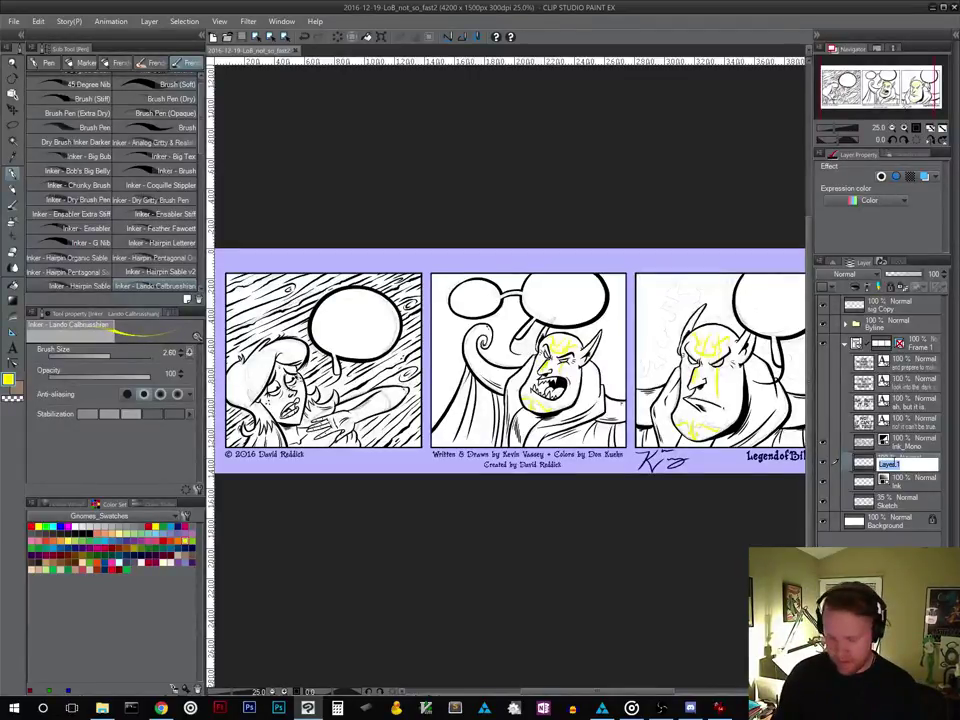
type("Tox")
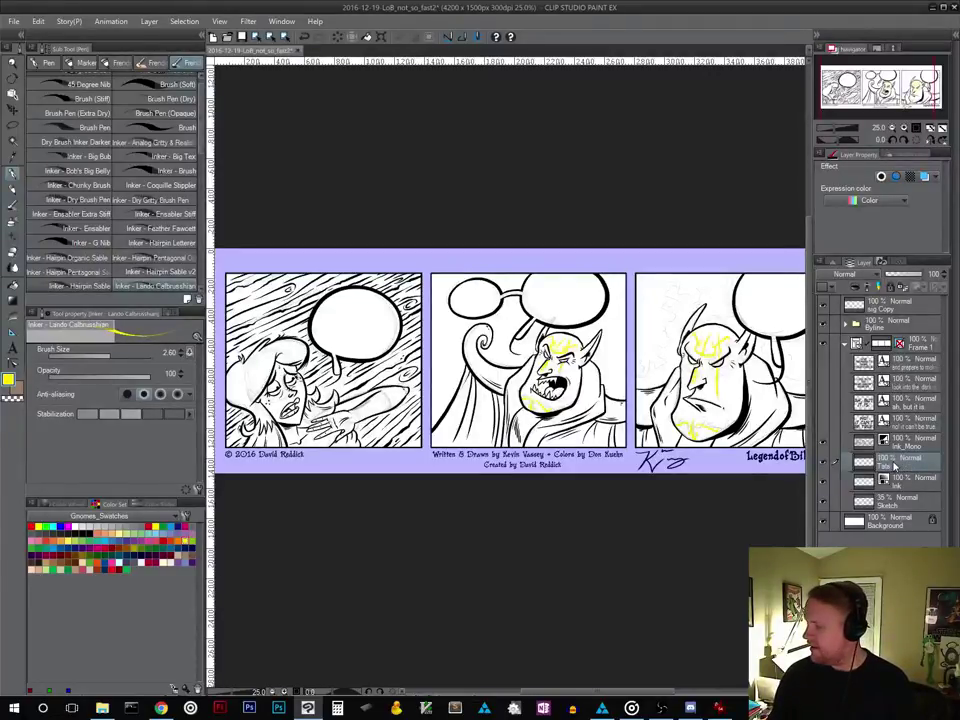
key("Return")
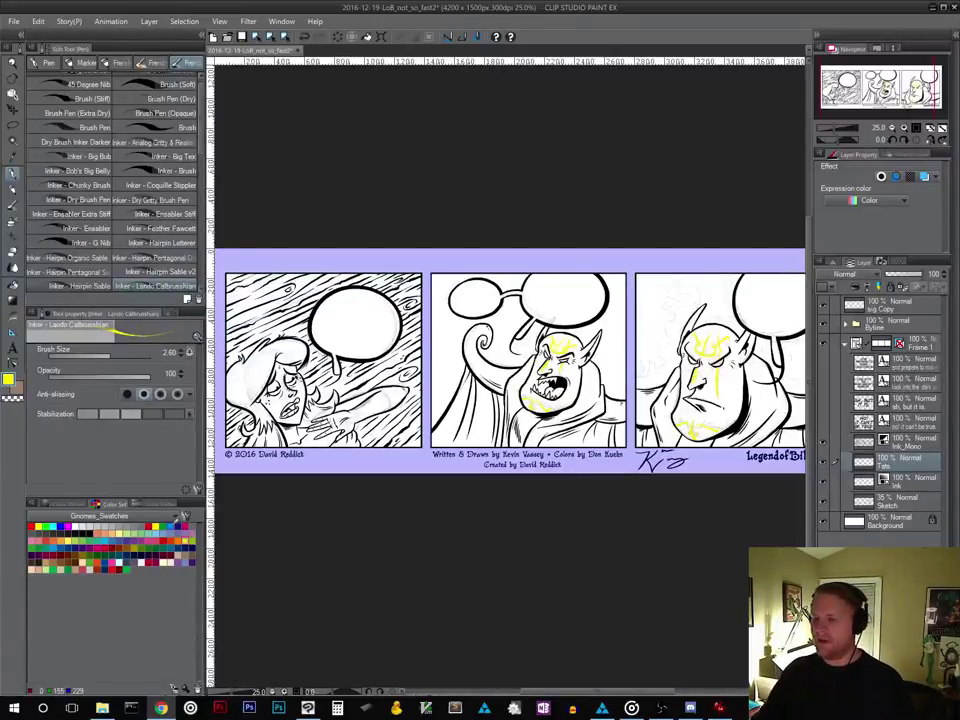
Create a new layer directly above the Tats layer and name it Flats
left_click(563, 11)
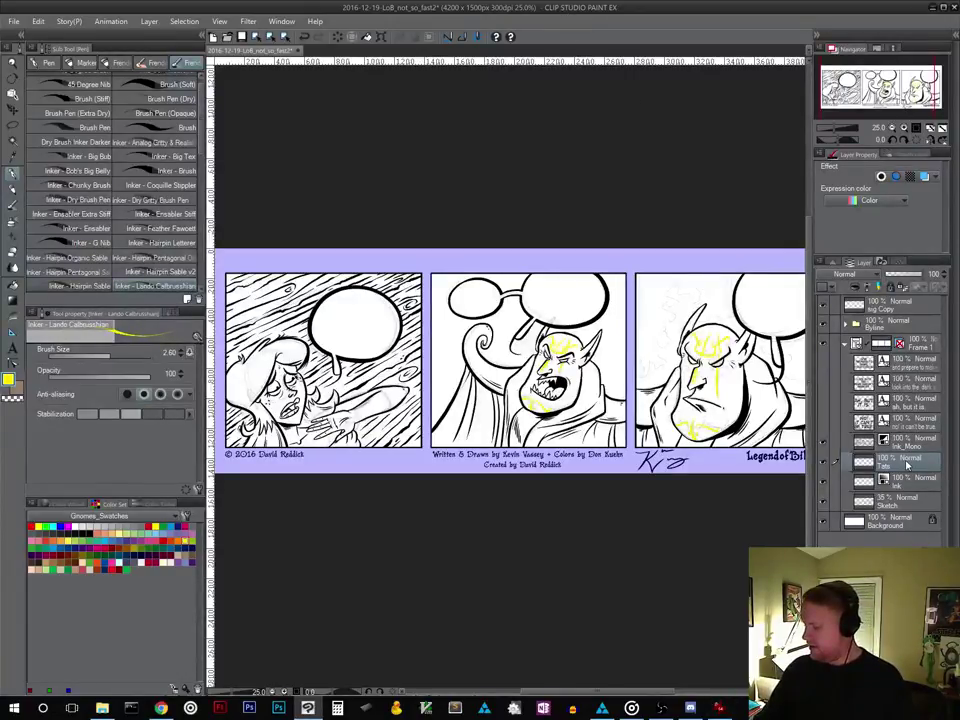
key("ctrl+shift+n")
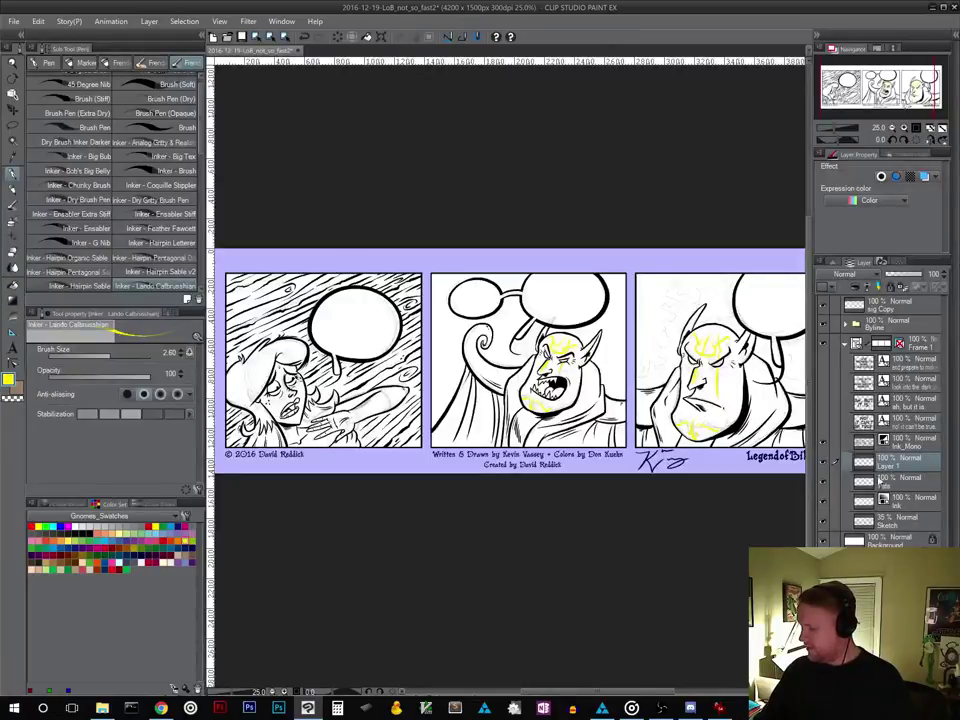
double_click(887, 466)
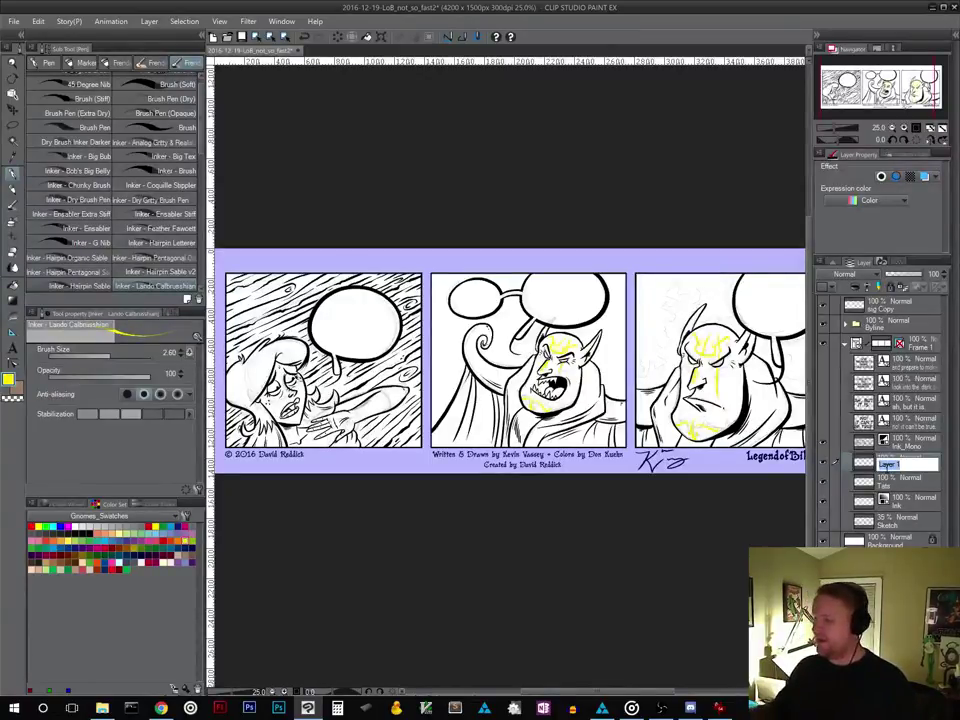
type("Fla")
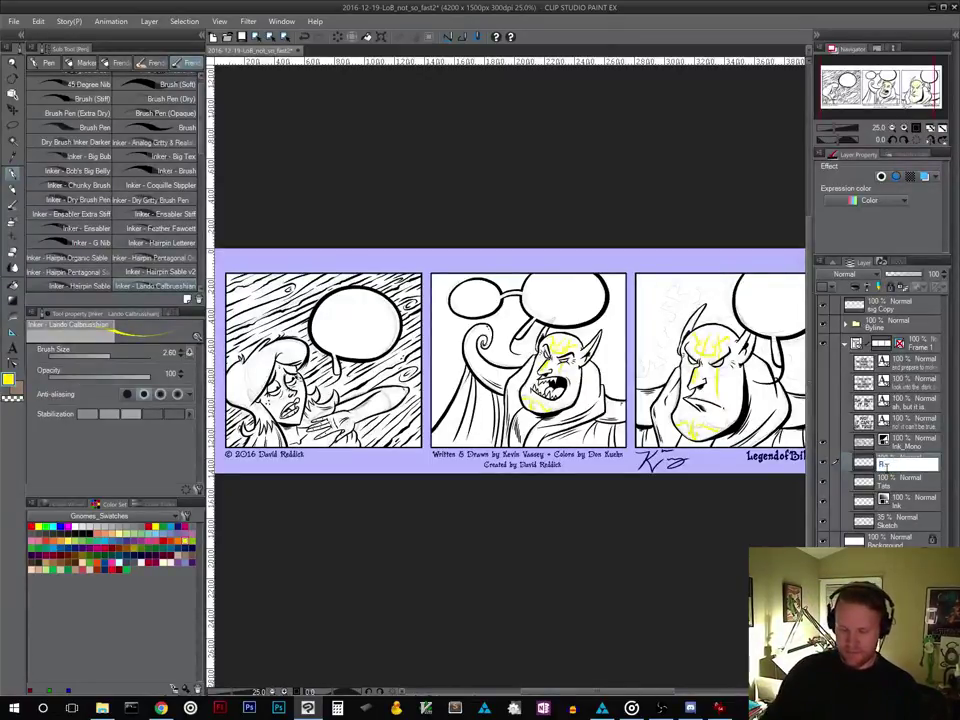
key("Return")
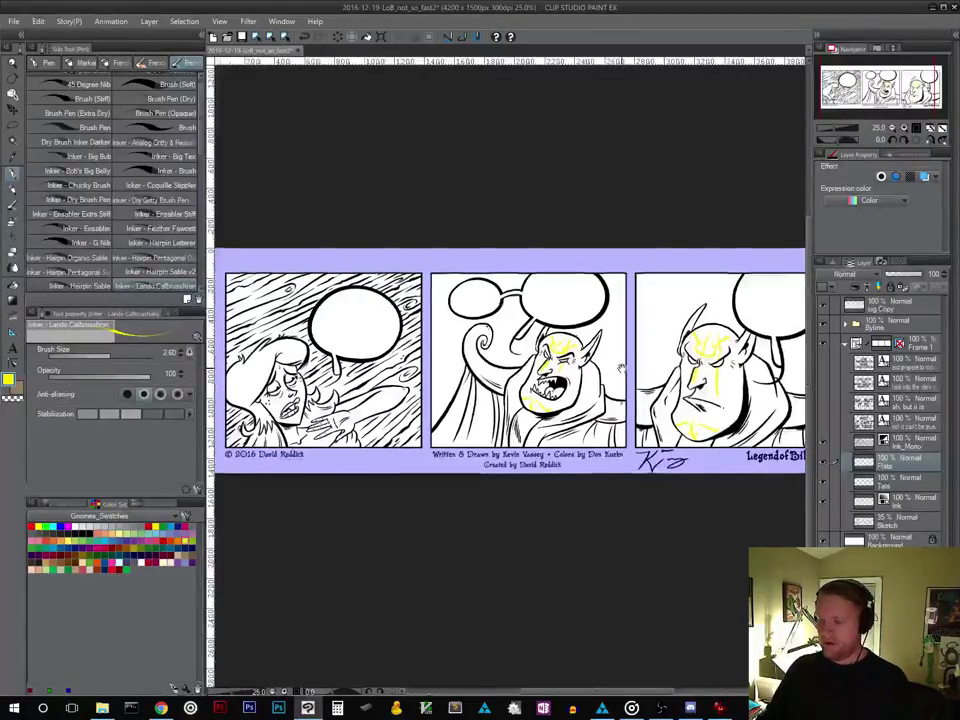
Select a rectangle slightly larger than the first panel and fill it with a greyish brown on the Flats layer
left_click_drag(622, 368, 700, 383)
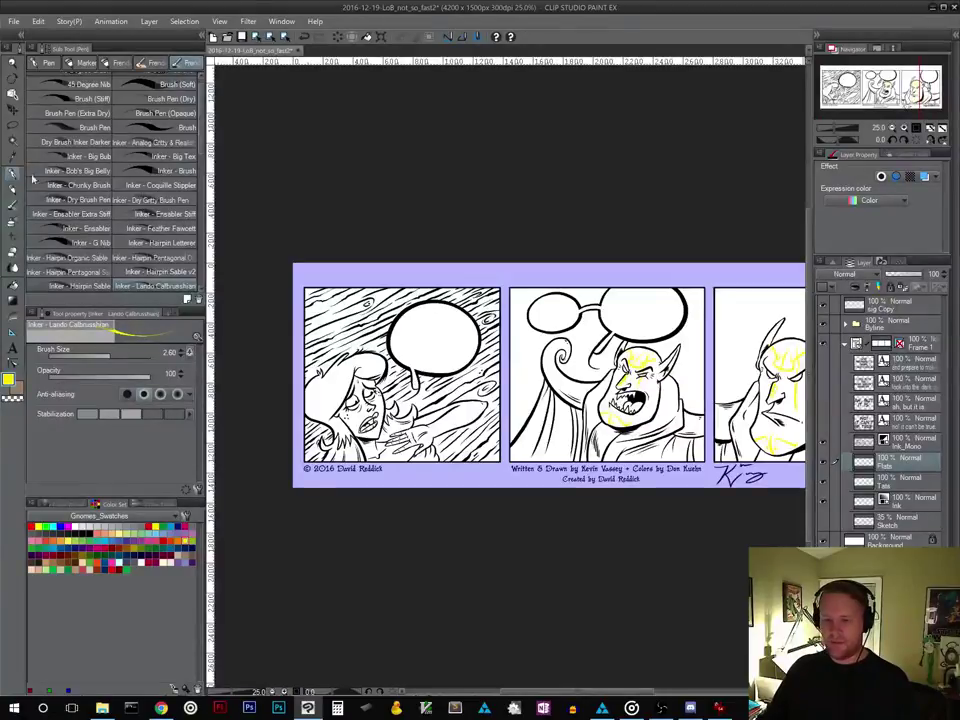
left_click(13, 126)
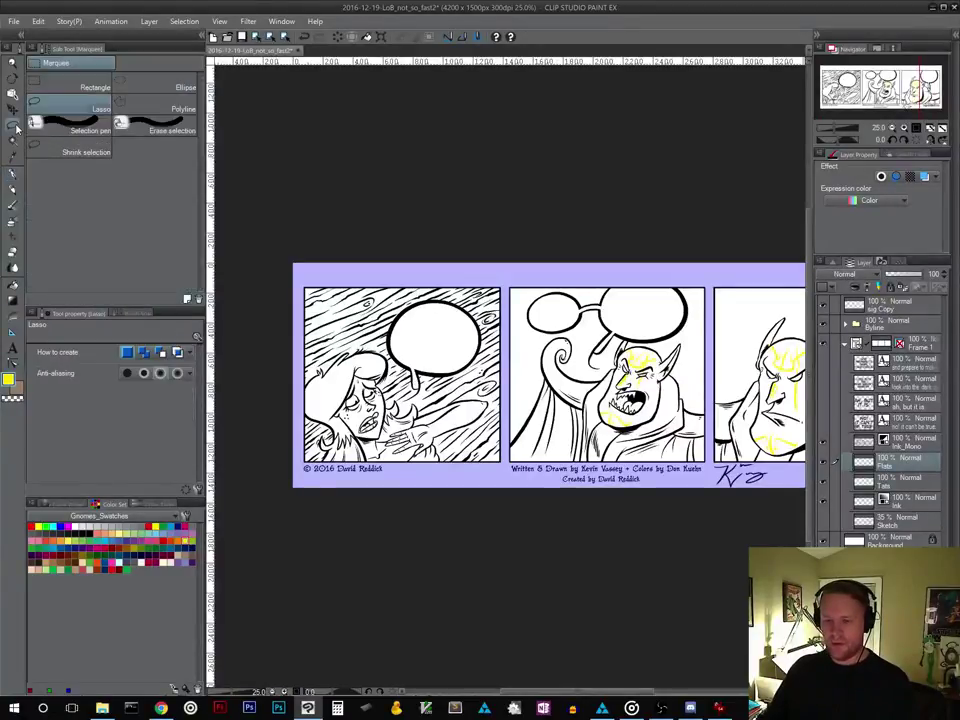
left_click(70, 86)
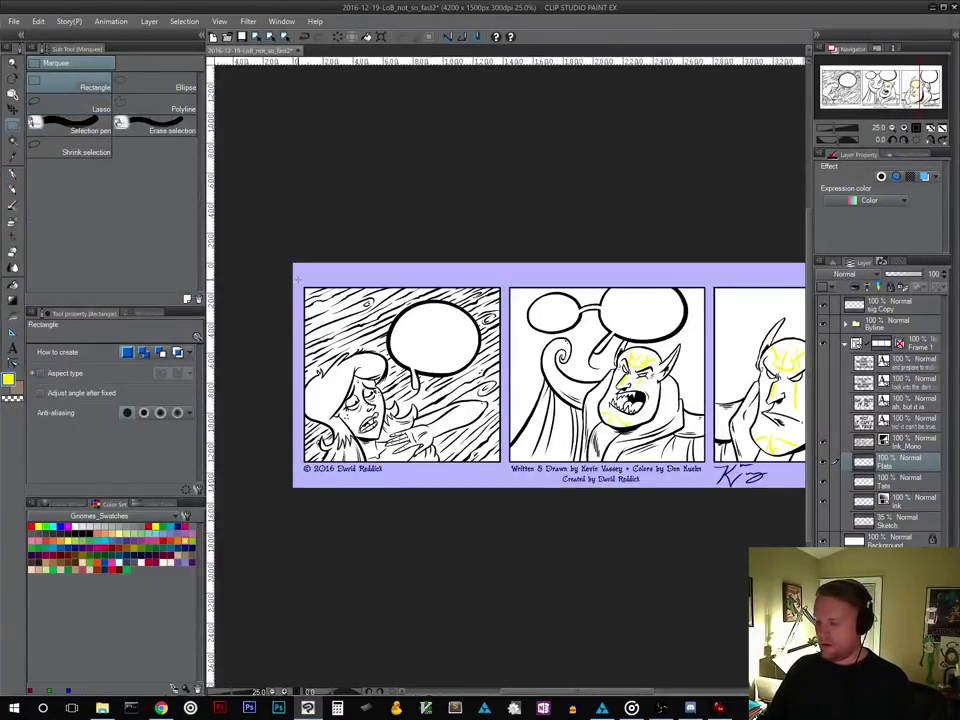
left_click_drag(298, 279, 503, 467)
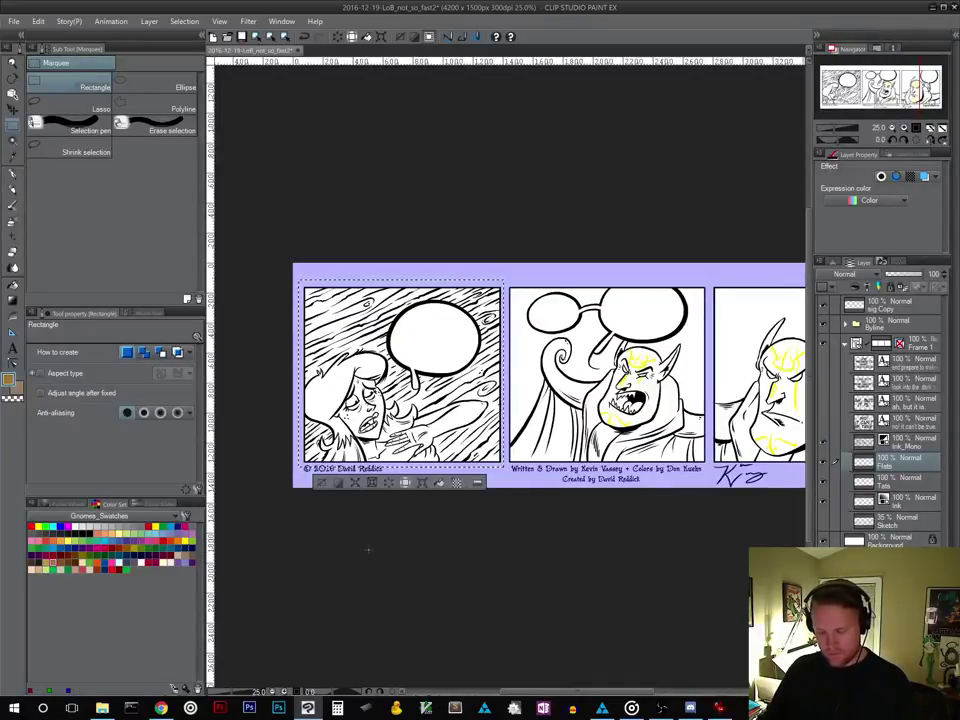
left_click(440, 483)
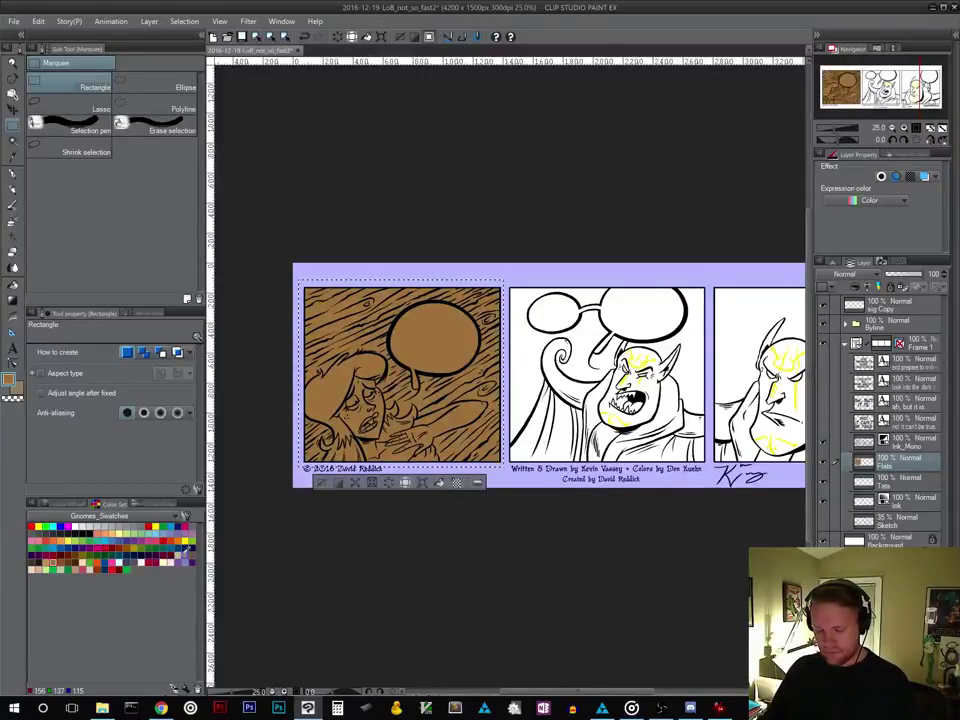
left_click(440, 484)
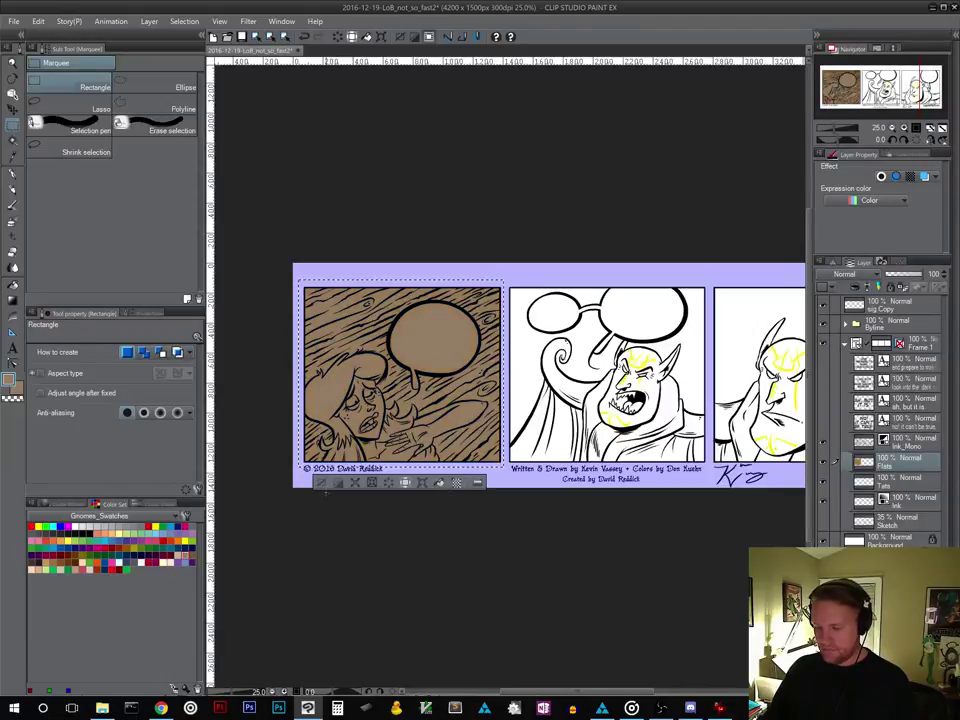
Select a rectangle slightly larger than the second and third panels together and try pale cyan and bright sky-blue fills on it
left_click_drag(568, 521, 381, 532)
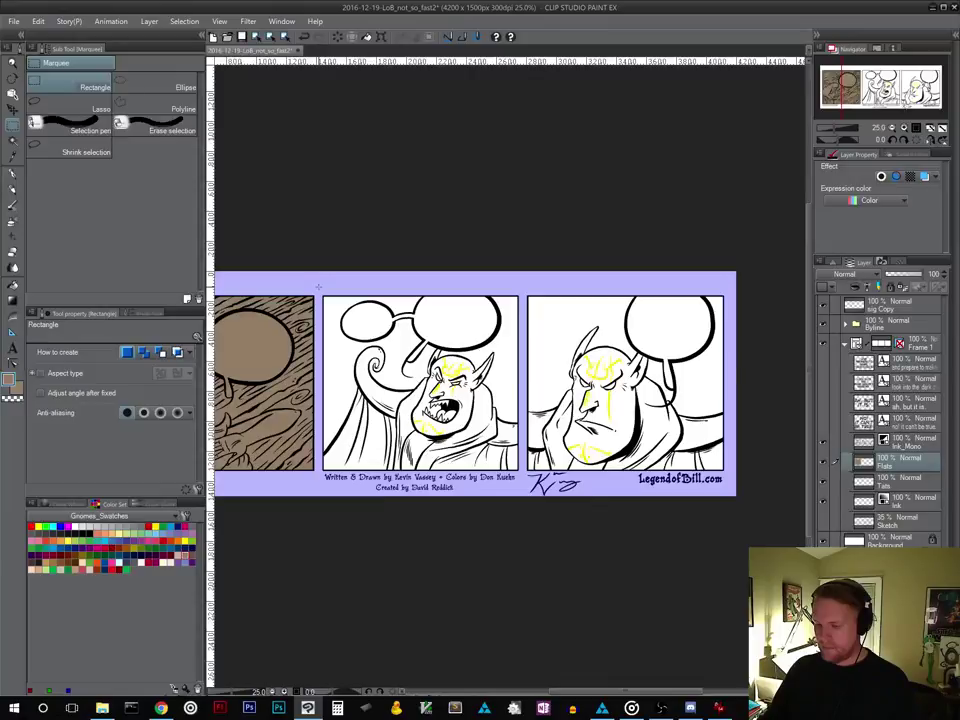
left_click_drag(319, 287, 729, 478)
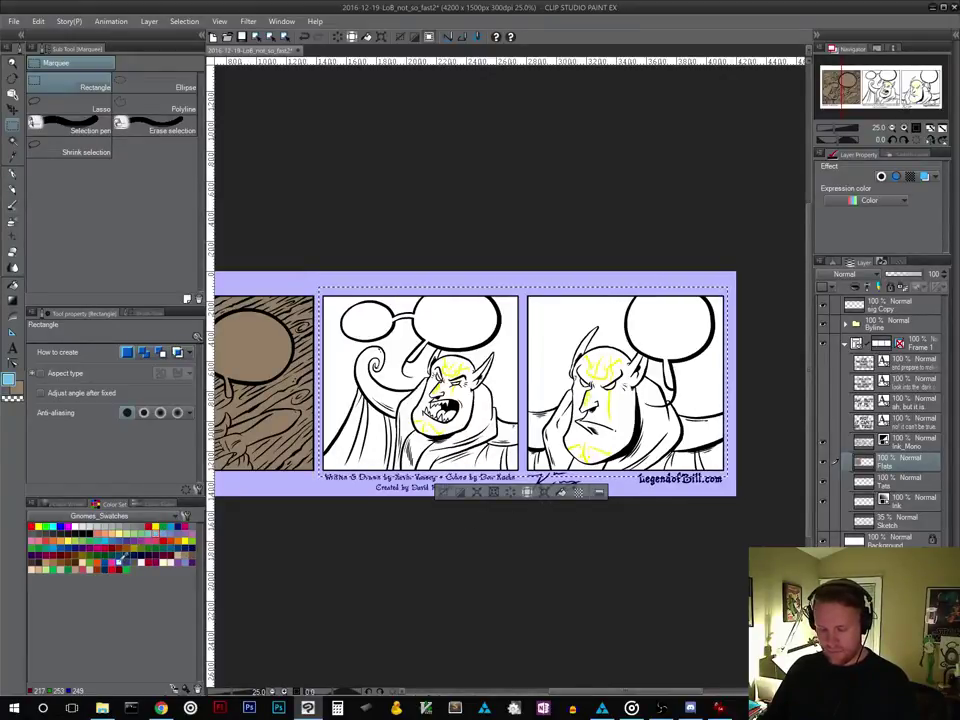
left_click(561, 494)
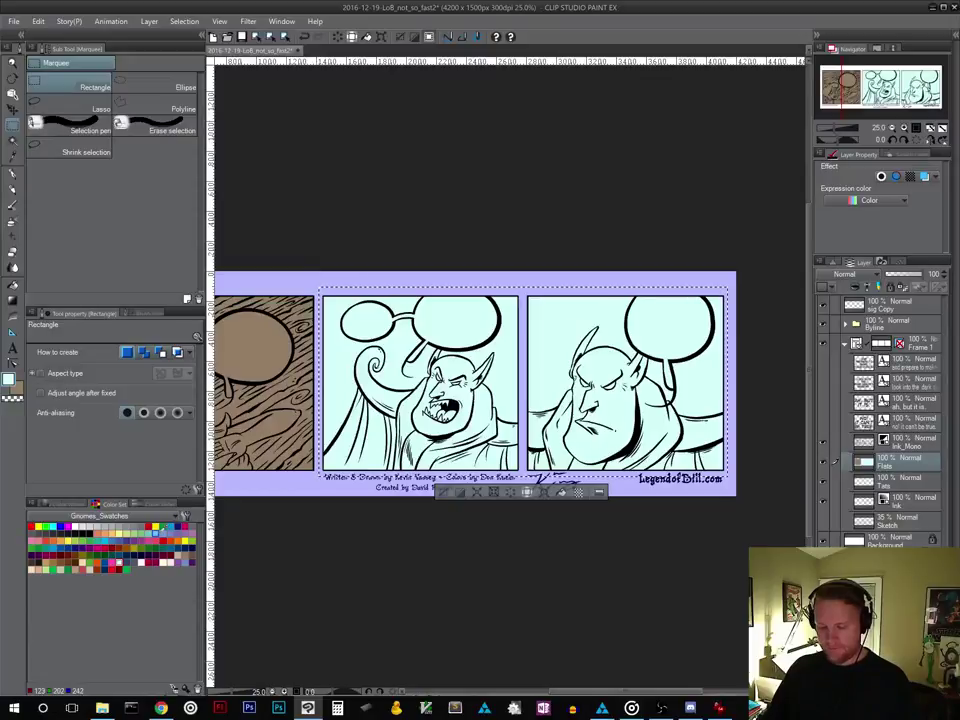
left_click(562, 494)
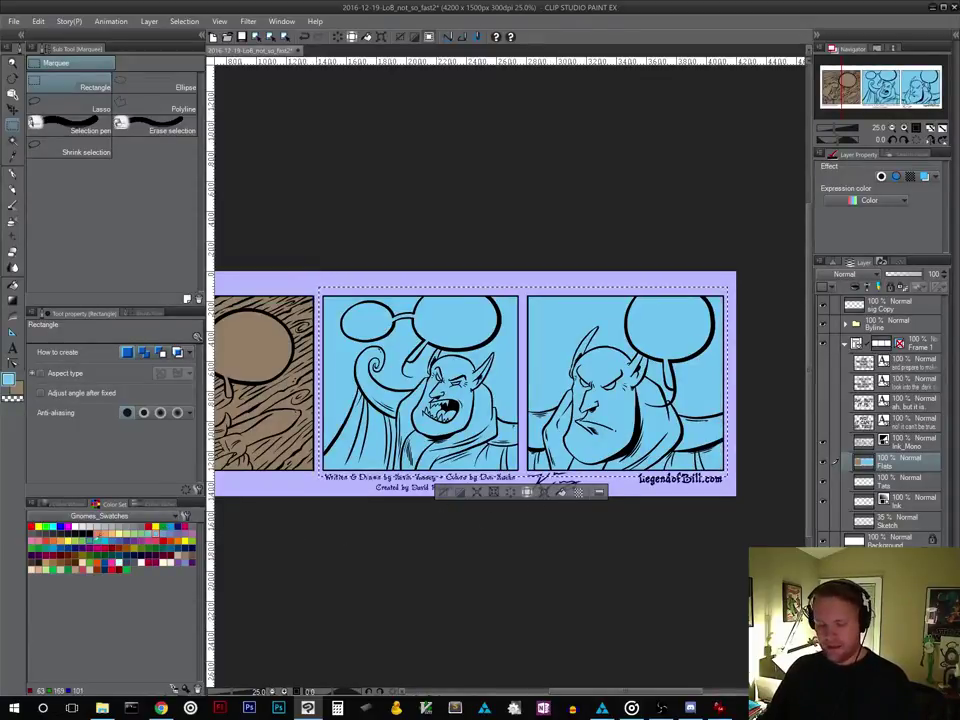
Refine the selected panels' fill to a softer, muted sky blue with hue 206, and clear the selection
left_click(56, 503)
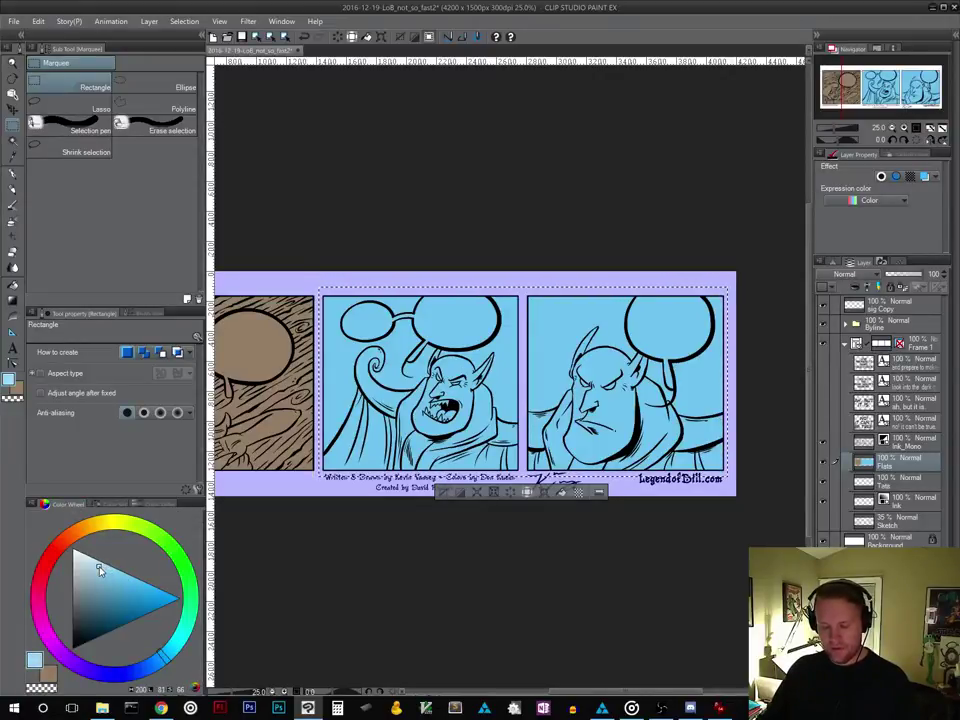
left_click(561, 494)
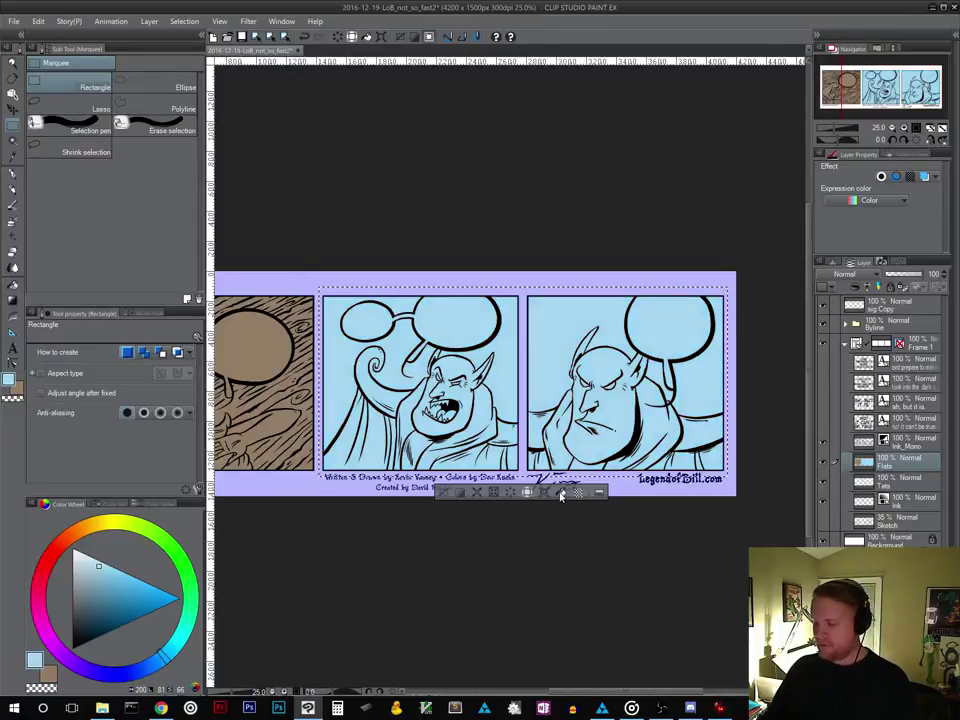
left_click_drag(99, 567, 105, 570)
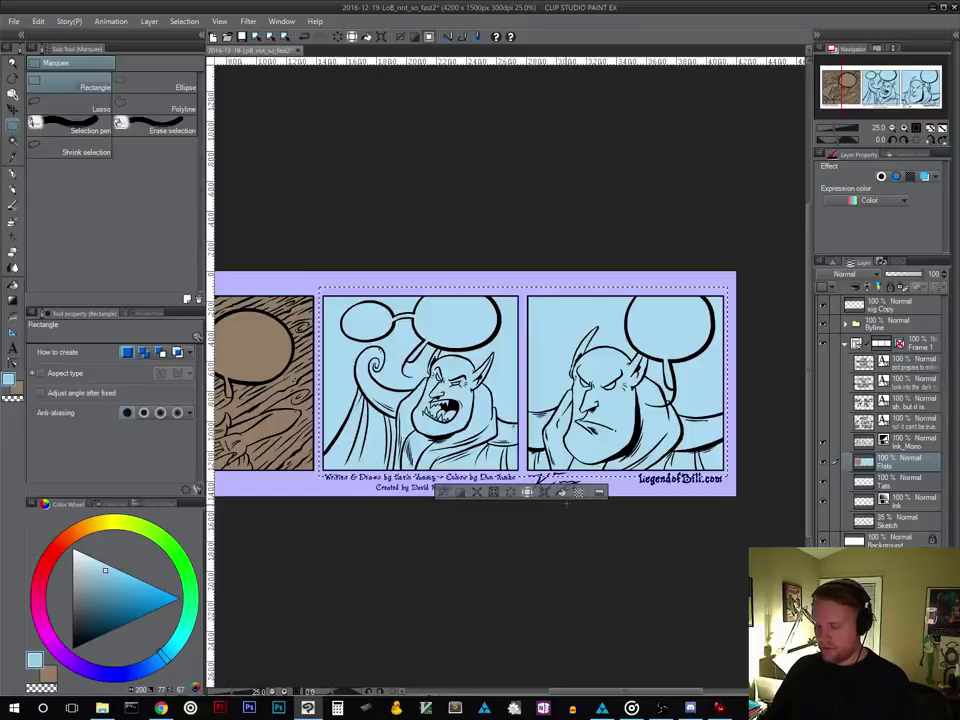
left_click(107, 579)
left_click_drag(107, 579, 108, 575)
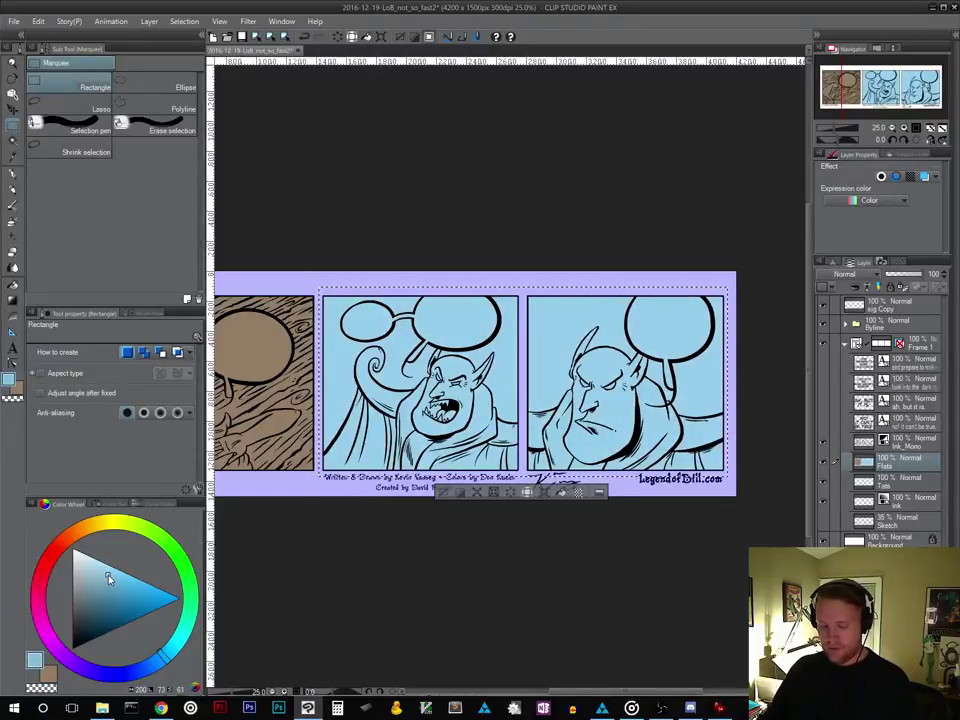
left_click(163, 662)
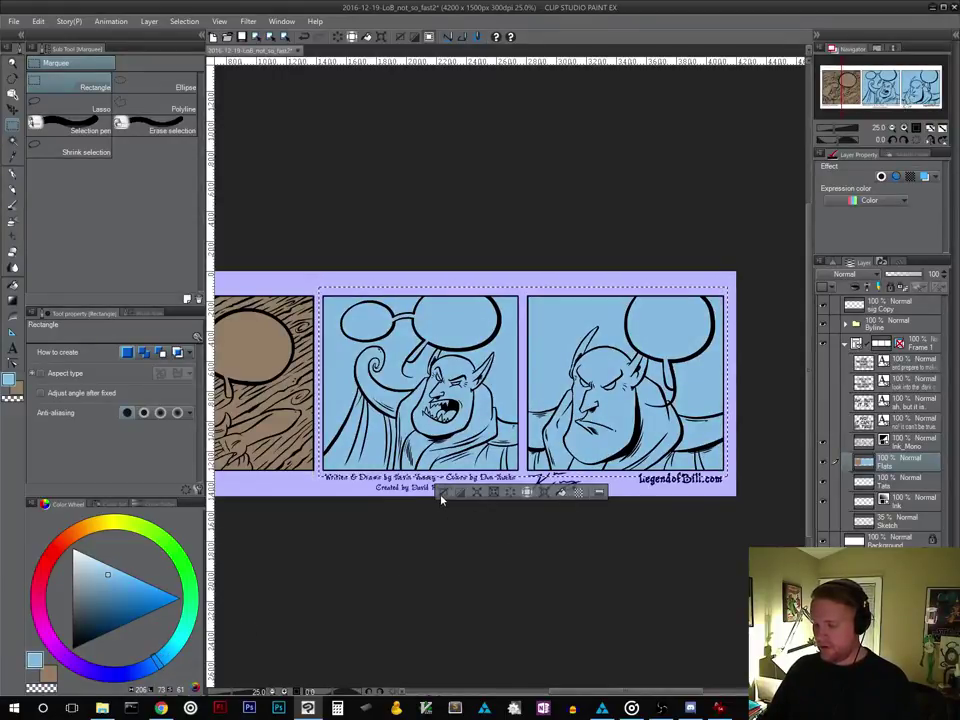
left_click(445, 493)
Fill the speech balloons in all three panels and the woman's eyes in the first panel with white
left_click_drag(364, 574, 446, 527)
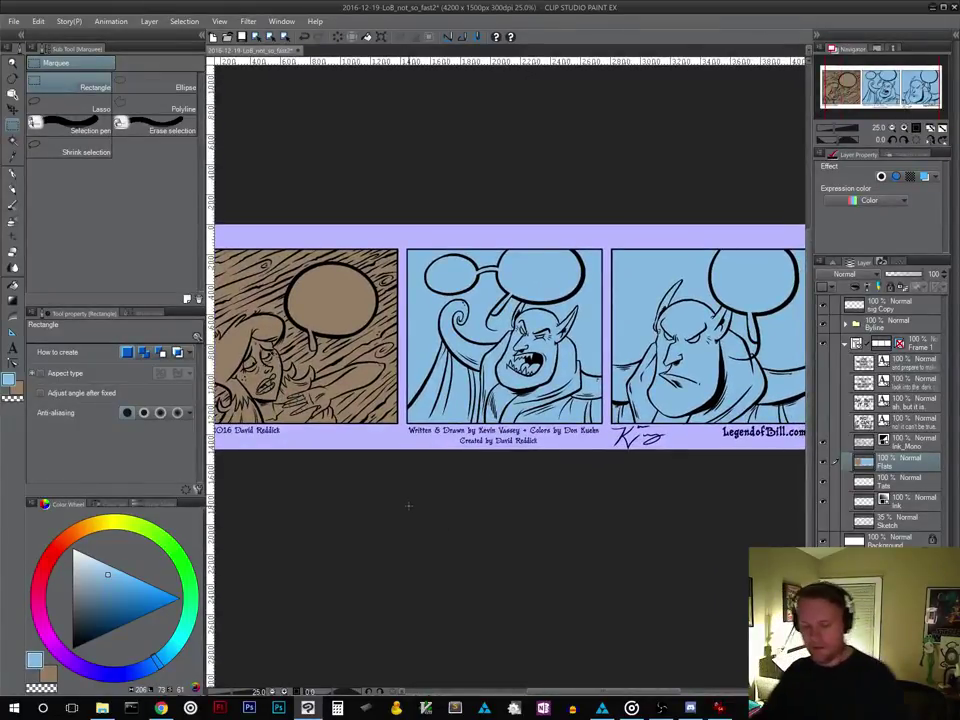
left_click(110, 503)
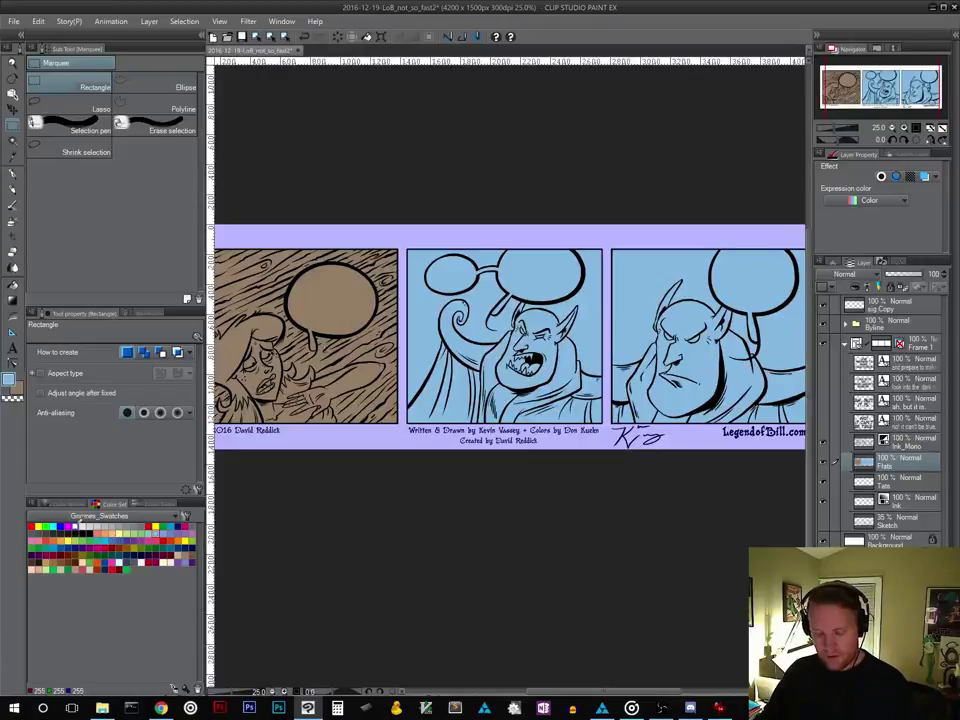
left_click(75, 525)
left_click(12, 286)
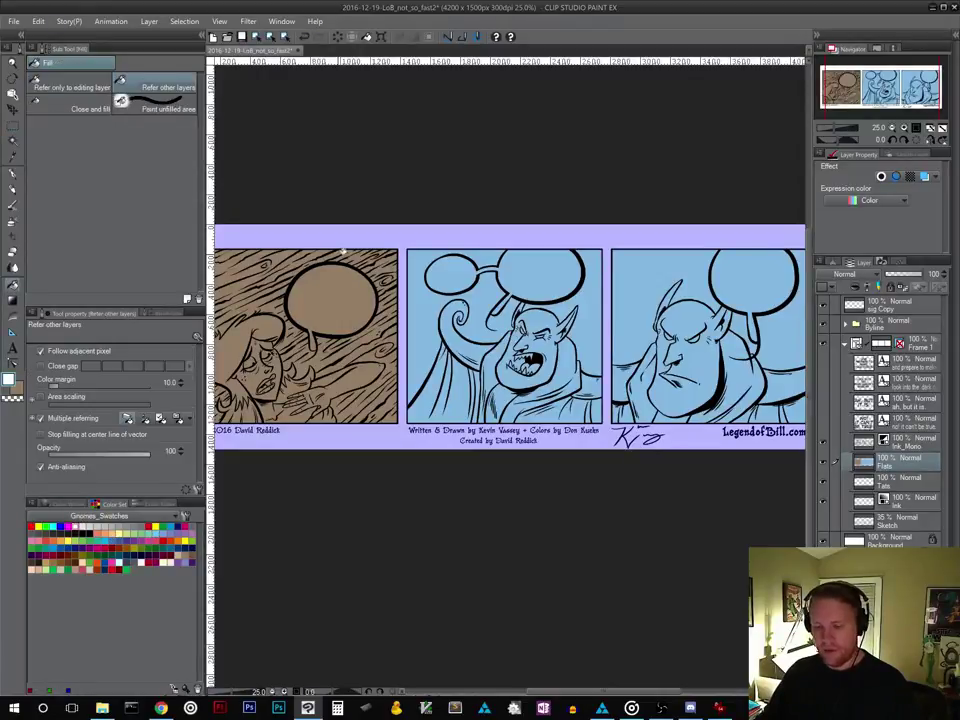
left_click(340, 315)
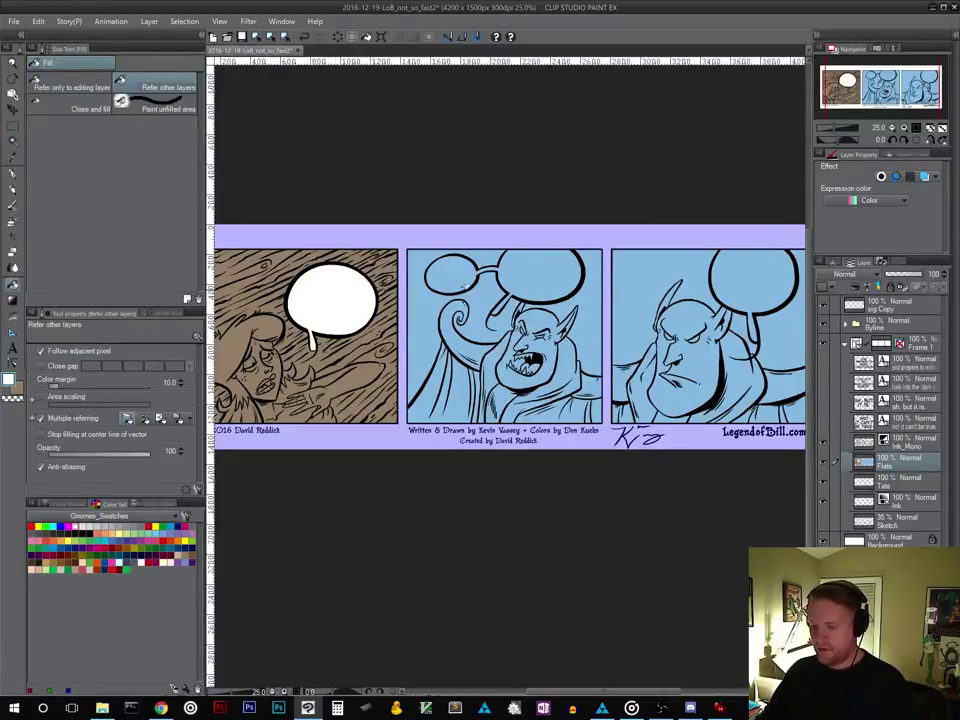
left_click(465, 266)
left_click(741, 277)
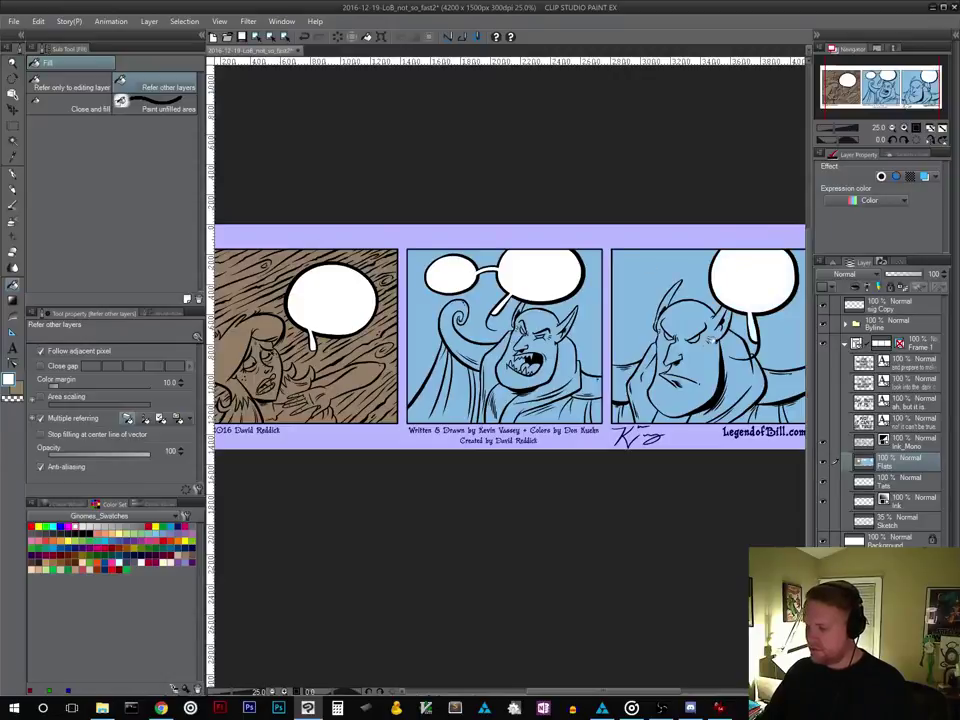
left_click_drag(323, 397, 501, 405)
scroll(456, 383, "up", 2)
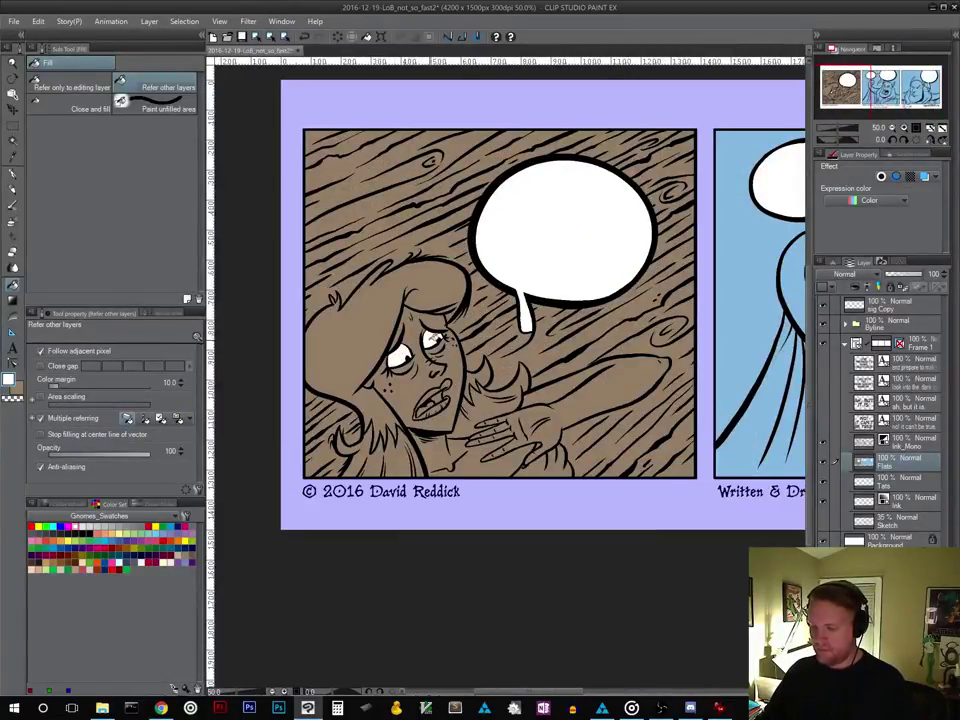
left_click_drag(488, 432, 457, 407)
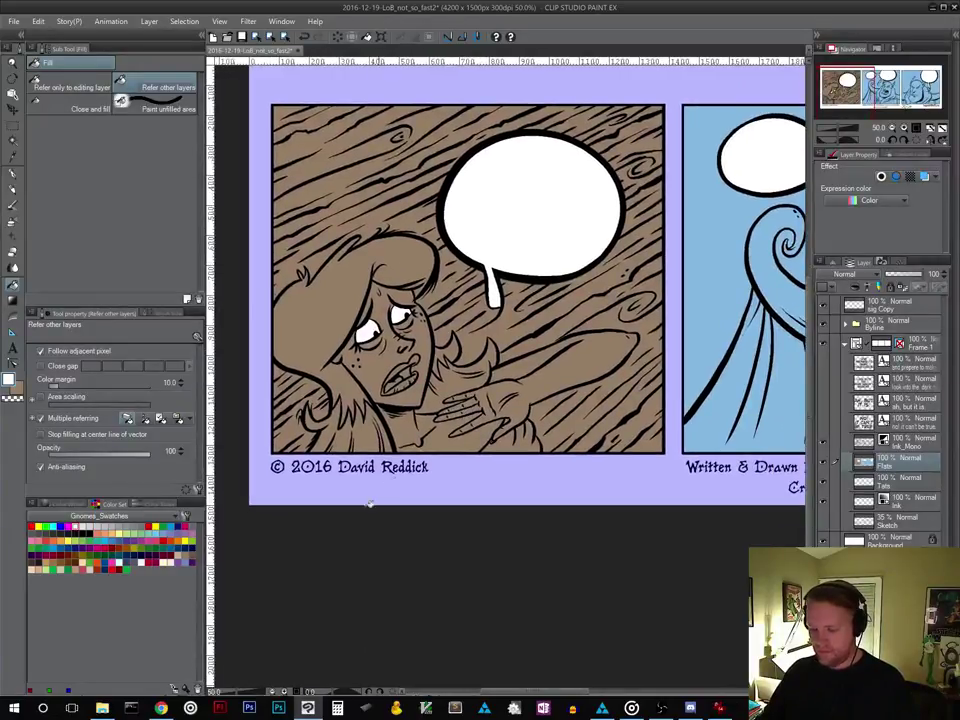
Colour the woman's mouth with red lips, a pink tongue and a dark red interior
left_click(104, 547)
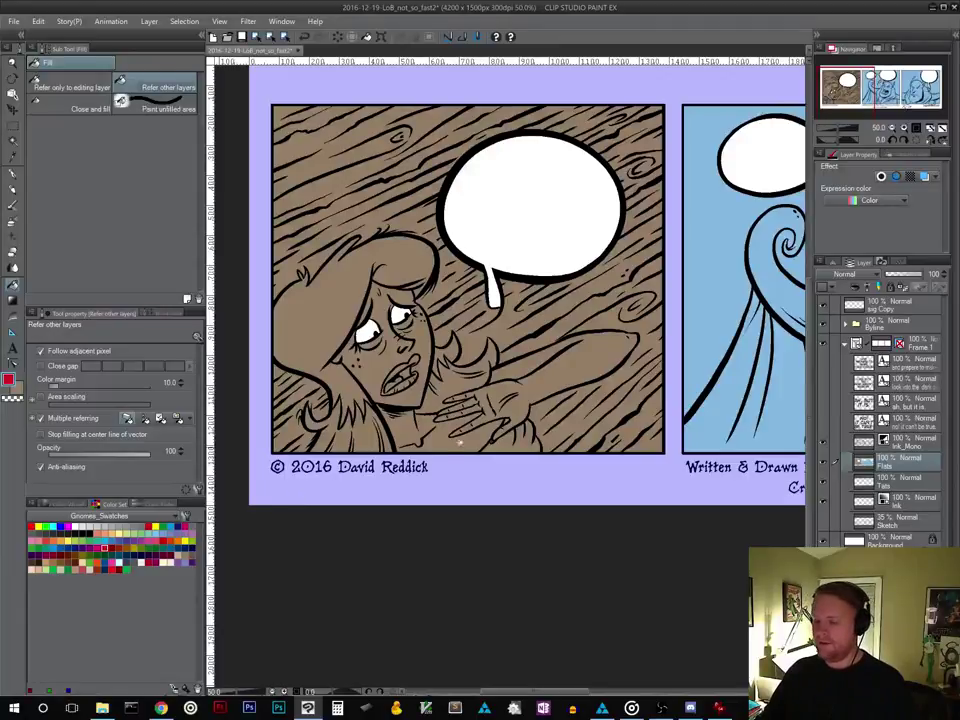
left_click(393, 382)
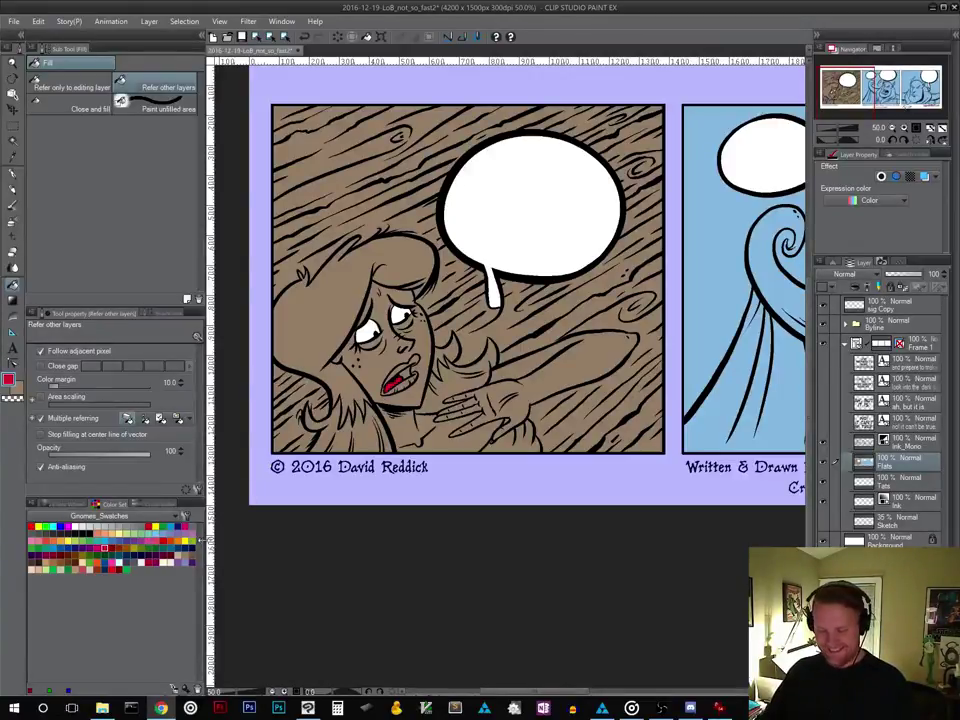
left_click(118, 569)
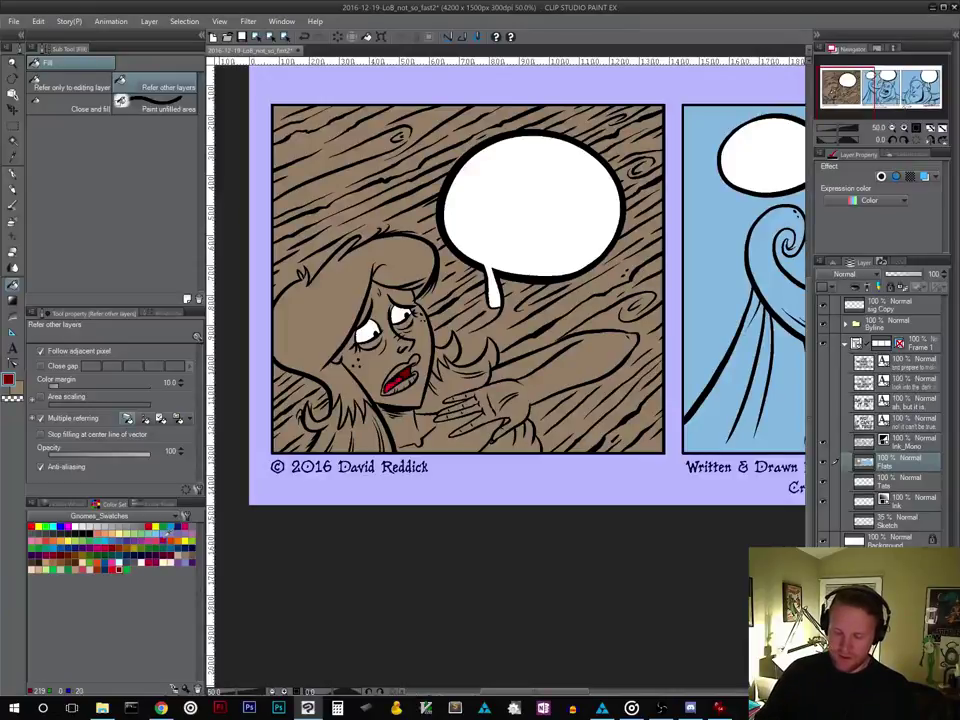
left_click(163, 540)
left_click(400, 377)
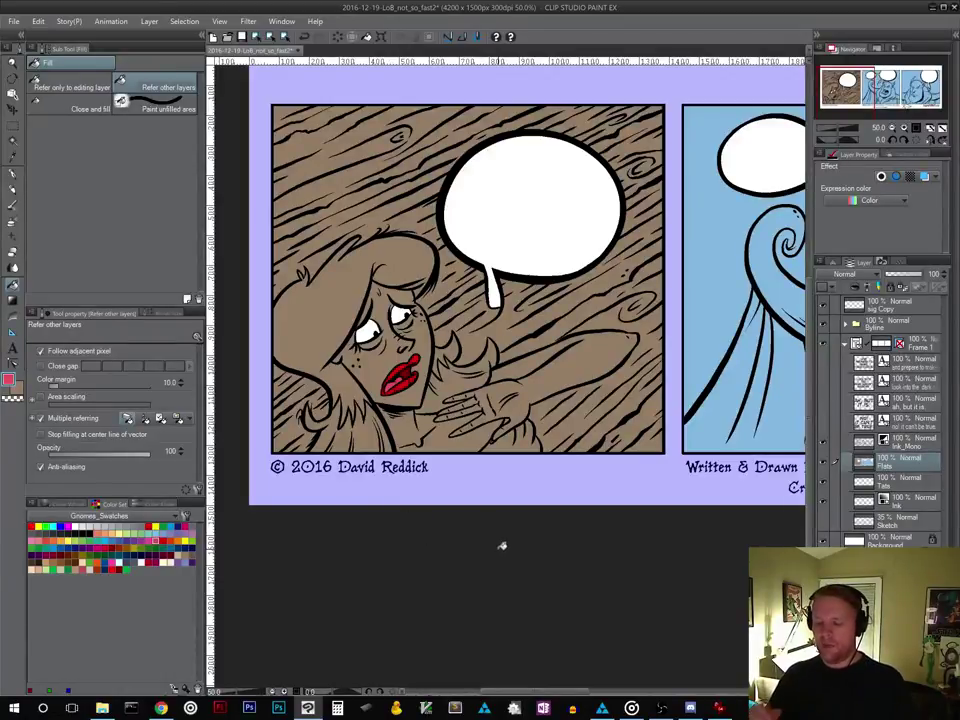
left_click(171, 555)
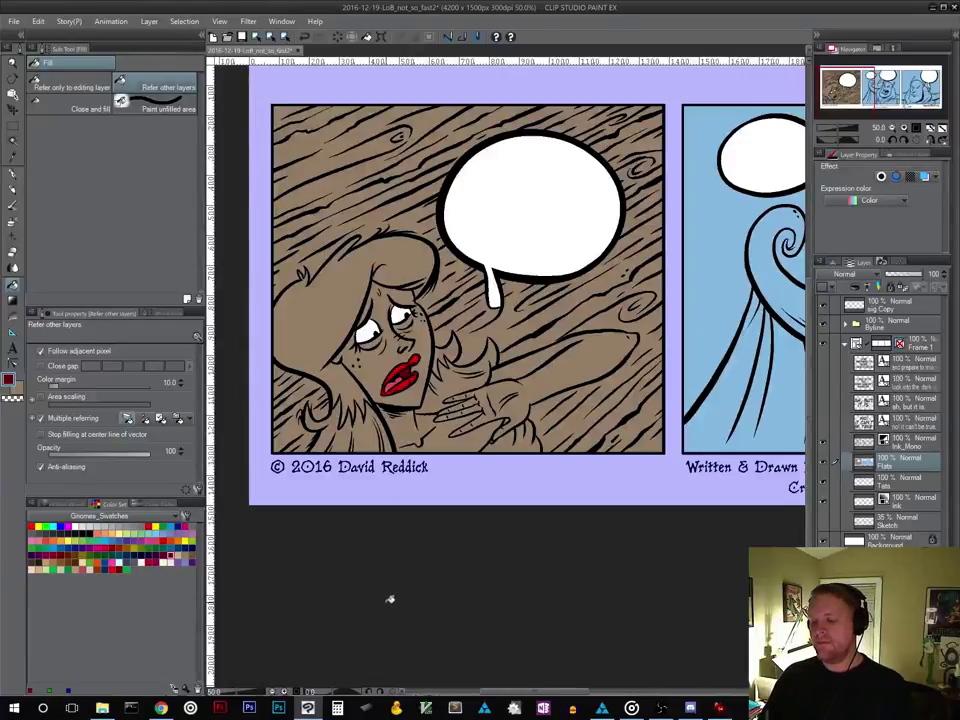
Fill the woman's face, neck, hand and raised arm with a pale cream skin colour
left_click(150, 562)
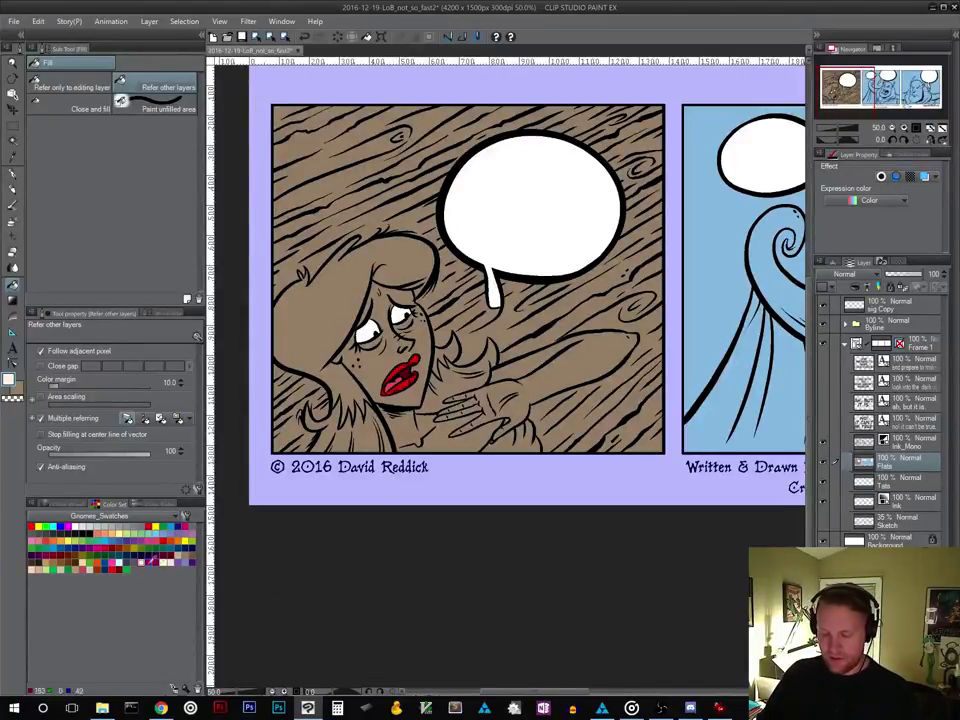
left_click(383, 365)
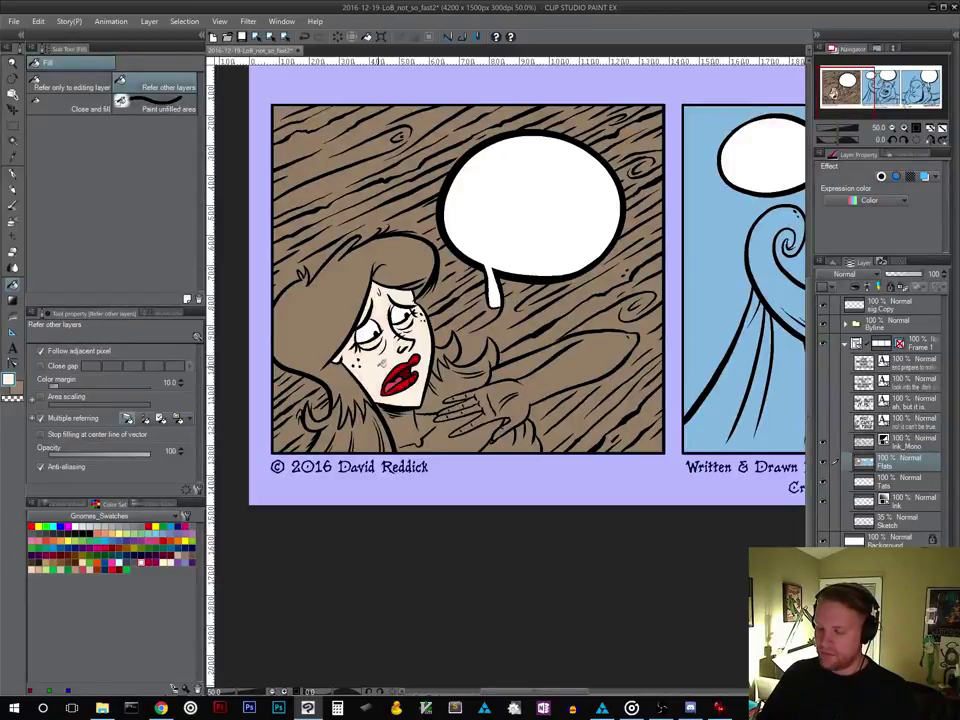
left_click(414, 429)
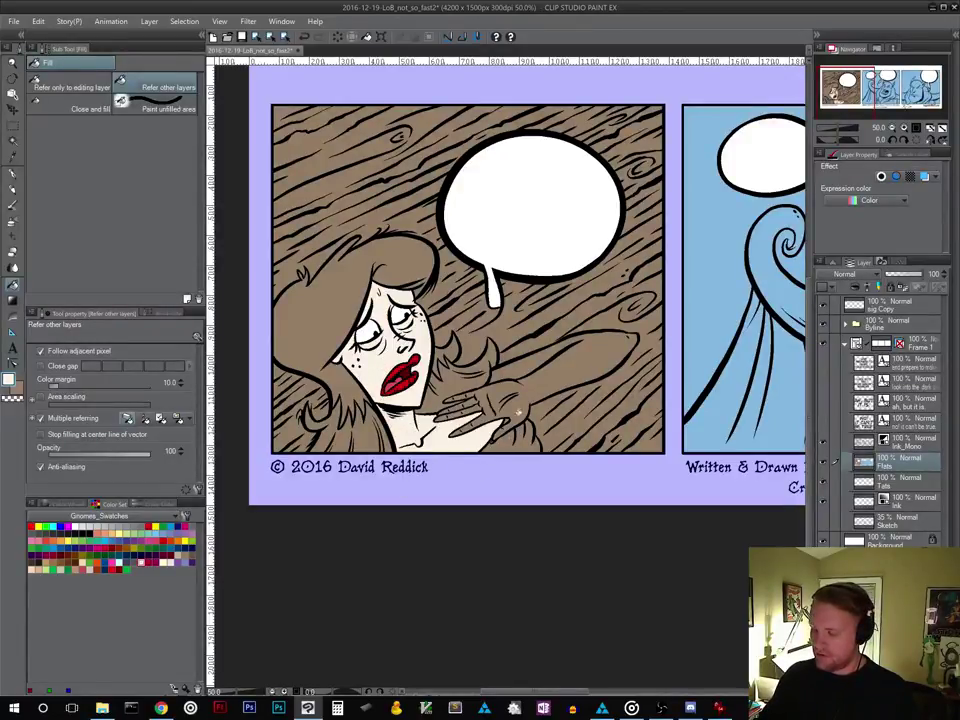
left_click(518, 413)
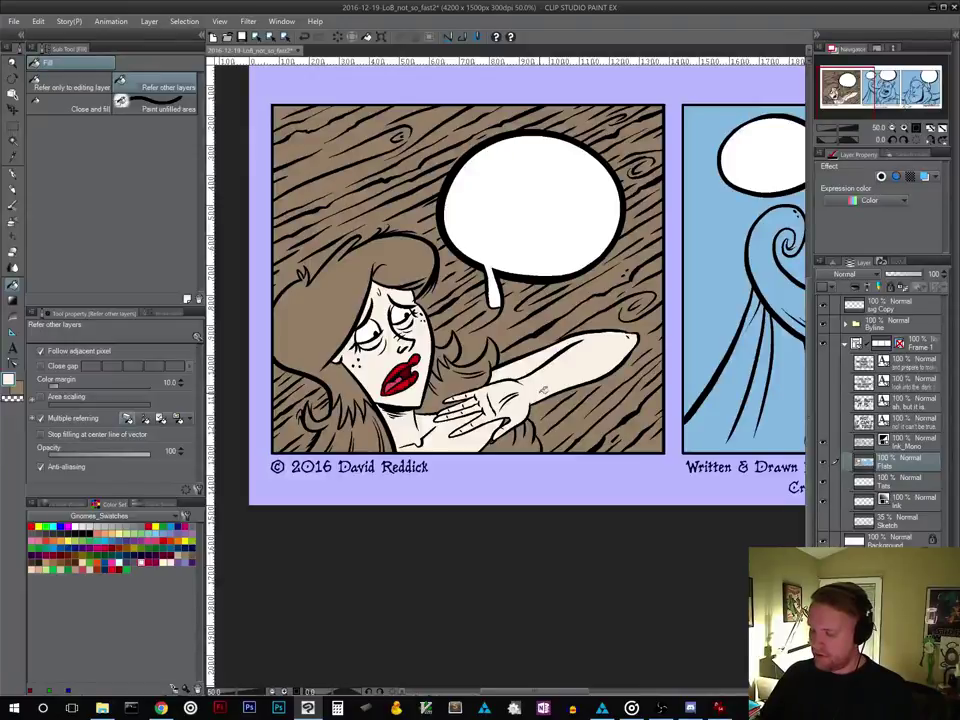
Fill the lower ends of the woman's hair on both sides of her neck with hot pink
left_click(112, 563)
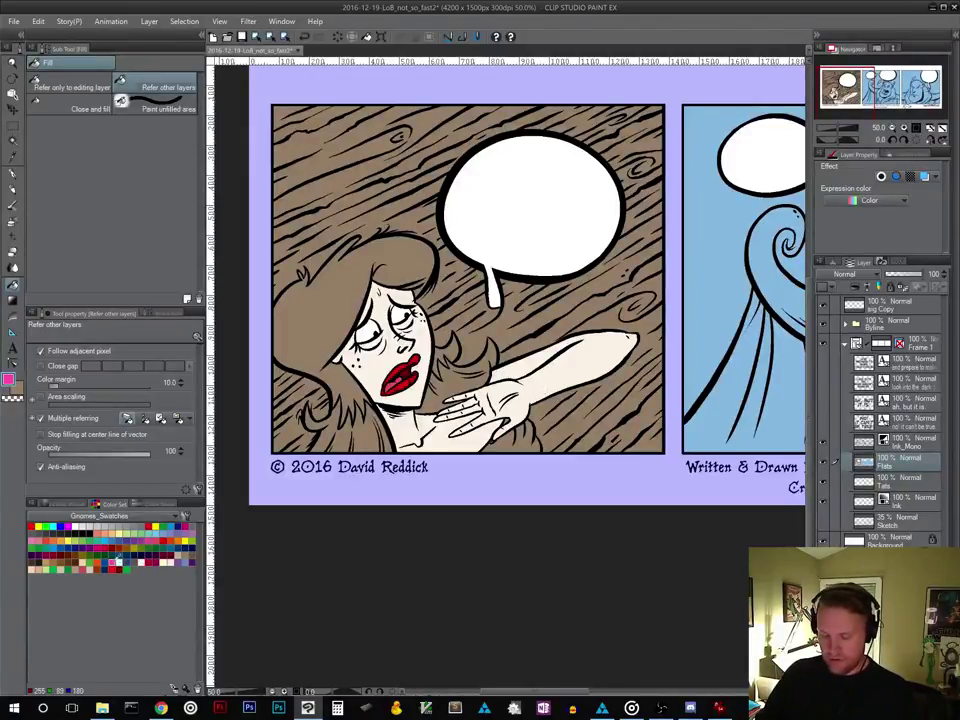
scroll(499, 465, "up", 1)
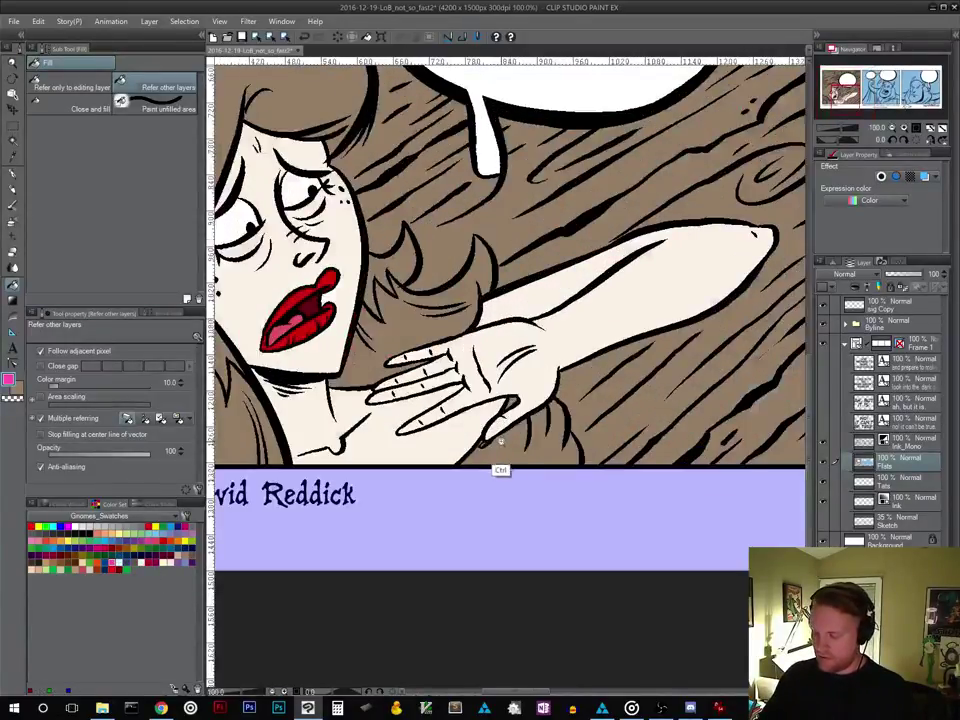
scroll(499, 465, "up", 1)
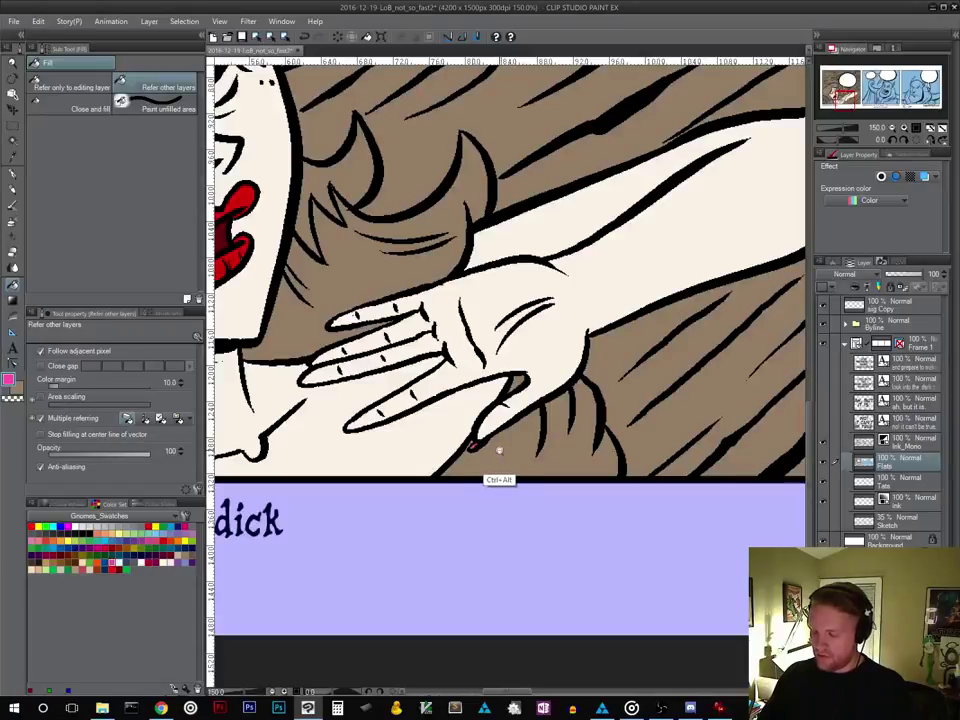
scroll(500, 449, "down", 1)
scroll(502, 450, "down", 1)
left_click_drag(519, 480, 551, 485)
left_click(320, 420)
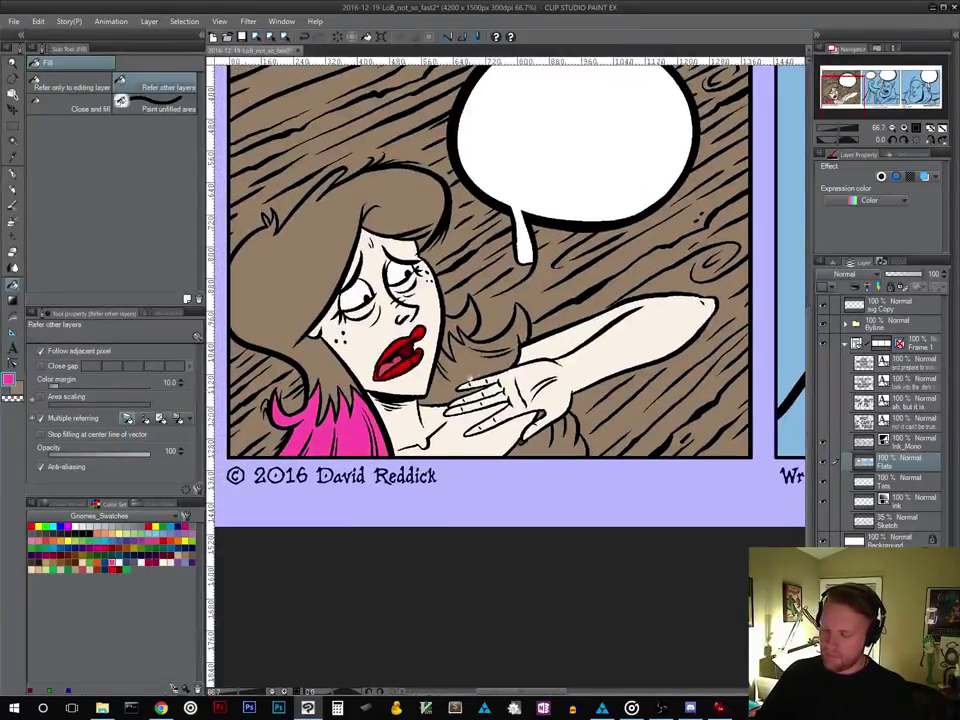
left_click(480, 357)
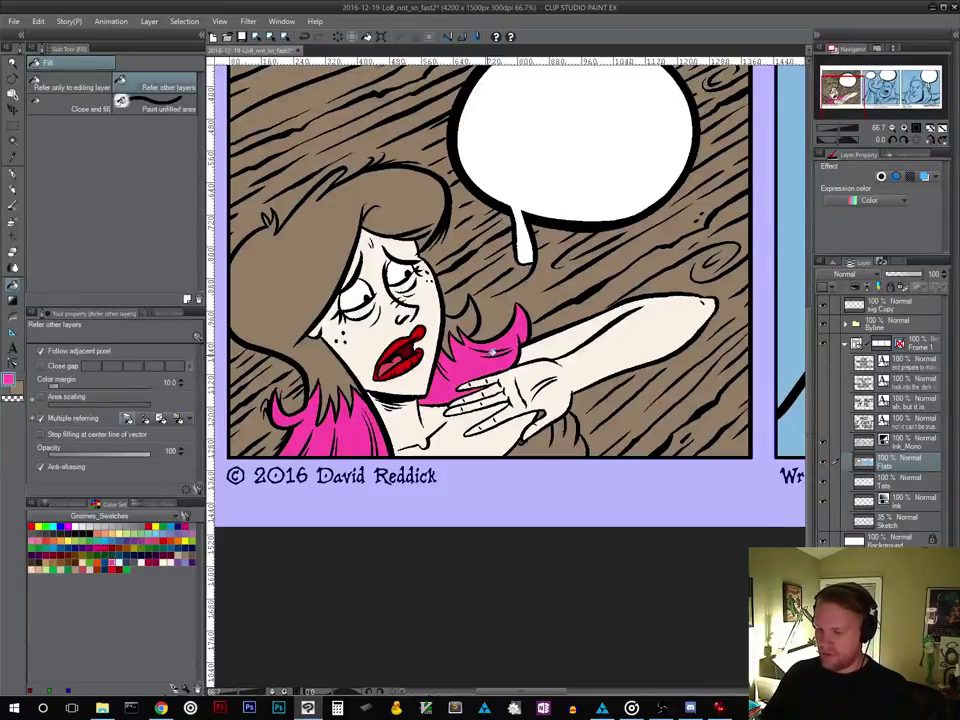
Fill the main mass of the woman's hair and the small curl beside her cheek with black
left_click_drag(429, 538, 484, 579)
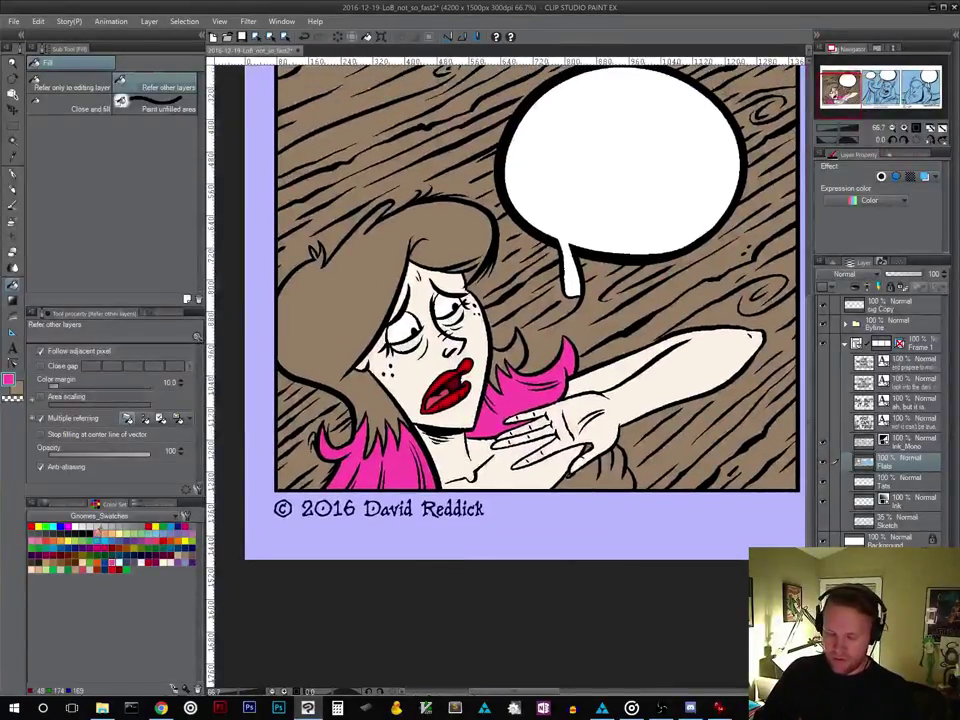
left_click(89, 533)
left_click(374, 391)
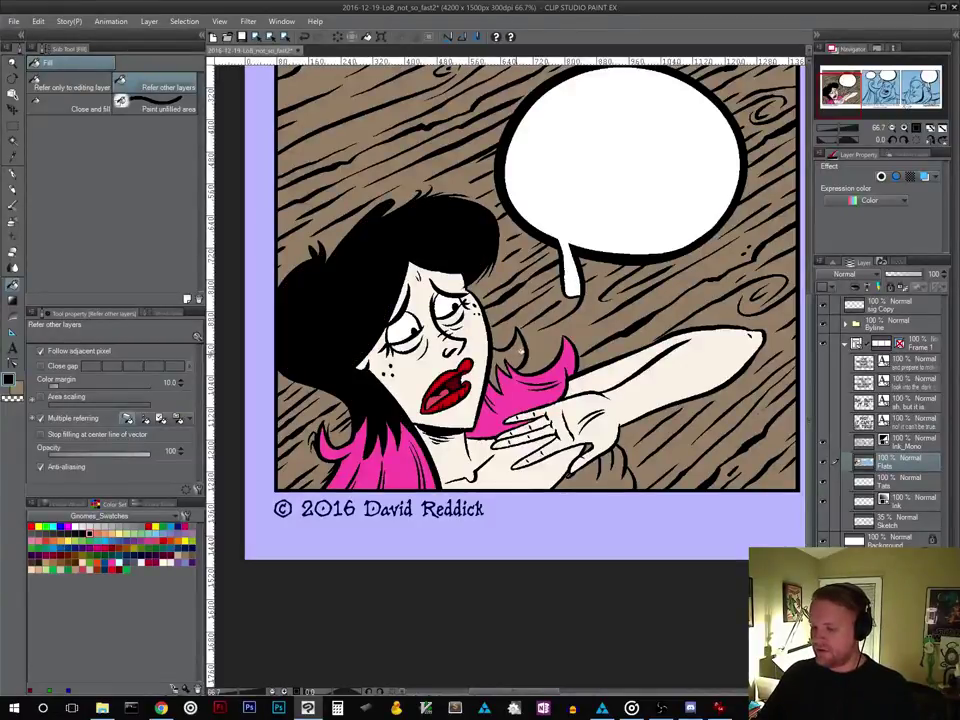
left_click(519, 352)
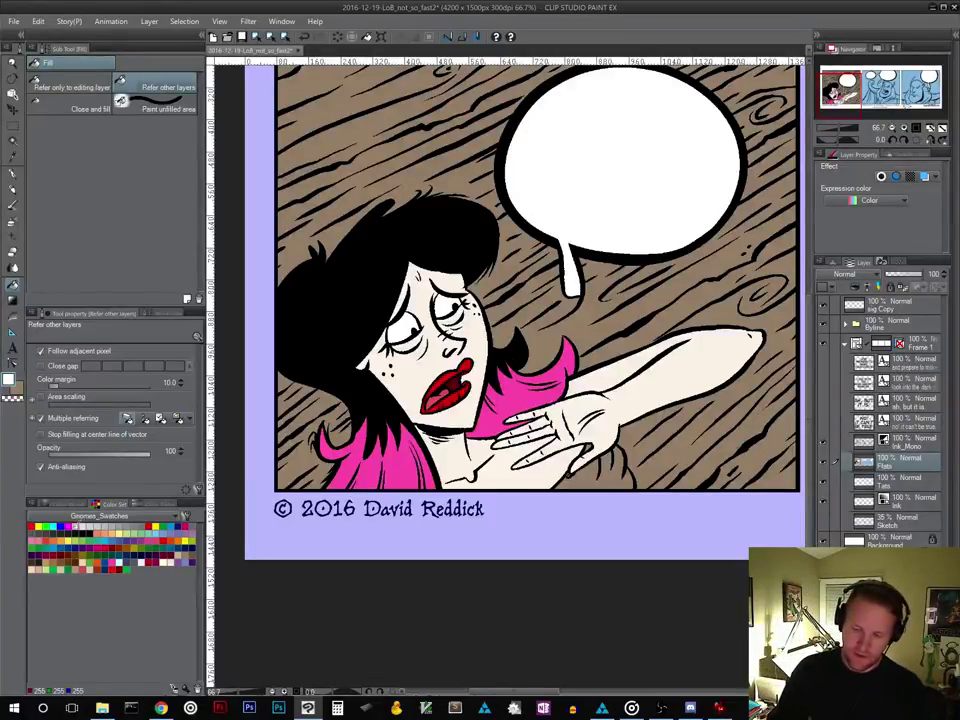
Draw thin white highlight strokes through the woman's black hair with the inking pen on the Ink_Mono layer
left_click(14, 174)
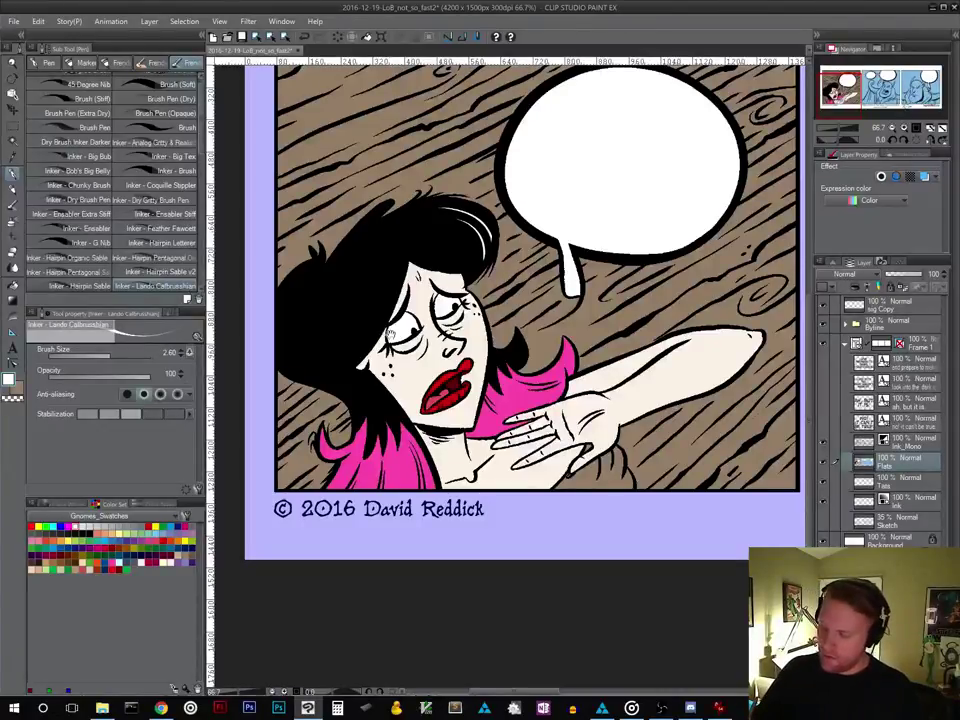
left_click_drag(382, 319, 439, 350)
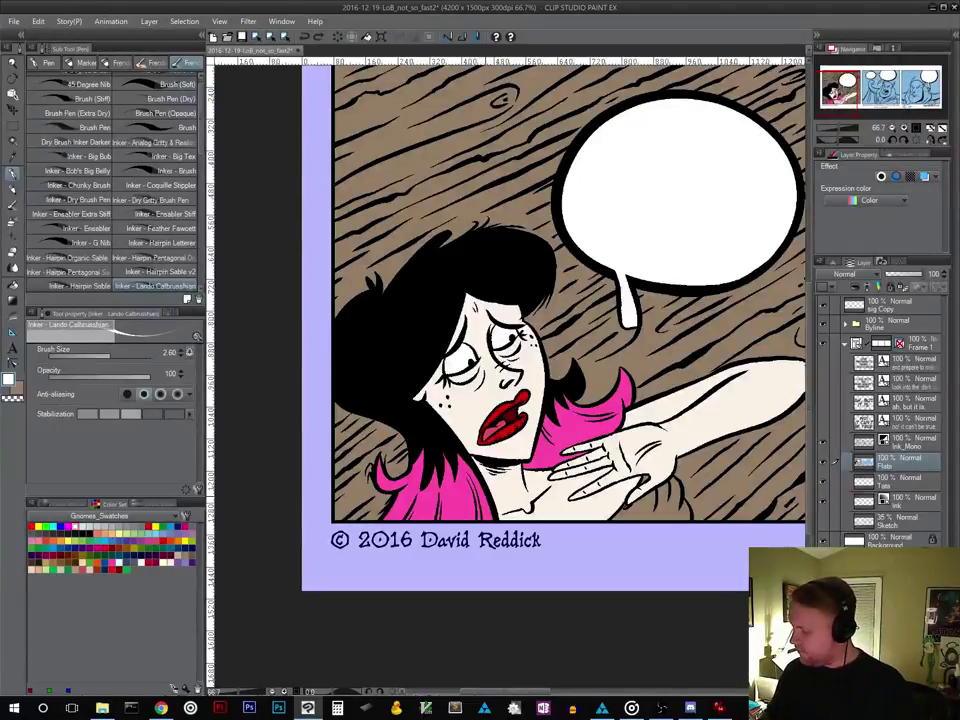
left_click(897, 443)
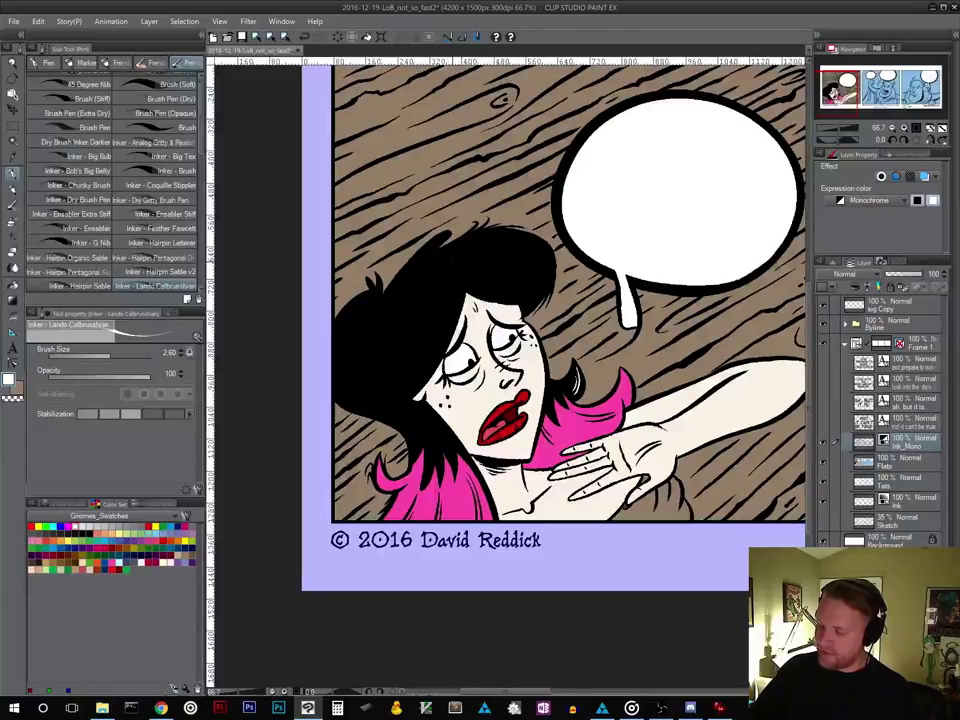
left_click_drag(453, 301, 399, 403)
key("ctrl+z")
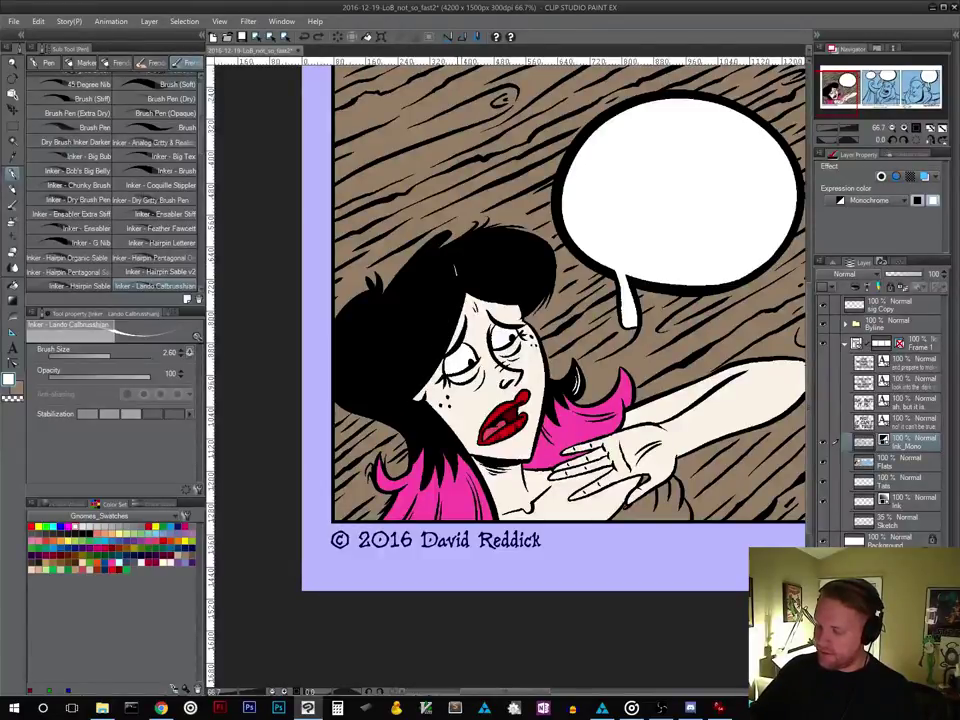
left_click_drag(455, 265, 399, 400)
key("ctrl+z")
mouse_move(455, 265)
left_mouse_down()
mouse_move(454, 305)
mouse_move(399, 401)
left_mouse_up()
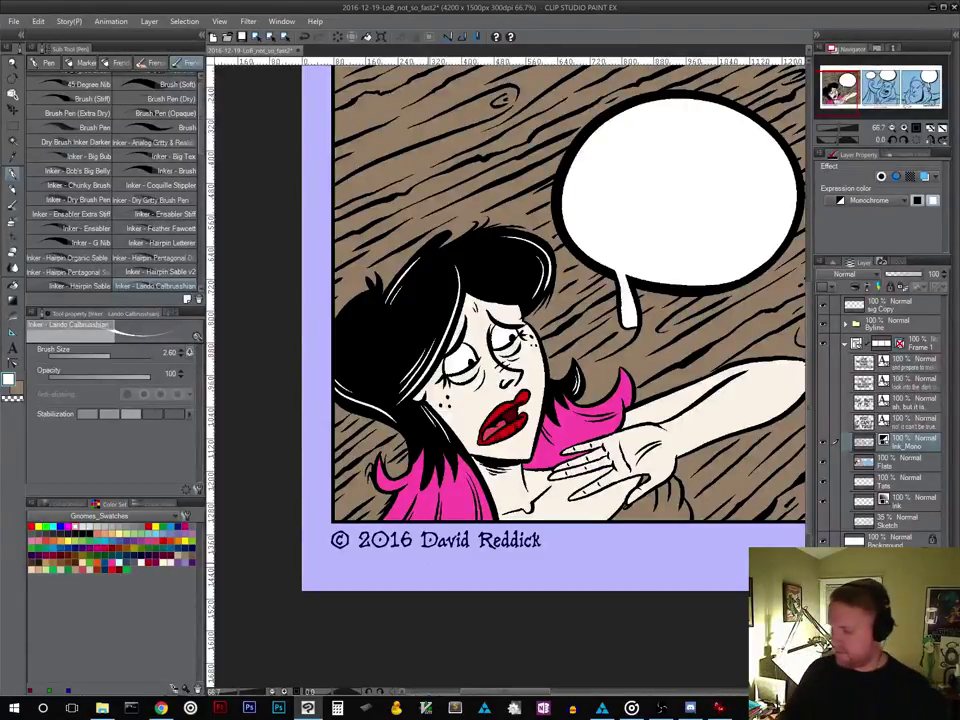
left_click_drag(597, 522, 506, 506)
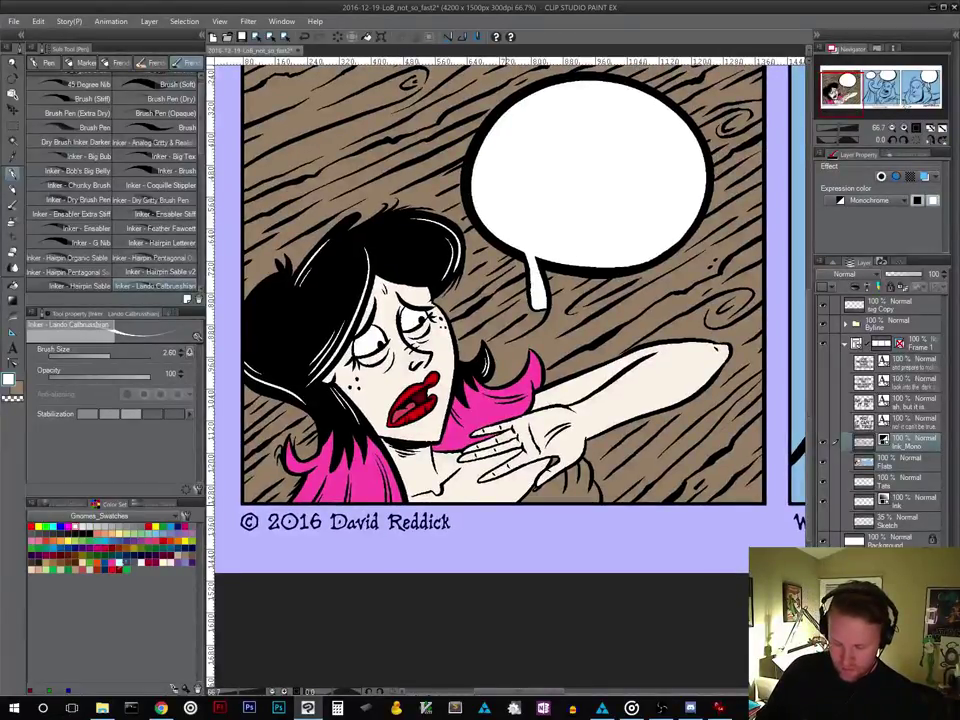
Fill the clothing area beneath the woman's hand in the first panel with light blue on the Flats layer
left_click(20, 288)
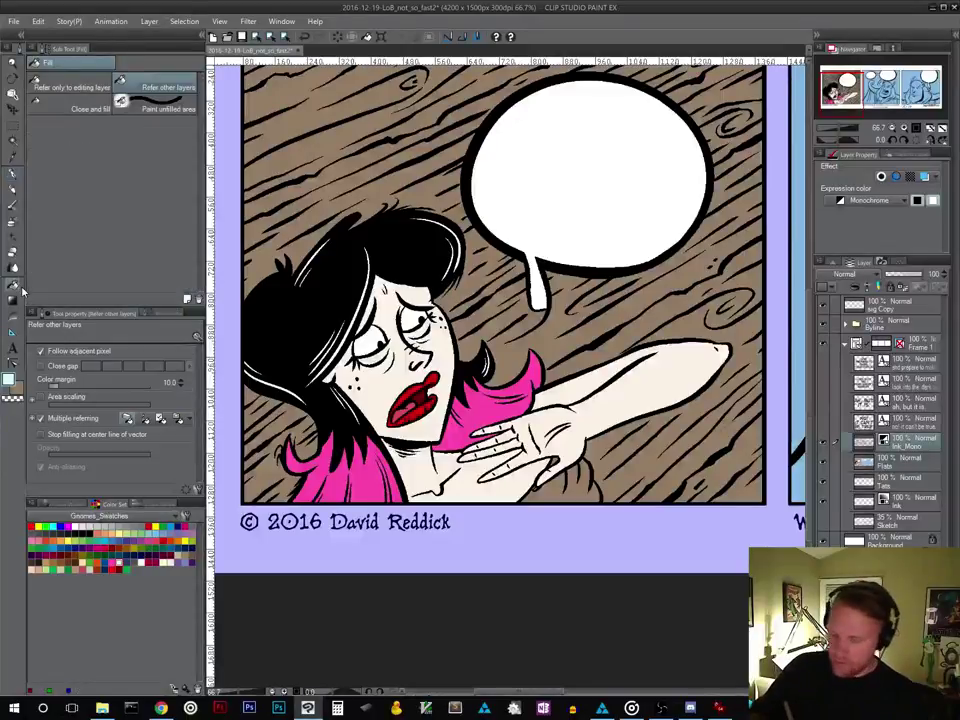
left_click(560, 485)
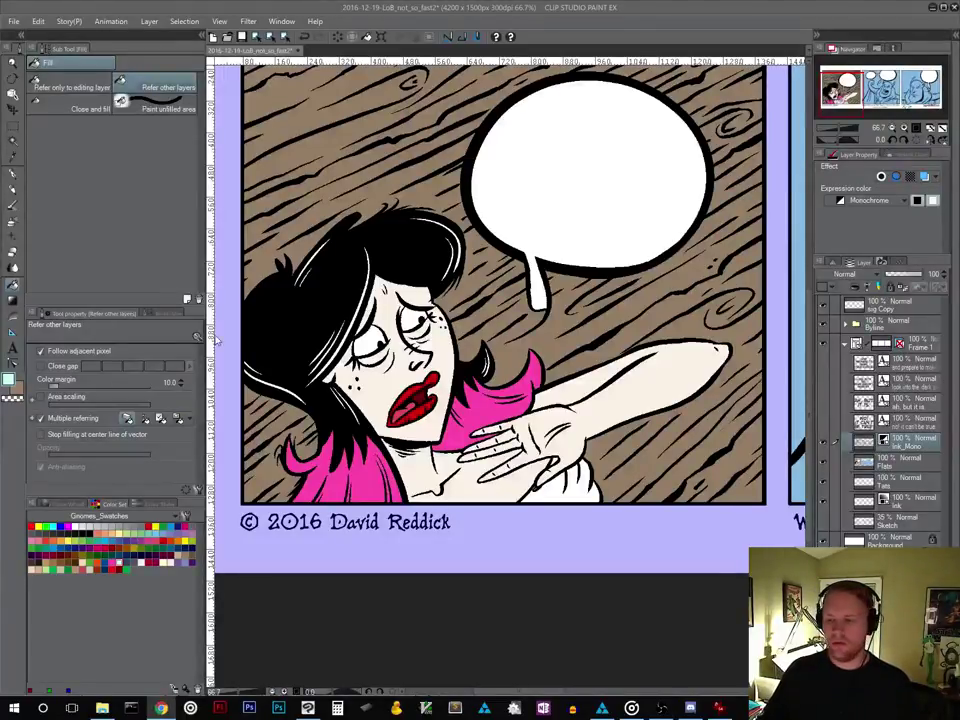
left_click(340, 8)
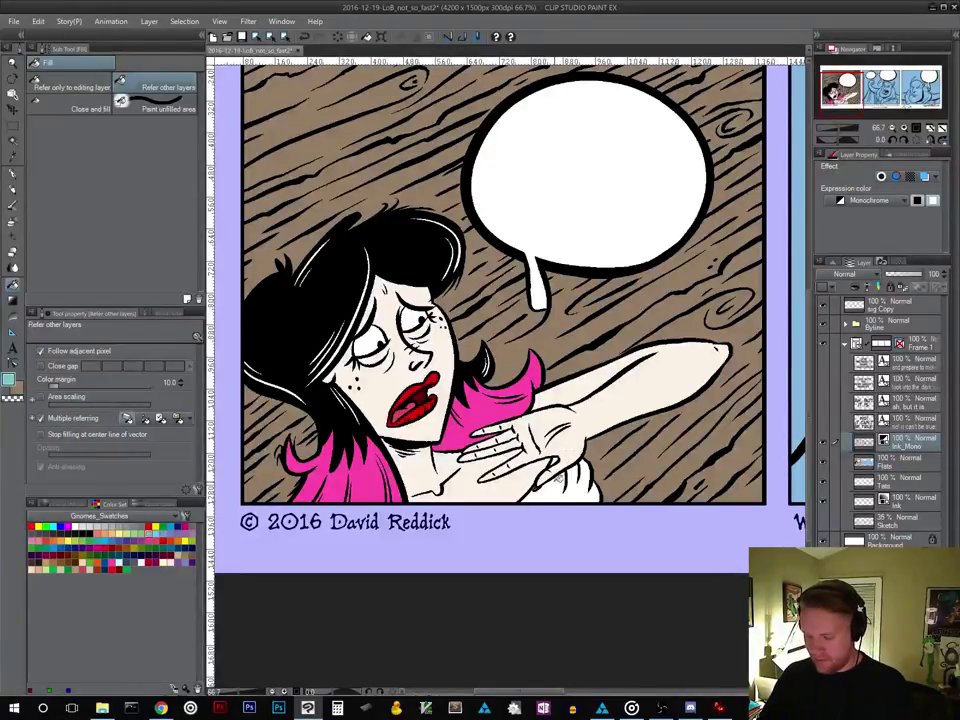
left_click(904, 466)
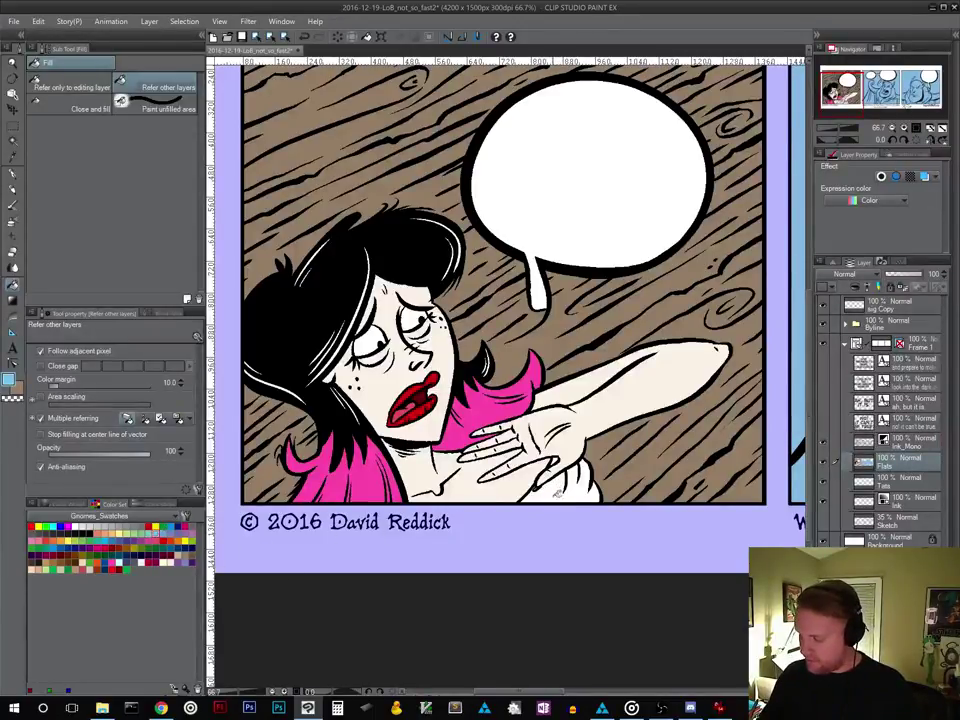
left_click(899, 447)
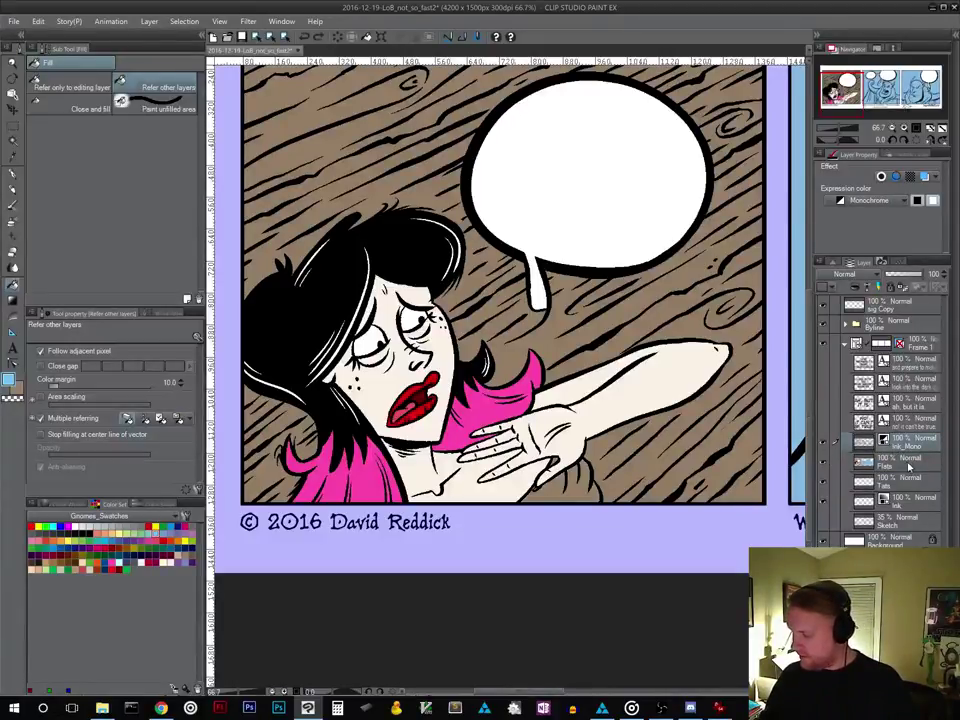
left_click(890, 460)
left_click(544, 477)
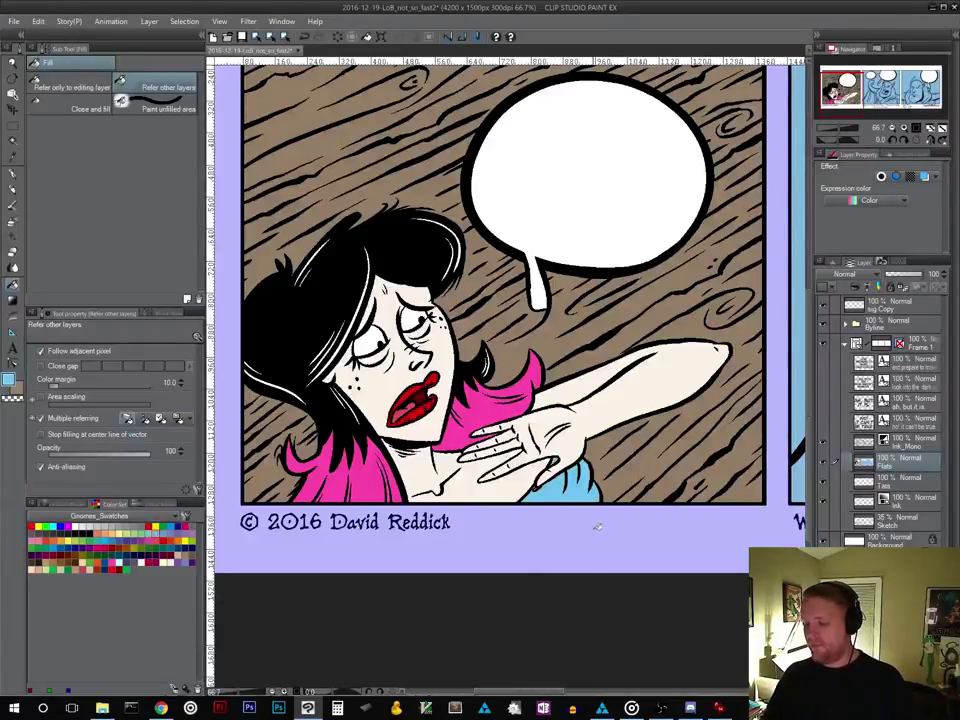
Set the blending mode of the Ink_Mono layer to Multiply
scroll(620, 465, "up", 3)
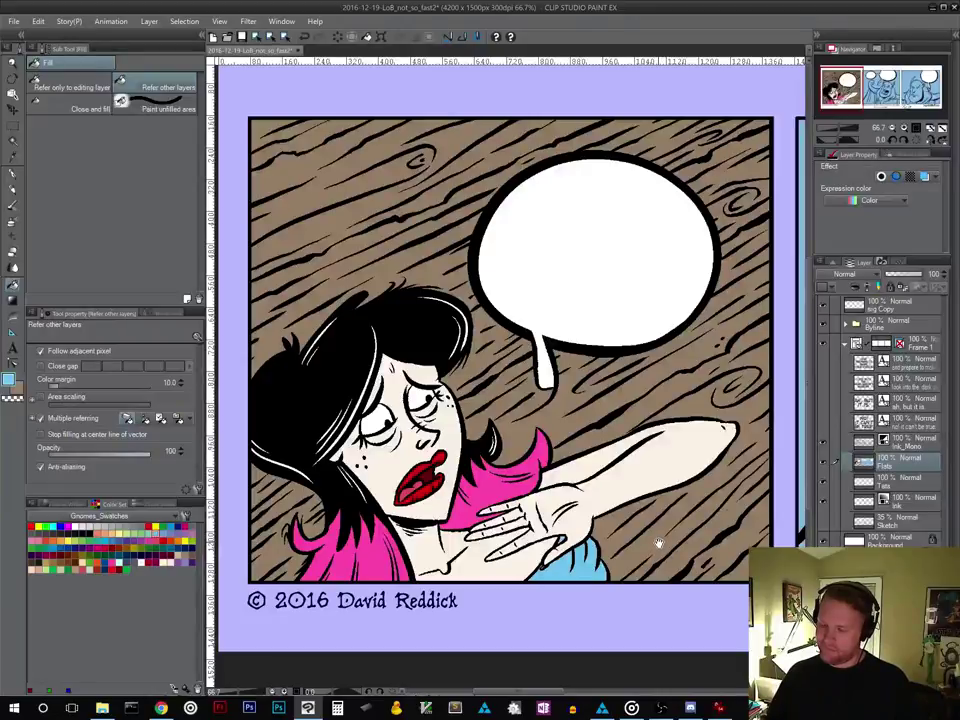
left_click(869, 445)
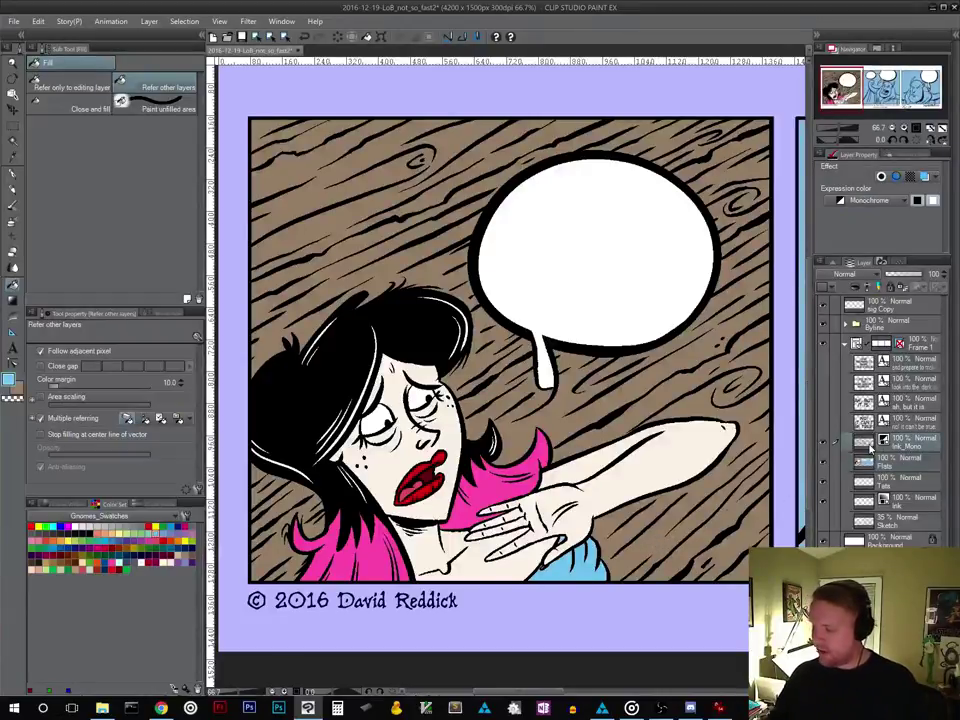
key("p")
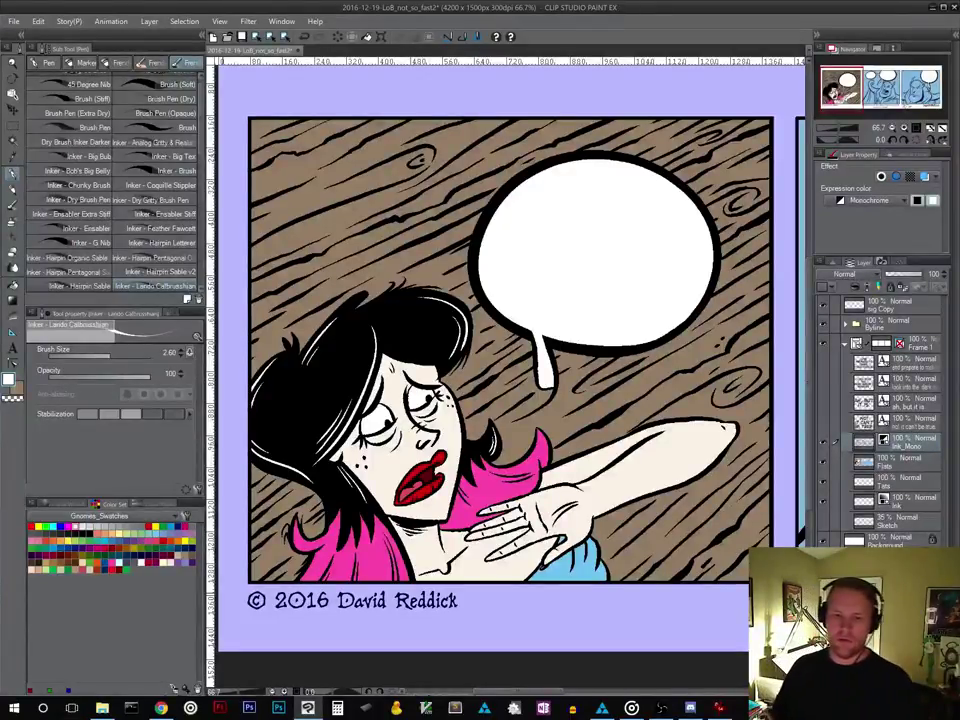
left_click_drag(595, 503, 229, 505)
left_click_drag(612, 482, 439, 474)
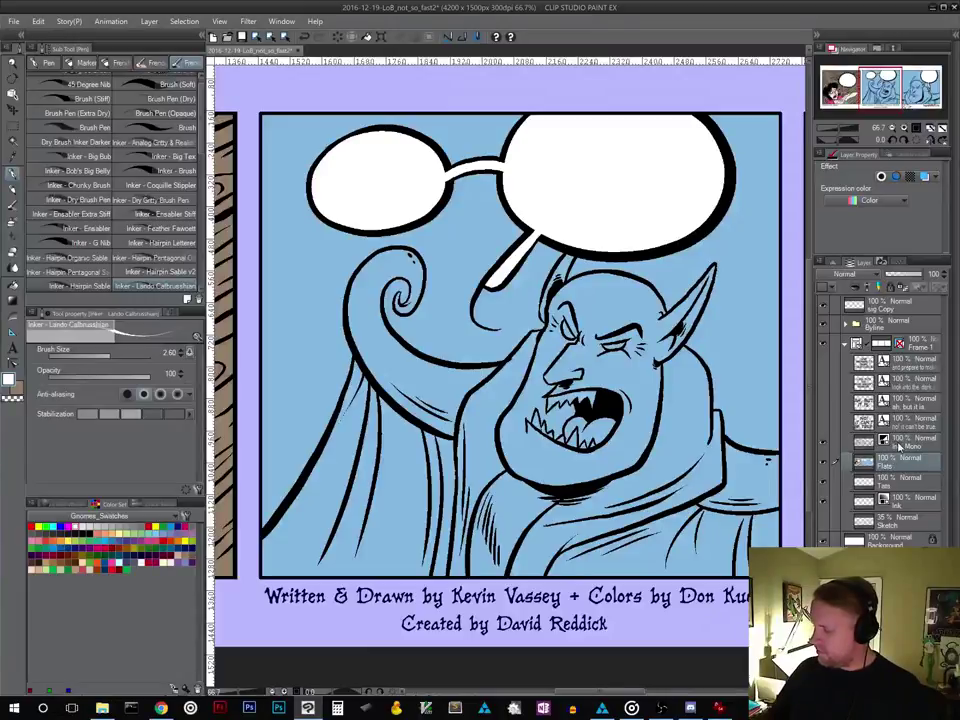
left_click(872, 276)
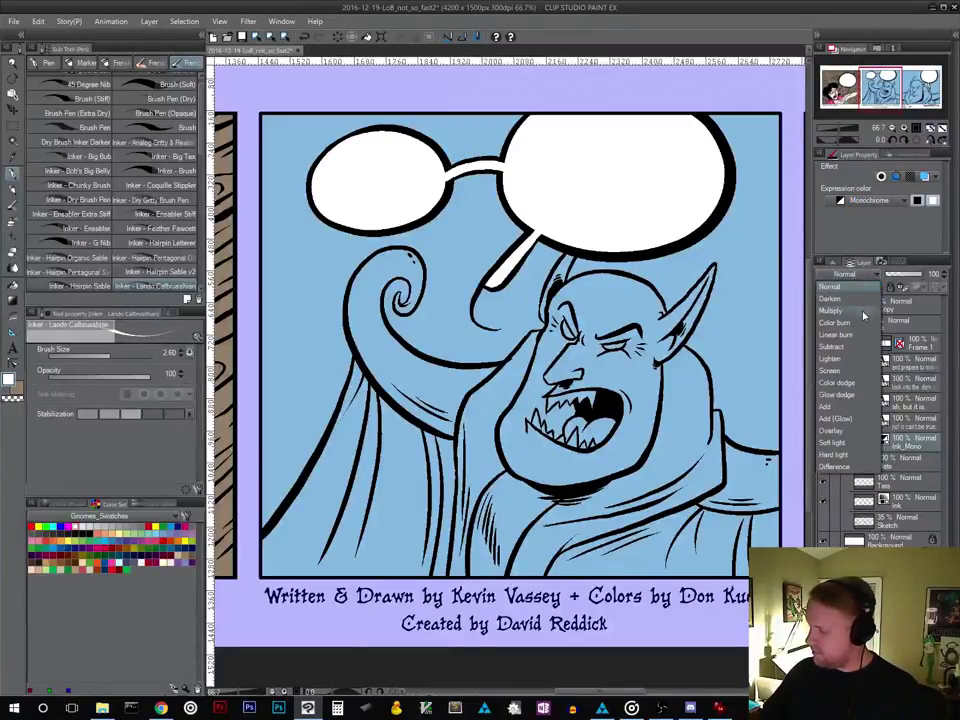
left_click(872, 309)
Try to fill the pointy-eared character's face in the second panel with grey on the Flats layer
left_click(903, 462)
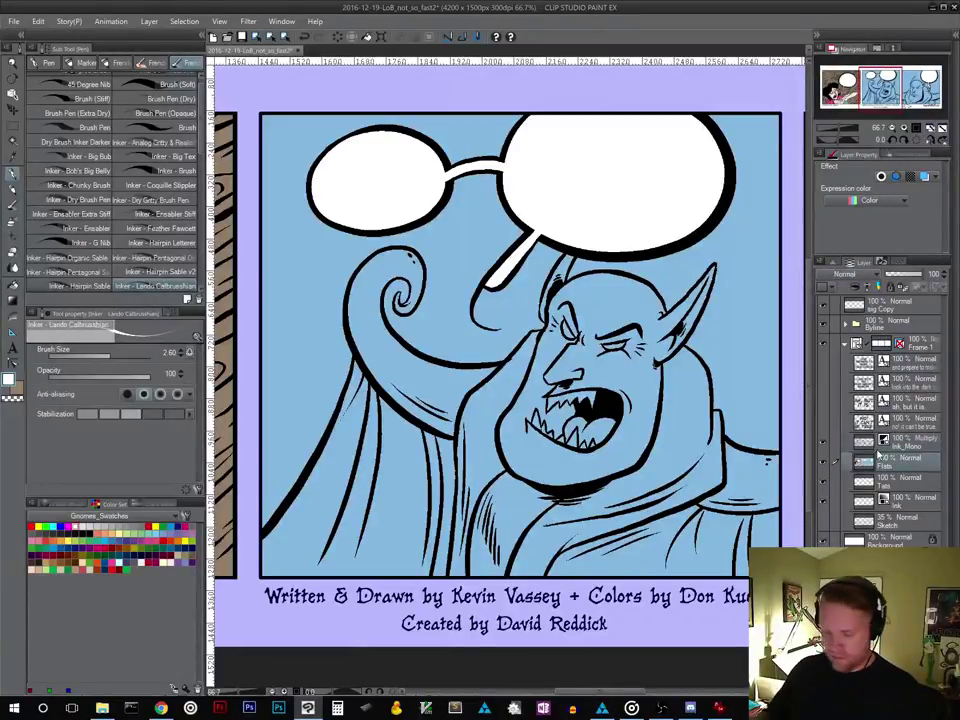
left_click(17, 285)
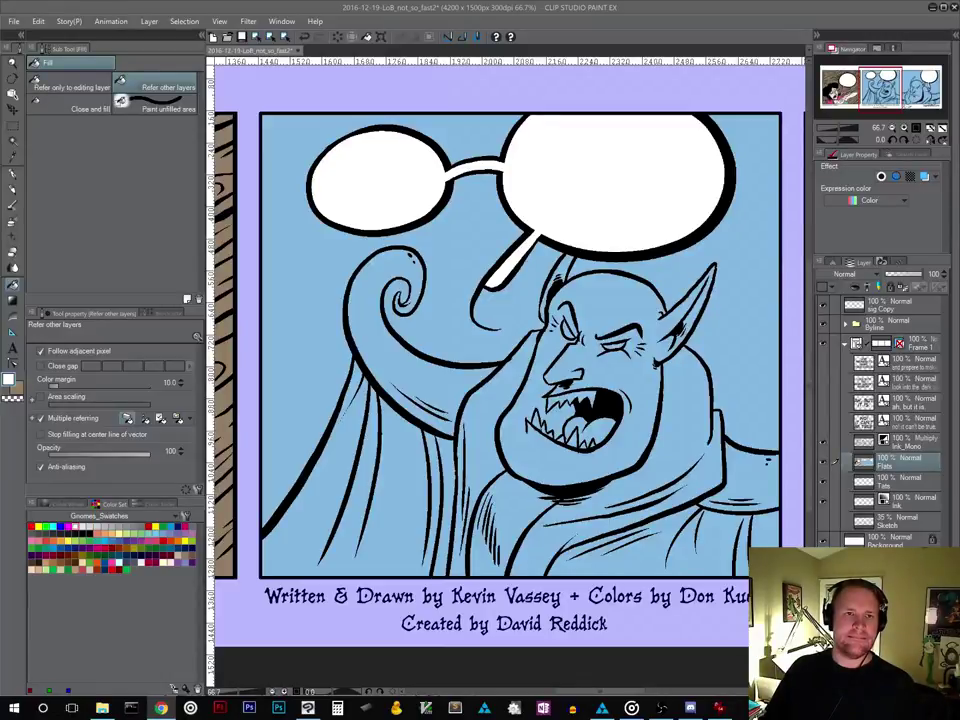
left_click(310, 8)
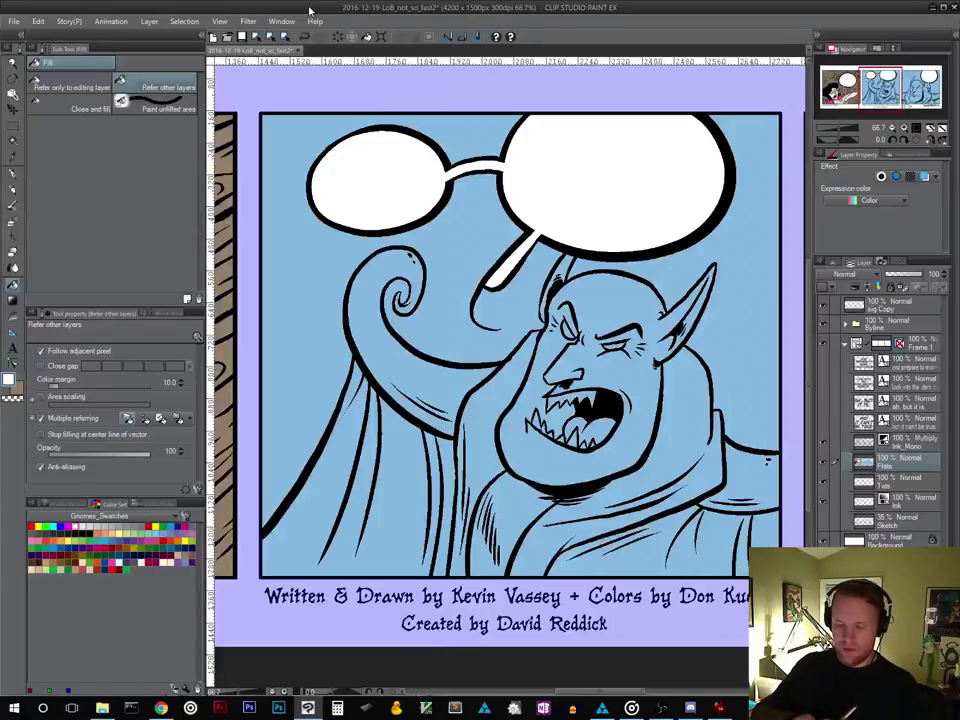
left_click(113, 525)
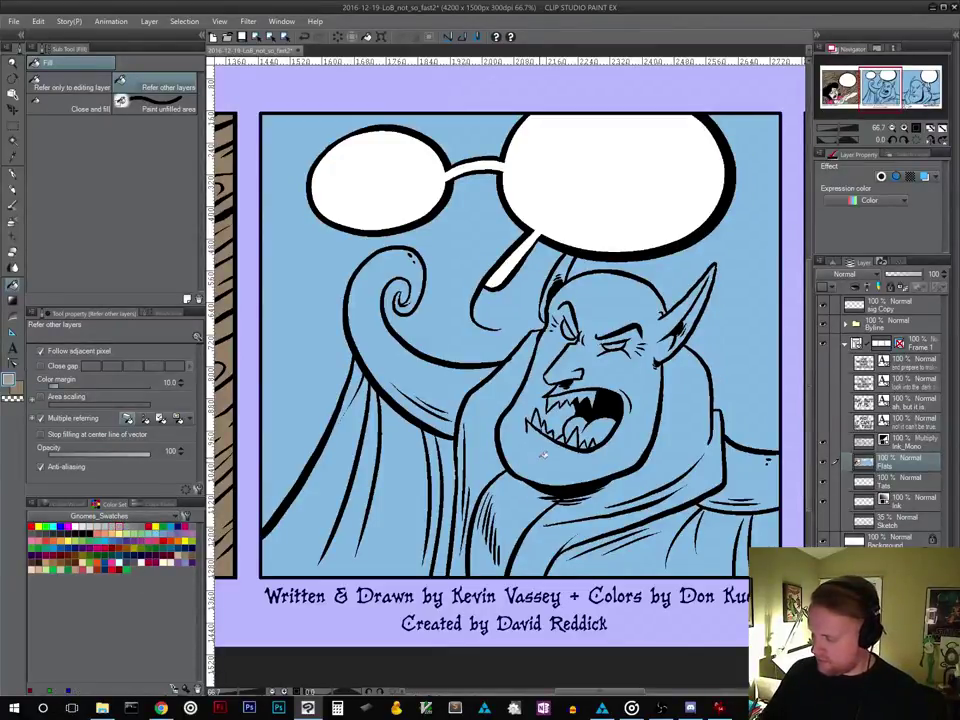
left_click(530, 420)
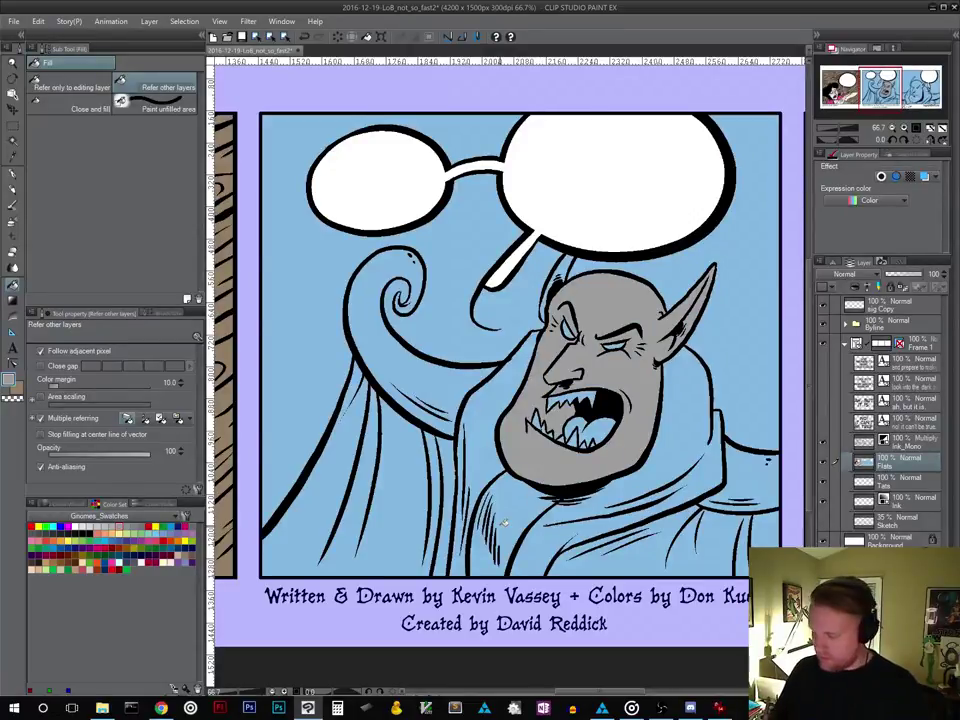
key("ctrl+z")
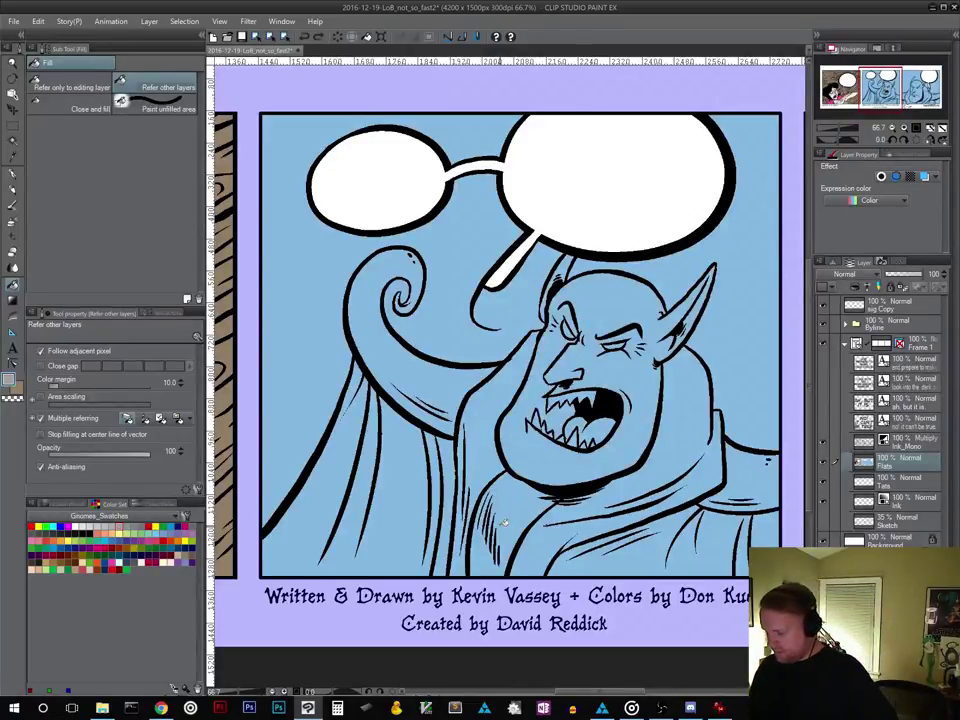
Move the Tats layer above the Flats layer, hide it, and make Flats the active layer
left_click_drag(874, 482, 877, 458)
left_click(897, 484)
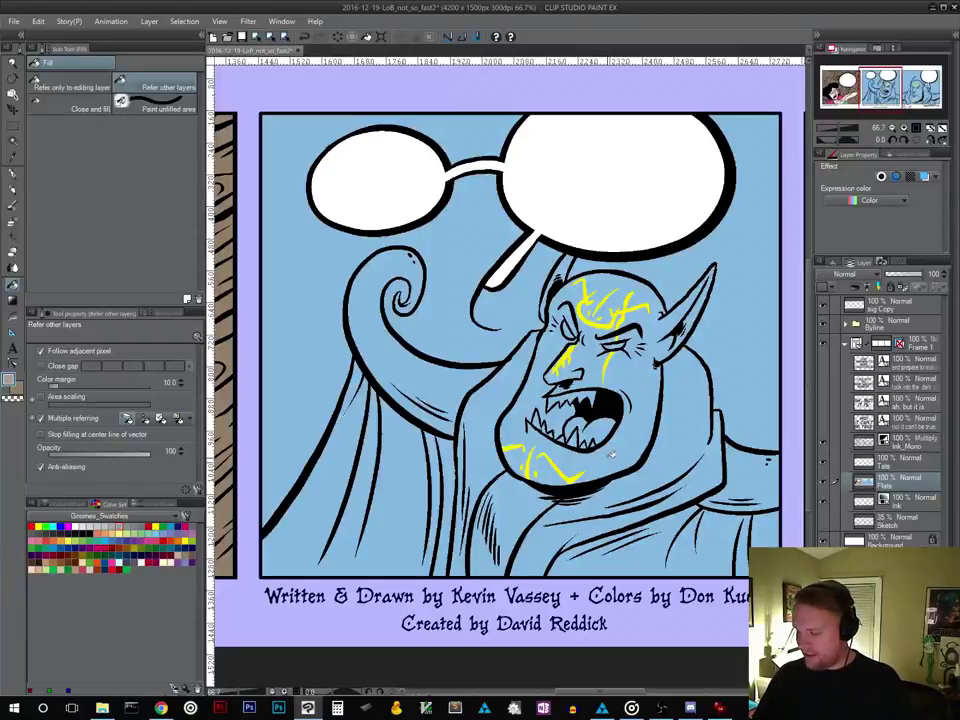
left_click(823, 461)
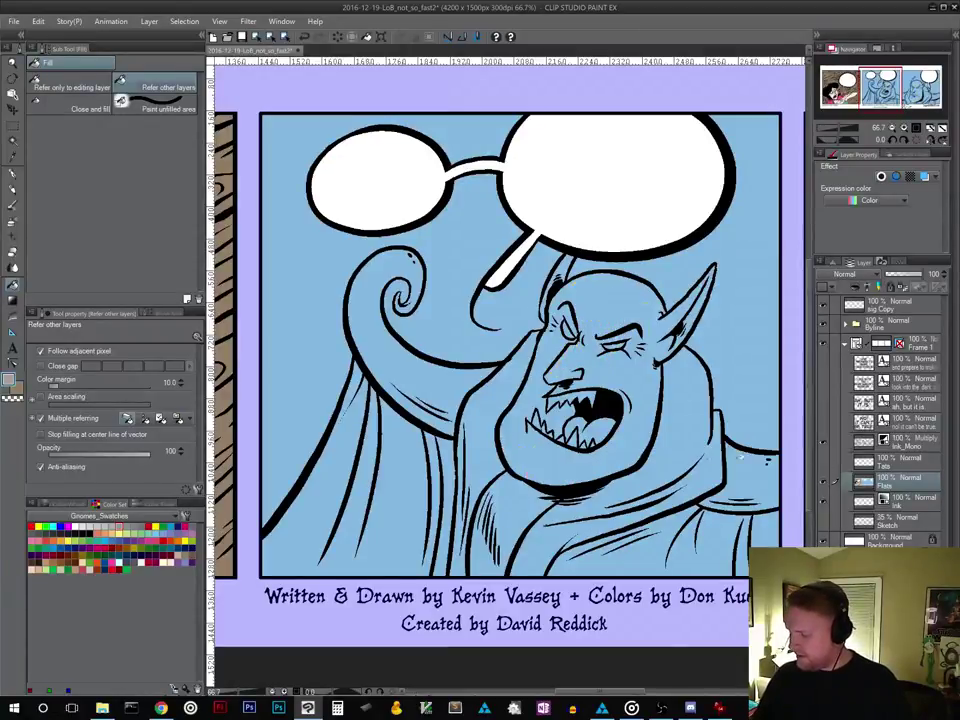
Fill the pointy-eared character's face and ears with grey in the second and third panels on the Flats layer
left_click(614, 448)
left_click(567, 265)
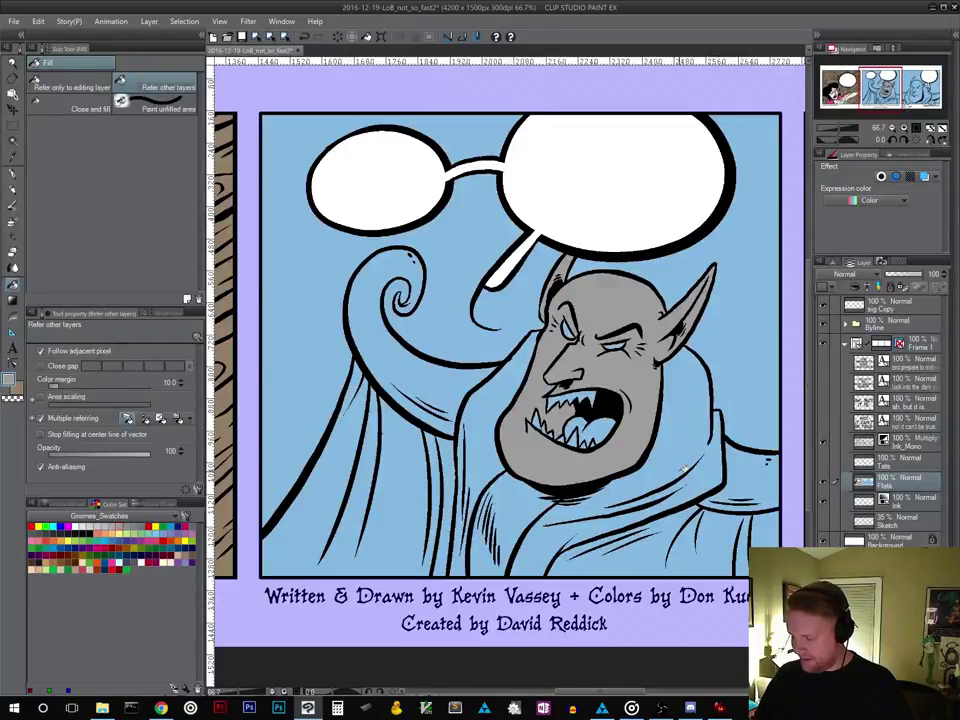
scroll(683, 468, "right", 3)
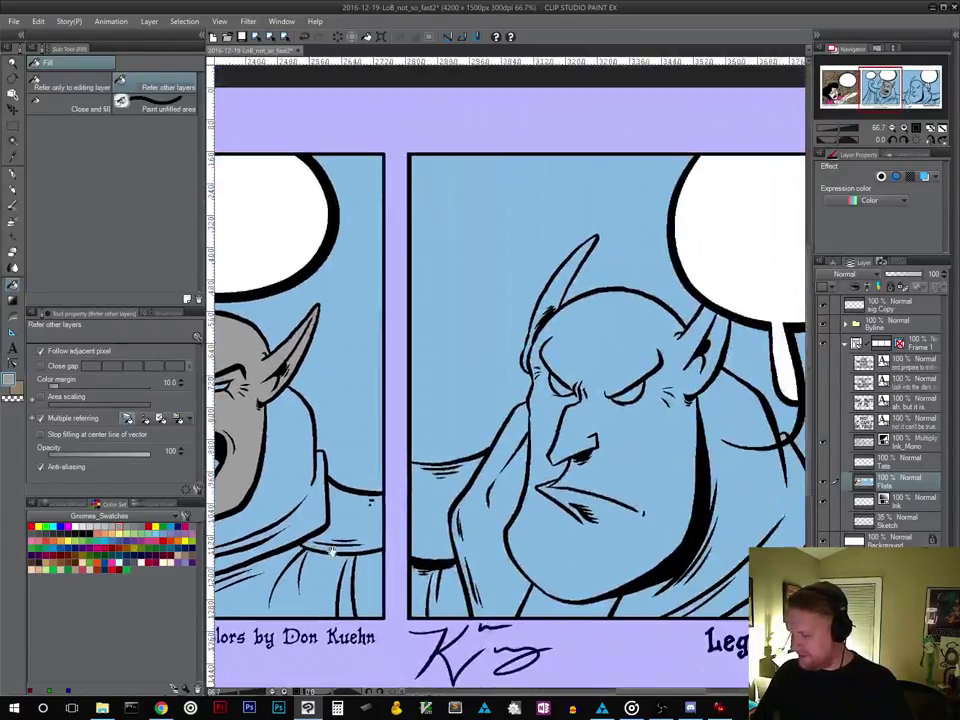
left_click(644, 483)
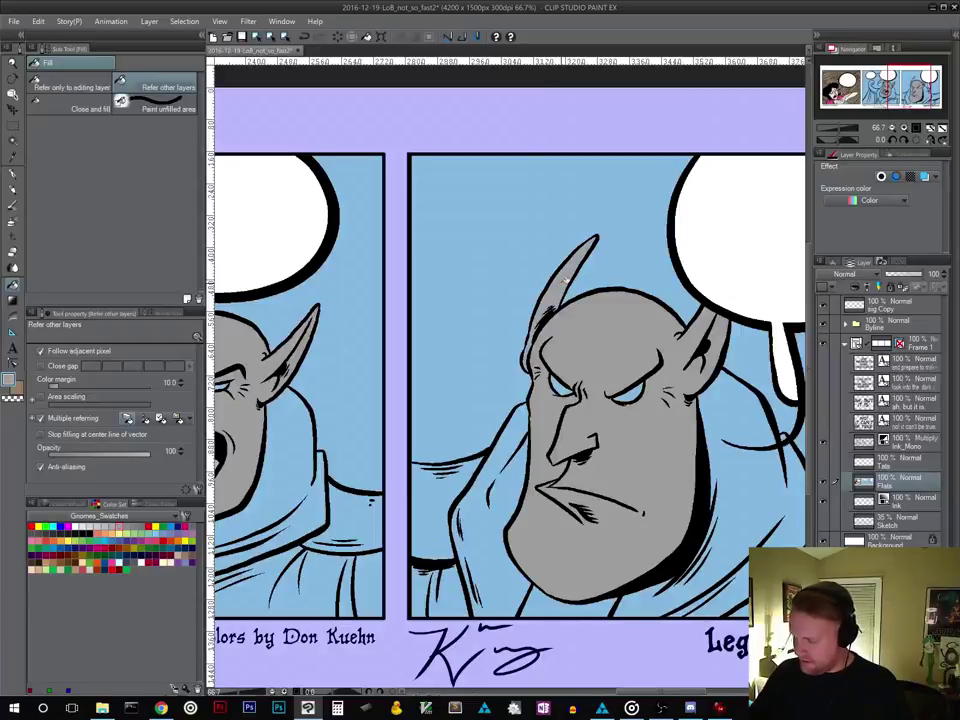
Show the Tats layer again and fill the second-panel character's teeth with white on the Flats layer
scroll(592, 570, "left", 3)
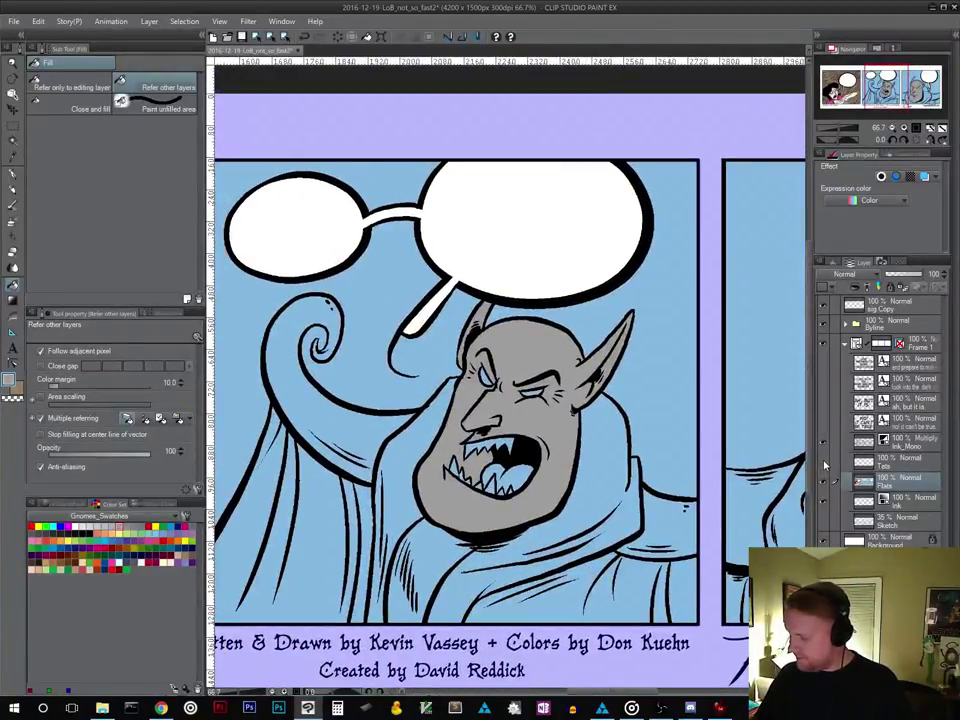
left_click(823, 462)
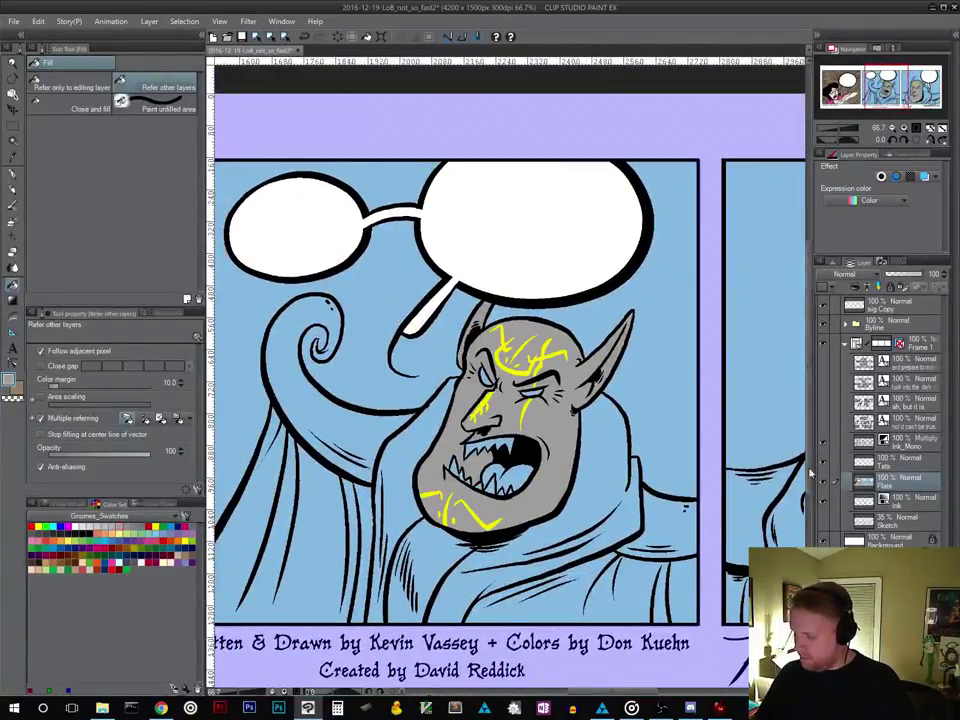
left_click_drag(694, 526, 371, 519)
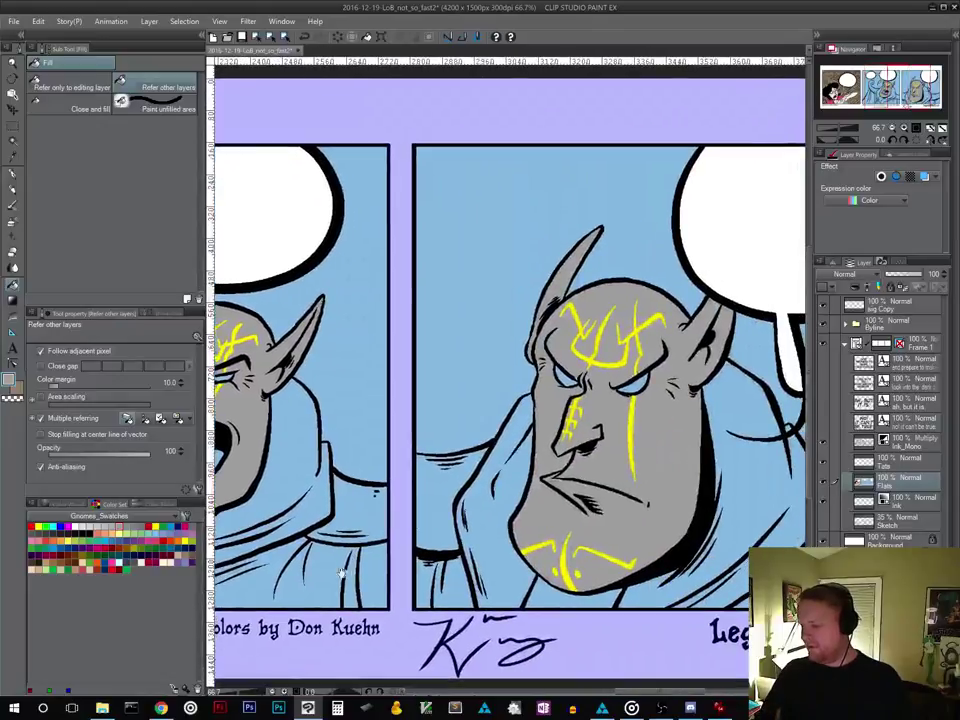
left_click_drag(360, 562, 662, 571)
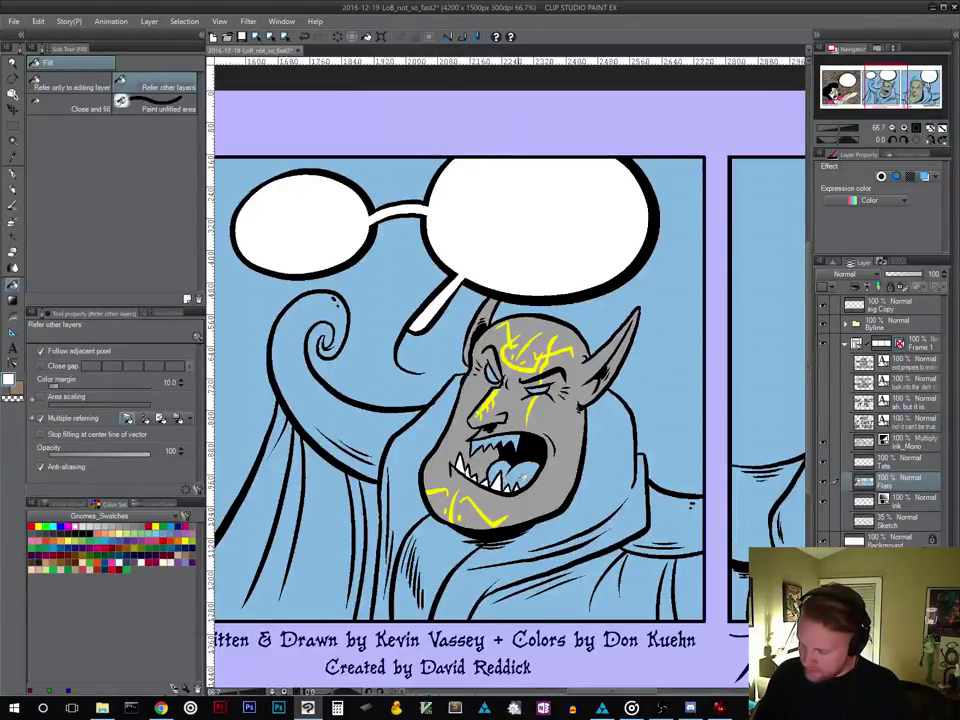
left_click_drag(698, 503, 354, 519)
left_click_drag(432, 556, 750, 540)
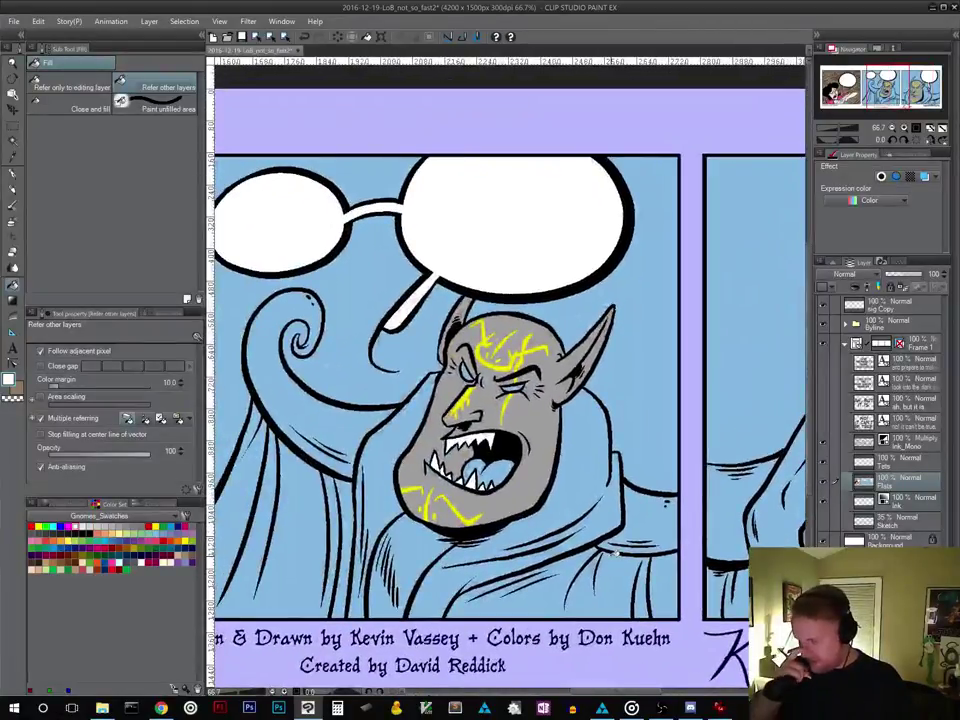
Fill the pointy-eared character's eyes with red in the second and third panels
left_click(148, 525)
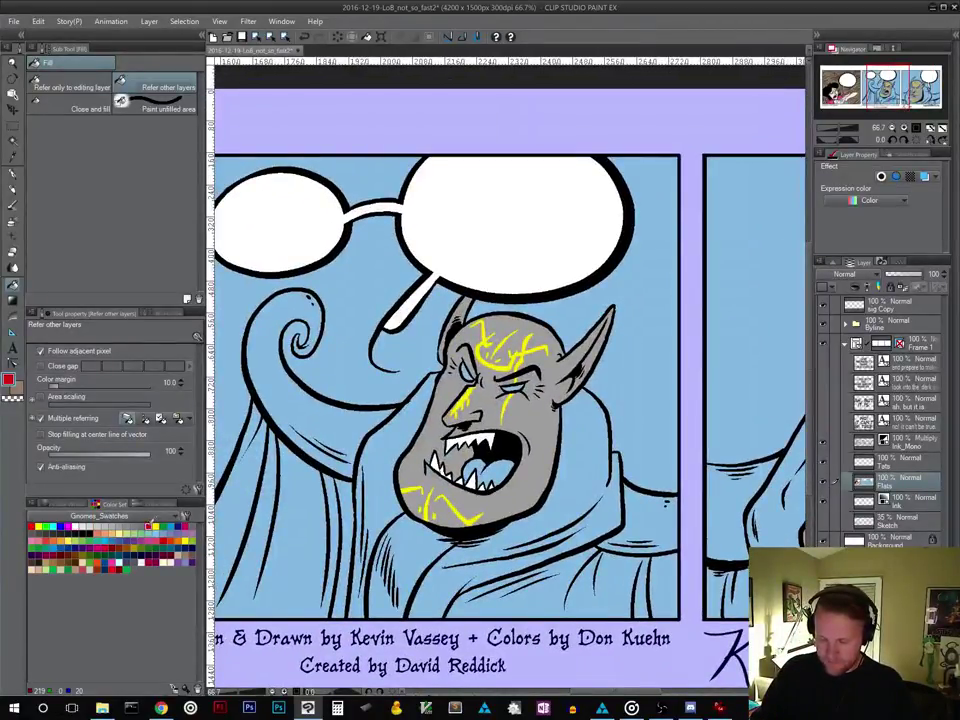
left_click(467, 375)
left_click(514, 390)
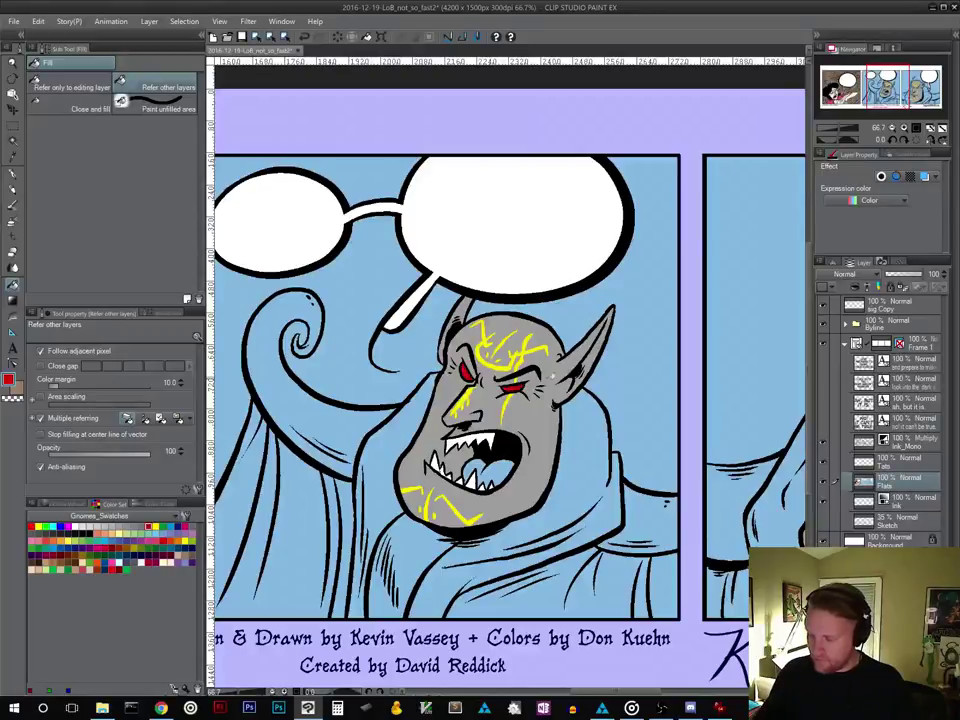
left_click_drag(699, 510, 687, 512)
scroll(687, 512, "right", 5)
left_click(570, 415)
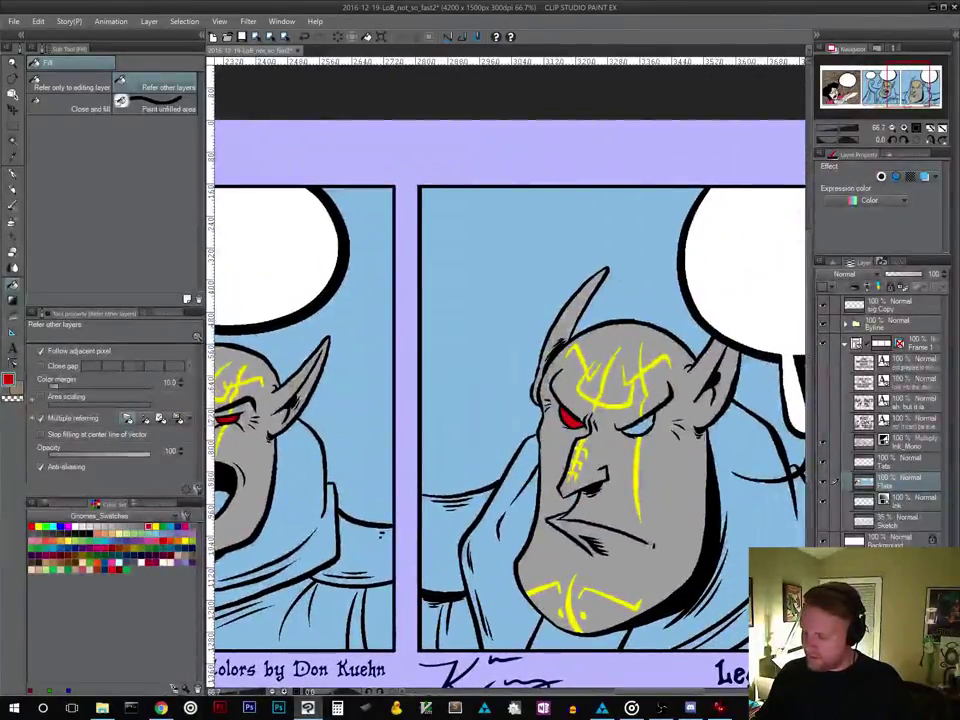
left_click(634, 427)
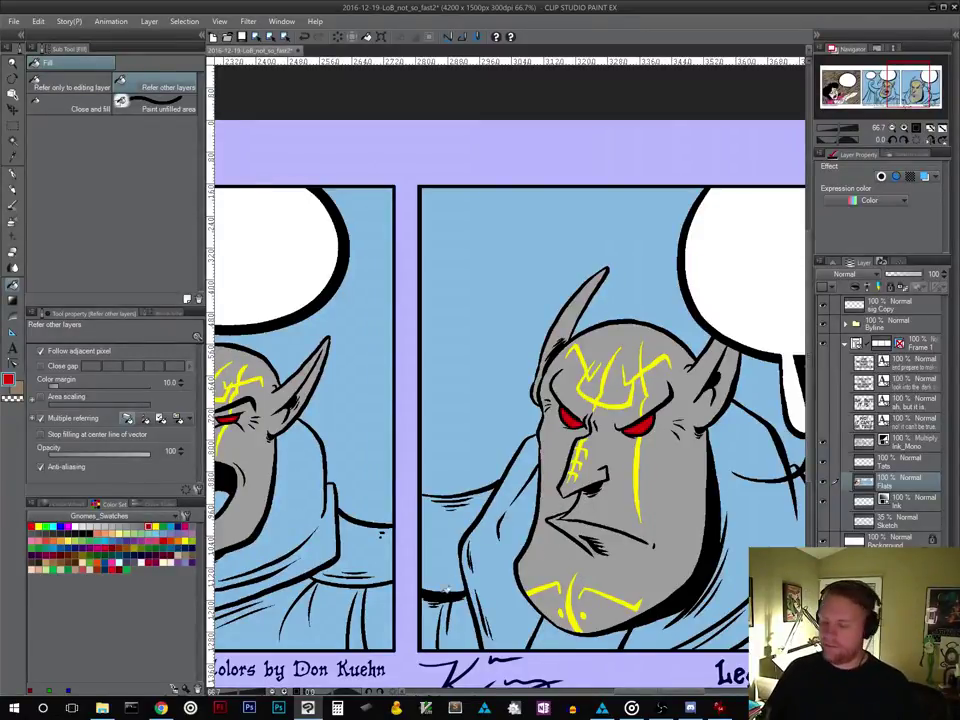
Fill the tongue of the shouting character in the second panel with crimson
left_click_drag(445, 603, 702, 498)
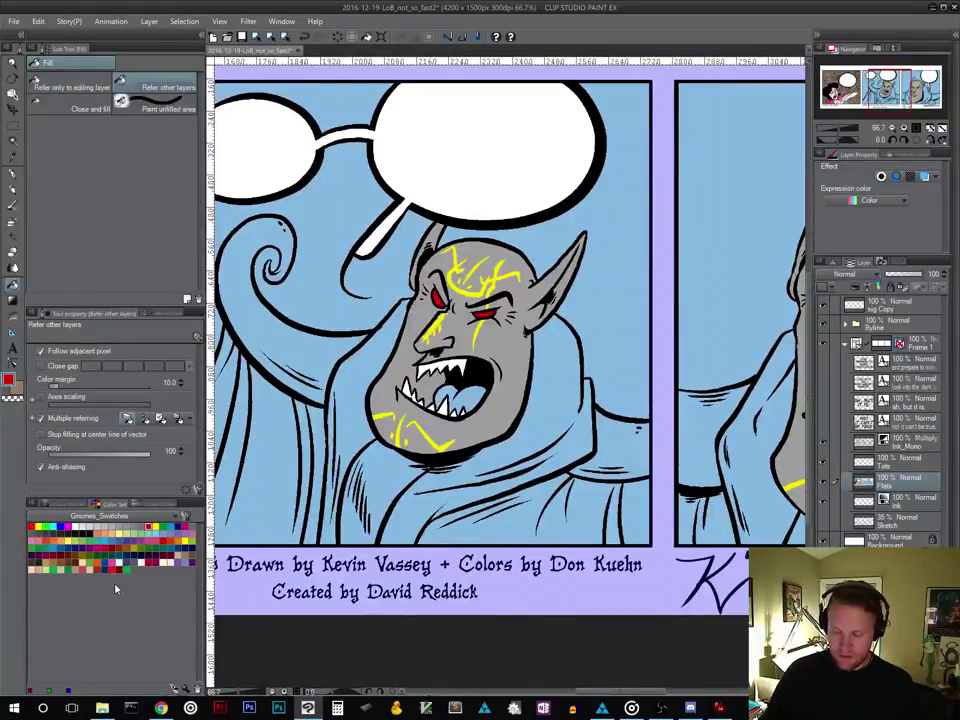
left_click(104, 548)
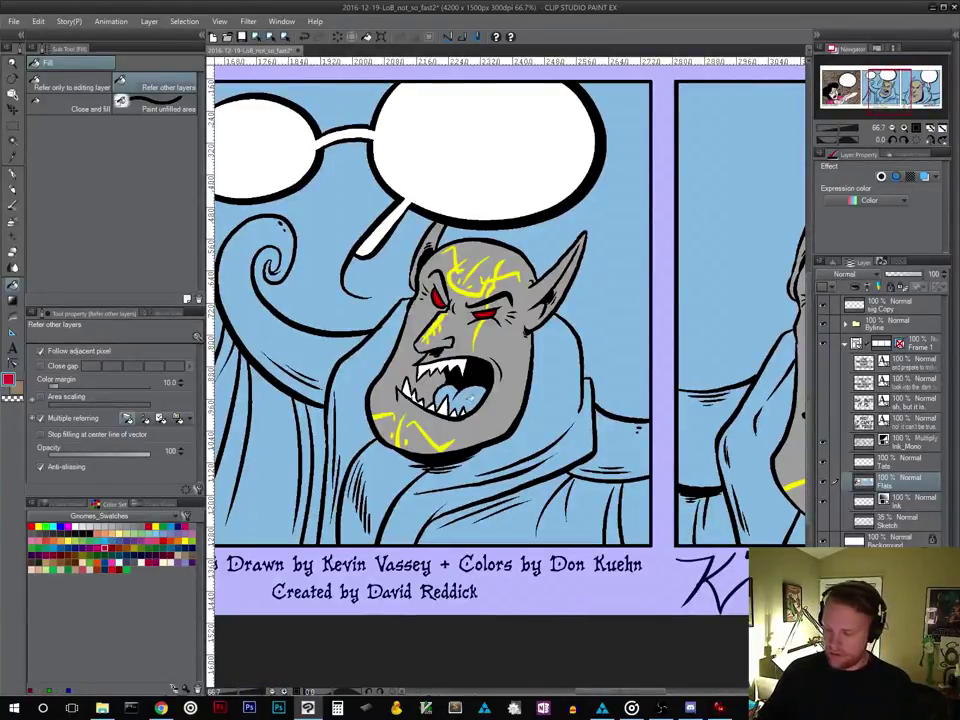
left_click_drag(666, 500, 556, 533)
Ink small black dots on the shouting character's tongue in the second panel on the Ink_Mono layer, then check that layer by toggling its visibility
left_click(867, 449)
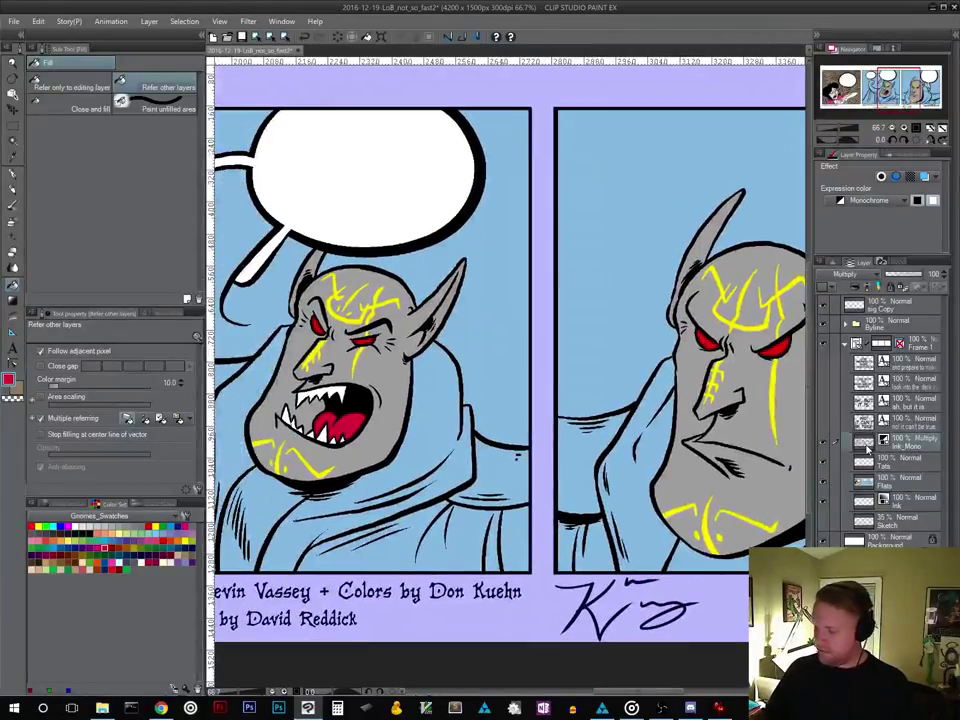
left_click(89, 534)
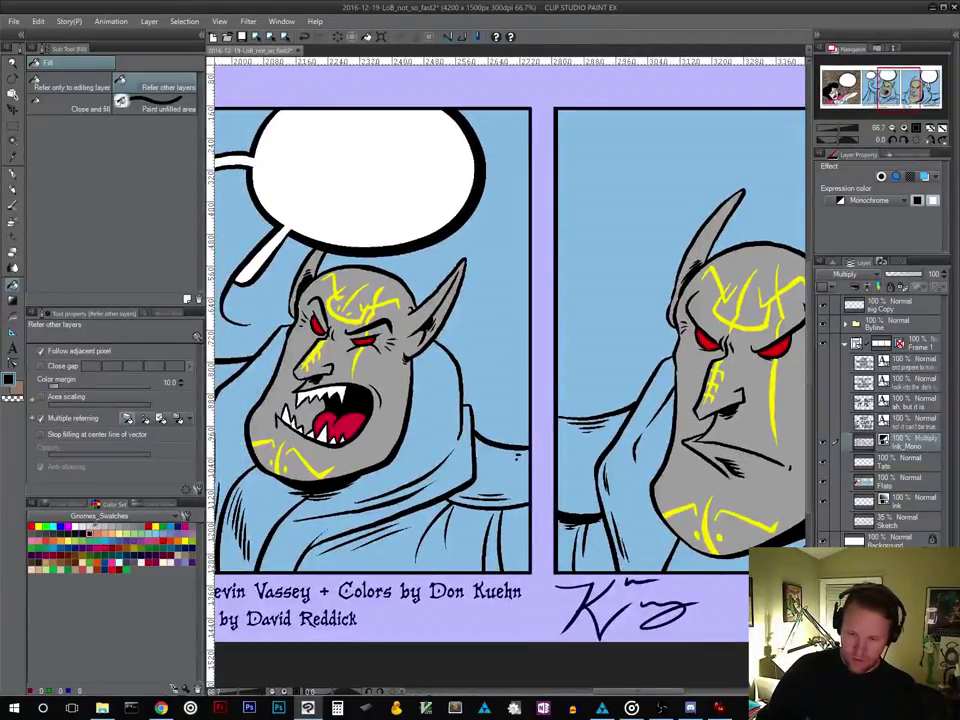
left_click(14, 176)
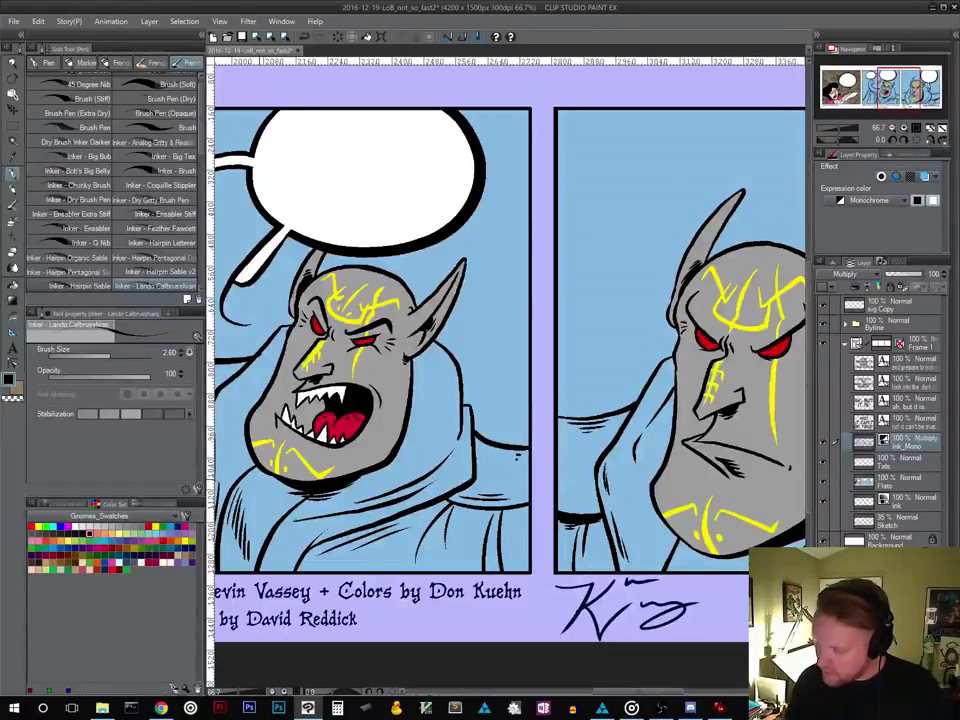
left_click(14, 285)
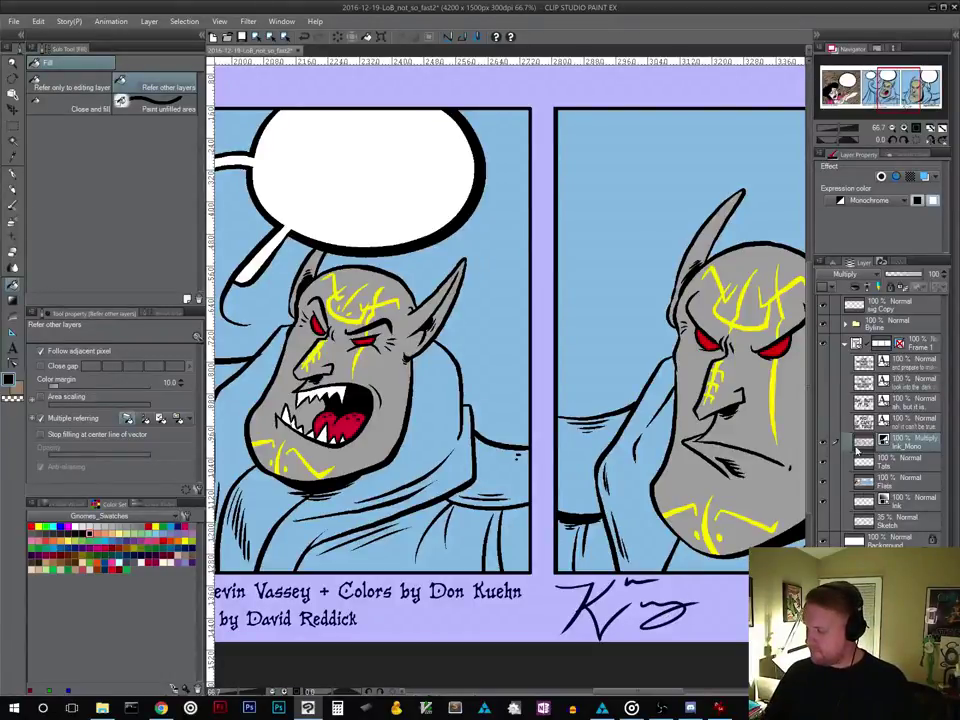
left_click(824, 447)
left_click(824, 447)
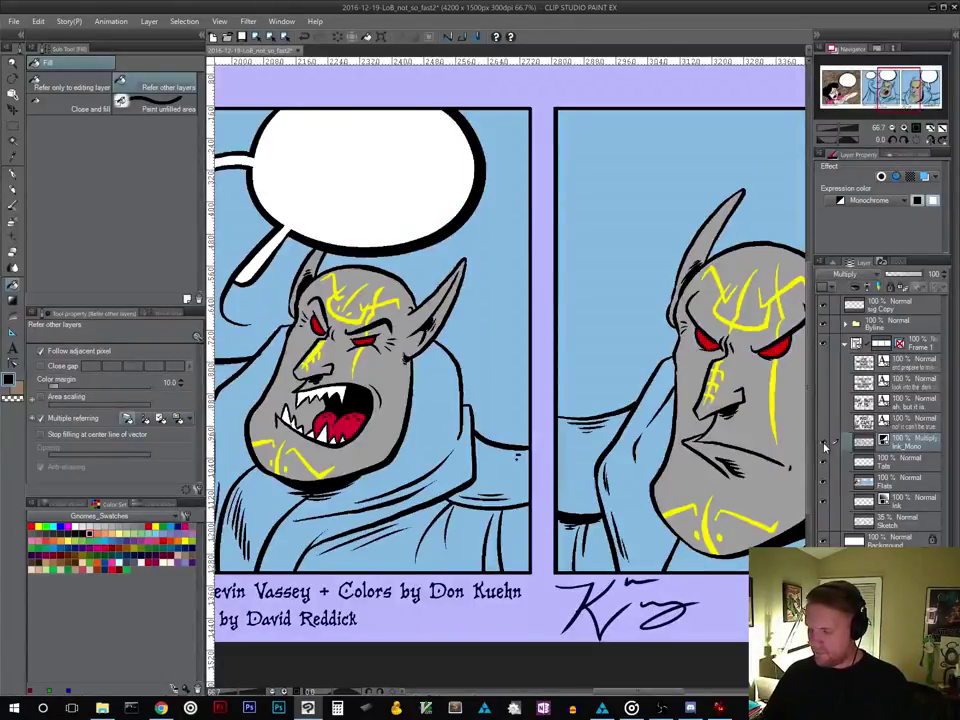
Make Flats the active layer again, recheck the Ink_Mono layer's visibility, and save the comic file
left_click(864, 480)
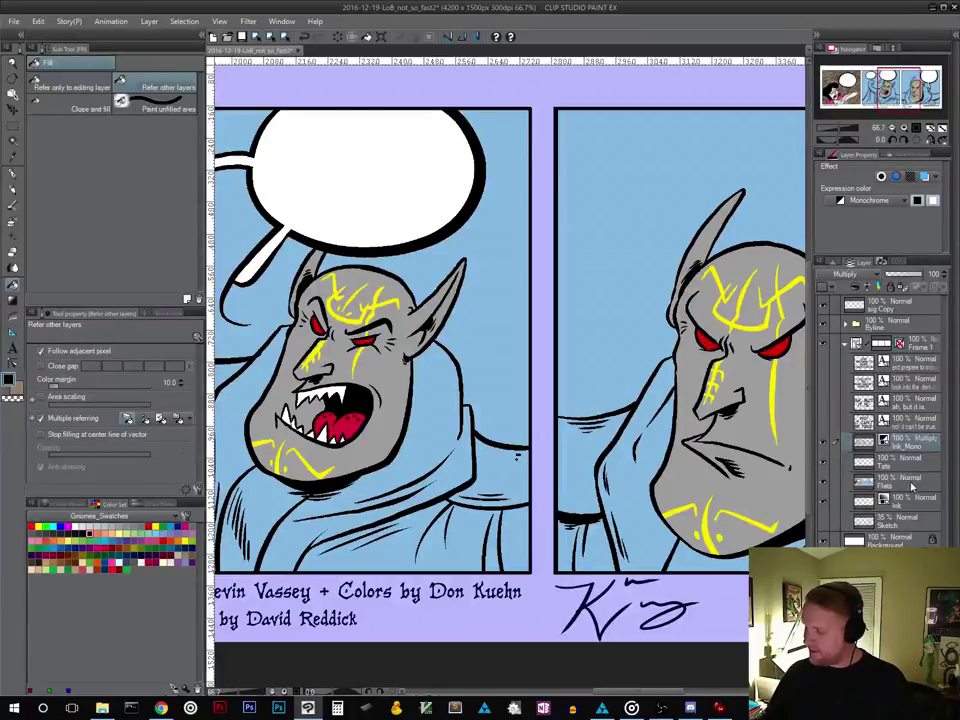
left_click(824, 443)
left_click(824, 443)
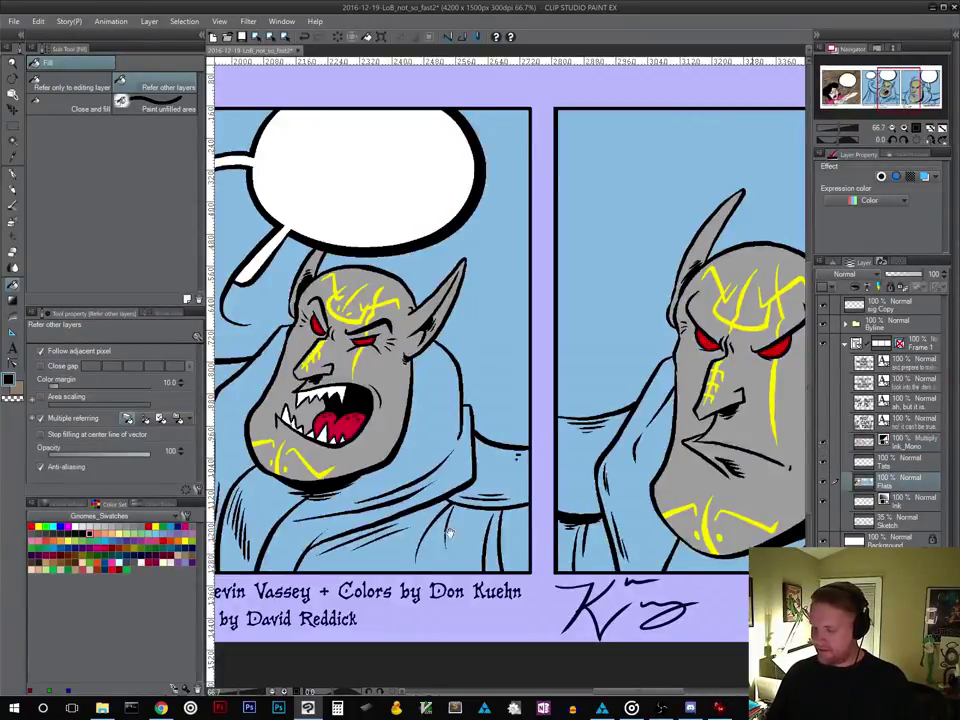
left_click_drag(414, 536, 691, 521)
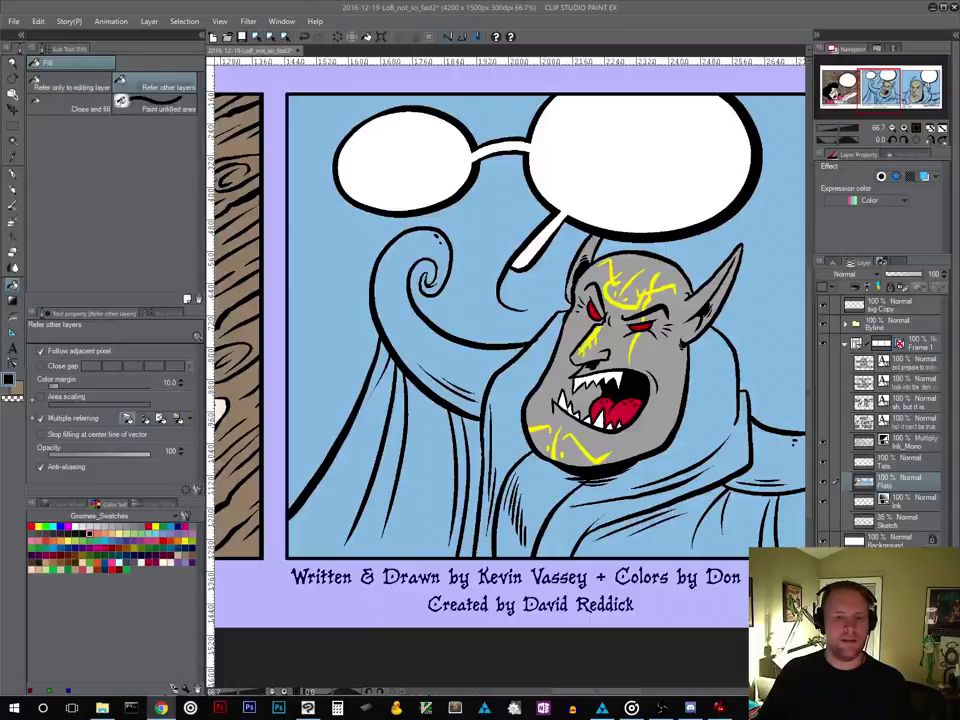
left_click(450, 9)
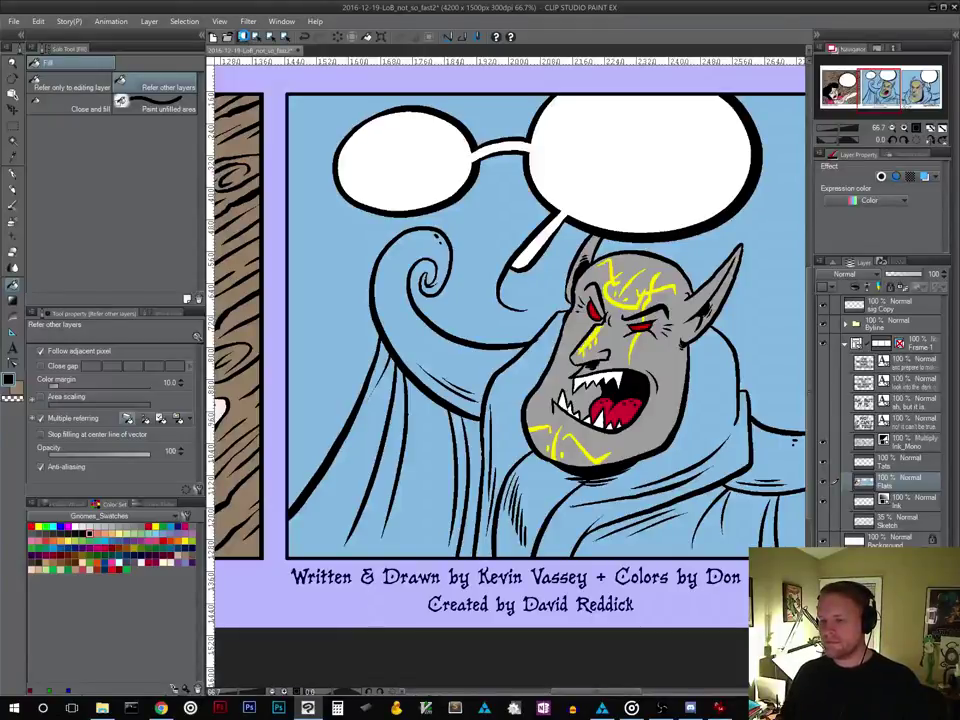
left_click(243, 36)
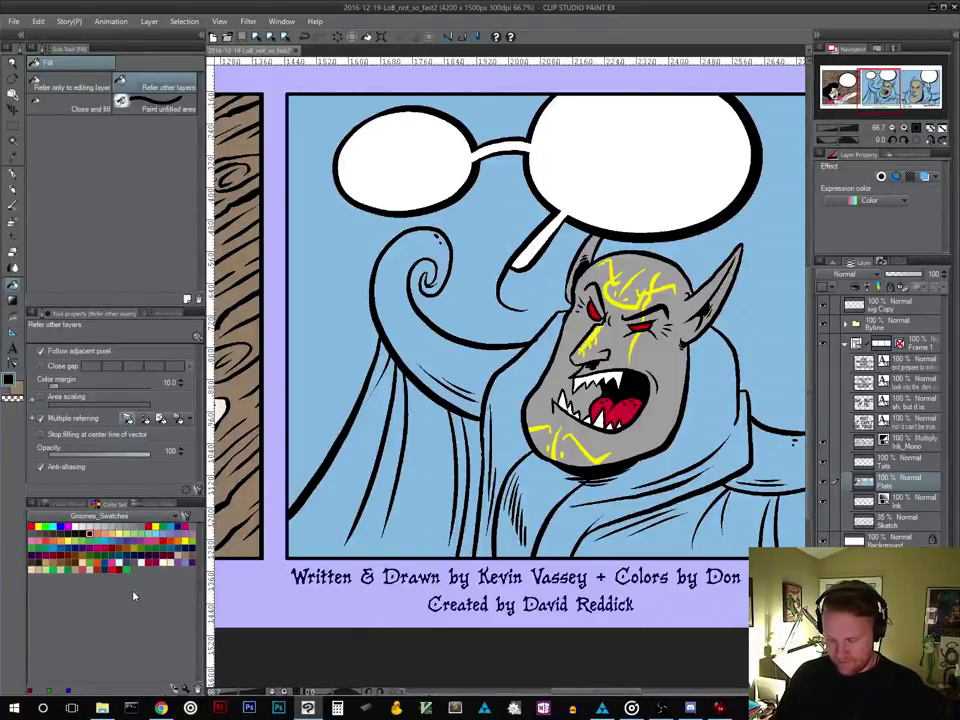
Fill the cape's curled collar and shoulder bands with dark red in the second and third panels on the Flats layer
left_click(119, 567)
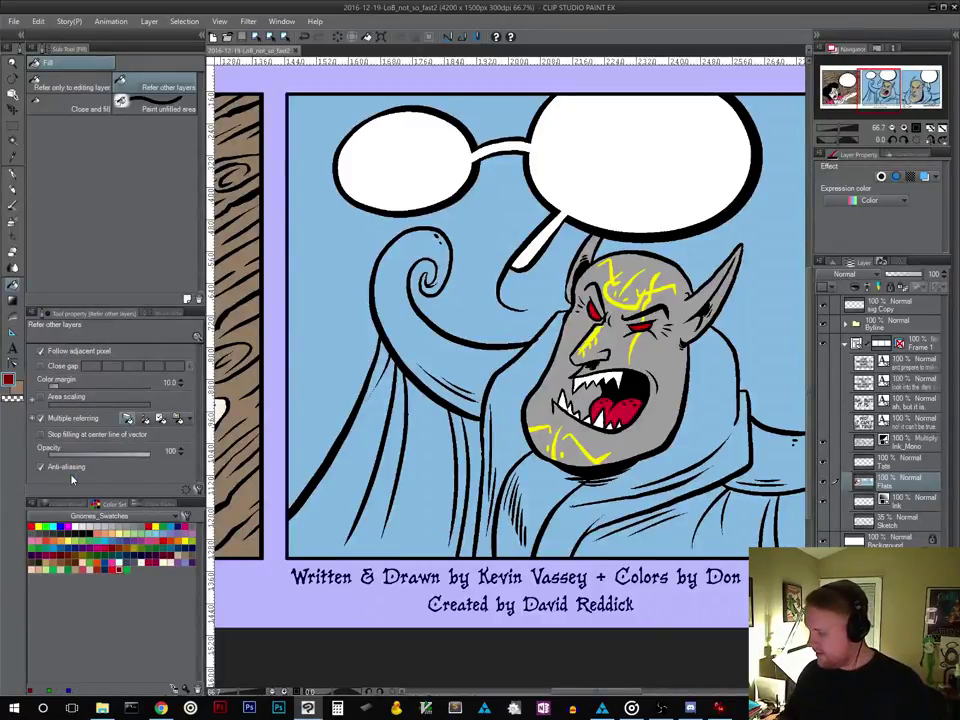
left_click(469, 364)
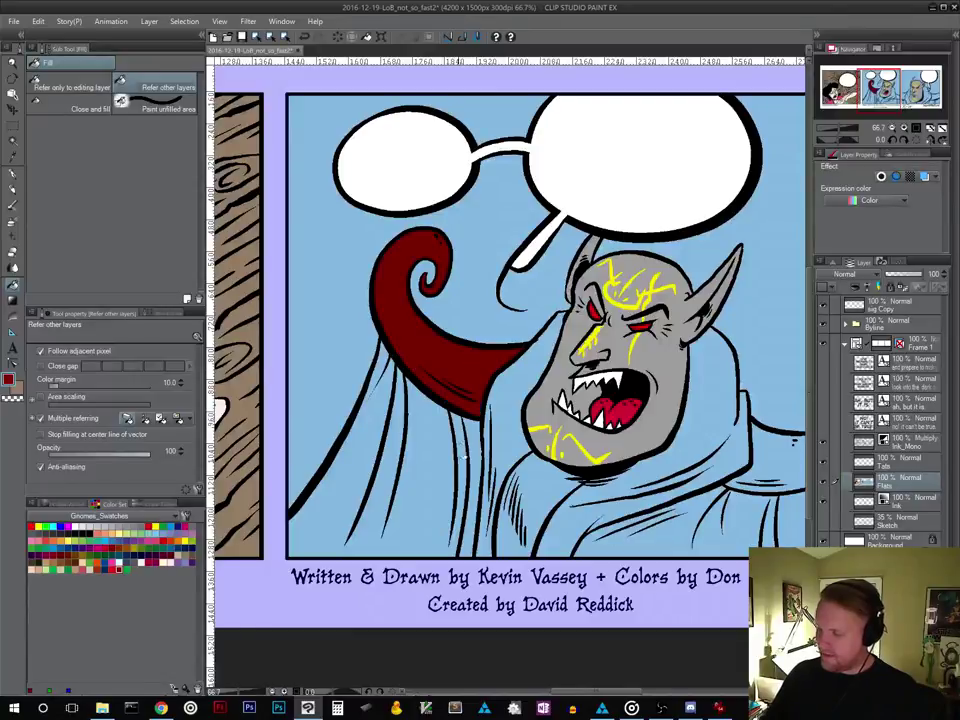
left_click_drag(630, 538, 501, 540)
left_click(660, 461)
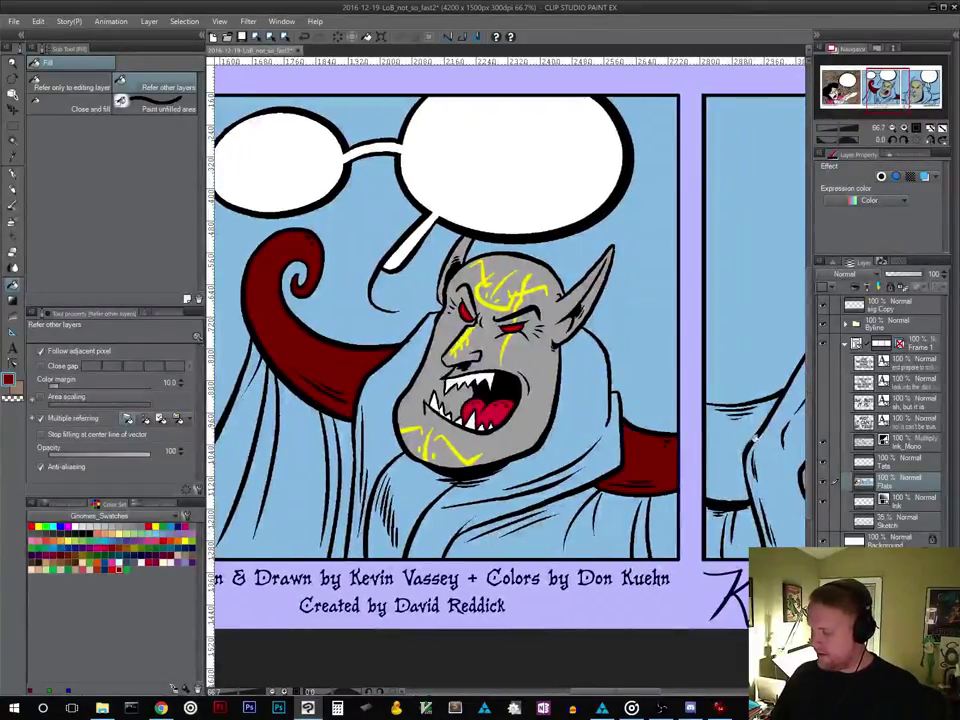
left_click(733, 446)
left_click_drag(719, 511, 343, 550)
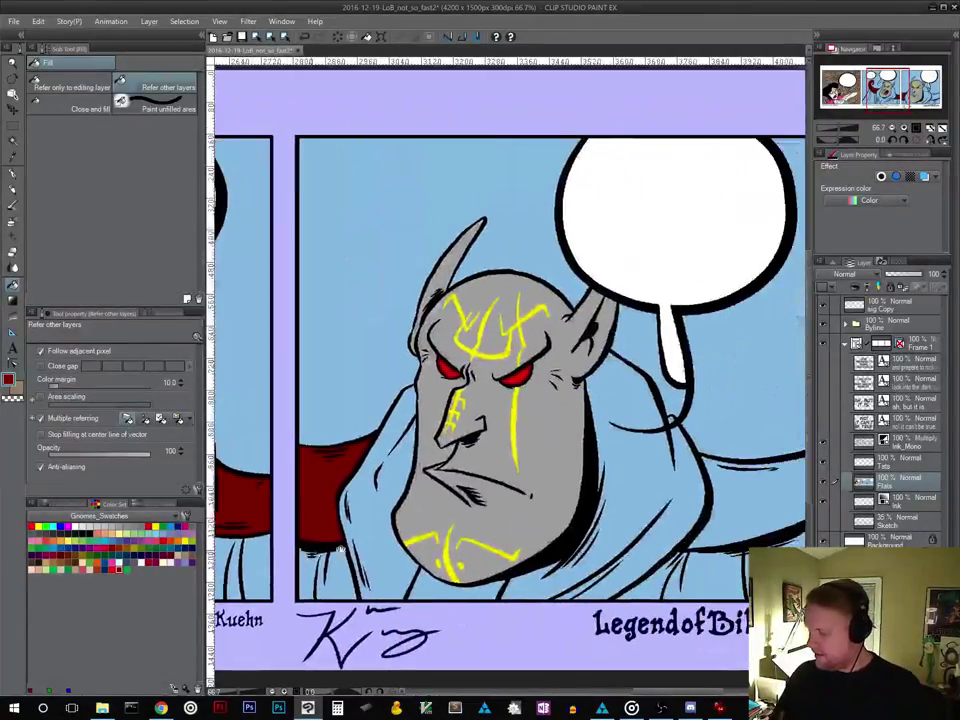
left_click(764, 501)
Fill the pointy-eared character's hood with medium blue in the second and third panels
left_click_drag(617, 562, 498, 563)
scroll(497, 563, "left", 14)
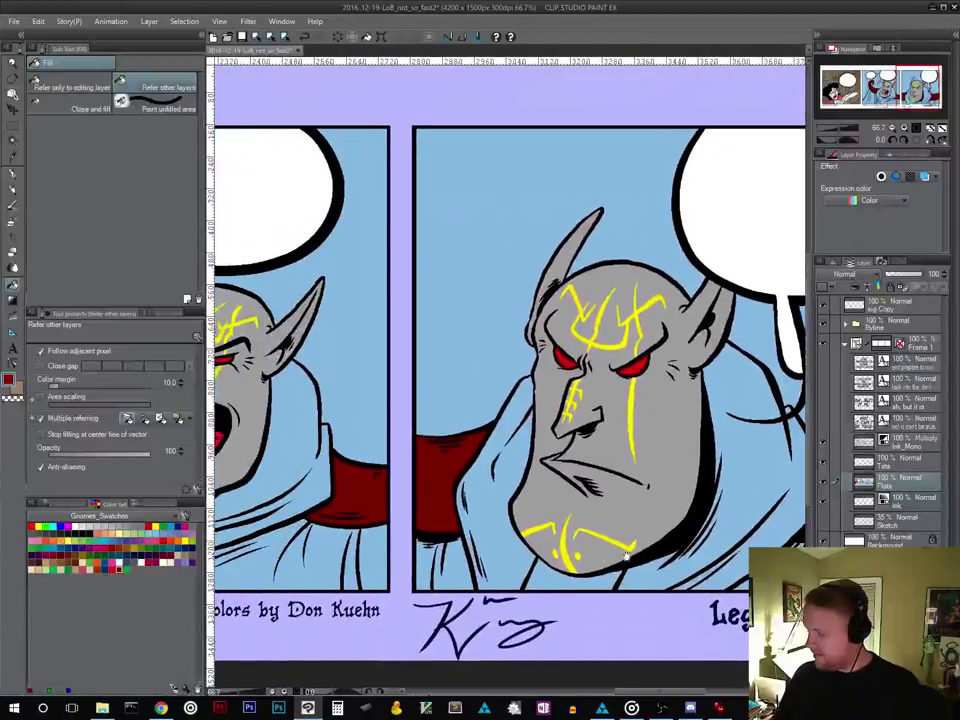
scroll(496, 540, "left", 3)
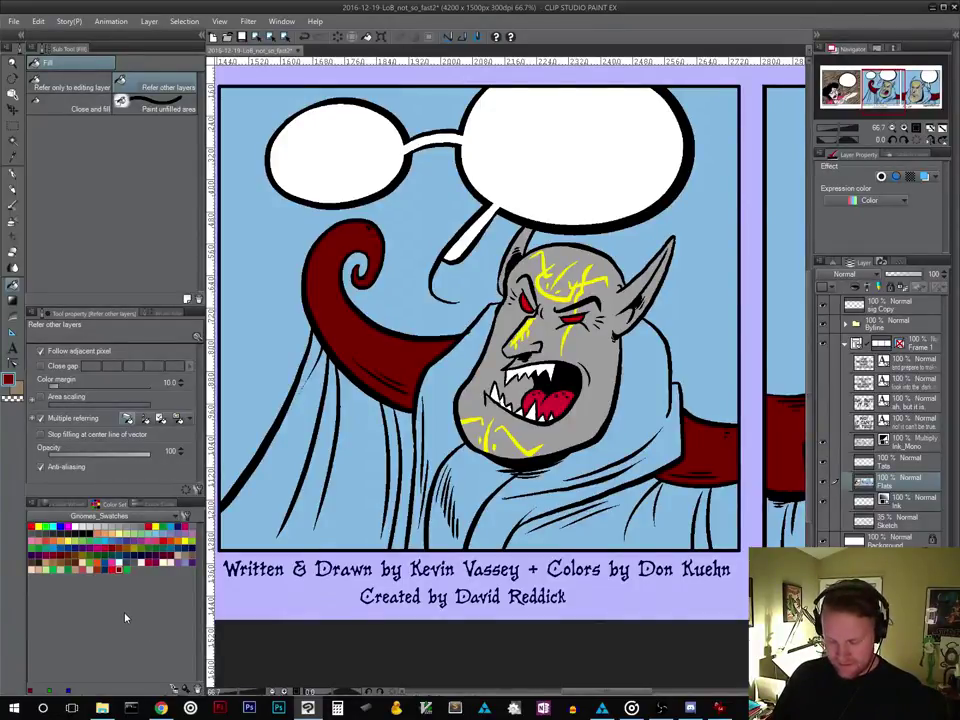
left_click(120, 541)
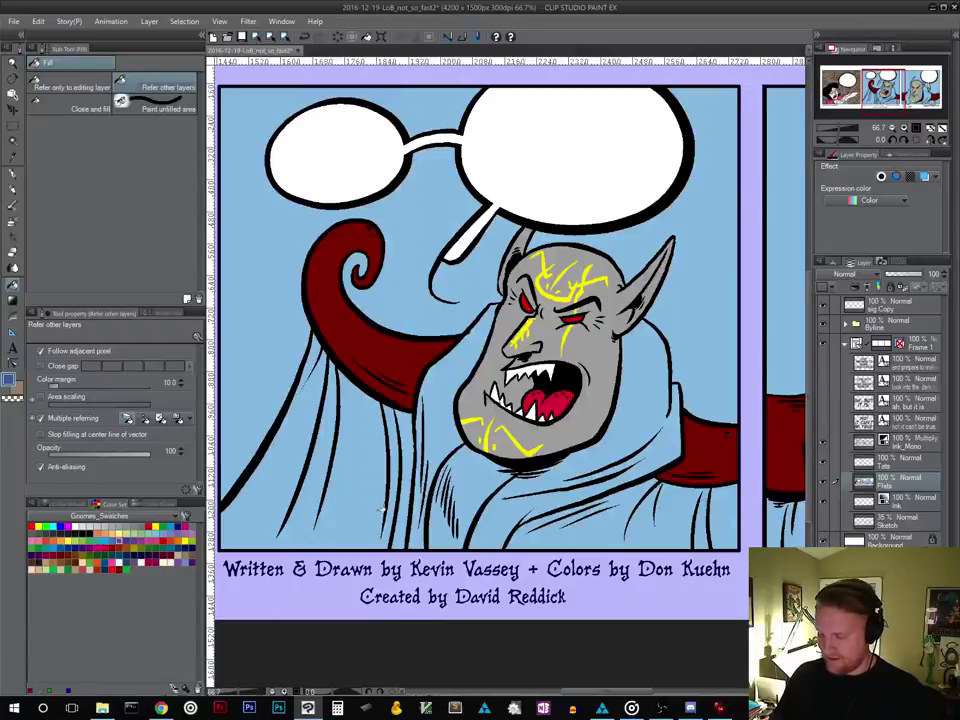
left_click(440, 436)
left_click(472, 484)
left_click(625, 445)
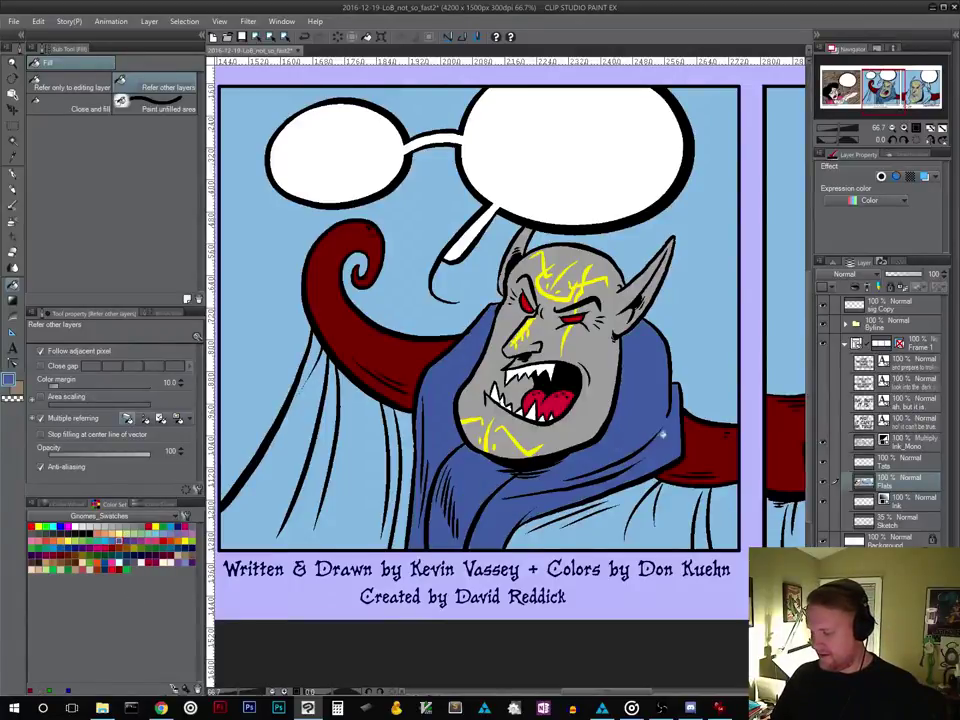
left_click_drag(613, 512, 228, 528)
left_click(454, 483)
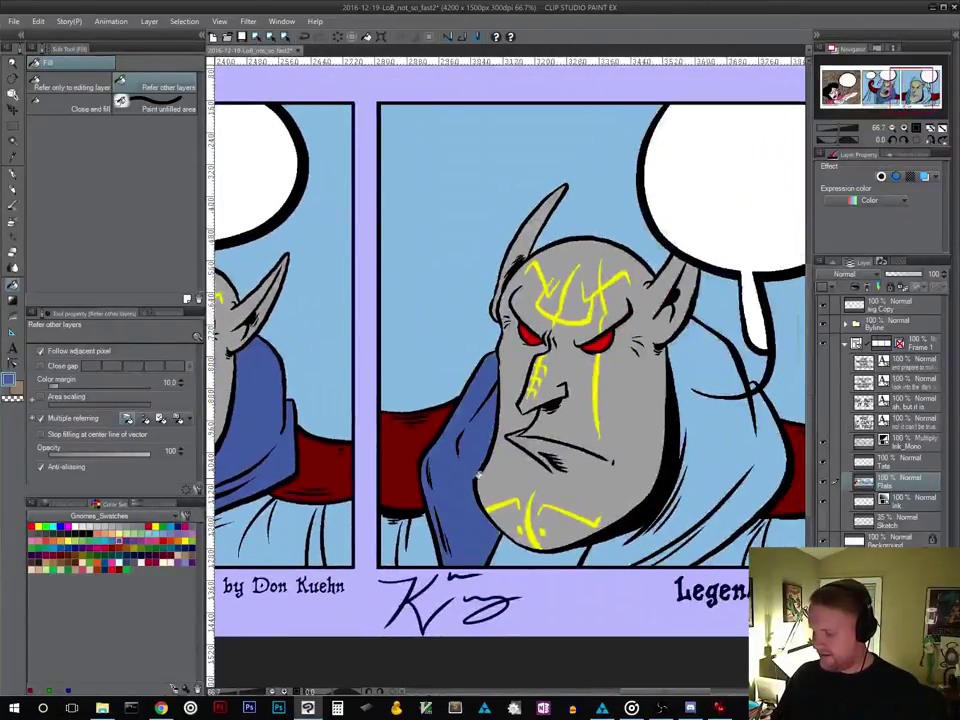
left_click(765, 463)
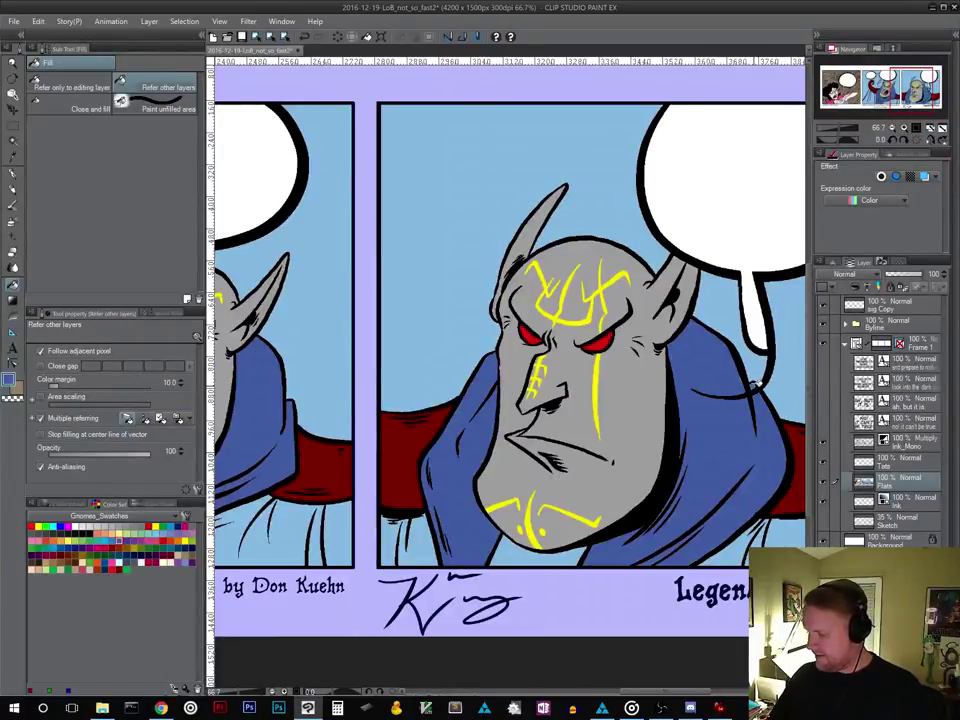
Fill the cape's hanging folds with dark maroon in the second and third panels
left_click_drag(430, 622, 788, 538)
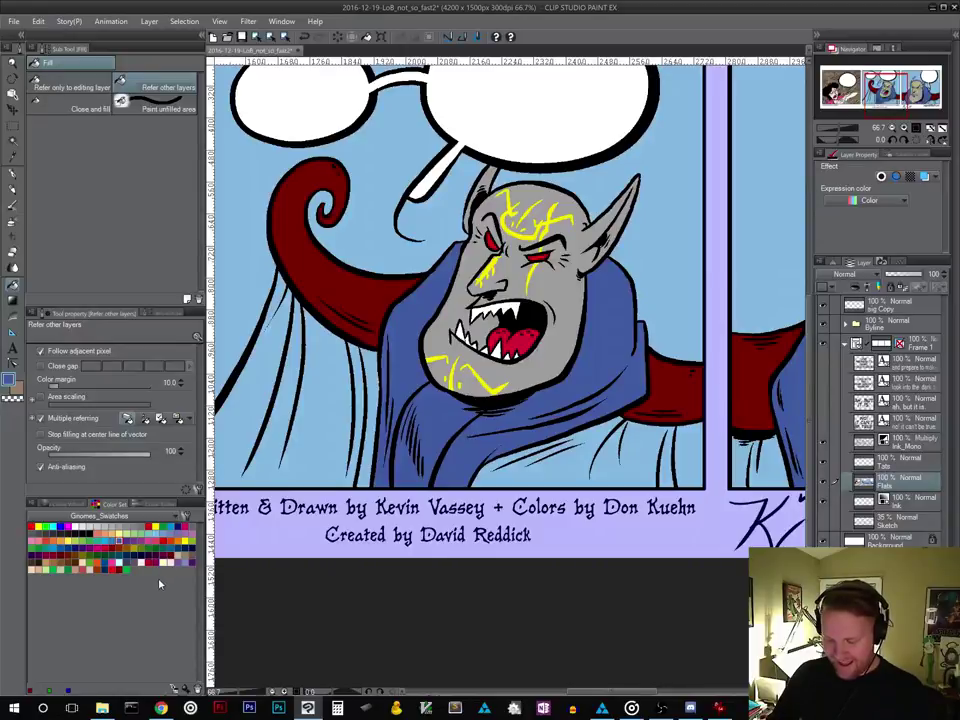
left_click(118, 568)
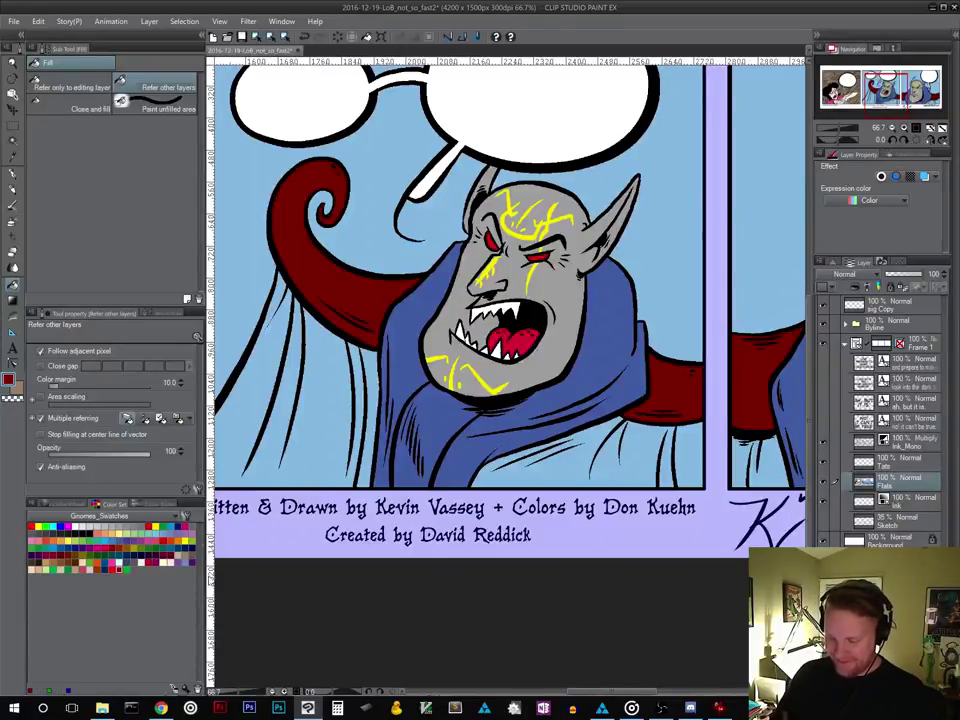
left_click(60, 556)
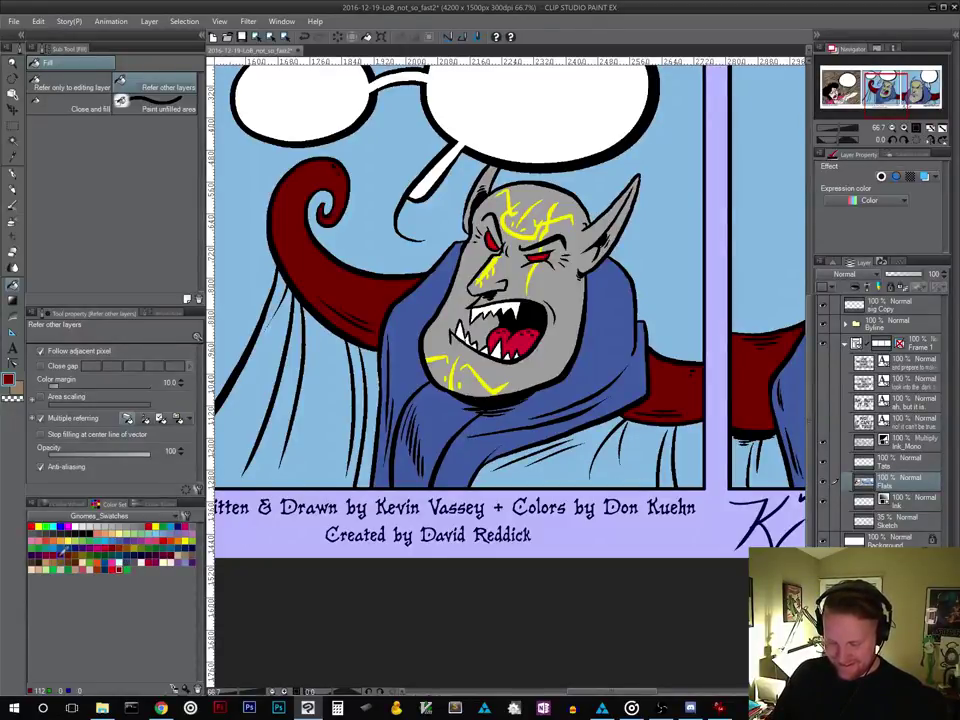
left_click(251, 322)
left_click(282, 300)
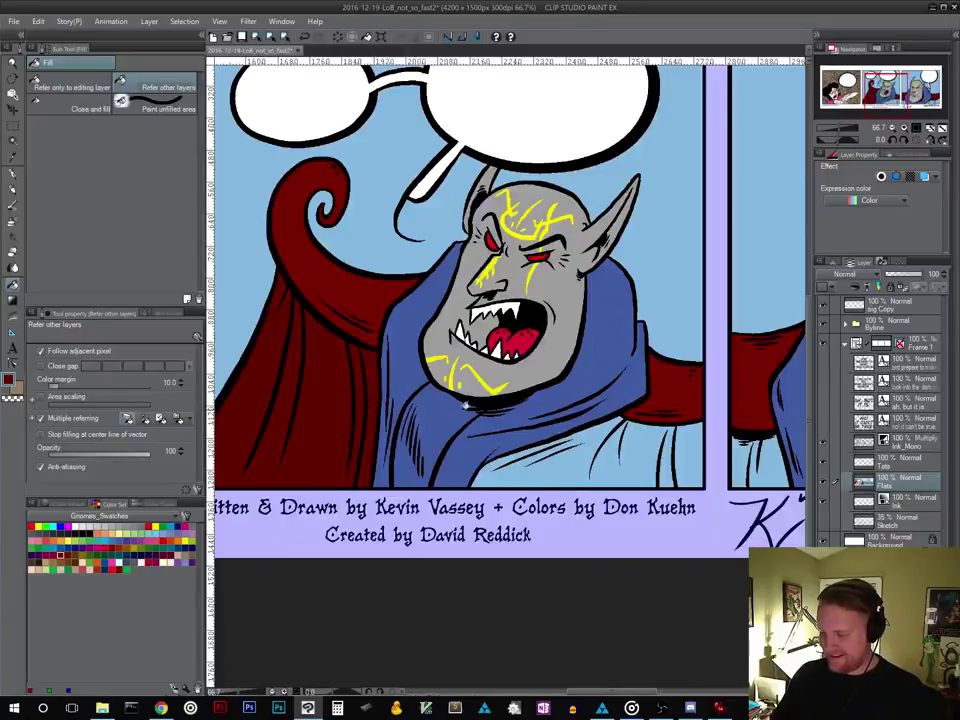
left_click(569, 474)
left_click(690, 459)
left_click_drag(690, 538, 489, 592)
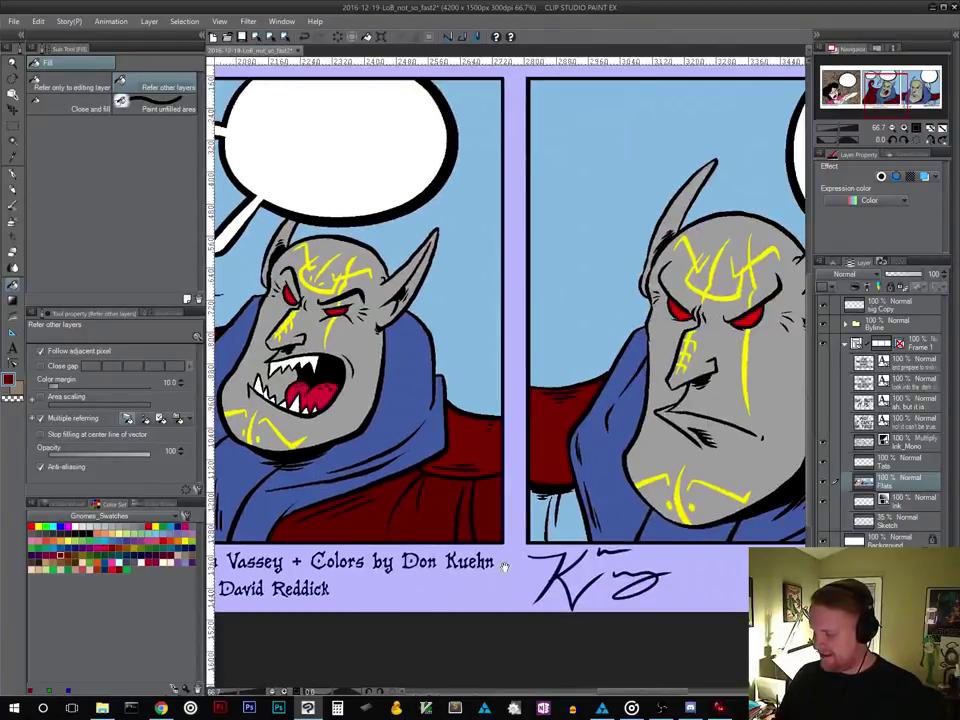
left_click(552, 516)
left_click_drag(553, 515, 200, 527)
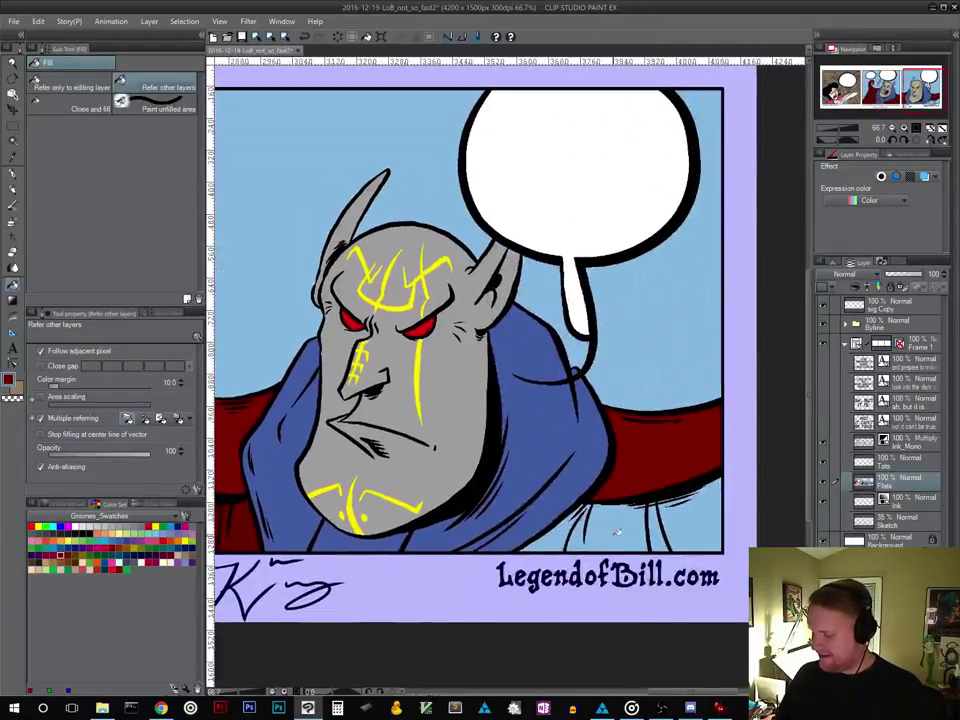
left_click(681, 531)
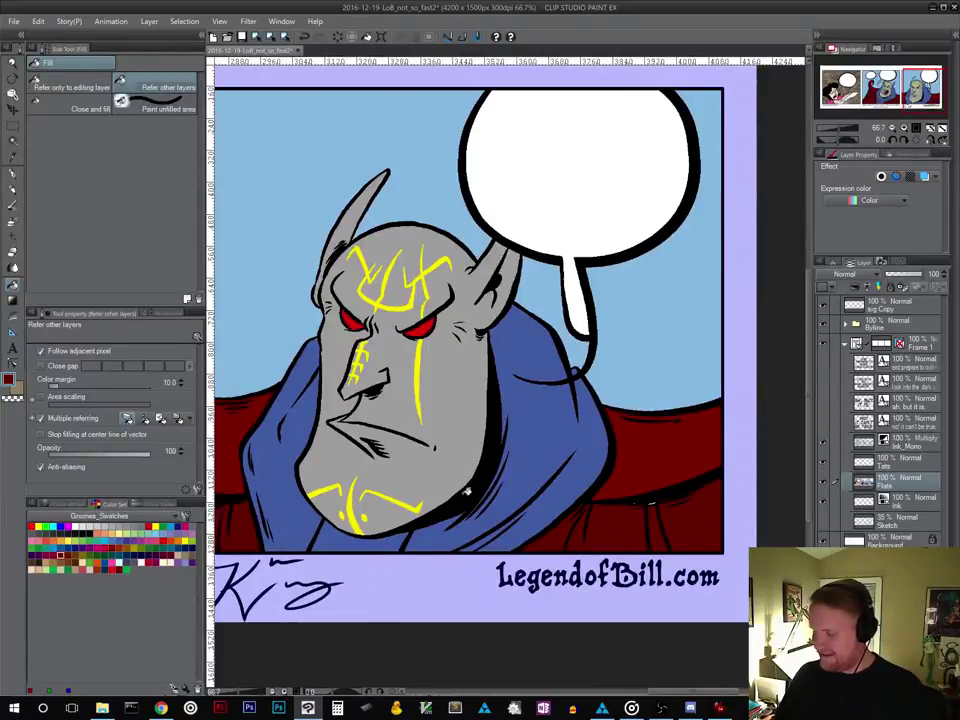
Lasso the unfilled sliver under the cape's shoulder band in the third panel, fill it with dark maroon, and deselect
left_click(12, 124)
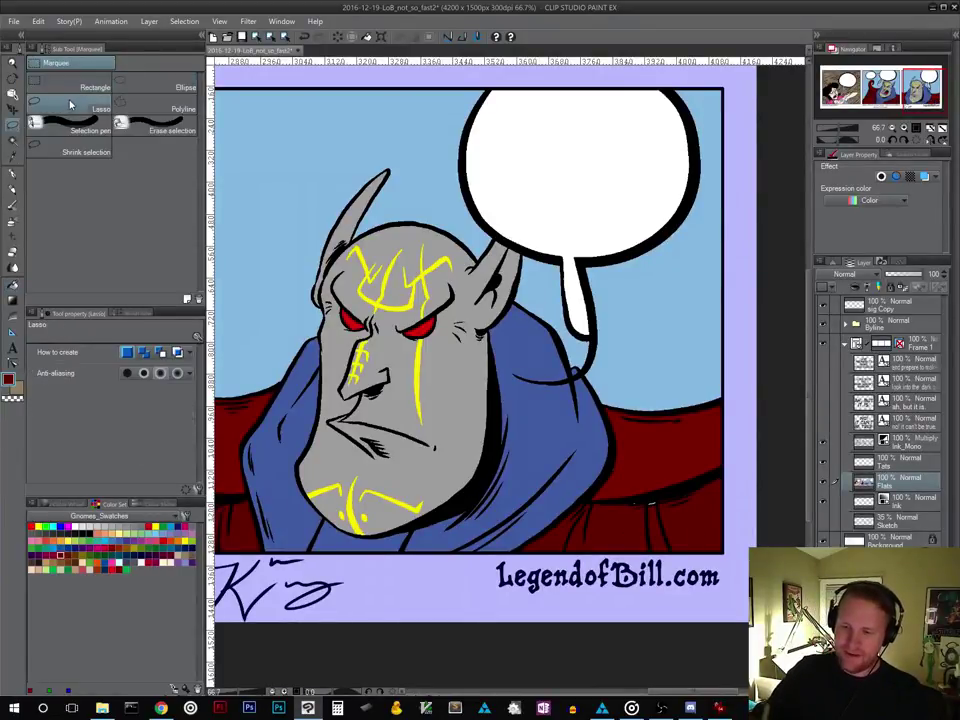
left_click(70, 104)
mouse_move(652, 500)
left_mouse_down()
mouse_move(634, 497)
mouse_move(630, 508)
mouse_move(666, 504)
mouse_move(634, 501)
left_mouse_up()
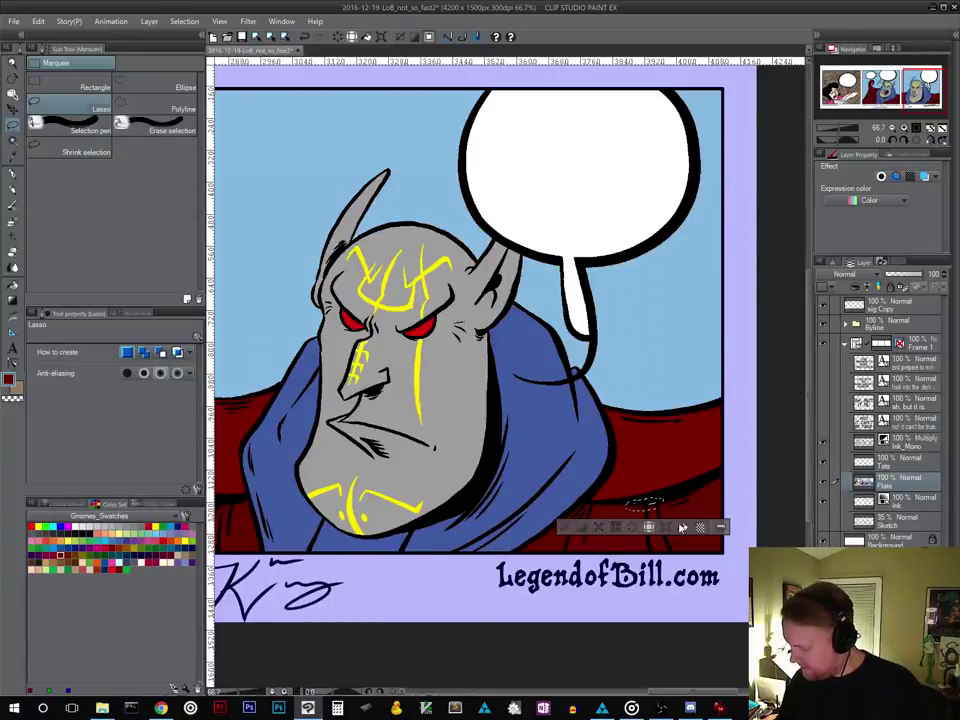
left_click(566, 528)
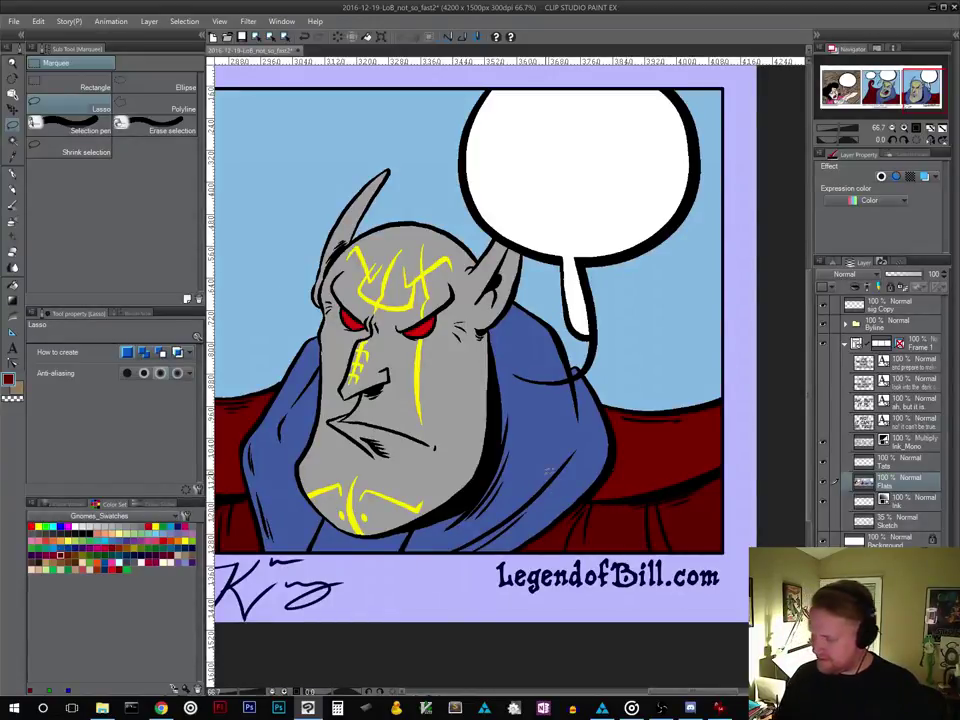
Look over the flat colours across the three panels for missed areas
left_click_drag(477, 563, 733, 497)
left_click_drag(342, 574, 673, 549)
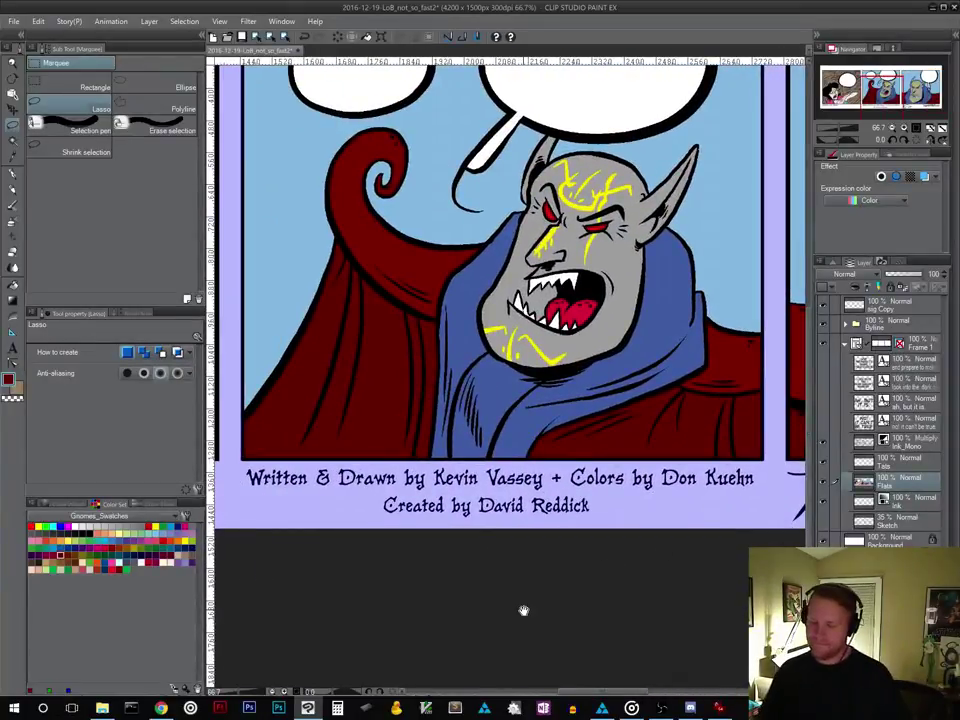
left_click_drag(508, 407, 531, 546)
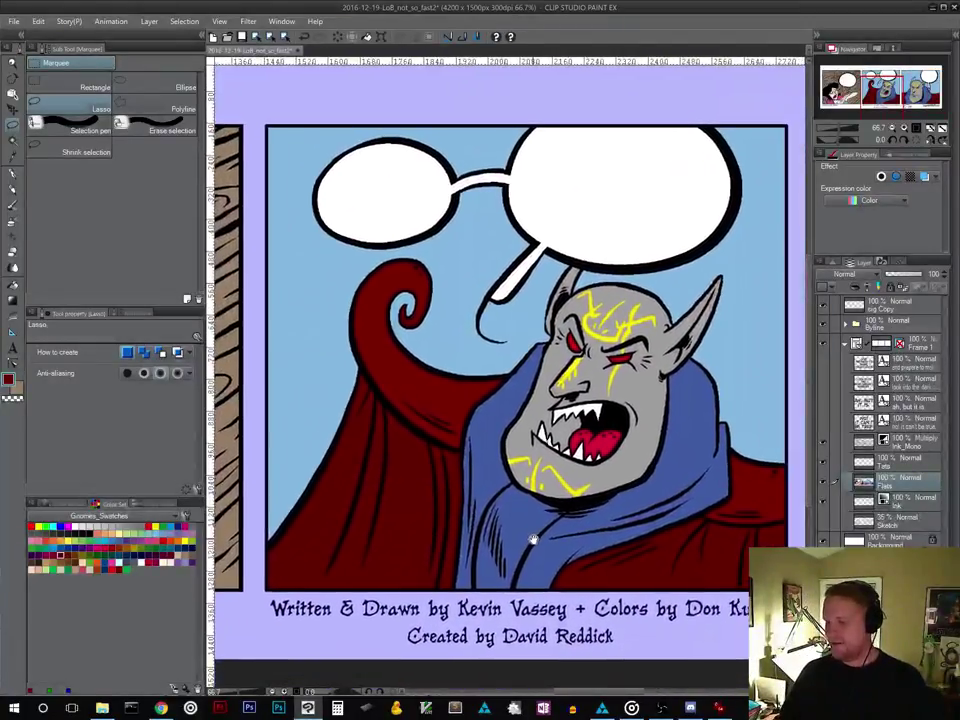
left_click_drag(256, 608, 699, 523)
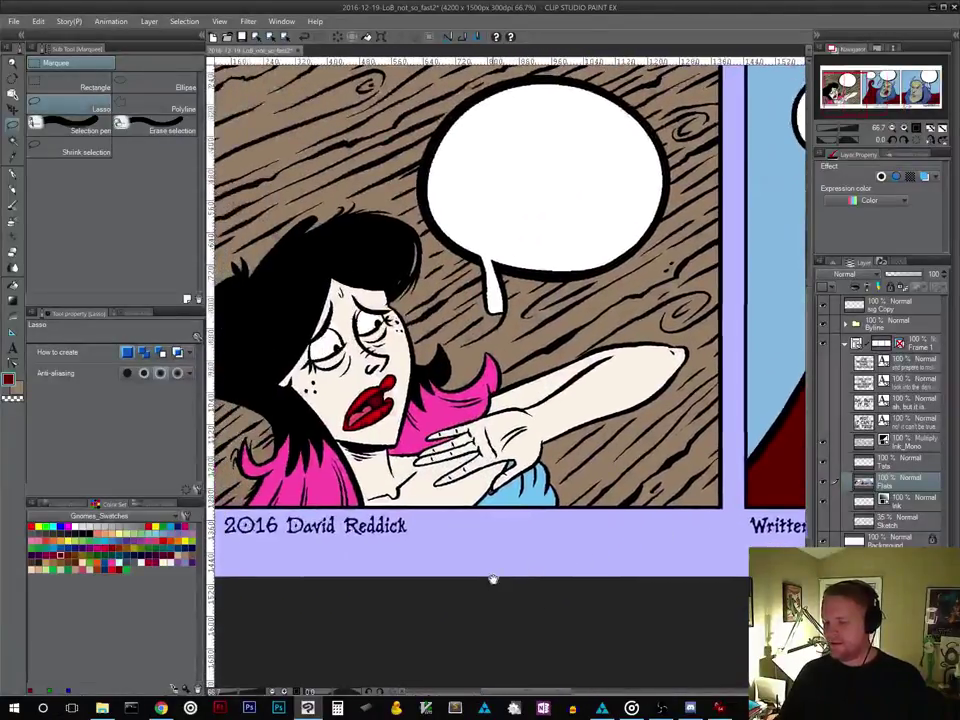
left_click_drag(493, 579, 523, 637)
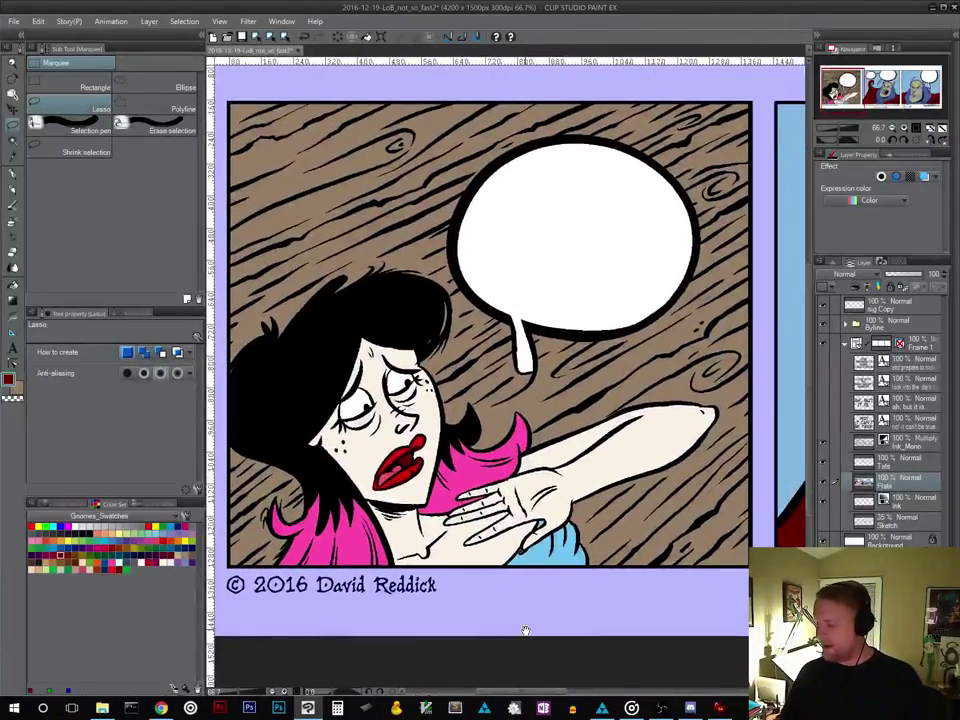
left_click_drag(680, 562, 328, 630)
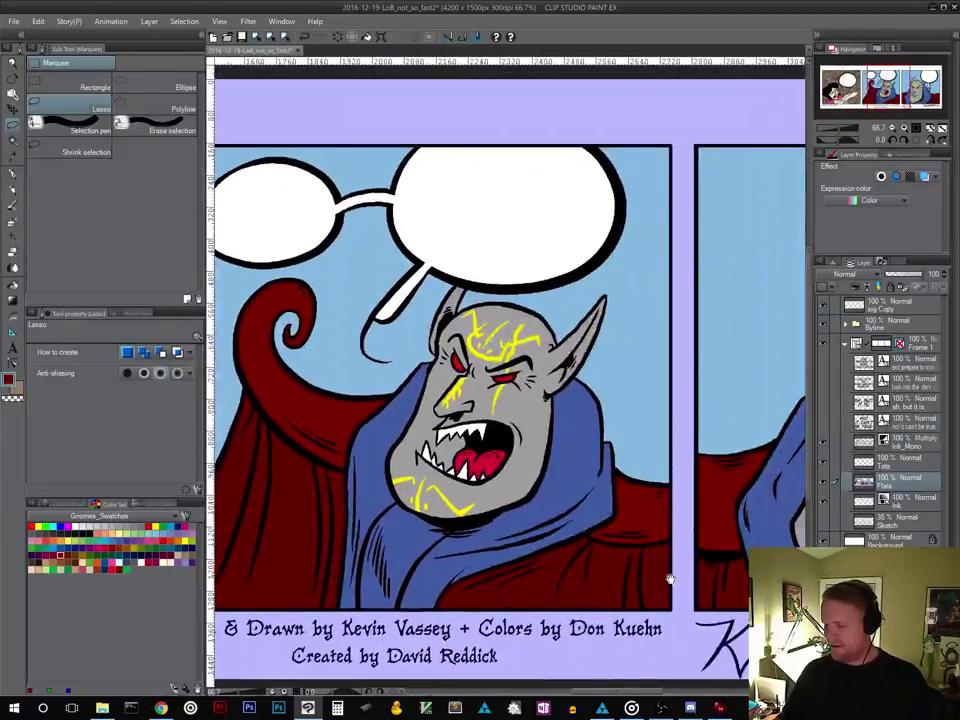
Hide the Flats layer to expose the third panel's sketched flames, and make the Ink_Mono layer active
left_click_drag(711, 578, 269, 568)
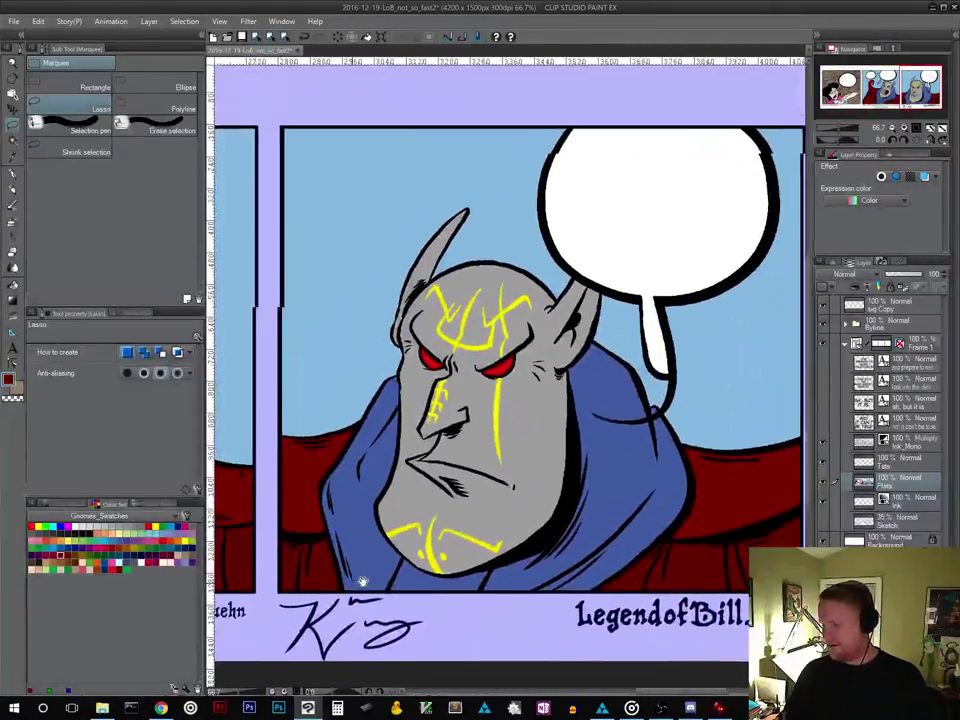
left_click_drag(358, 579, 755, 571)
left_click_drag(353, 613, 293, 630)
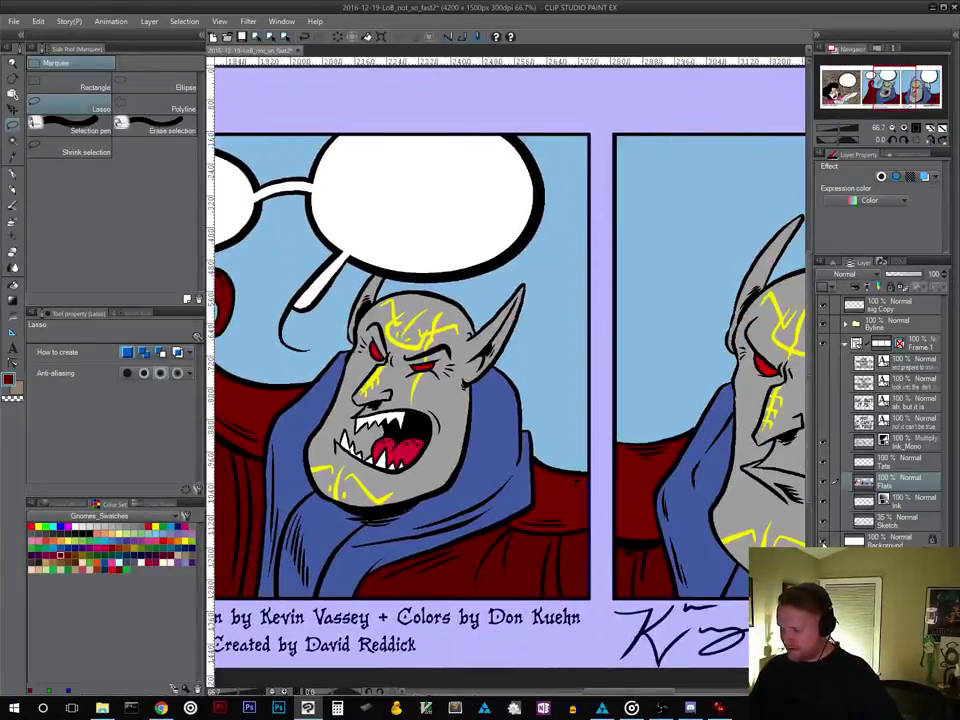
left_click(823, 481)
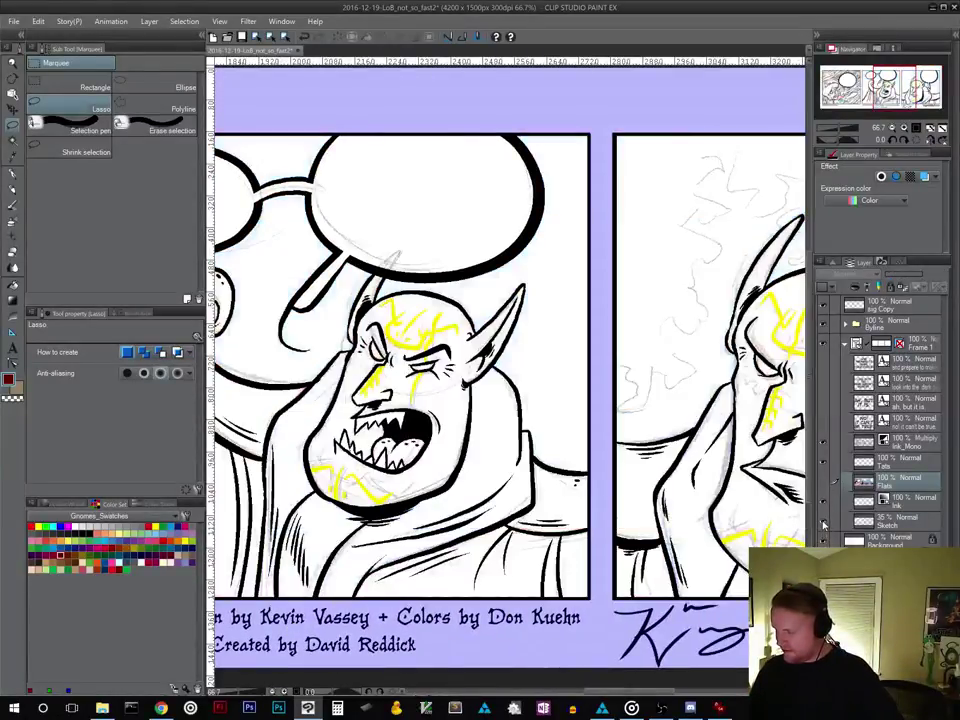
left_click_drag(689, 555, 353, 555)
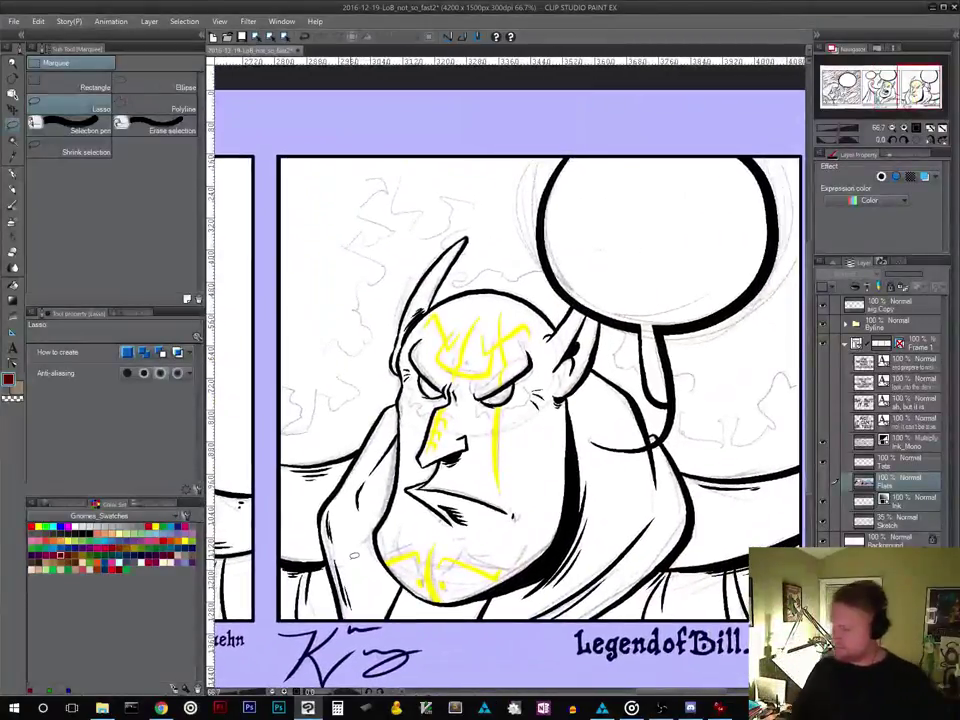
left_click(853, 441)
Set up the Leaky Larry pen in black with a brush size of 2.60
key("p")
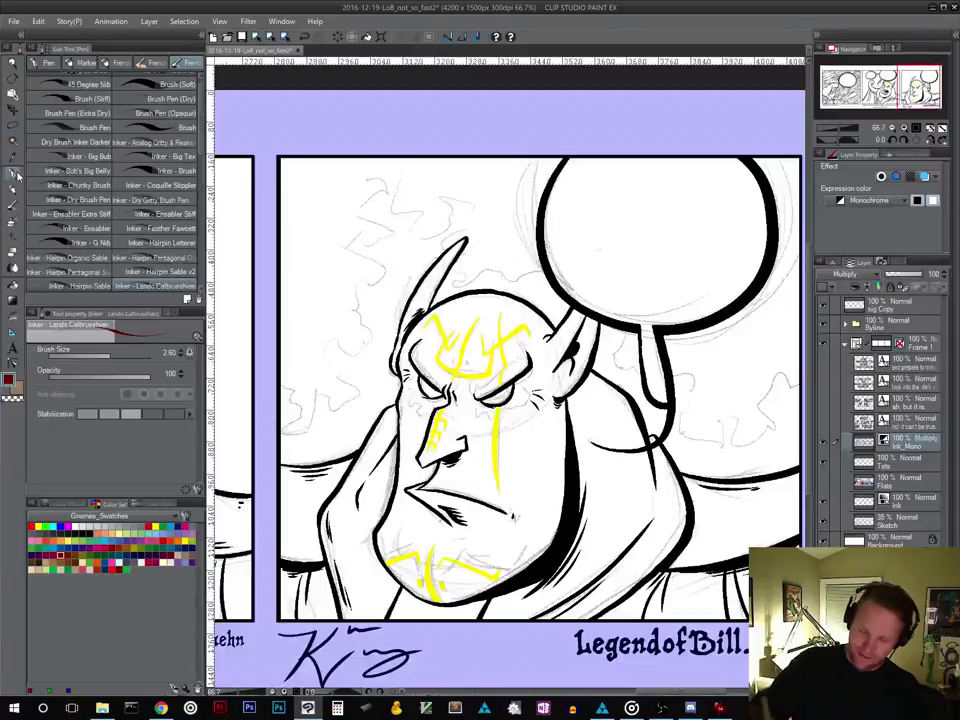
left_click(89, 533)
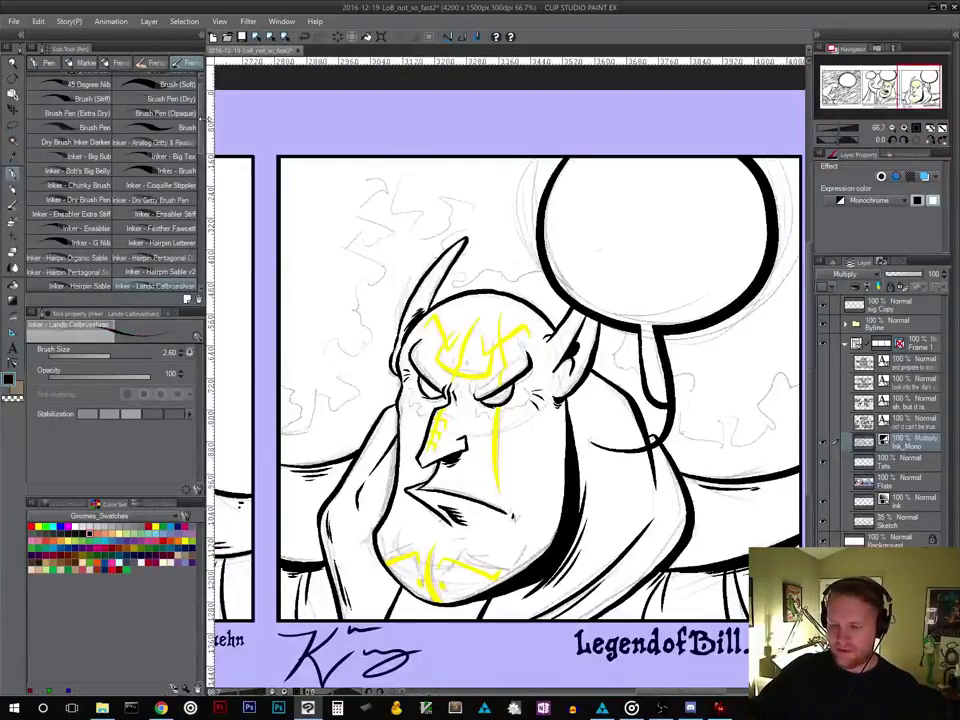
scroll(152, 95, "down", 2)
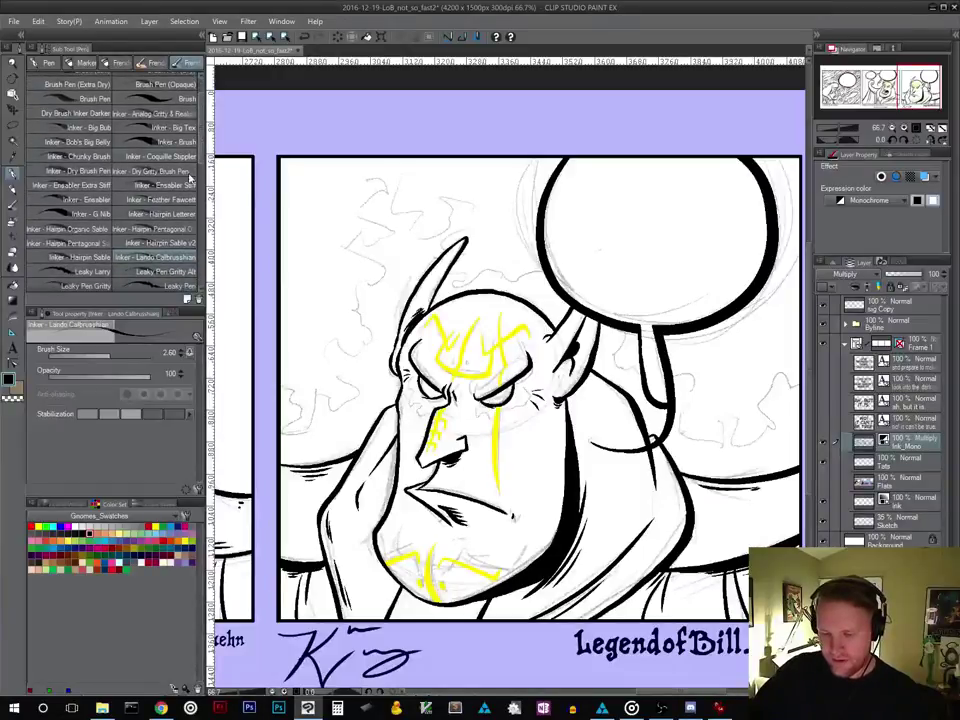
left_click(90, 271)
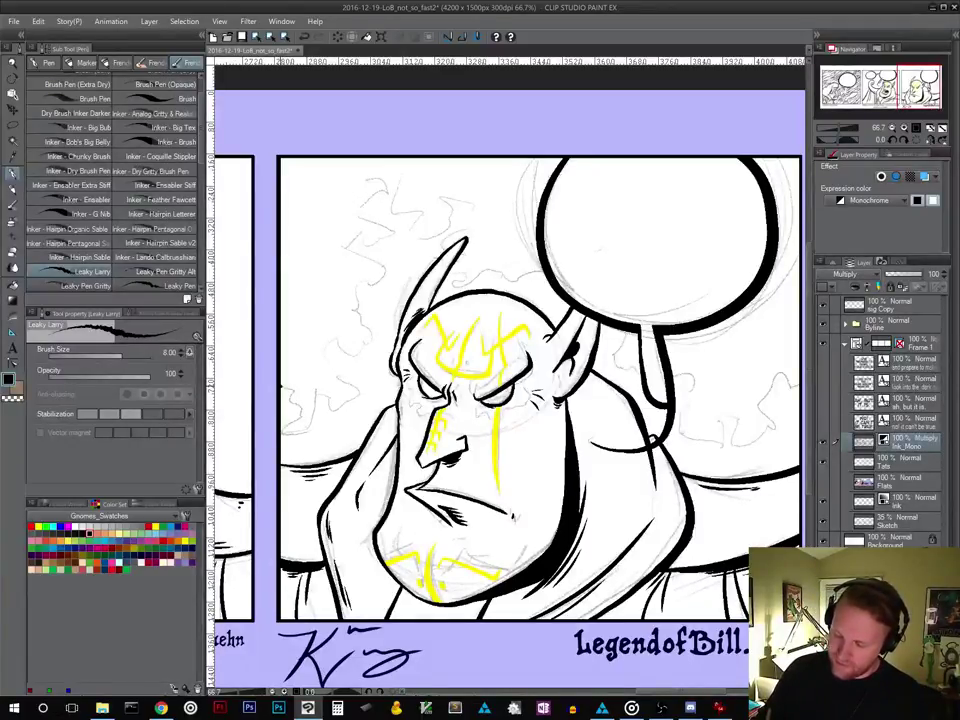
left_click_drag(282, 386, 296, 402)
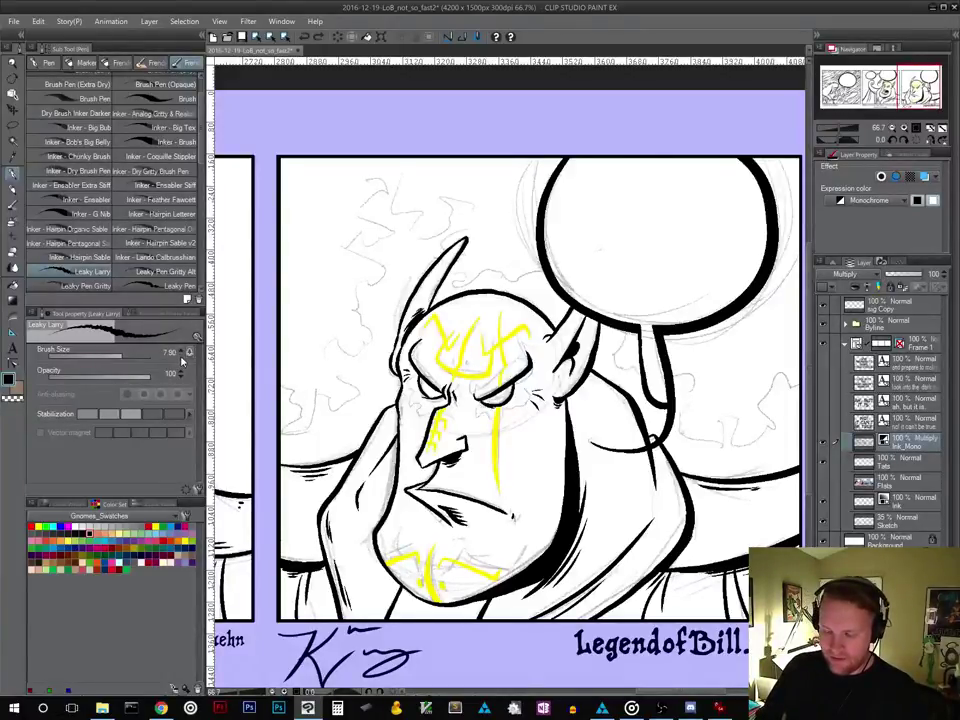
left_click(119, 356)
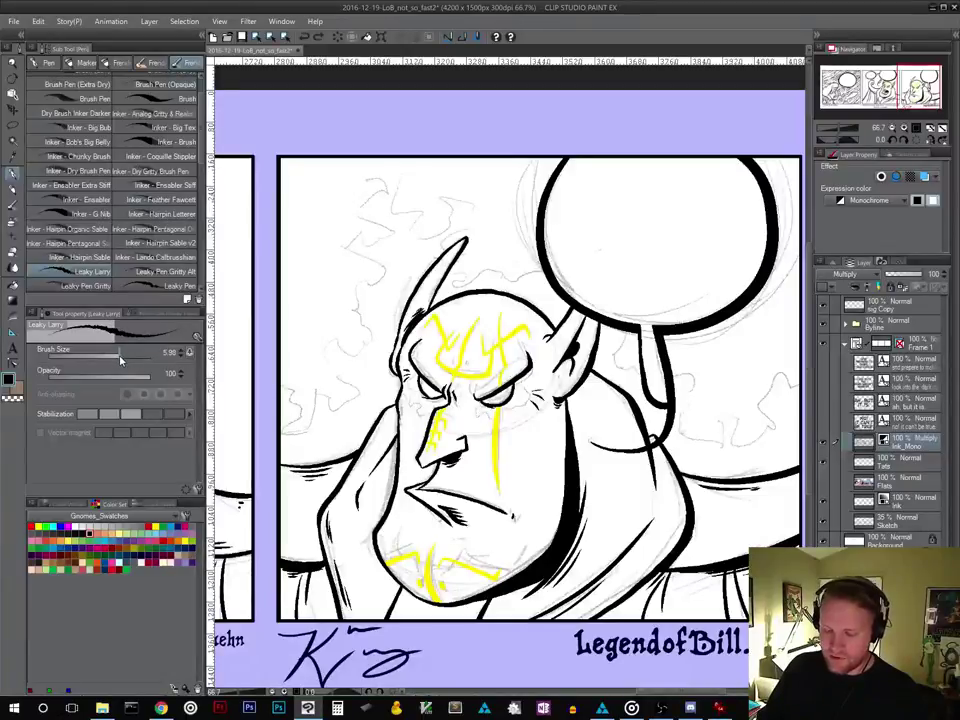
left_click_drag(120, 360, 112, 362)
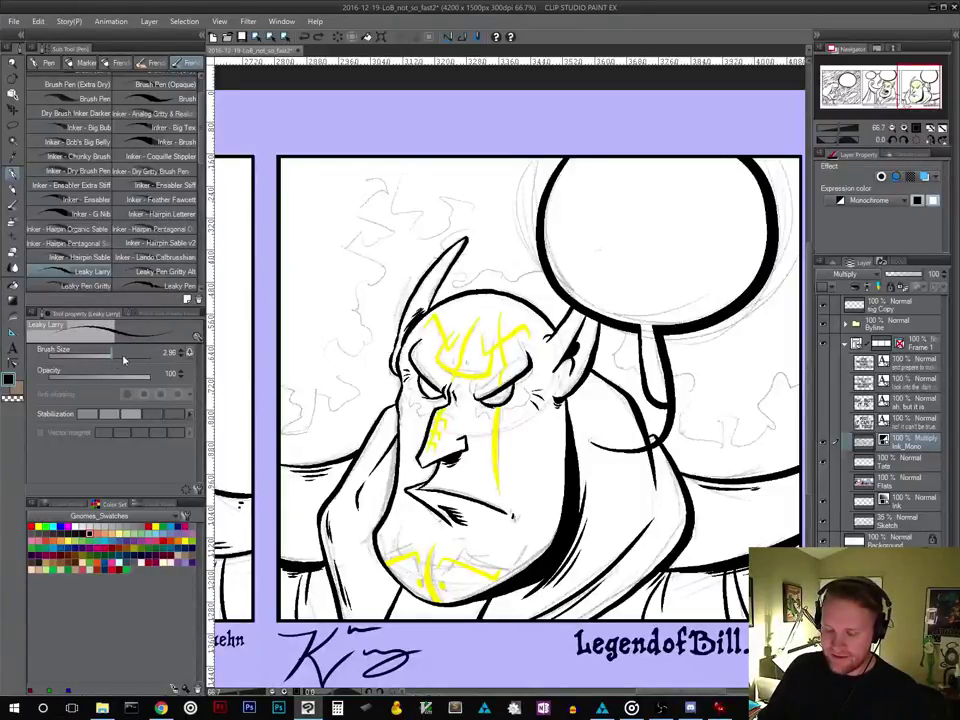
left_click(181, 356)
left_click(181, 356)
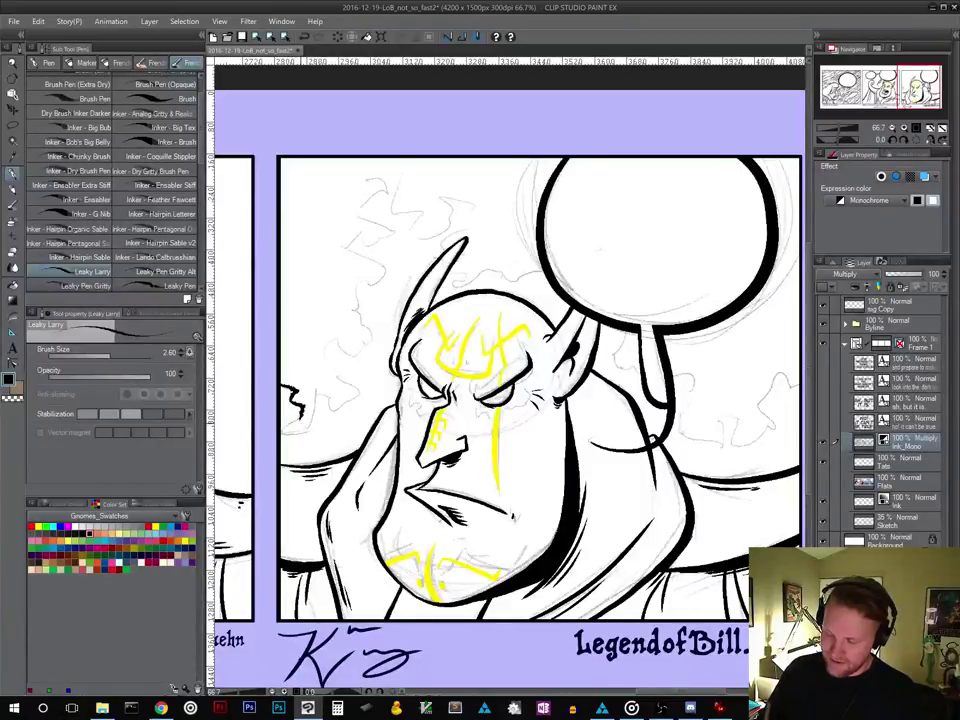
Ink the jagged flame outline over the sketch from the third panel's left border up beside the character's ear
mouse_move(287, 434)
left_mouse_down()
mouse_move(314, 419)
mouse_move(321, 390)
left_mouse_up()
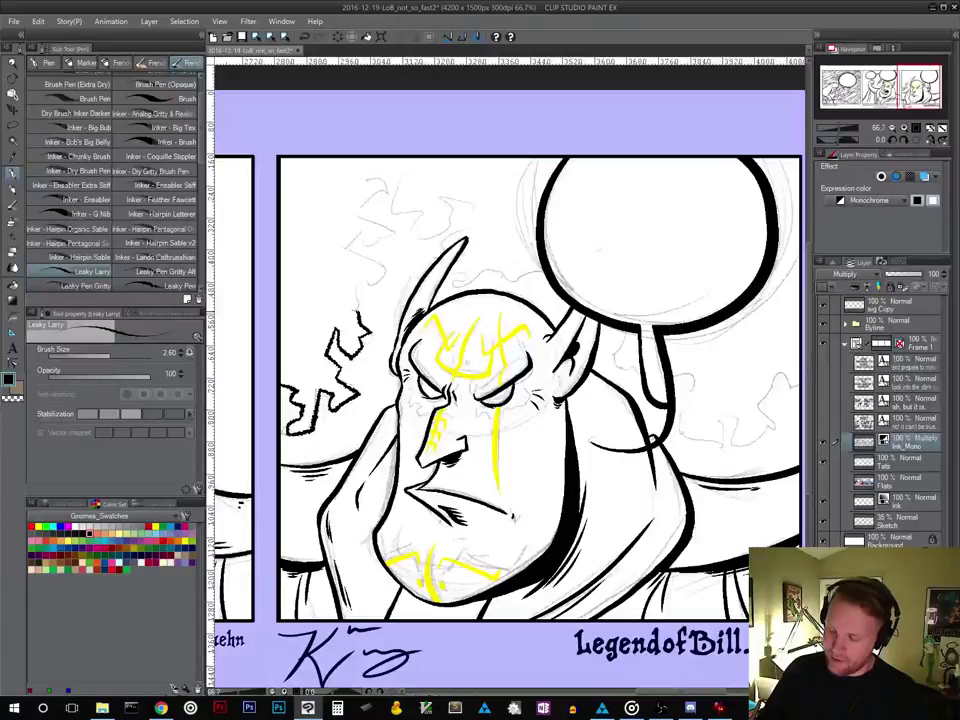
mouse_move(355, 289)
left_mouse_down()
mouse_move(390, 270)
mouse_move(341, 250)
left_mouse_up()
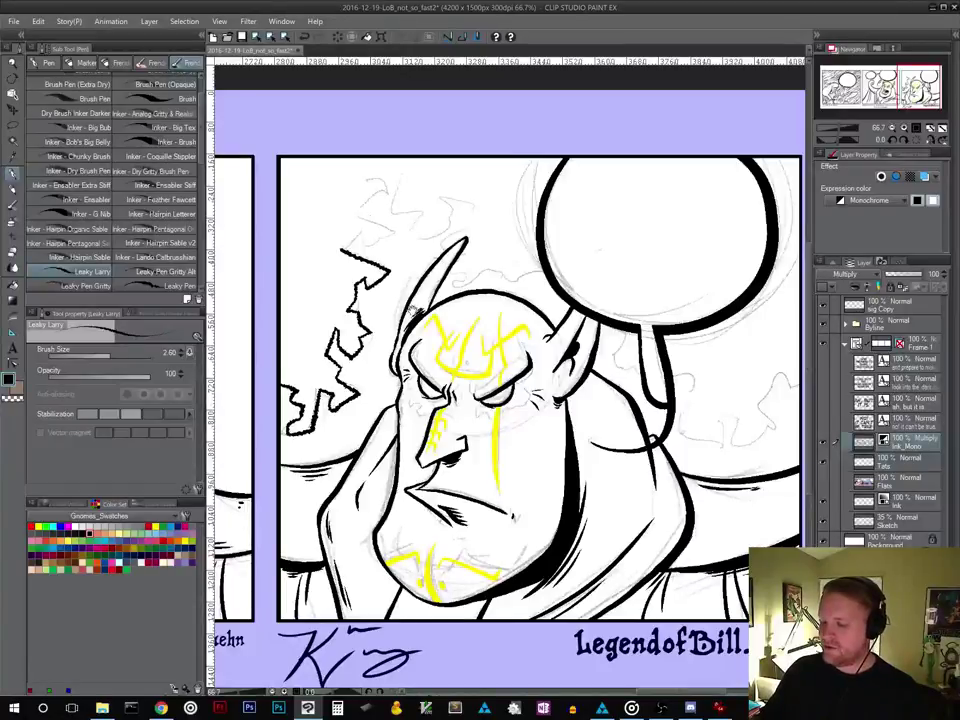
left_click_drag(382, 335, 351, 437)
mouse_move(310, 352)
left_mouse_down()
mouse_move(331, 332)
mouse_move(360, 336)
mouse_move(331, 319)
left_mouse_up()
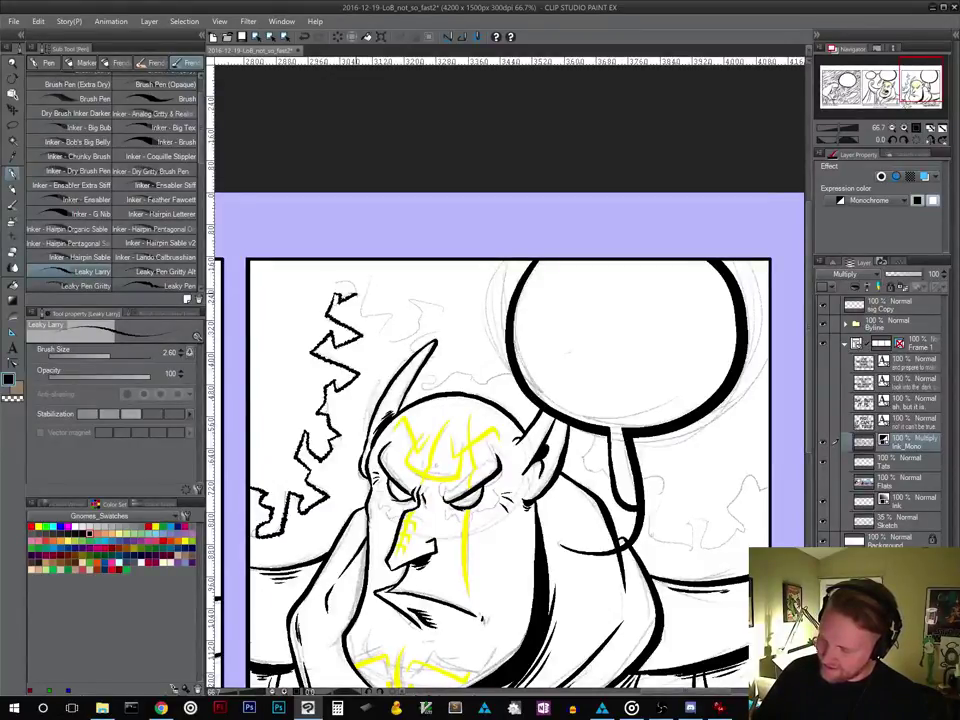
left_click_drag(355, 295, 357, 318)
key("ctrl+z")
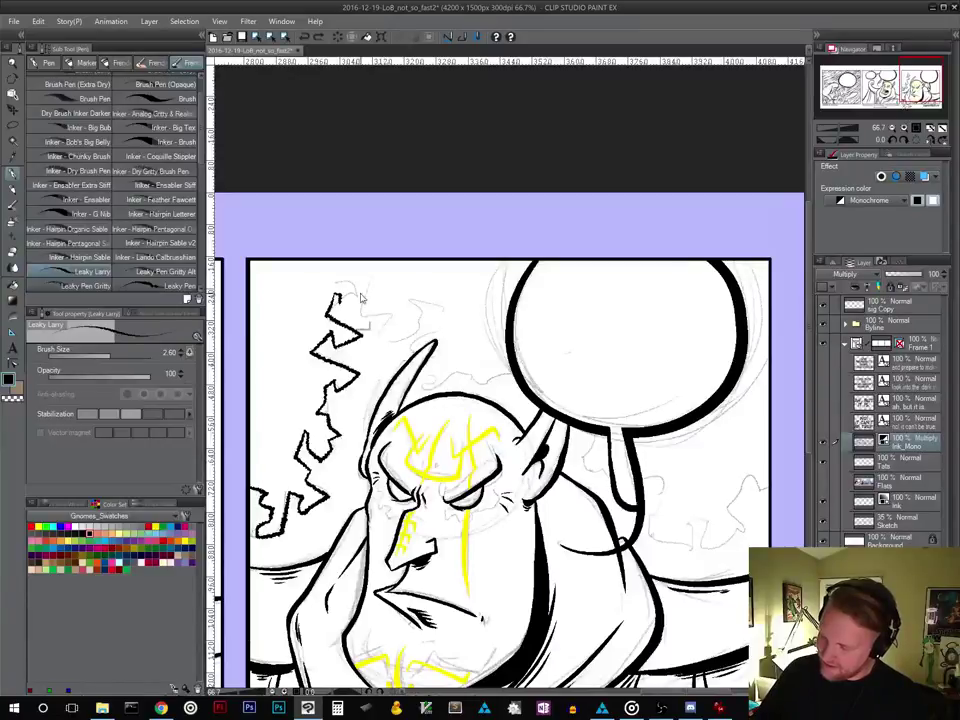
key("ctrl+z")
Ink the remaining flame outline from its highest tip, over the head and behind the speech balloon, to the third panel's right border
mouse_move(326, 316)
left_mouse_down()
mouse_move(349, 281)
mouse_move(341, 267)
mouse_move(384, 279)
mouse_move(360, 314)
left_mouse_up()
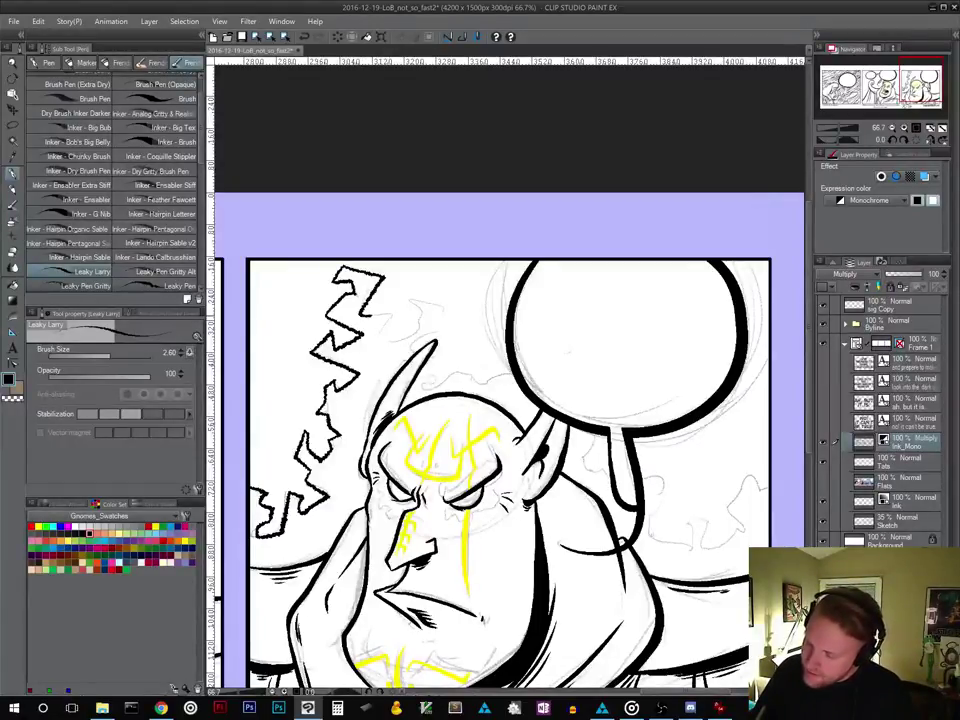
mouse_move(379, 332)
left_mouse_down()
mouse_move(420, 329)
mouse_move(445, 304)
left_mouse_up()
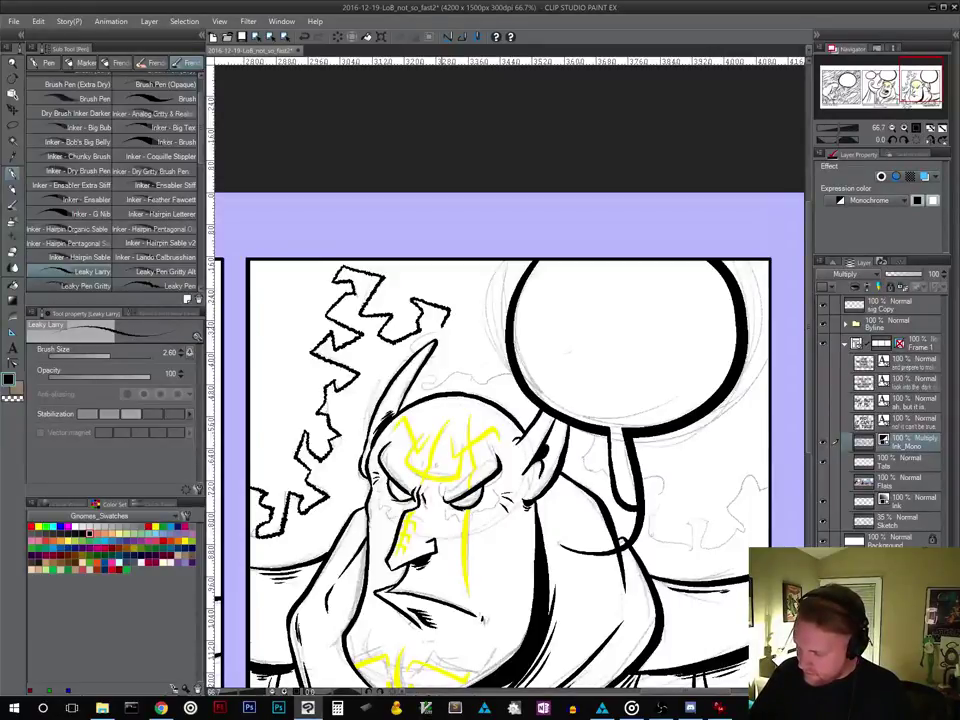
left_click_drag(446, 322, 459, 330)
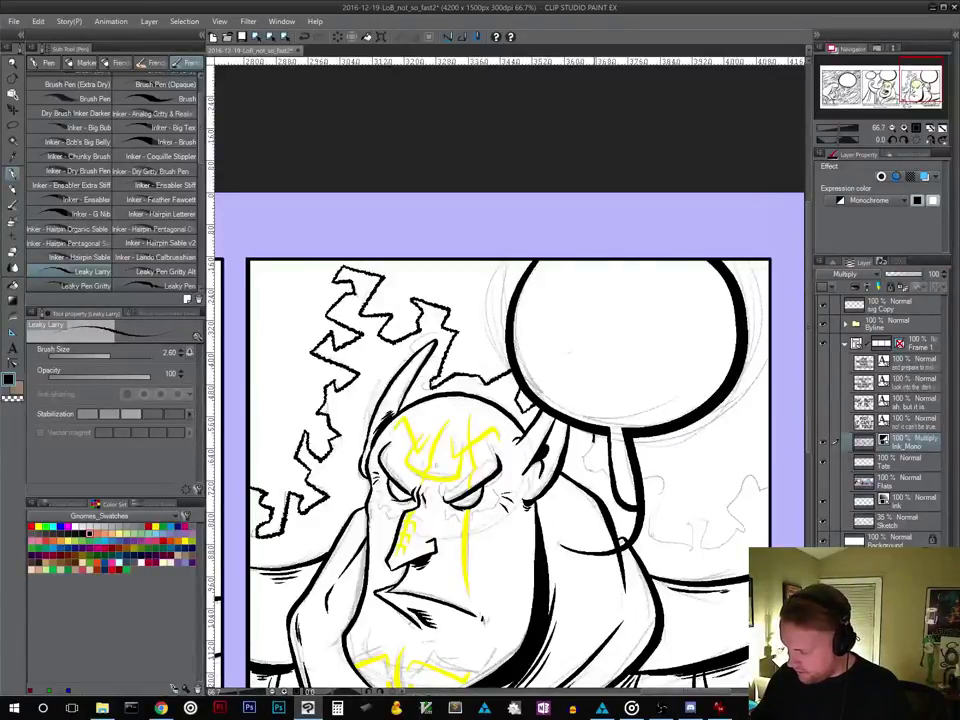
mouse_move(594, 441)
left_mouse_down()
mouse_move(582, 461)
mouse_move(590, 475)
mouse_move(660, 479)
mouse_move(670, 545)
mouse_move(689, 546)
mouse_move(677, 531)
mouse_move(688, 521)
mouse_move(692, 534)
mouse_move(718, 528)
mouse_move(733, 547)
mouse_move(746, 543)
mouse_move(741, 524)
mouse_move(721, 512)
mouse_move(749, 475)
mouse_move(755, 490)
mouse_move(742, 512)
left_mouse_up()
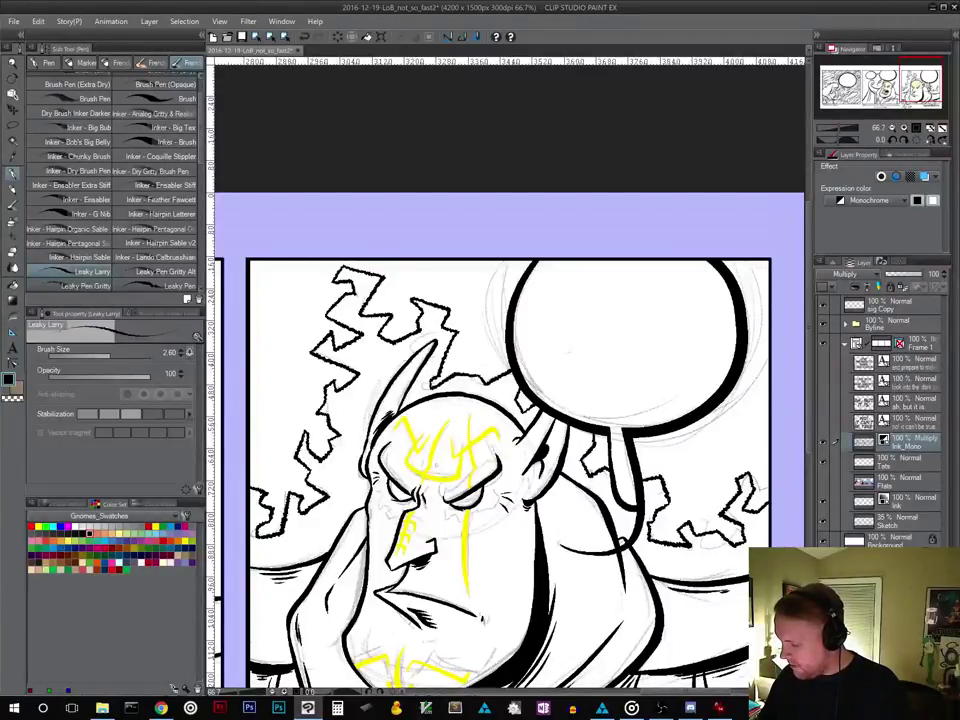
Check the inked flames against the whole strip and show the Flats layer again
left_click_drag(681, 591, 740, 467)
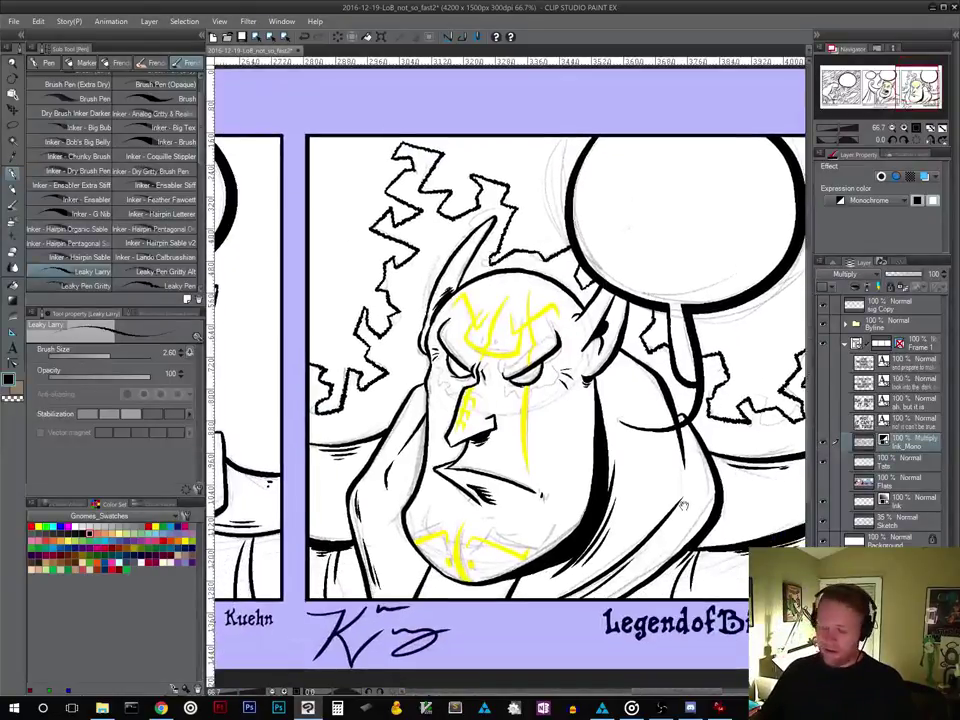
scroll(609, 519, "down", 3)
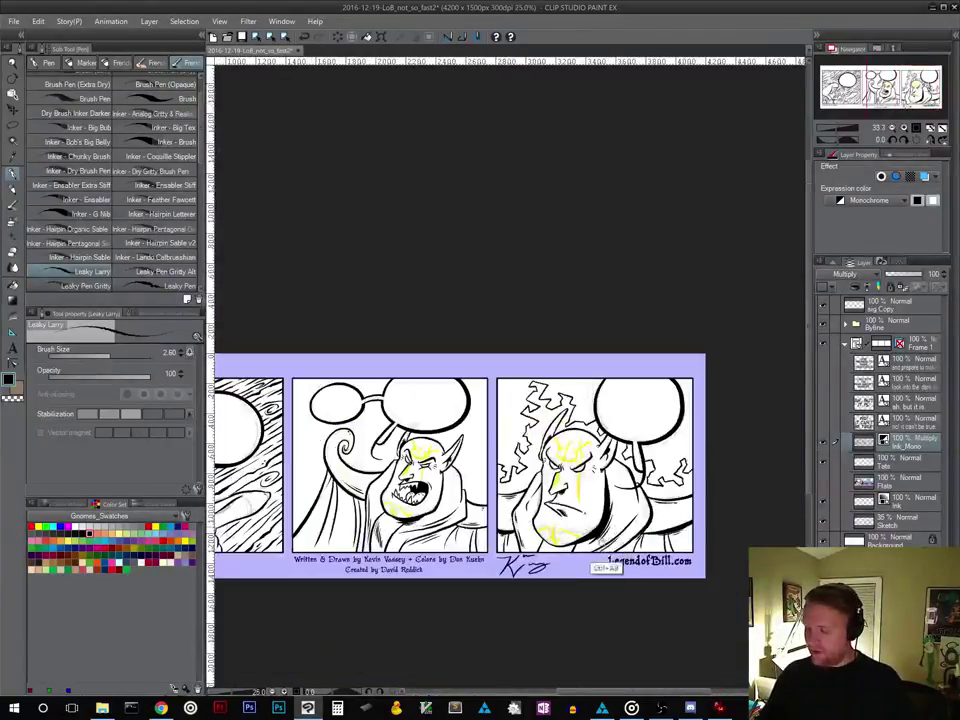
scroll(587, 563, "down", 1)
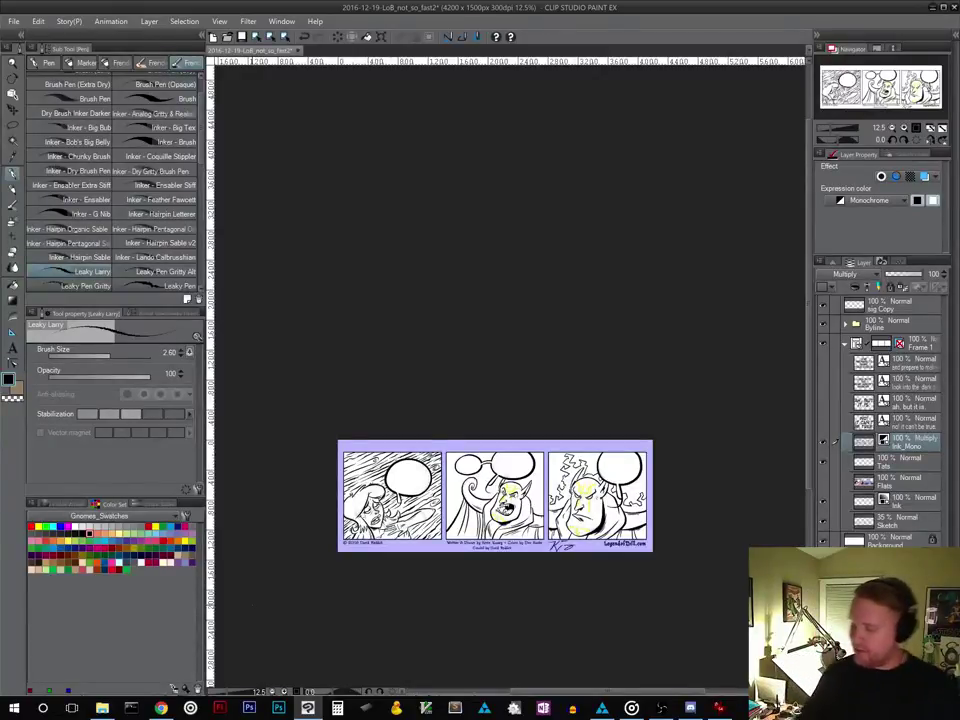
scroll(605, 548, "up", 3)
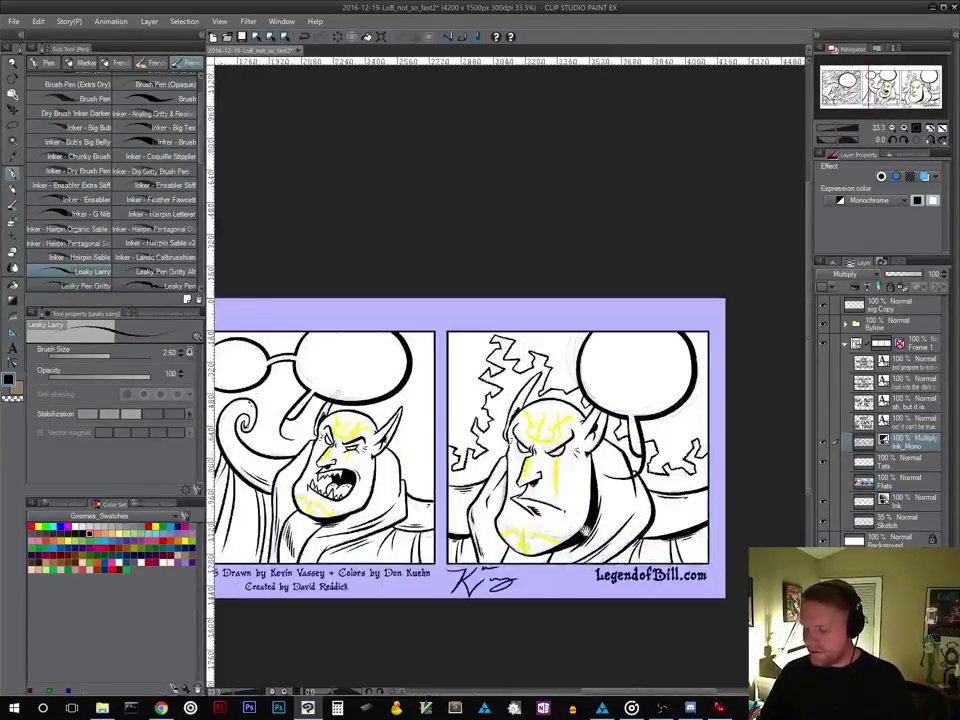
left_click(541, 530, "ctrl")
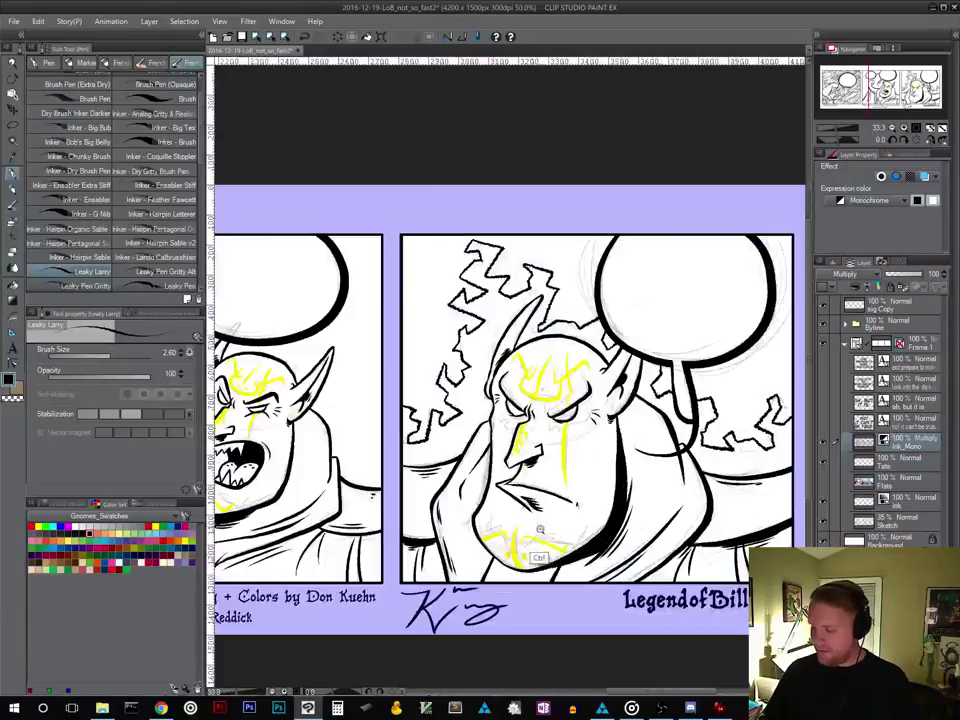
left_click_drag(578, 530, 508, 531)
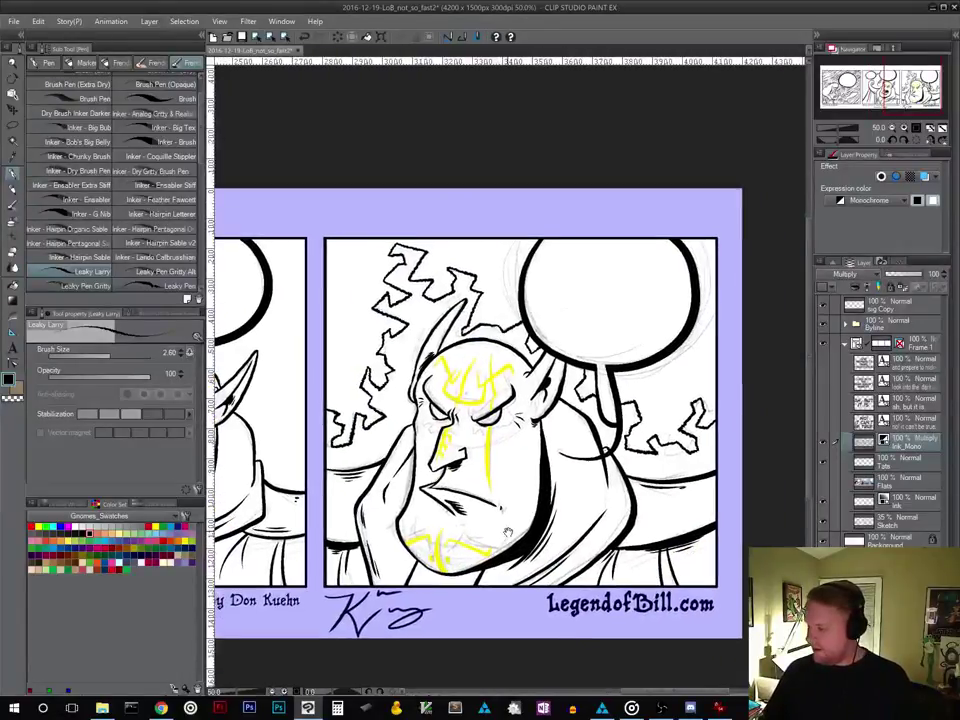
left_click(824, 483)
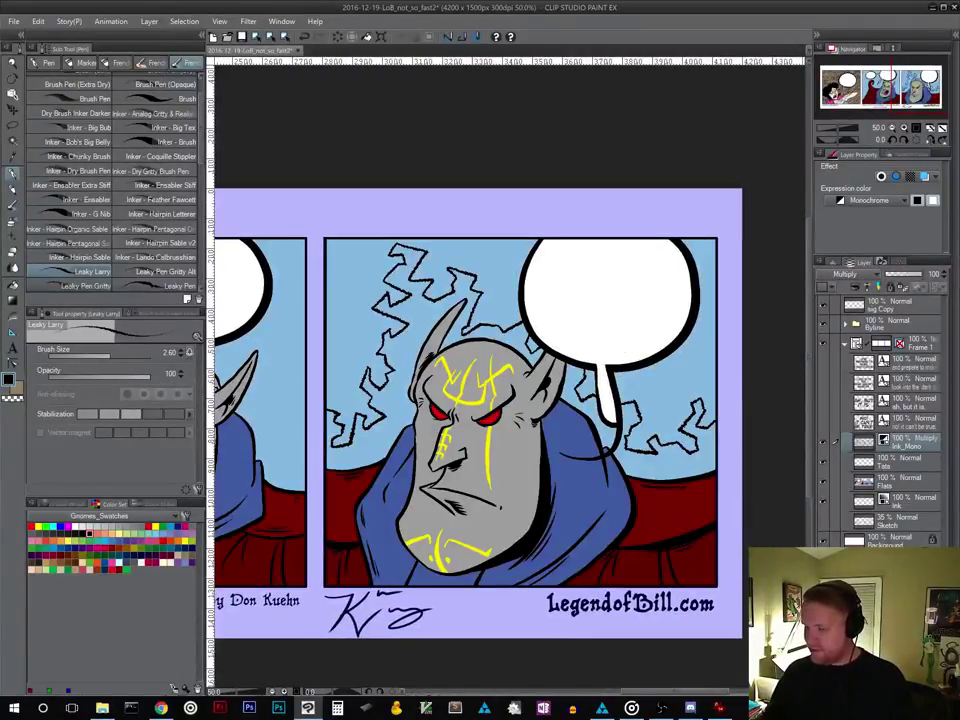
On the Flats layer, fill the flame areas on both sides of the third-panel character with the tattoos' yellow
left_click(897, 479)
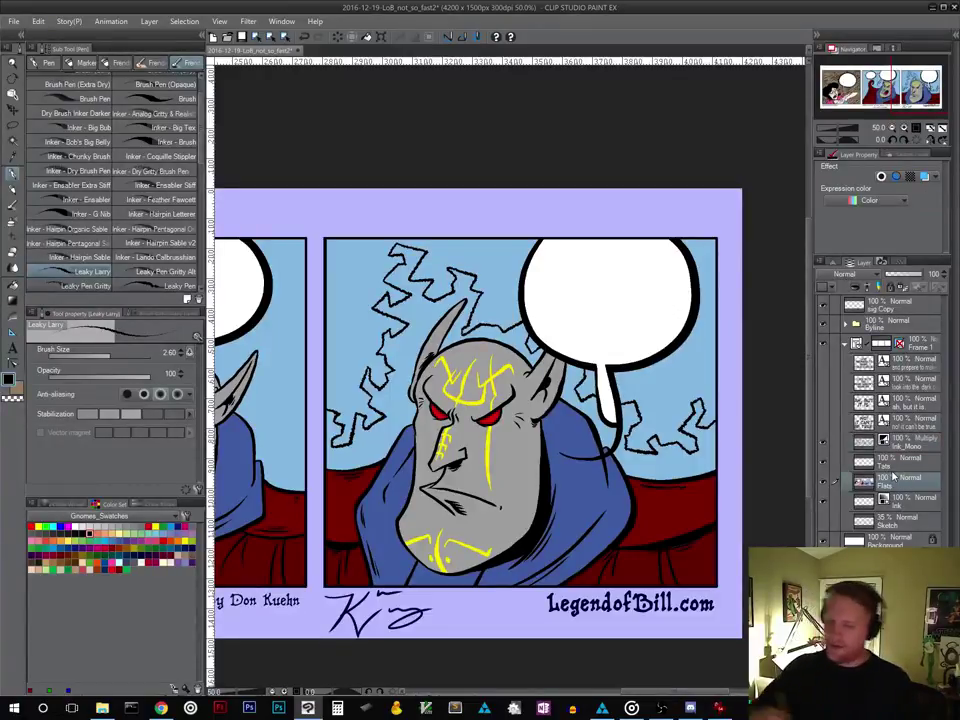
left_click(13, 285)
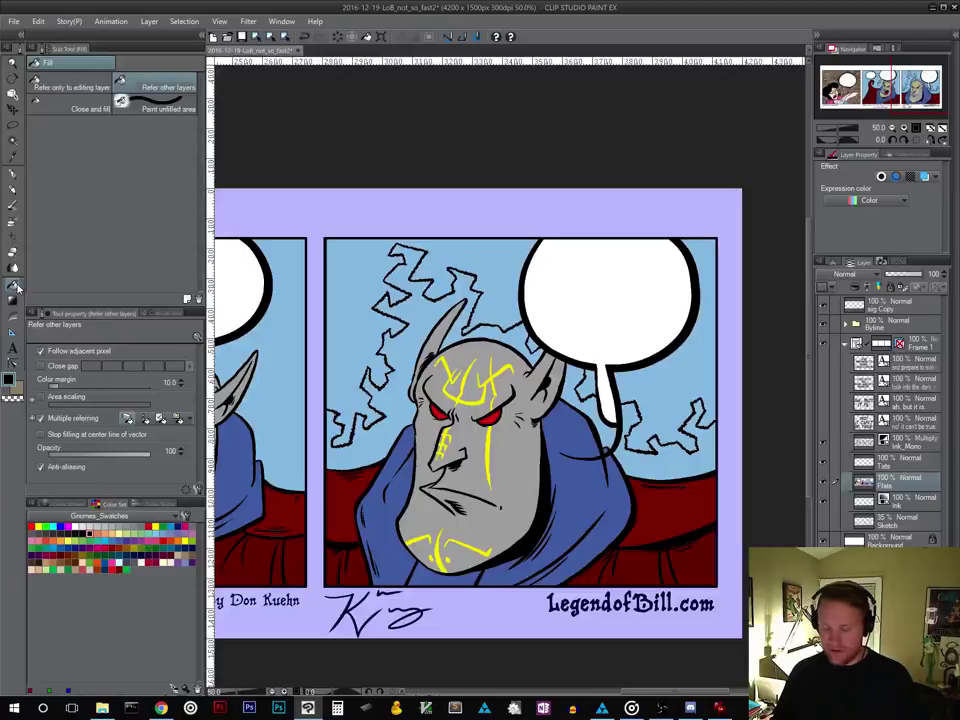
left_click(488, 449, "alt")
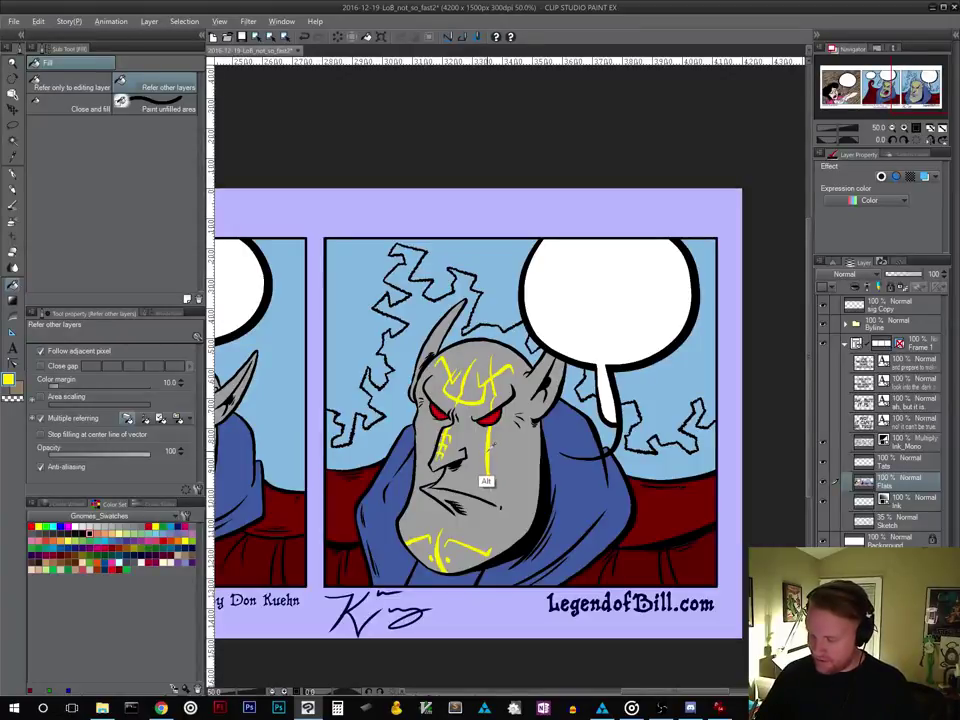
left_click(371, 441)
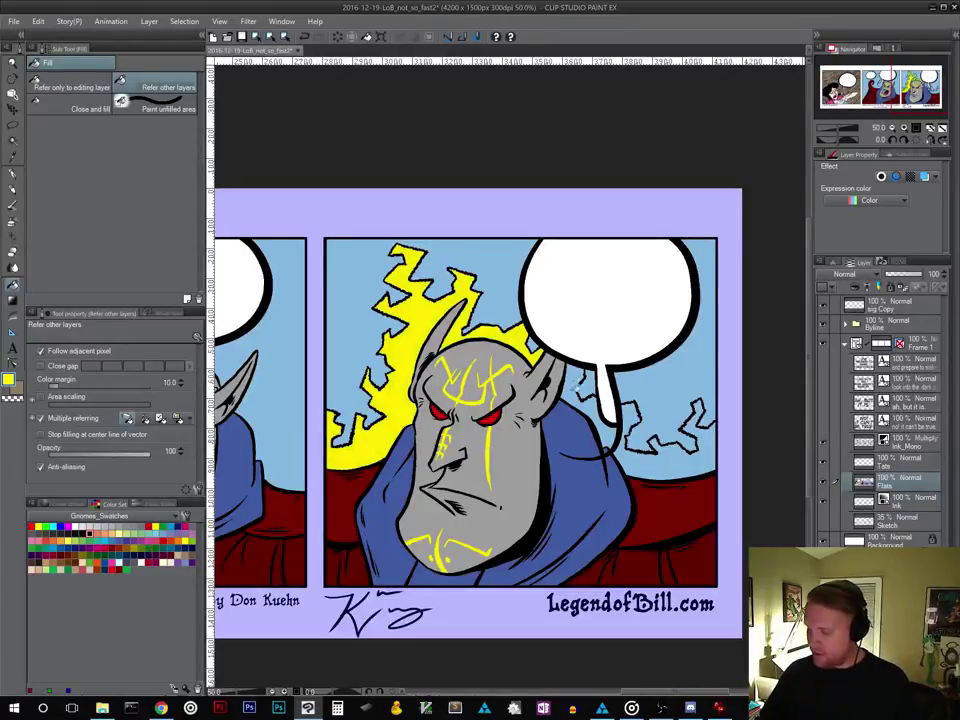
left_click(654, 459)
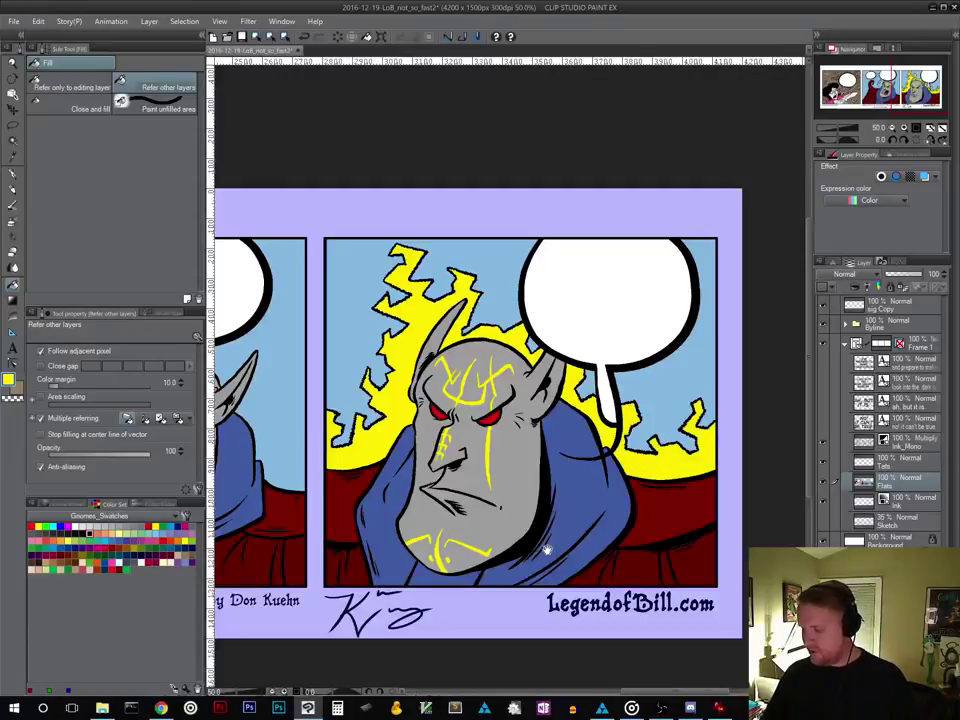
Compare the first panel with Ink_Mono and Flats hidden and shown, and set the Ink_Mono layer's blending mode to Normal
left_click_drag(546, 550, 754, 522)
left_click_drag(443, 591, 702, 572)
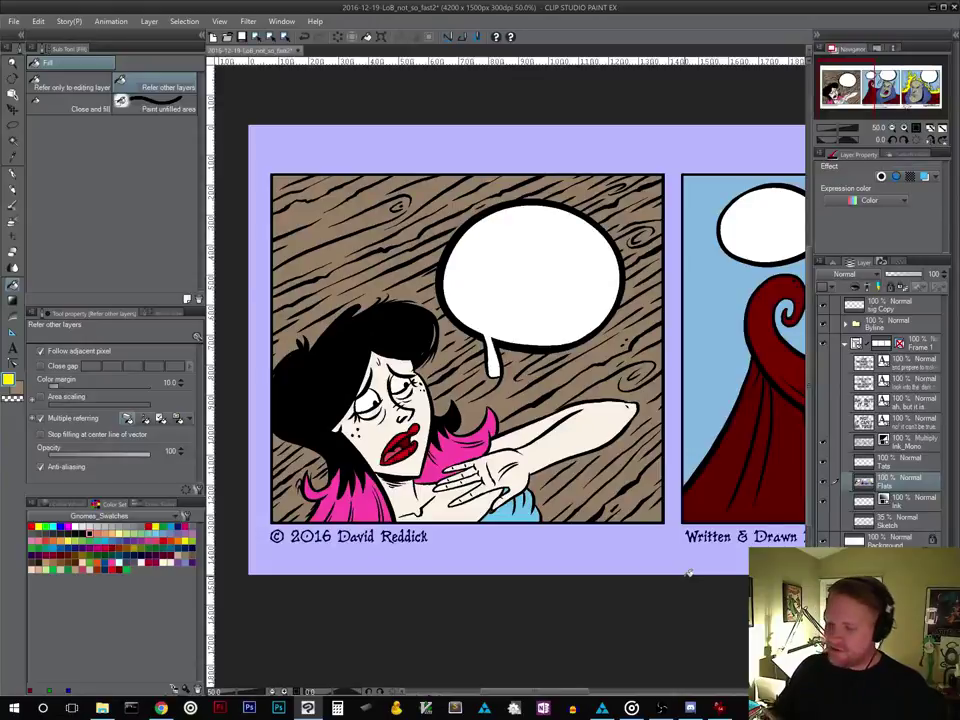
left_click(79, 525)
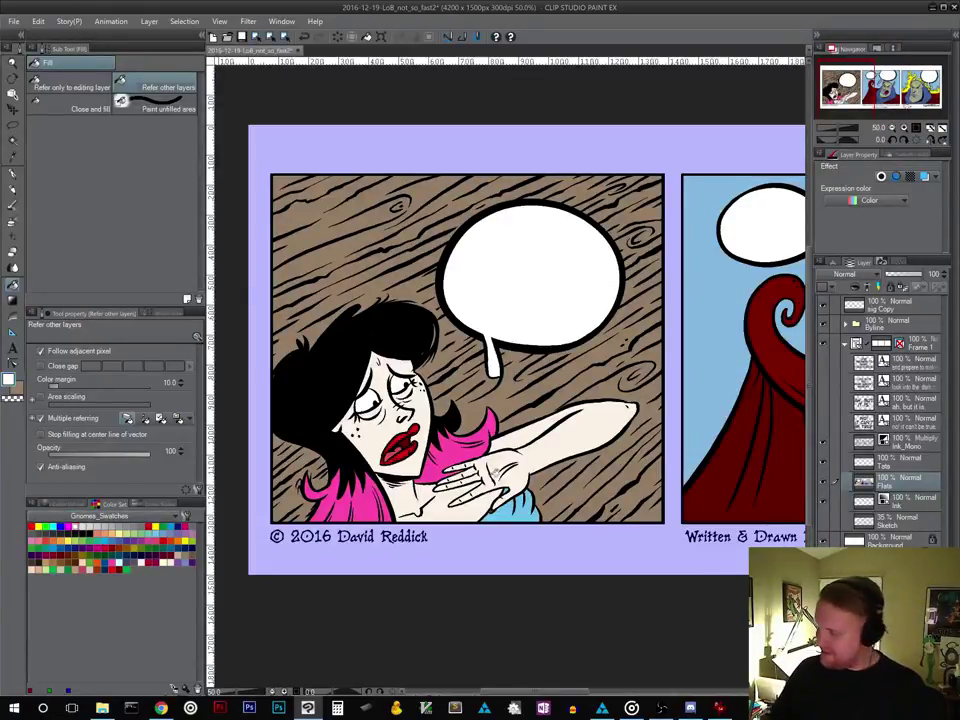
left_click(824, 446)
left_click(824, 446)
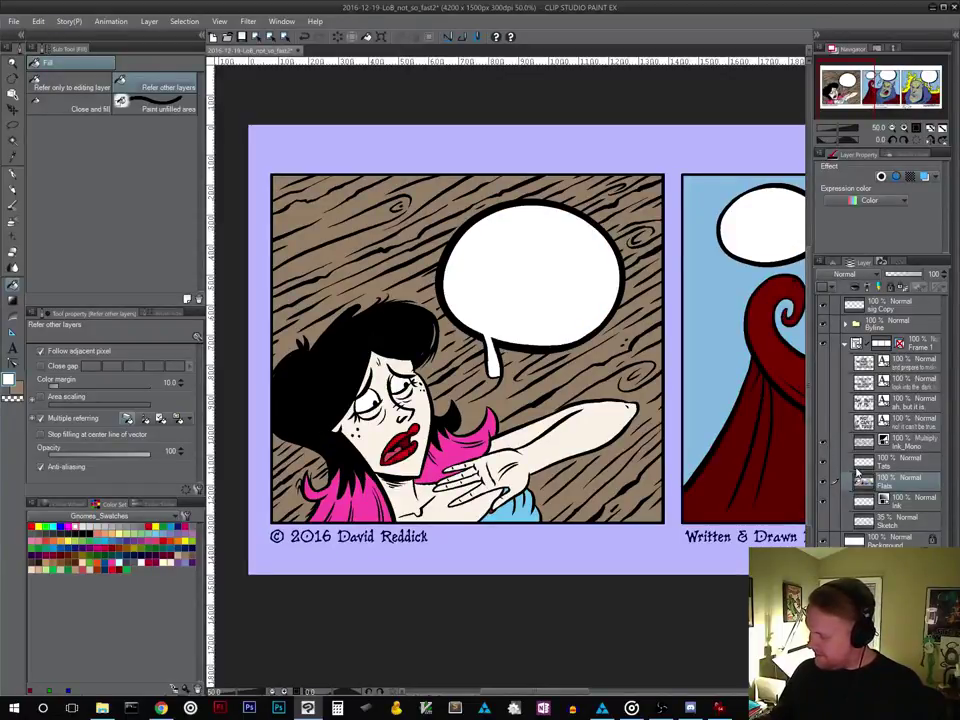
left_click(823, 483)
left_click(823, 483)
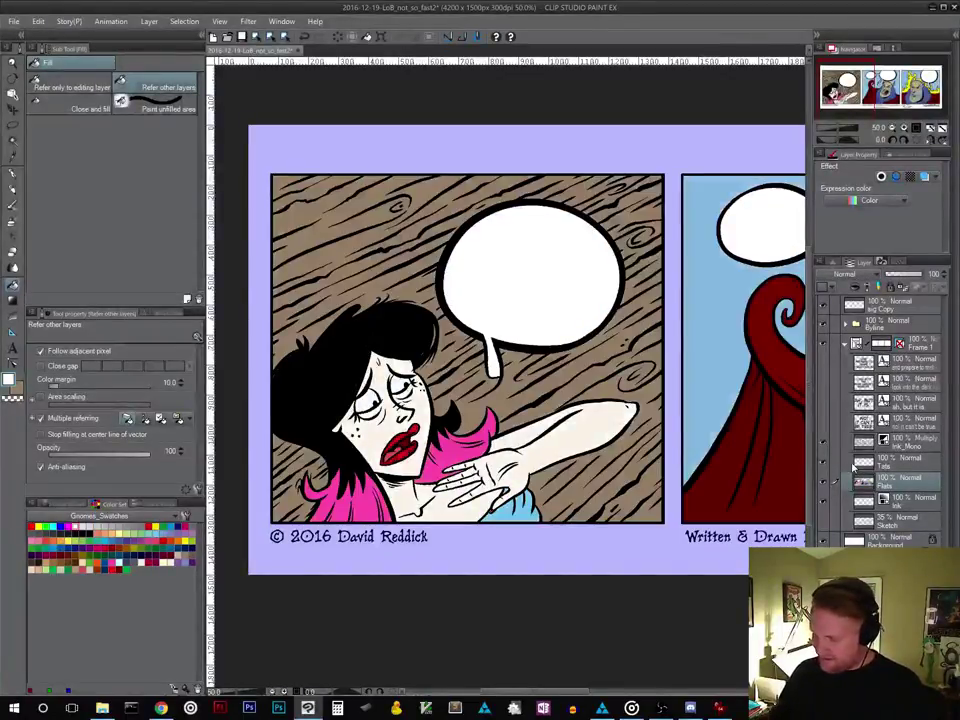
left_click(900, 446)
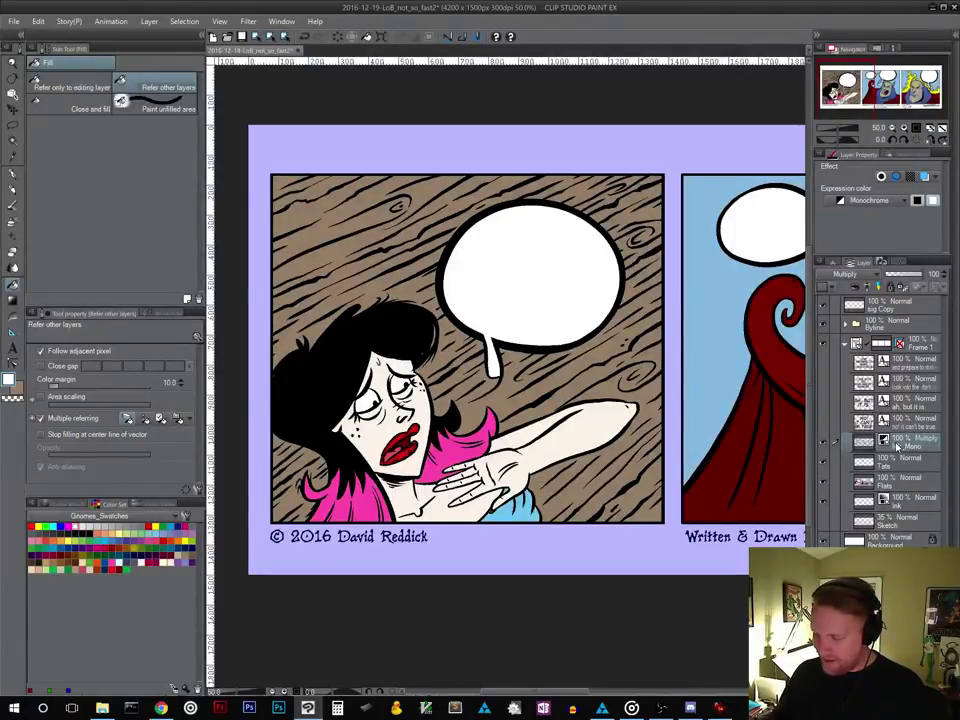
left_click(845, 273)
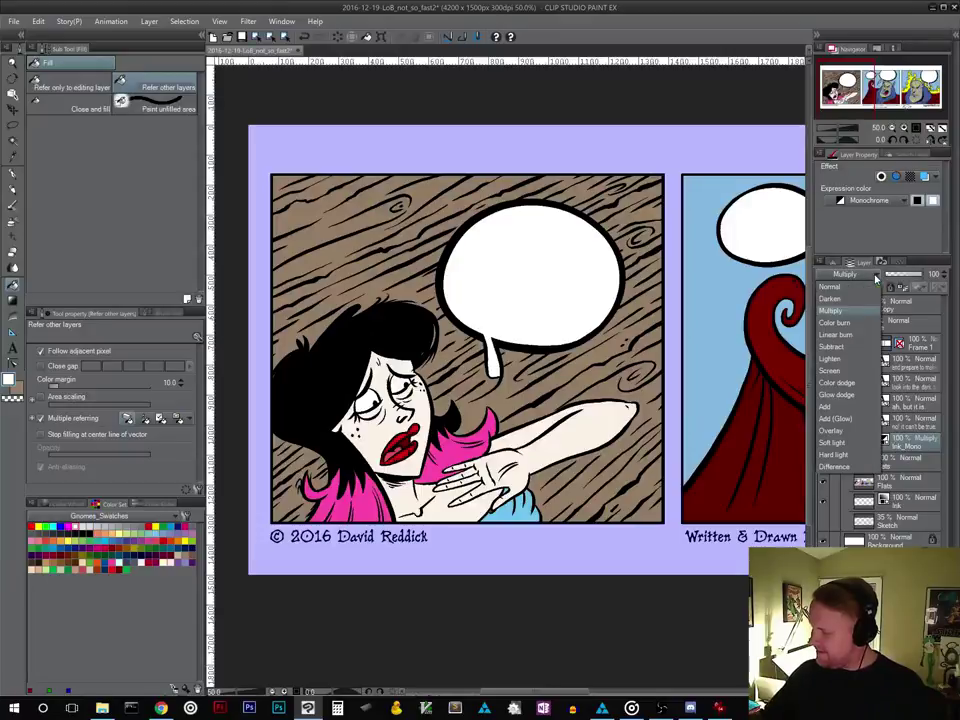
left_click(866, 283)
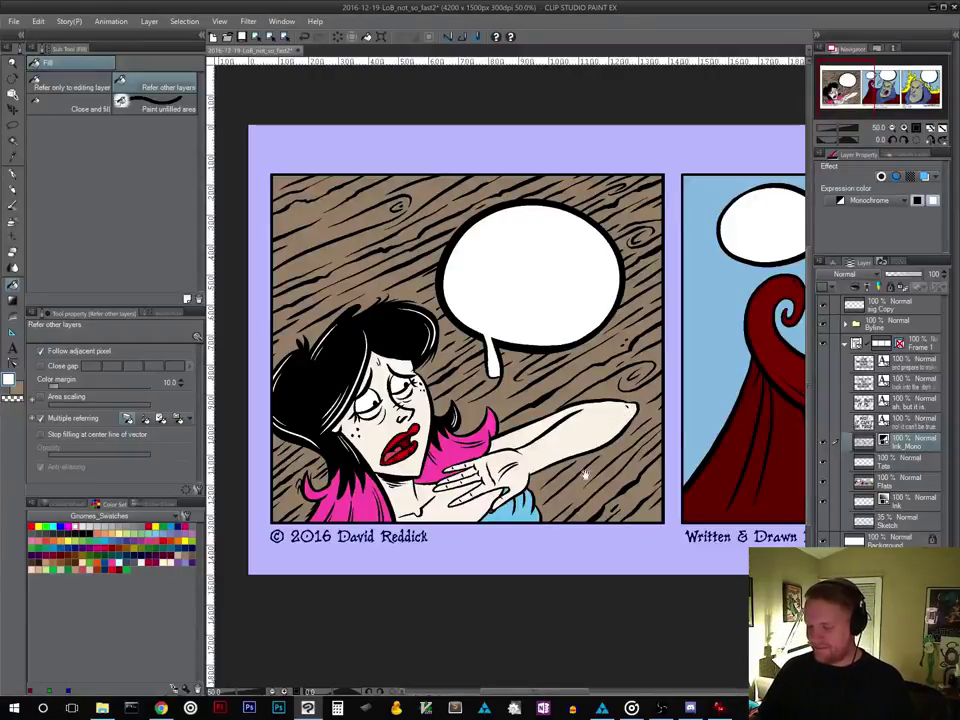
Reselect the Flats layer and examine the flat colours across all three panels and in the strip as a whole
left_click(905, 483)
left_click_drag(698, 501, 390, 569)
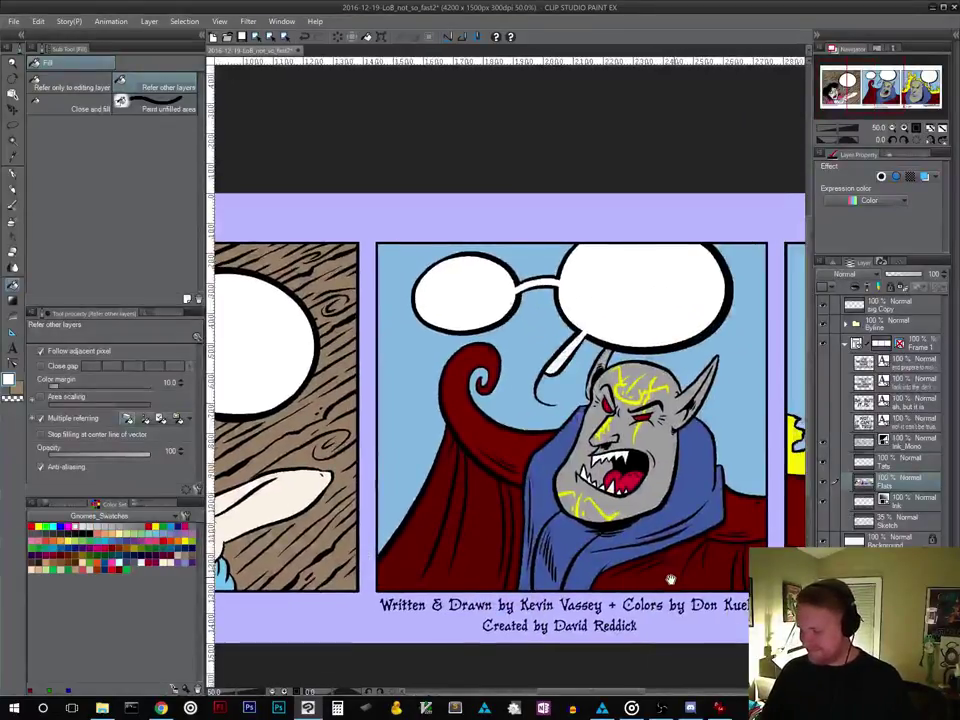
left_click_drag(669, 579, 360, 579)
left_click_drag(645, 577, 640, 500)
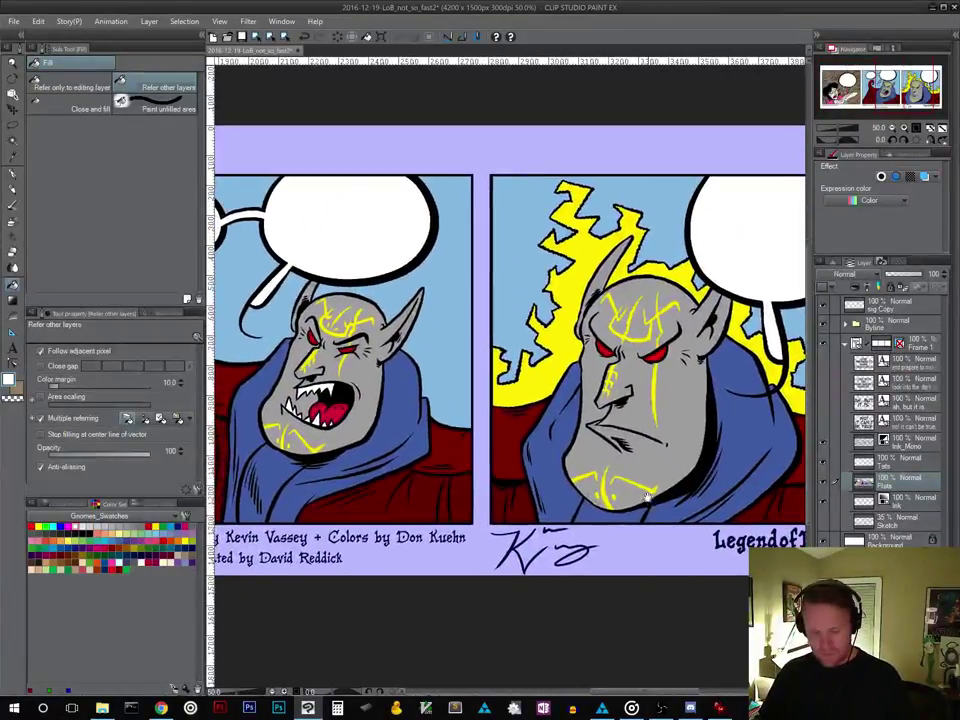
scroll(635, 507, "down", 2)
scroll(620, 535, "down", 1)
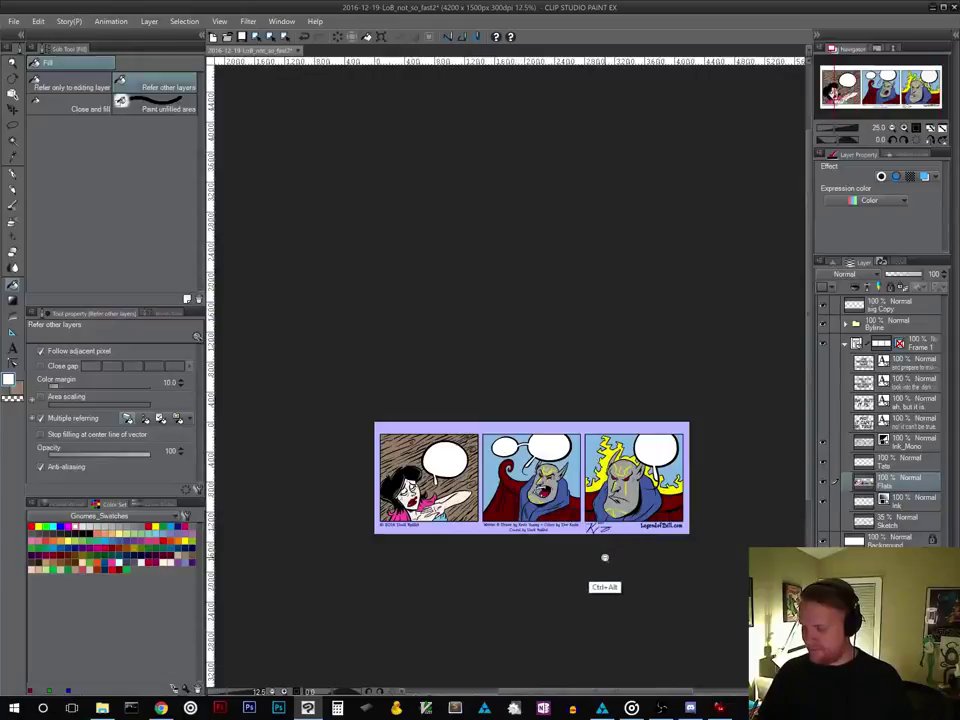
scroll(590, 484, "up", 1)
scroll(591, 484, "up", 1)
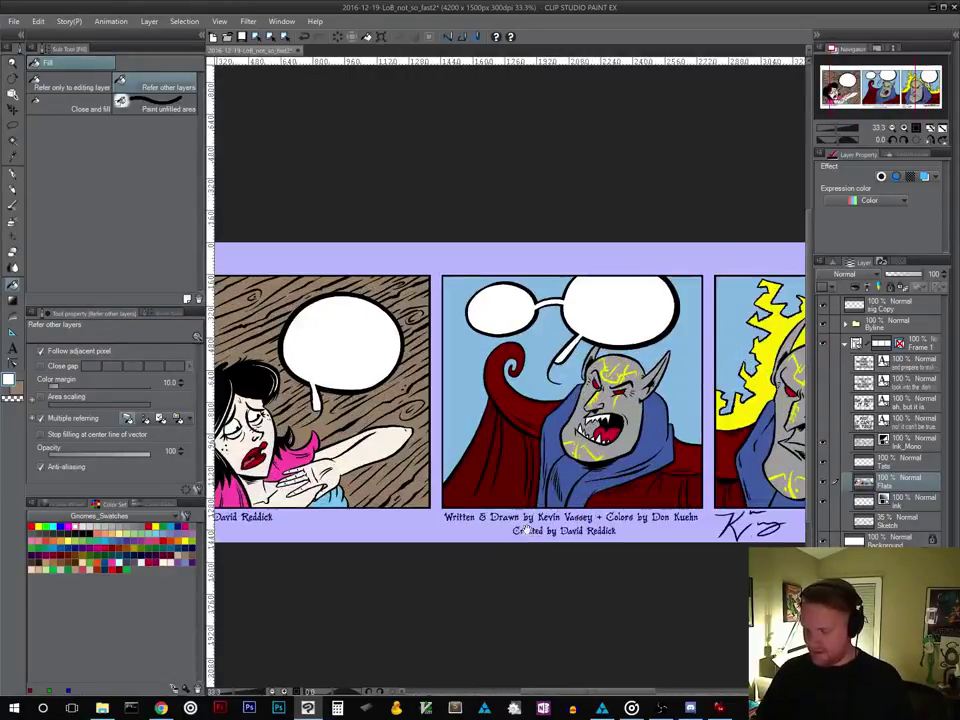
left_click_drag(515, 530, 679, 554)
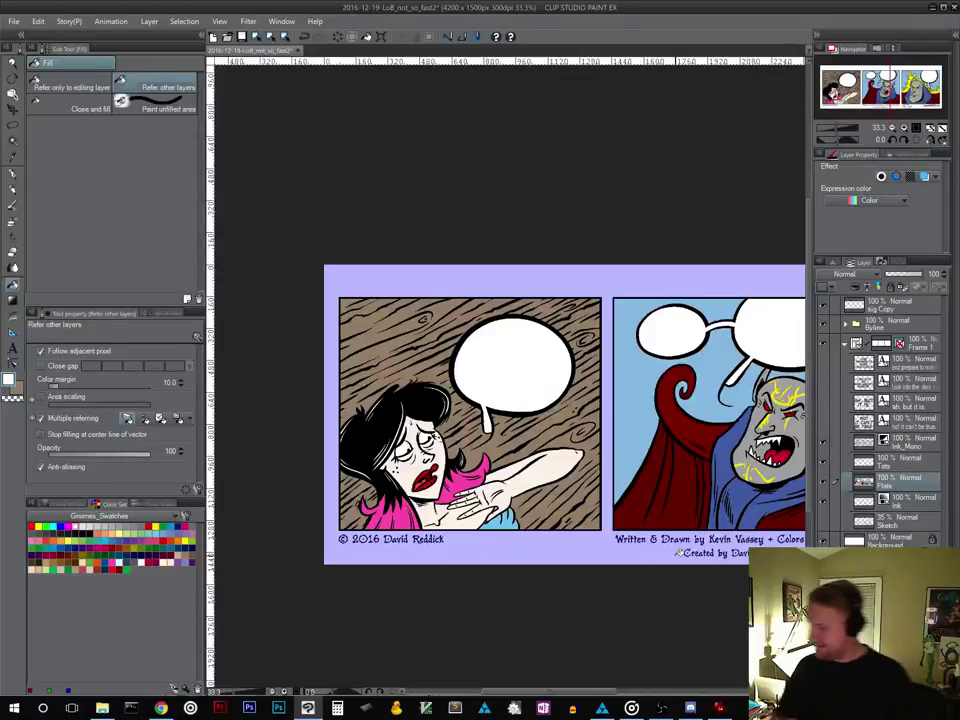
Copy the first panel's brown wood area from Flats onto its own layer, lock the copy's transparent pixels and deselect
left_click(14, 141)
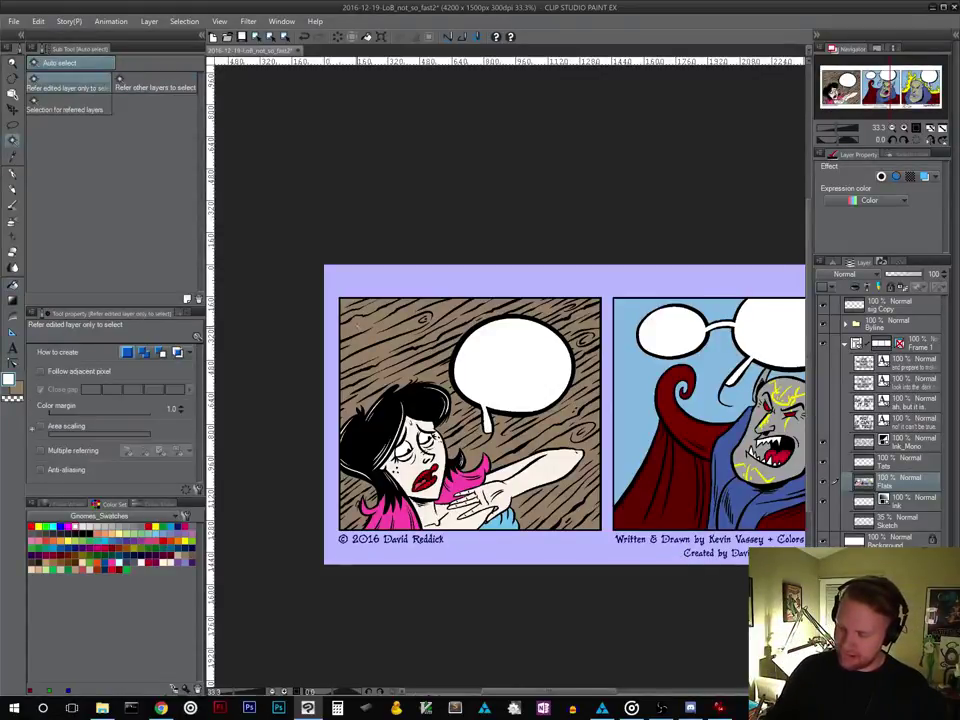
left_click(372, 336)
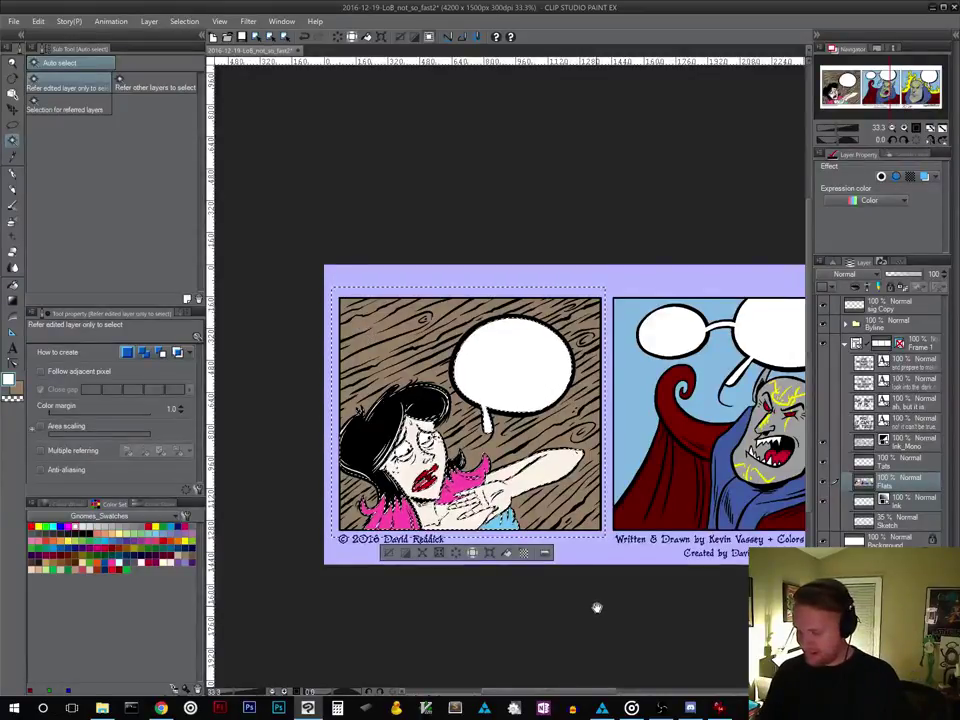
left_click_drag(597, 607, 510, 602)
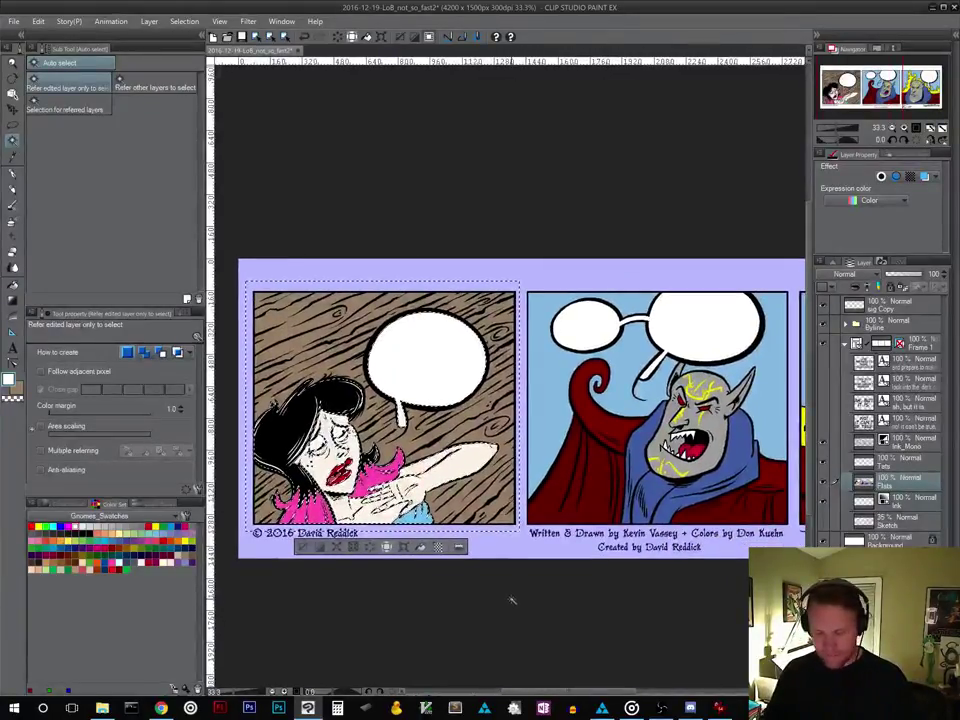
key("ctrl+c")
key("ctrl+v")
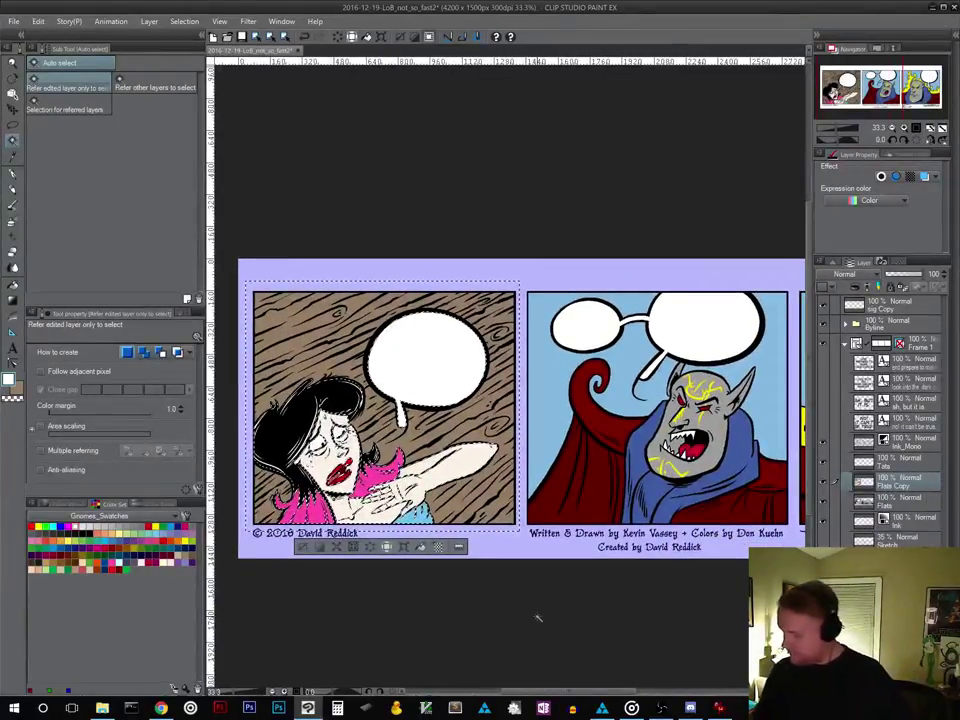
left_click(905, 293)
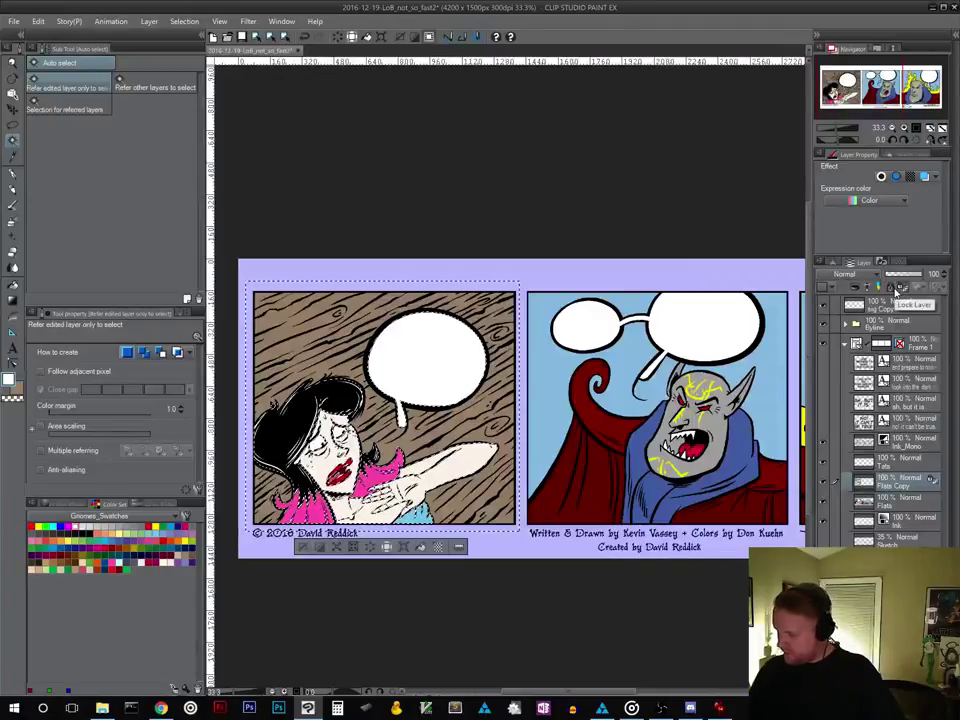
left_click(303, 548)
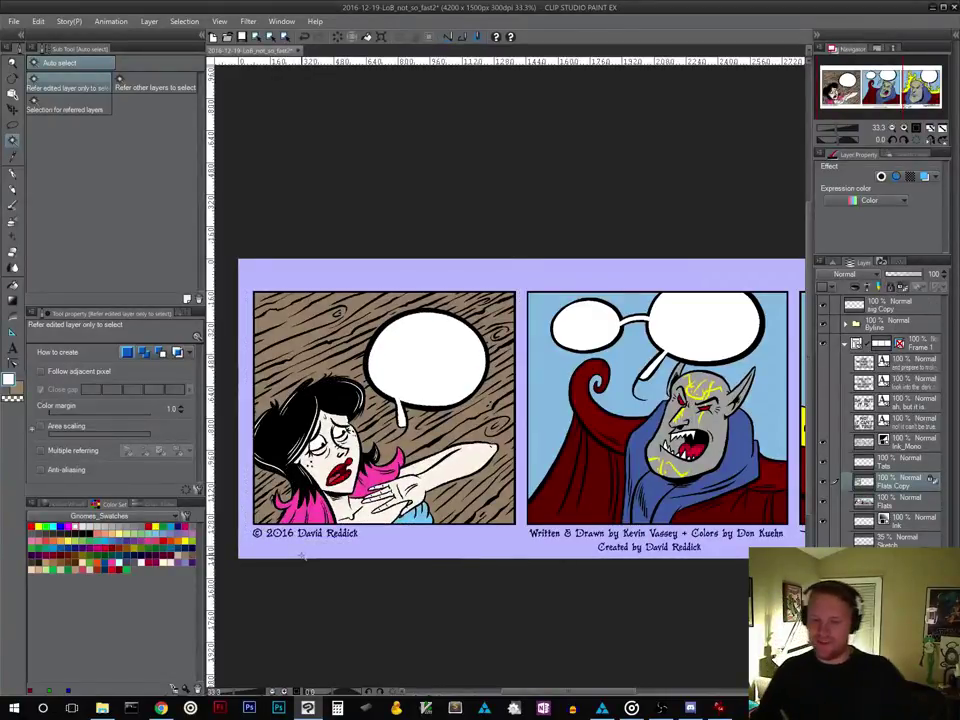
Lasso the first panel's upper-left wood corner and shade it with a foreground-to-transparent gradient in the sampled wood brown, using Overlay mode
left_click(14, 126)
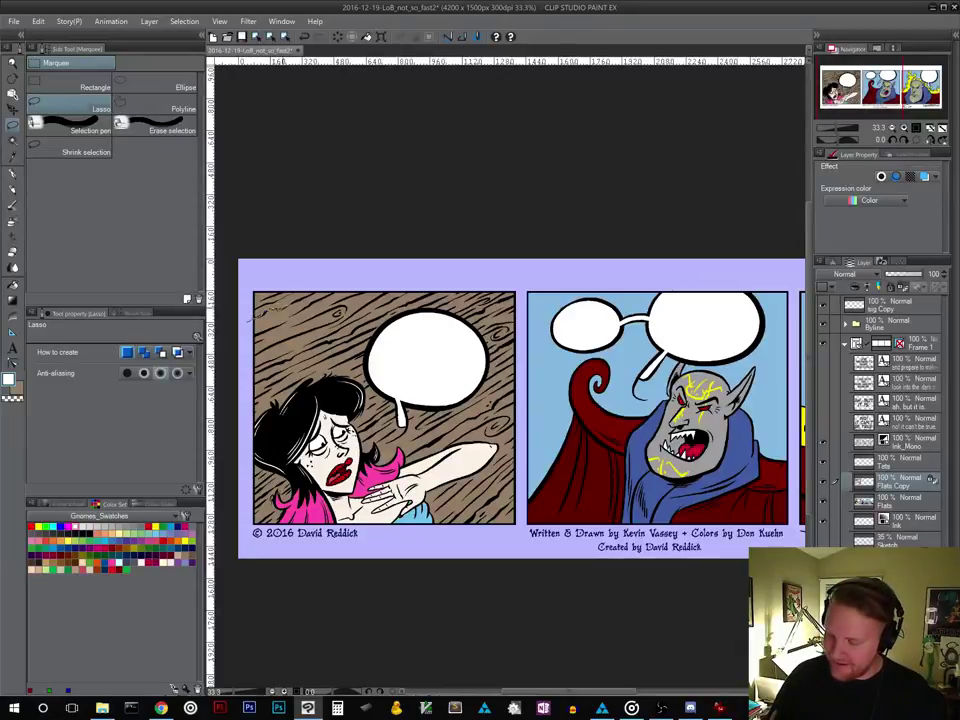
mouse_move(308, 297)
left_mouse_down()
mouse_move(322, 285)
mouse_move(254, 282)
mouse_move(248, 305)
left_mouse_up()
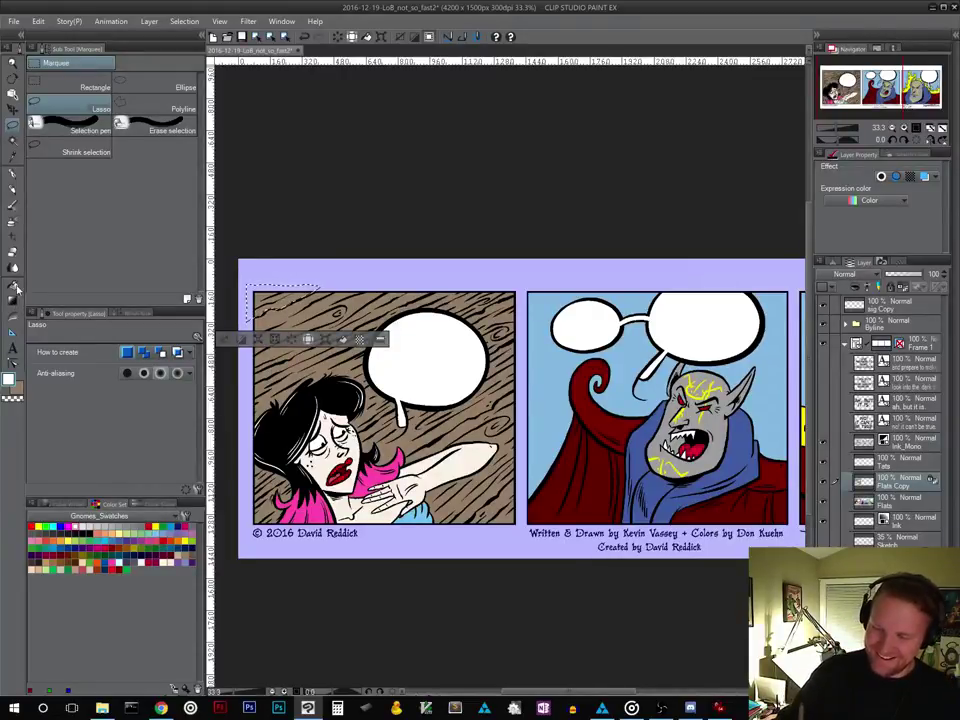
left_click(16, 142)
left_click(13, 157)
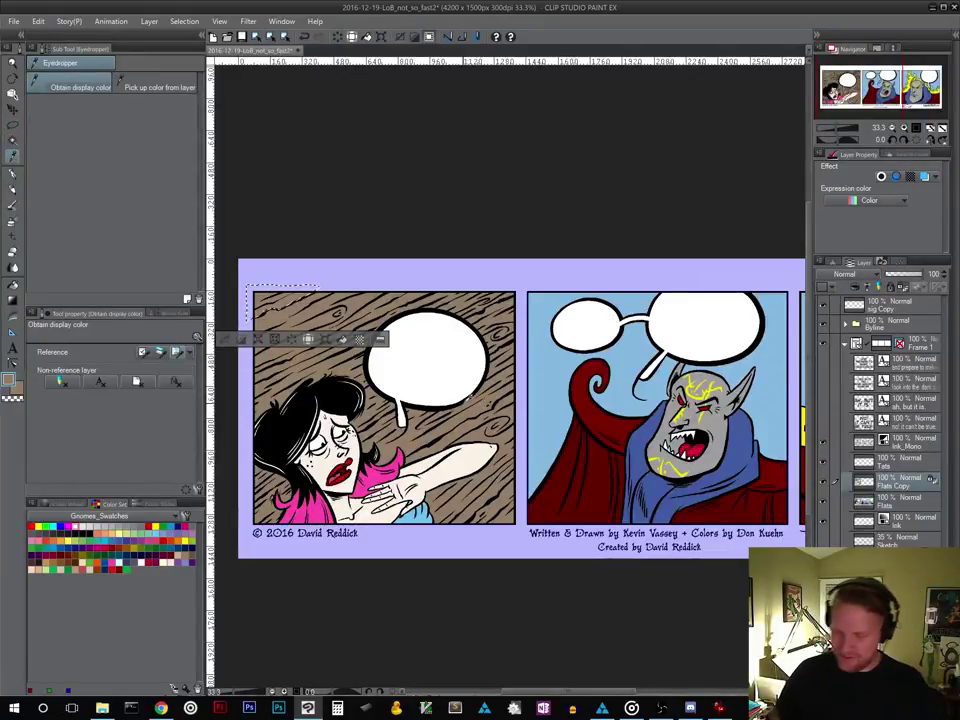
left_click(13, 300)
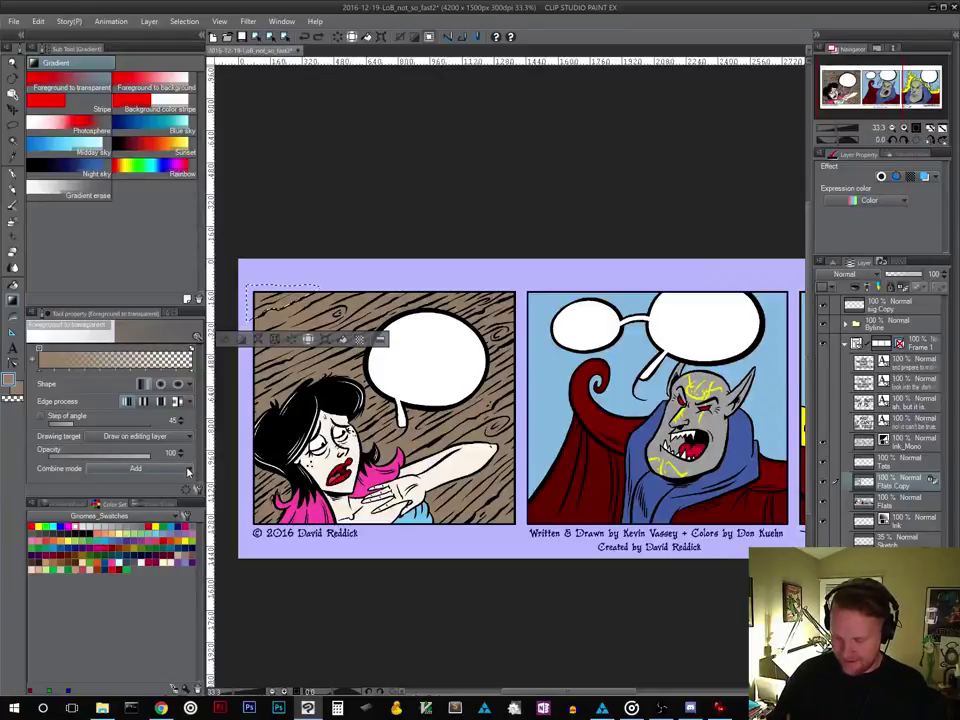
left_click(145, 468)
left_click(162, 360)
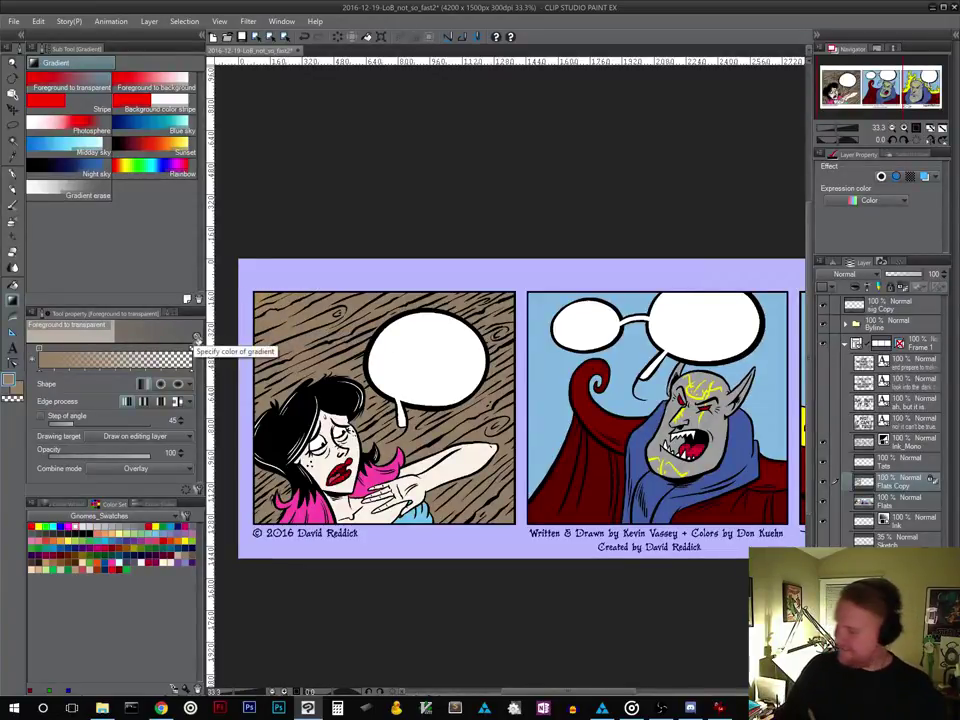
Lasso the second diagonal plank, from the first panel's left border to its top edge, apply the Overlay gradient and deselect
left_click(17, 126)
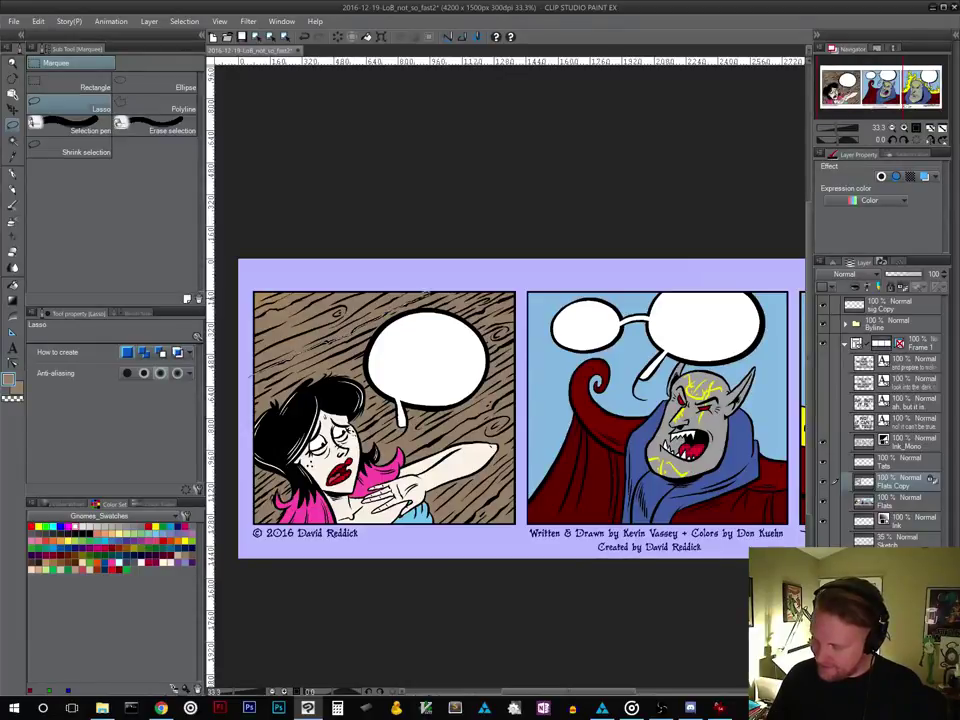
mouse_move(440, 285)
left_mouse_down()
mouse_move(414, 266)
mouse_move(318, 279)
mouse_move(302, 287)
mouse_move(312, 292)
mouse_move(265, 300)
left_mouse_up()
left_click_drag(249, 378, 247, 384)
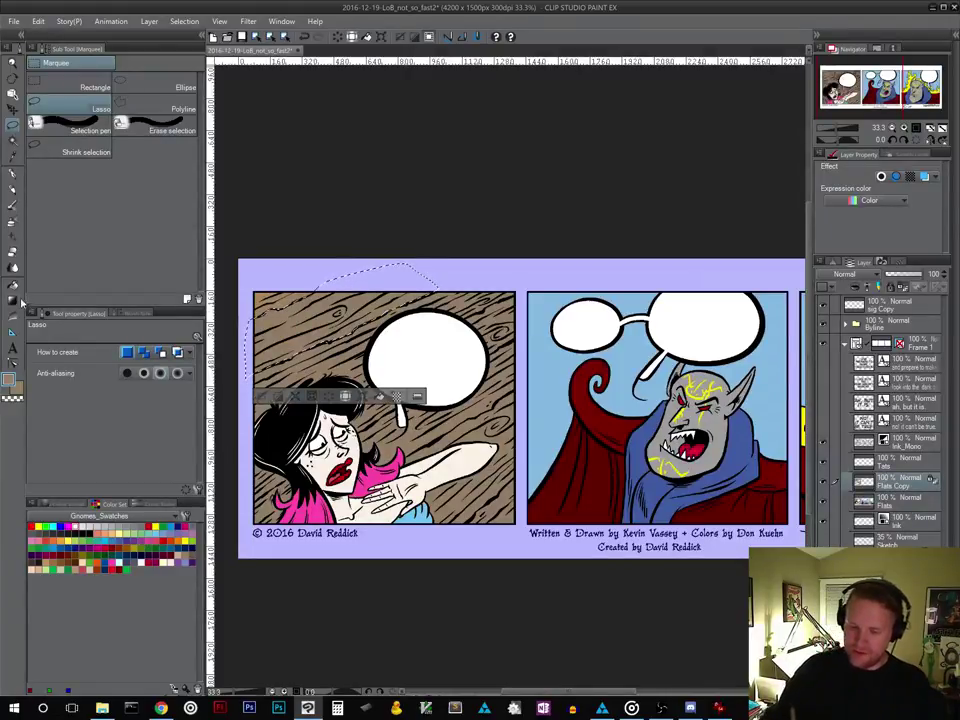
key("g")
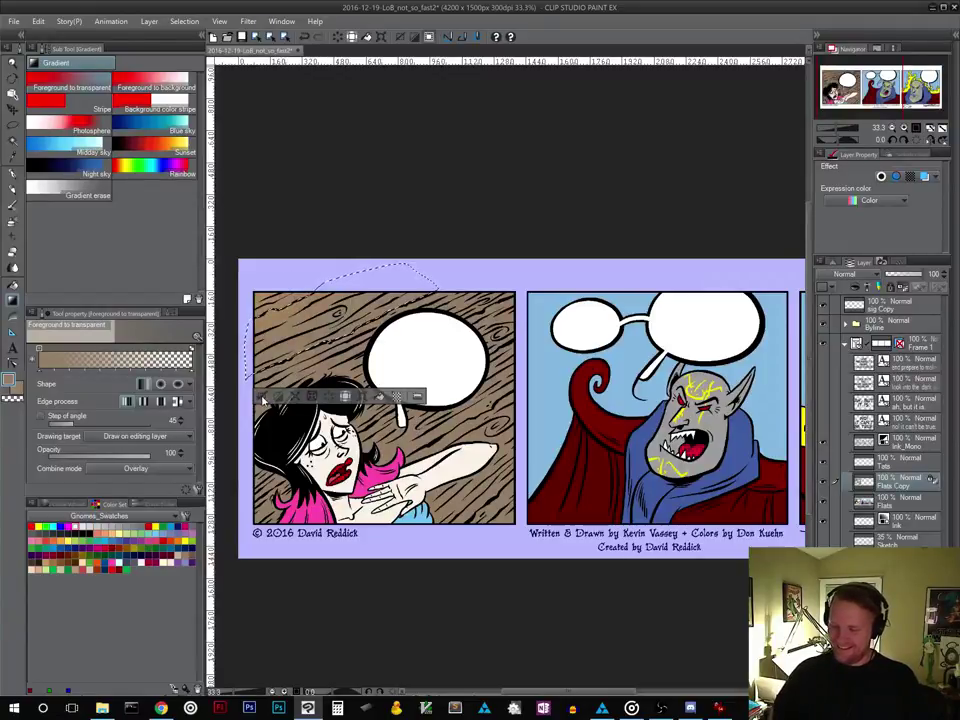
key("ctrl+d")
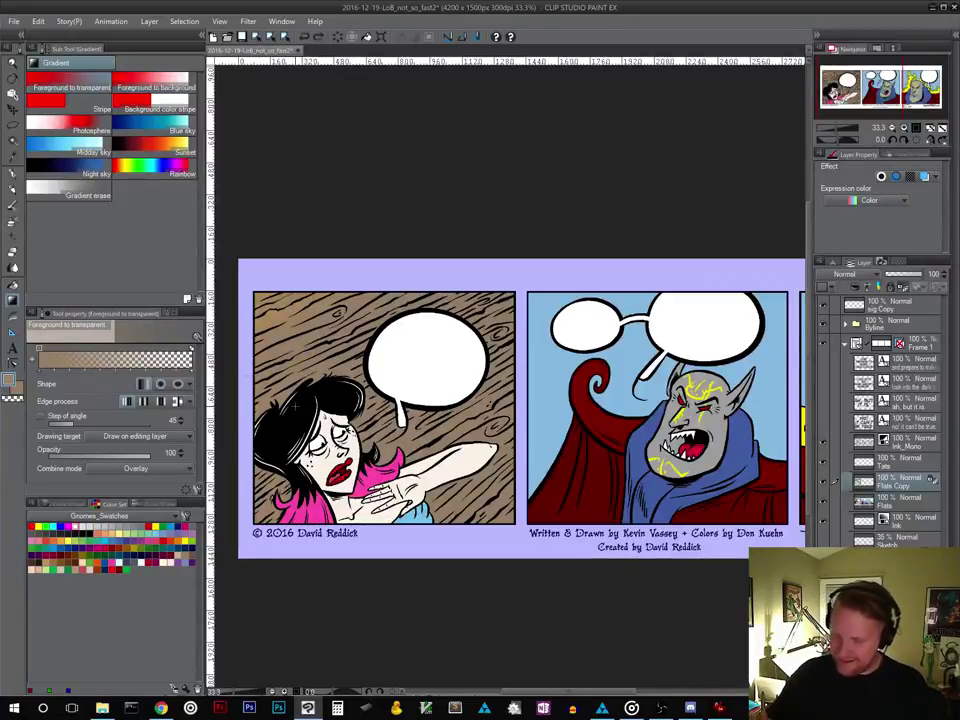
Lasso the third diagonal plank, running from above the woman's hair behind the speech balloon, apply the Overlay gradient and deselect
left_click(13, 126)
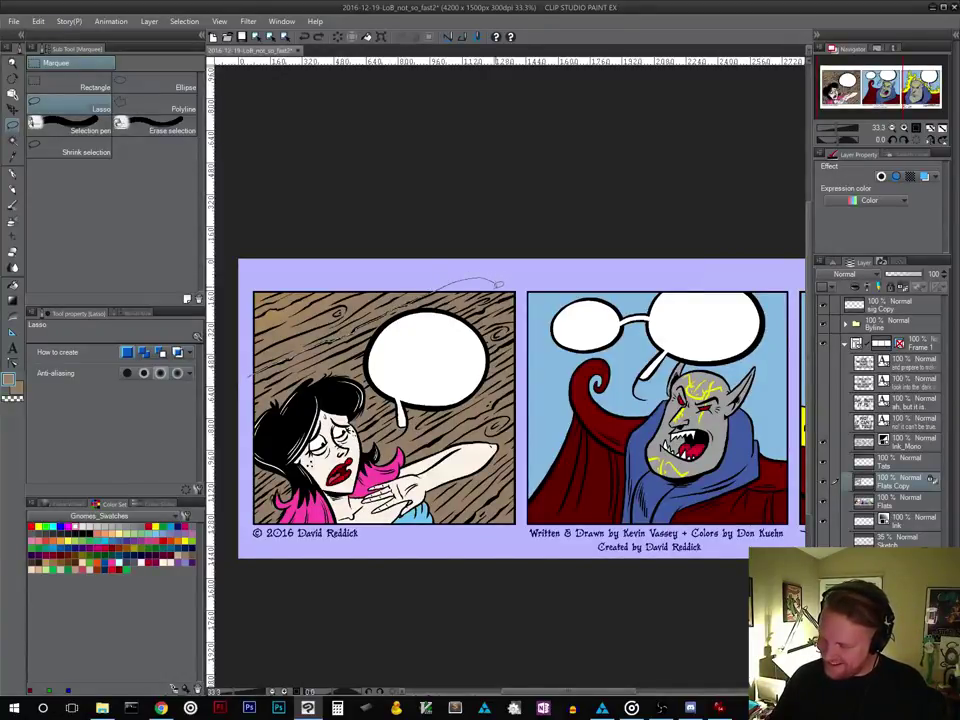
mouse_move(498, 285)
left_mouse_down()
mouse_move(405, 330)
mouse_move(265, 375)
mouse_move(245, 416)
left_mouse_up()
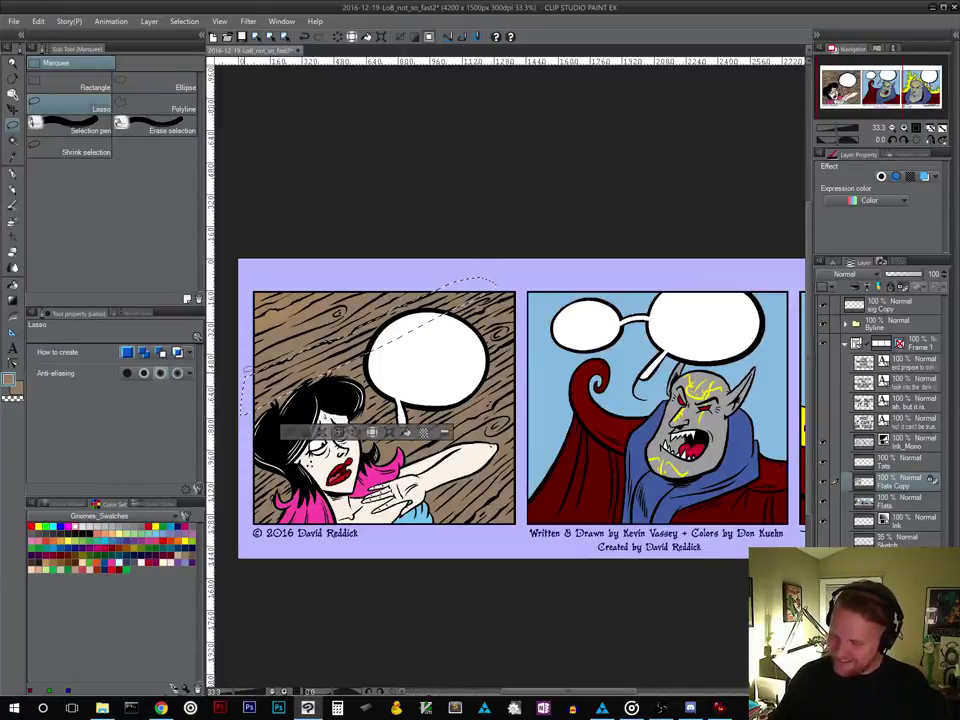
left_click(13, 300)
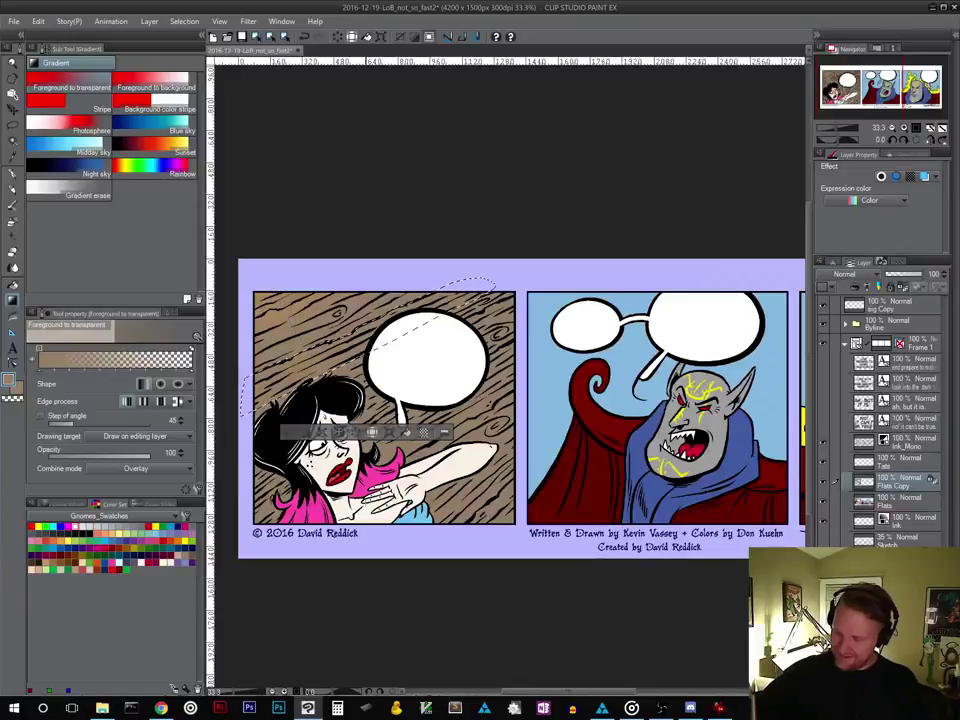
left_click(288, 435)
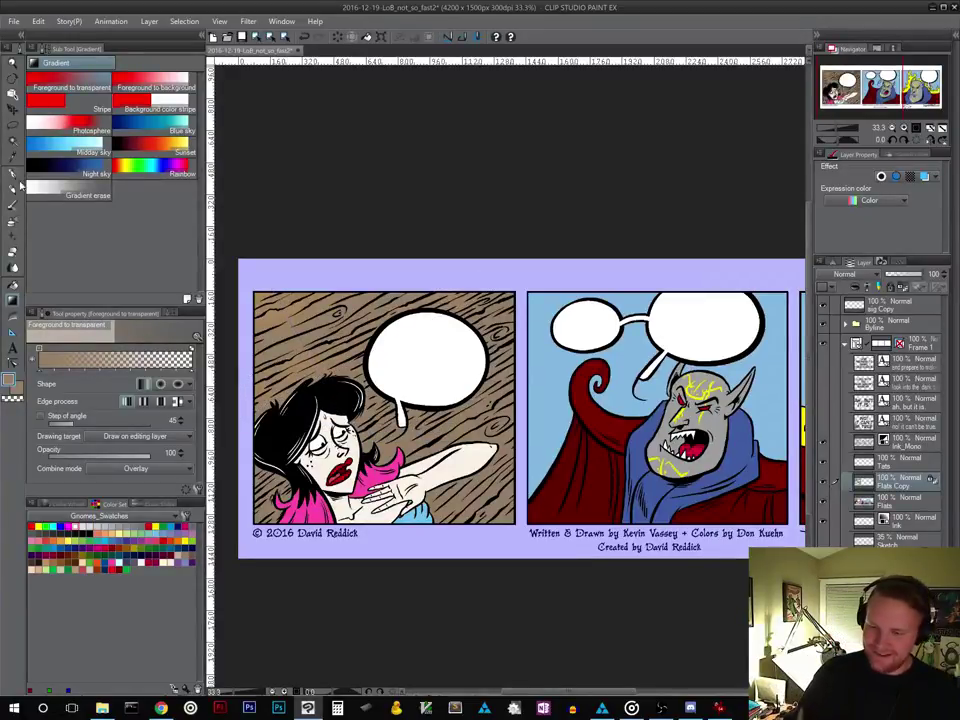
Lasso the diagonal plank from the first panel's lower-left border to its upper-right edge and apply the Overlay gradient to it
left_click(13, 126)
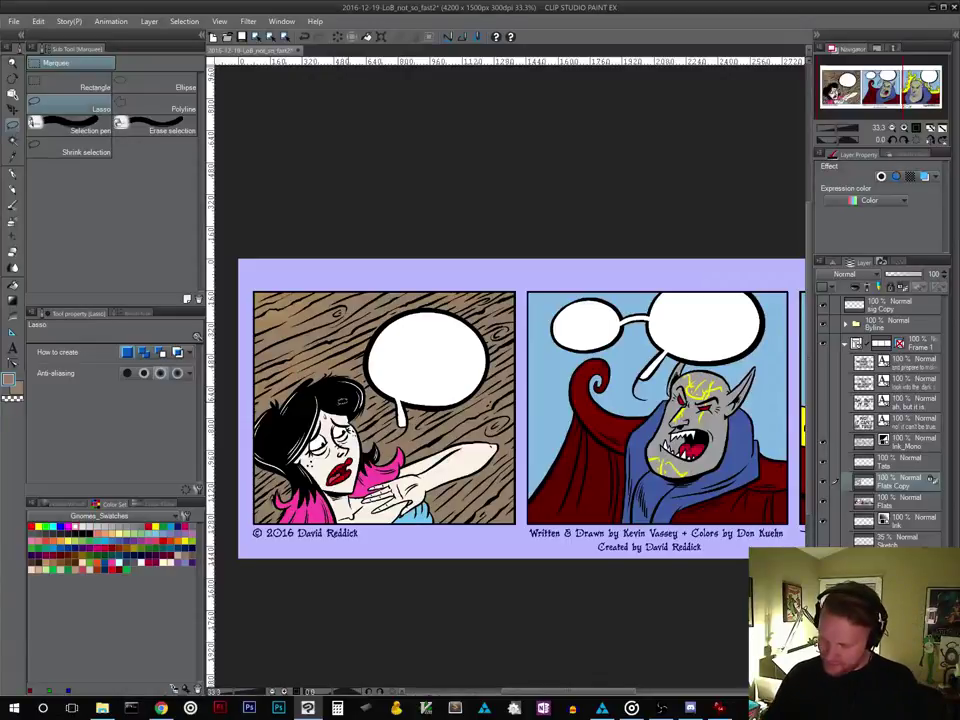
mouse_move(249, 464)
left_mouse_down()
mouse_move(510, 300)
mouse_move(522, 350)
mouse_move(242, 530)
mouse_move(244, 522)
left_mouse_up()
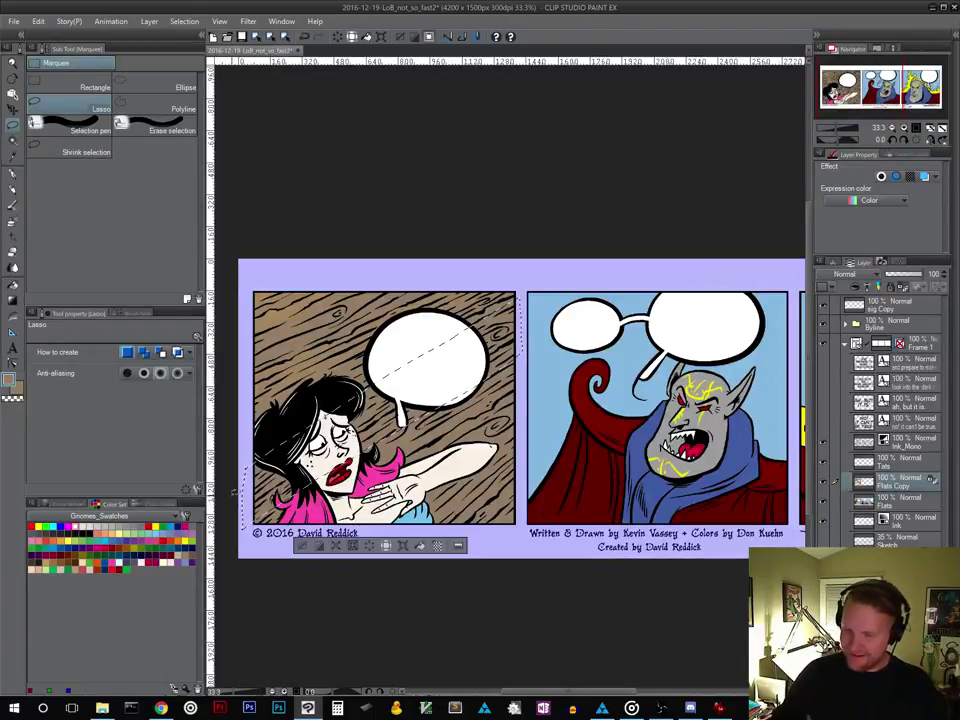
left_click(13, 300)
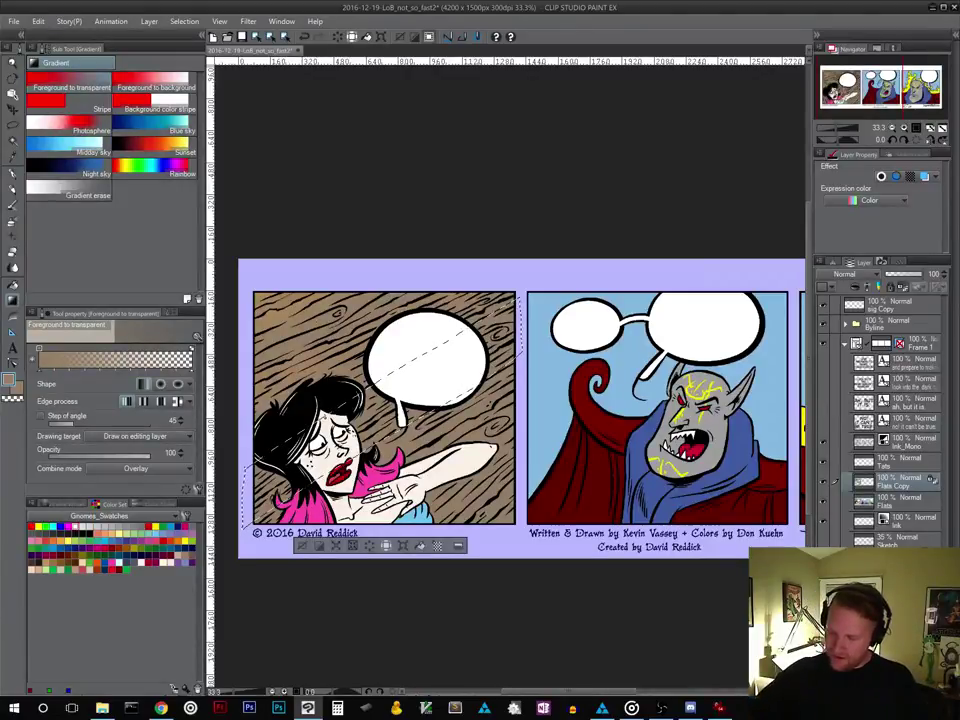
left_click_drag(257, 283, 390, 477)
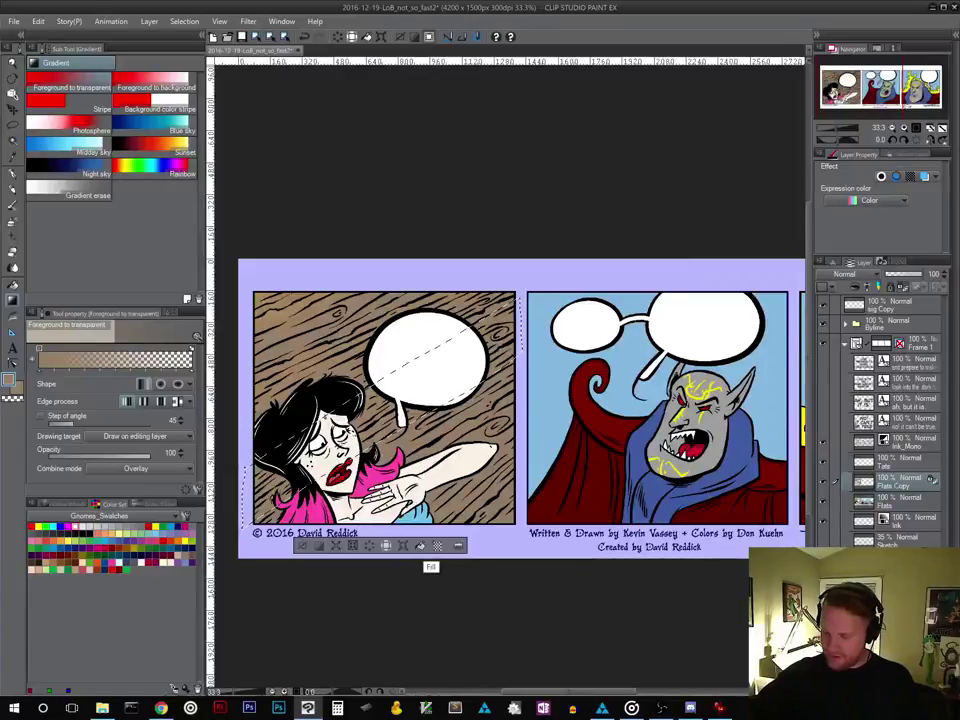
Deselect, lasso the diagonal plank behind the woman's outstretched arm to the first panel's right border, apply the Overlay gradient and deselect
left_click(302, 545)
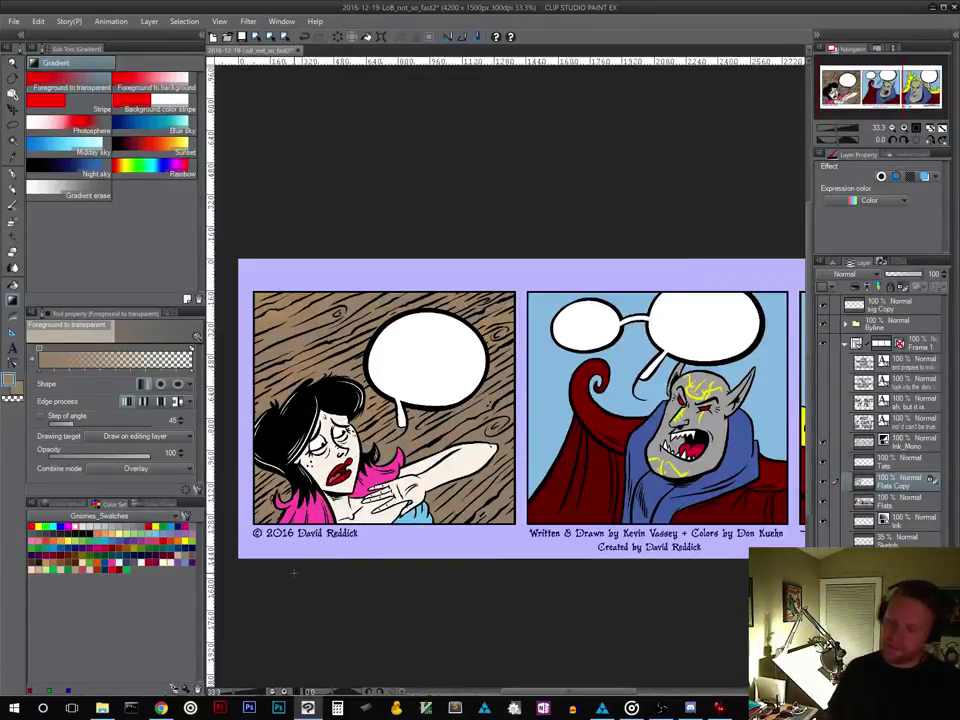
left_click(17, 128)
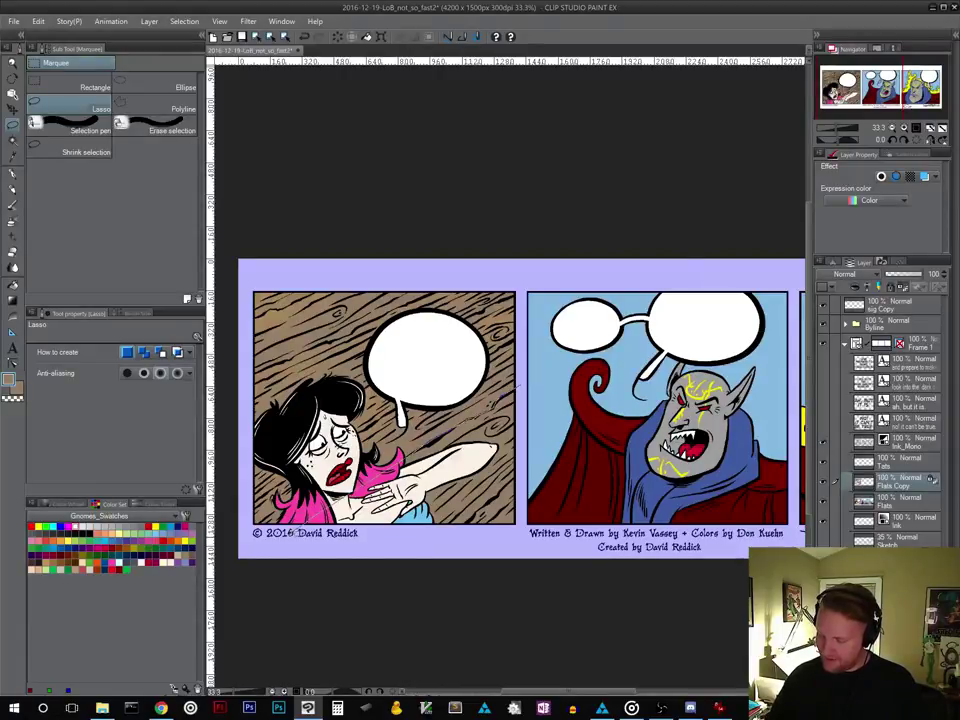
left_click_drag(523, 398, 517, 382)
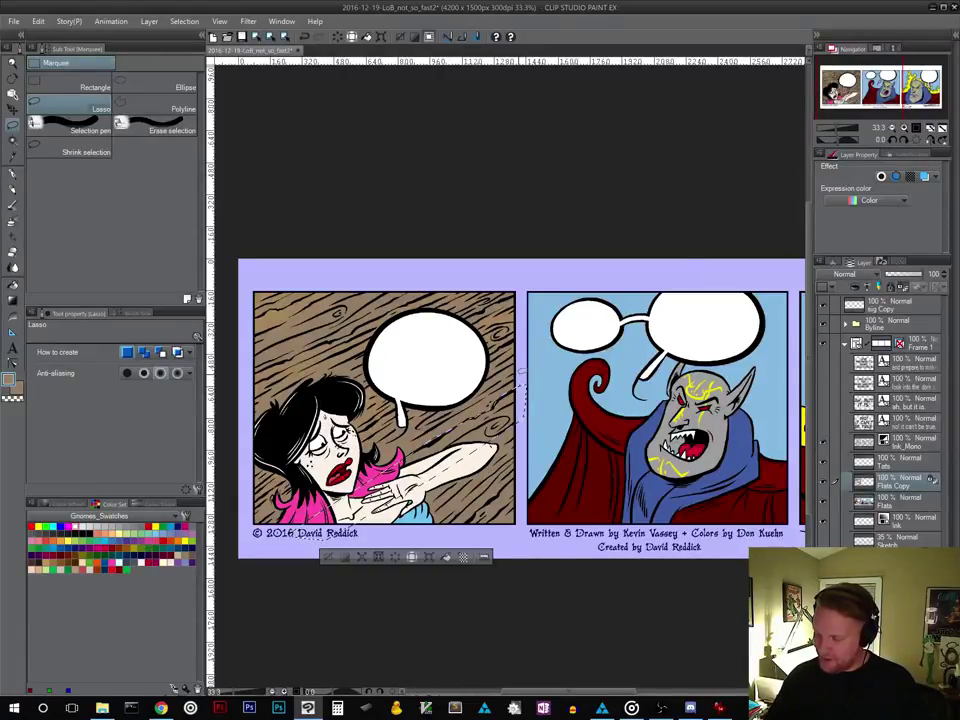
left_click(12, 300)
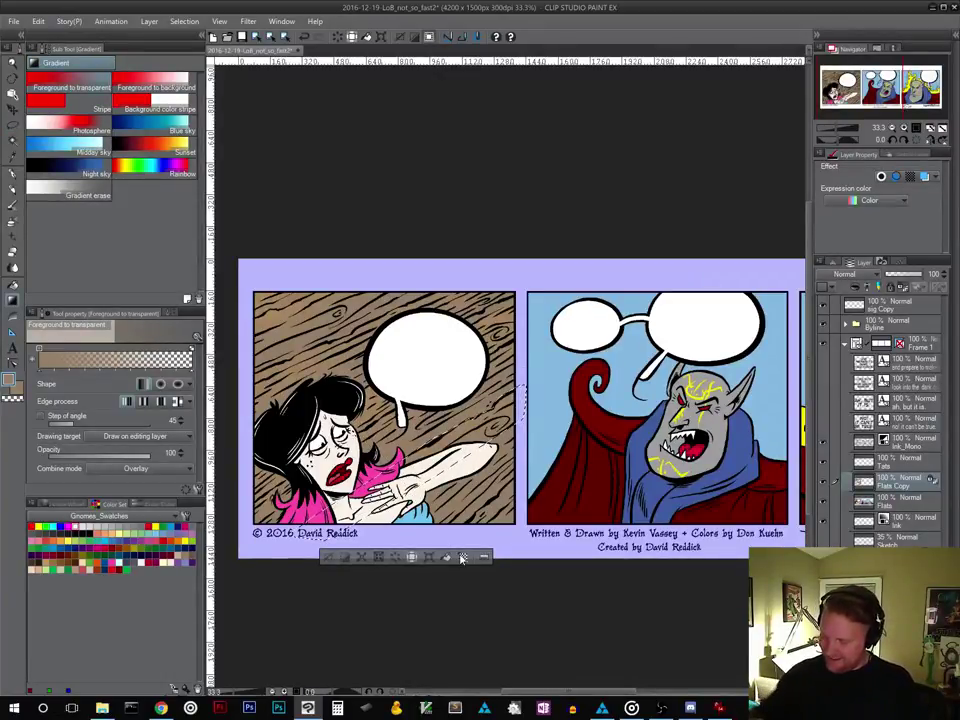
key("ctrl+d")
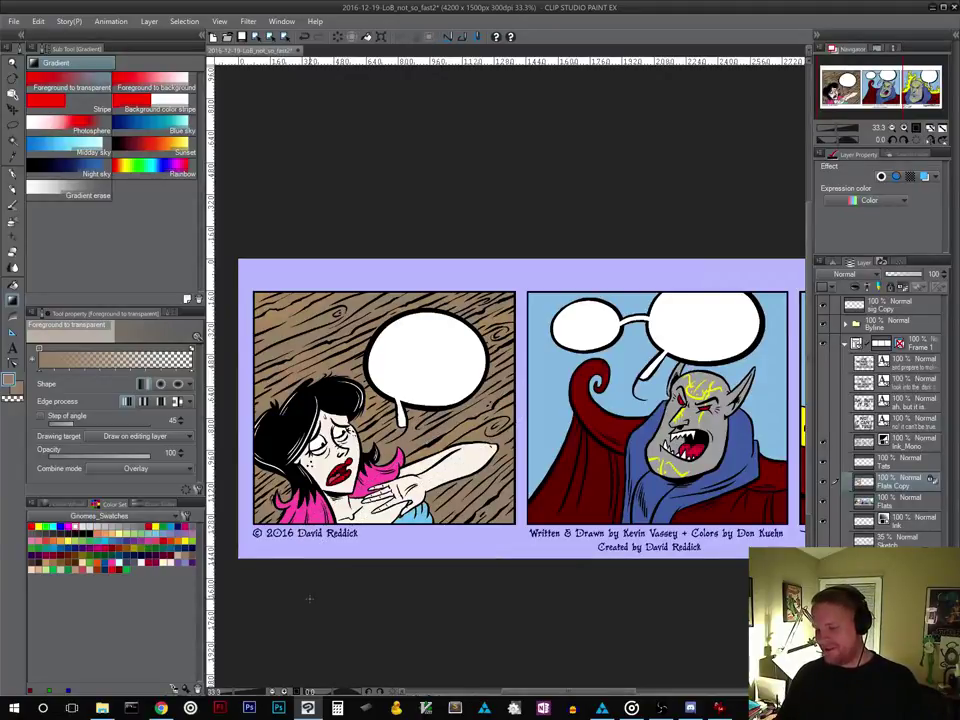
Lasso the wood in the first panel's lower-right corner, apply the Overlay gradient to it and deselect
left_click(14, 127)
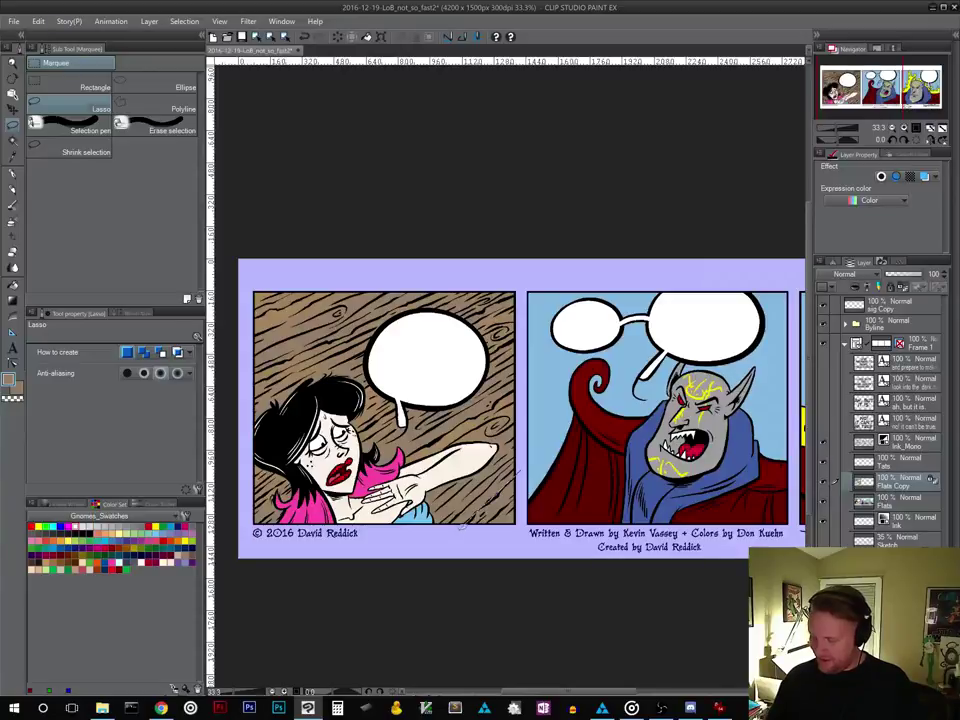
mouse_move(537, 460)
left_mouse_down()
mouse_move(460, 540)
mouse_move(493, 545)
mouse_move(540, 461)
left_mouse_up()
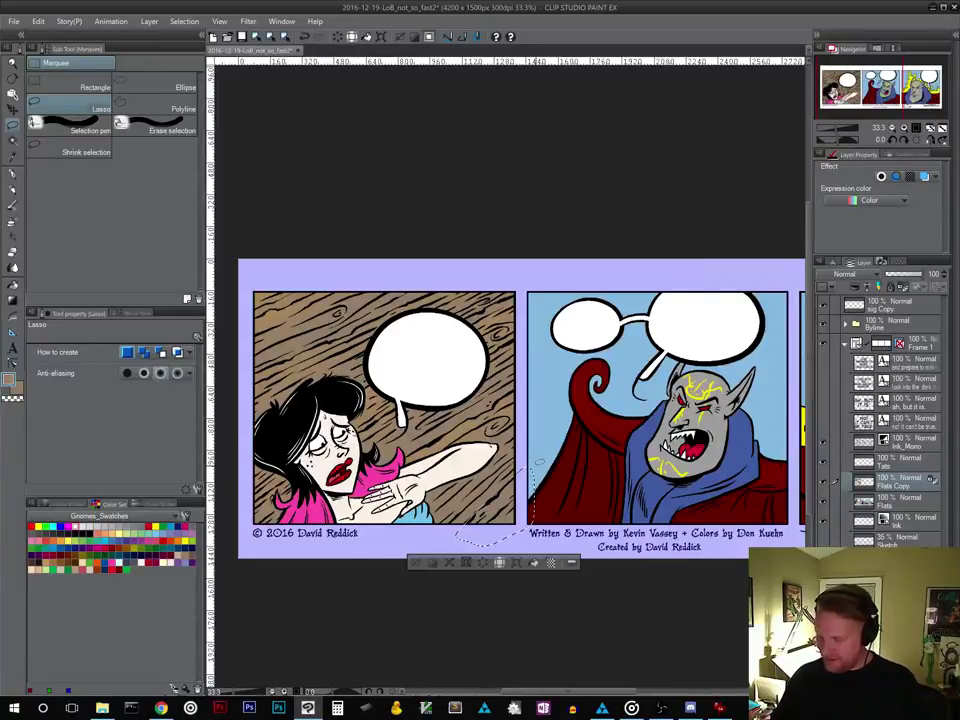
left_click(14, 300)
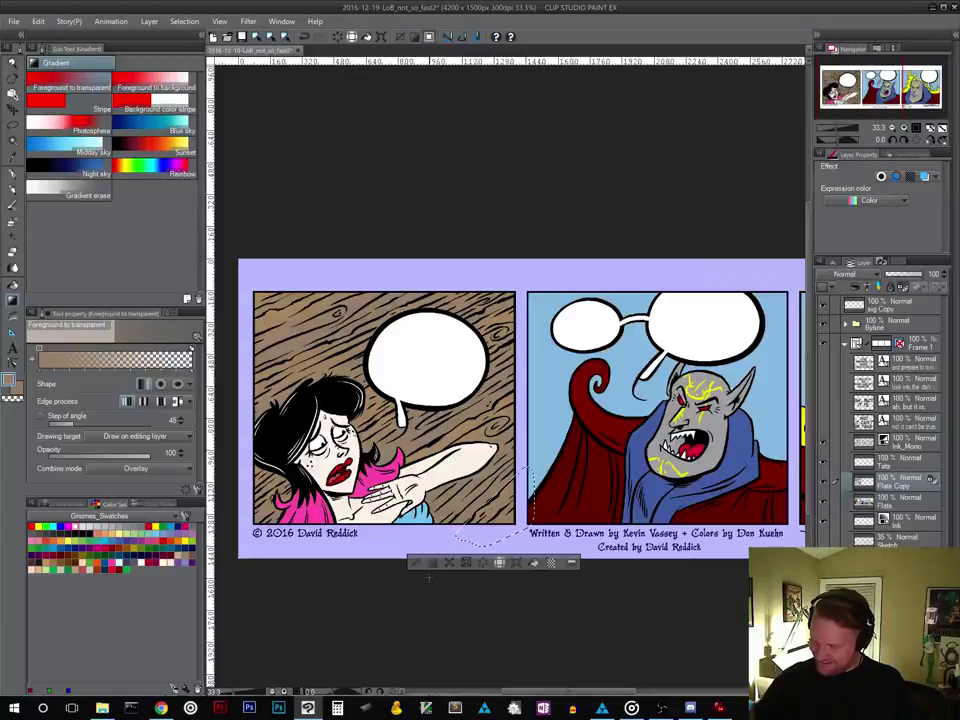
key("ctrl+d")
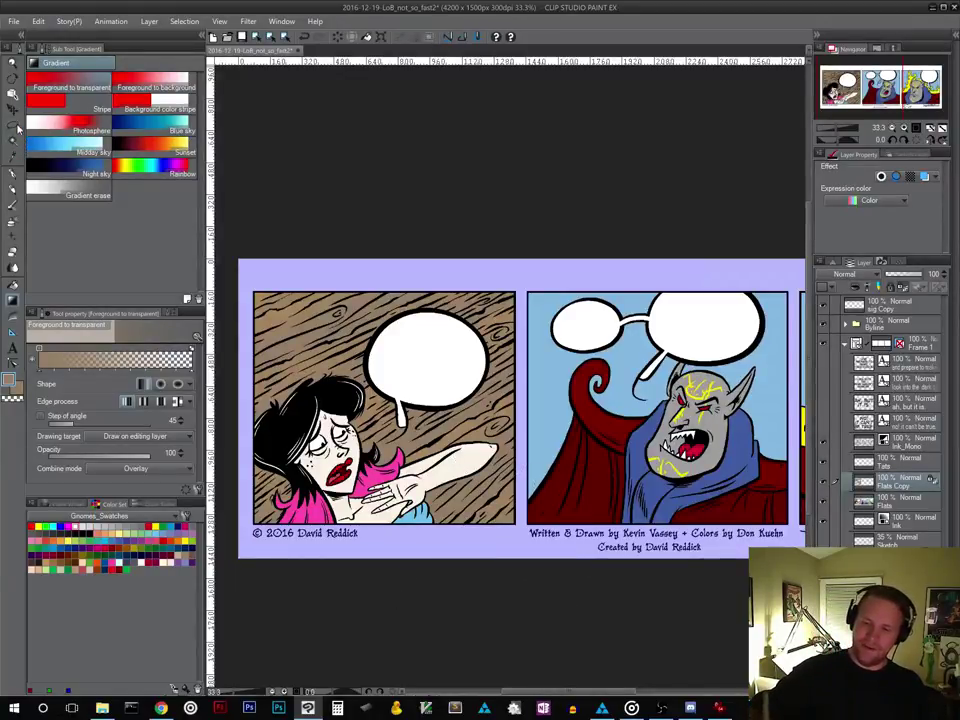
Lasso the plank from the first panel's upper-left border to its top edge, shade it with the gradient in Multiply mode and deselect
left_click(17, 127)
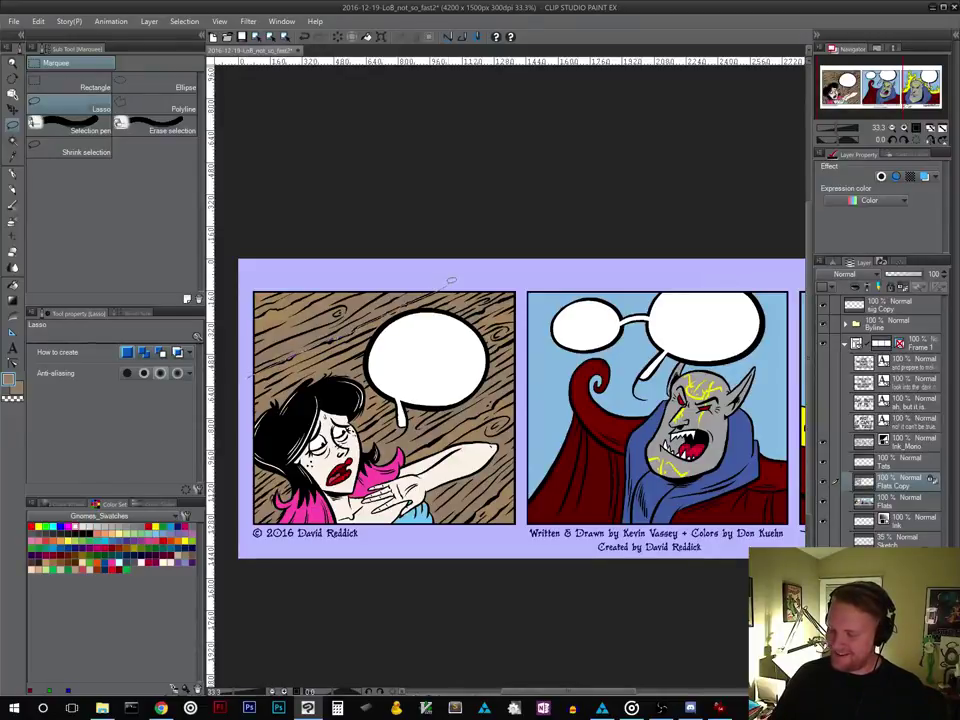
left_click_drag(451, 281, 383, 288)
left_click_drag(245, 354, 244, 376)
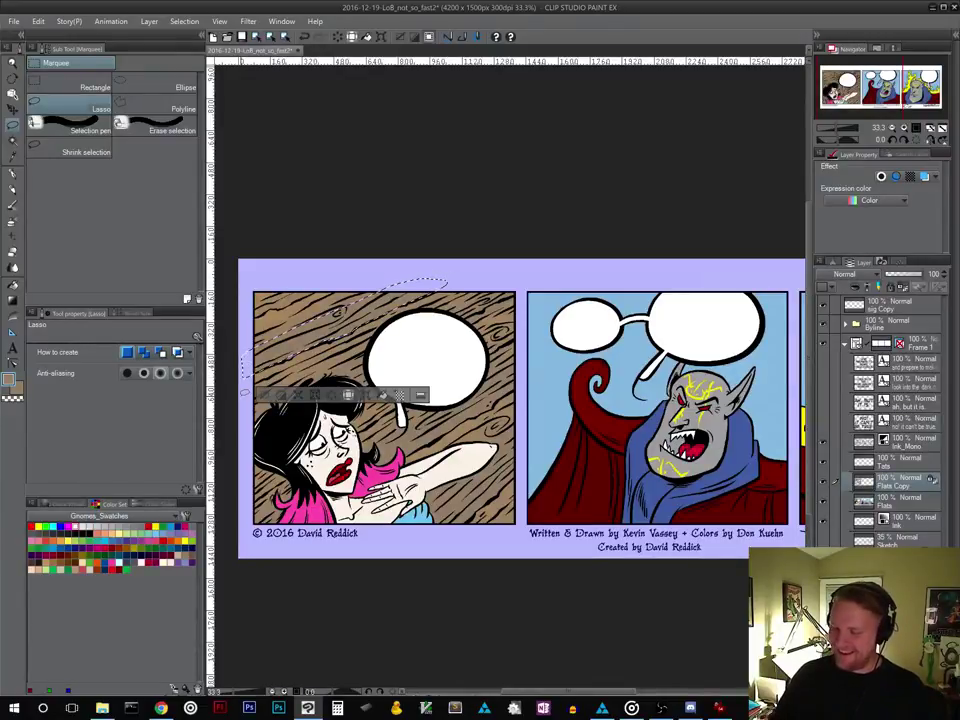
left_click(13, 299)
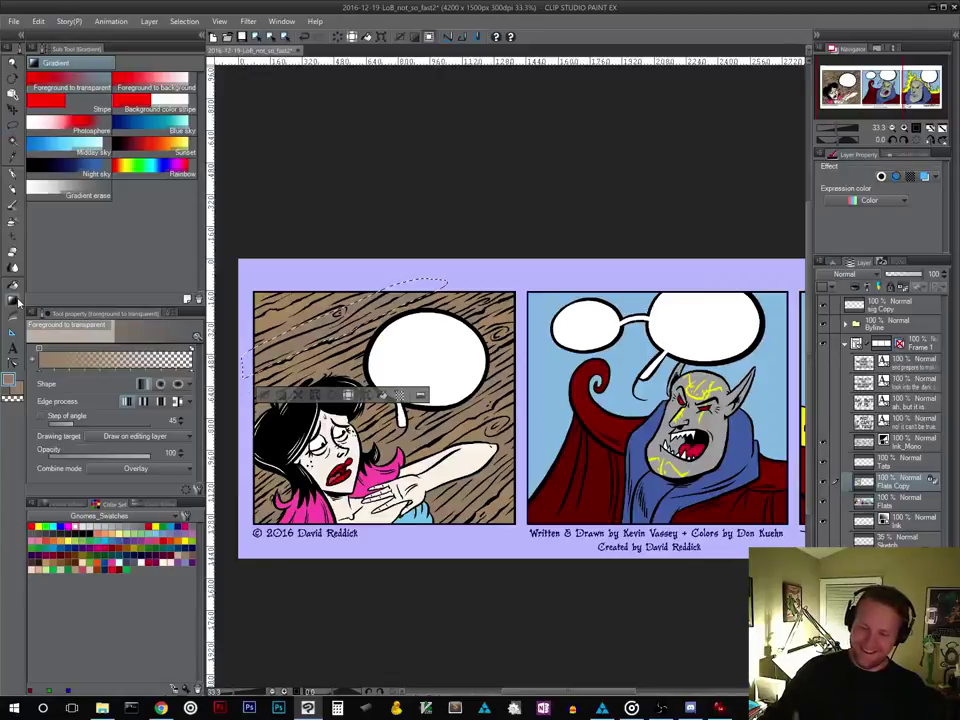
left_click(181, 469)
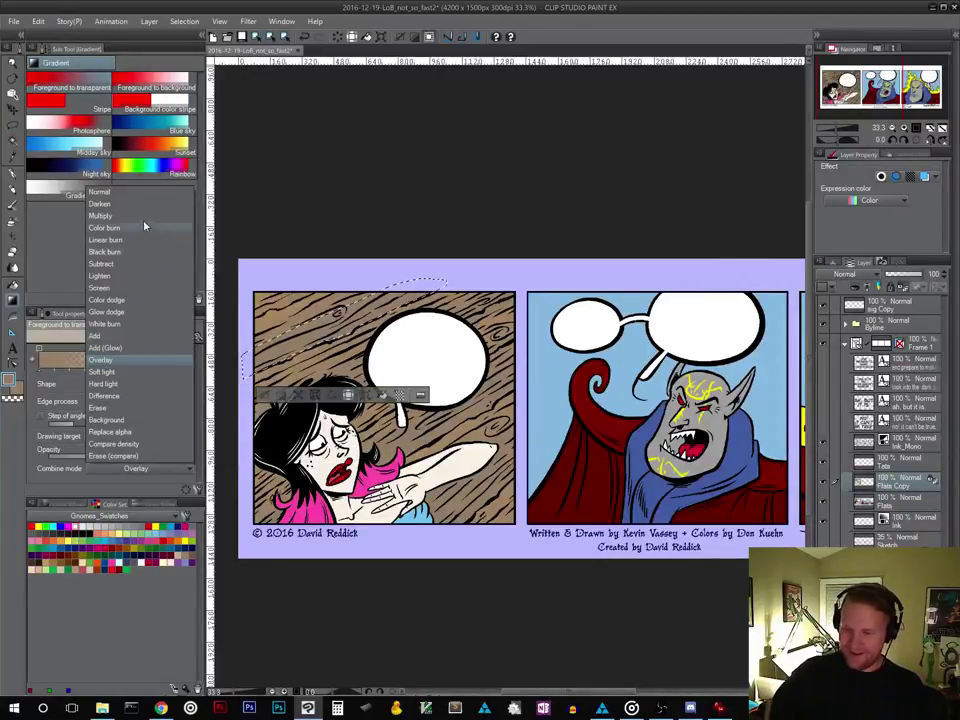
left_click(101, 216)
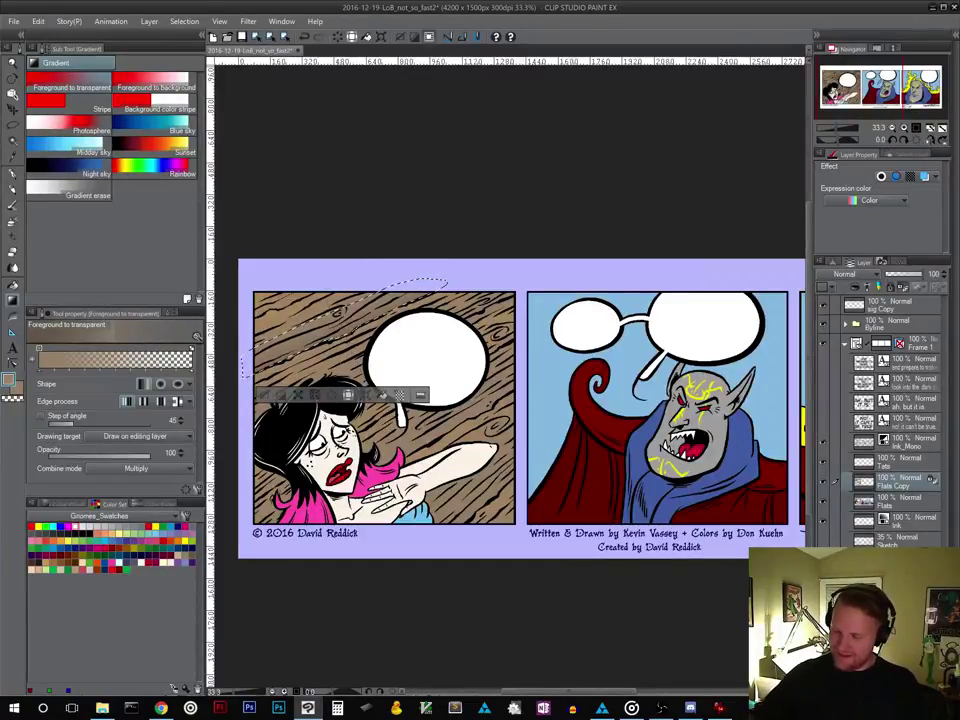
key("ctrl+d")
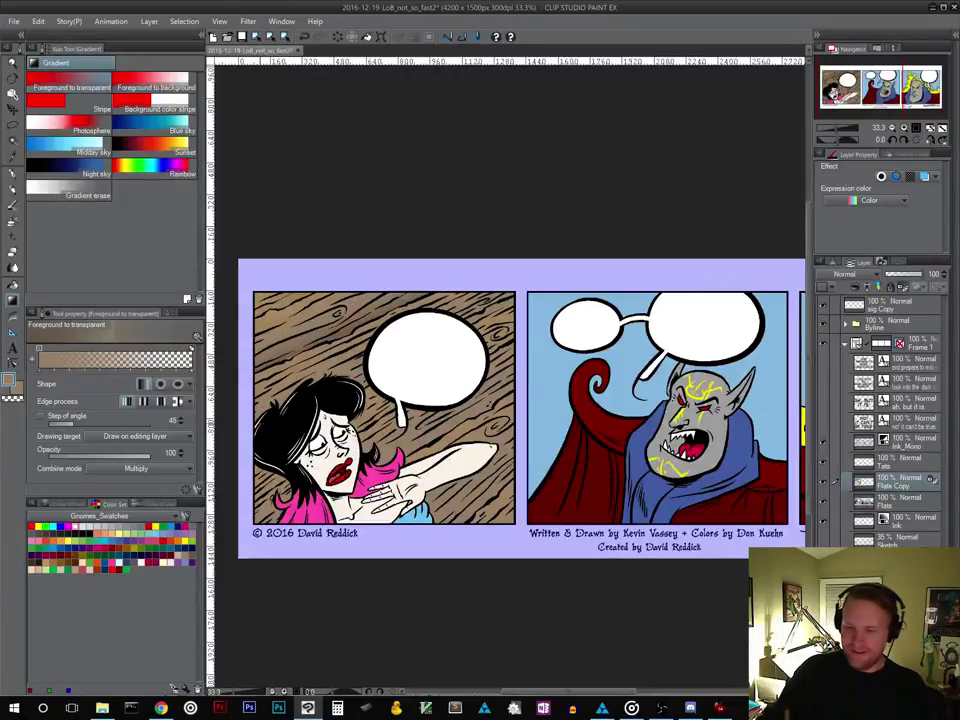
Lasso the first panel's upper-left wood corner, apply the Multiply gradient to it and deselect
key("m")
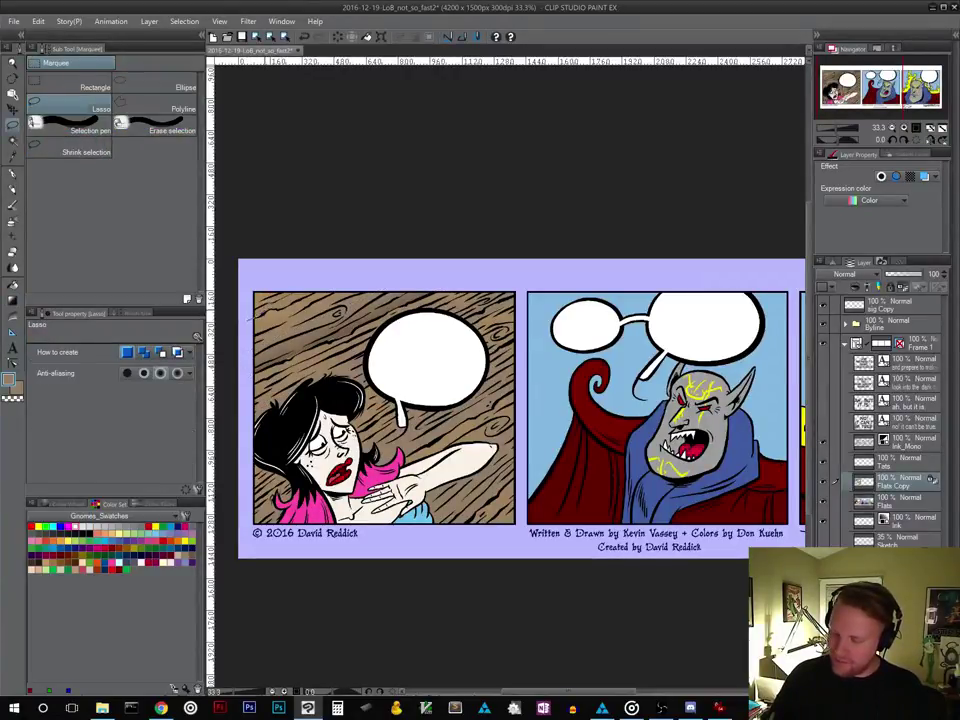
mouse_move(252, 320)
left_mouse_down()
mouse_move(317, 279)
mouse_move(268, 342)
left_mouse_up()
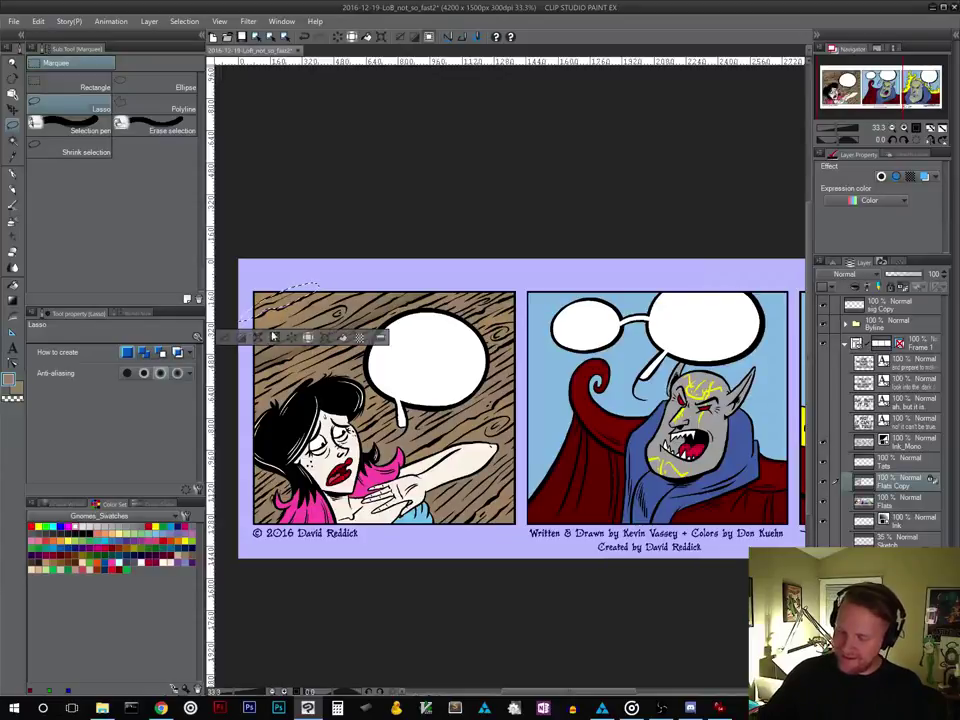
left_click(14, 299)
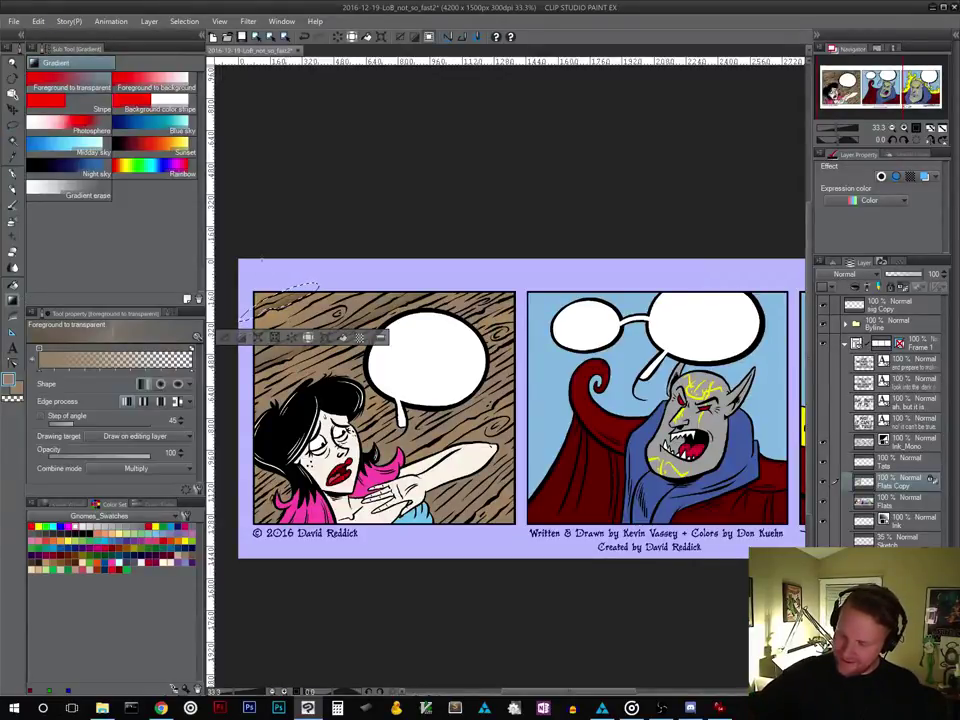
left_click(238, 338)
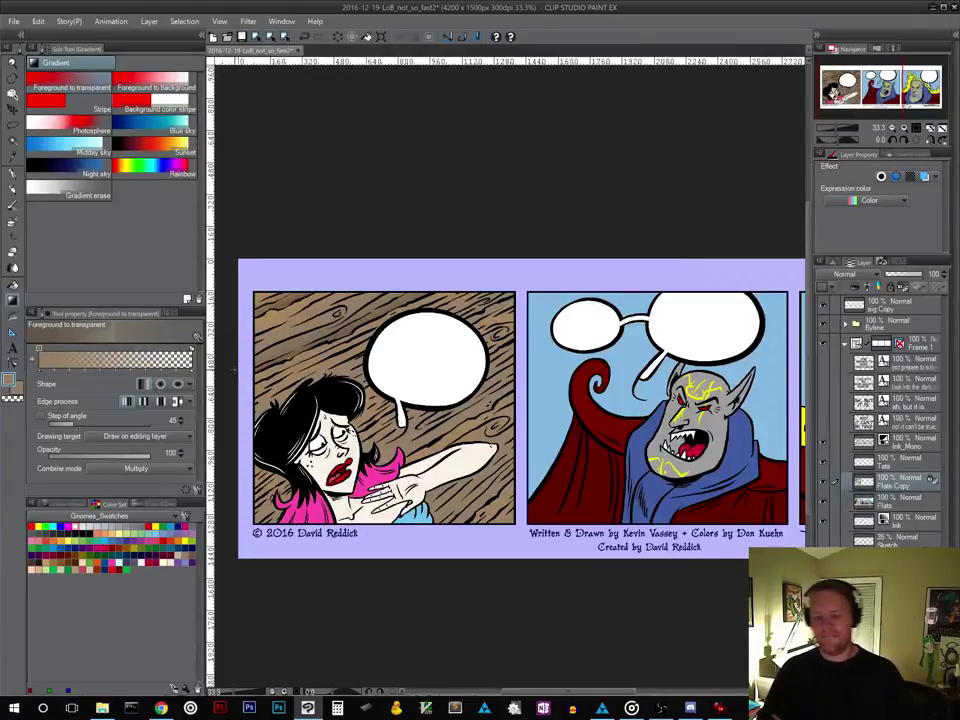
Lasso the plank running from the woman's hair behind the speech balloon to the upper-right corner, apply the Multiply gradient and deselect
left_click(13, 128)
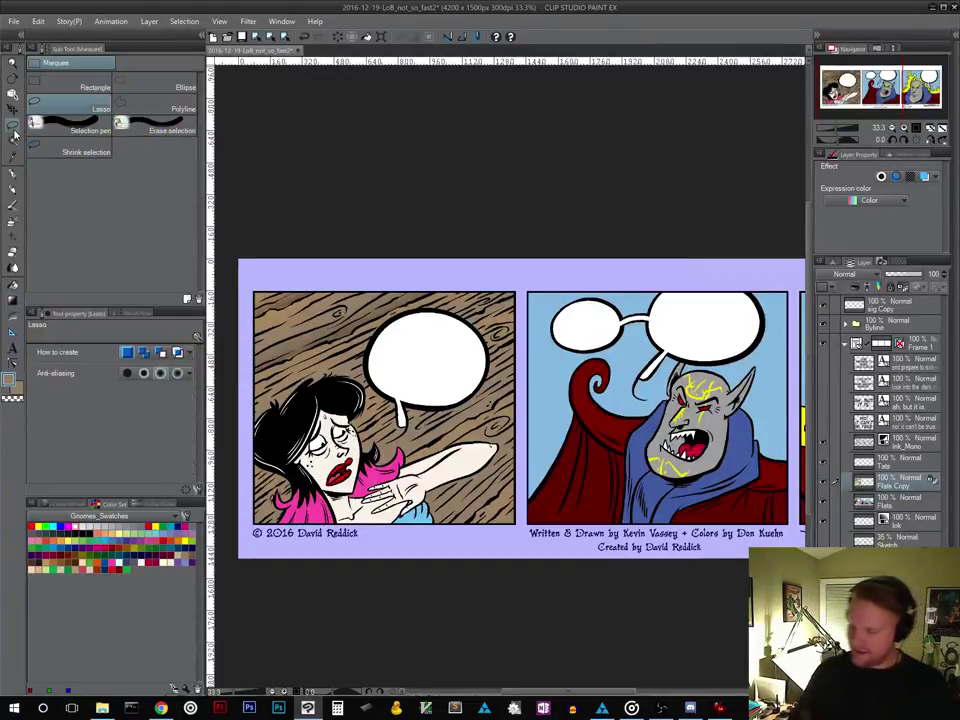
left_click_drag(246, 451, 462, 328)
left_click_drag(350, 246, 363, 236)
mouse_move(524, 283)
left_mouse_down()
mouse_move(330, 232)
mouse_move(213, 291)
mouse_move(190, 400)
left_mouse_up()
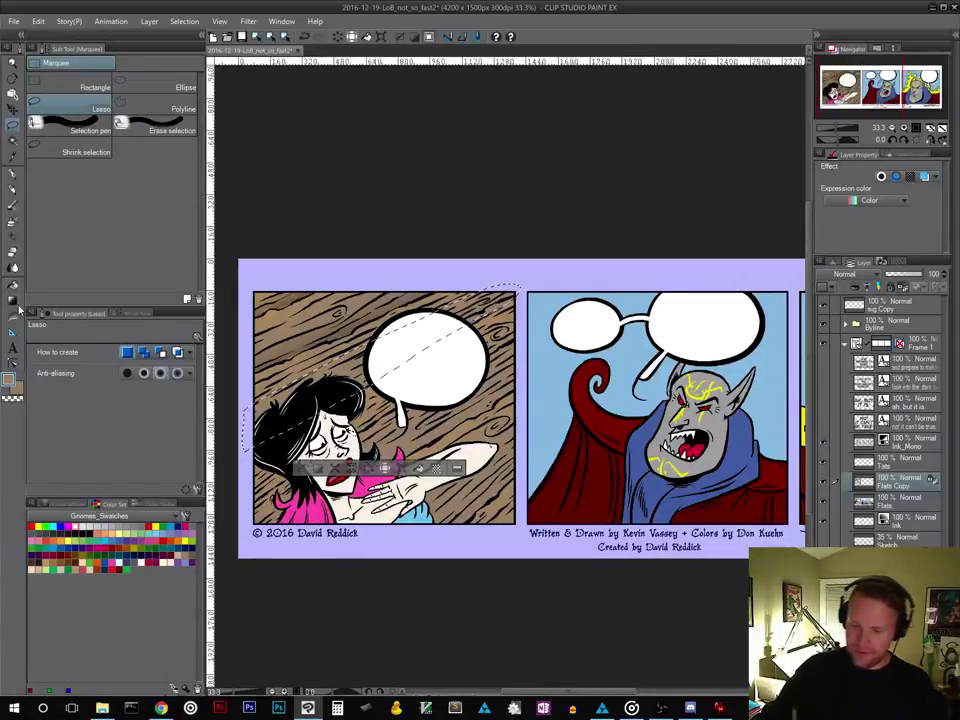
key("g")
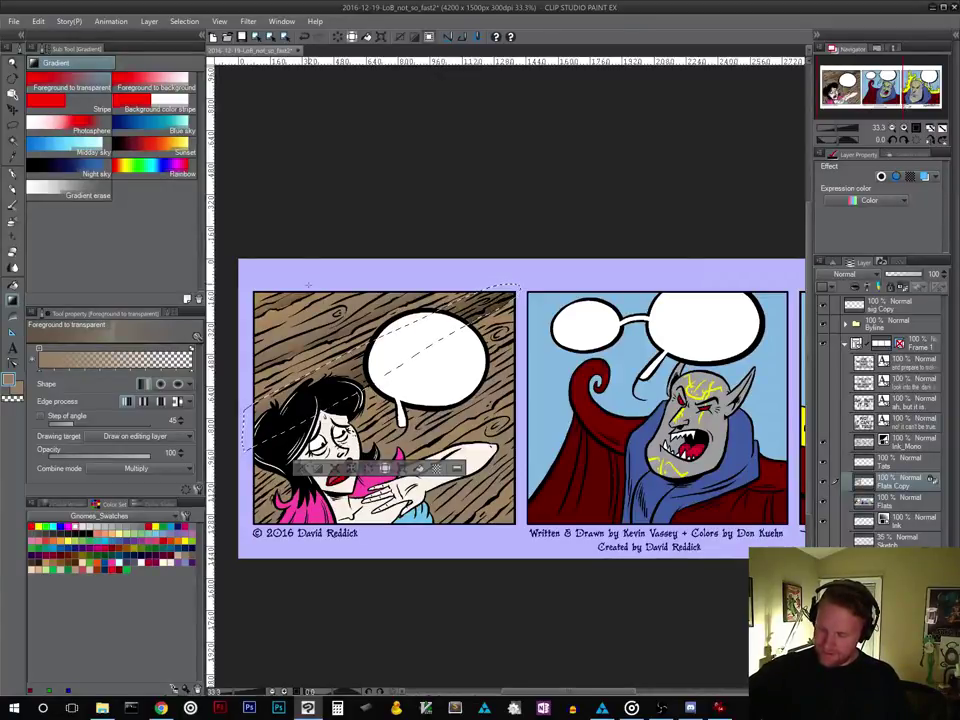
key("ctrl+d")
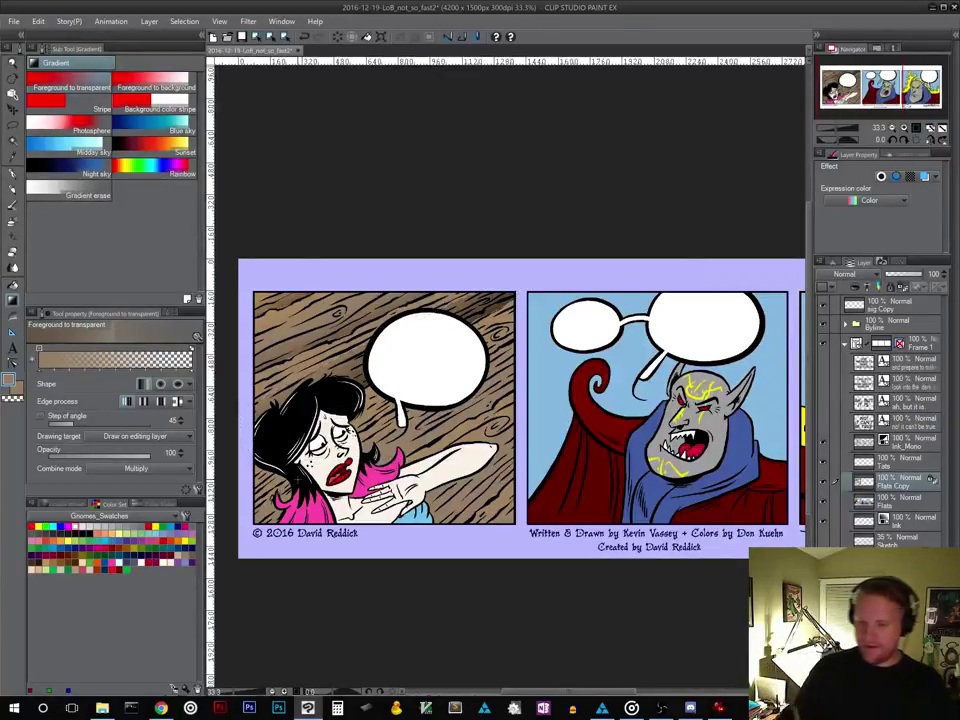
Lasso the plank from the first panel's lower-left corner to its right border below the balloon, apply the Multiply gradient and deselect
left_click(13, 124)
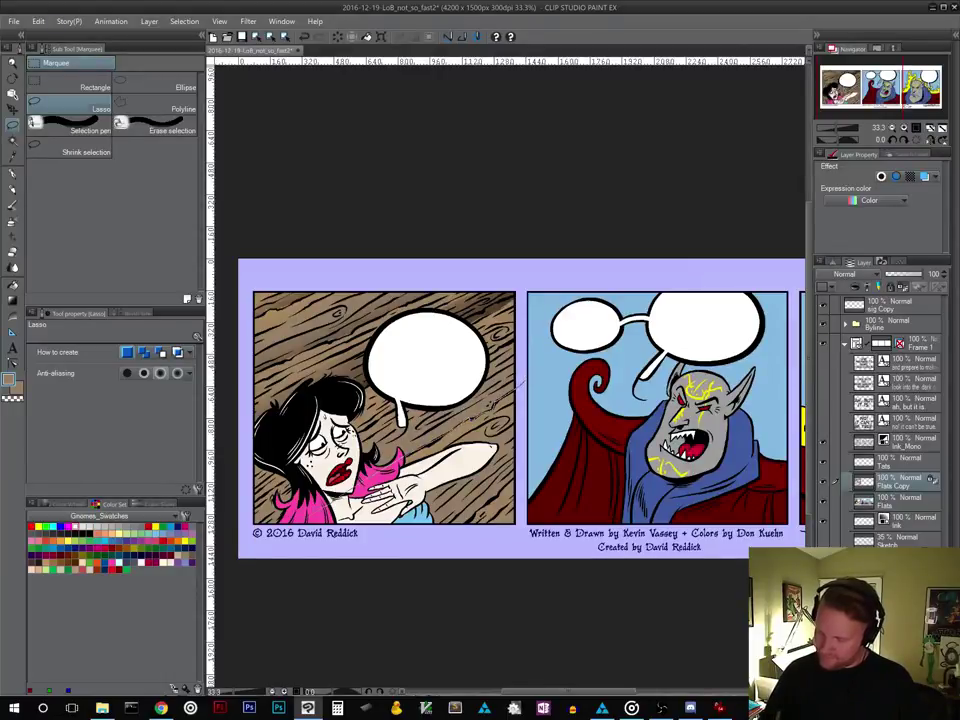
mouse_move(250, 525)
left_mouse_down()
mouse_move(298, 472)
mouse_move(512, 334)
mouse_move(530, 377)
left_mouse_up()
key("g")
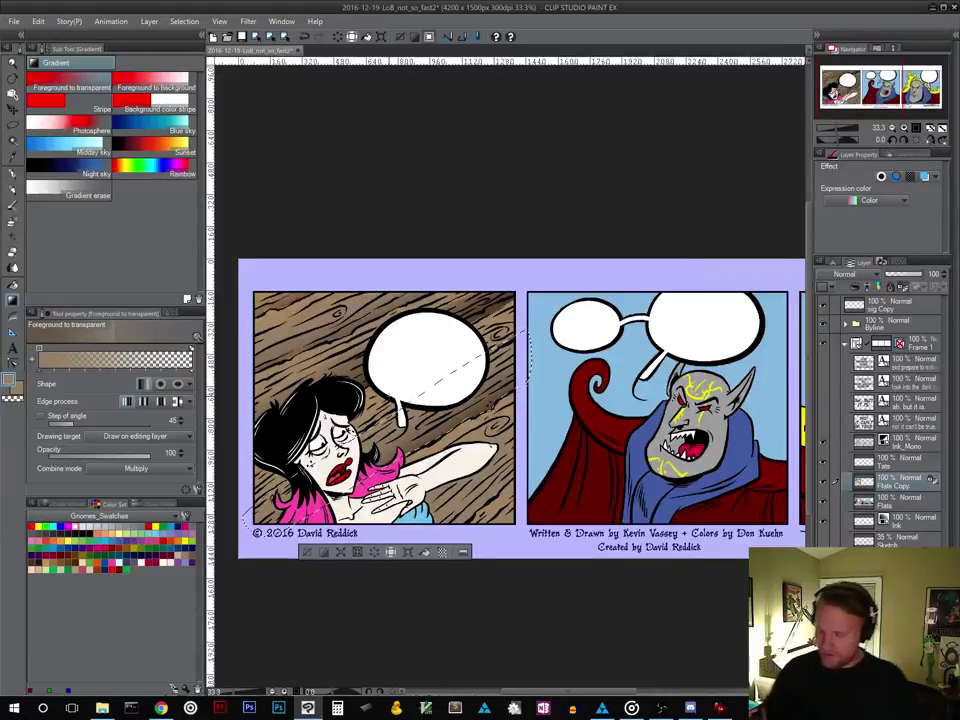
left_click(307, 552)
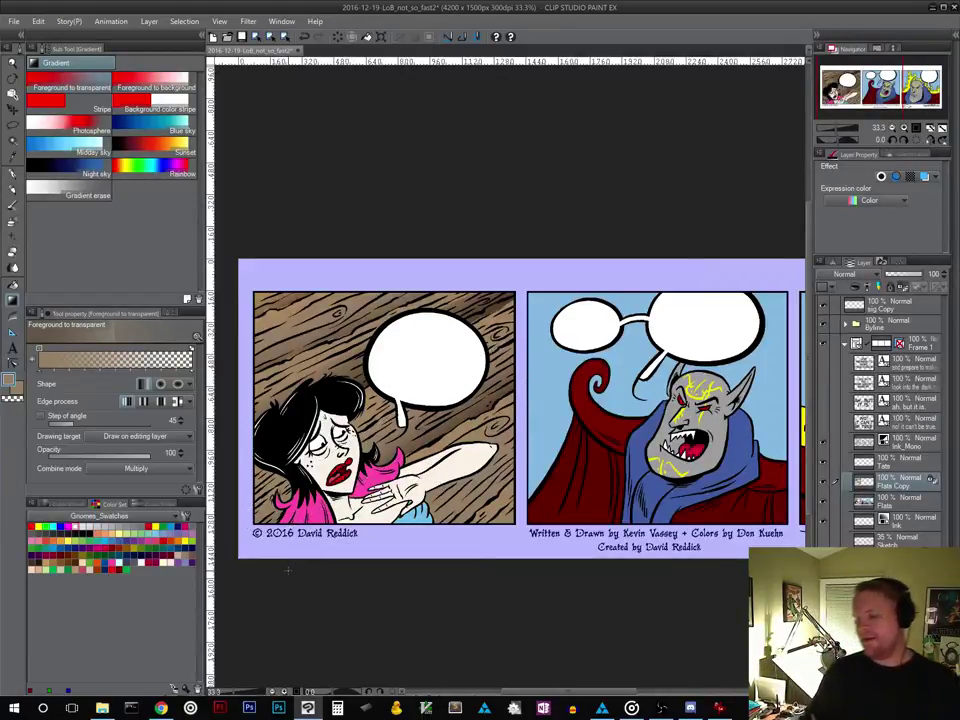
Lasso the plank around the woman's forearm, from the first panel's bottom edge to its right border, apply the Multiply gradient and deselect
left_click(17, 129)
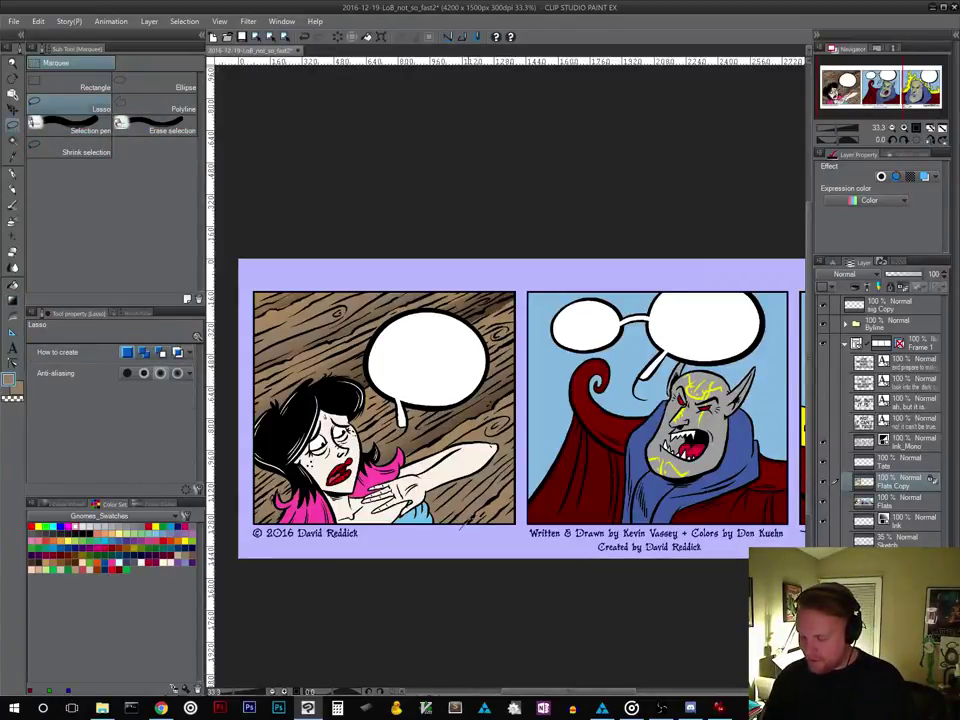
mouse_move(478, 514)
left_mouse_down()
mouse_move(521, 467)
mouse_move(520, 429)
mouse_move(393, 512)
mouse_move(380, 532)
mouse_move(426, 544)
mouse_move(460, 531)
left_mouse_up()
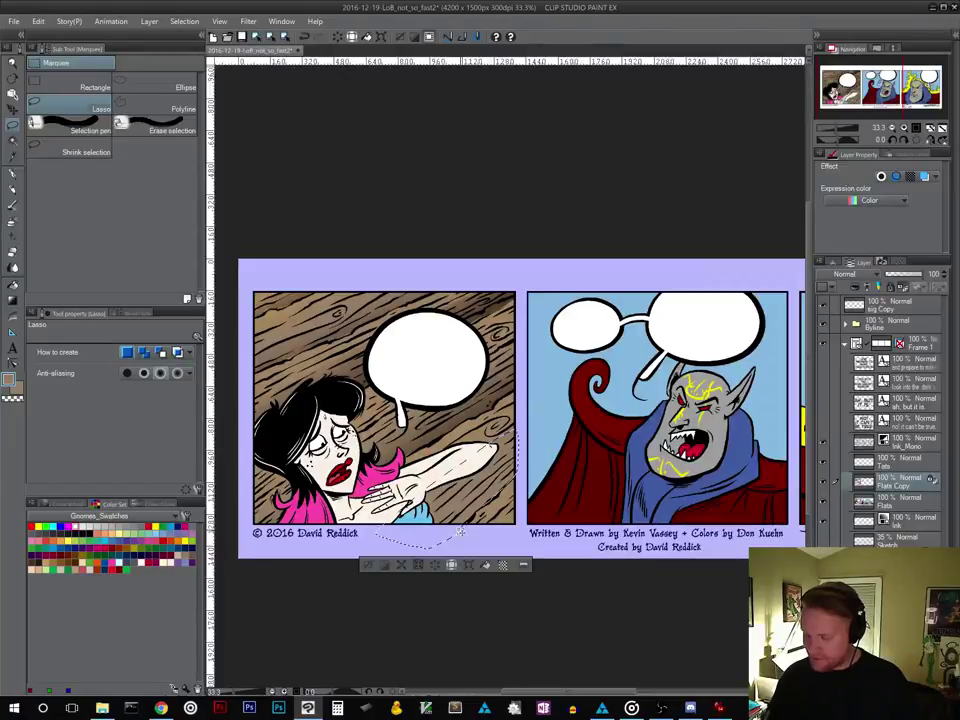
left_click(13, 300)
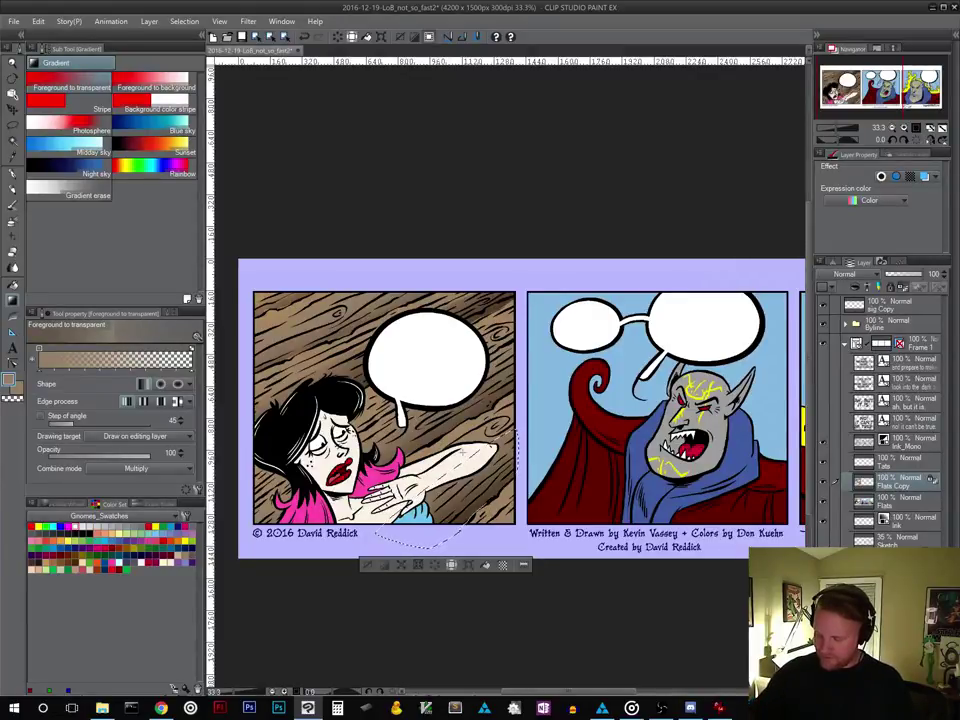
key("ctrl+d")
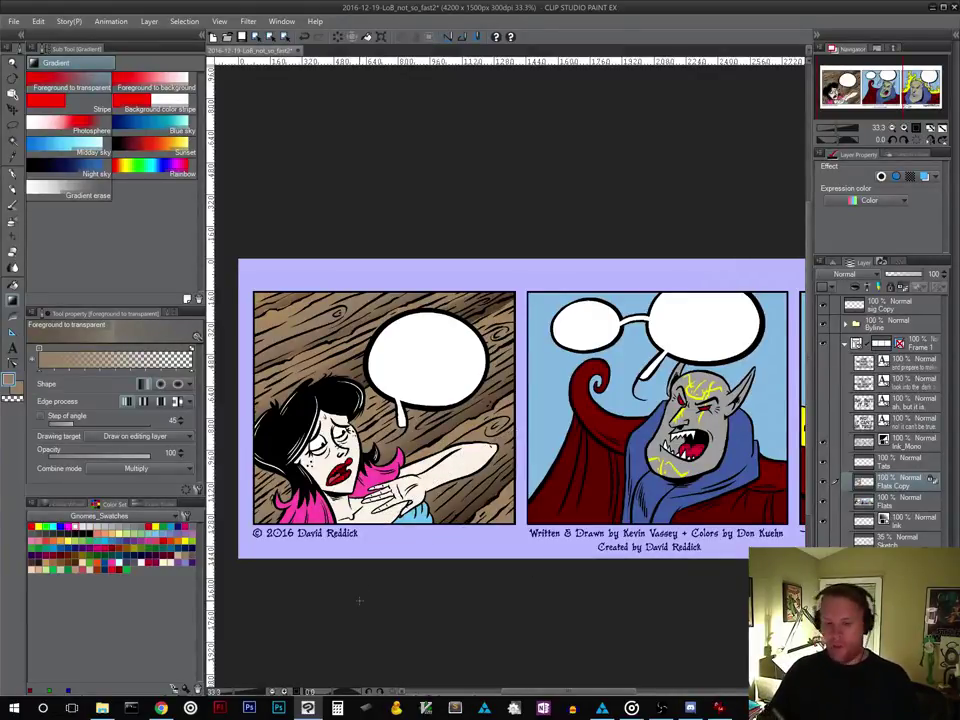
Lasso the small wood area in the first panel's lower-right corner, apply the Multiply gradient to it and deselect
left_click(18, 127)
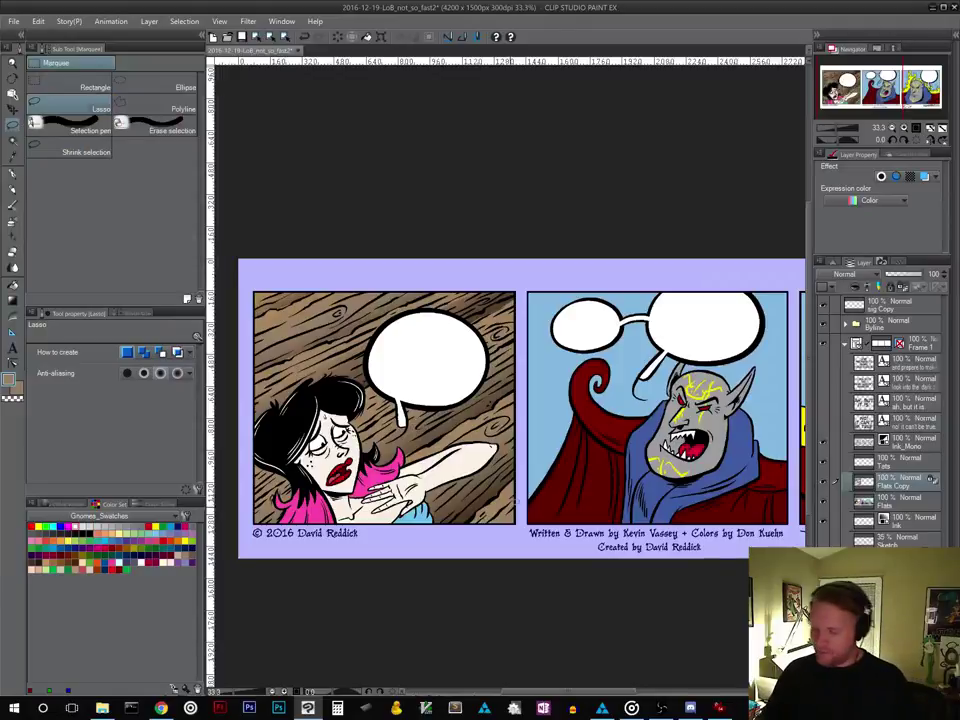
left_click_drag(521, 540, 530, 474)
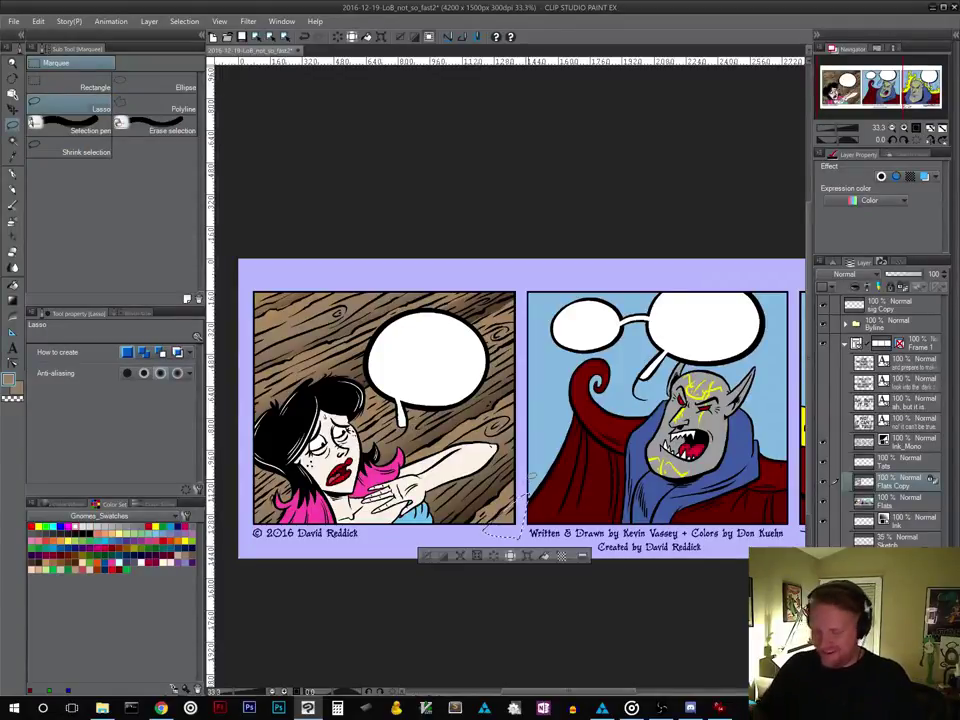
left_click(14, 300)
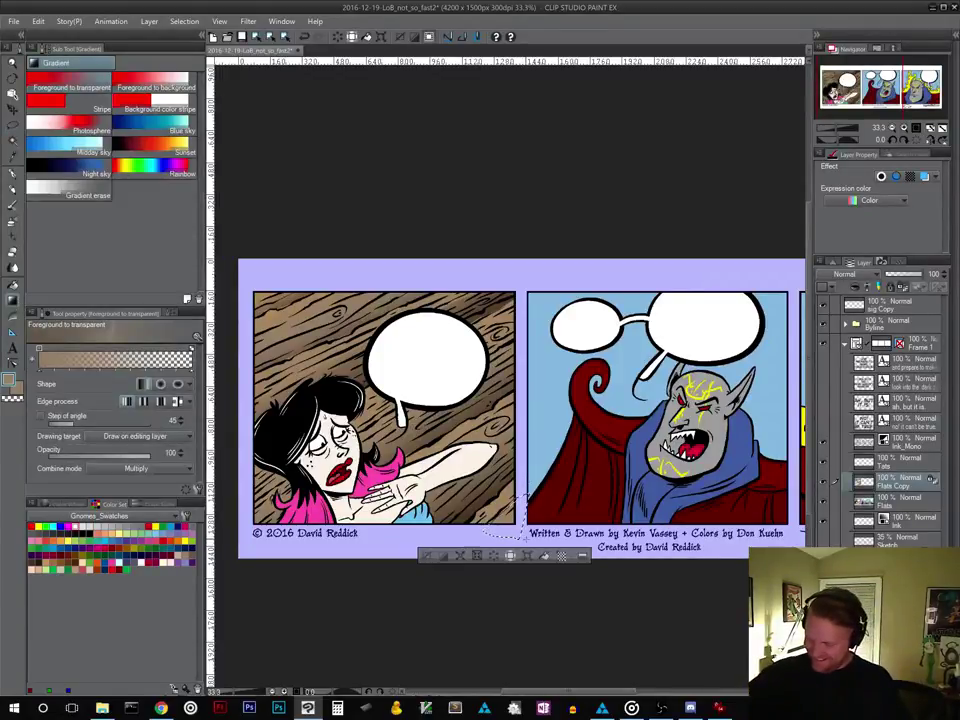
left_click(429, 557)
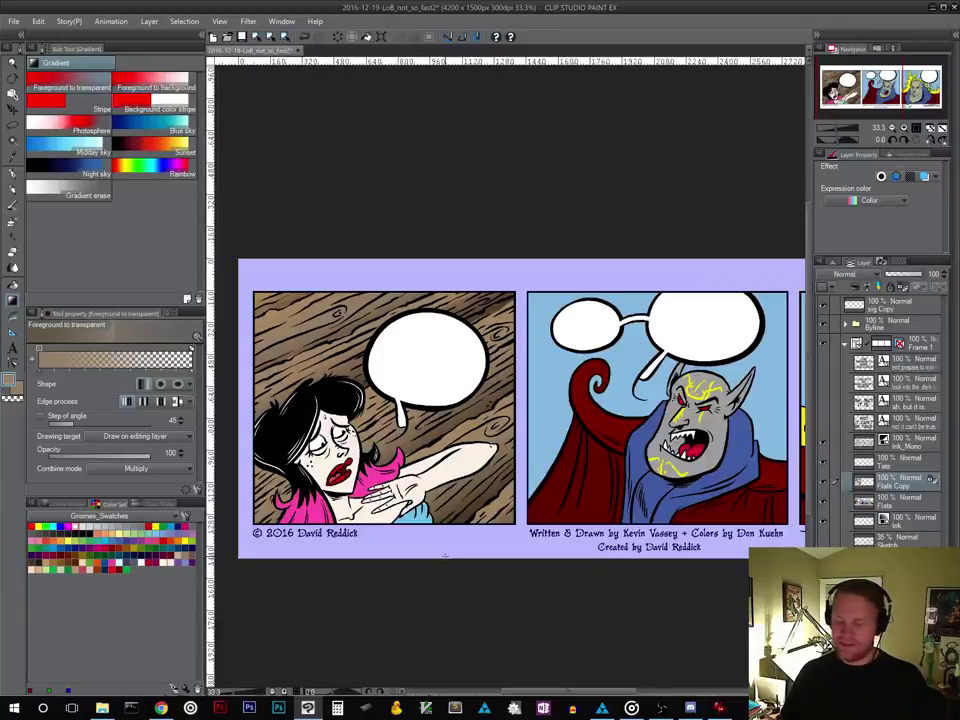
left_click_drag(537, 600, 531, 550)
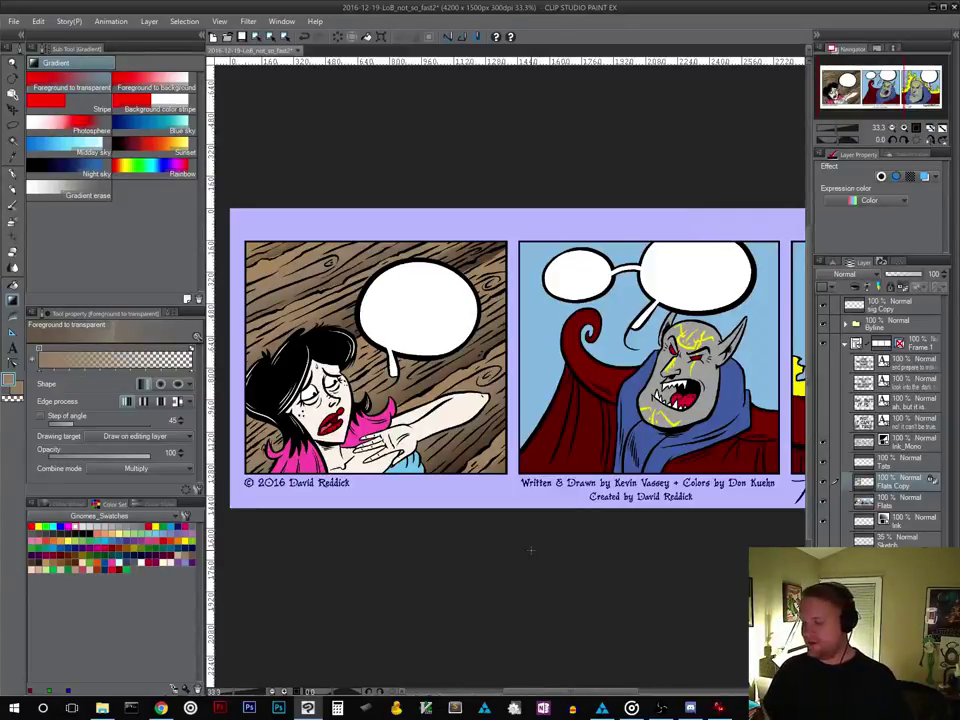
left_click_drag(662, 564, 494, 612)
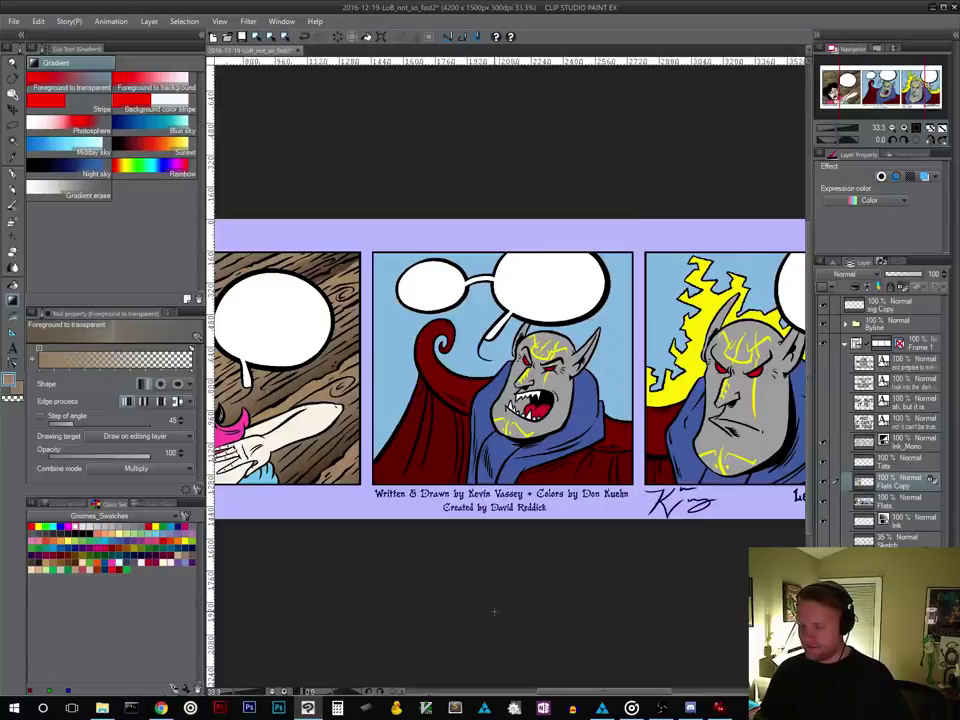
left_click_drag(514, 568, 681, 536)
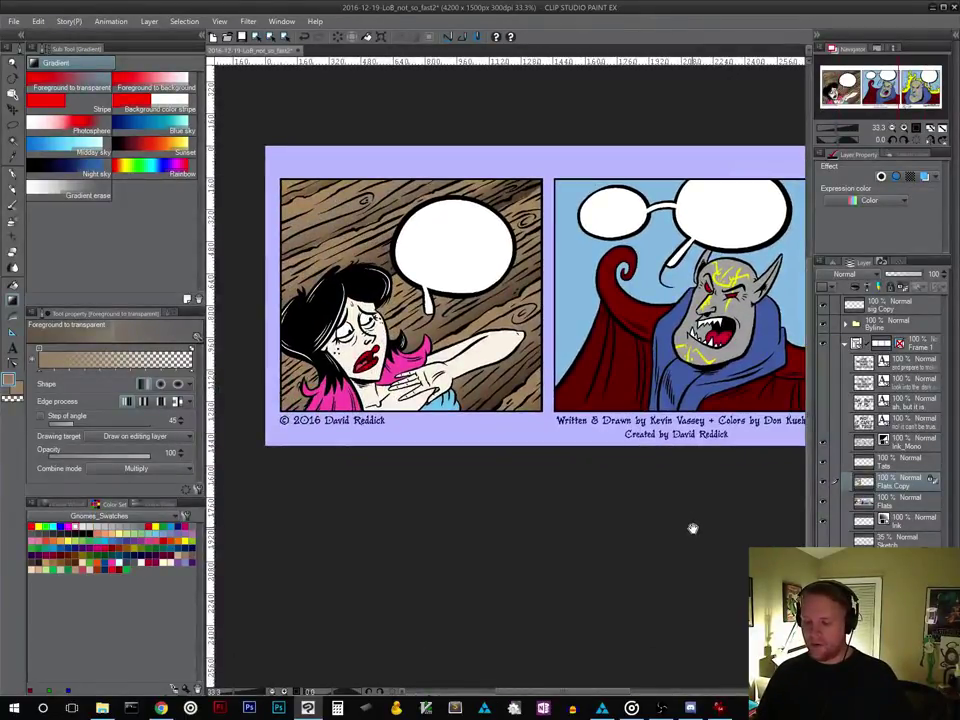
left_click_drag(677, 536, 647, 542)
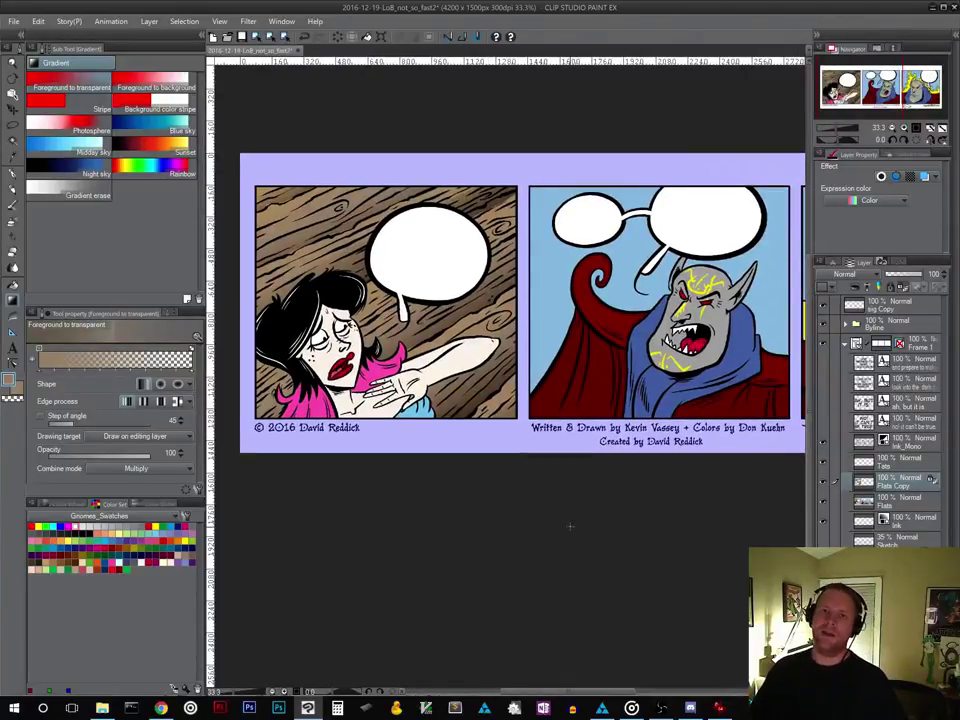
left_click_drag(594, 494, 362, 540)
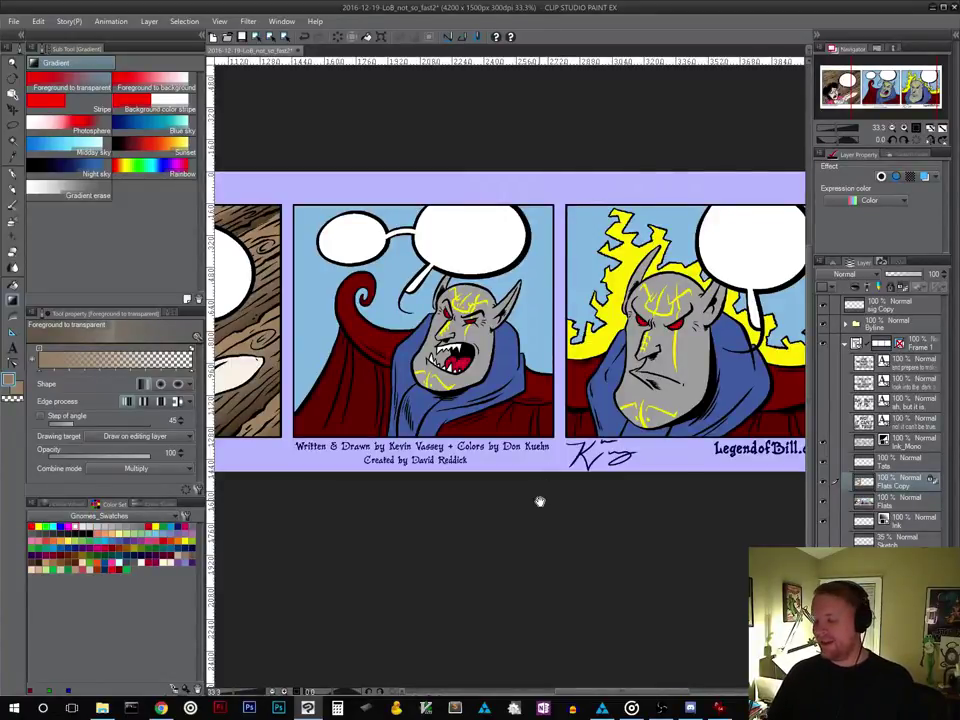
left_click_drag(540, 501, 501, 527)
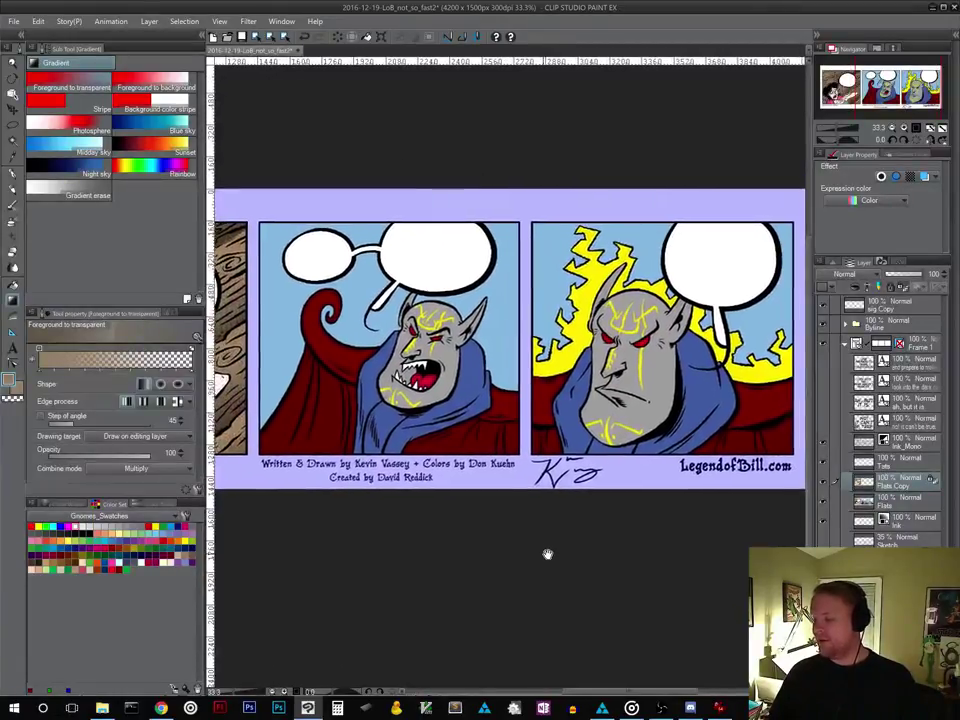
left_click_drag(547, 554, 542, 555)
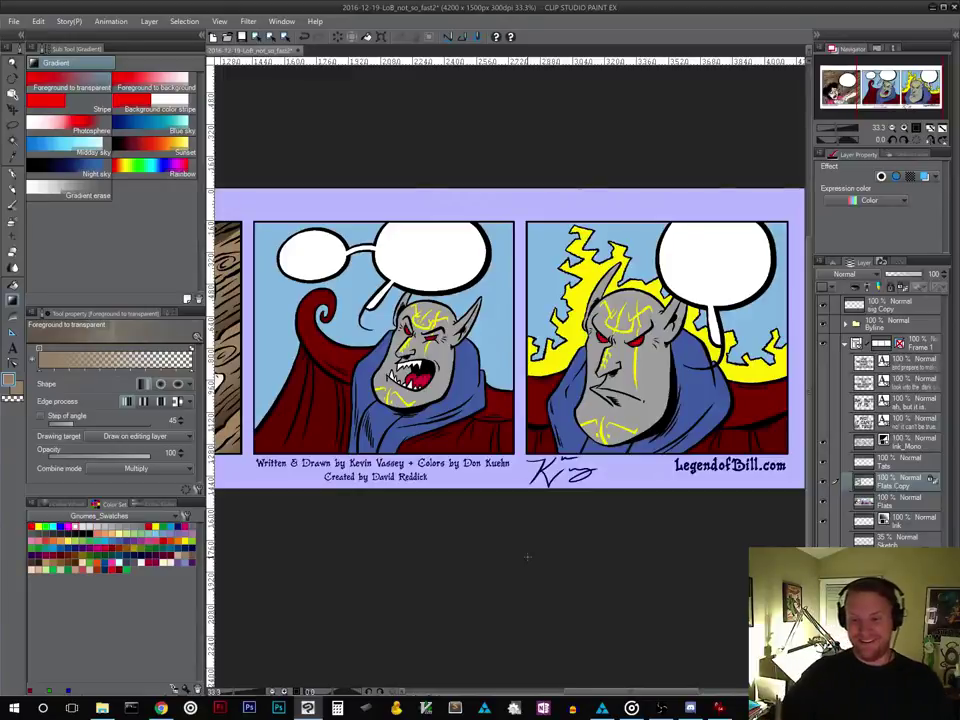
Sample the dark red of the cape in the second panel as the drawing colour
left_click(14, 123)
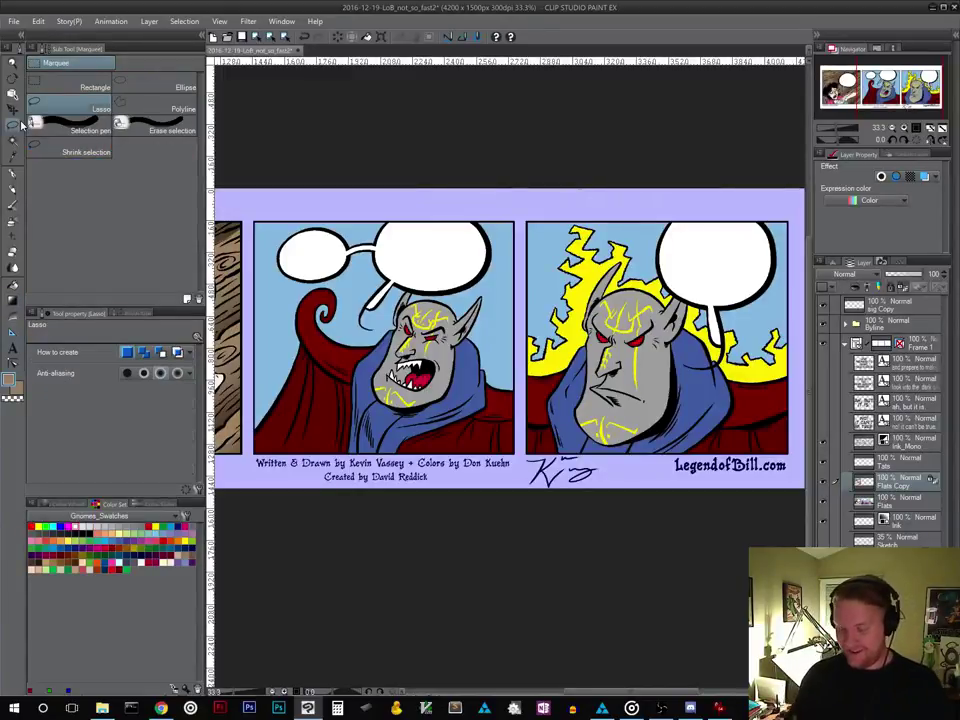
key("alt")
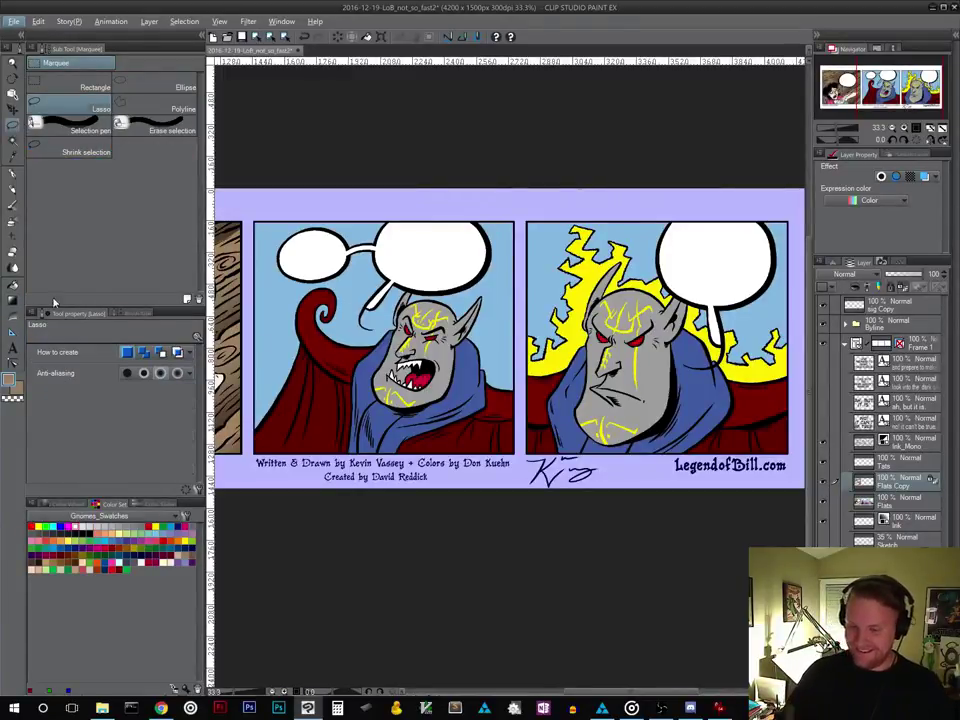
left_click(15, 156)
left_click(346, 354)
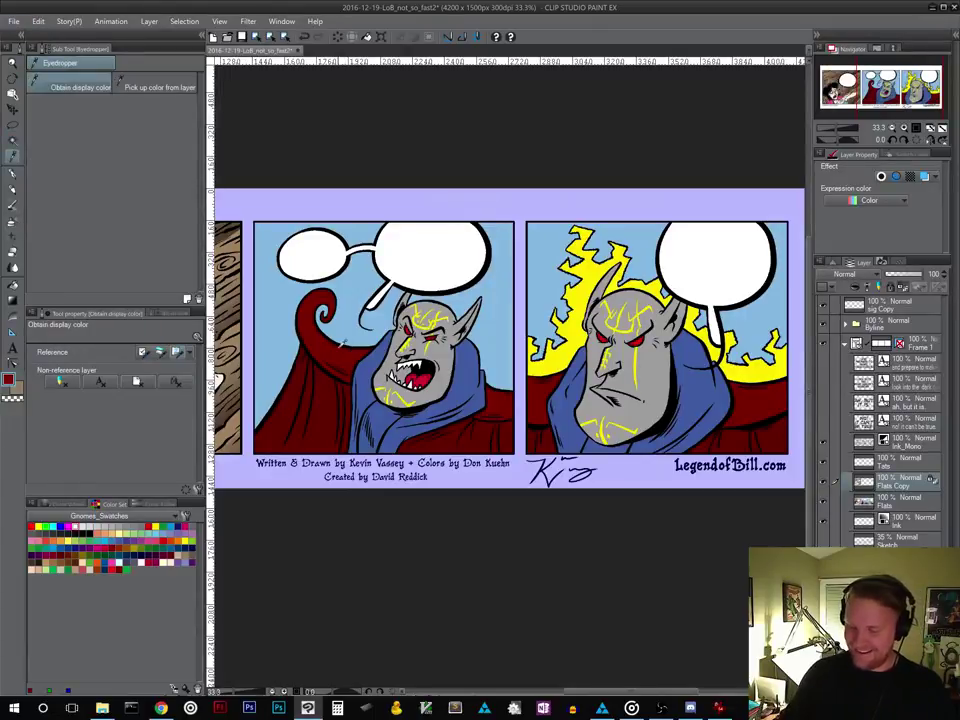
Select the cape's collar and border red on the Flats layer, copy it to its own transparency-locked layer and deselect
left_click(20, 126)
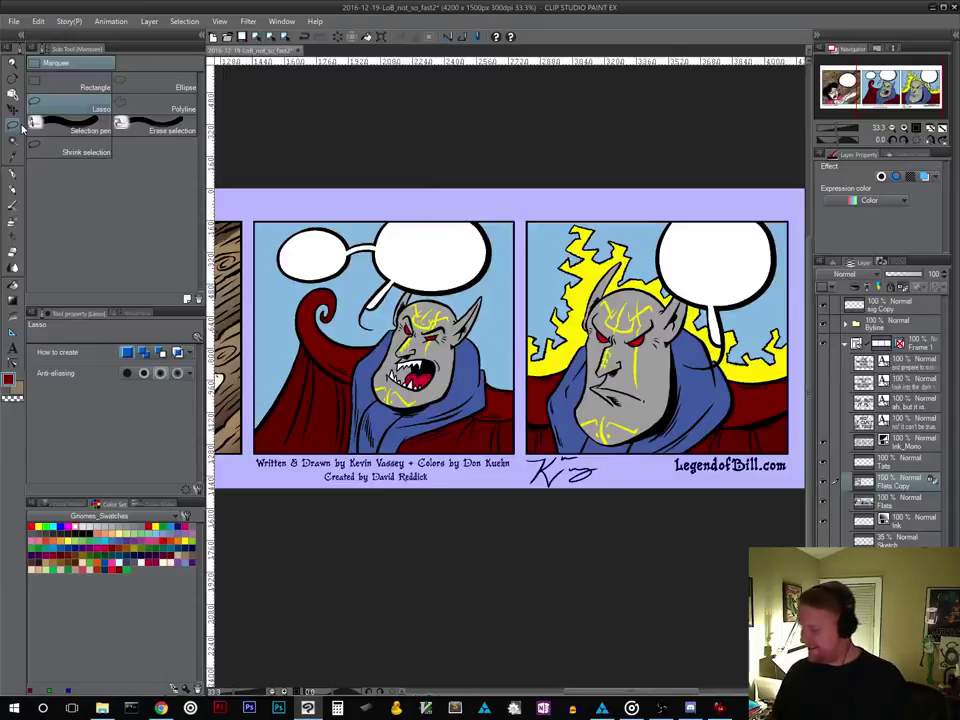
left_click(889, 503)
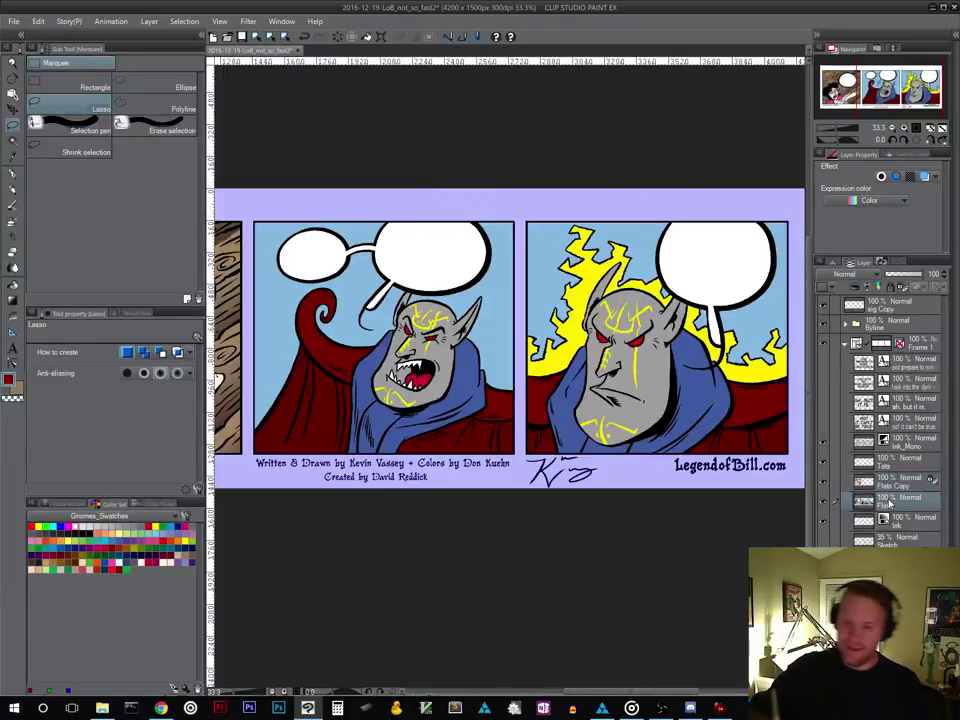
left_click(15, 143)
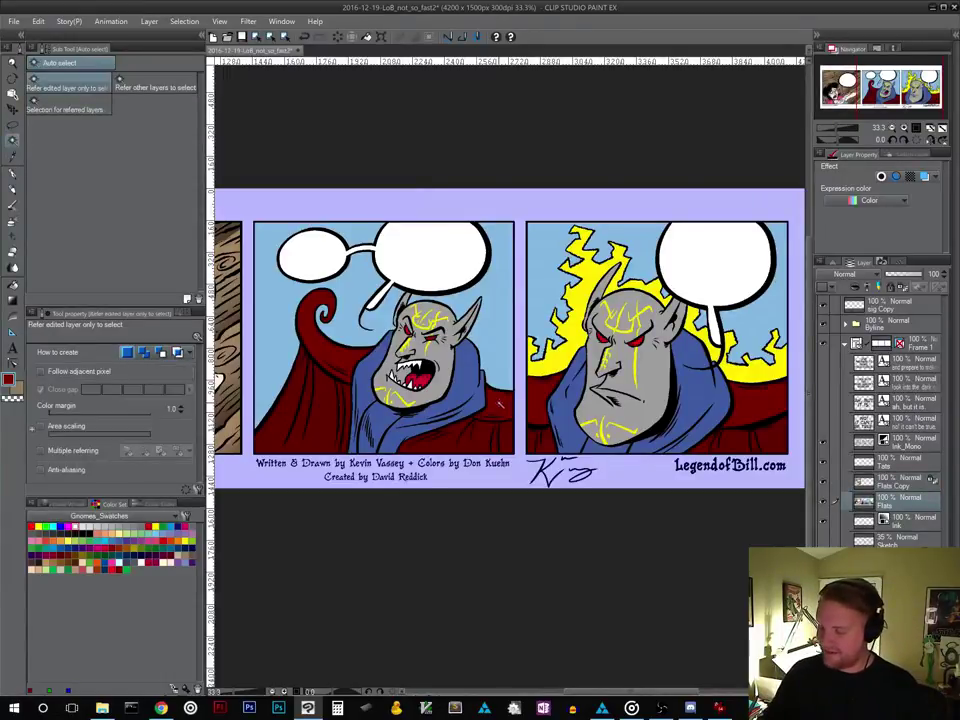
left_click(500, 403)
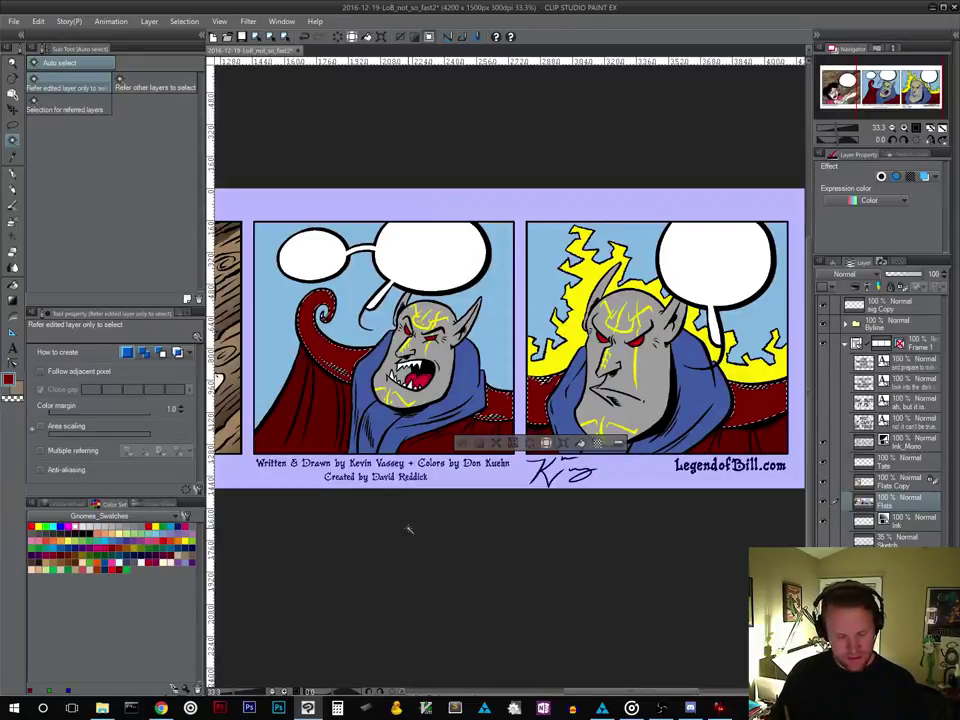
key("ctrl+c")
key("ctrl+v")
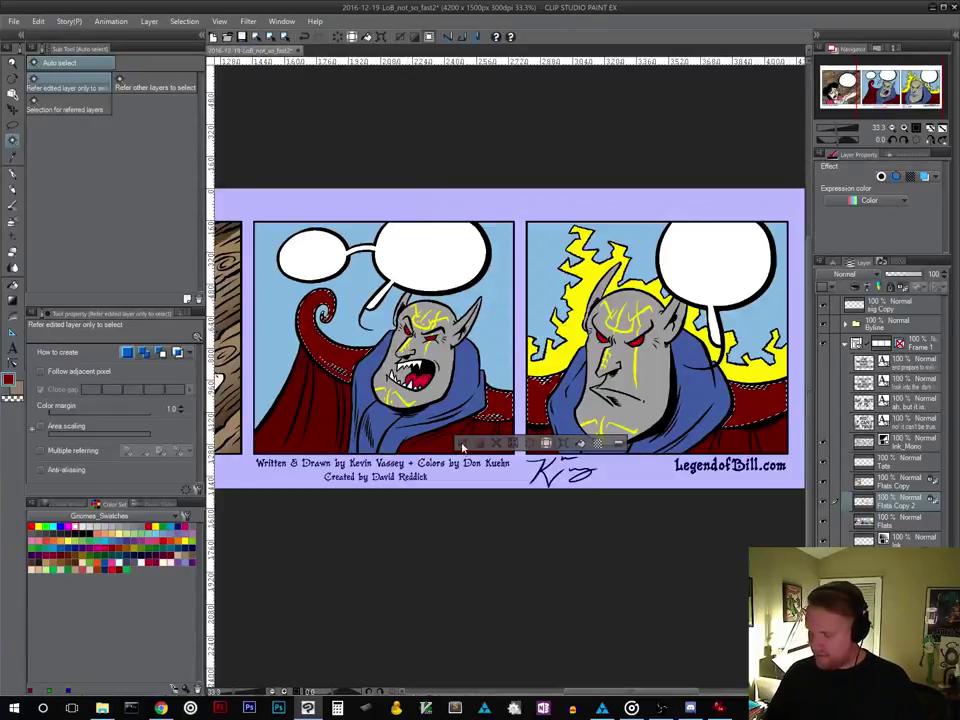
left_click(463, 446)
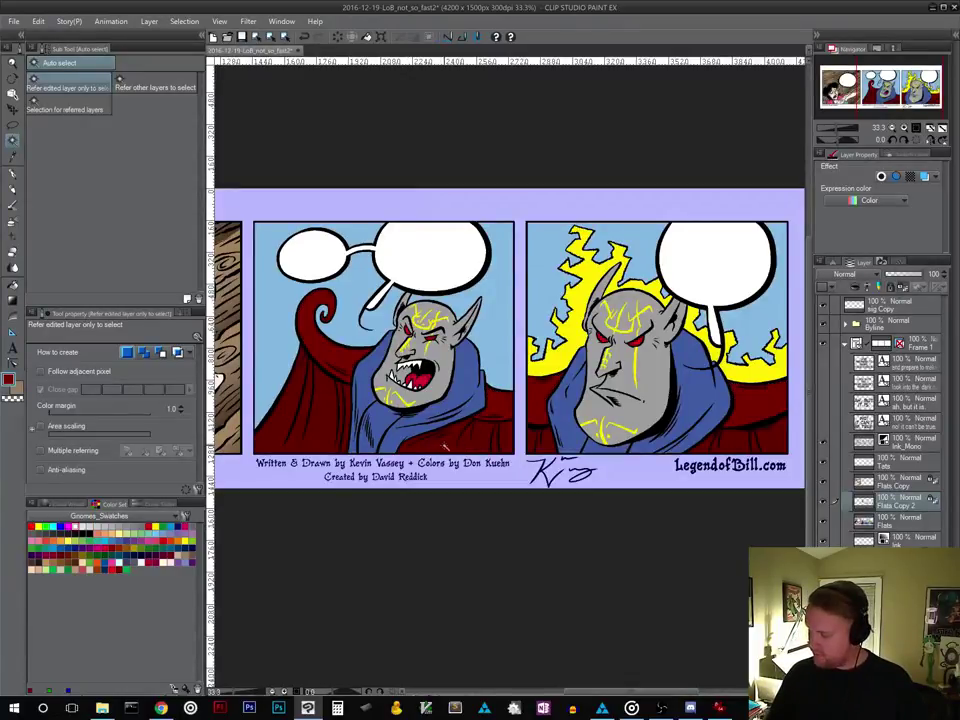
Select the darker red of the cape folds on the Flats layer, copy it to its own transparency-locked layer and deselect
left_click(885, 526)
left_click(447, 439)
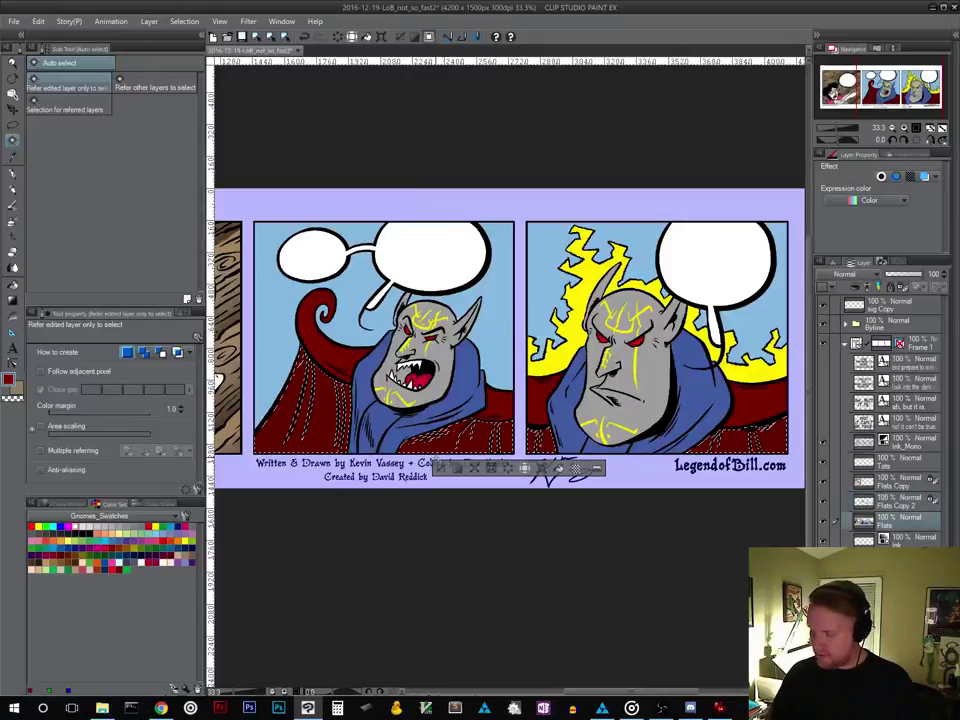
key("ctrl+c")
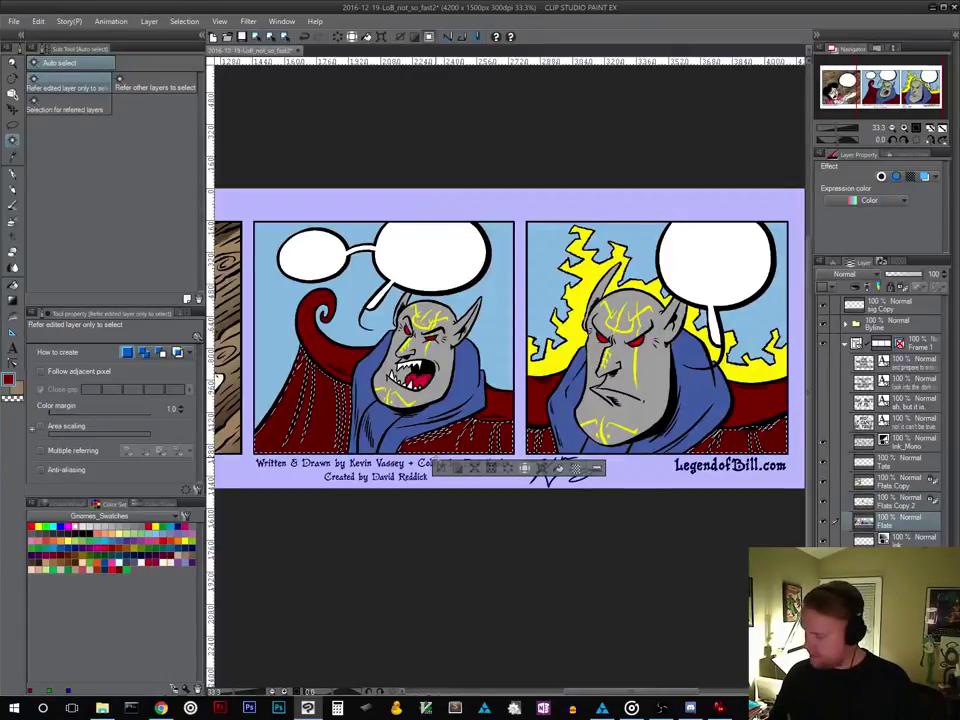
key("ctrl+v")
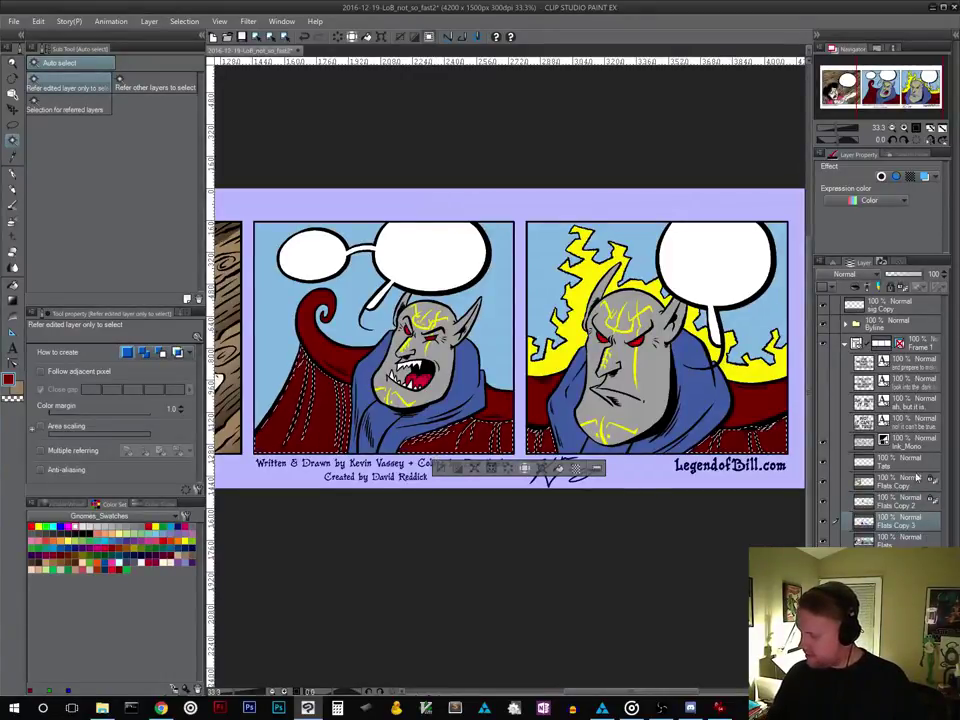
left_click(902, 287)
left_click(442, 468)
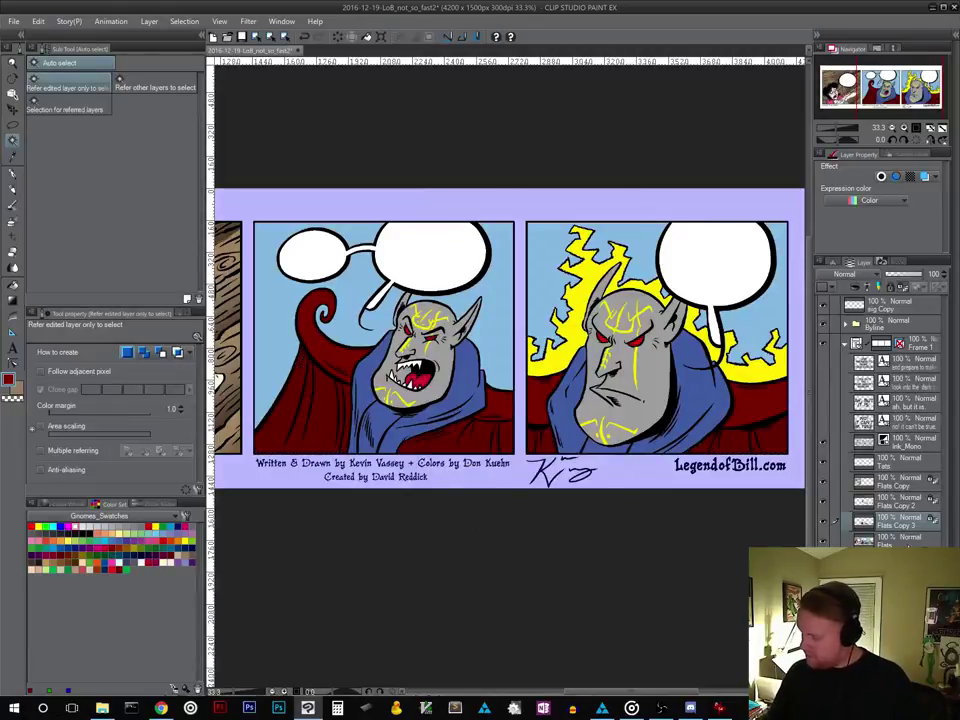
Select the blue hood colour on the Flats layer, copy it to its own transparency-locked layer and deselect
left_click(860, 539)
left_click(405, 437)
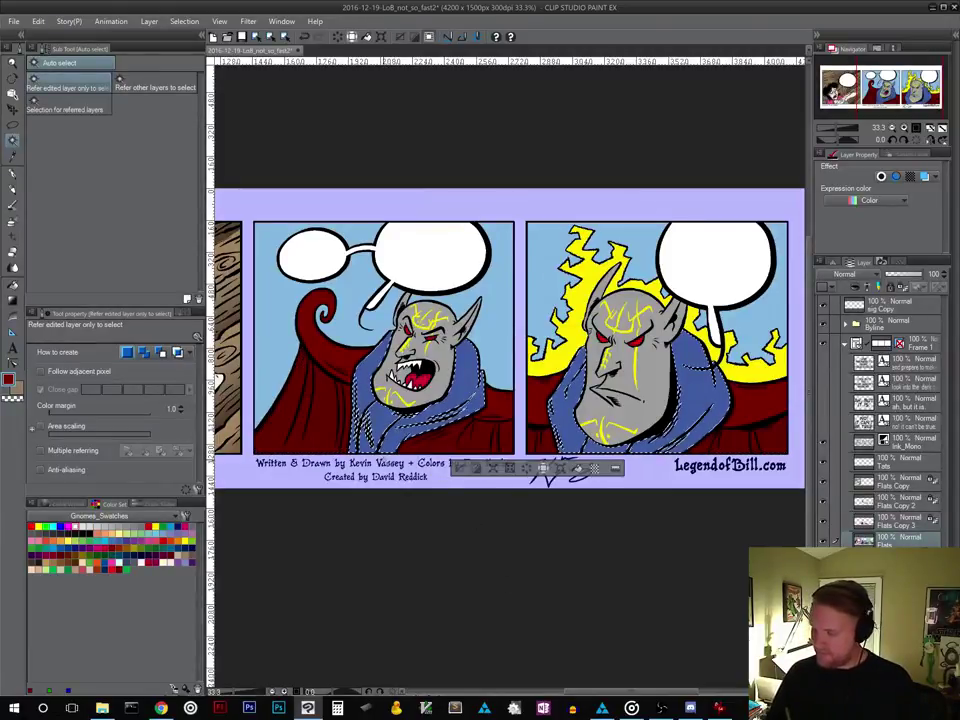
key("ctrl+c")
key("ctrl+v")
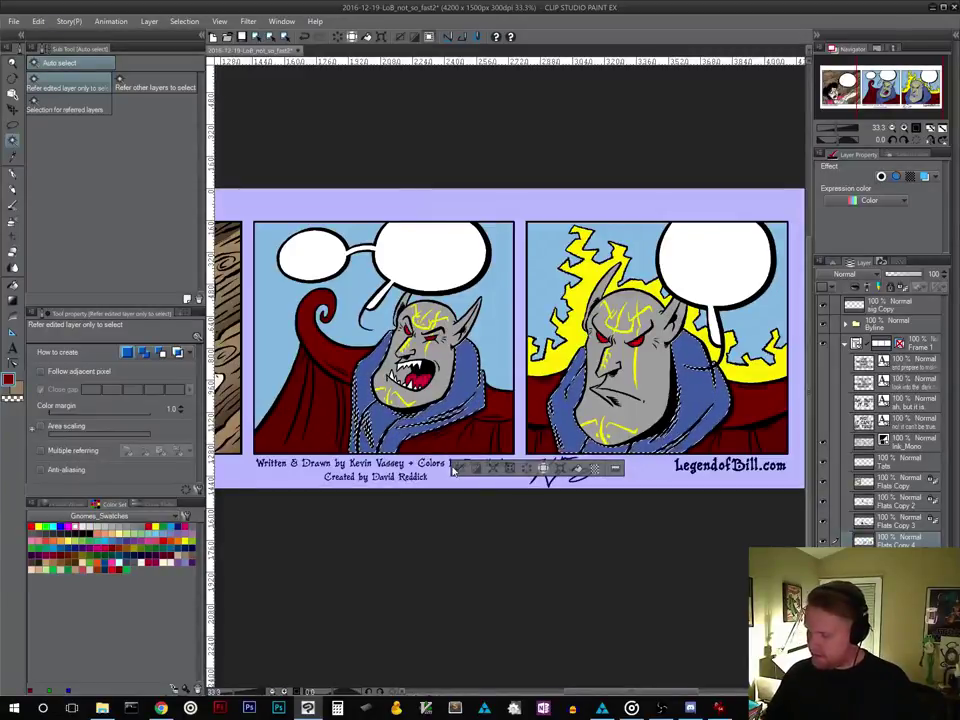
key("ctrl+d")
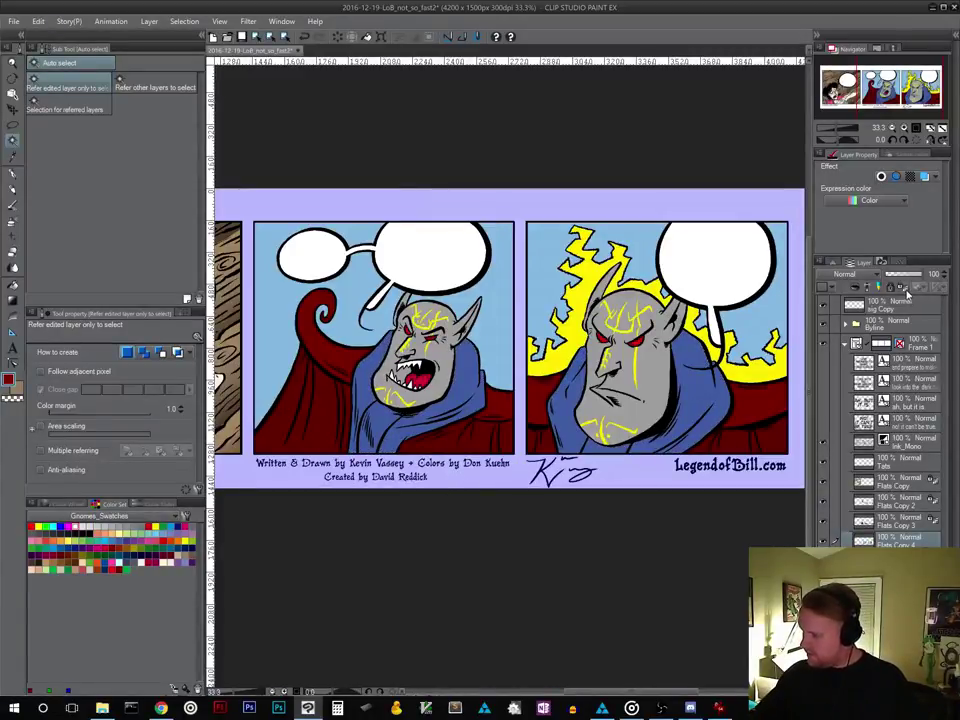
Make the Flats Copy 2 layer active and choose the Foreground to transparent gradient
left_click(886, 507)
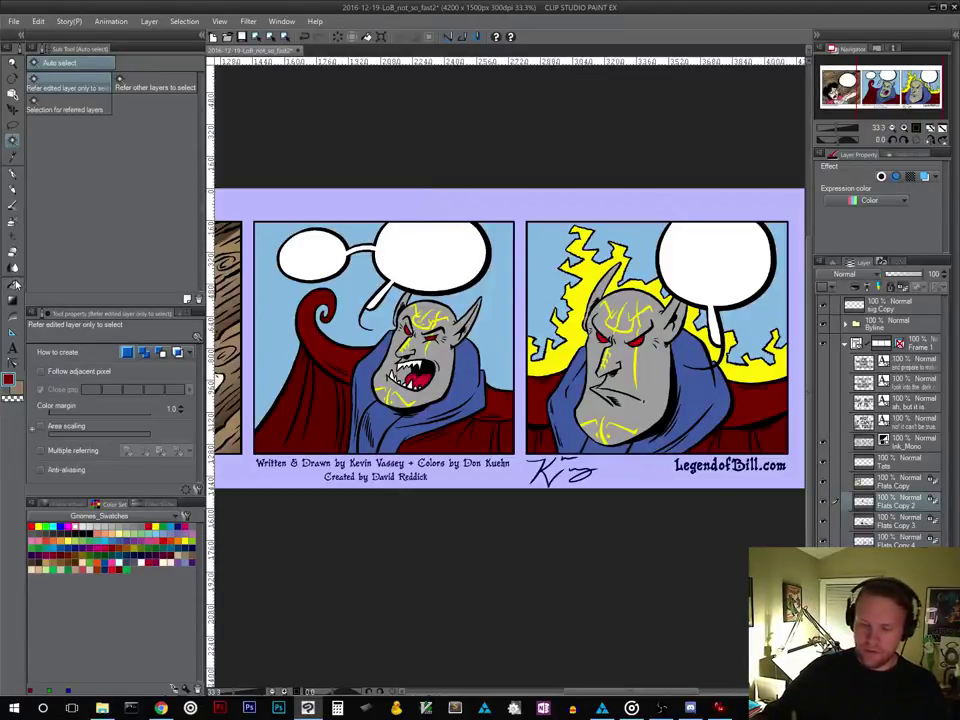
left_click(14, 217)
left_click(14, 160)
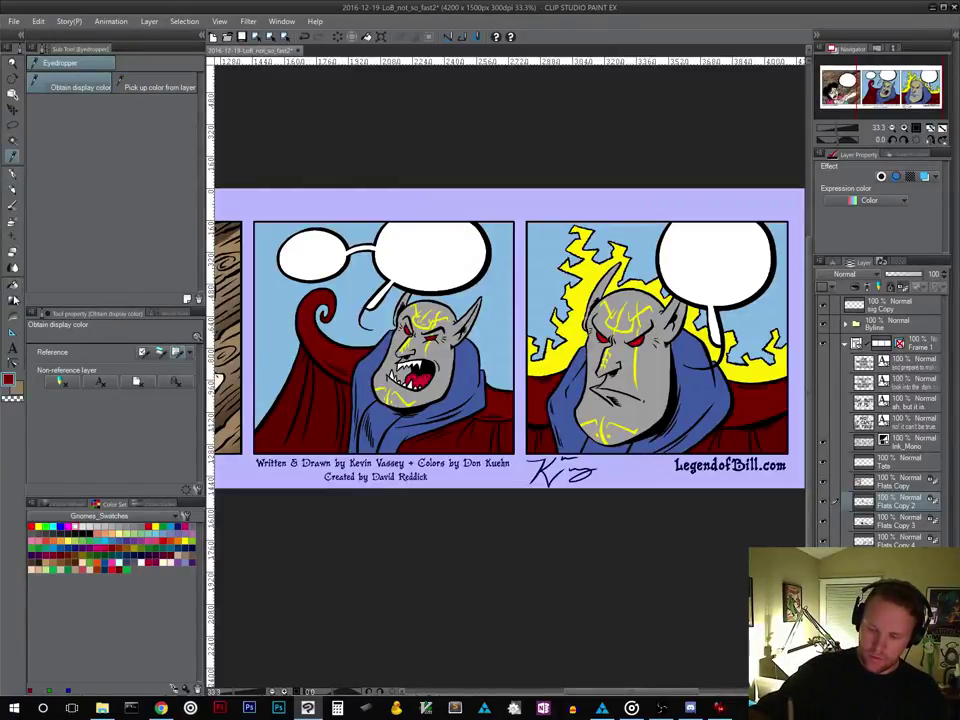
left_click(13, 298)
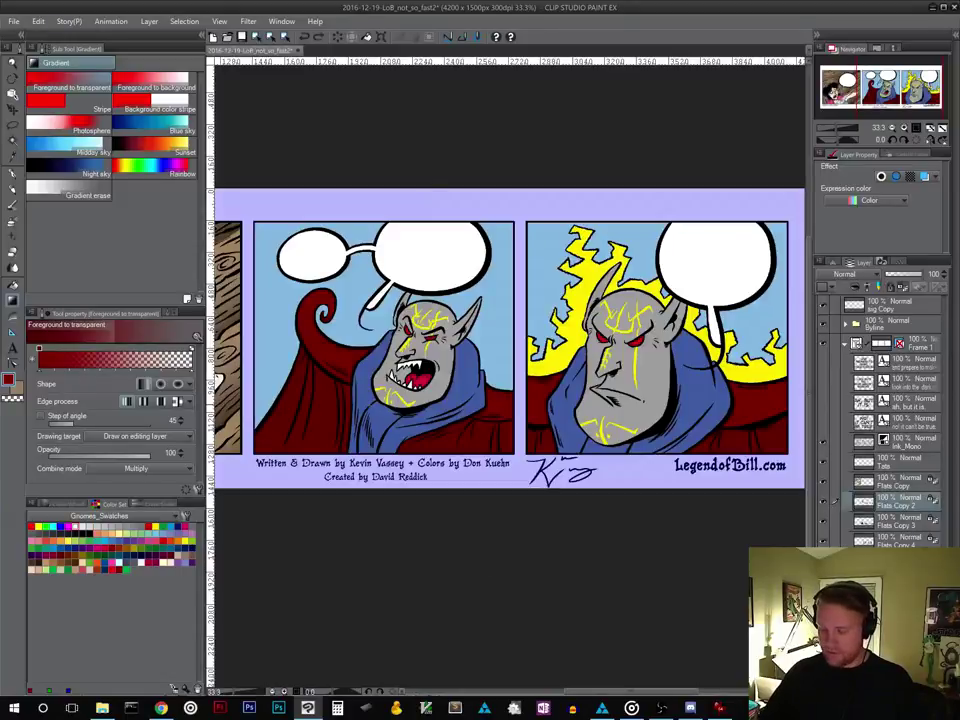
left_click_drag(545, 545, 369, 615)
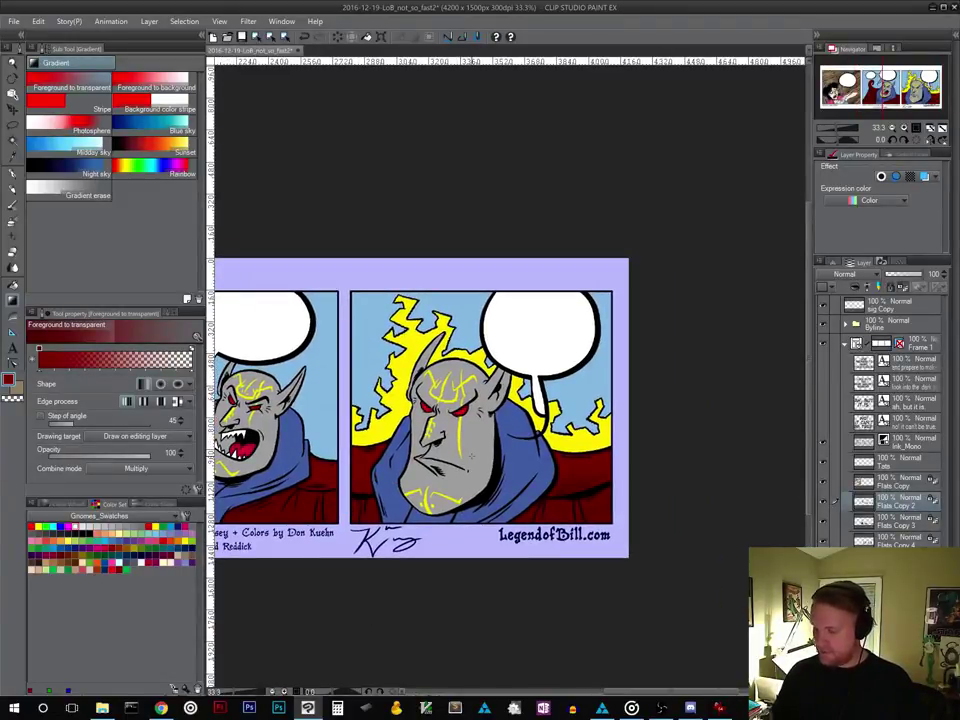
left_click_drag(410, 650, 608, 552)
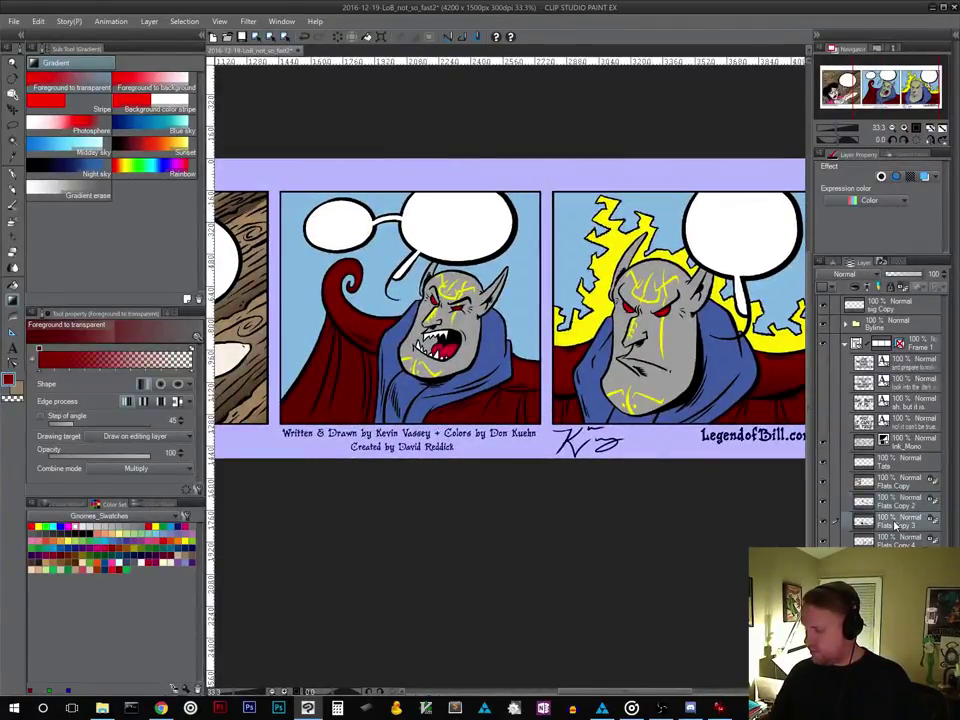
Set the gradient's combine mode to Add after testing Overlay, and undo the trial gradient on the cape
left_click(183, 469)
left_click(100, 359)
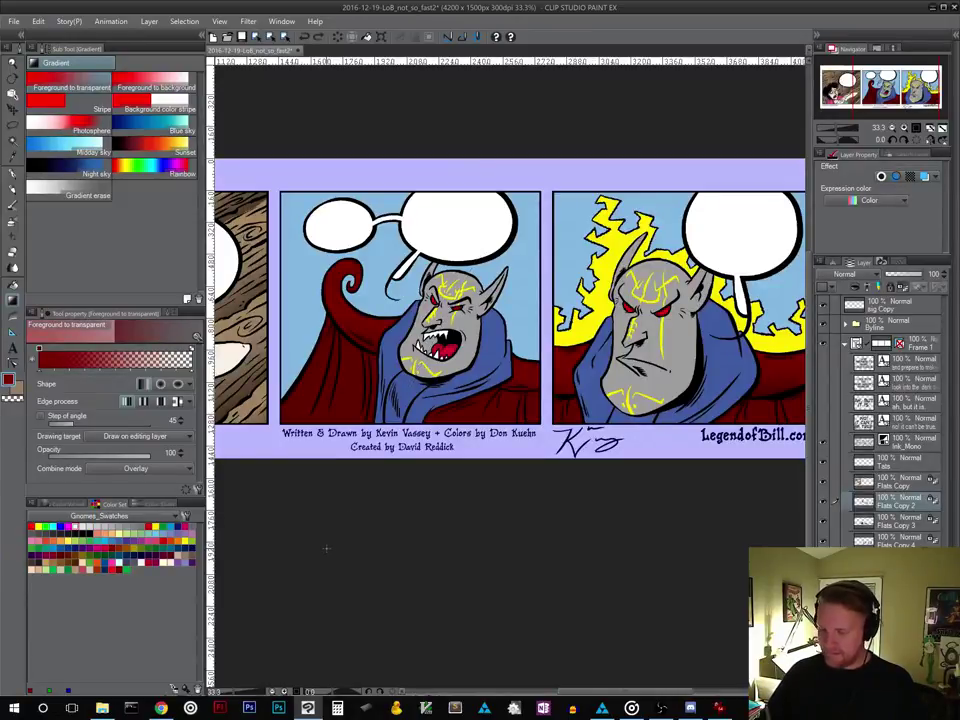
left_click(135, 468)
left_click(170, 341)
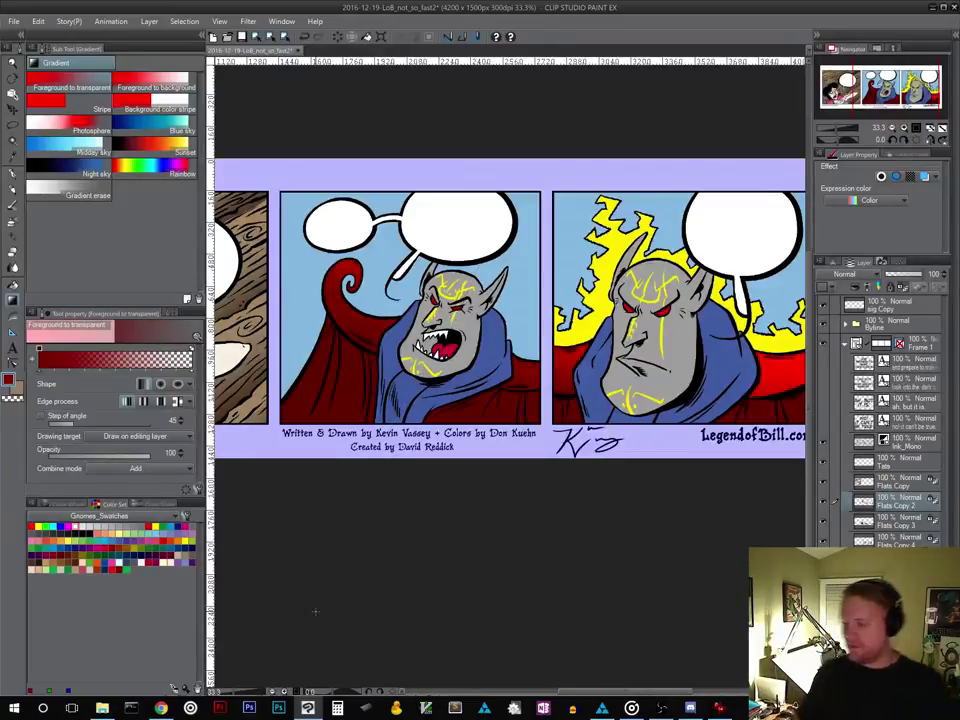
left_click_drag(617, 542, 542, 566)
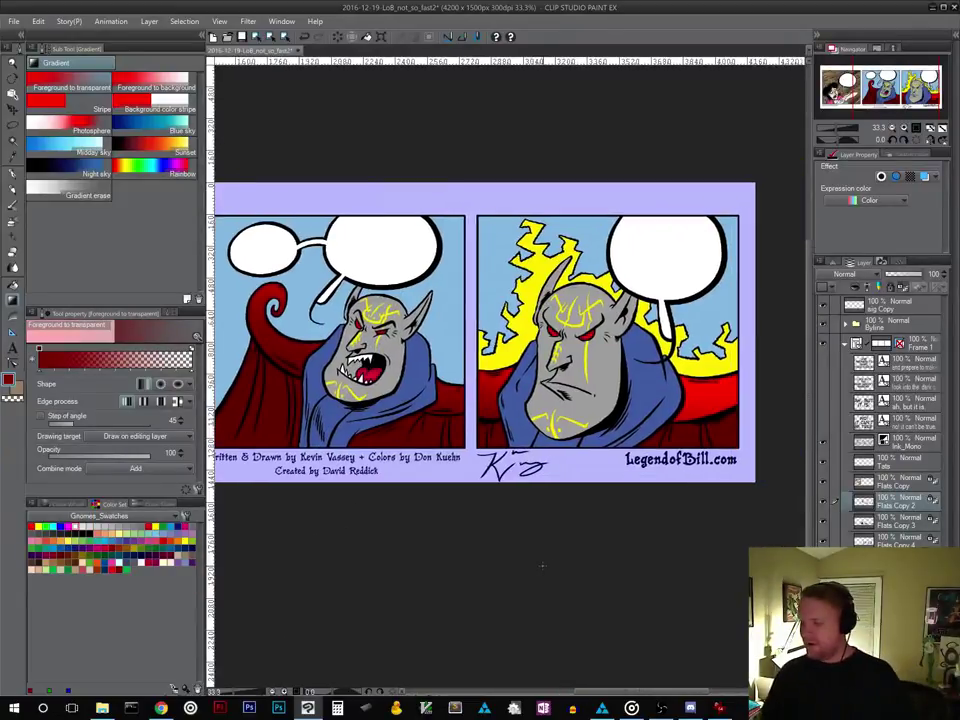
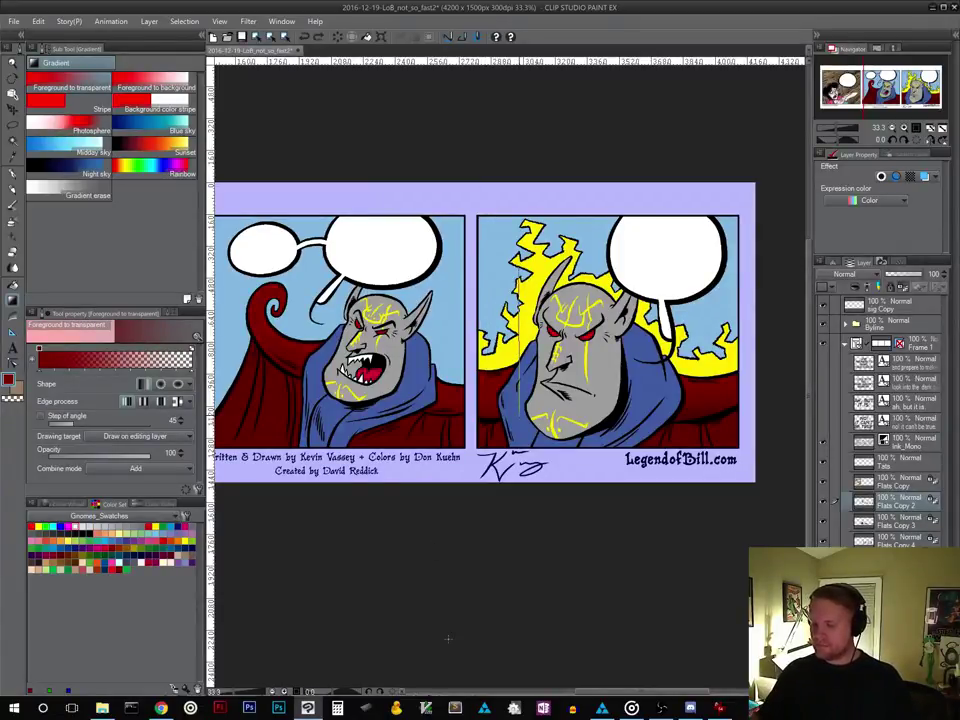
key("ctrl+z")
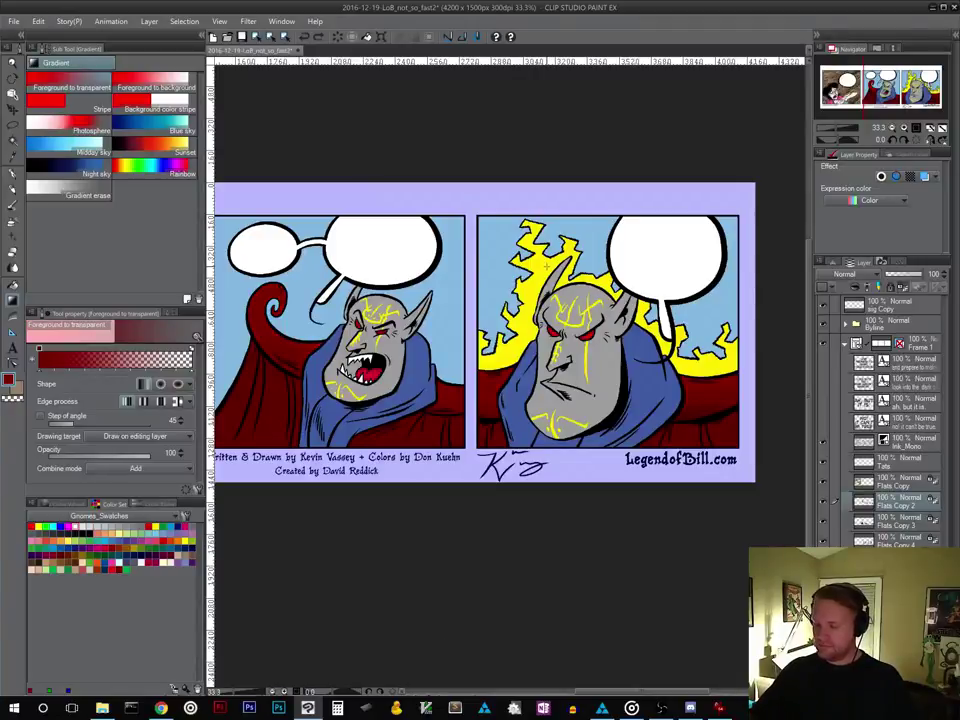
Lasso the middle panel and shade the villain's outer cape with the red gradient on the Flats Copy 2 layer, then deselect
left_click_drag(456, 514, 574, 559)
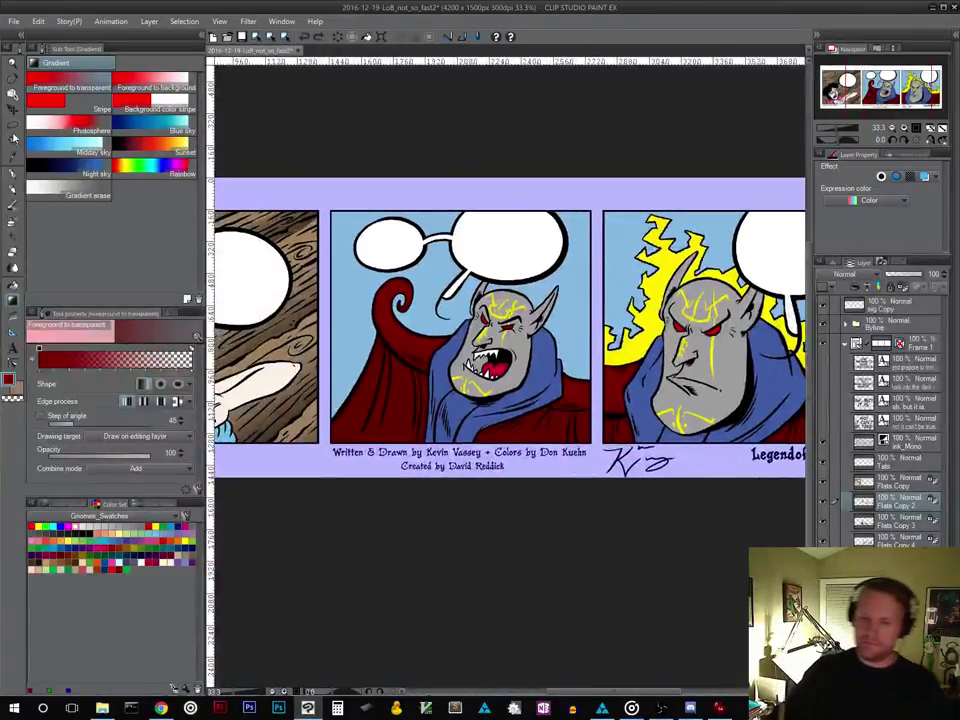
left_click(12, 125)
mouse_move(600, 425)
left_mouse_down()
mouse_move(340, 468)
mouse_move(396, 232)
mouse_move(480, 222)
mouse_move(585, 300)
mouse_move(600, 440)
left_mouse_up()
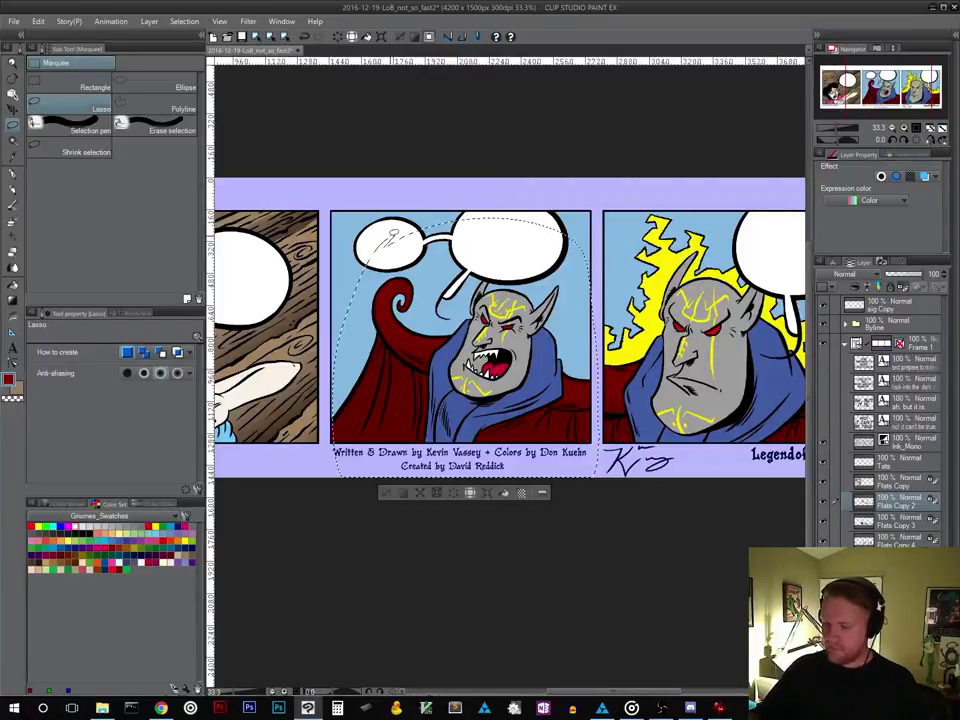
left_click(13, 301)
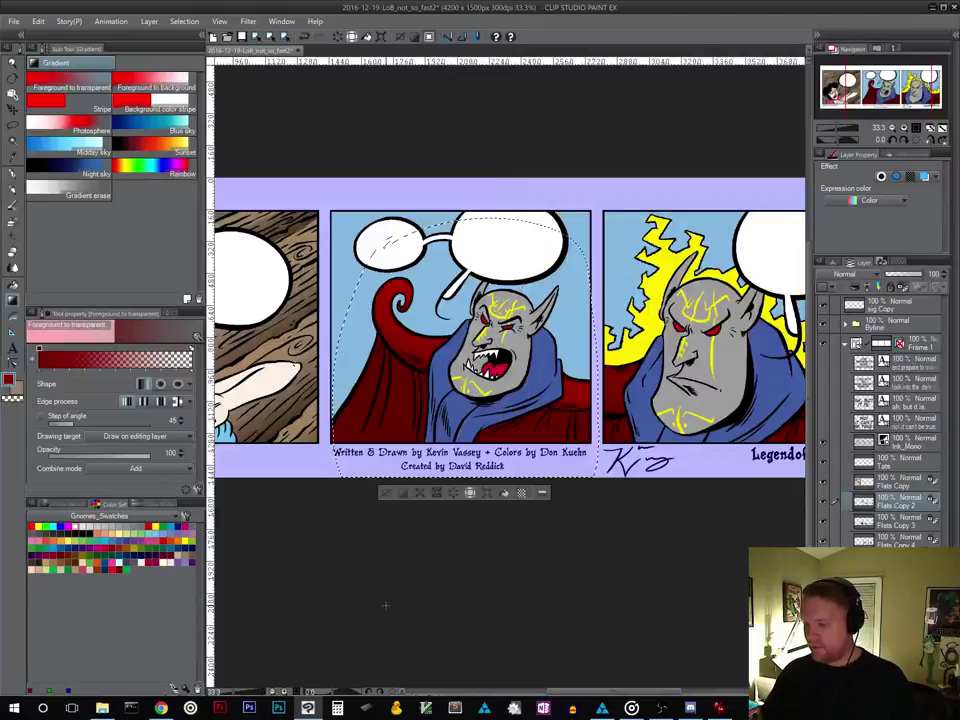
key("ctrl+d")
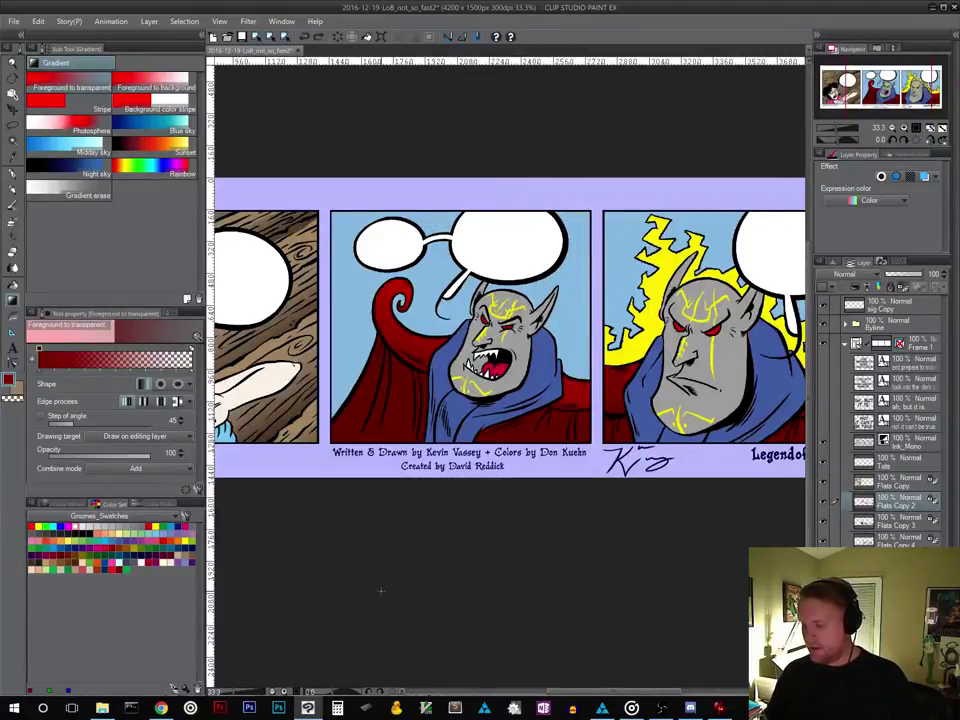
Lasso the third panel and shade the outer cape there with the red gradient on Flats Copy 2, then deselect
left_click_drag(581, 546, 497, 583)
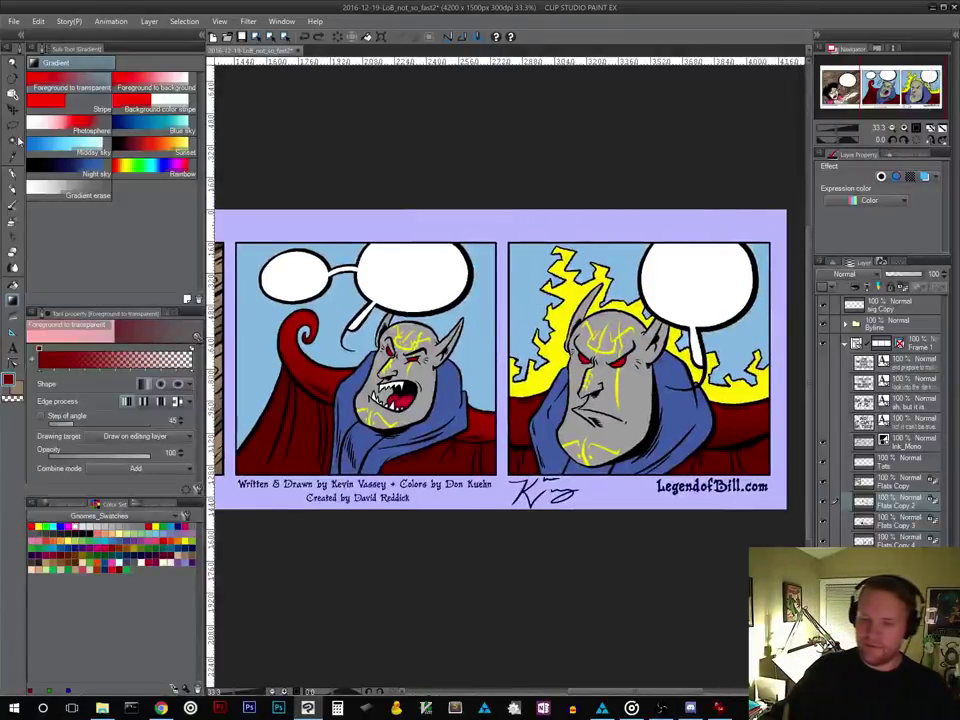
left_click(16, 127)
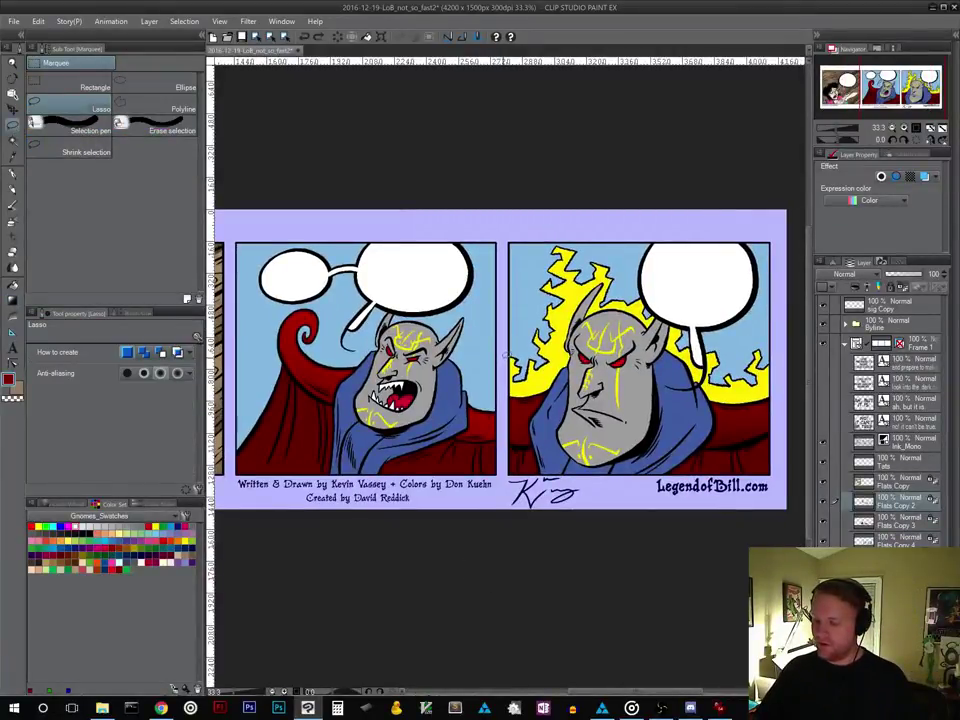
mouse_move(505, 351)
left_mouse_down()
mouse_move(505, 490)
mouse_move(583, 506)
mouse_move(781, 505)
mouse_move(797, 345)
mouse_move(781, 248)
mouse_move(554, 224)
left_mouse_up()
mouse_move(575, 621)
left_mouse_down()
mouse_move(467, 621)
mouse_move(494, 583)
left_mouse_up()
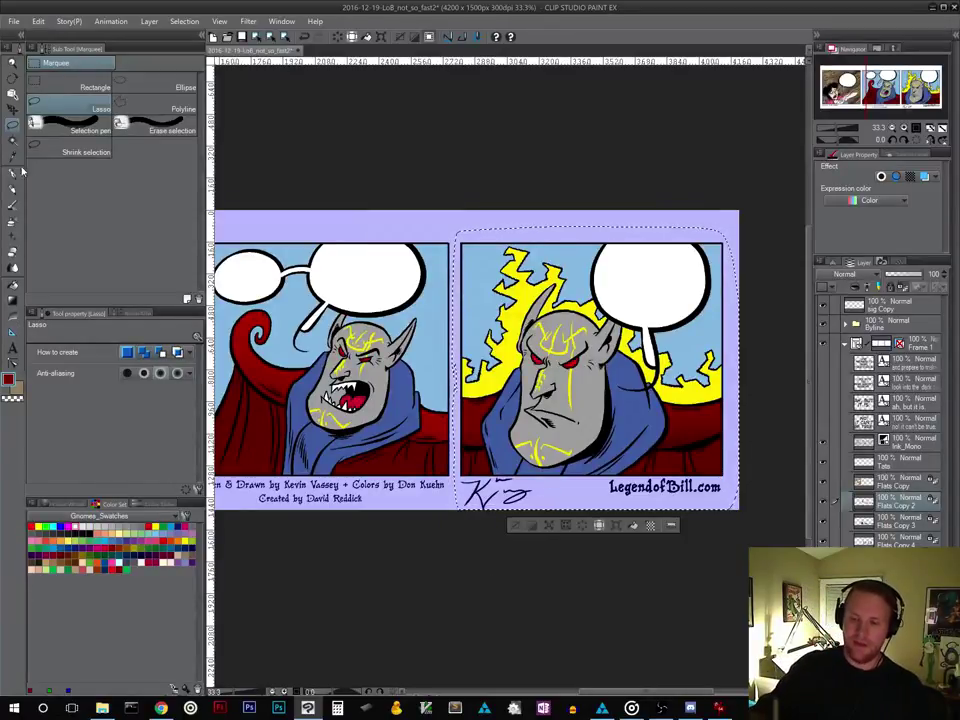
left_click(15, 301)
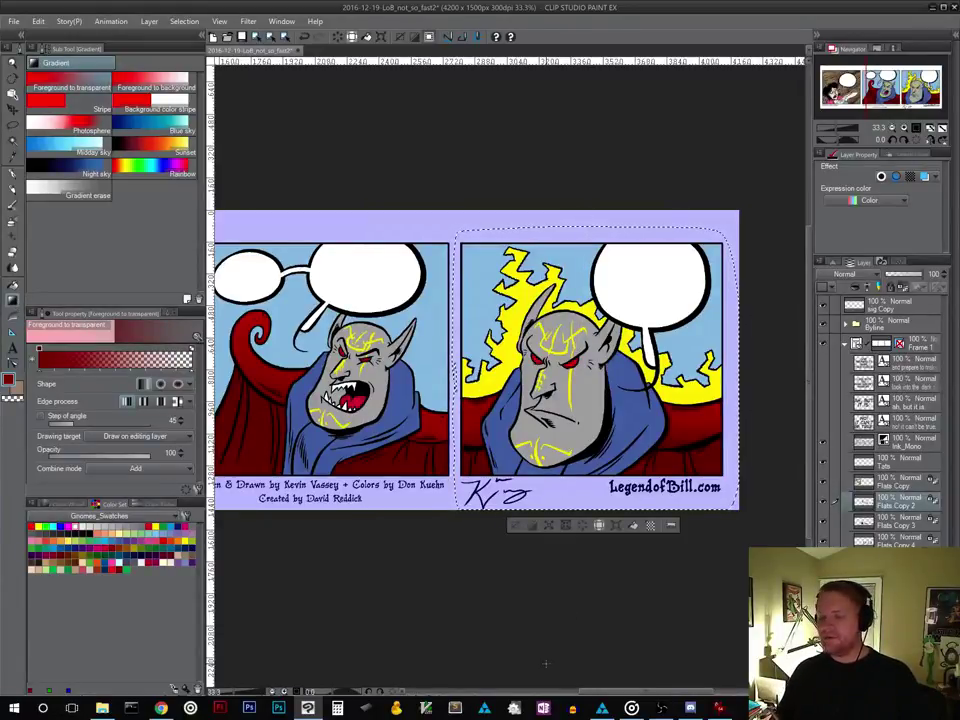
key("ctrl+d")
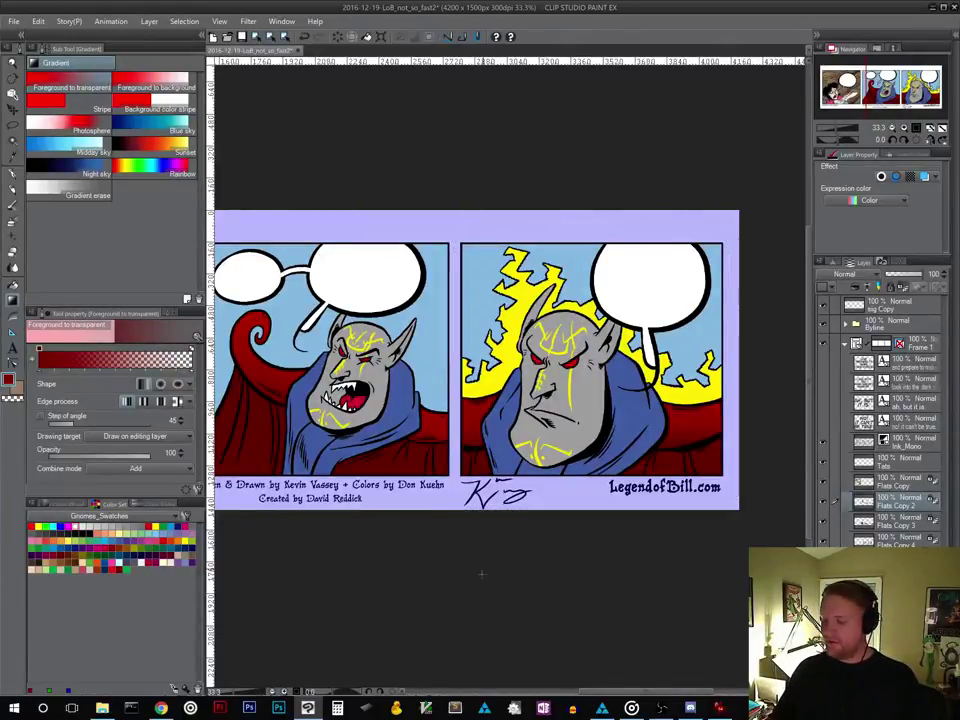
On the Flats Copy 3 layer, lasso the middle panel, apply the red gradient to the darker cape folds and deselect
left_click_drag(448, 596, 531, 553)
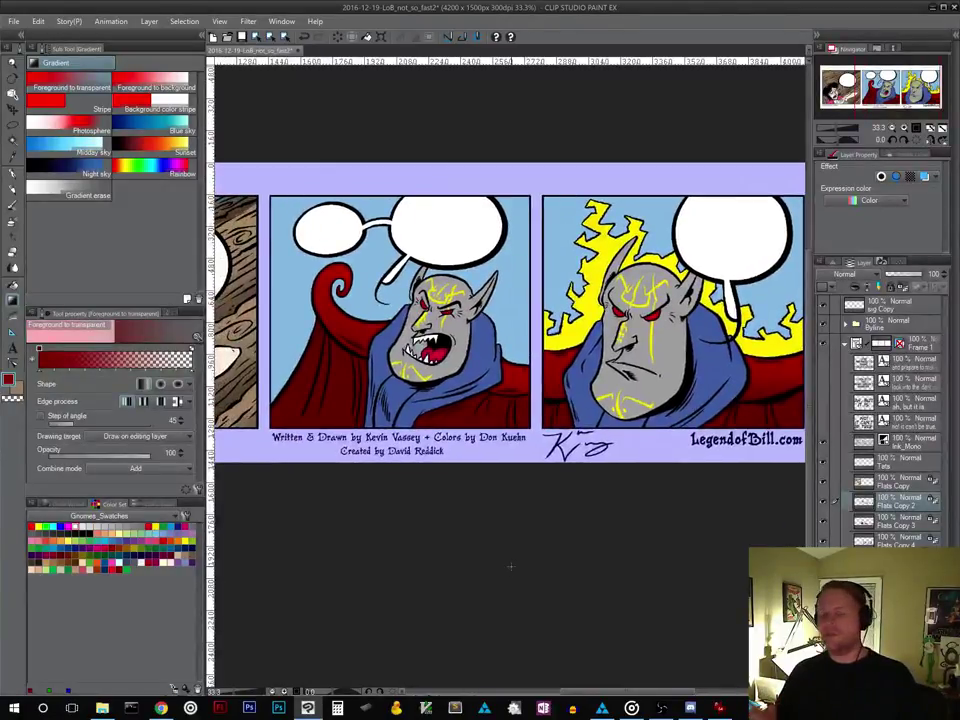
left_click(902, 517)
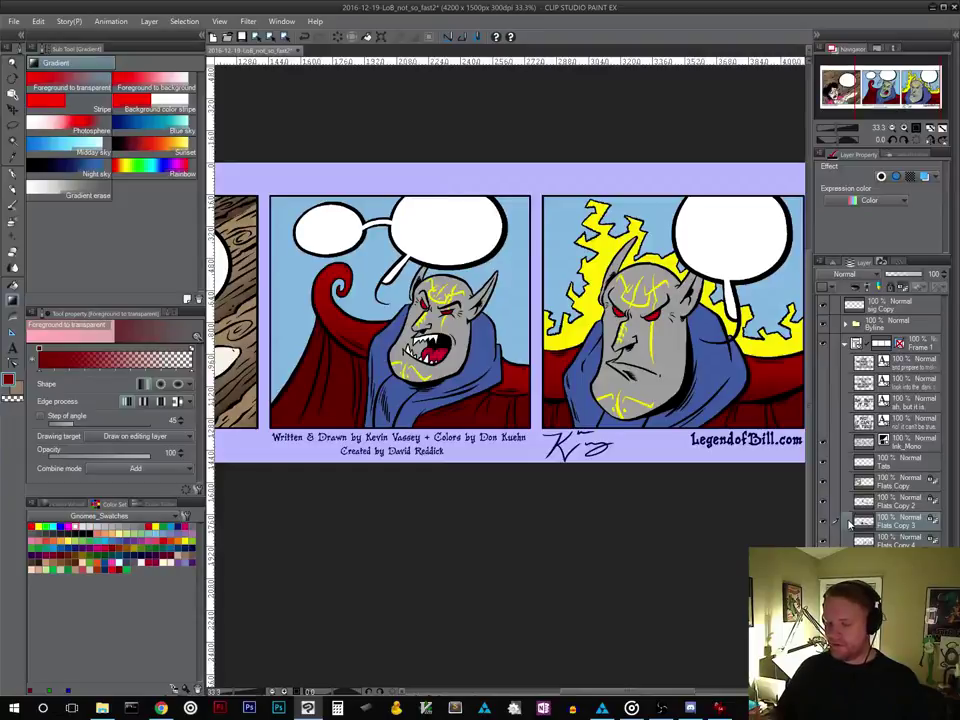
left_click(13, 126)
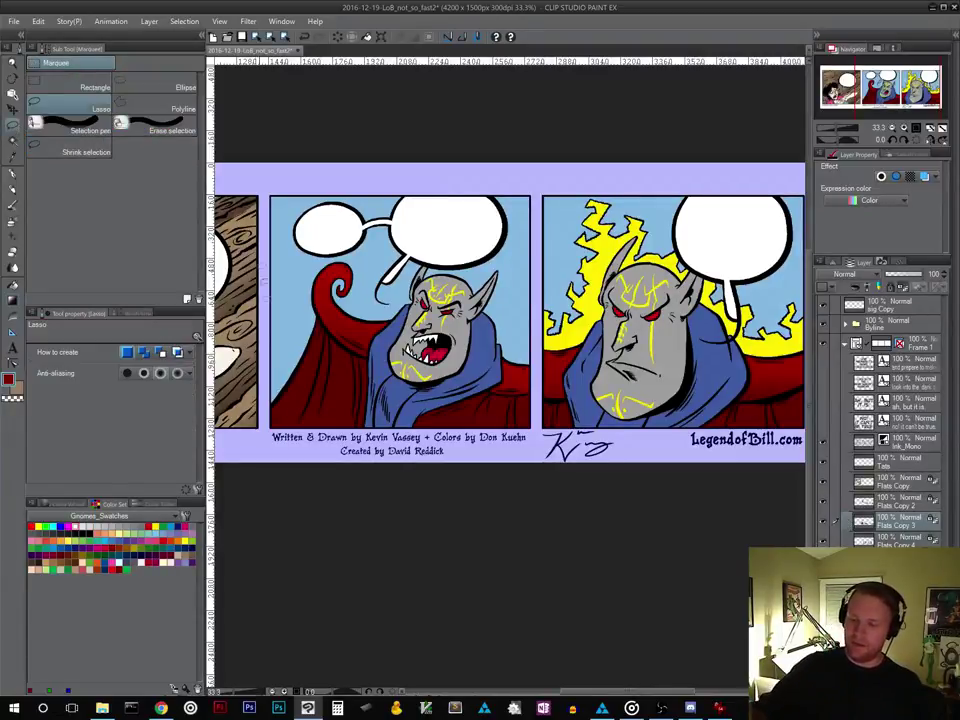
mouse_move(262, 440)
left_mouse_down()
mouse_move(300, 462)
mouse_move(540, 437)
left_mouse_up()
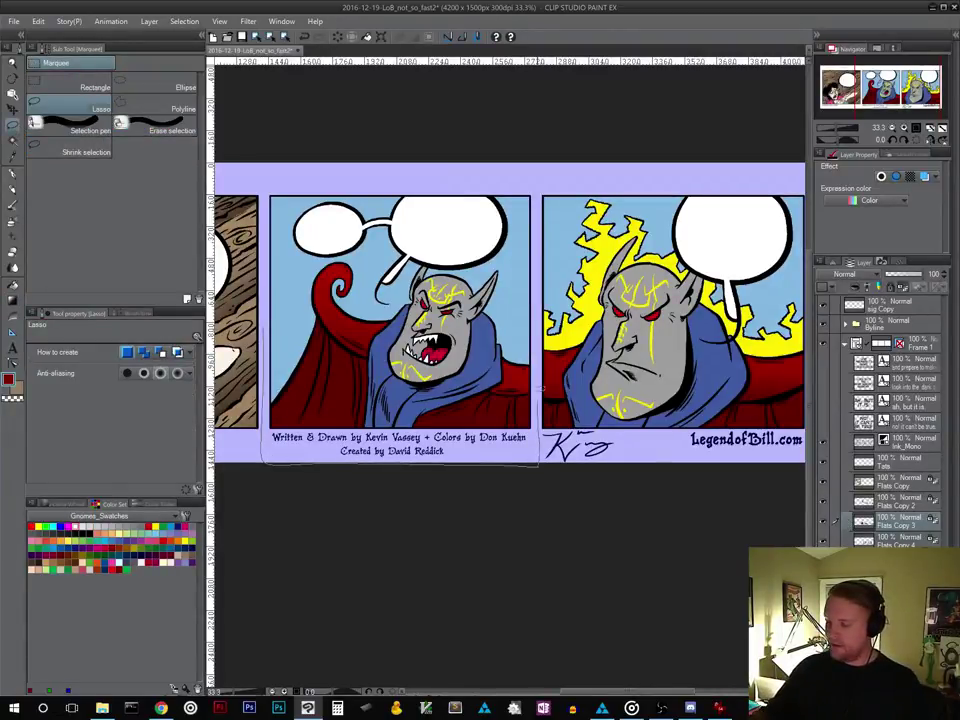
mouse_move(540, 388)
left_mouse_down()
mouse_move(535, 270)
mouse_move(400, 228)
mouse_move(265, 300)
left_mouse_up()
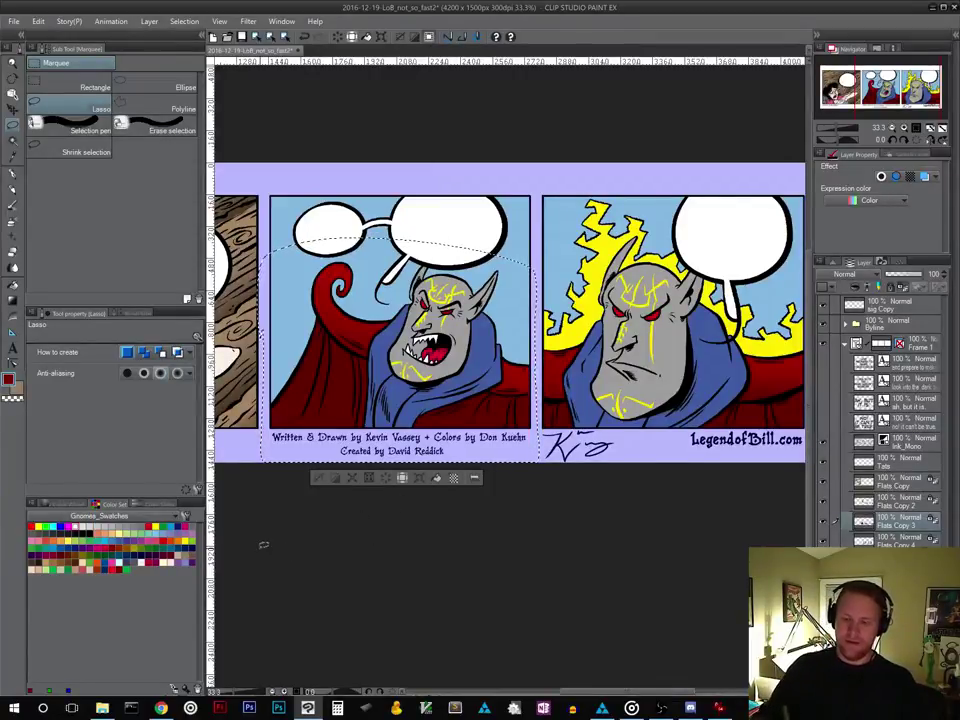
left_click(17, 301)
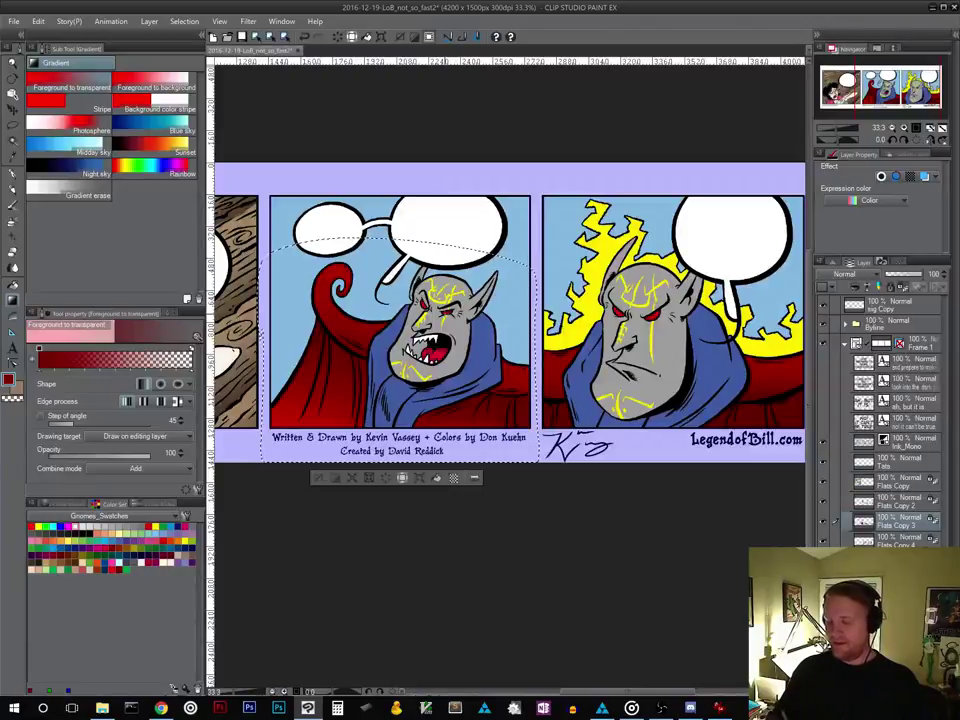
left_click_drag(406, 517, 428, 466)
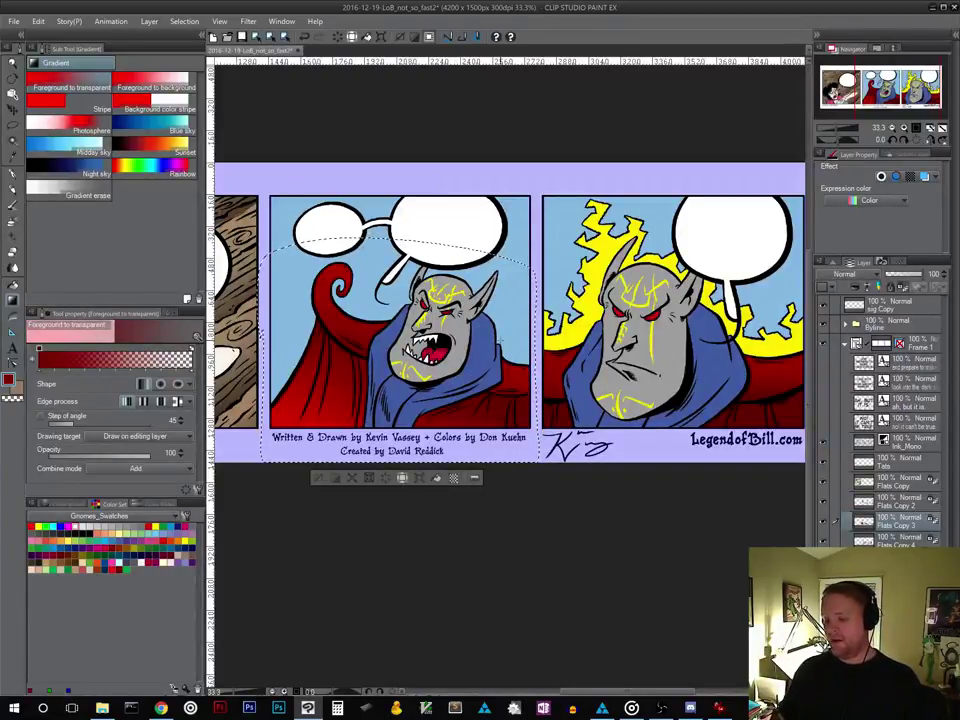
left_click(318, 478)
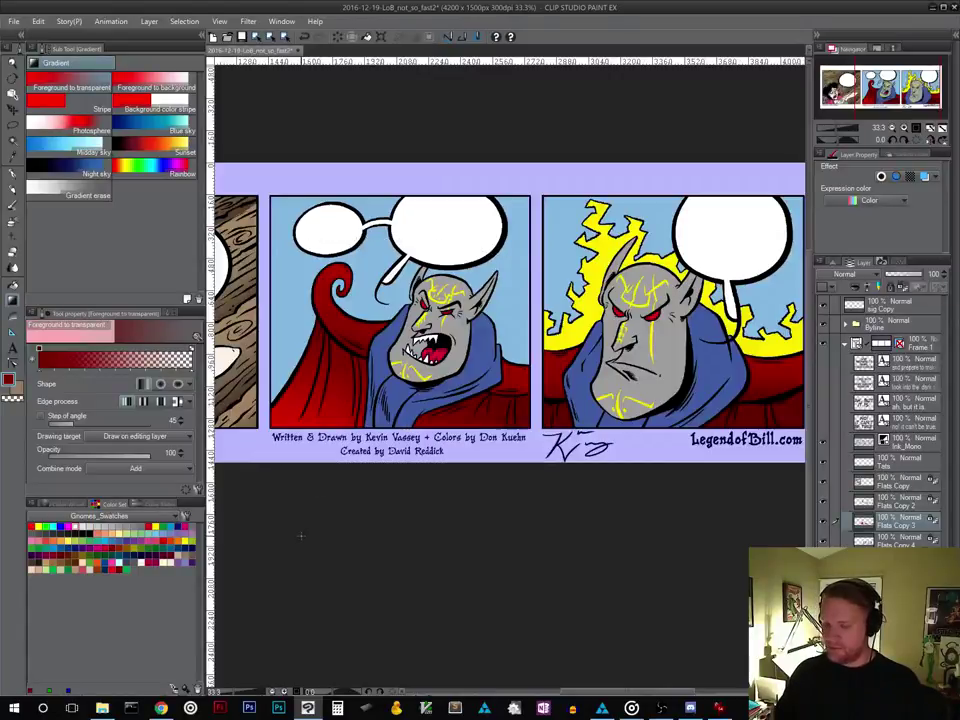
Lasso the third panel, apply the red gradient to its darker cape folds on Flats Copy 3 and deselect
left_click(12, 124)
left_click_drag(511, 532, 344, 538)
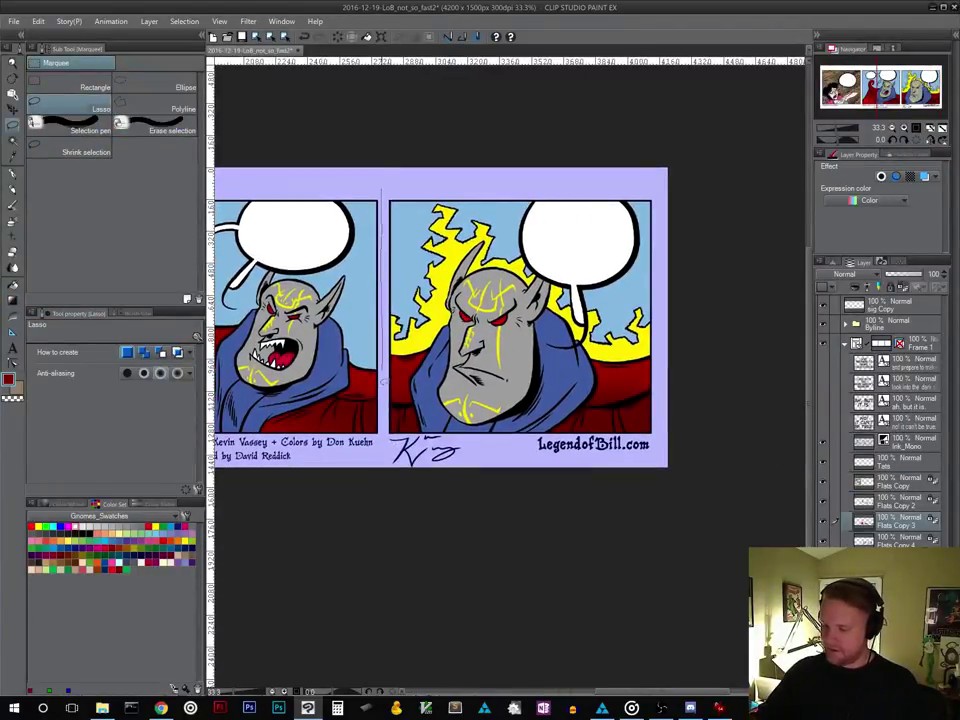
mouse_move(384, 382)
left_mouse_down()
mouse_move(394, 461)
mouse_move(659, 455)
mouse_move(669, 418)
mouse_move(672, 191)
mouse_move(605, 175)
left_mouse_up()
left_click(13, 300)
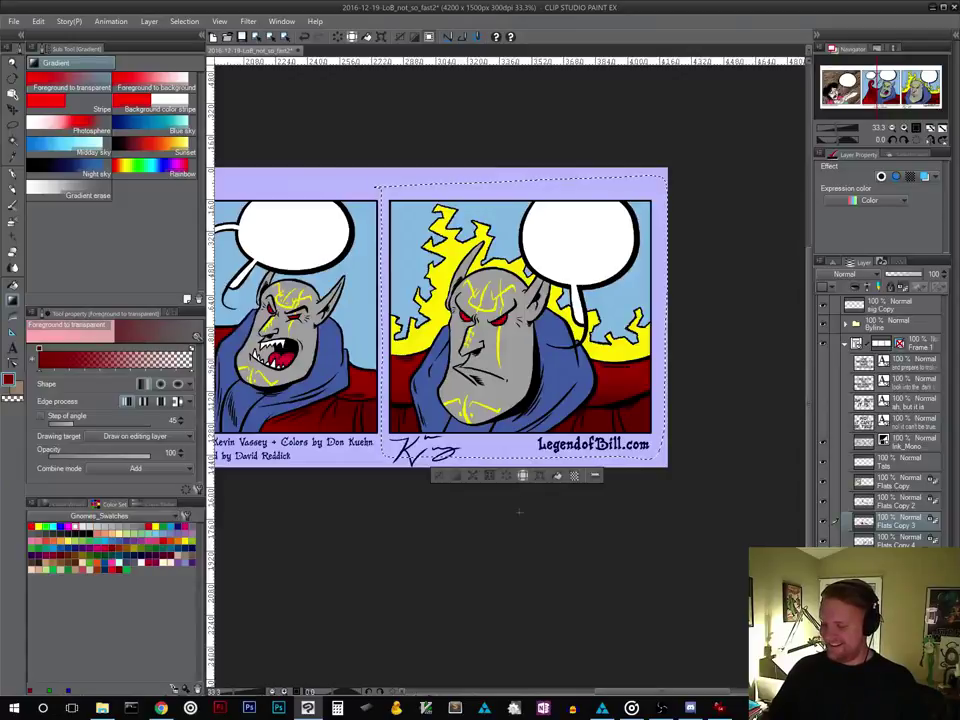
left_click(439, 479)
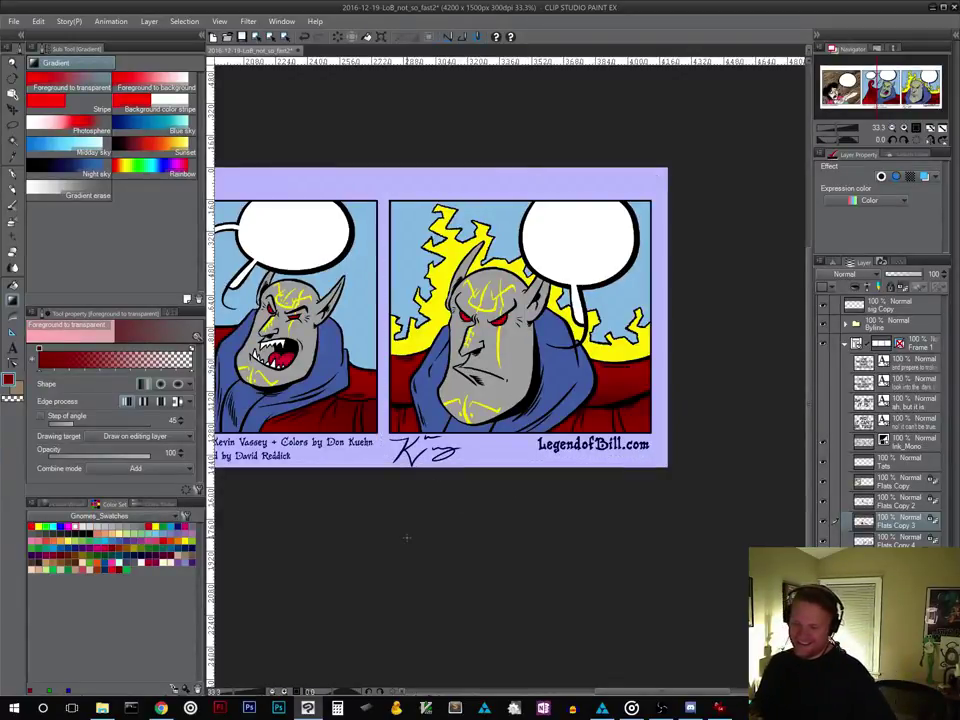
Sample the hood's blue for the Flats Copy 4 layer and try one gradient across the hoods of both villain panels
left_click_drag(381, 549, 476, 579)
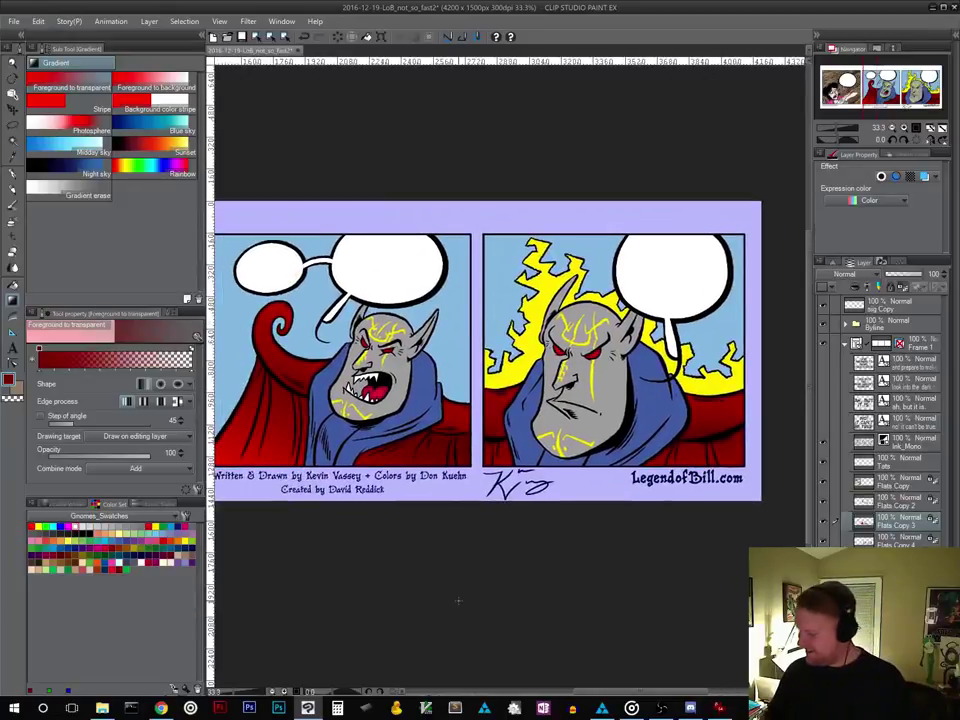
left_click(899, 544)
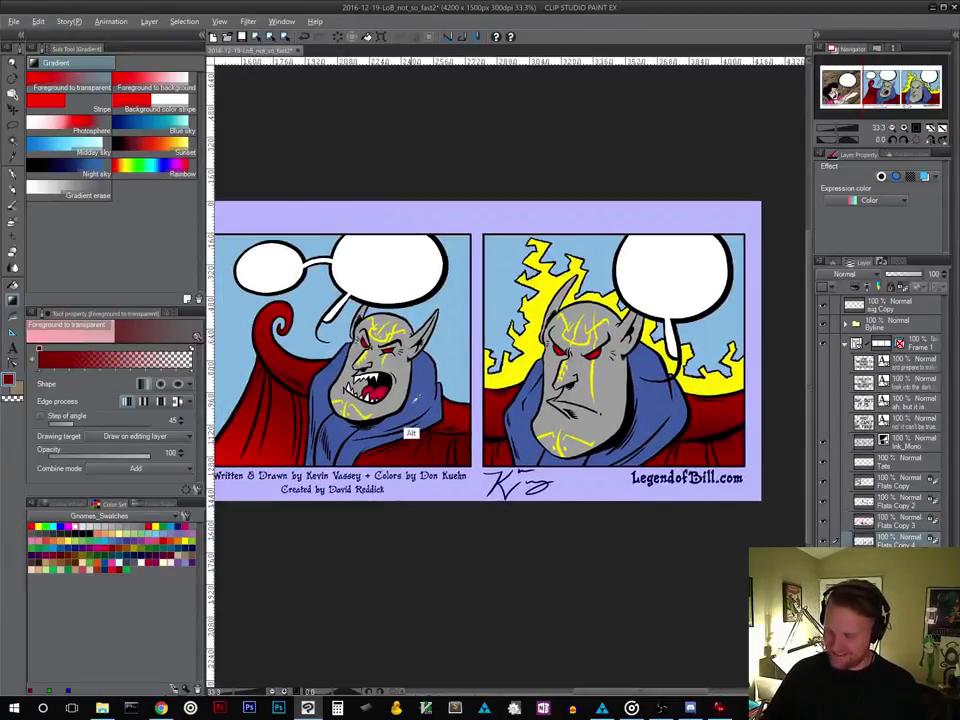
left_click(411, 430, "alt")
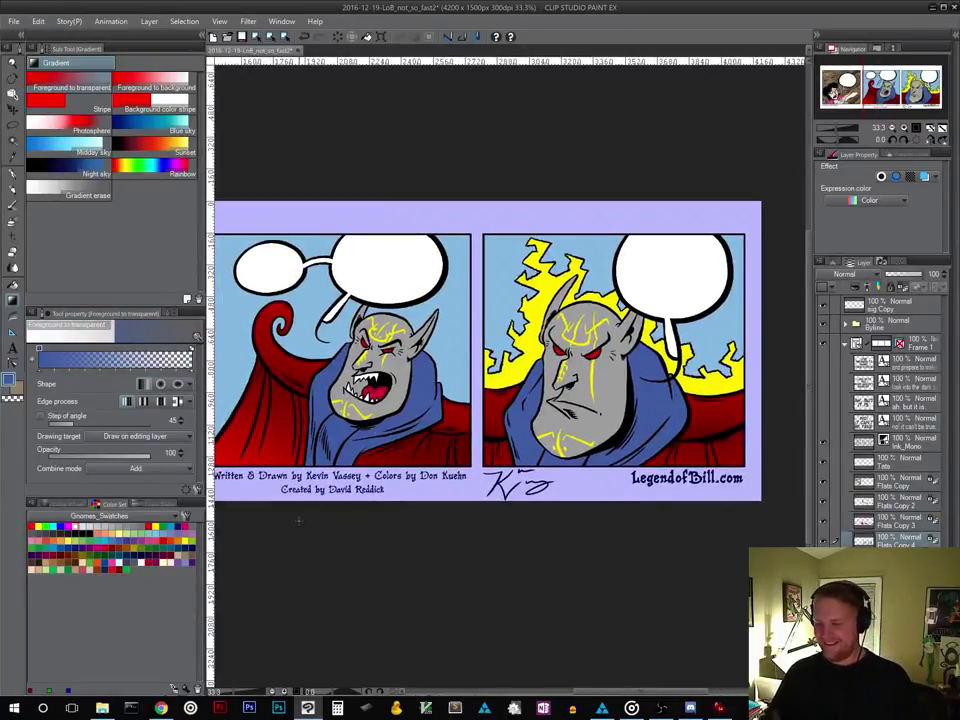
left_click_drag(534, 219, 450, 450)
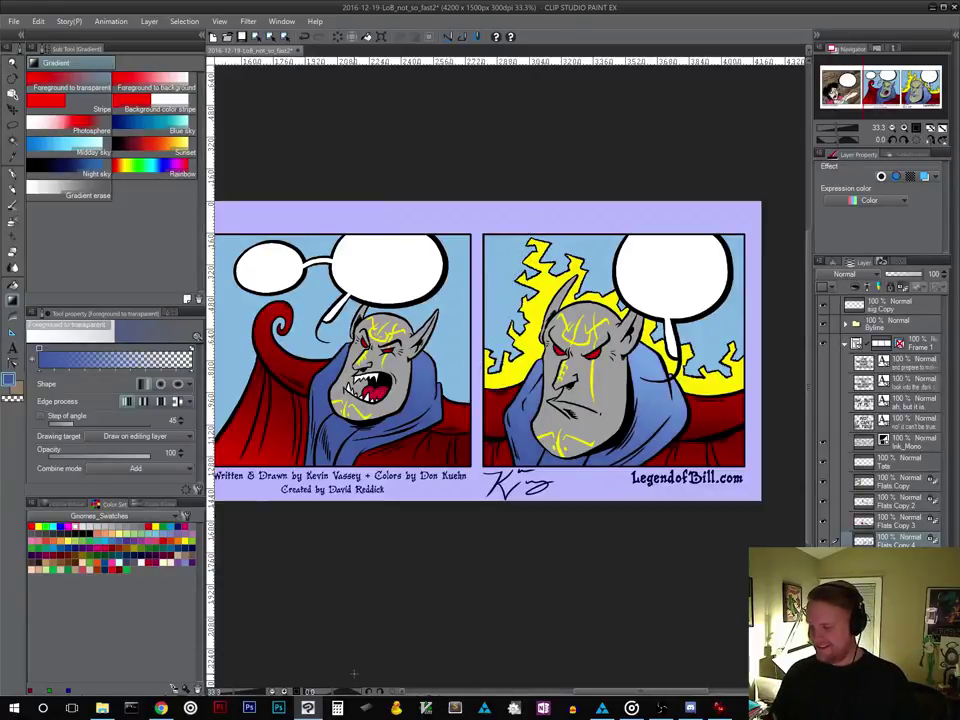
Lasso the villain in the middle panel, shade the hood with the blue gradient on Flats Copy 4 and deselect
left_click(13, 127)
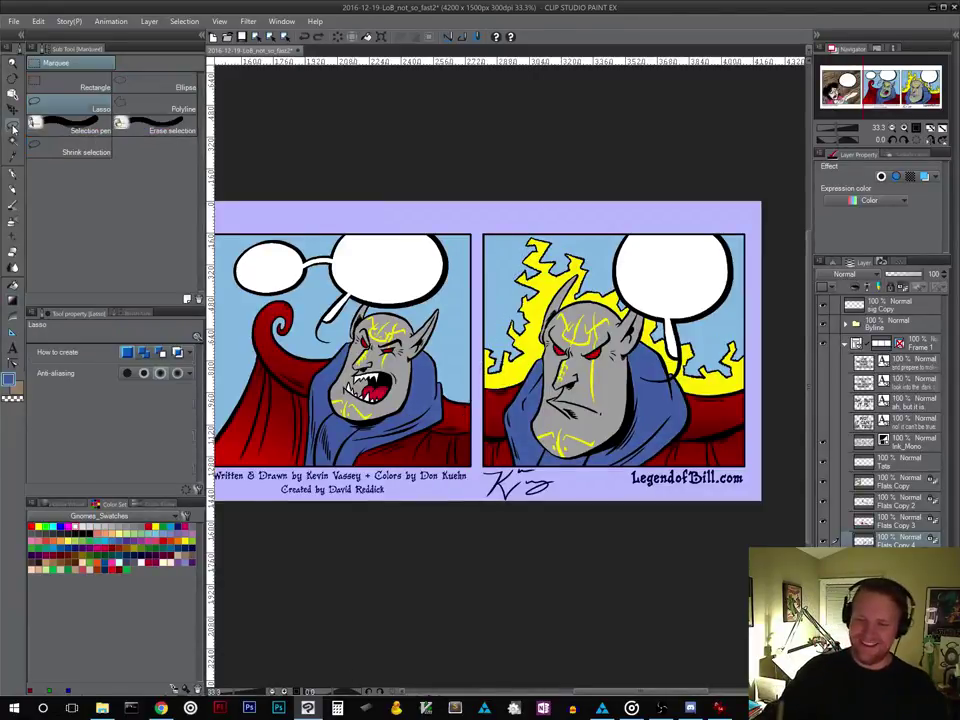
mouse_move(232, 330)
left_mouse_down()
mouse_move(405, 525)
mouse_move(452, 293)
mouse_move(238, 318)
left_mouse_up()
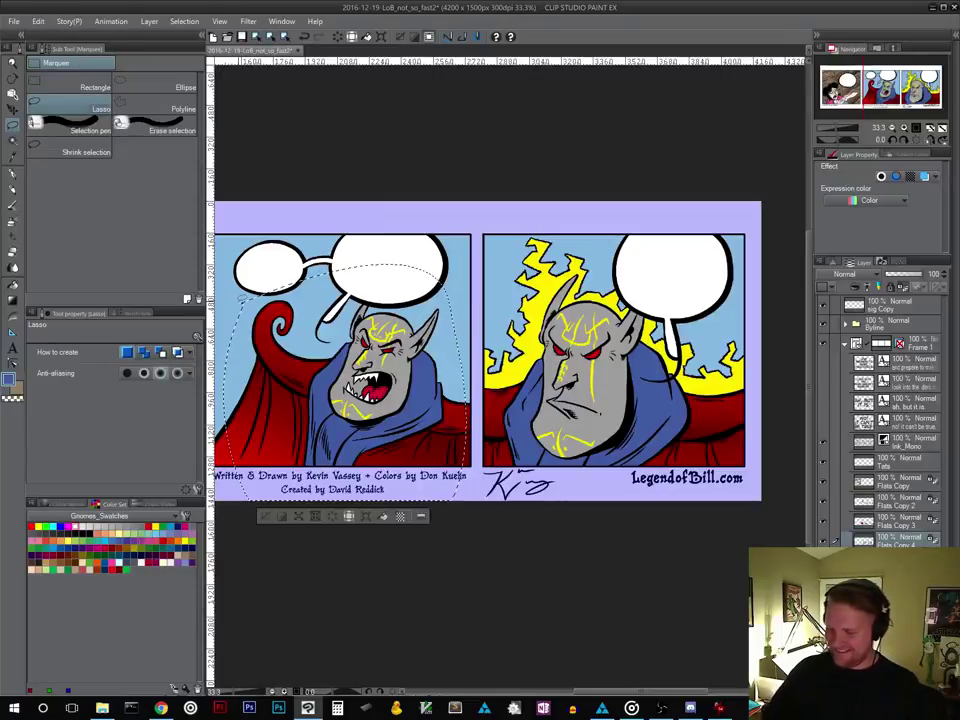
left_click(14, 301)
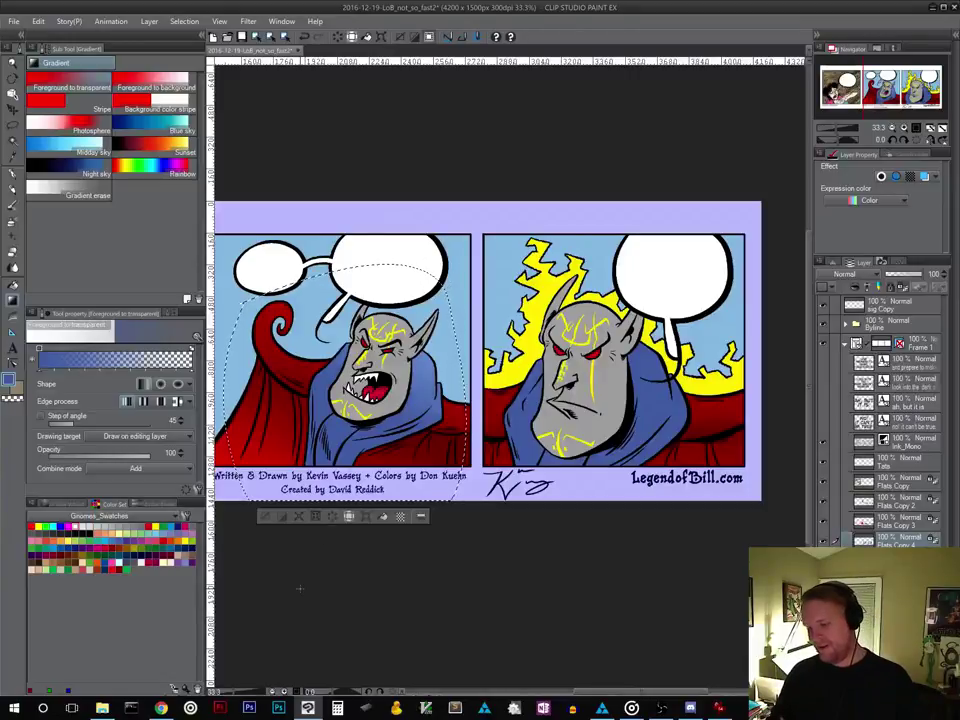
left_click(264, 517)
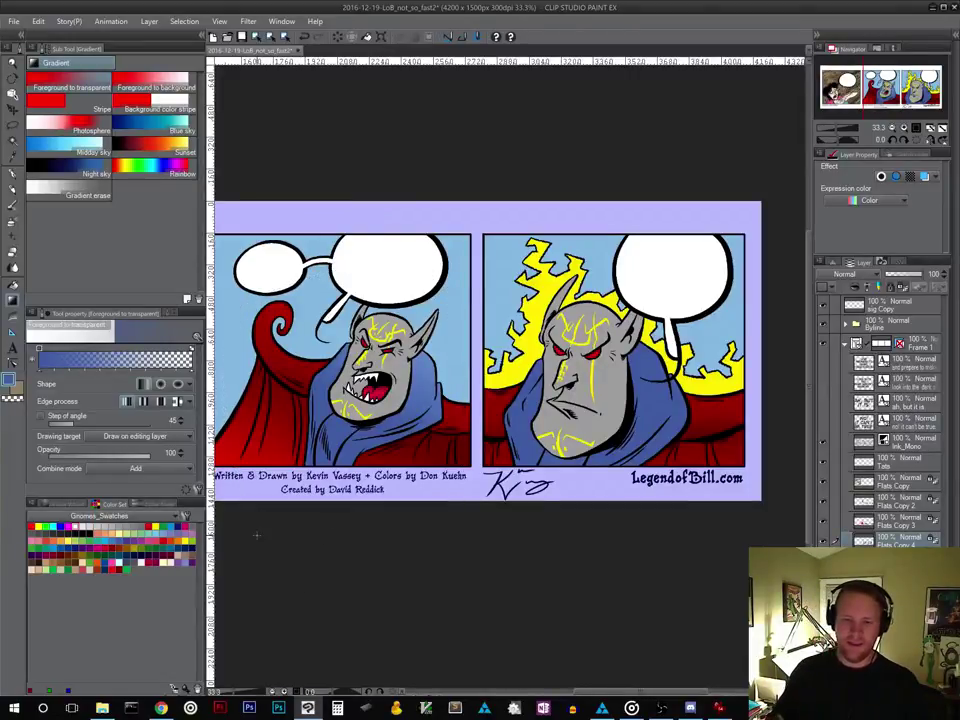
Lasso the villain in the third panel, shade the hood with a blue gradient, redoing it once with a longer span, and deselect
scroll(531, 579, "right", 3)
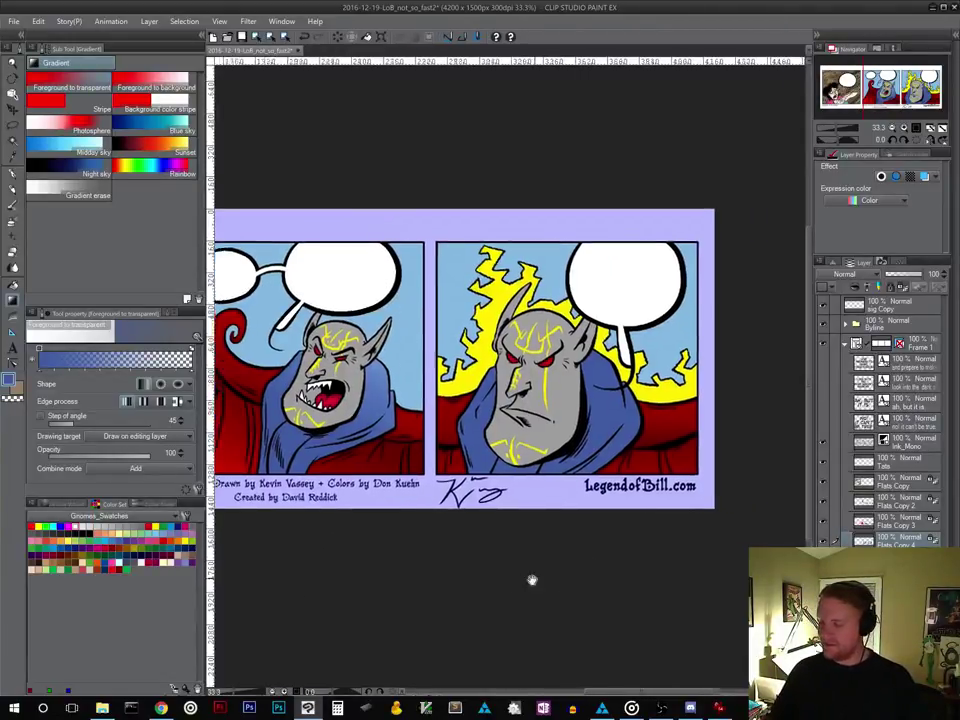
left_click(18, 128)
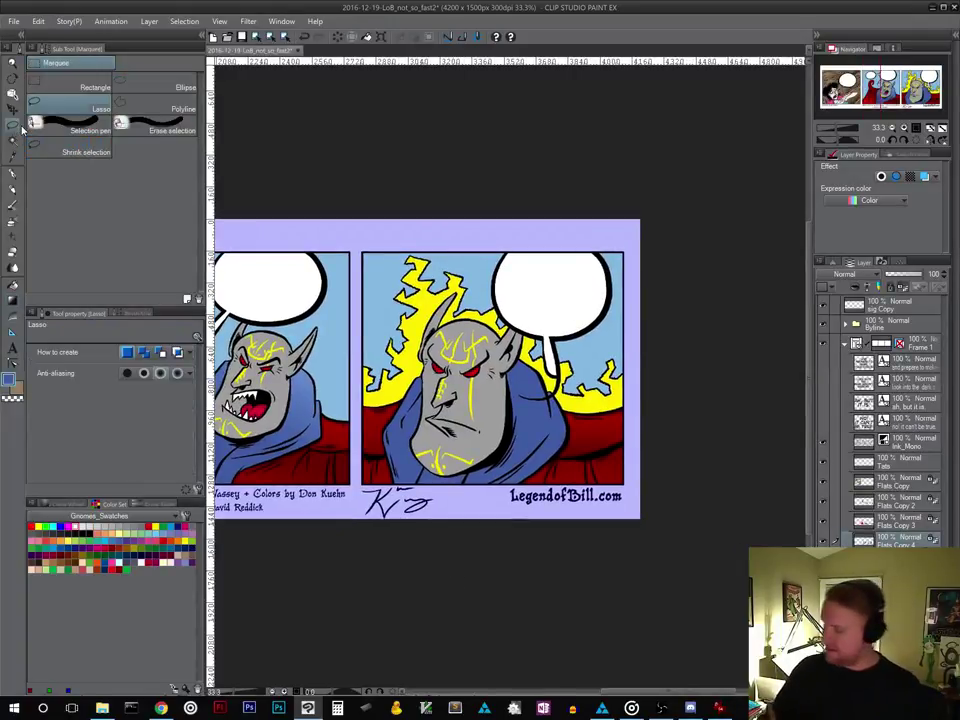
mouse_move(425, 528)
left_mouse_down()
mouse_move(515, 545)
mouse_move(568, 268)
mouse_move(372, 424)
left_mouse_up()
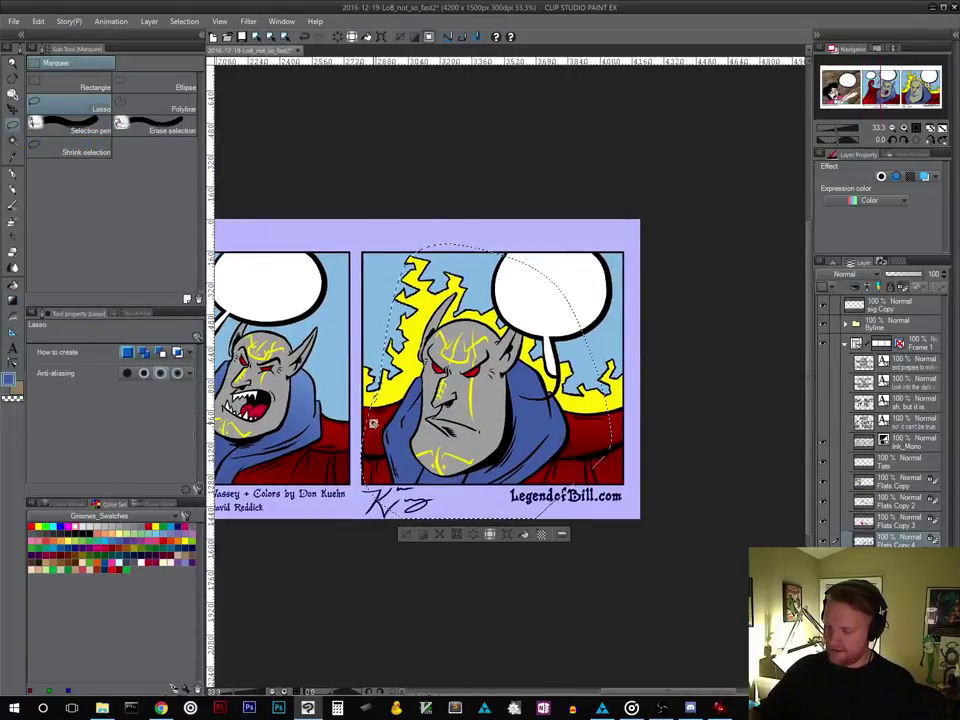
left_click(14, 300)
left_click_drag(531, 231, 457, 458)
key("ctrl+z")
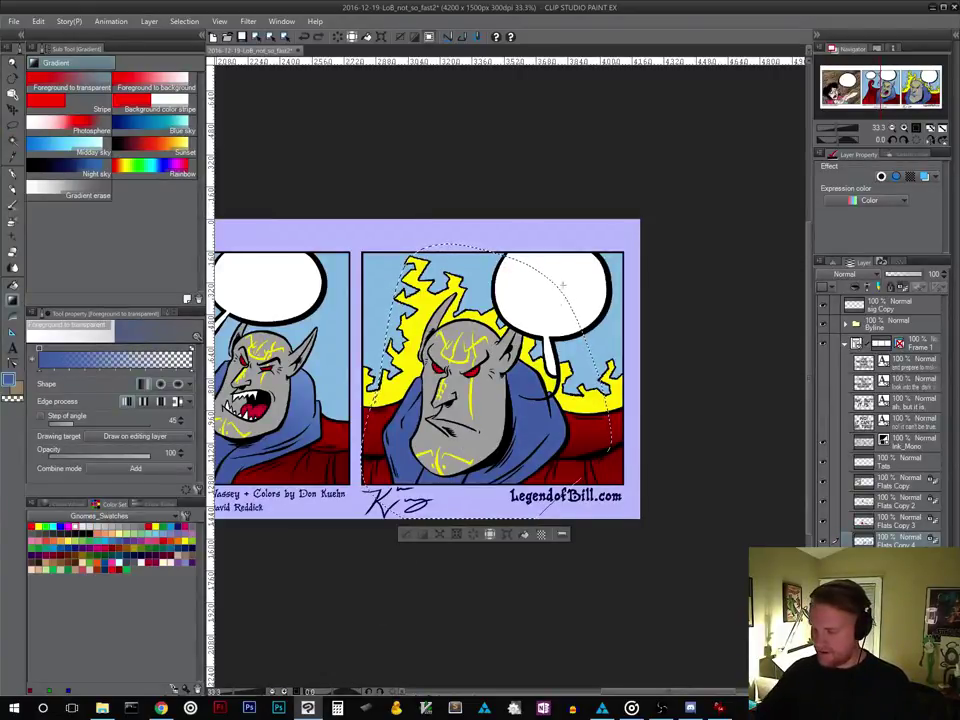
left_click_drag(564, 260, 446, 501)
key("ctrl+d")
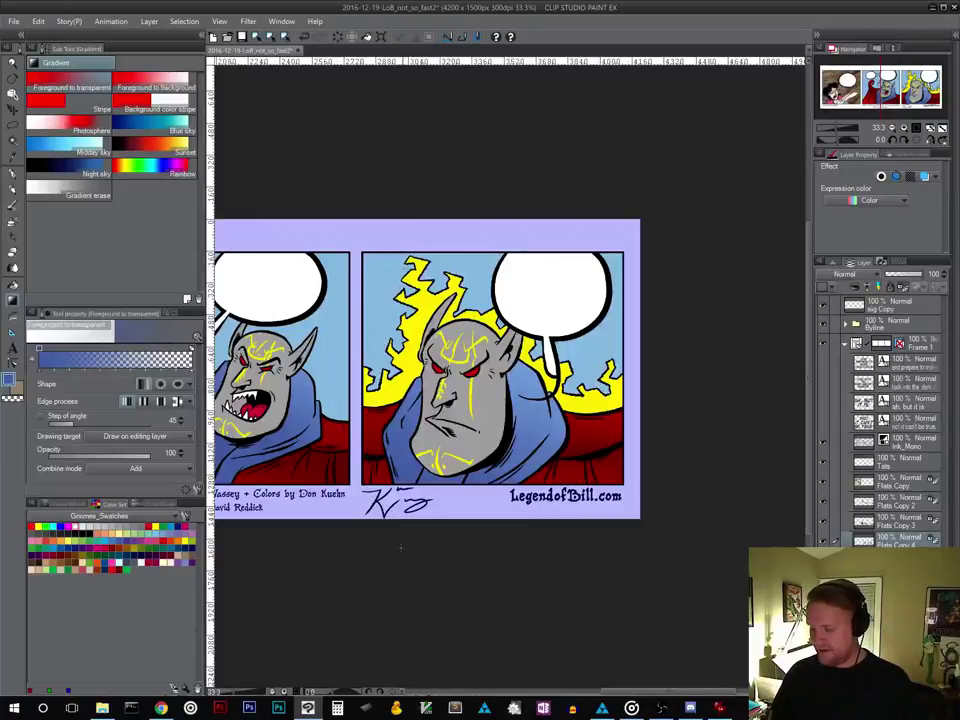
left_click_drag(388, 617, 510, 624)
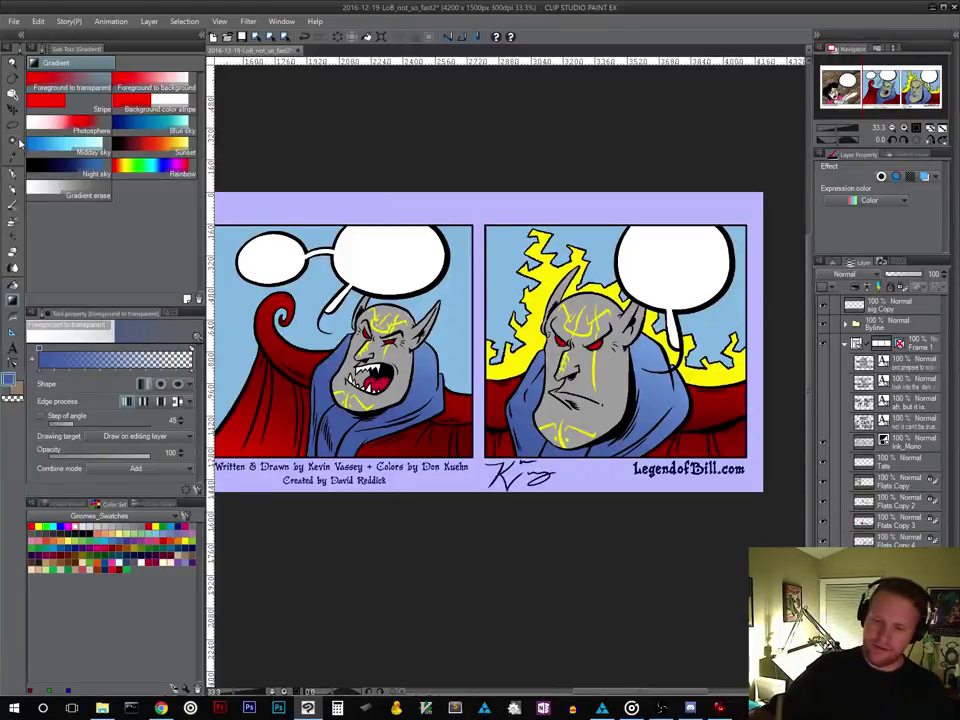
key("w")
left_click(456, 307)
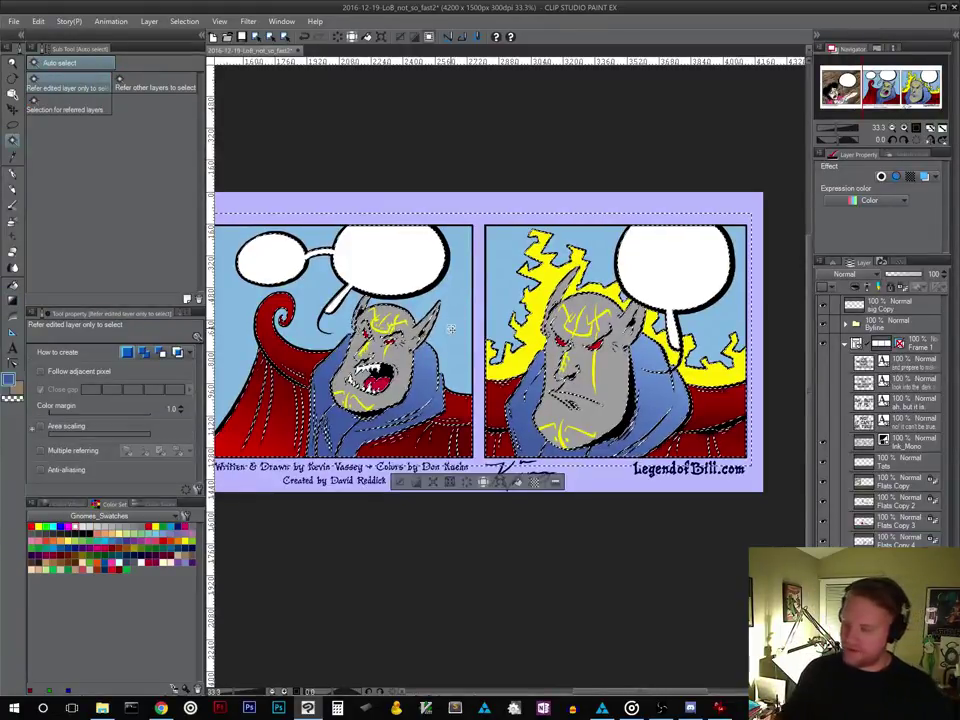
left_click_drag(571, 596, 600, 600)
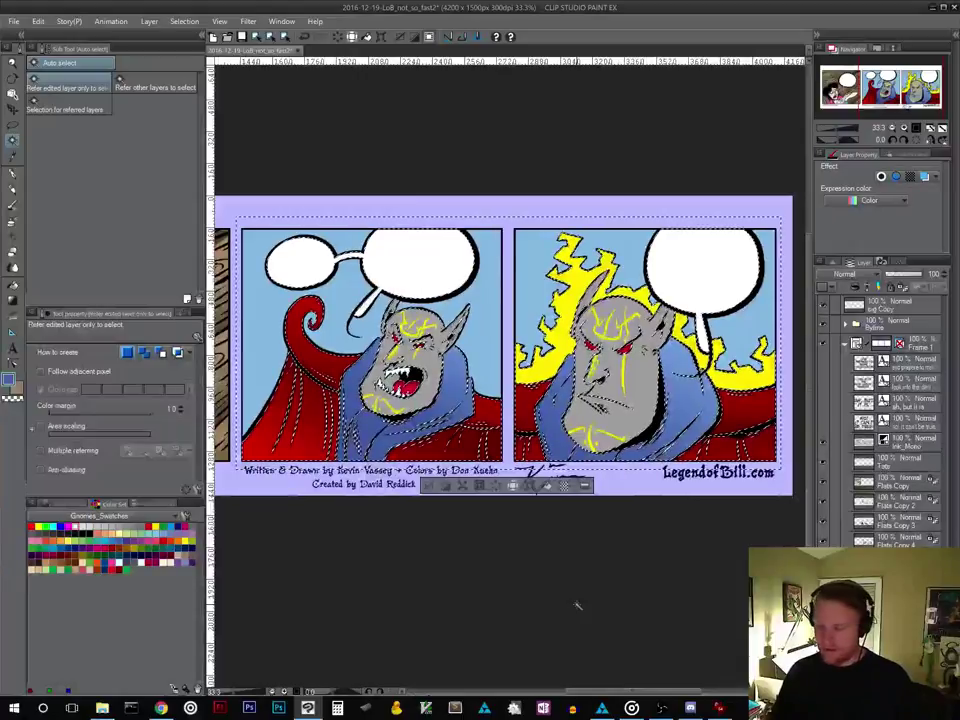
left_click(428, 486)
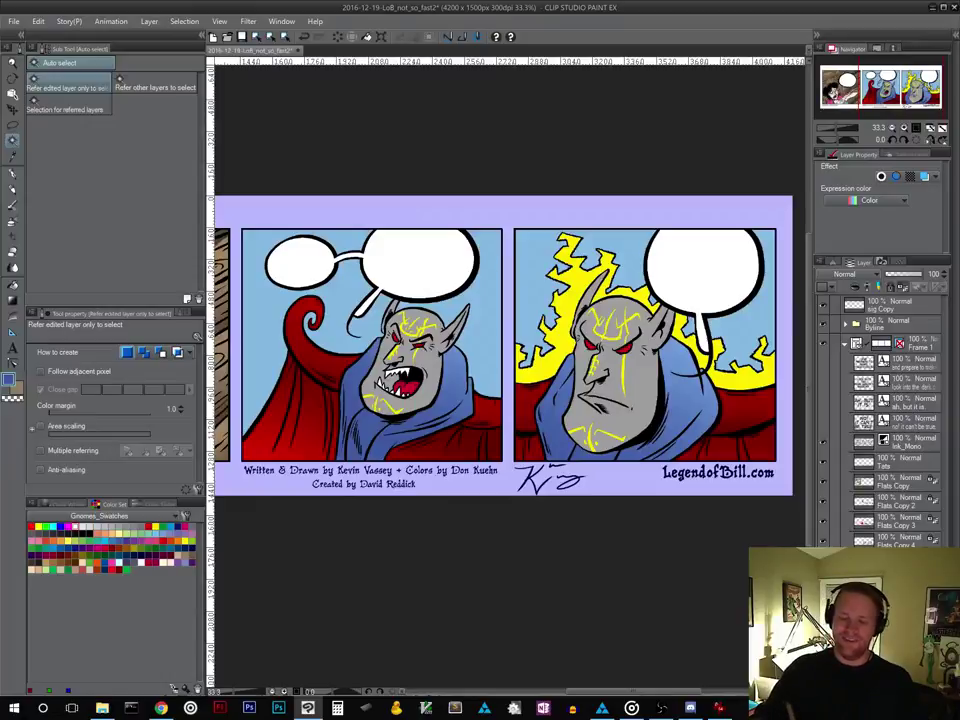
Sample the sky blue behind the villain and try a vertical Add gradient across the backgrounds of both villain panels
key("alt")
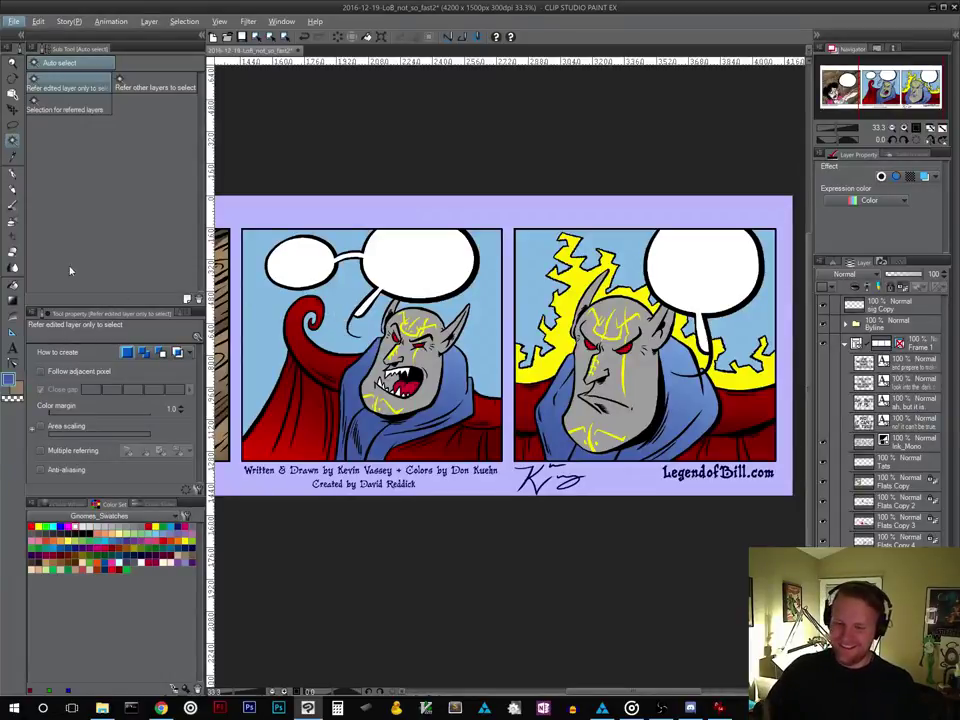
left_click(13, 156)
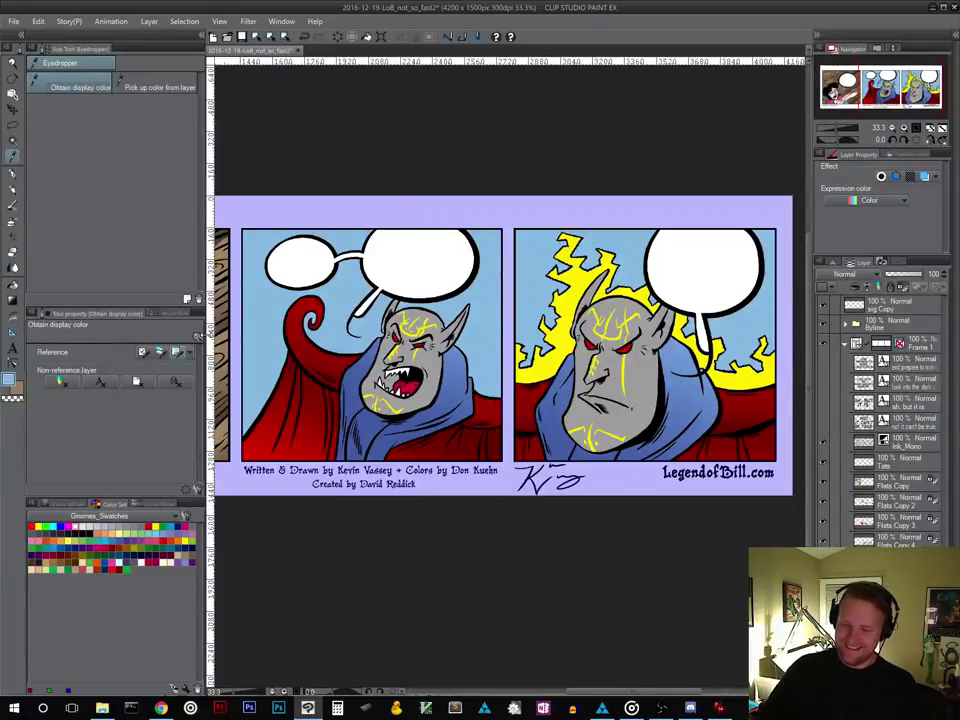
left_click(14, 300)
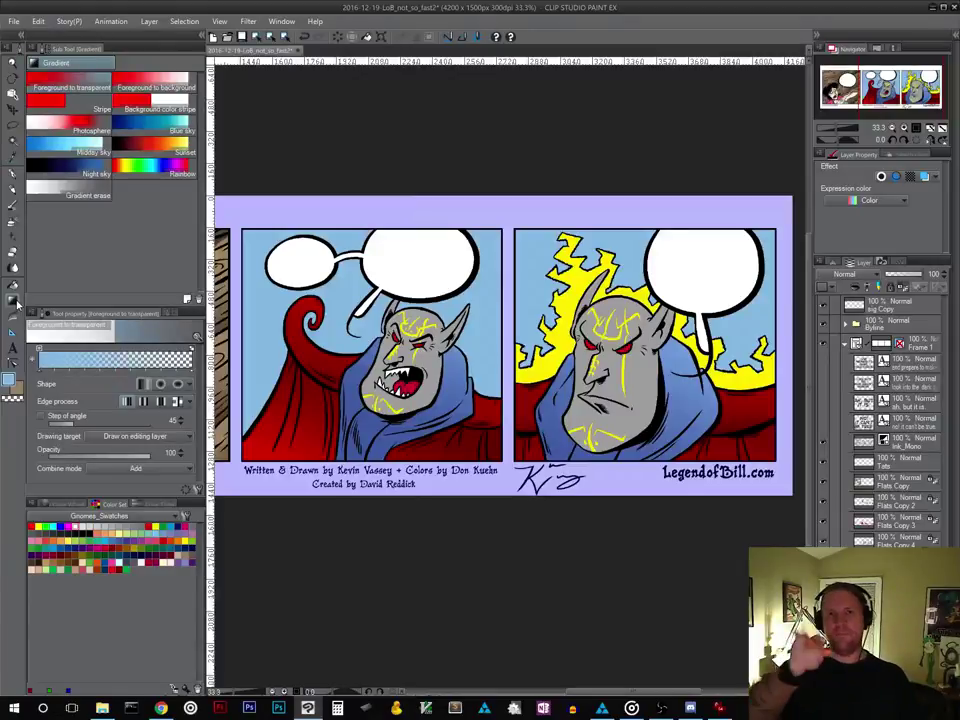
left_click_drag(508, 208, 508, 540)
key("ctrl+z")
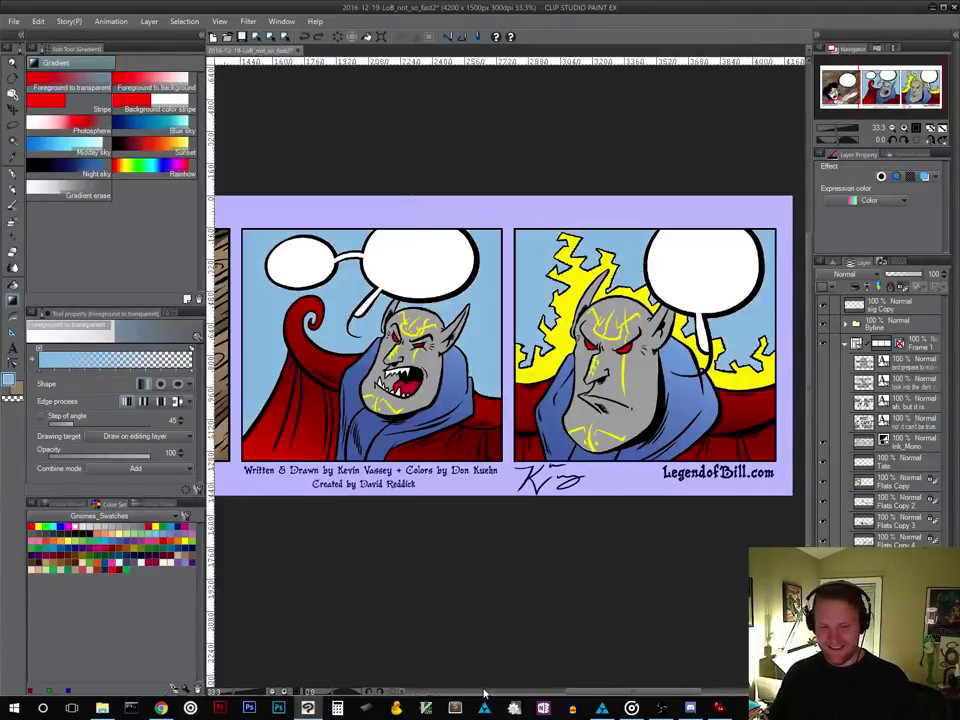
Set the gradient's combine mode to Overlay and lighten the sky from the top downward across both villain panels
left_click(140, 468)
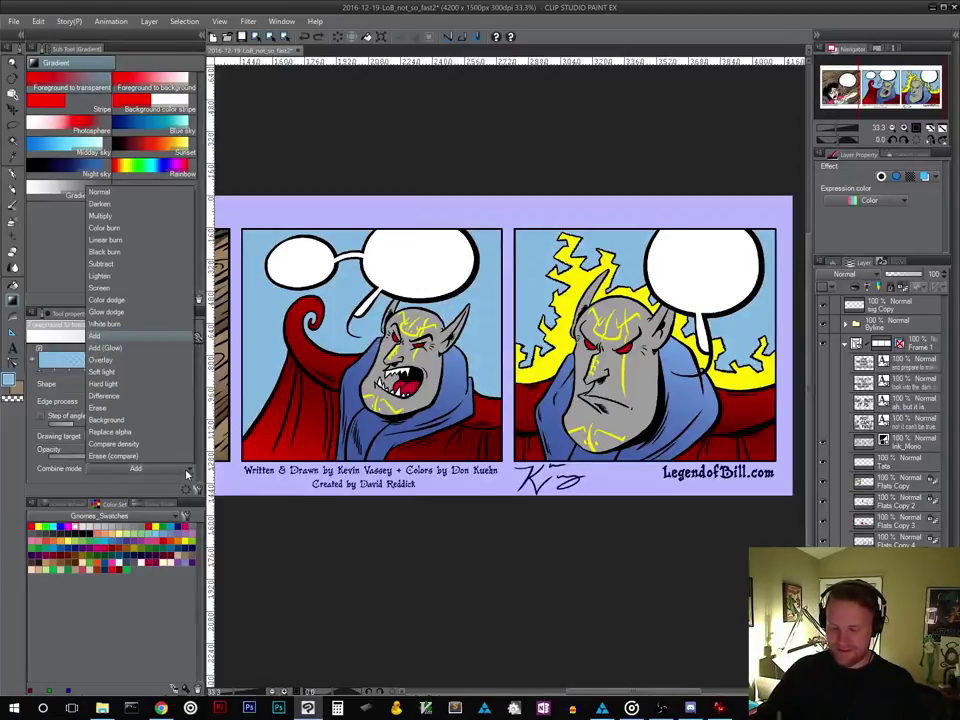
left_click(165, 360)
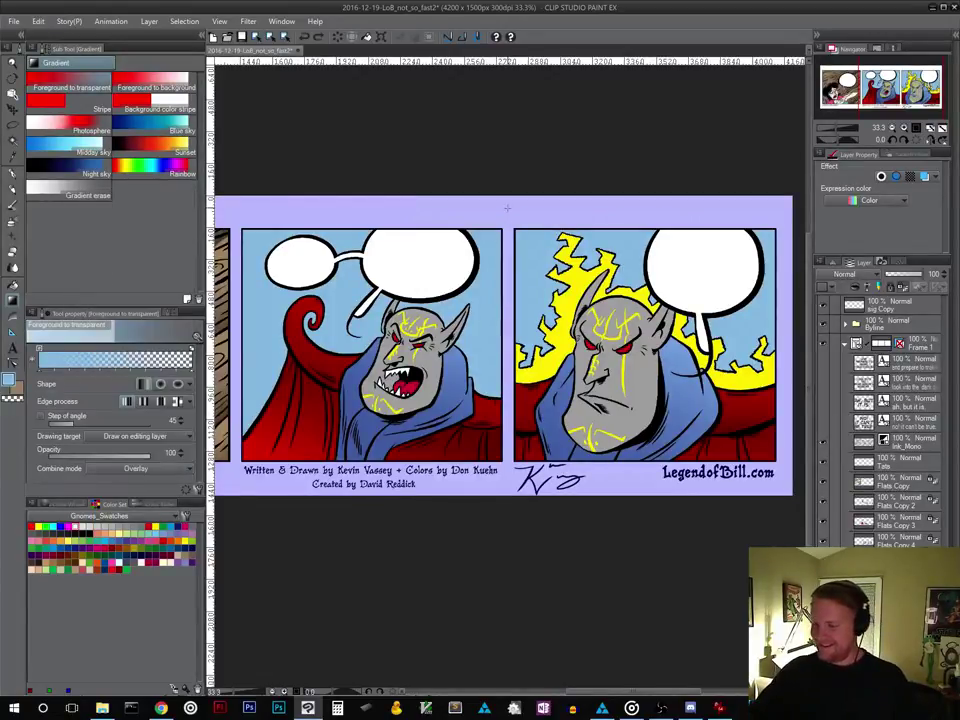
left_click_drag(506, 209, 472, 685)
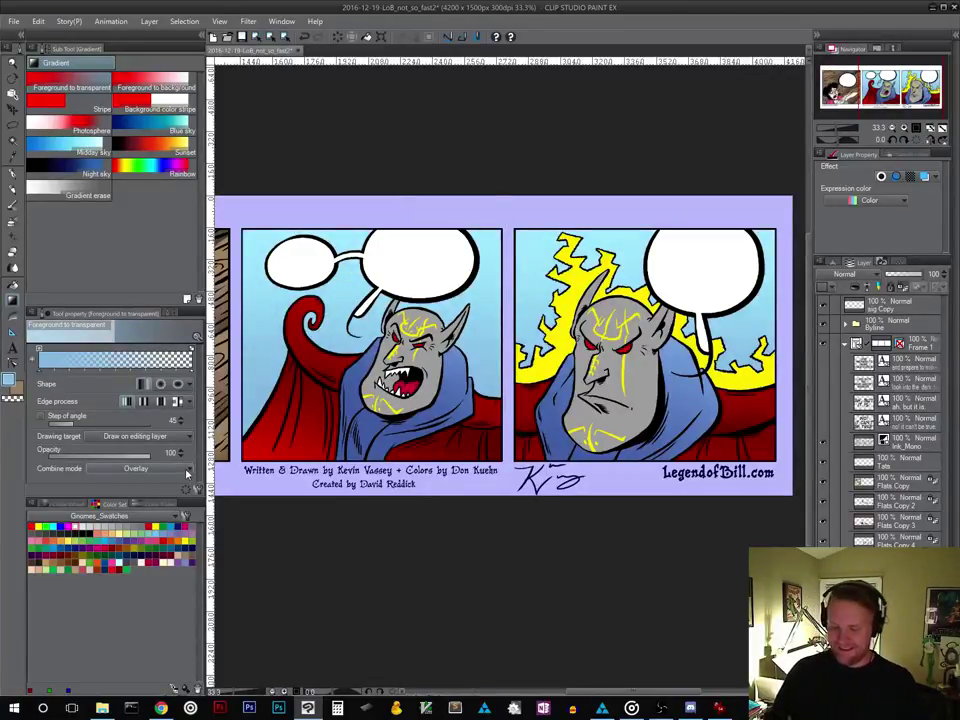
Set the gradient's combine mode to Multiply and darken the lower part of the sky in both villain panels
left_click(136, 468)
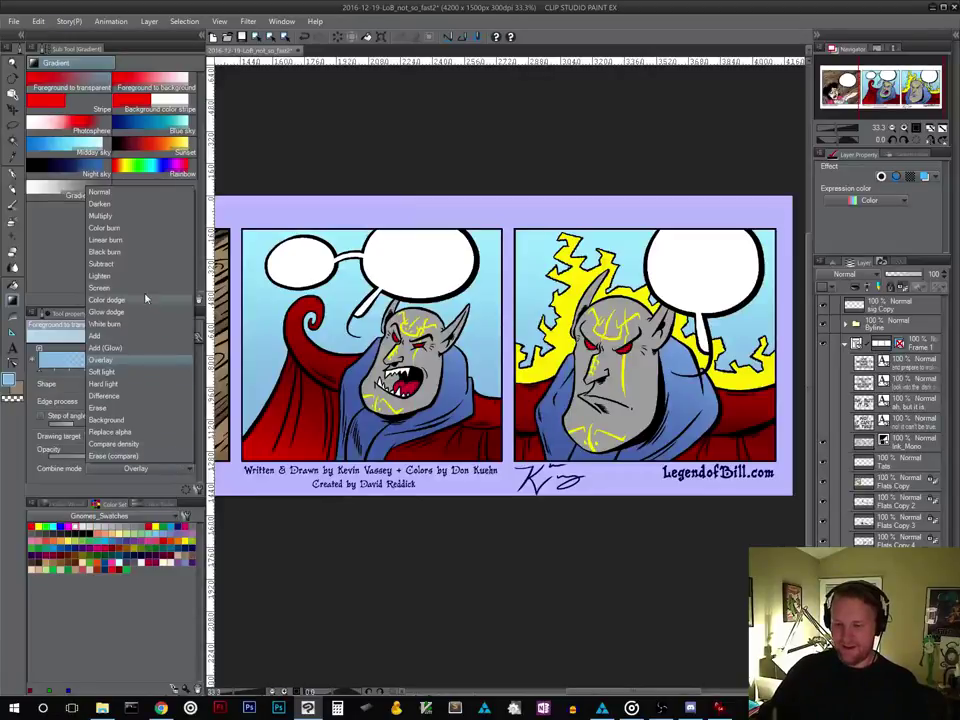
left_click(141, 216)
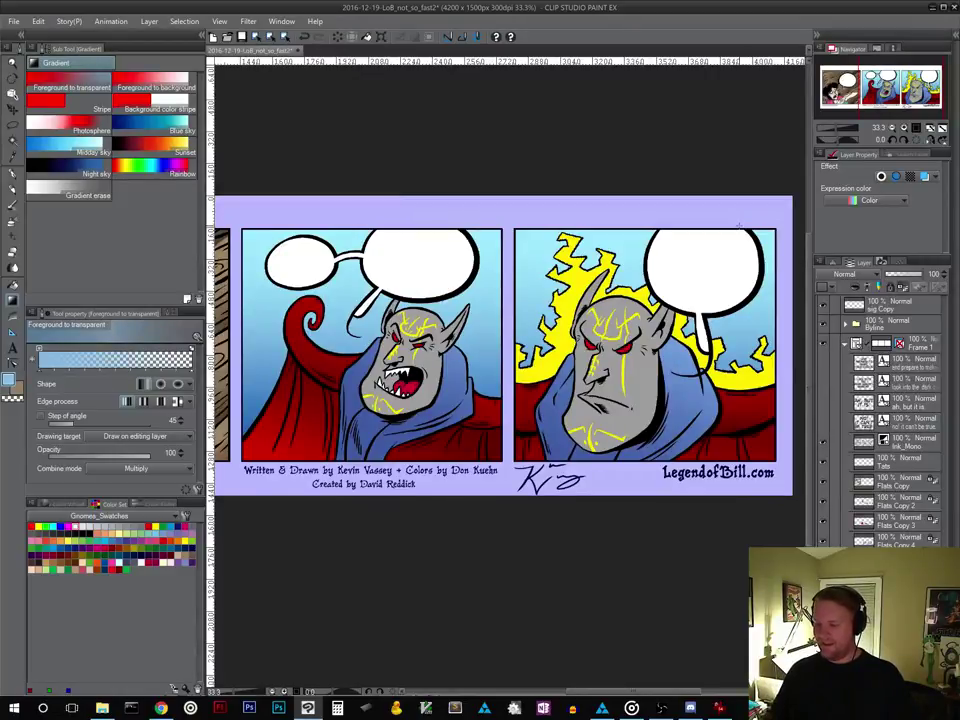
left_click_drag(585, 530, 724, 531)
left_click_drag(672, 553, 724, 579)
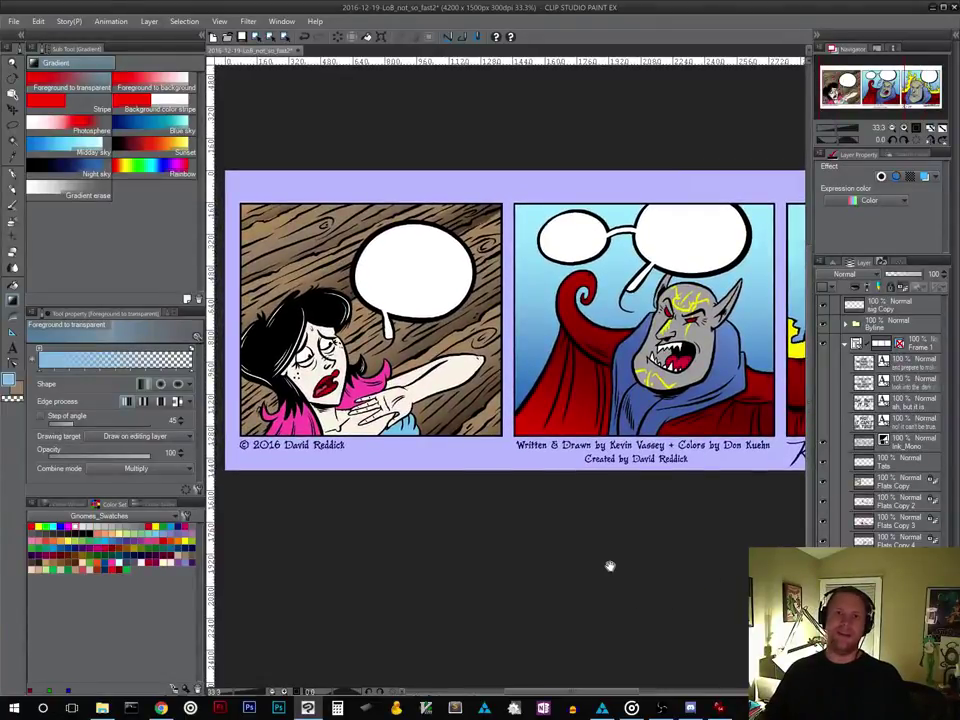
left_click_drag(666, 572, 355, 587)
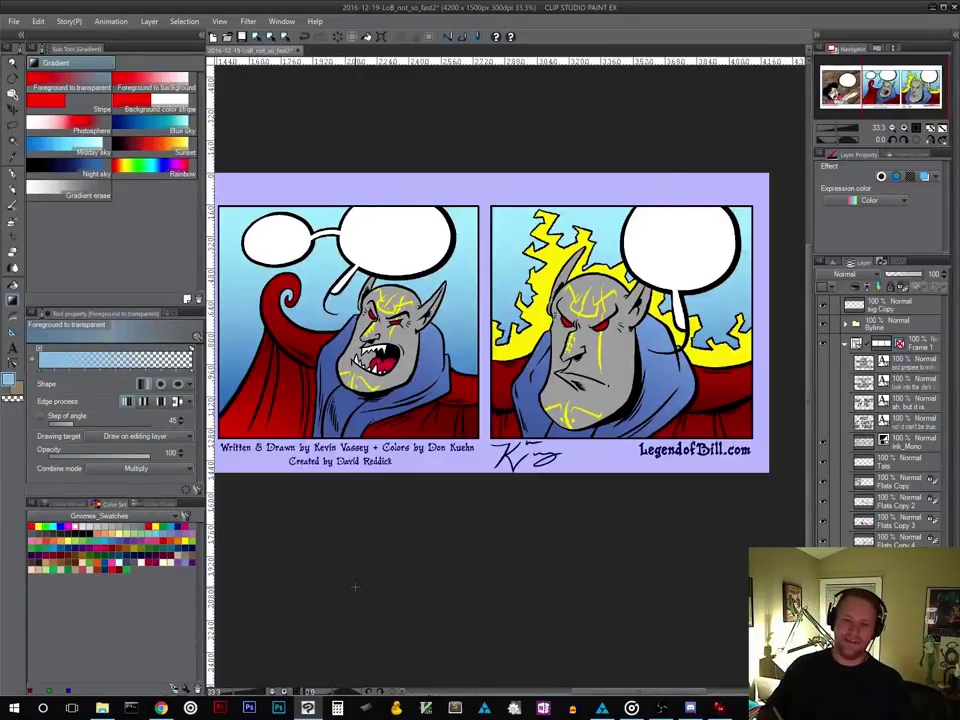
left_click_drag(524, 526, 555, 549)
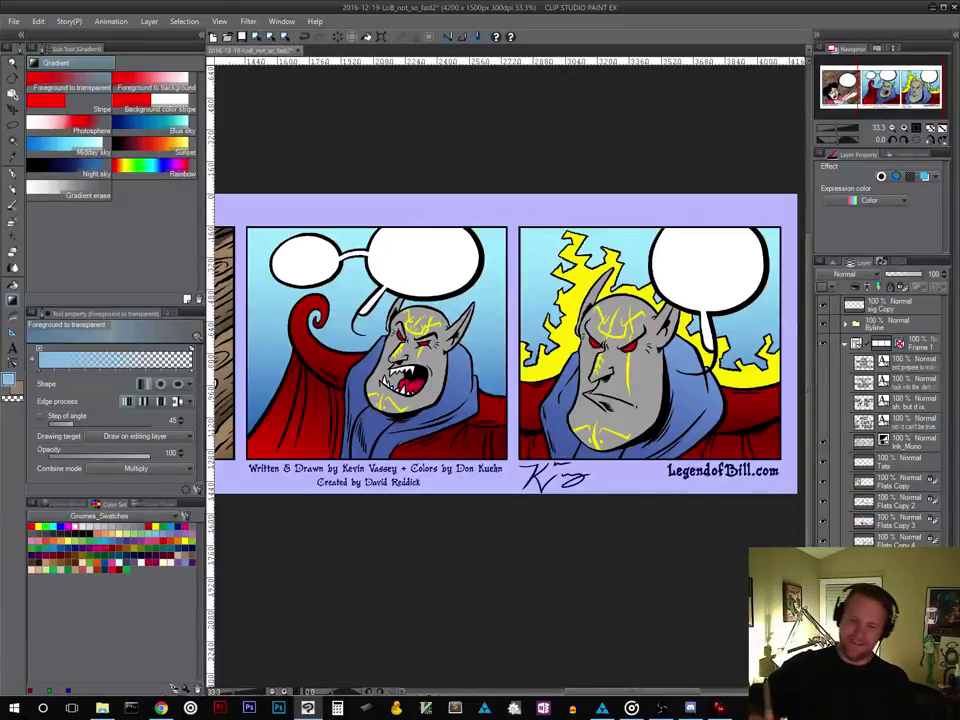
Auto-select the yellow flames in the third panel and try shrinking the selection by 2.00 mm
left_click(14, 143)
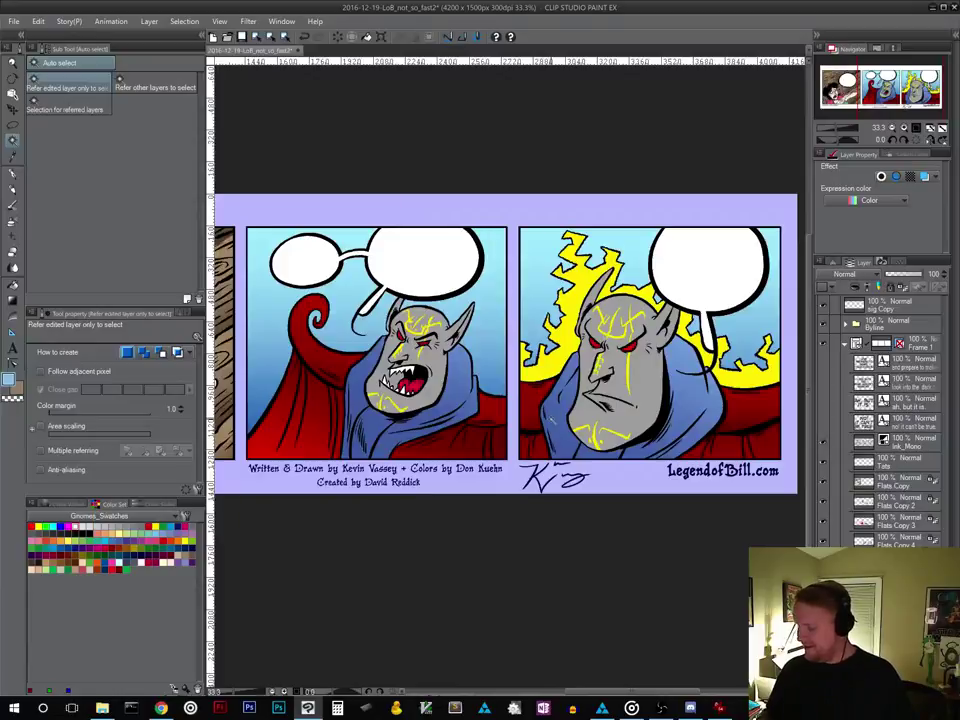
left_click(561, 350)
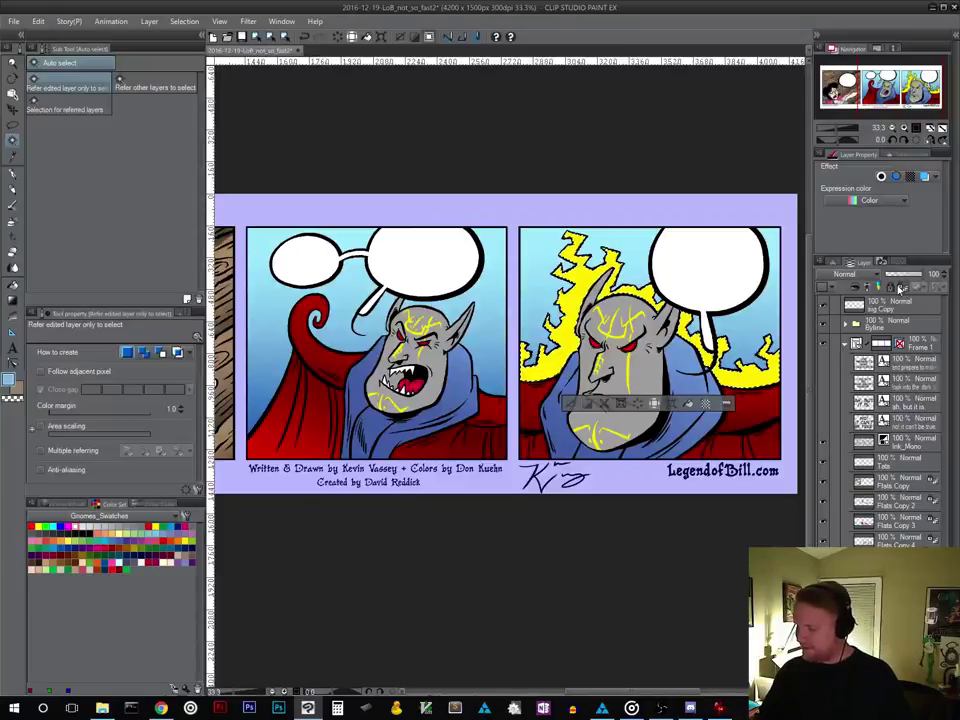
left_click(570, 403)
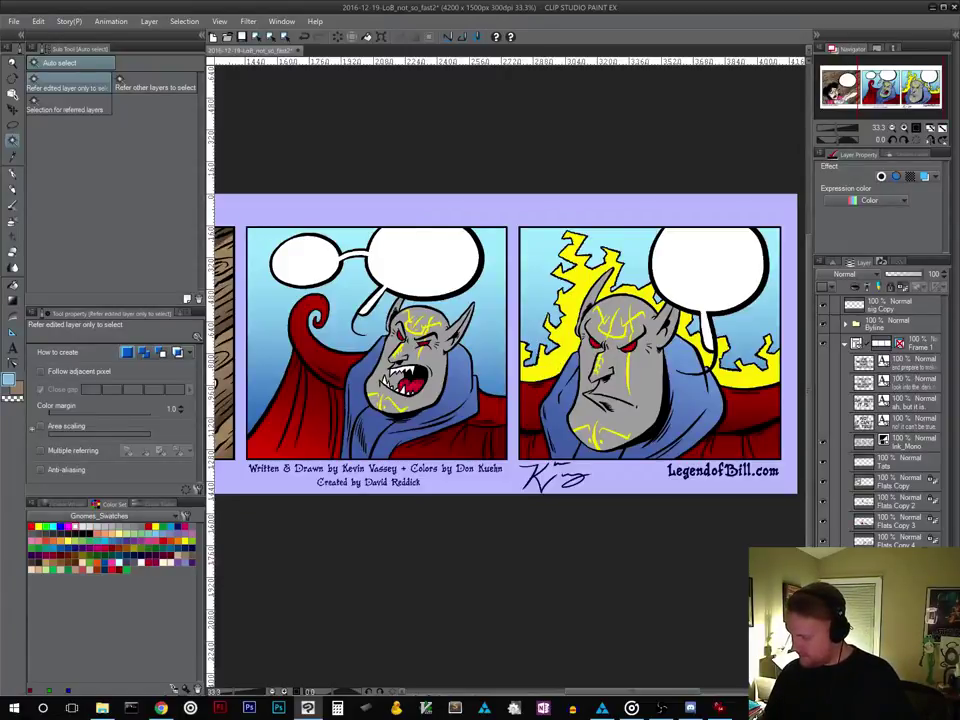
left_click(566, 330)
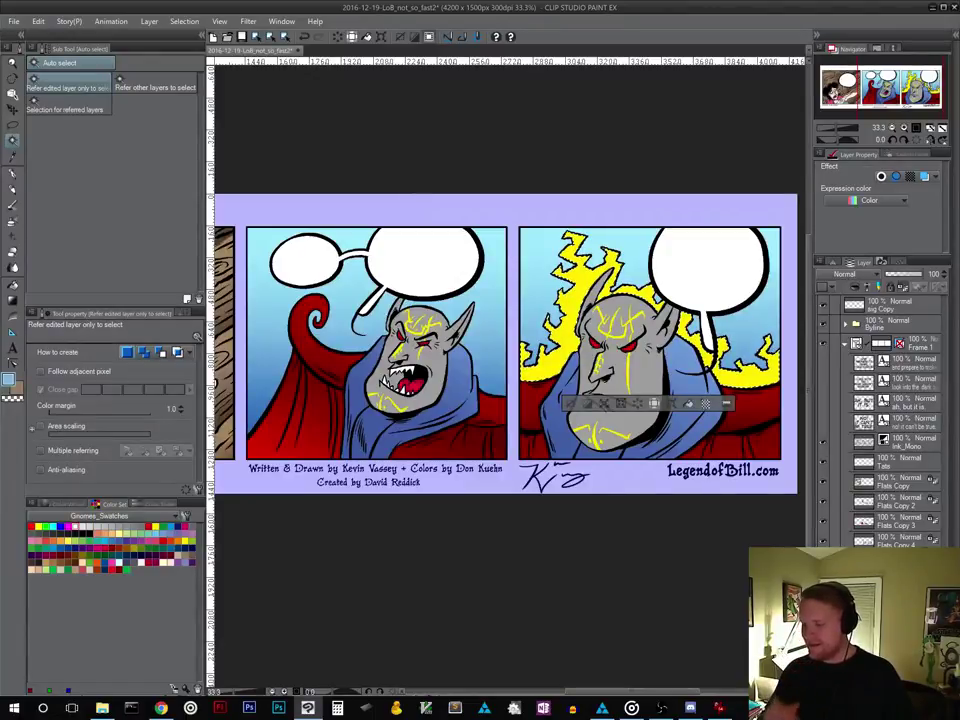
left_click(184, 21)
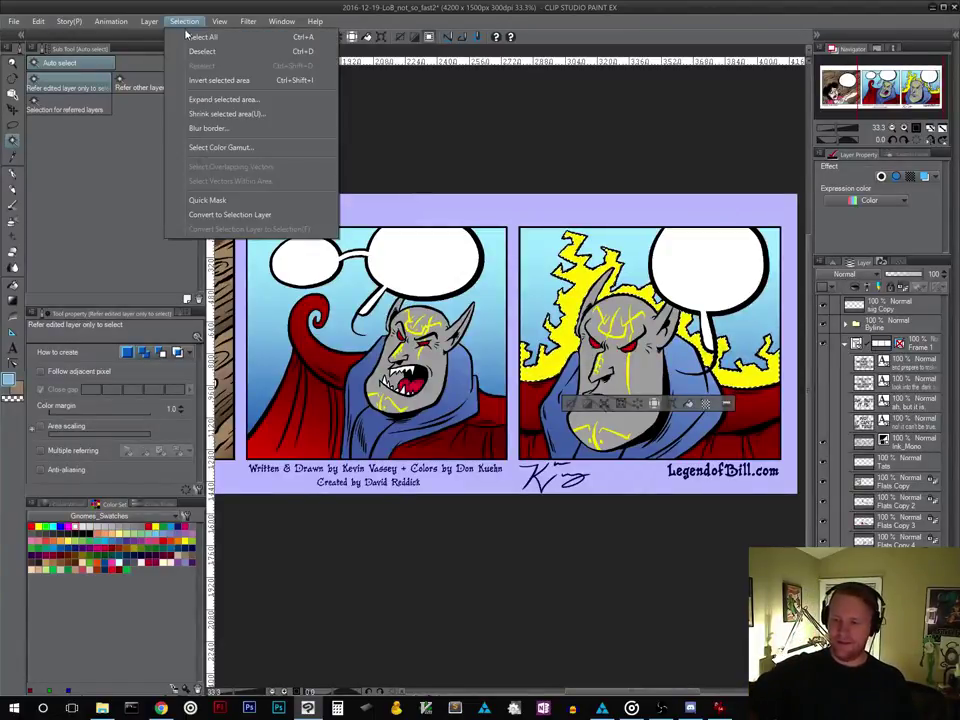
left_click(257, 116)
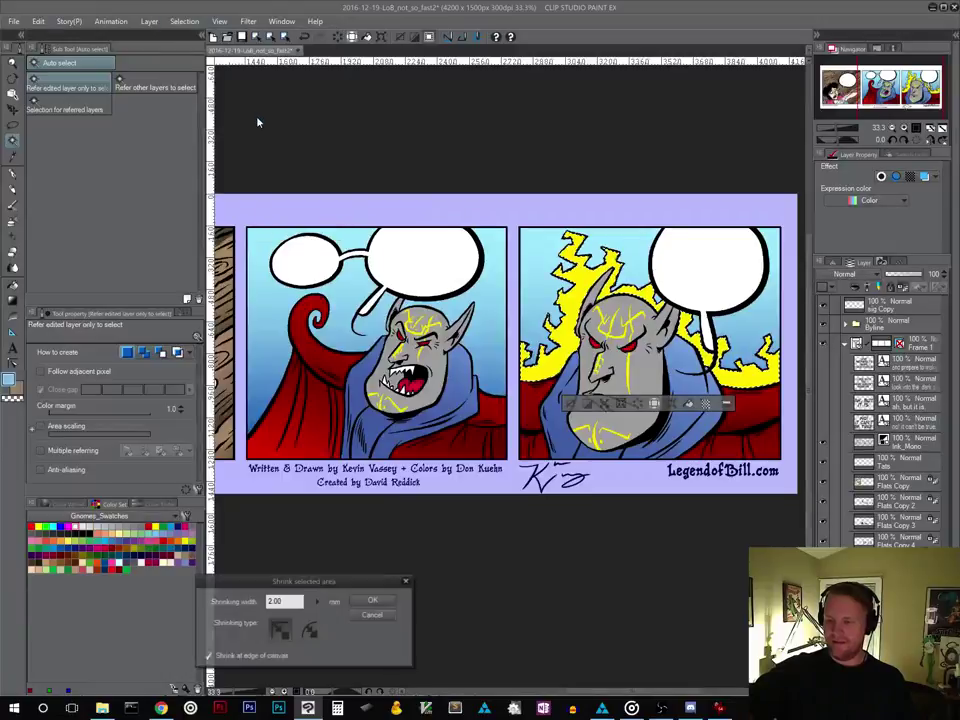
left_click_drag(359, 585, 461, 539)
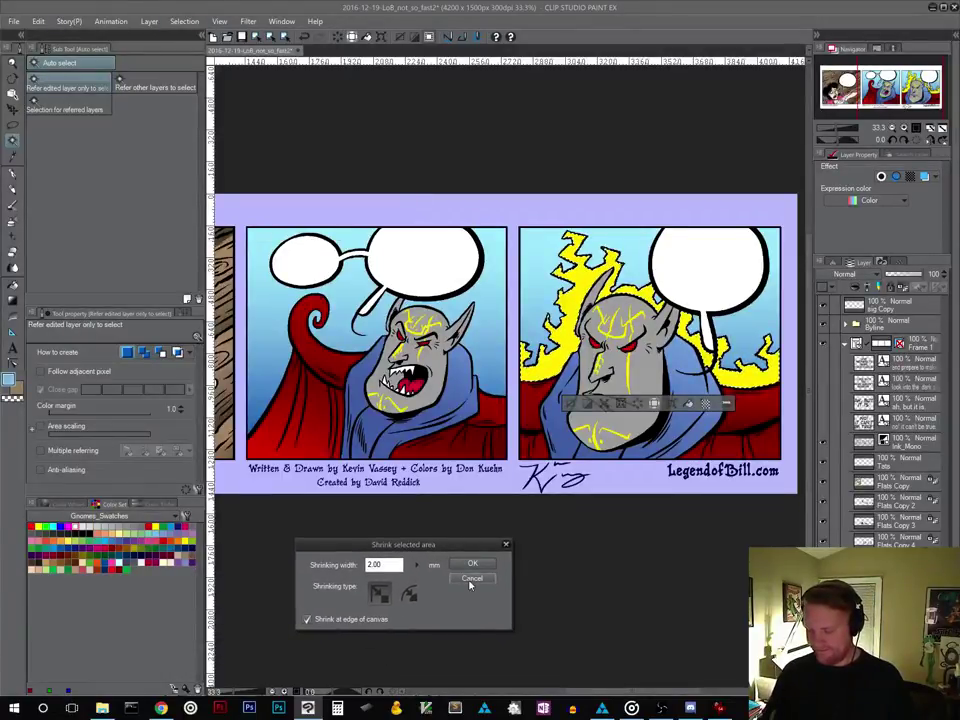
left_click(473, 564)
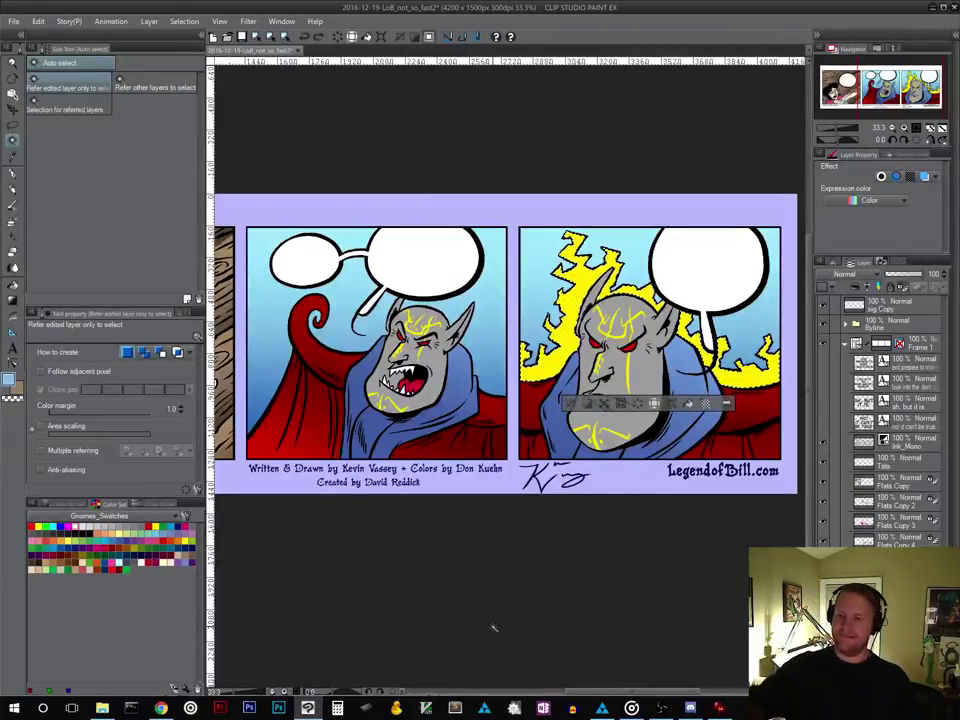
Try shrinking the yellow flame selection by 1.00 mm
left_click(184, 21)
left_click(200, 115)
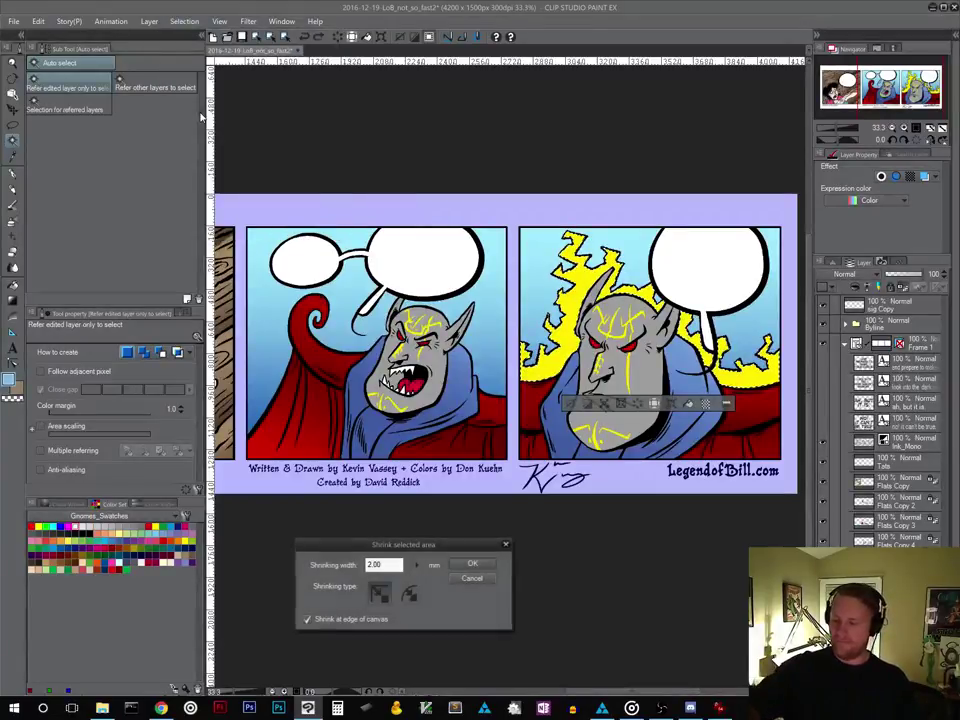
left_click(416, 565)
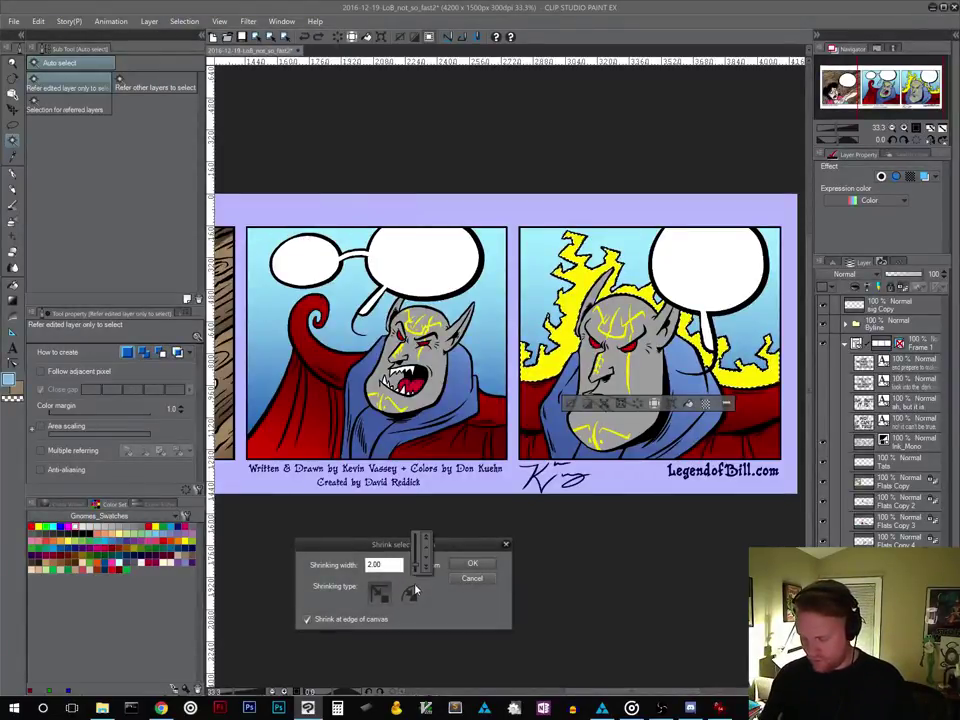
left_click(427, 564)
left_click(427, 562)
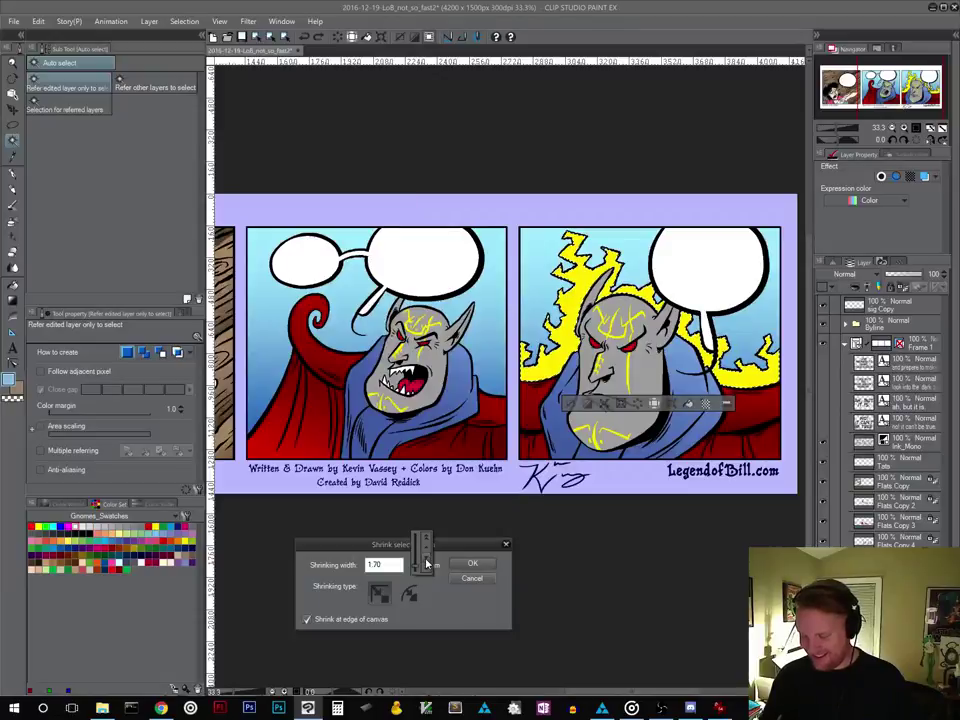
left_click(426, 563)
left_click(426, 563)
left_click(426, 563)
left_click(426, 563)
left_click(426, 563)
left_click(427, 565)
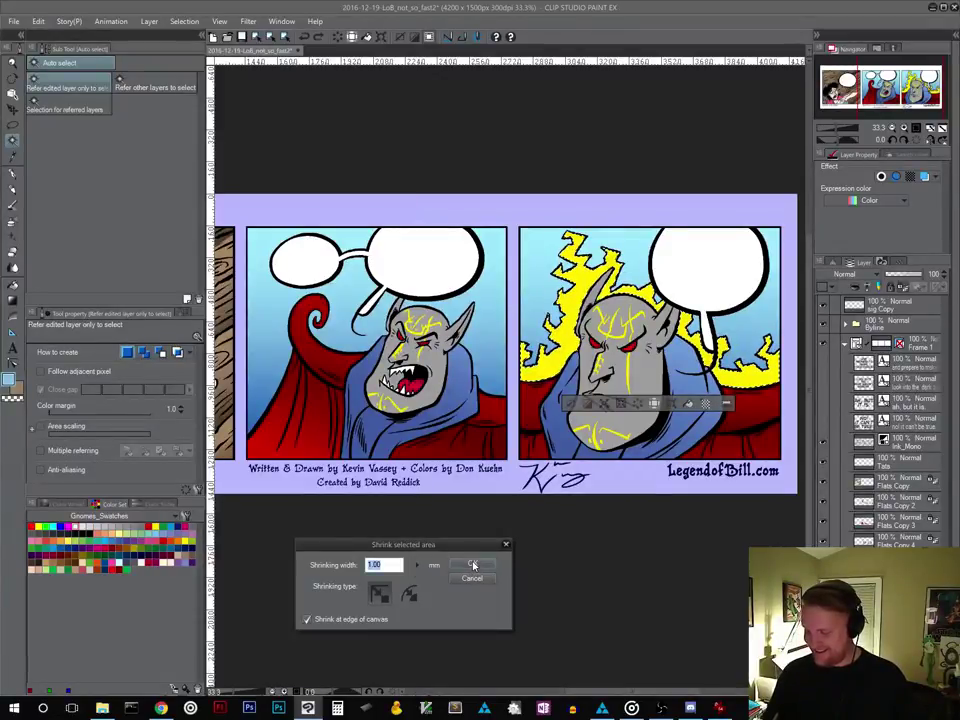
left_click(472, 565)
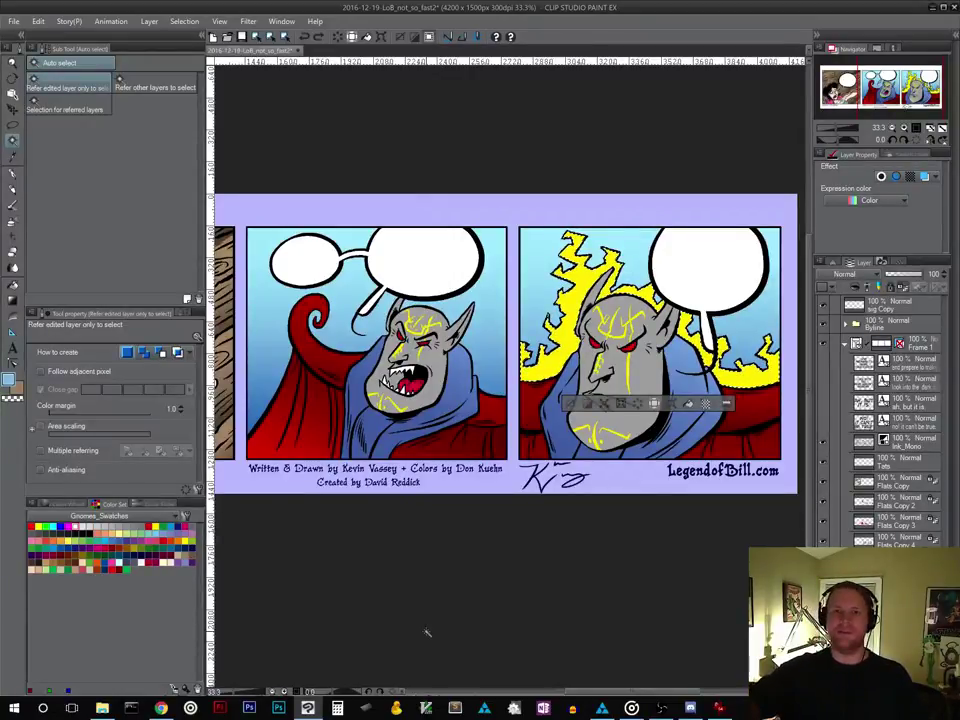
Shrink the flame selection by 0.70 mm, fill the inner area with white and deselect
left_click(184, 21)
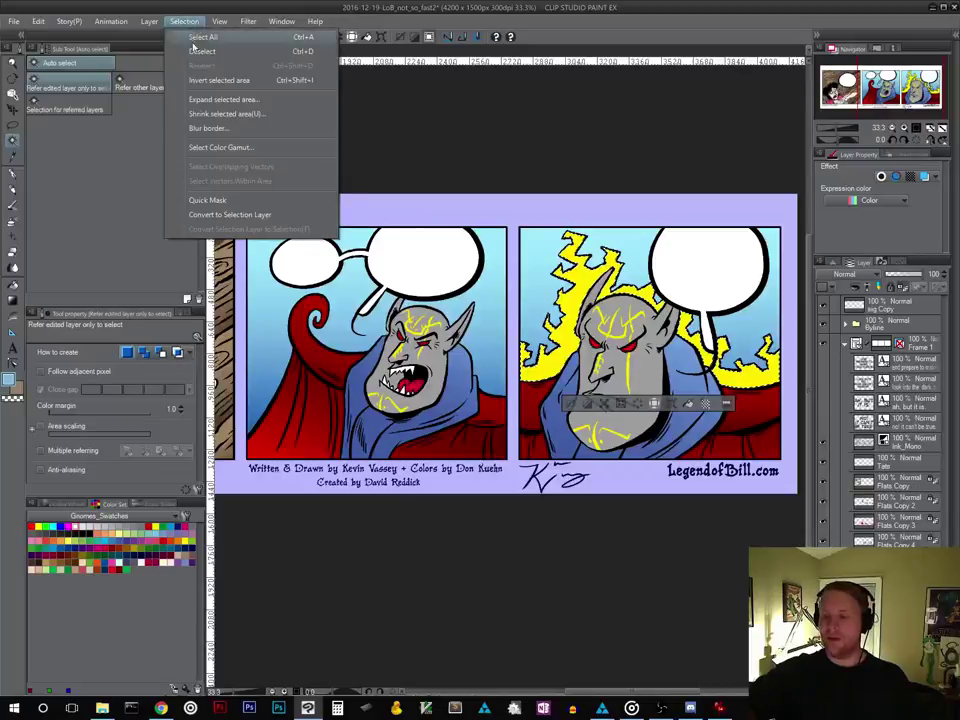
left_click(205, 116)
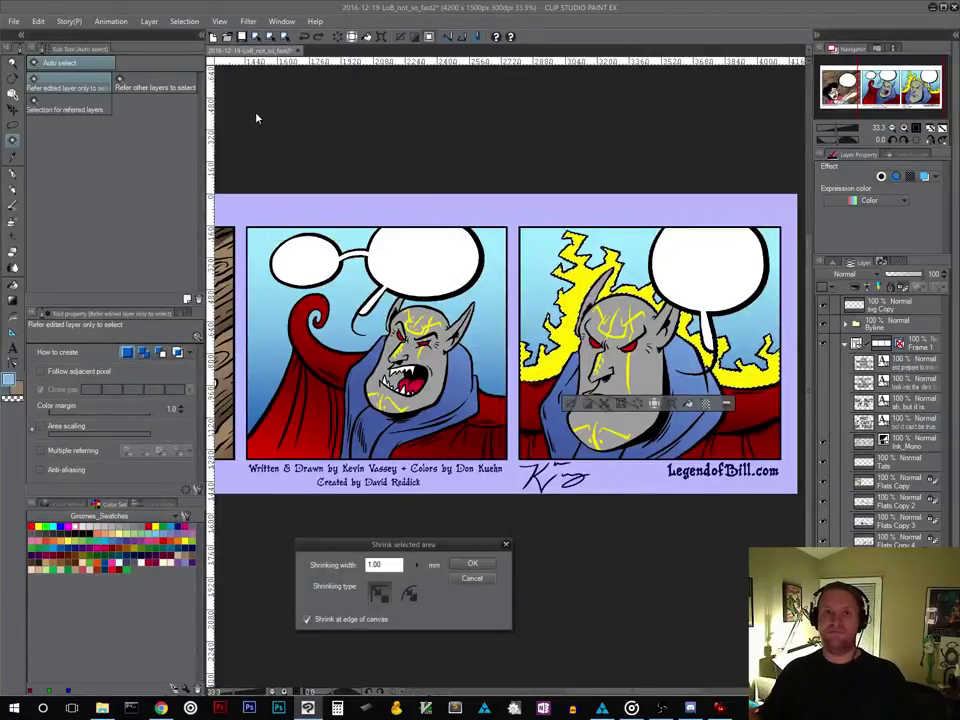
left_click(417, 565)
left_click(427, 558)
left_click(427, 558)
left_click(427, 558)
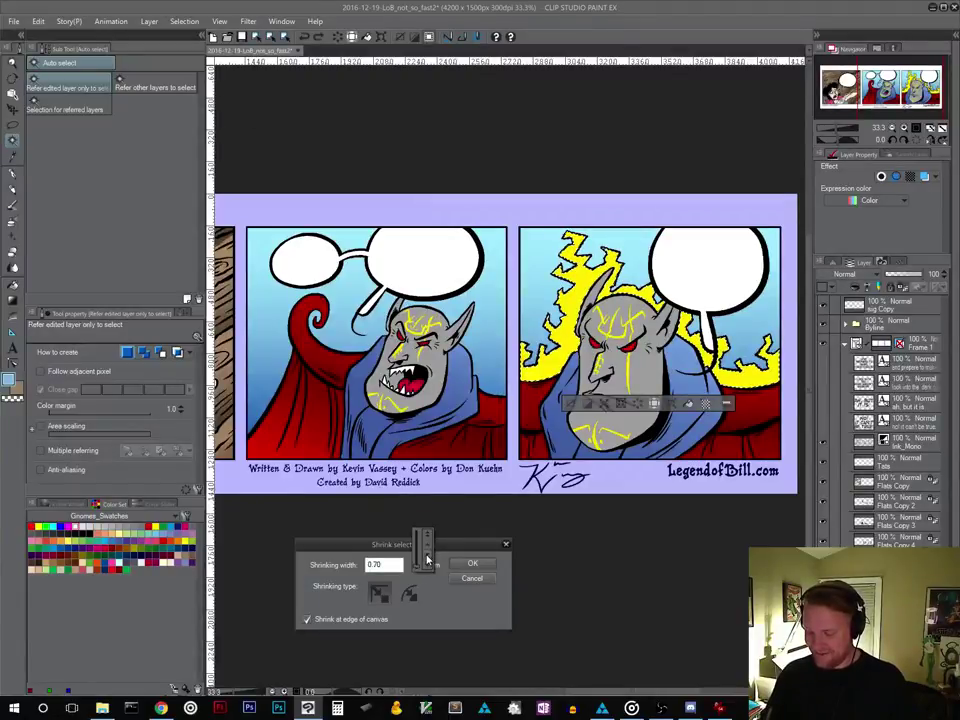
left_click(470, 565)
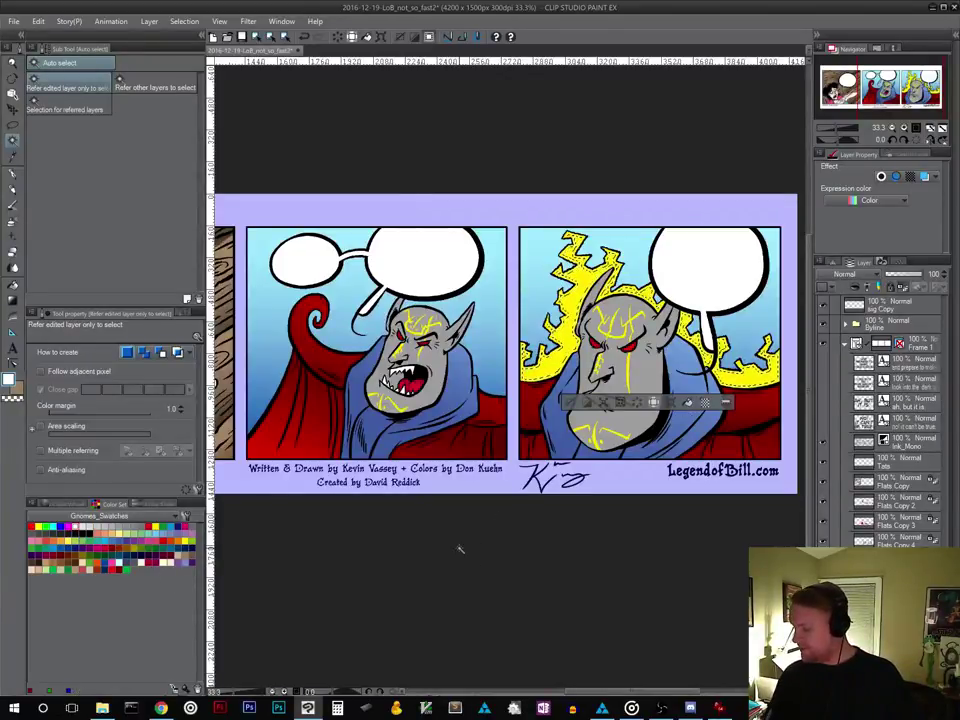
key("Delete")
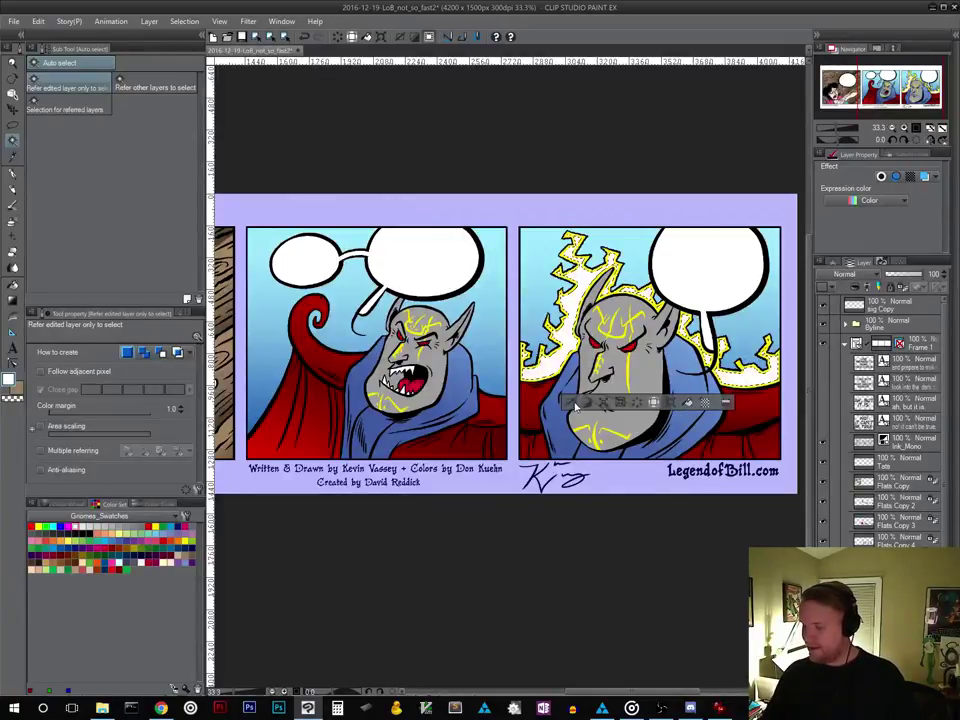
key("ctrl+d")
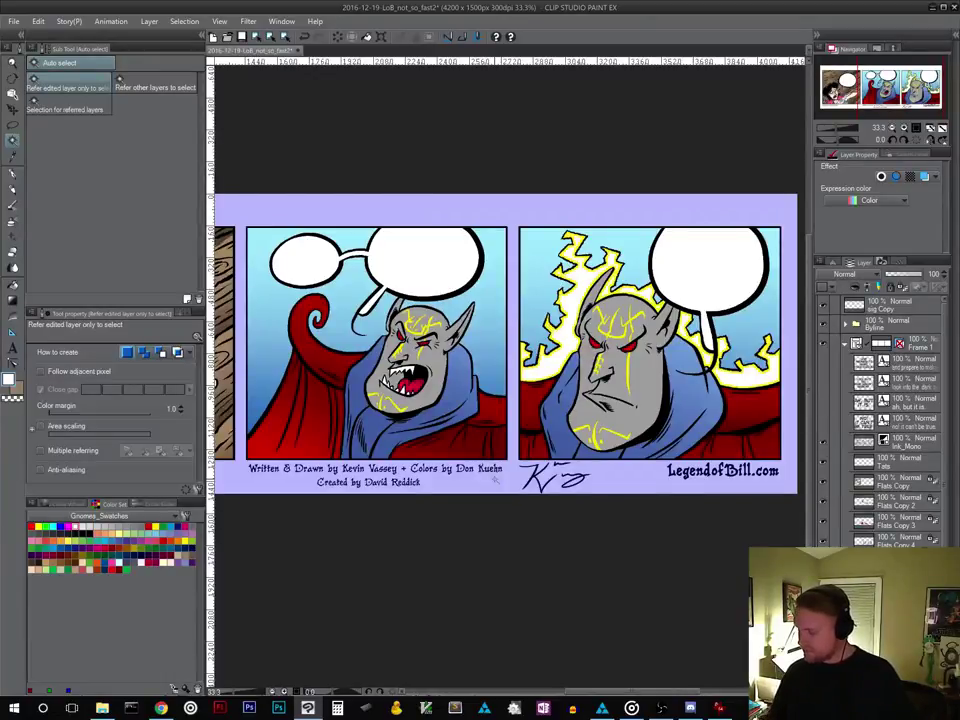
Restore a selection around the flames in the third panel and set its expansion width to 1.00 mm
key("ctrl+z")
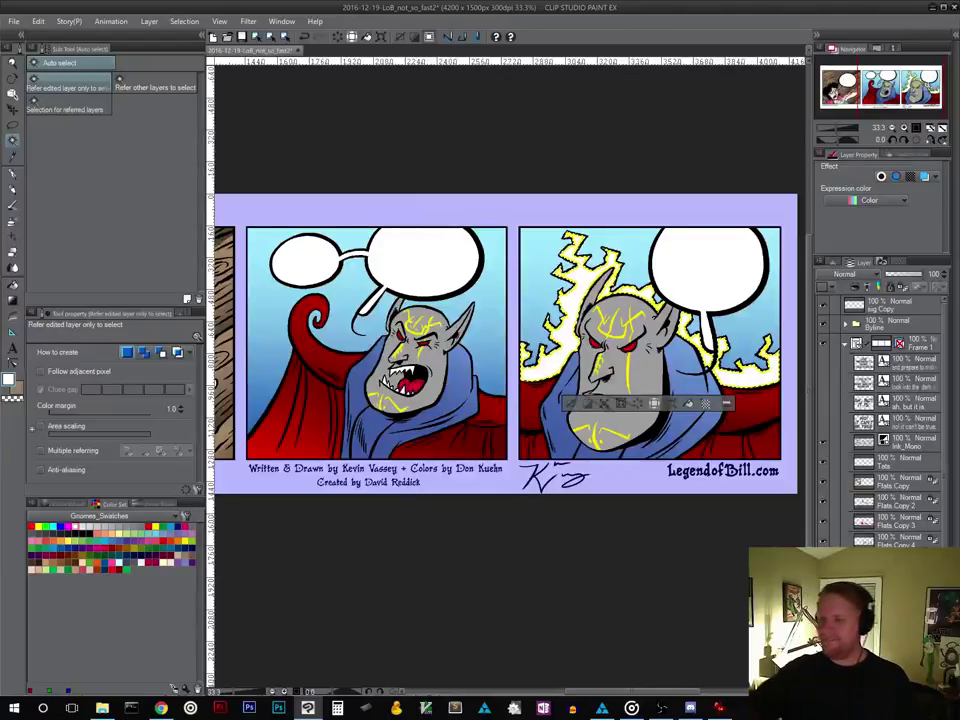
left_click(184, 21)
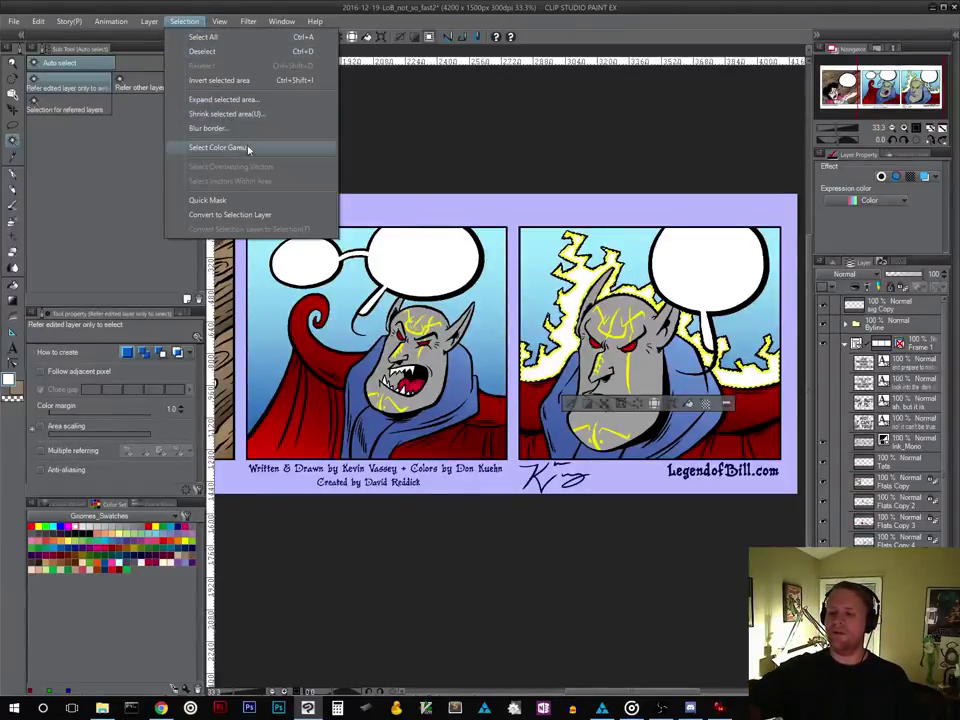
left_click(240, 100)
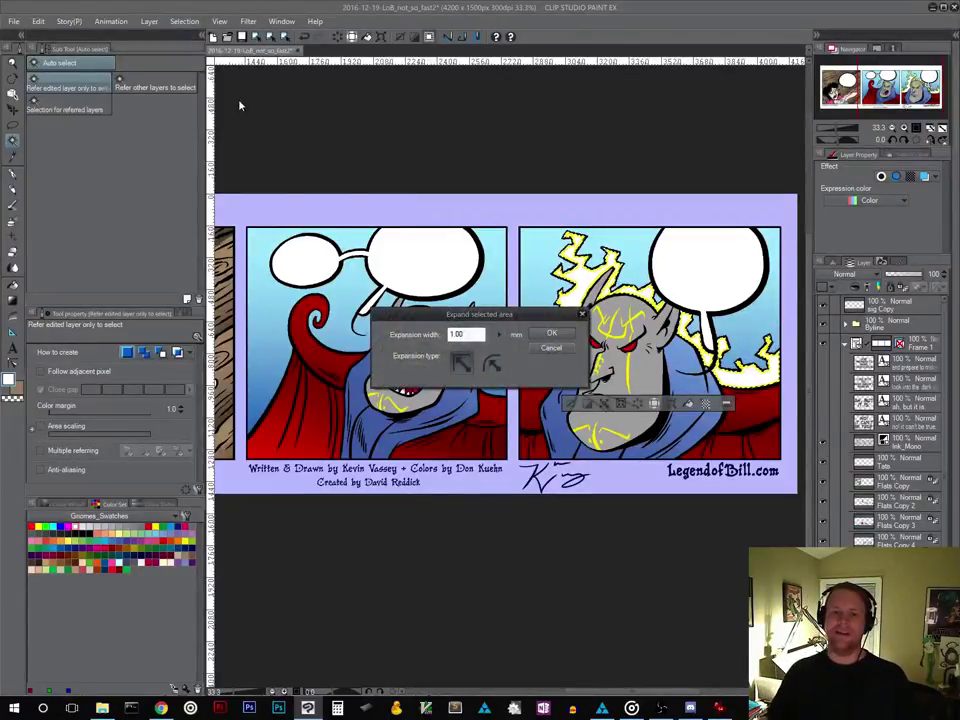
left_click(500, 334)
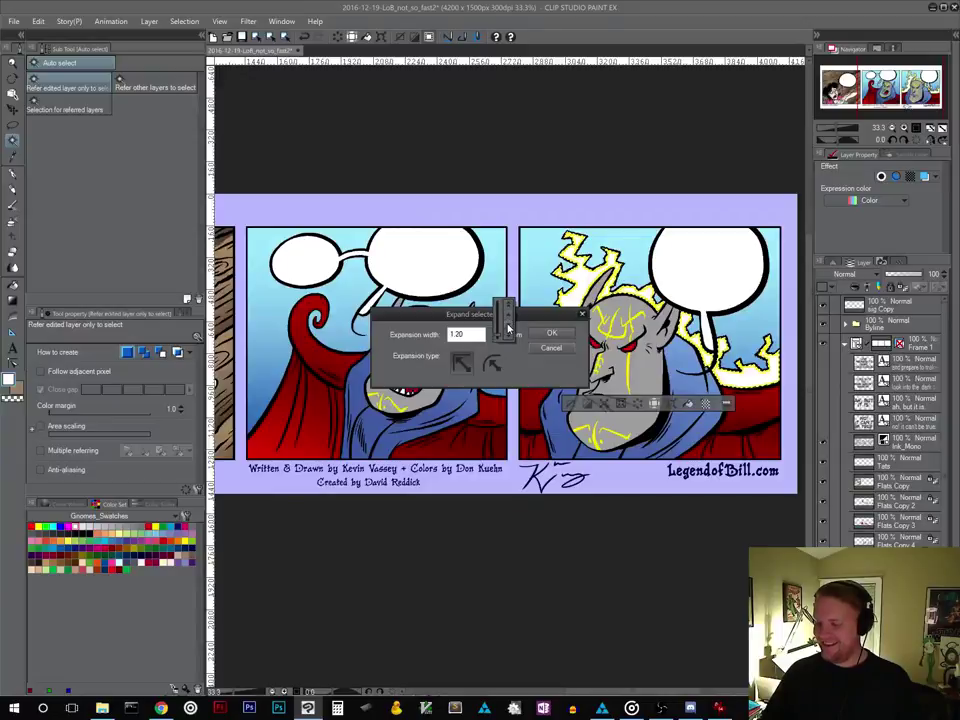
left_click_drag(509, 327, 508, 330)
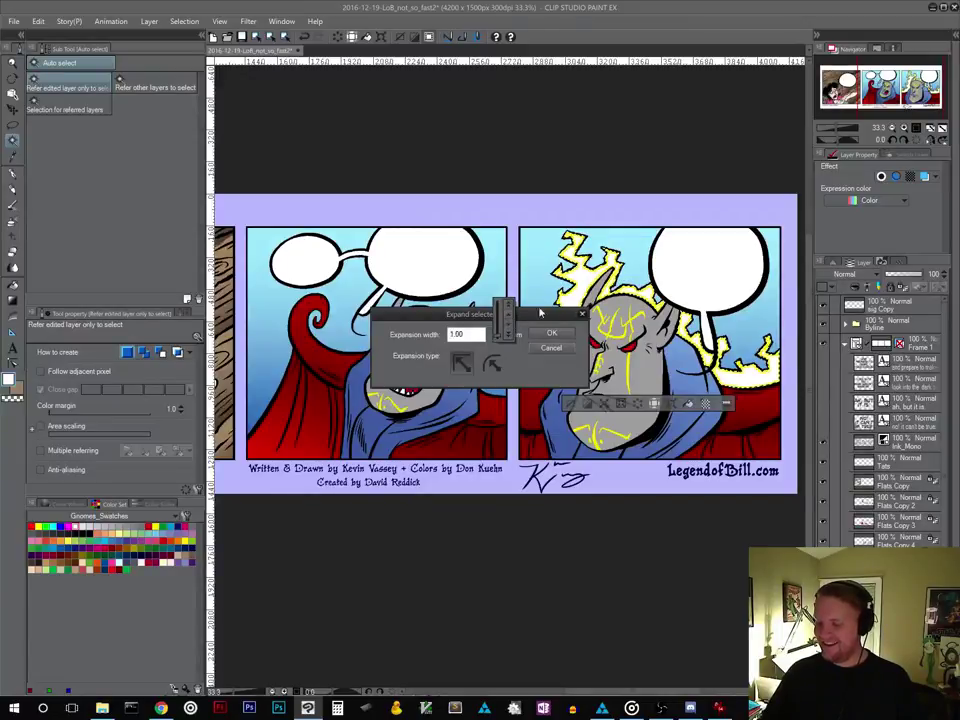
Expand the flame selection in the last comic panel by 1 mm, and try blurring the selection border by 2 mm
left_click(559, 338)
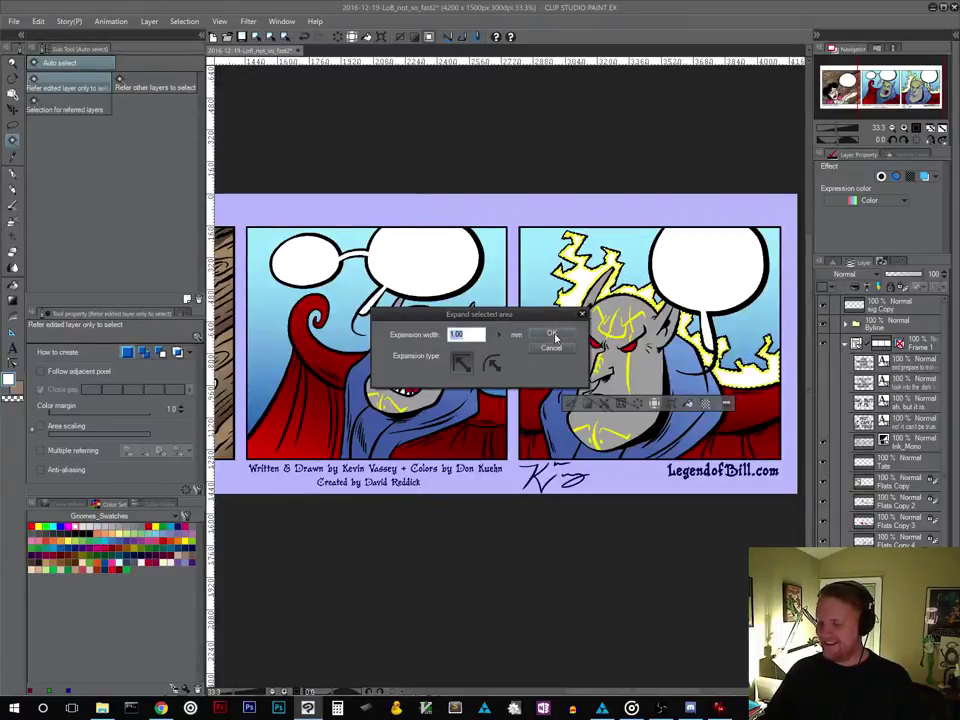
left_click(553, 335)
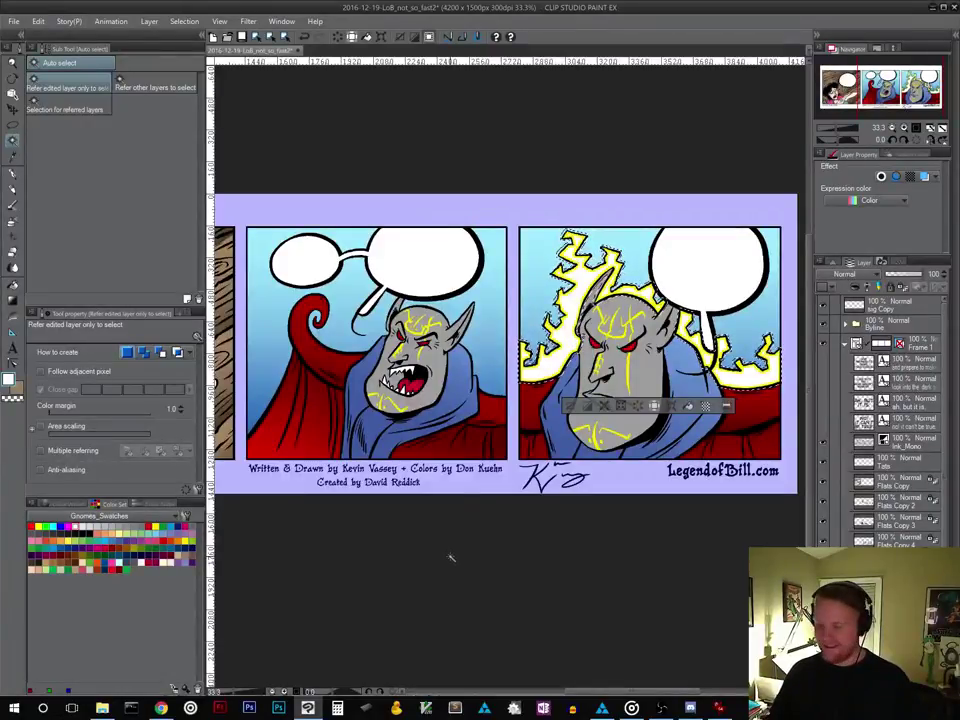
left_click(186, 22)
left_click(212, 127)
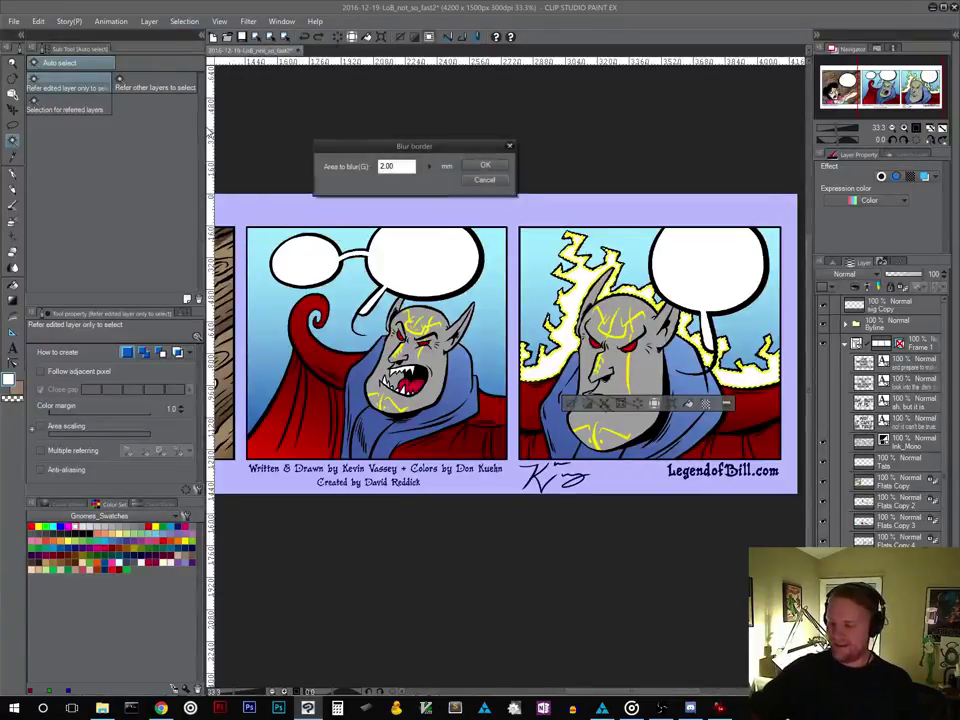
left_click(485, 165)
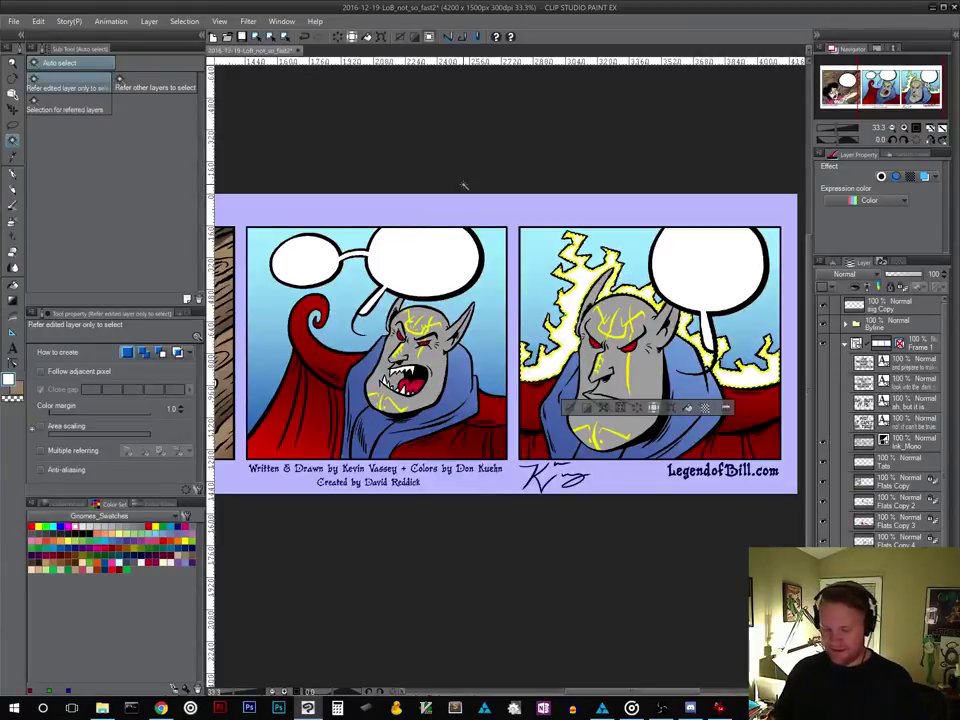
Try filling the blurred flame selection with bright yellow from the Gnomes_Swatches color set
left_click(155, 526)
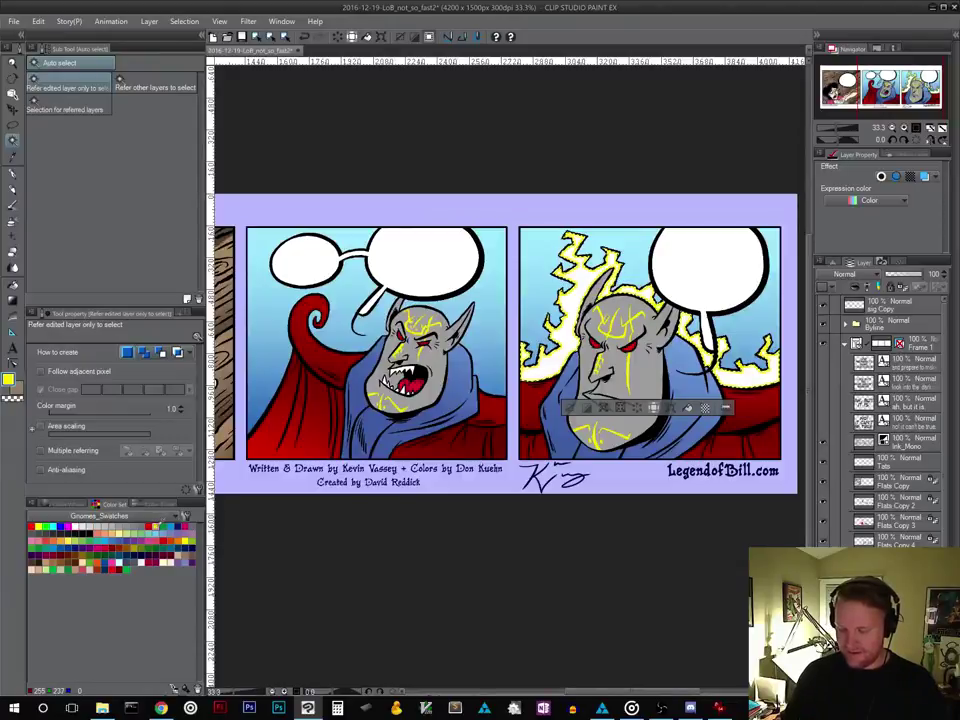
left_click(687, 409)
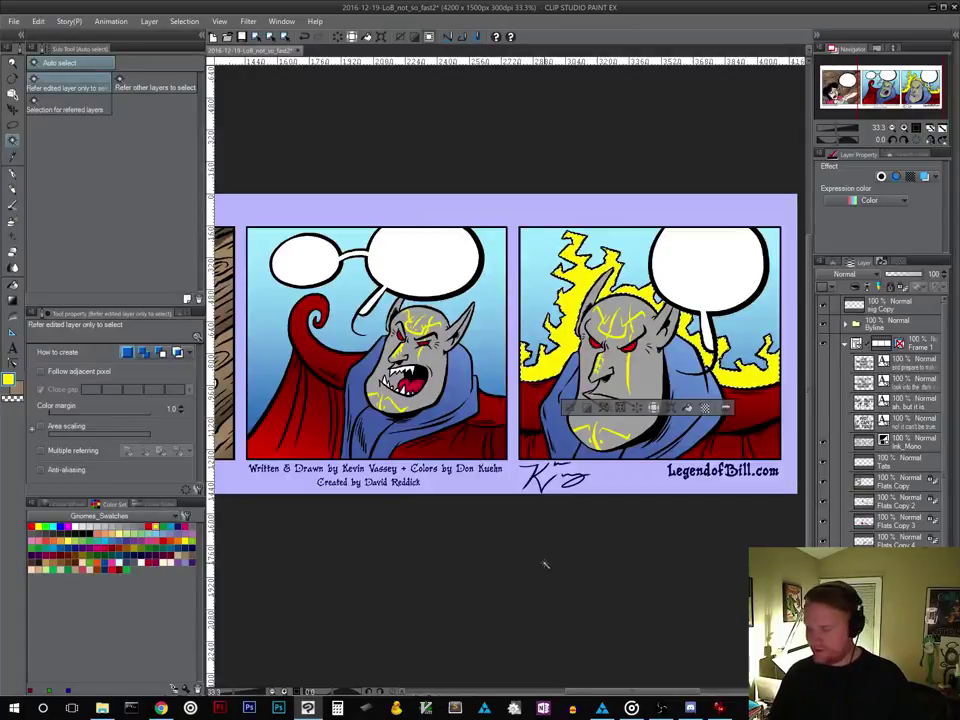
key("ctrl+z")
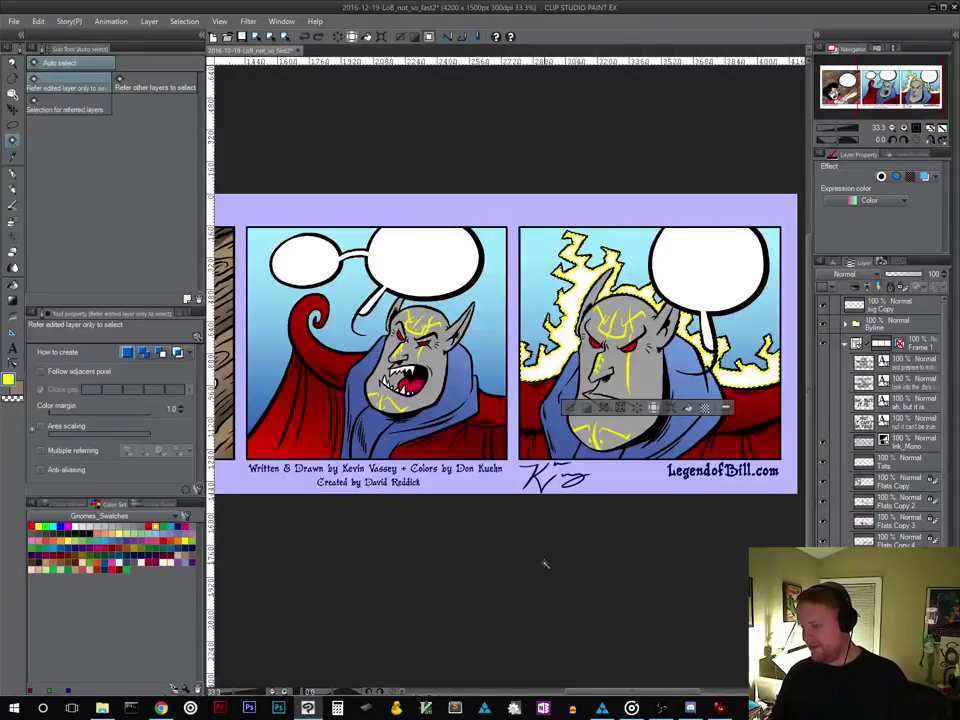
Undo the border blur and step through the history to the plain selection around the flames
key("ctrl+z")
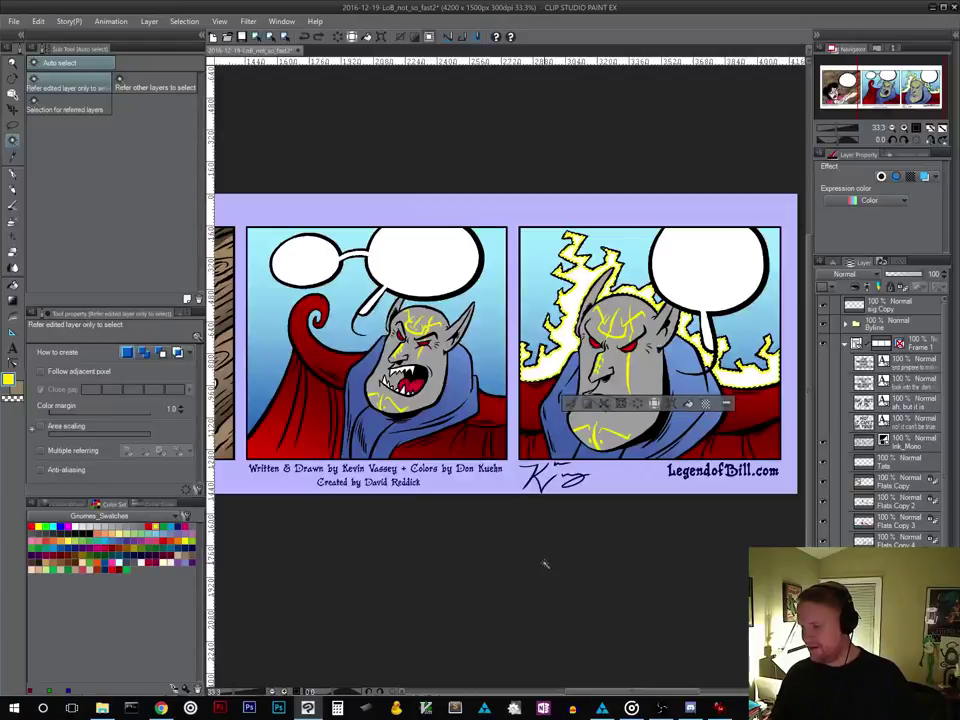
key("ctrl+z")
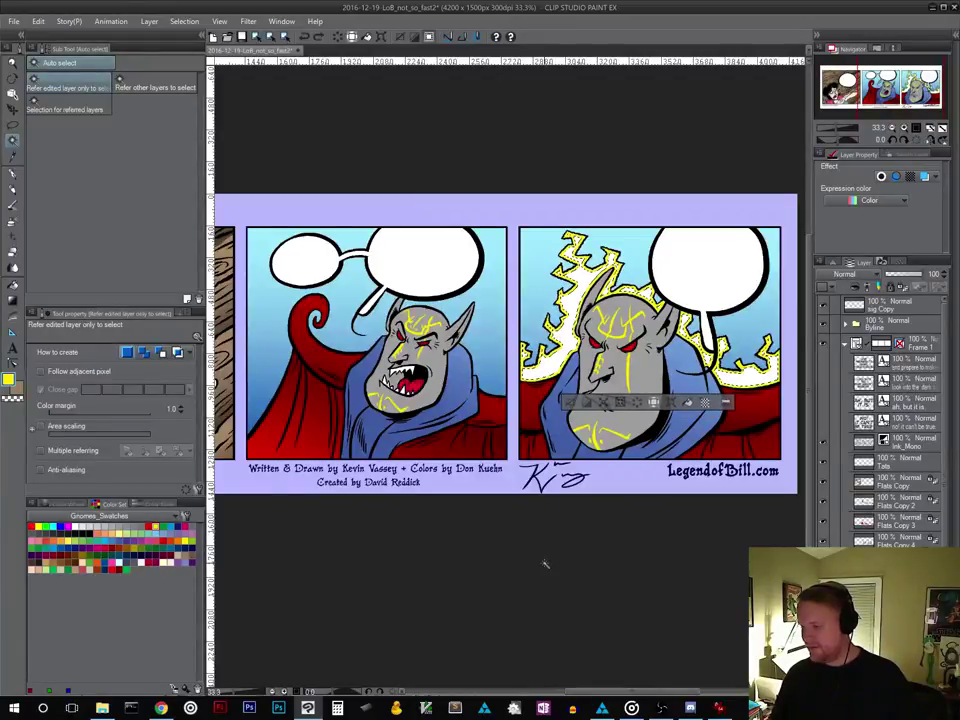
key("ctrl+z")
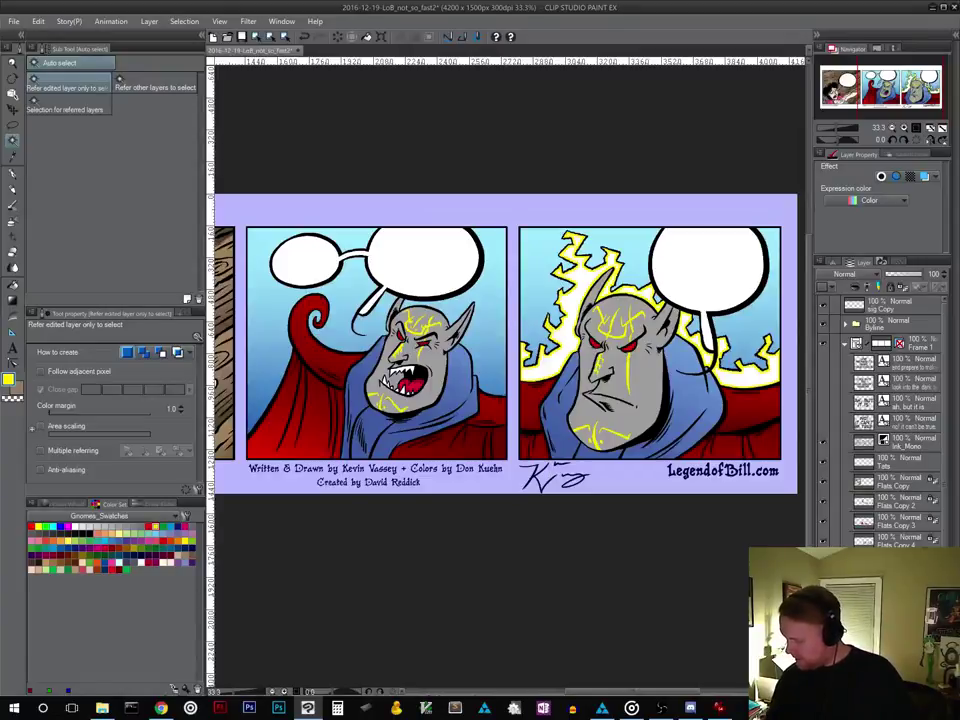
key("ctrl+y")
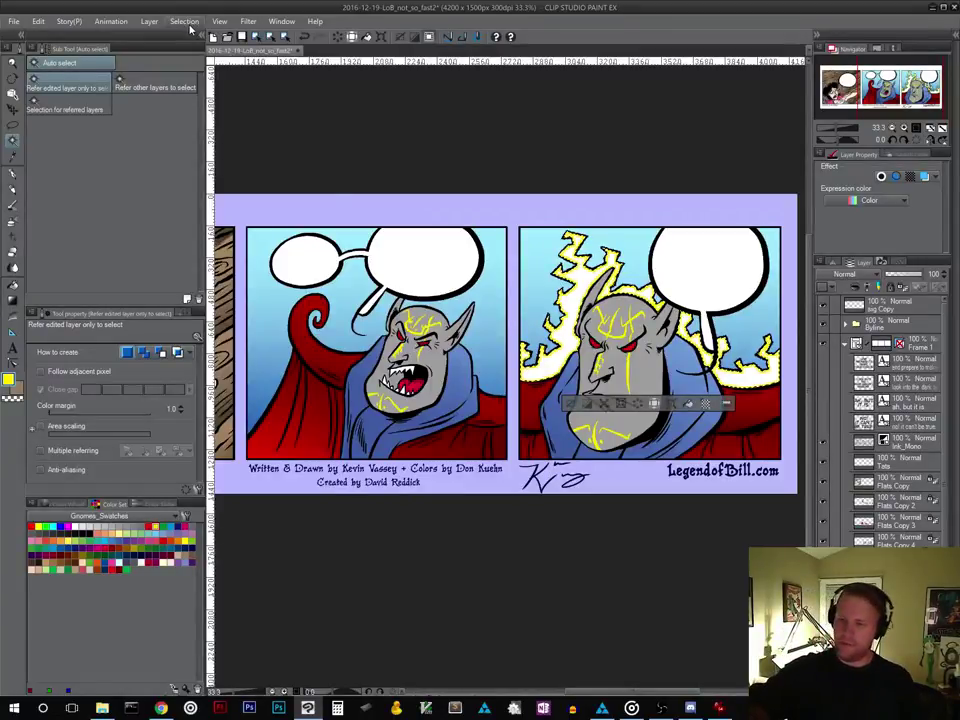
left_click(185, 24)
left_click(213, 99)
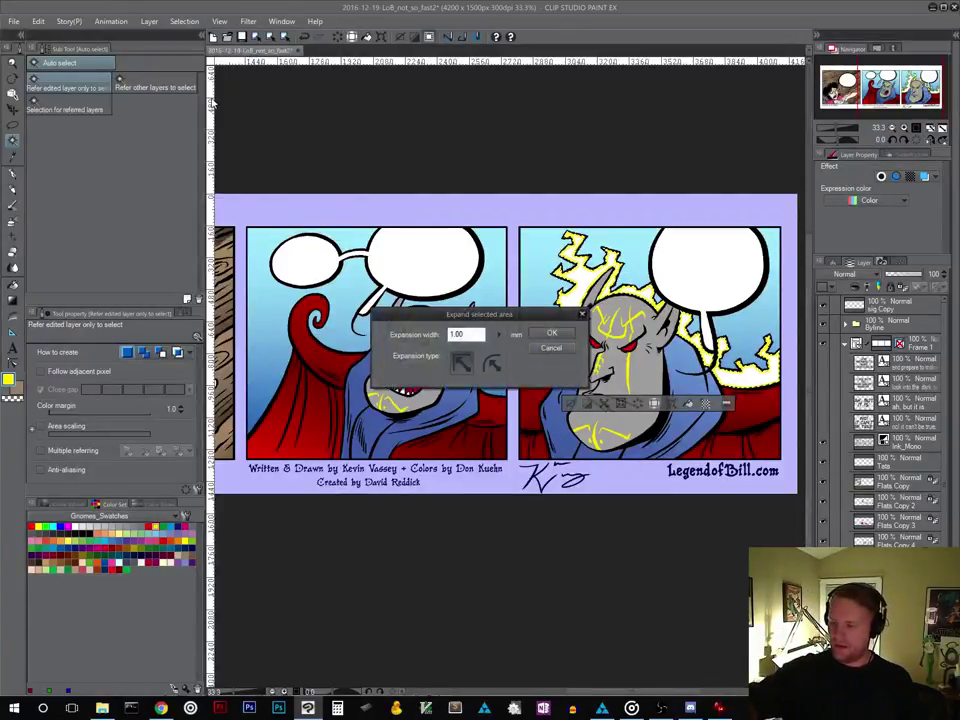
left_click_drag(499, 316, 429, 507)
left_click(421, 538)
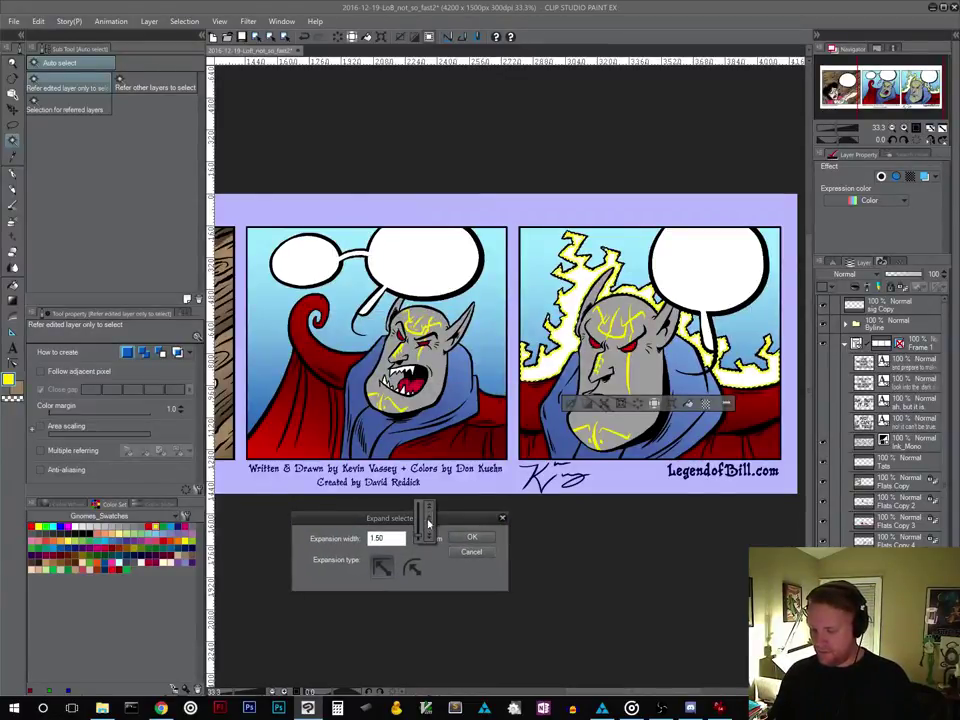
left_click(467, 555)
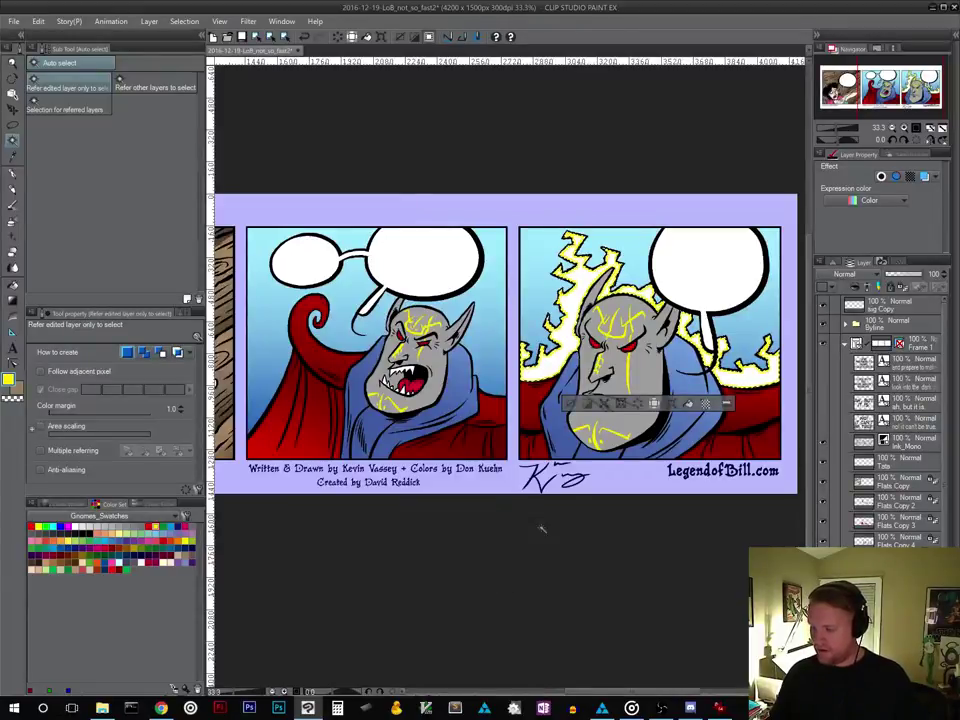
Clear the selection, and step back through the history to the unfilled flames with their selection active
key("ctrl+d")
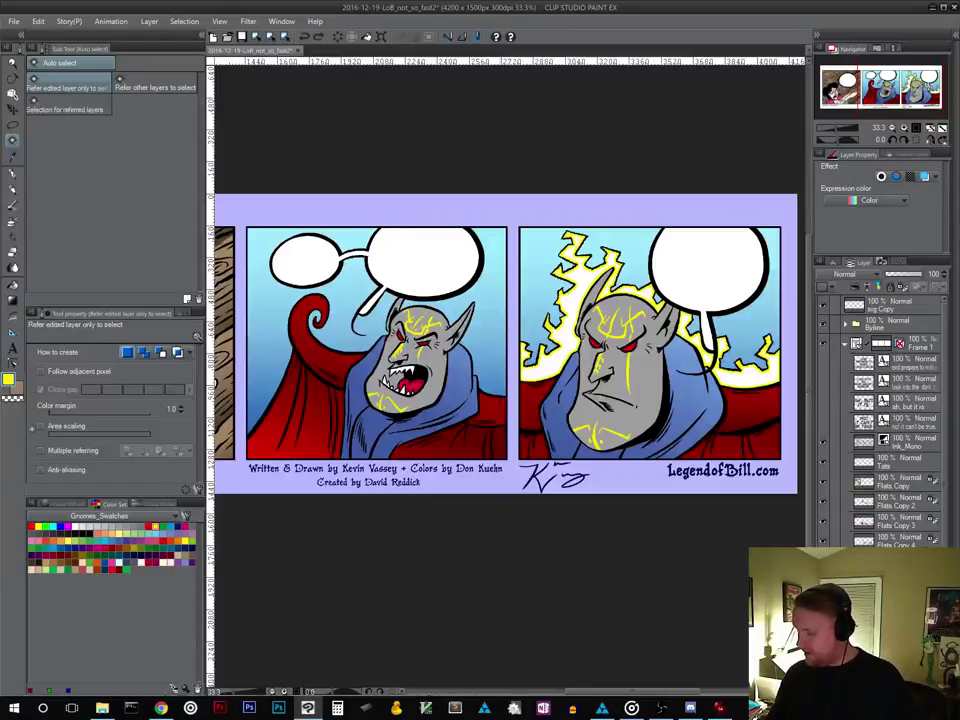
key("ctrl+z")
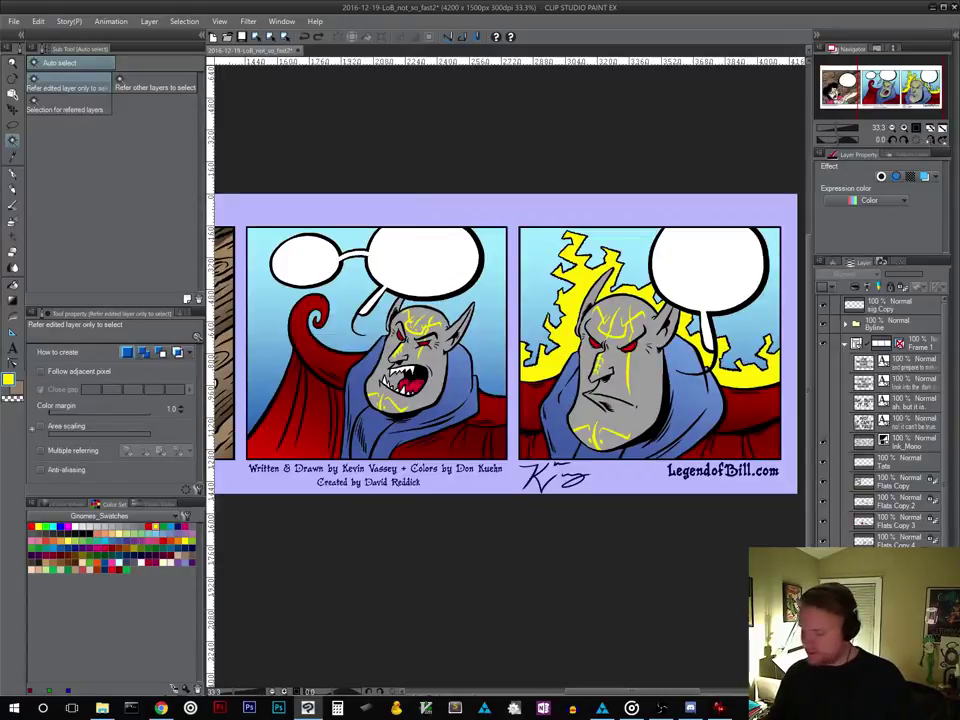
key("ctrl+z")
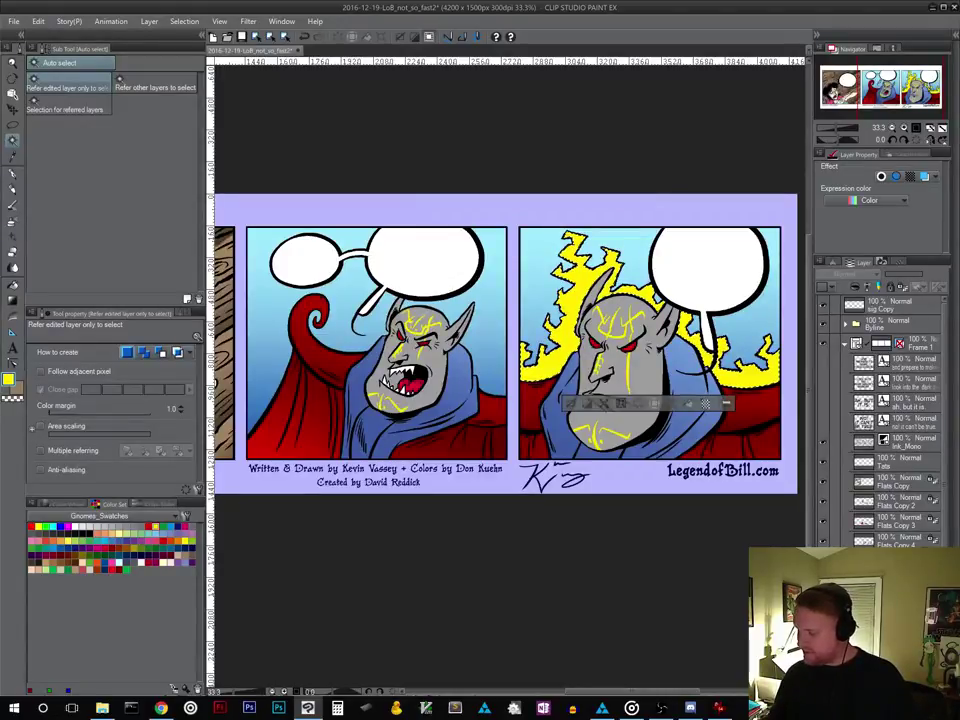
key("ctrl+z")
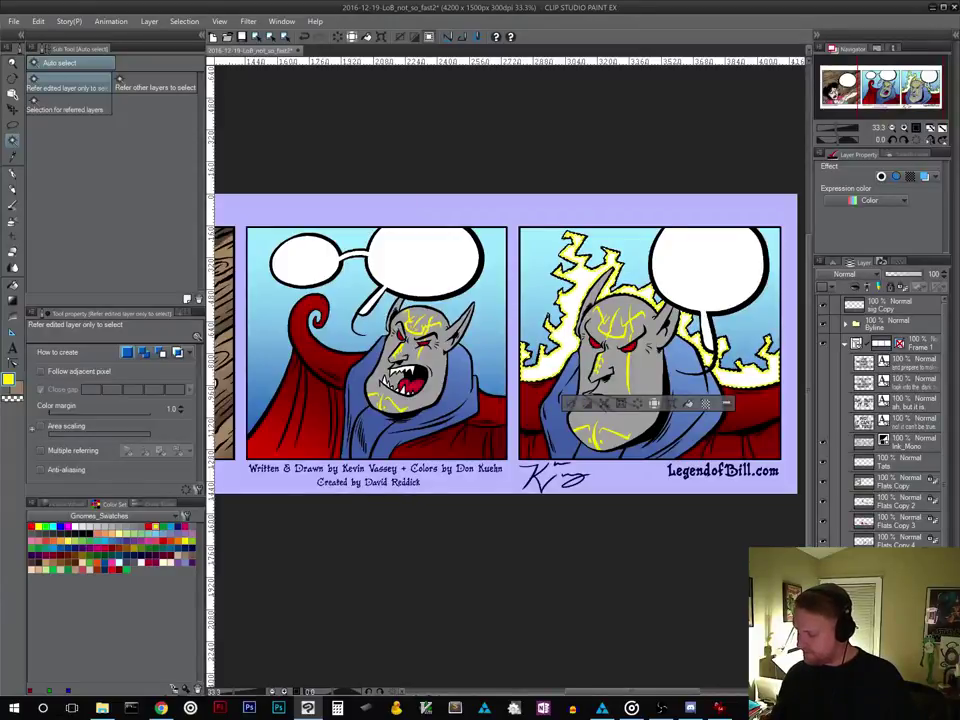
Expand the selection around the flames by 3 mm
left_click(184, 21)
left_click(210, 100)
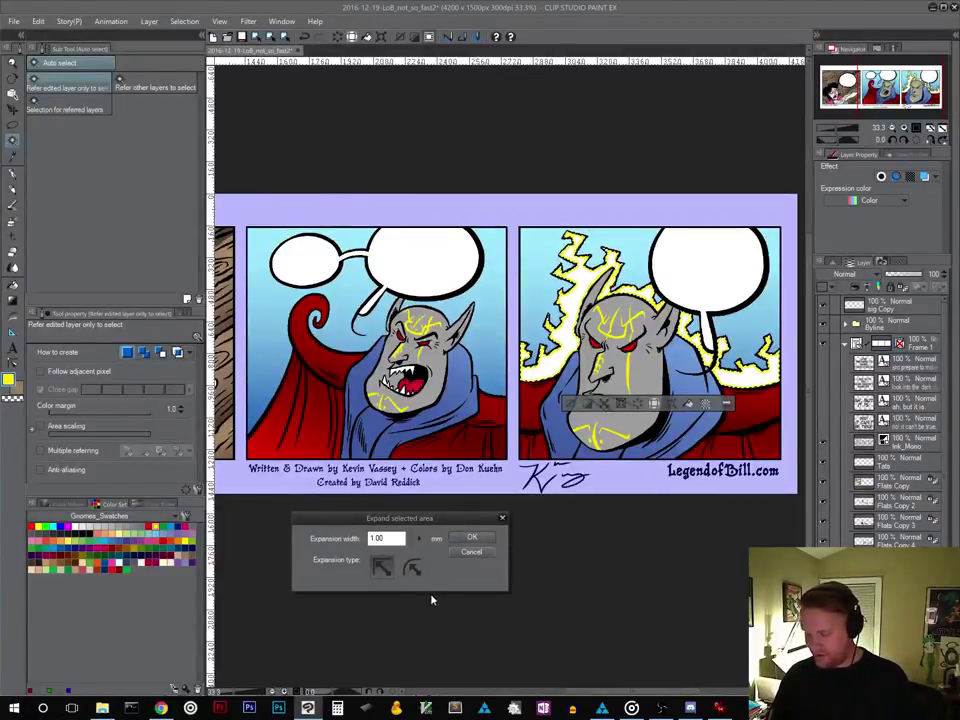
left_click(419, 538)
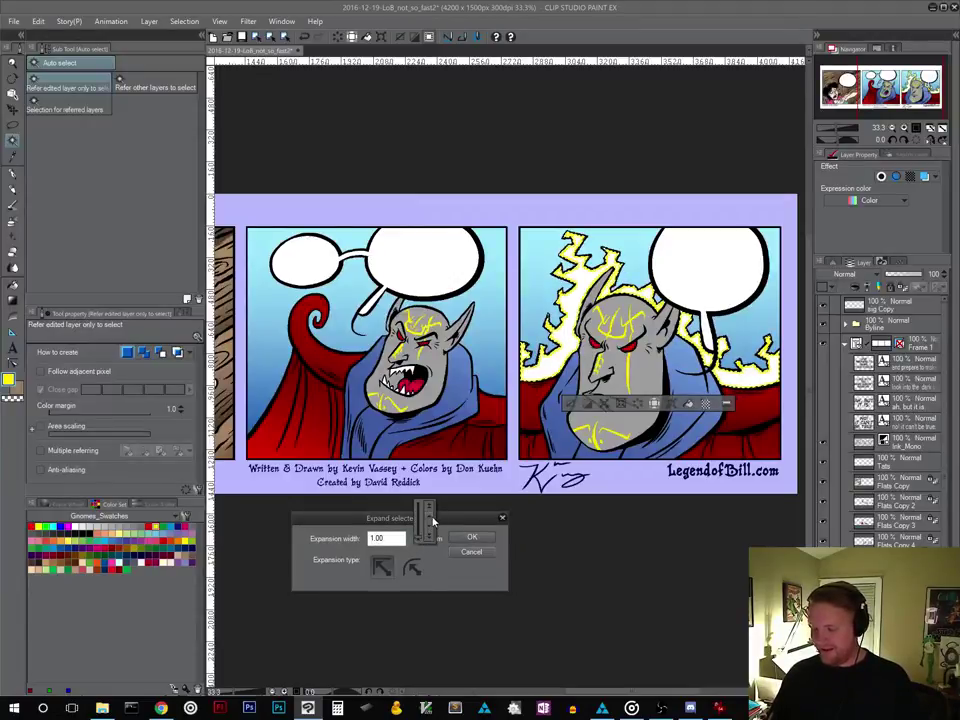
left_click(431, 518)
left_click(430, 518)
left_click(429, 518)
left_click(429, 518)
left_click(429, 518)
left_click(429, 518)
left_click(429, 518)
left_click(429, 518)
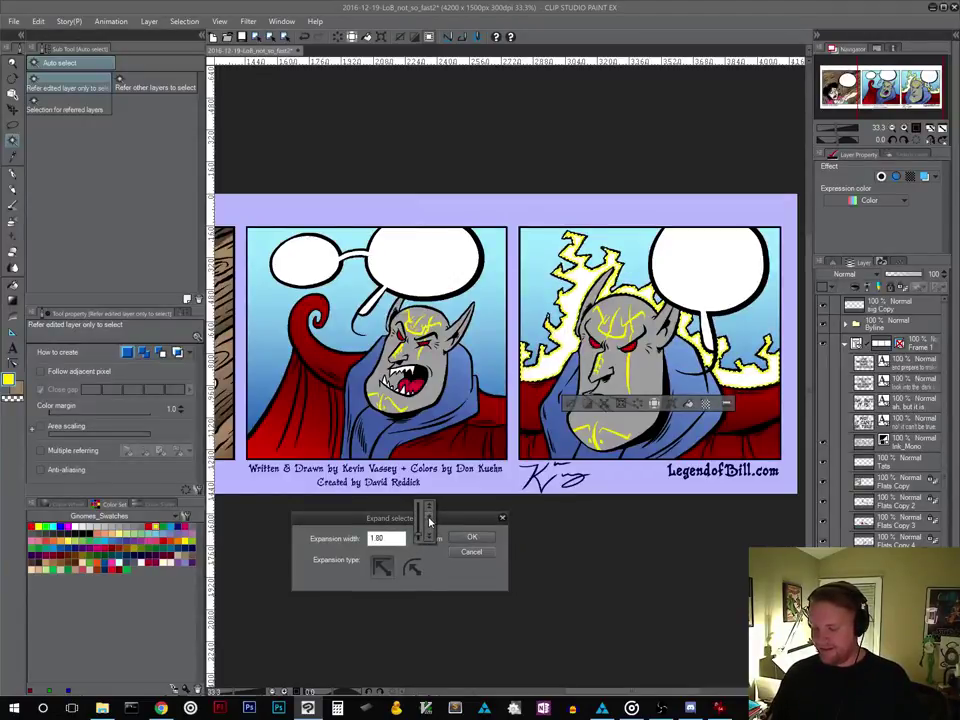
left_click_drag(430, 520, 428, 518)
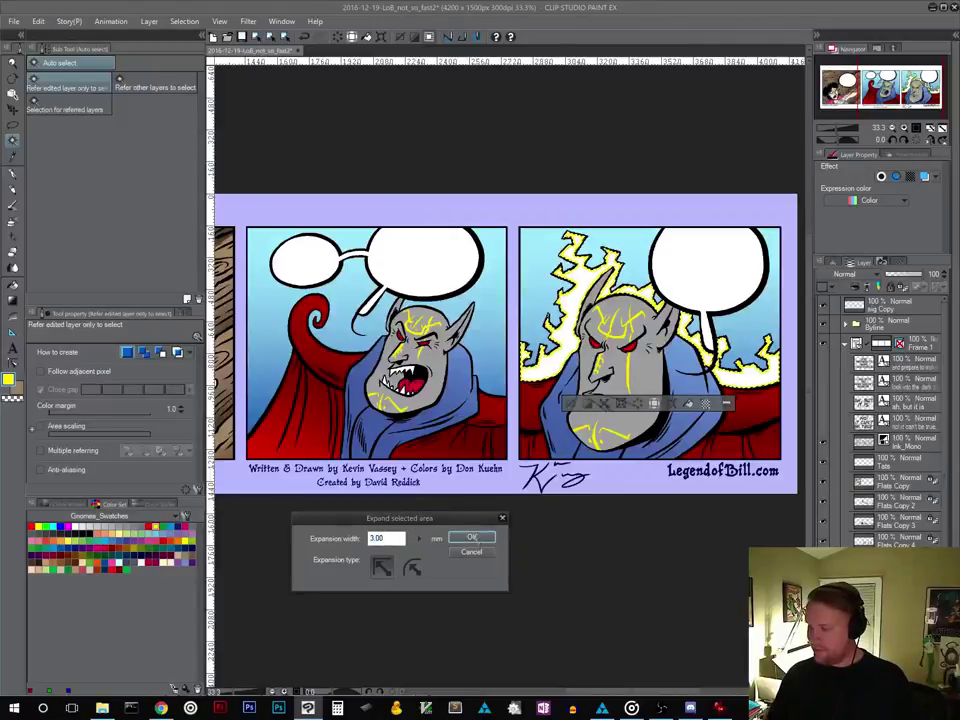
left_click(472, 539)
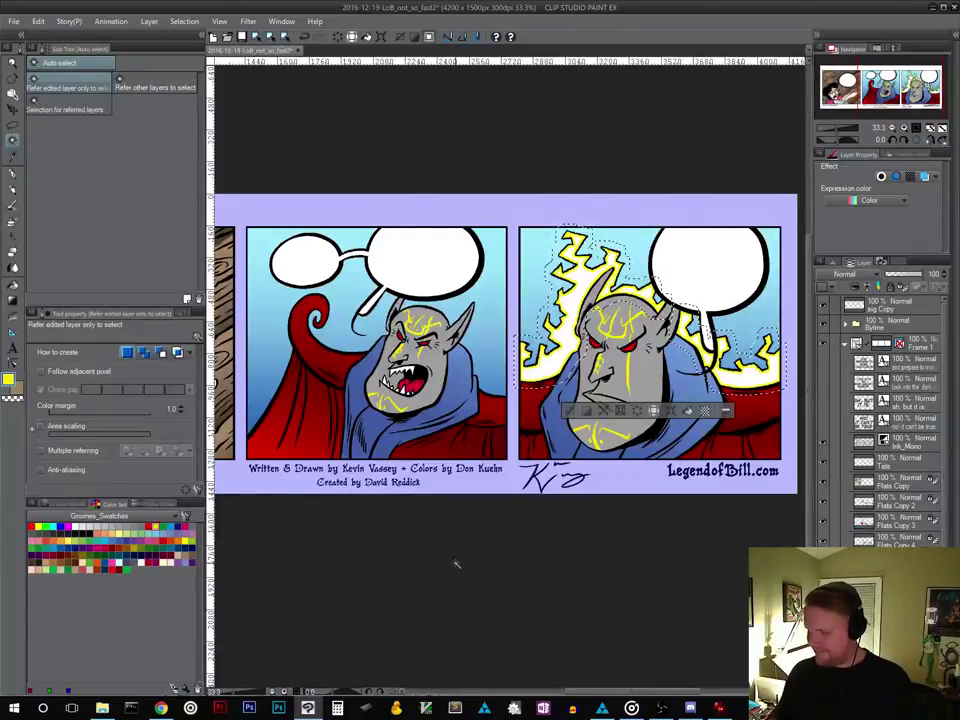
Try filling the expanded flame selection with yellow on the current layer
left_click(687, 410)
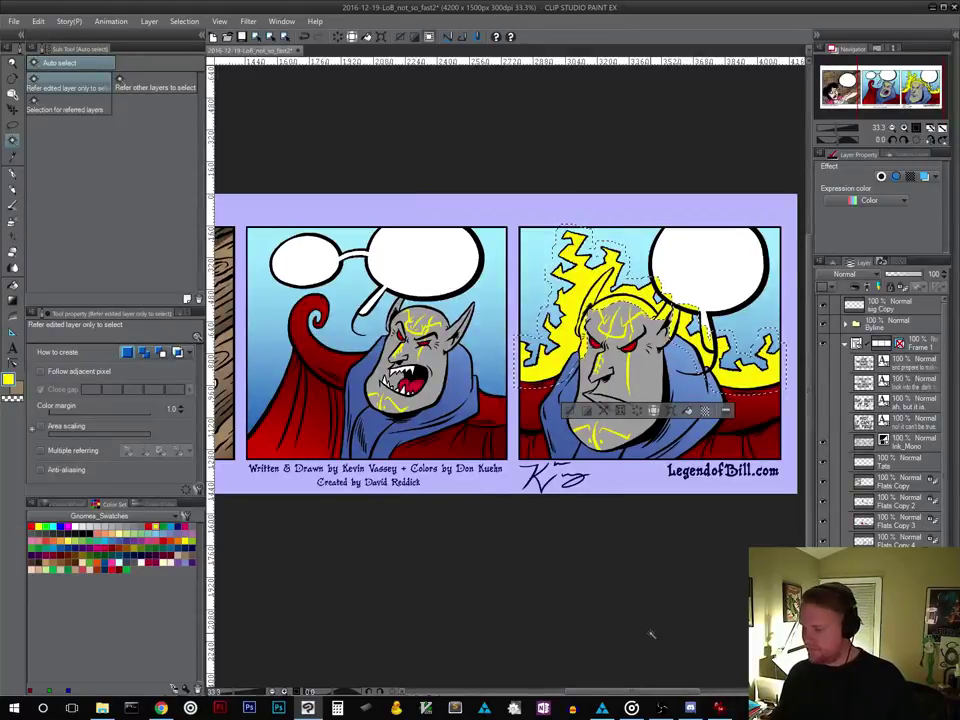
key("ctrl+z")
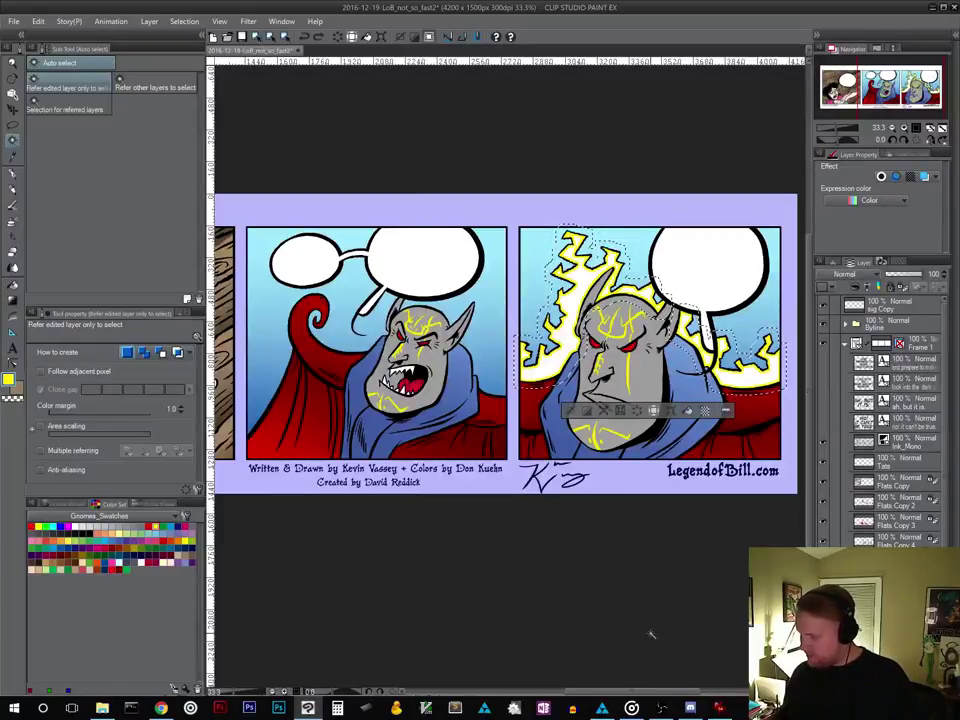
Try filling the expanded selection with yellow on the layer beneath the flames, and delete that glow layer
key("alt+[")
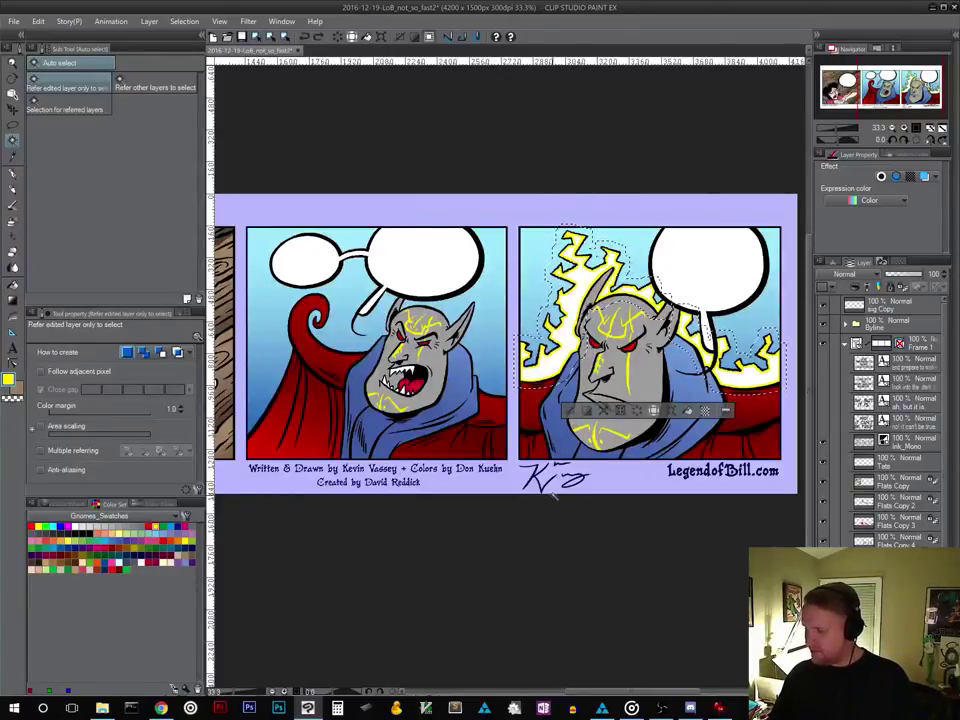
left_click(689, 413)
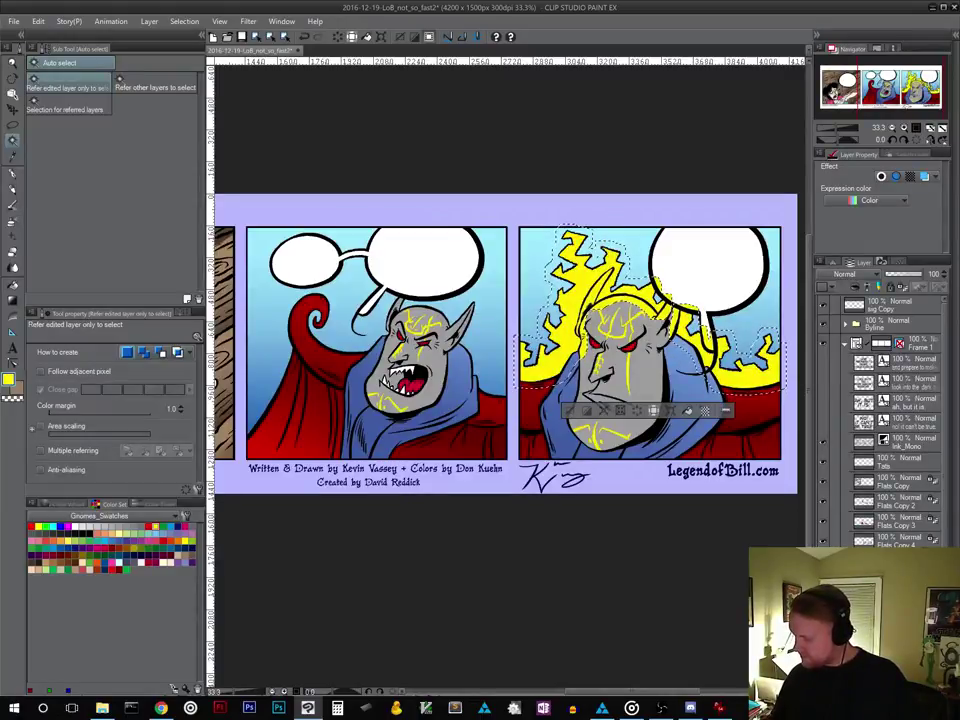
left_click(688, 410)
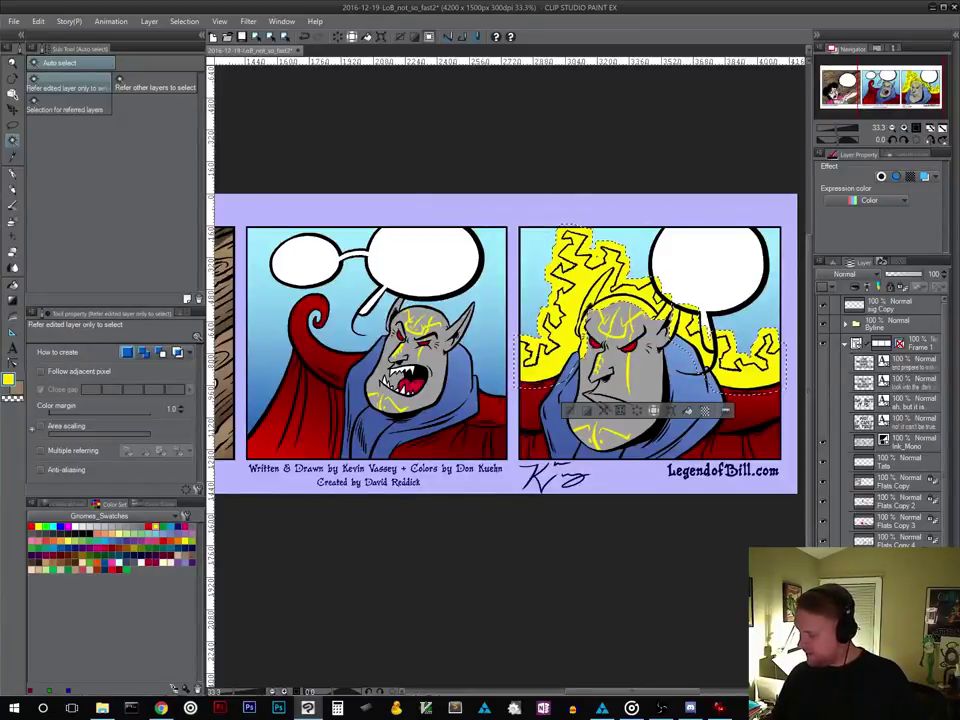
key("Delete")
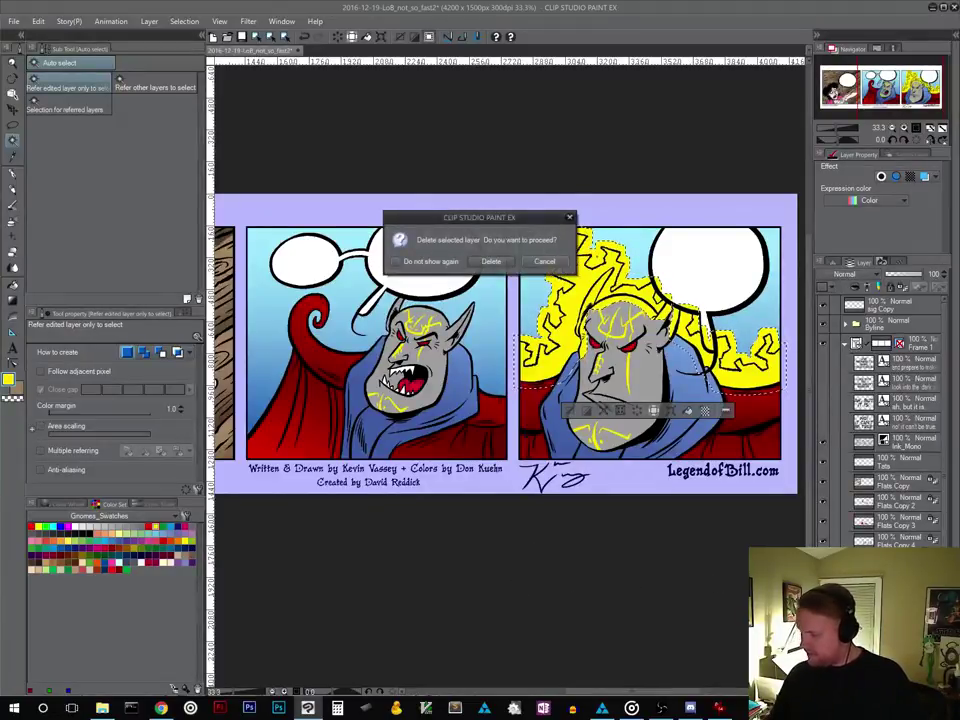
key("Return")
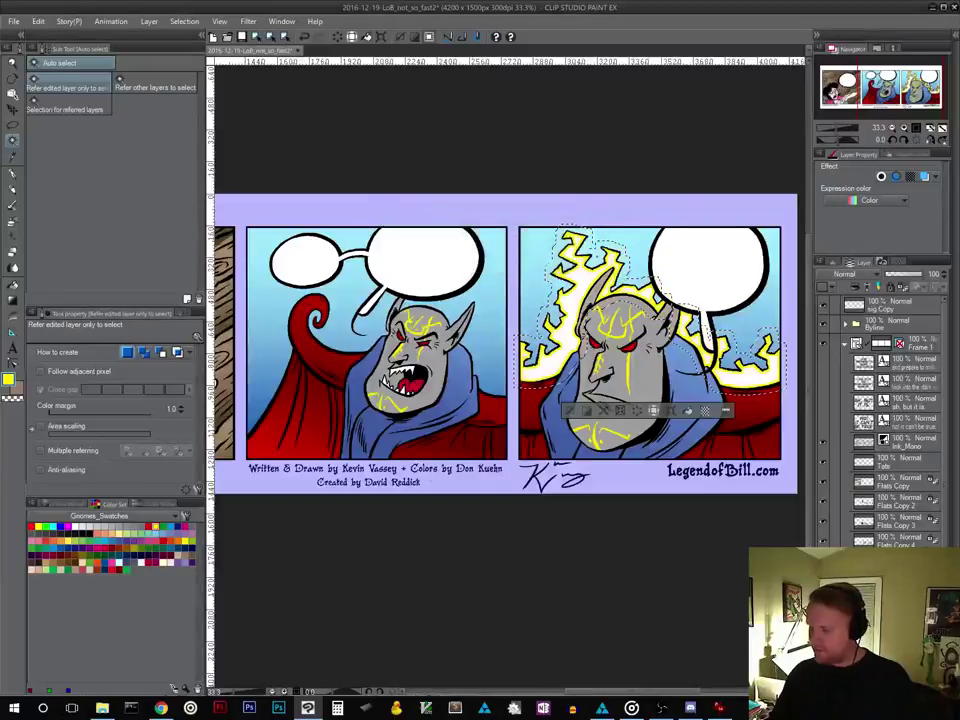
Clear the selection around the flames and lower the flame layer's opacity to 80%
left_click(572, 413)
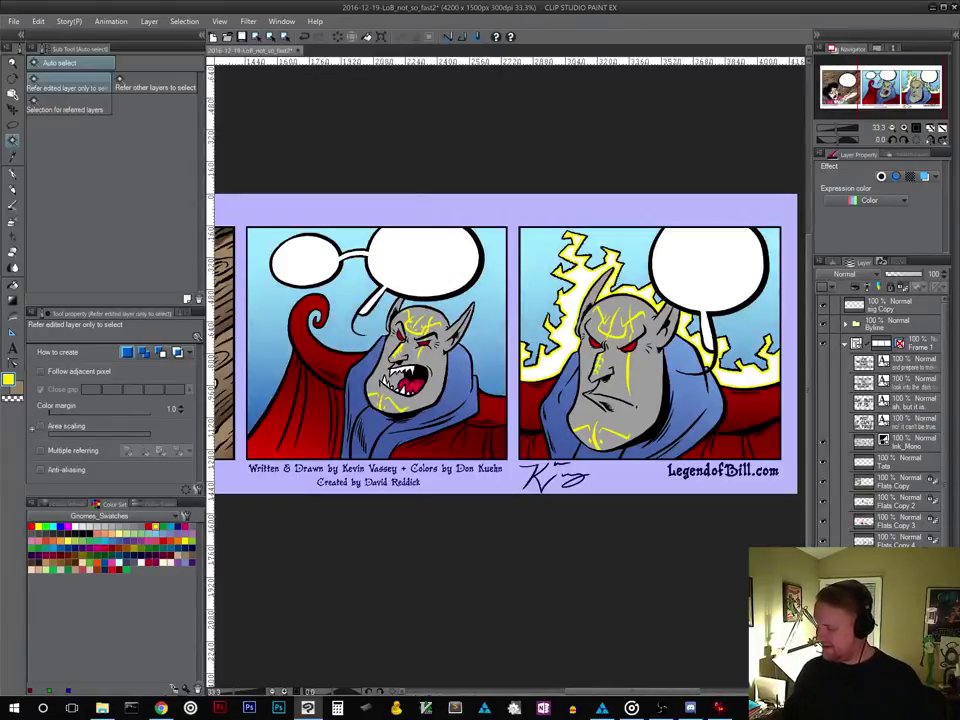
key("ctrl+z")
key("ctrl+z")
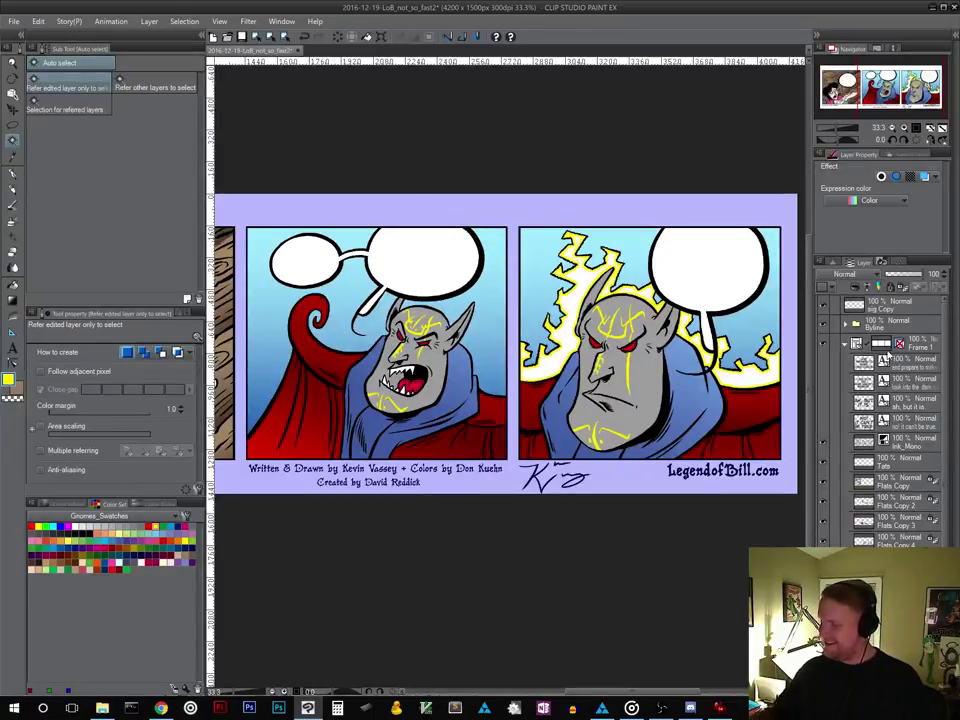
mouse_move(916, 275)
left_mouse_down()
mouse_move(906, 275)
mouse_move(917, 281)
left_mouse_up()
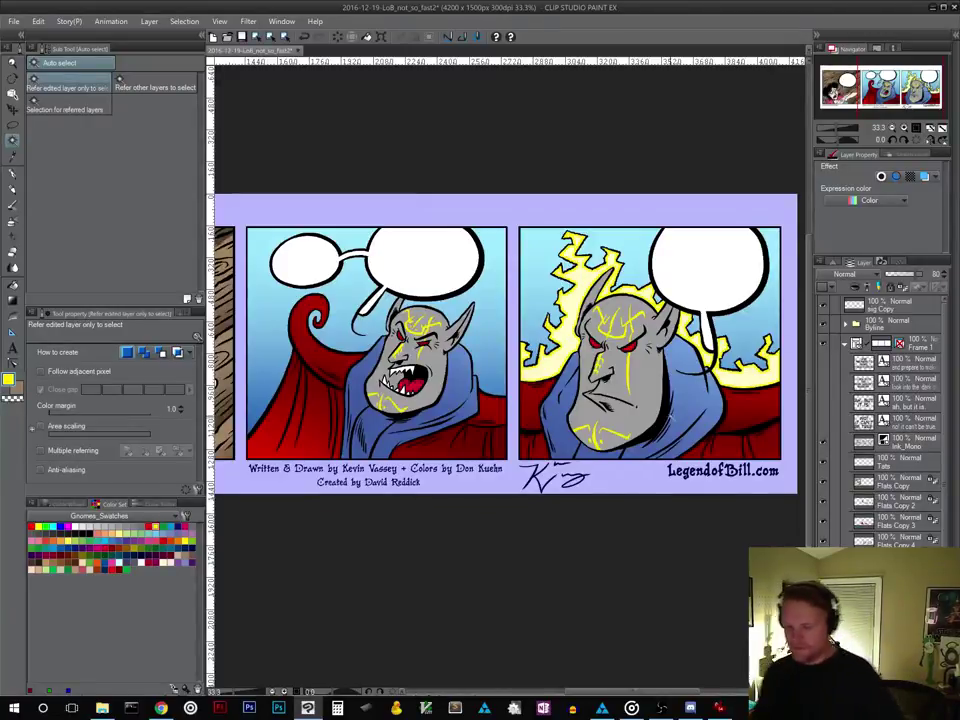
Show the four dialogue text layers in Frame 1 so the speech balloons of the whole strip are lettered
left_click(500, 536, "ctrl+alt")
left_click(496, 562, "ctrl+alt")
left_click_drag(493, 585, 540, 566)
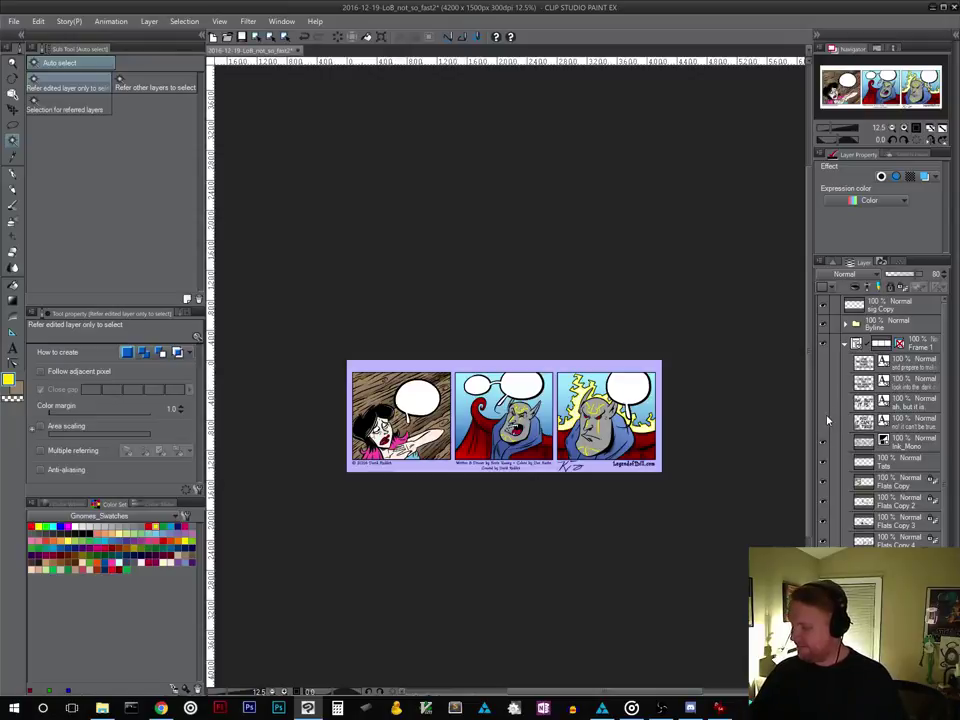
left_click_drag(824, 384, 824, 422)
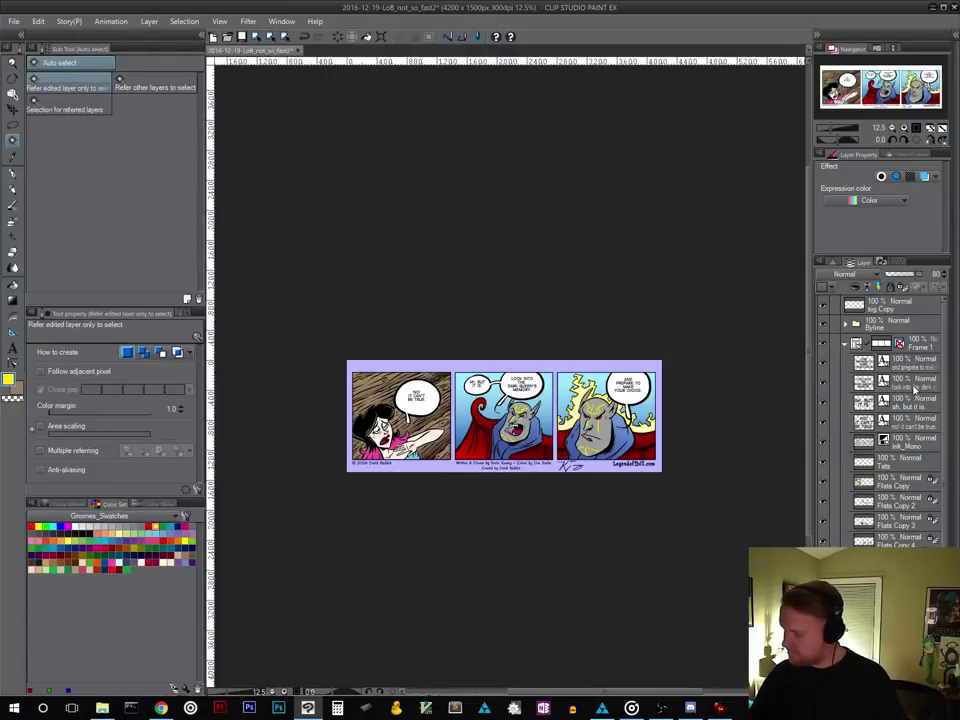
With the Move layer tool, go through the dialogue text layers and nudge the last panel's lettering slightly down in its speech balloon
left_click(902, 402)
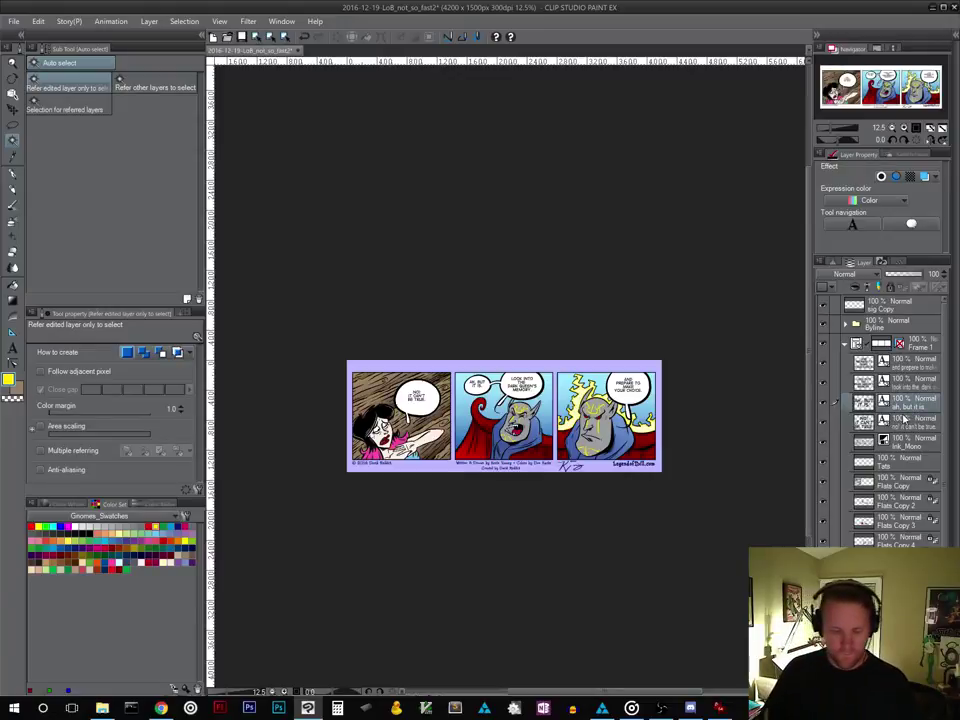
key("k")
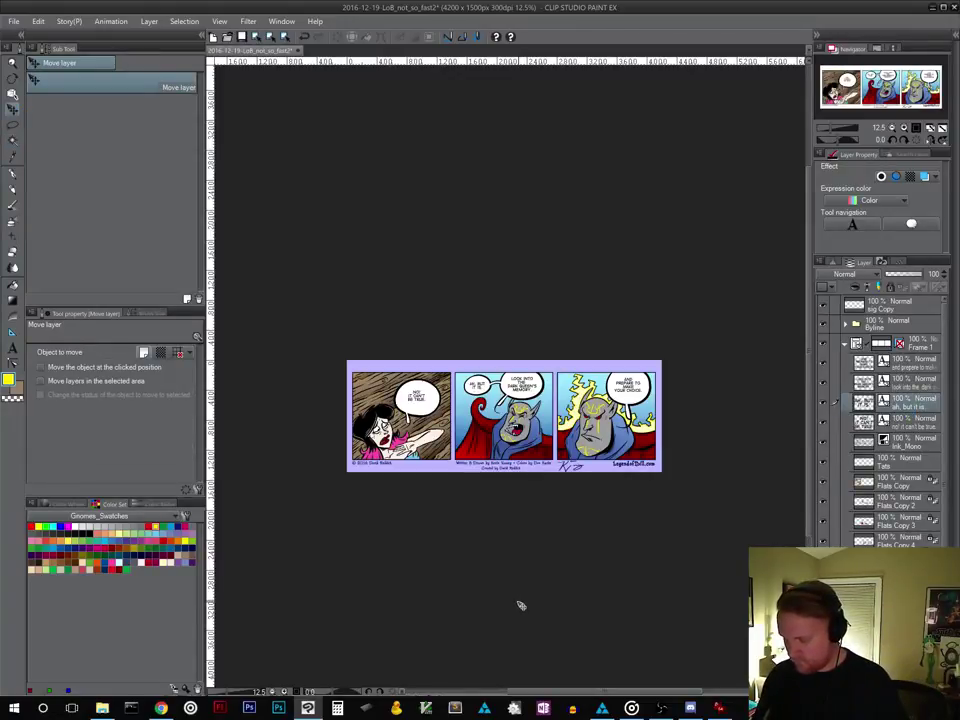
key("alt+bracketleft")
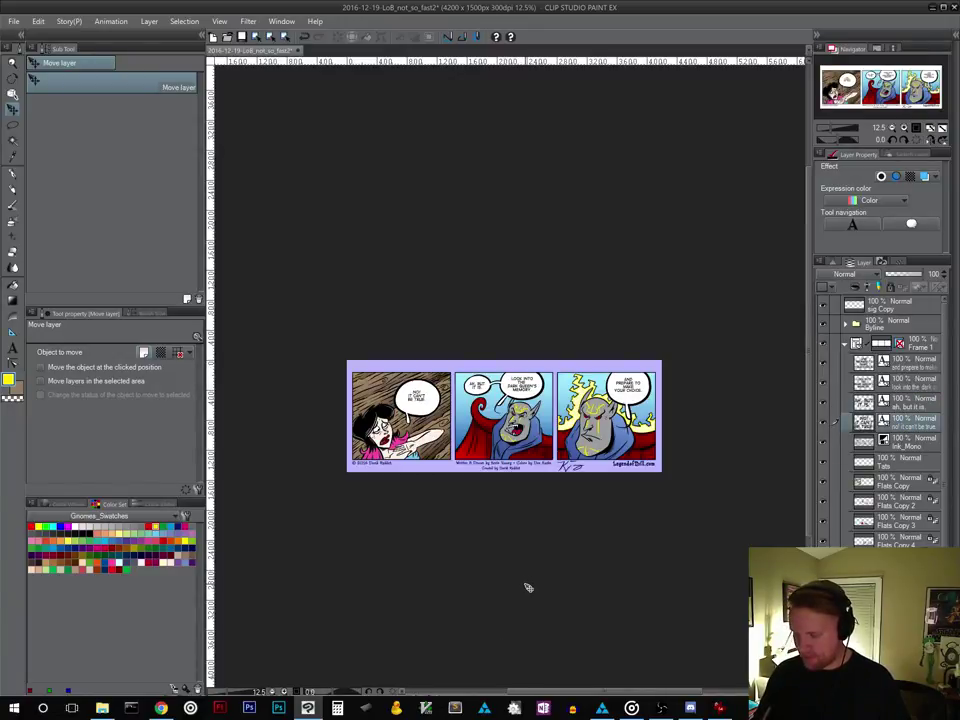
key("ctrl+plus")
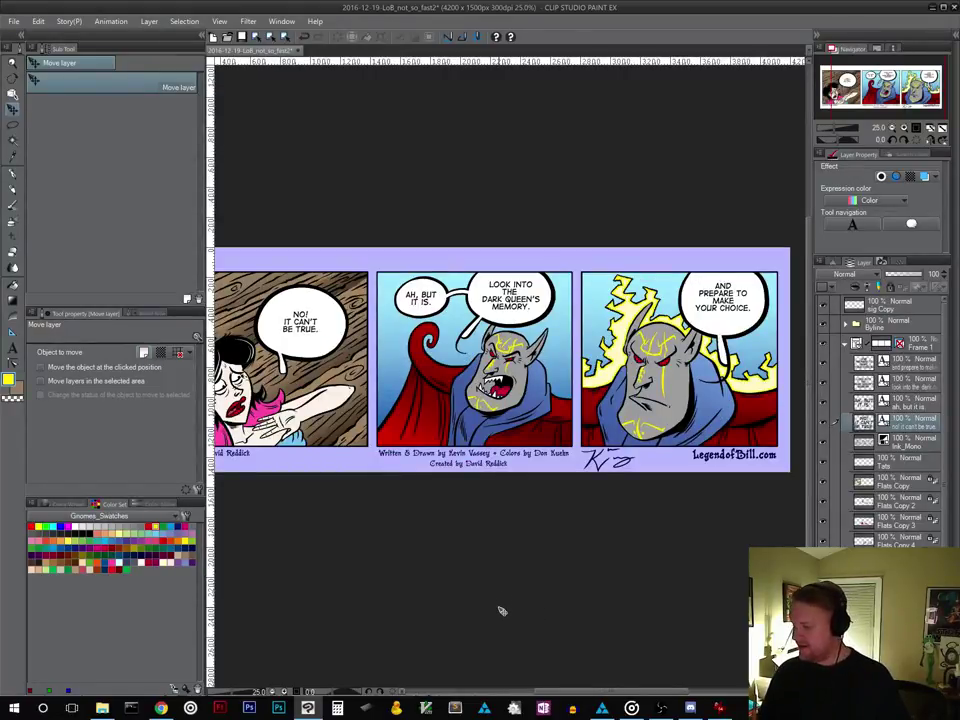
left_click(913, 385)
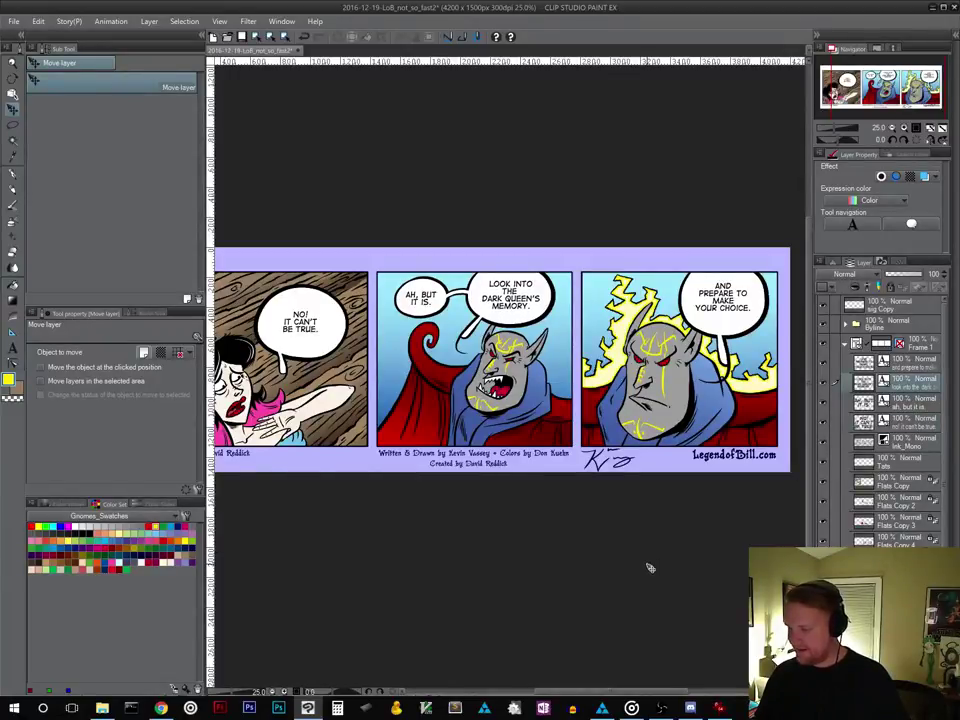
key("alt+]")
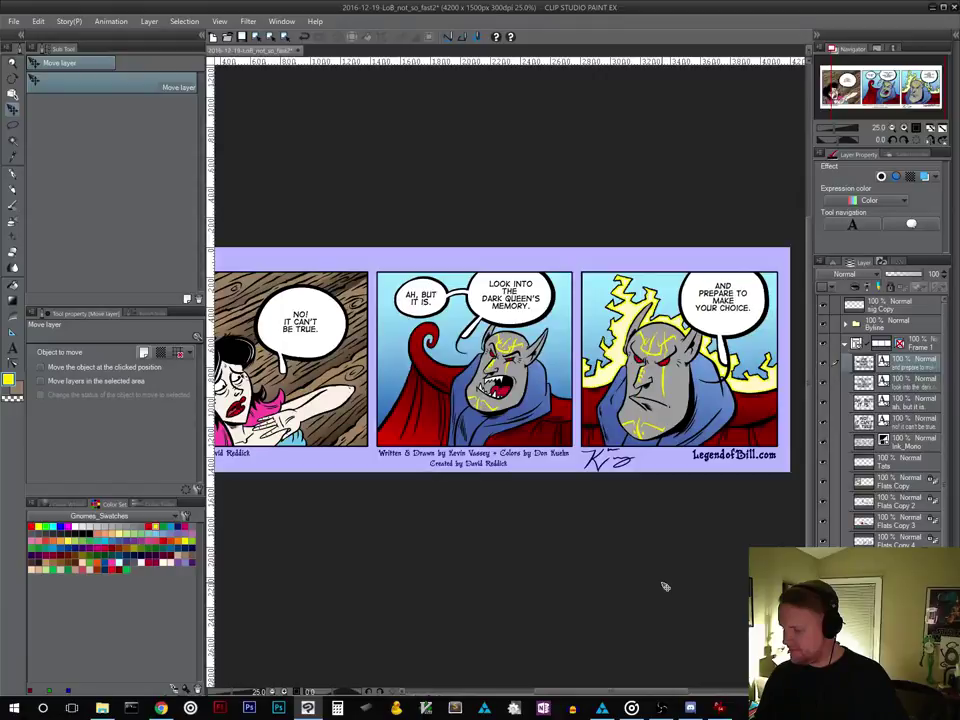
key("Down")
key("Down")
key("Down")
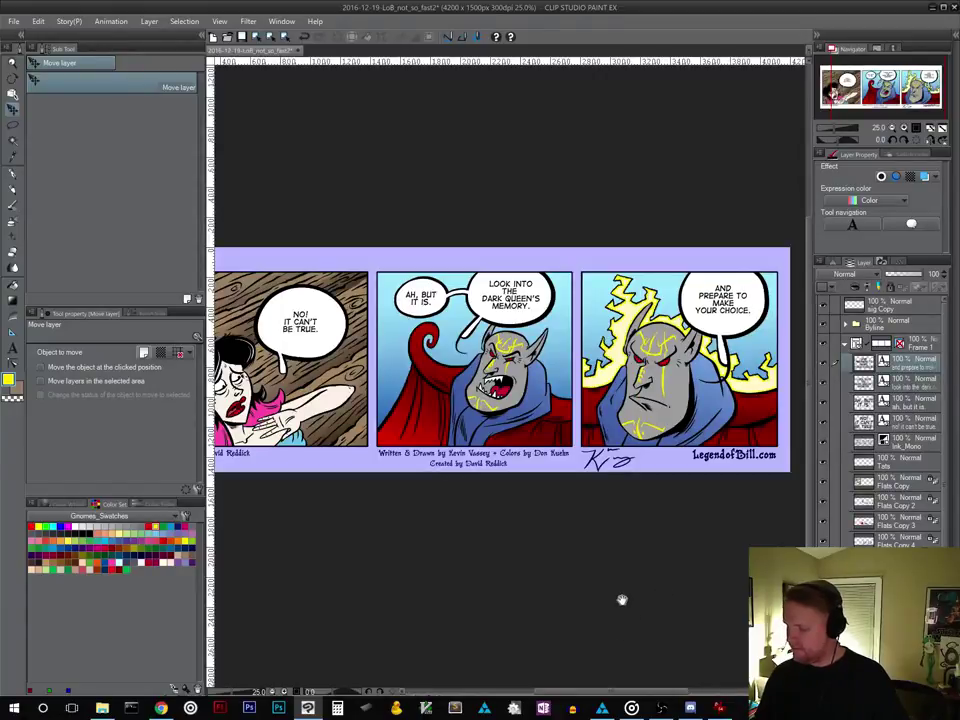
Save the lettered comic strip file
left_click_drag(622, 600, 592, 567)
left_click(633, 578, "ctrl+alt")
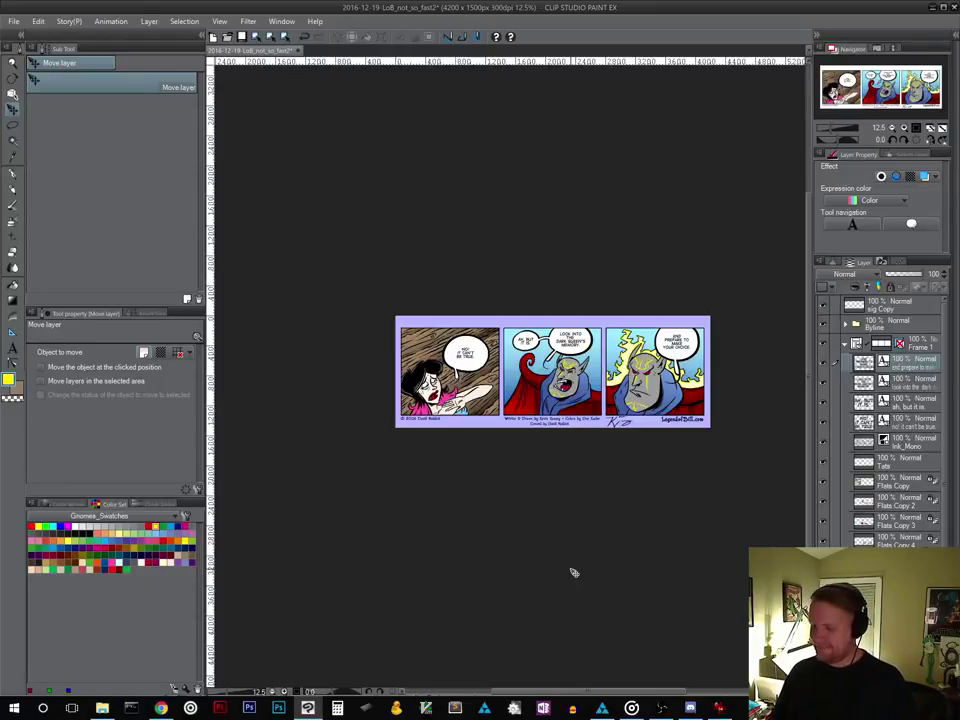
left_click_drag(596, 588, 587, 582)
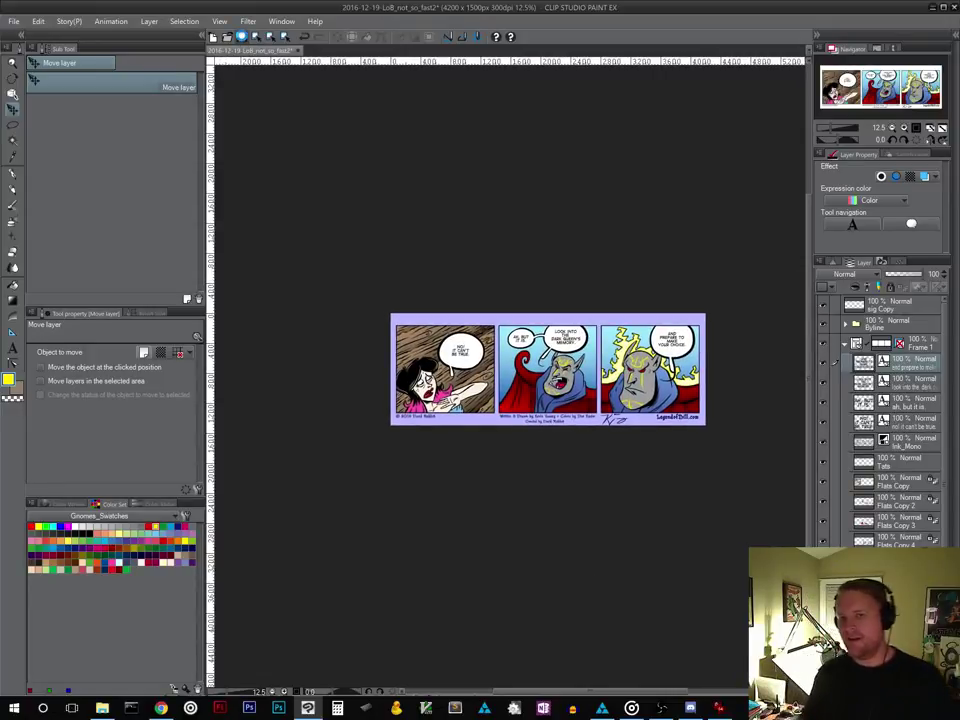
left_click(241, 36)
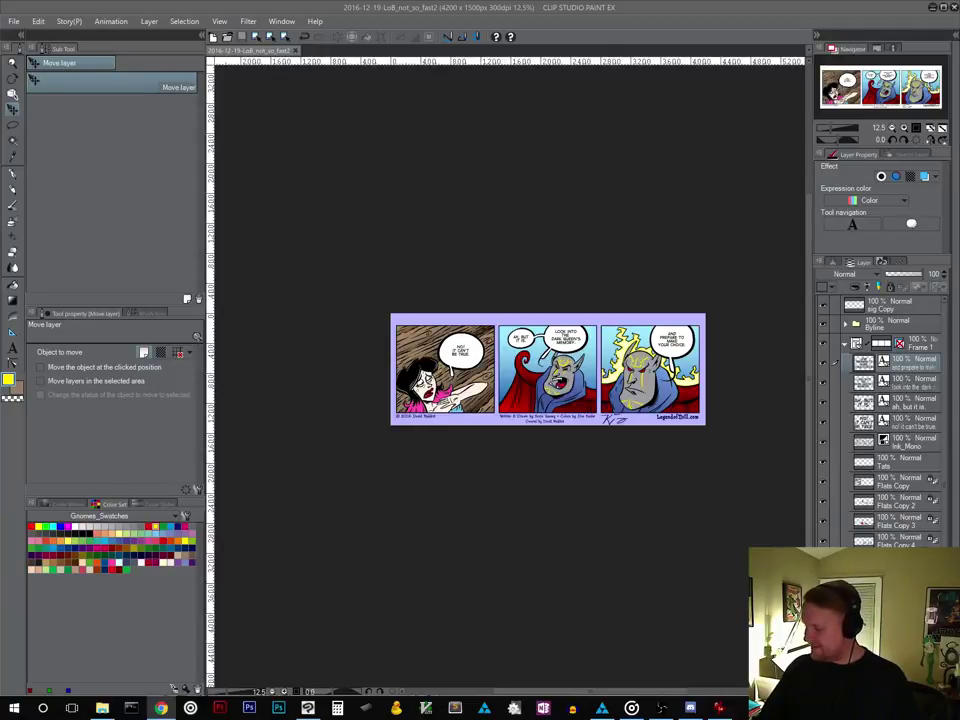
Ink small black crease lines beside the gray villain's nostril in the last panel on the Ink_Mono layer, and select the Inker - Lando Calbrusshian pen
left_click(906, 441)
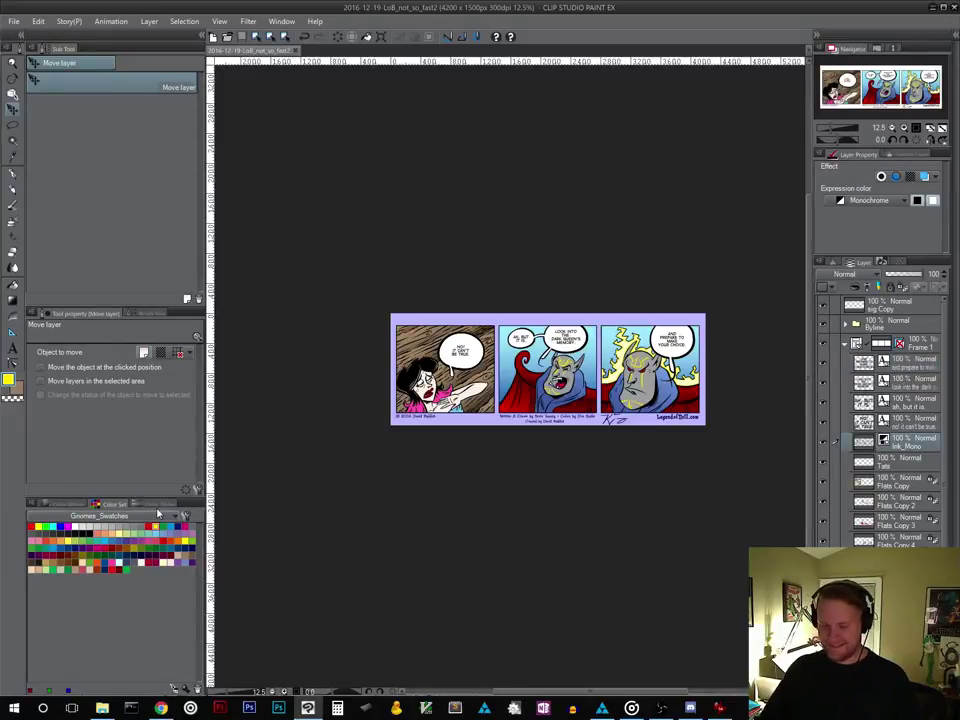
left_click(89, 533)
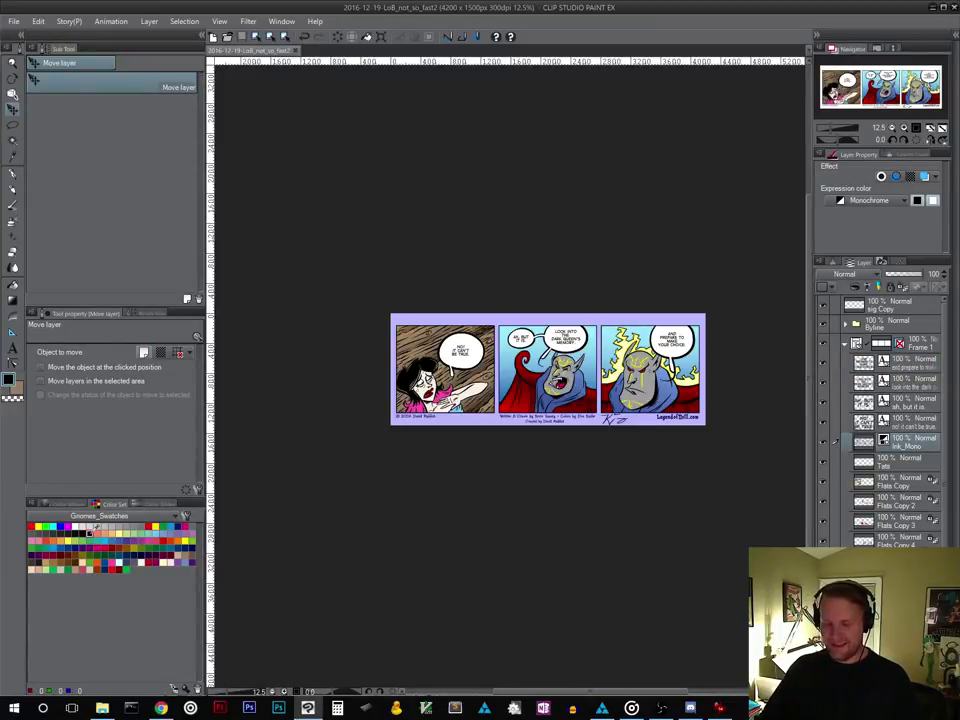
left_click(12, 172)
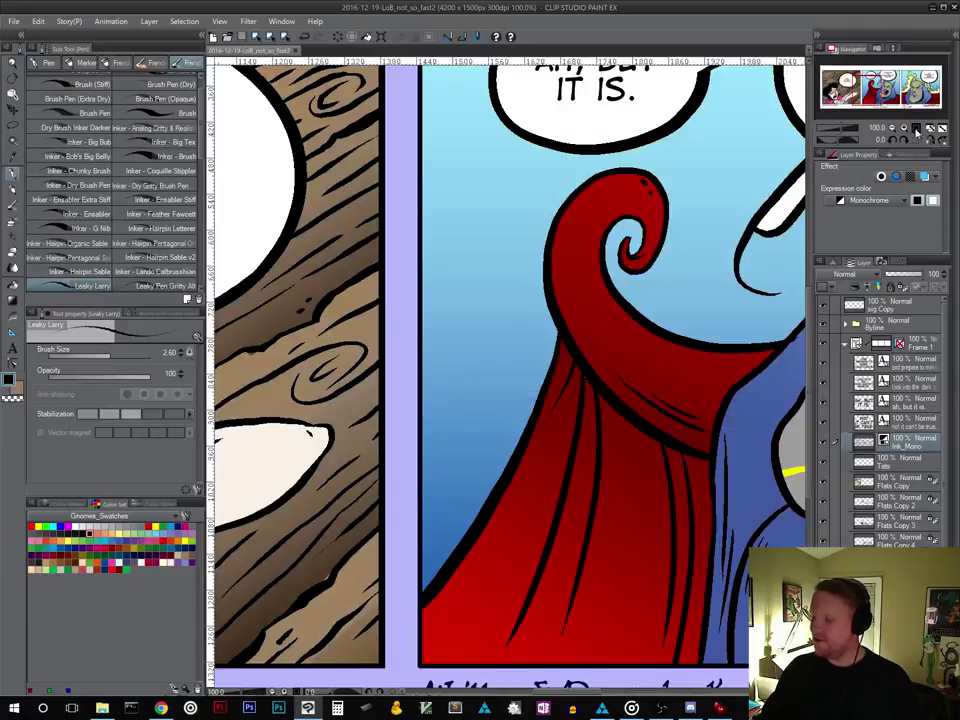
left_click(919, 129)
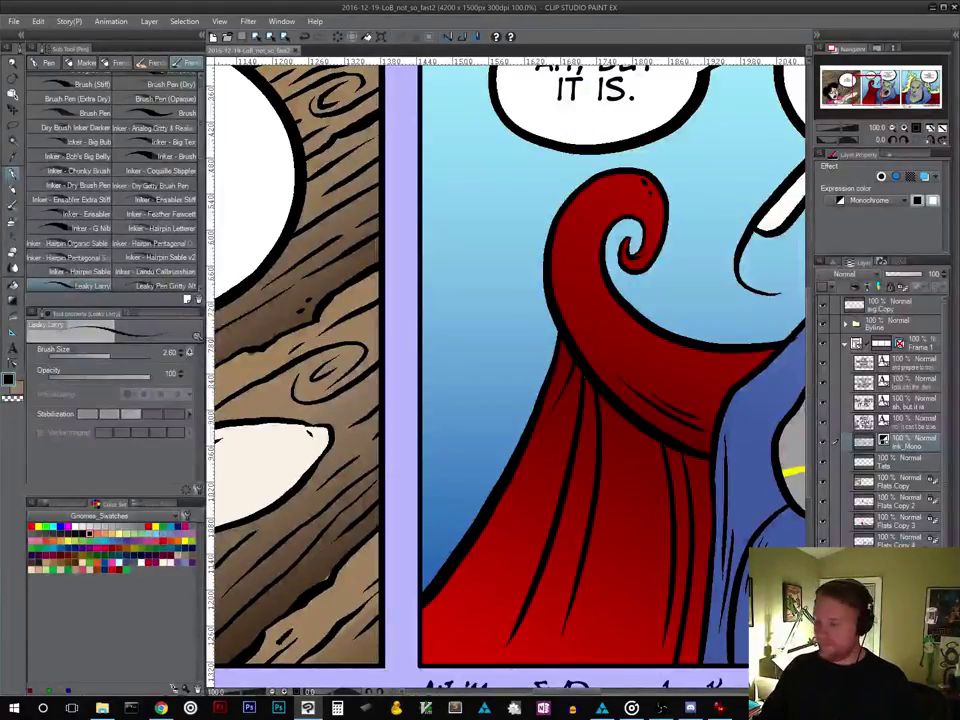
left_click_drag(639, 291, 288, 321)
left_click_drag(742, 369, 468, 341)
left_click_drag(558, 448, 273, 349)
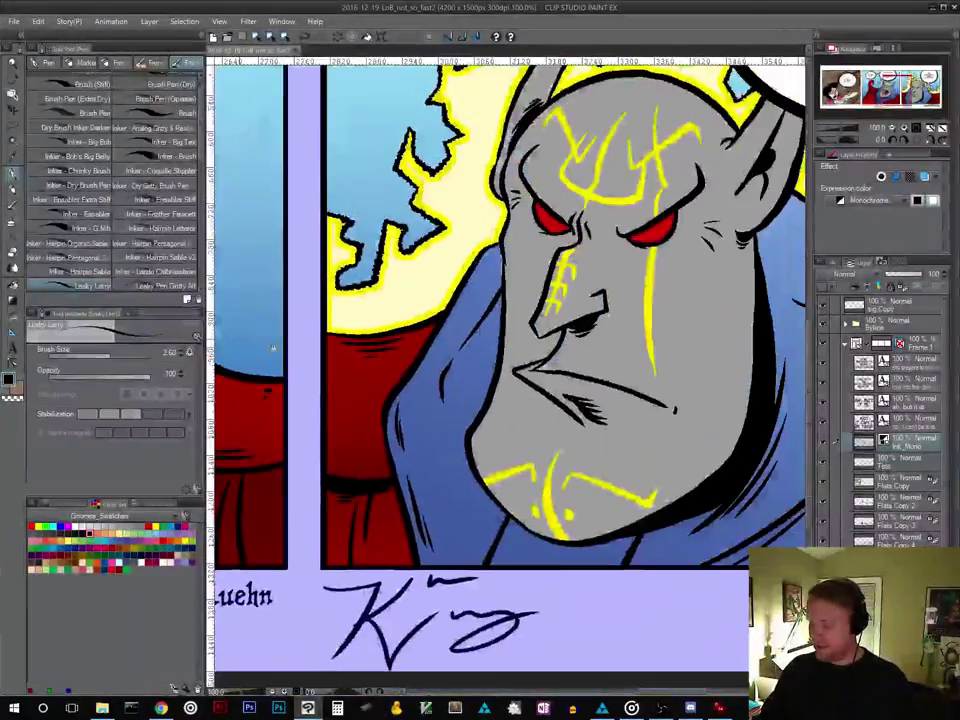
left_click_drag(735, 328, 533, 420)
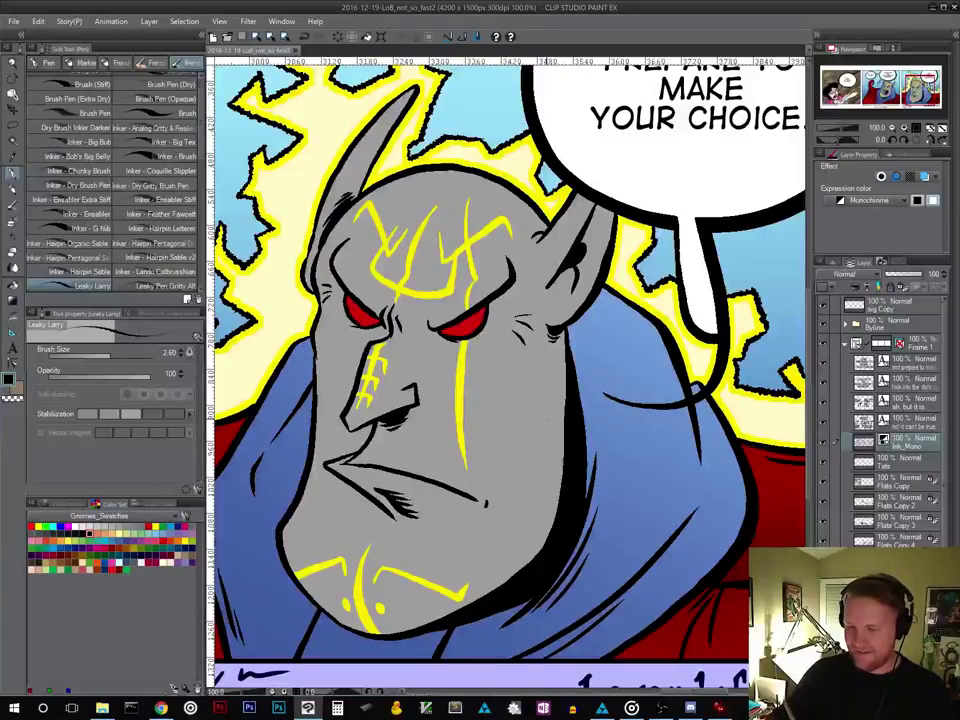
left_click(82, 271)
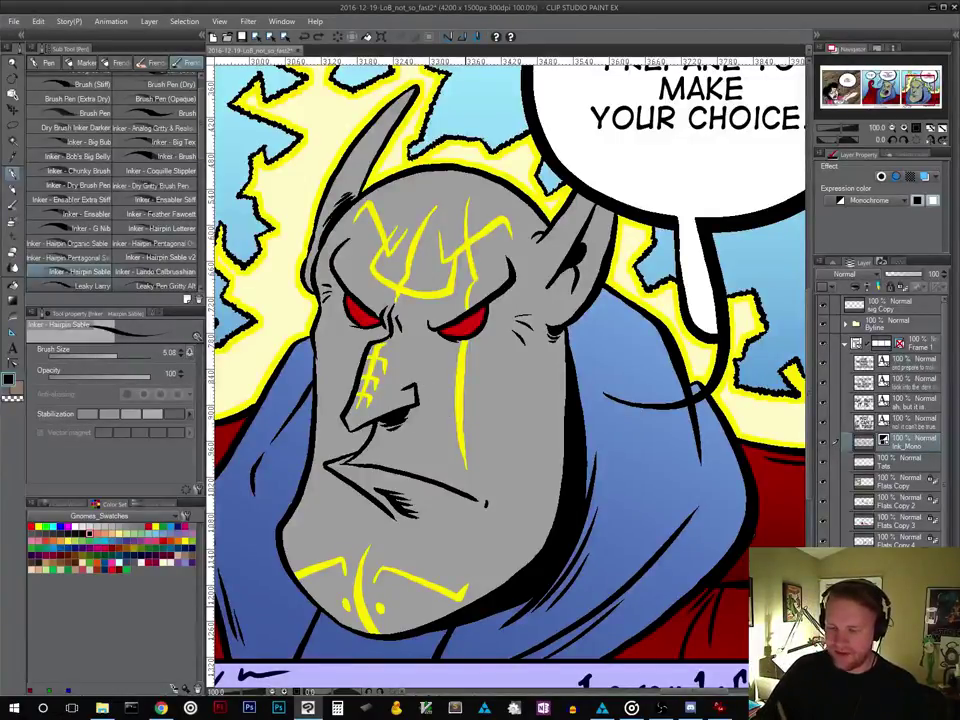
left_click(155, 271)
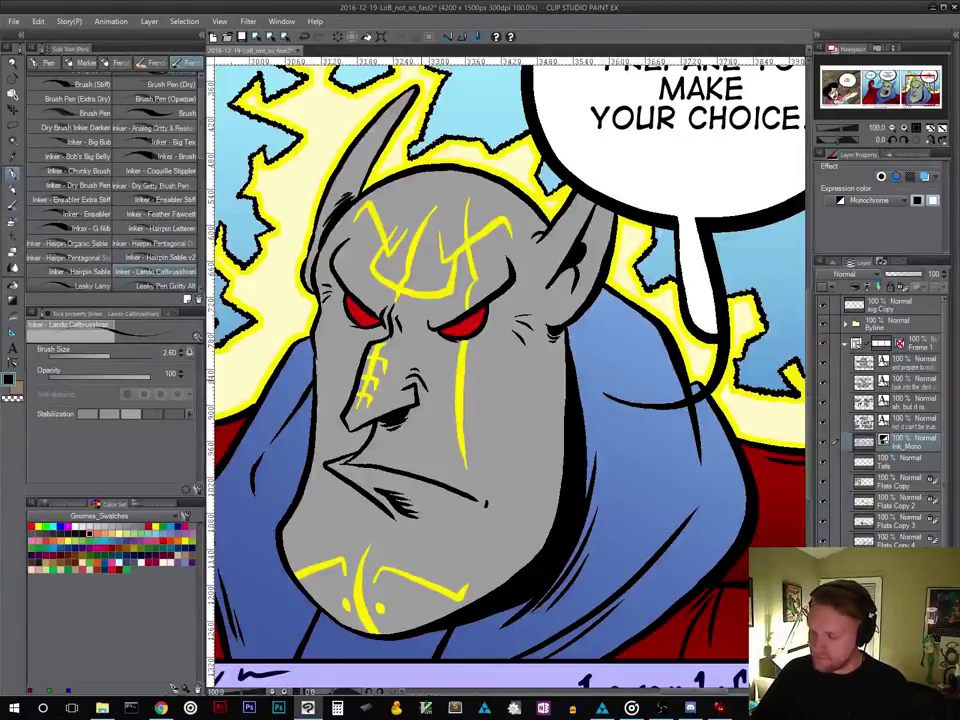
Check the inked villain and the other panels of the strip, and save the file
left_click_drag(568, 514, 601, 487)
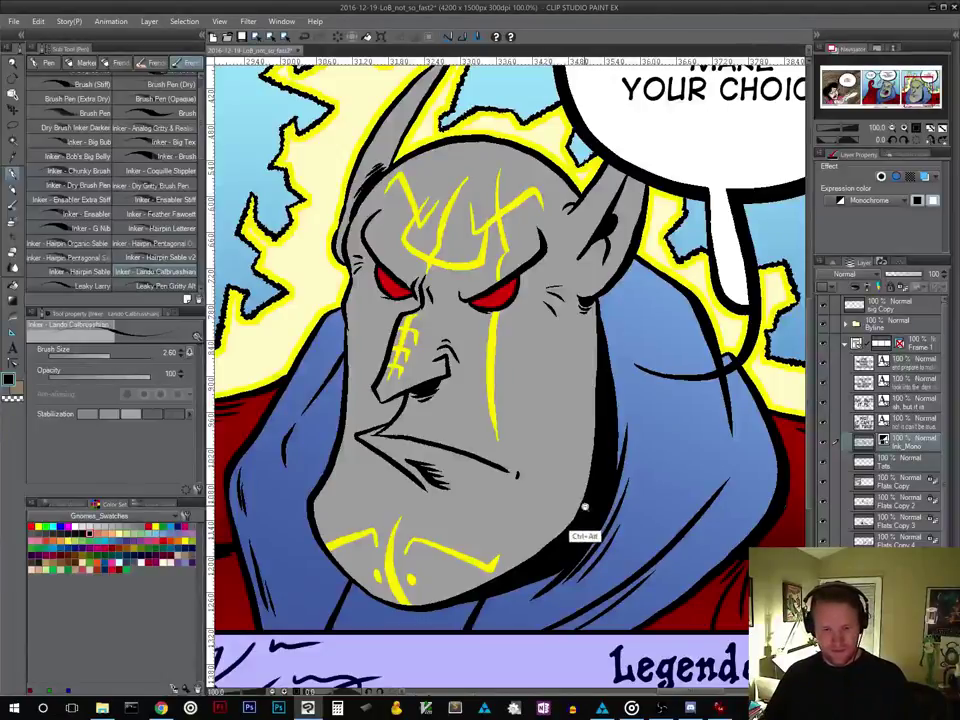
scroll(586, 528, "down", 1)
scroll(586, 528, "down", 1)
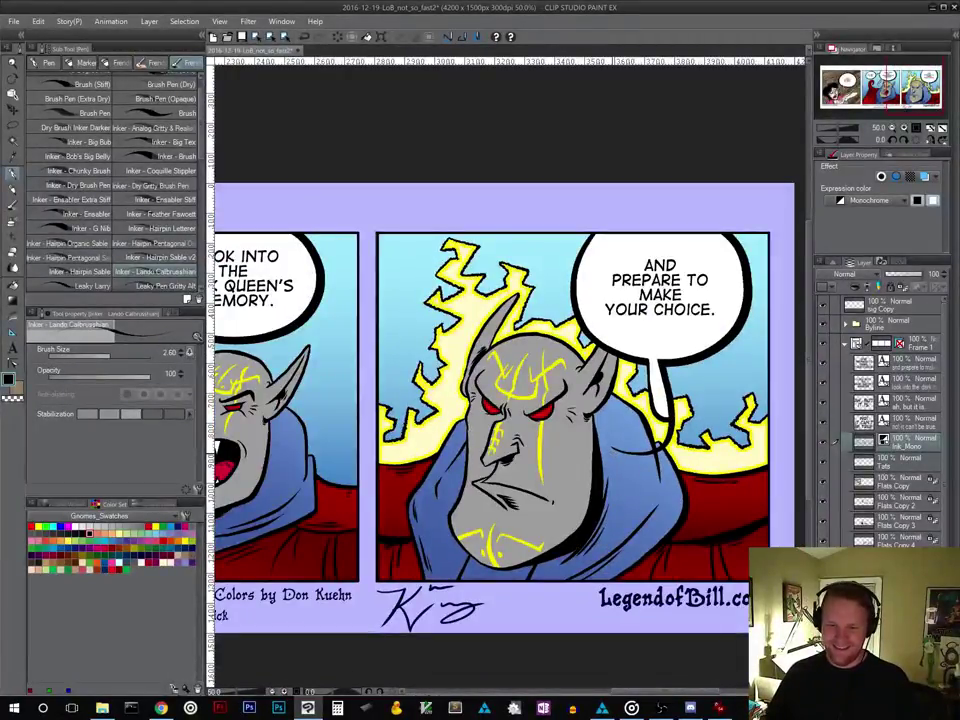
left_click_drag(542, 514, 593, 490)
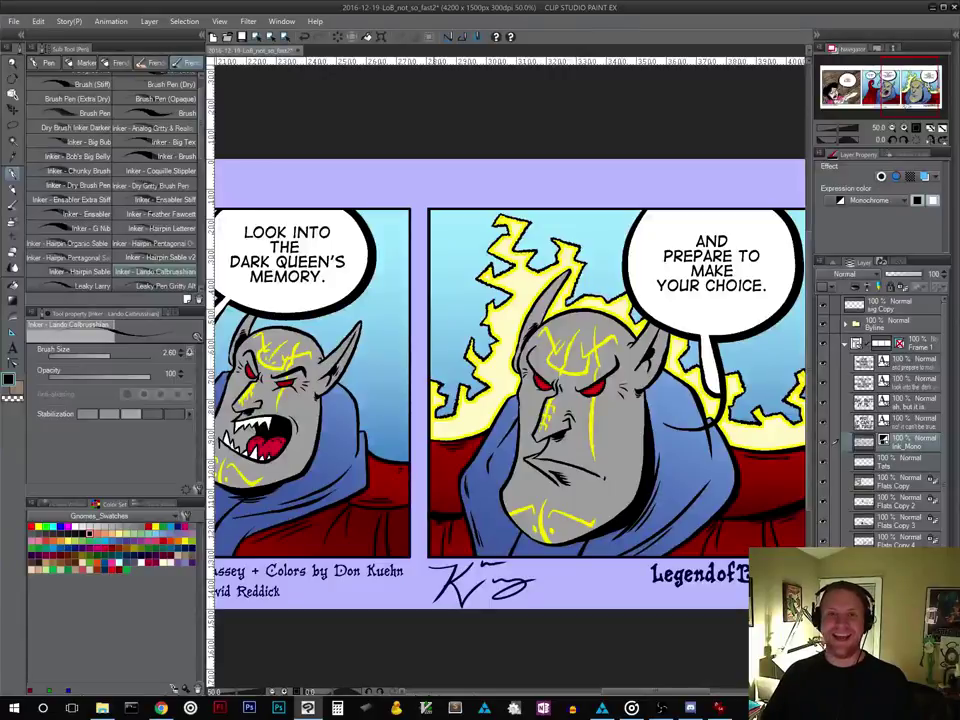
left_click_drag(386, 535, 589, 527)
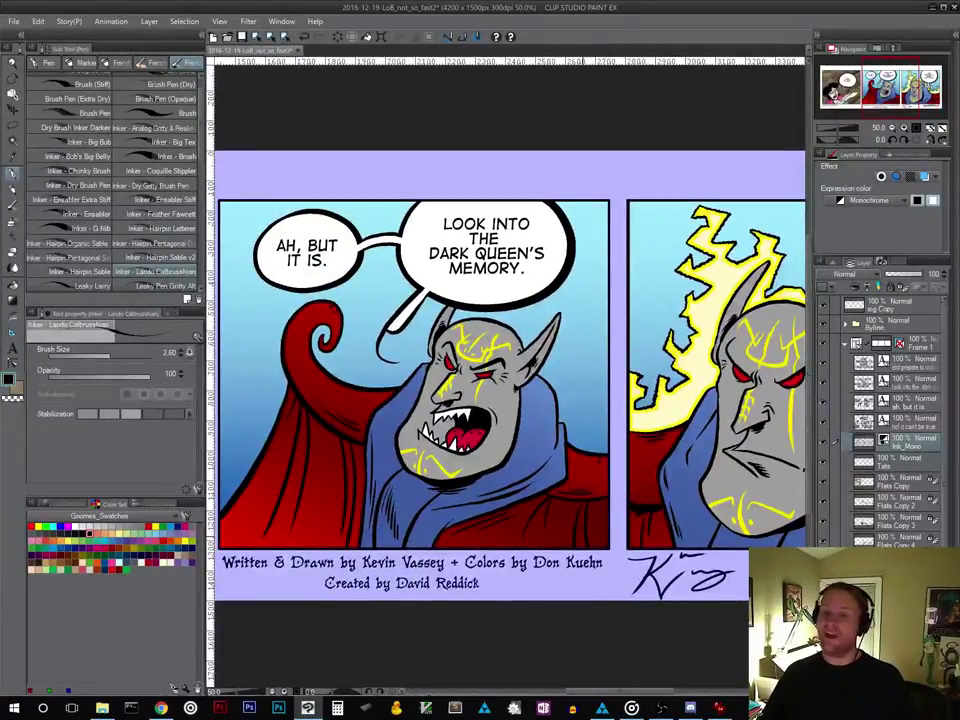
left_click_drag(499, 510, 627, 484)
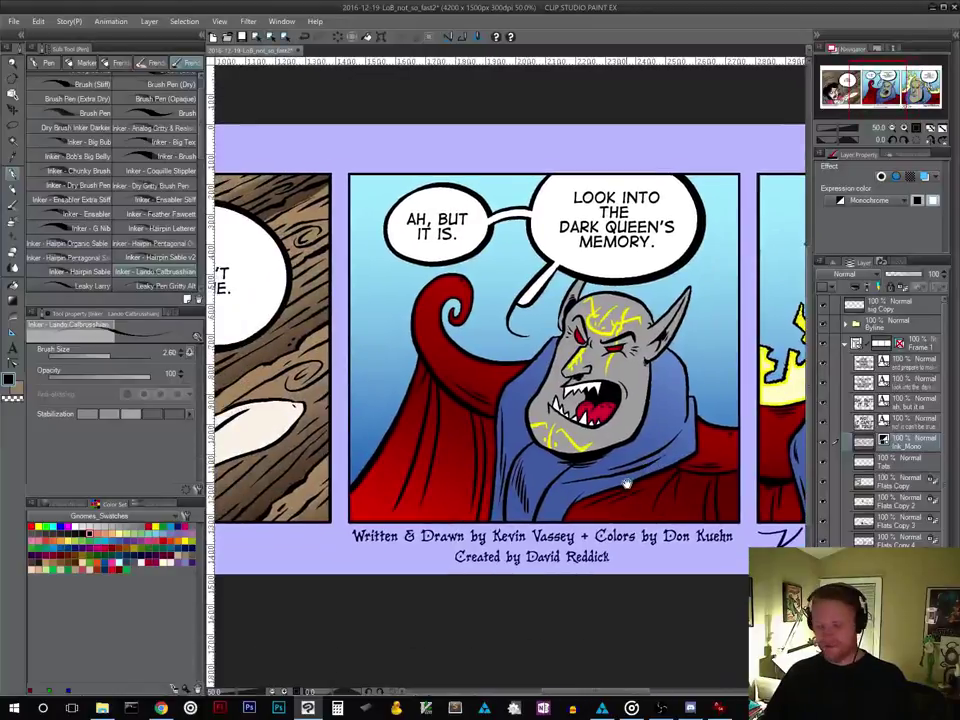
scroll(618, 489, "down", 2)
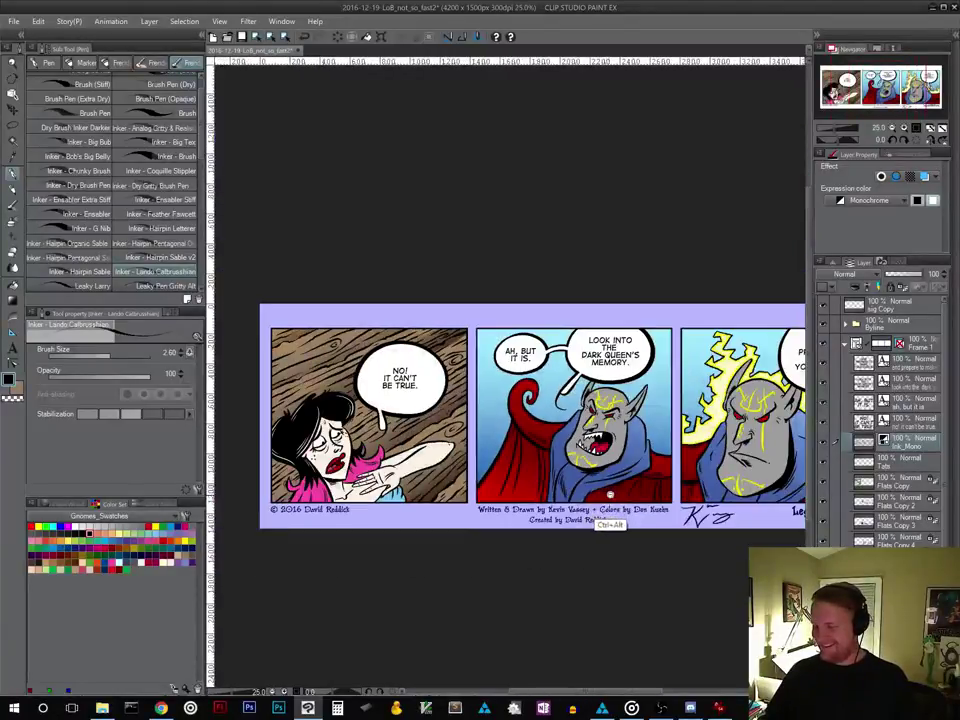
scroll(594, 551, "down", 2)
left_click_drag(598, 570, 513, 500)
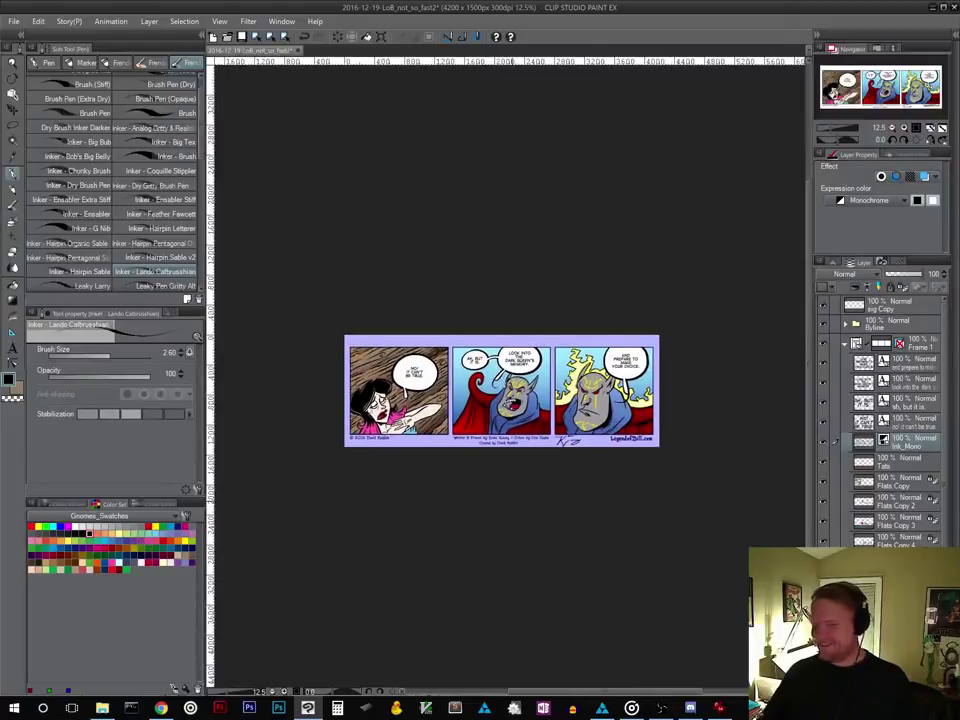
left_click(243, 36)
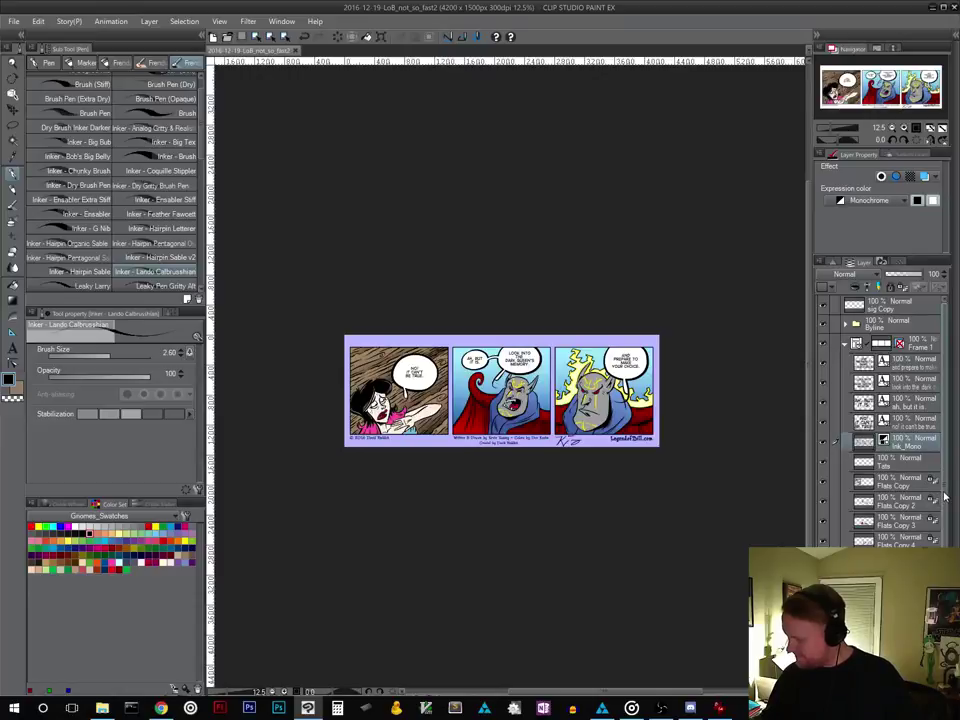
Examine the whole three-panel strip, both as an overview and closer up
left_click_drag(943, 494, 943, 500)
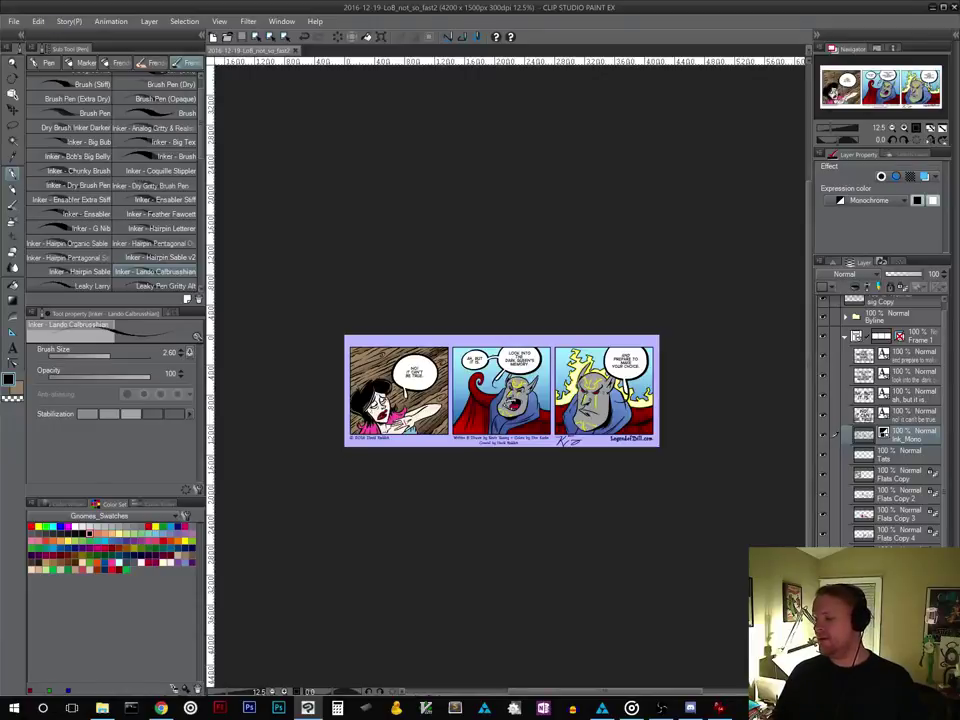
left_click(542, 469, "ctrl")
mouse_move(537, 488)
left_mouse_down()
mouse_move(564, 506)
mouse_move(604, 502)
mouse_move(555, 489)
mouse_move(541, 463)
left_mouse_up()
left_click(588, 493, "ctrl+alt")
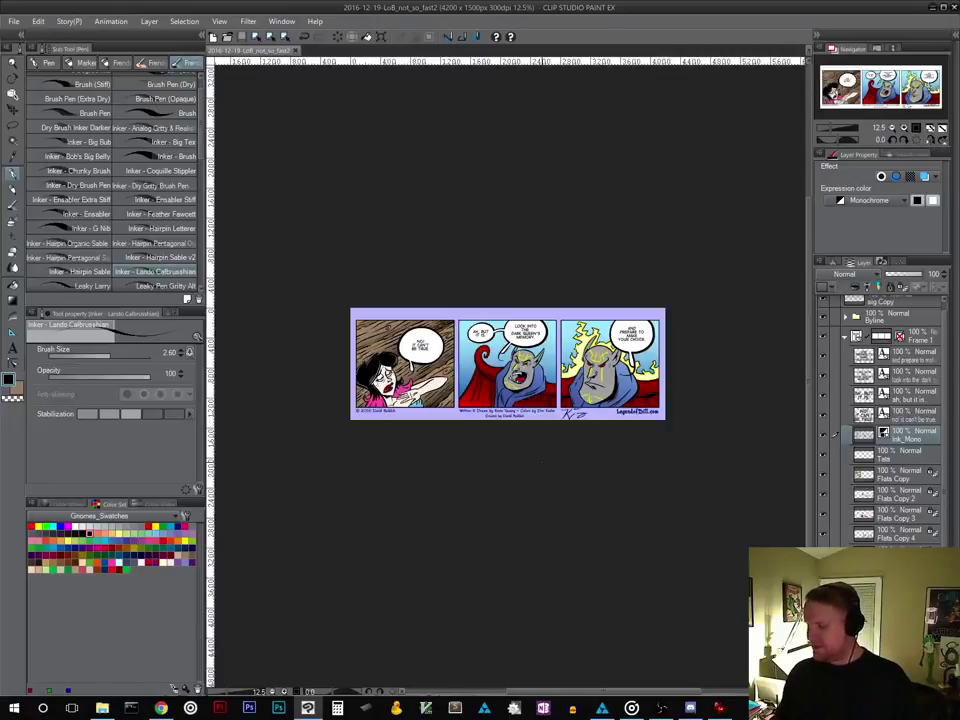
scroll(624, 441, "up", 2)
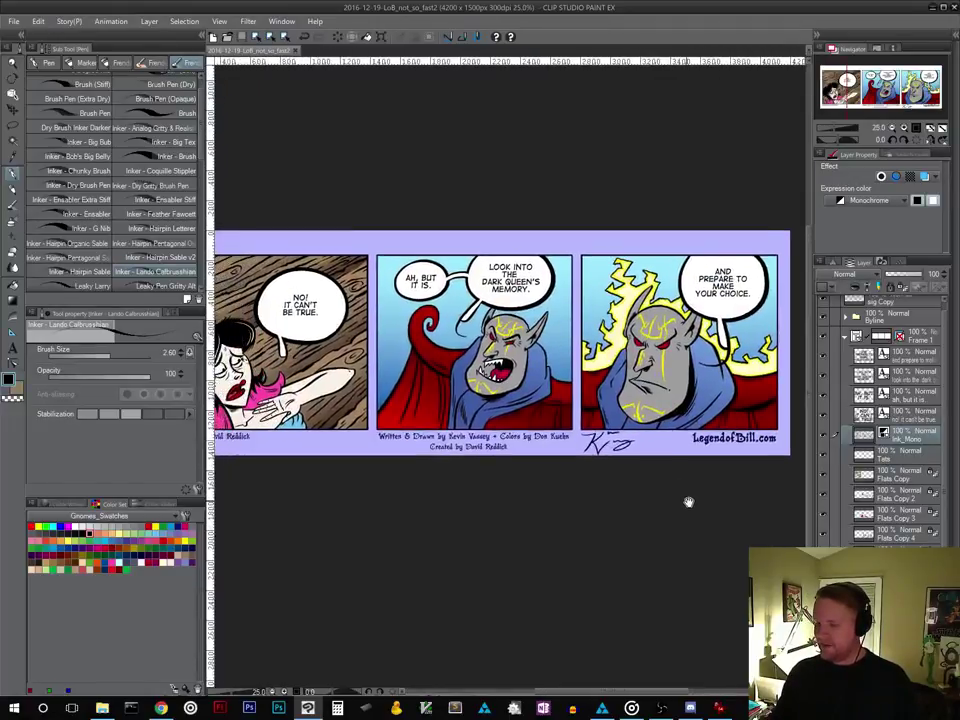
left_click_drag(688, 502, 709, 495)
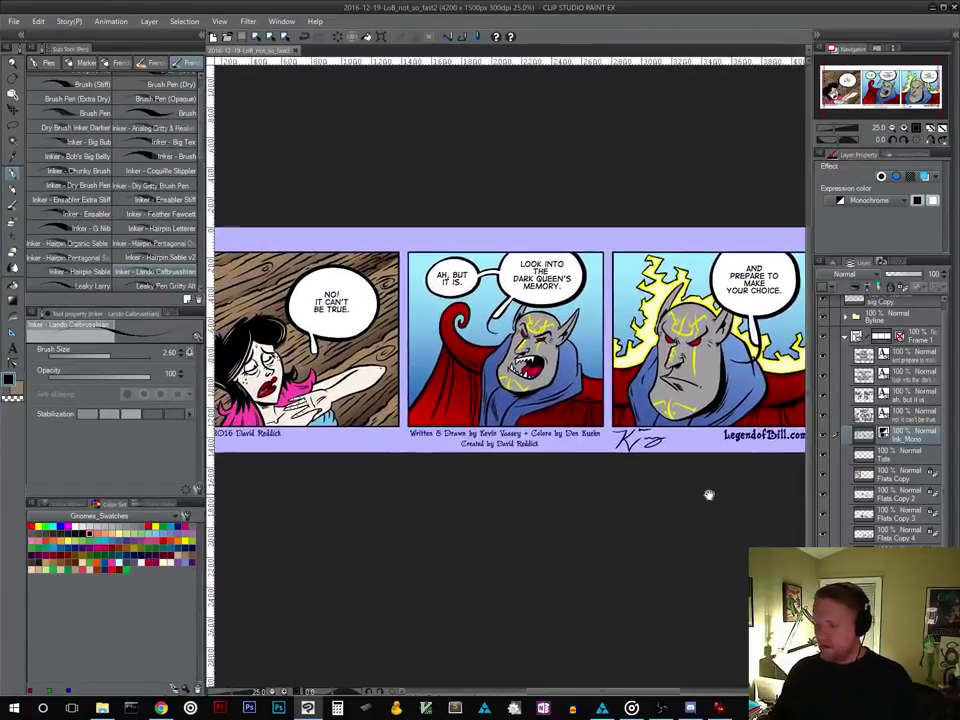
left_click(661, 465, "ctrl+alt")
left_click_drag(645, 526, 591, 497)
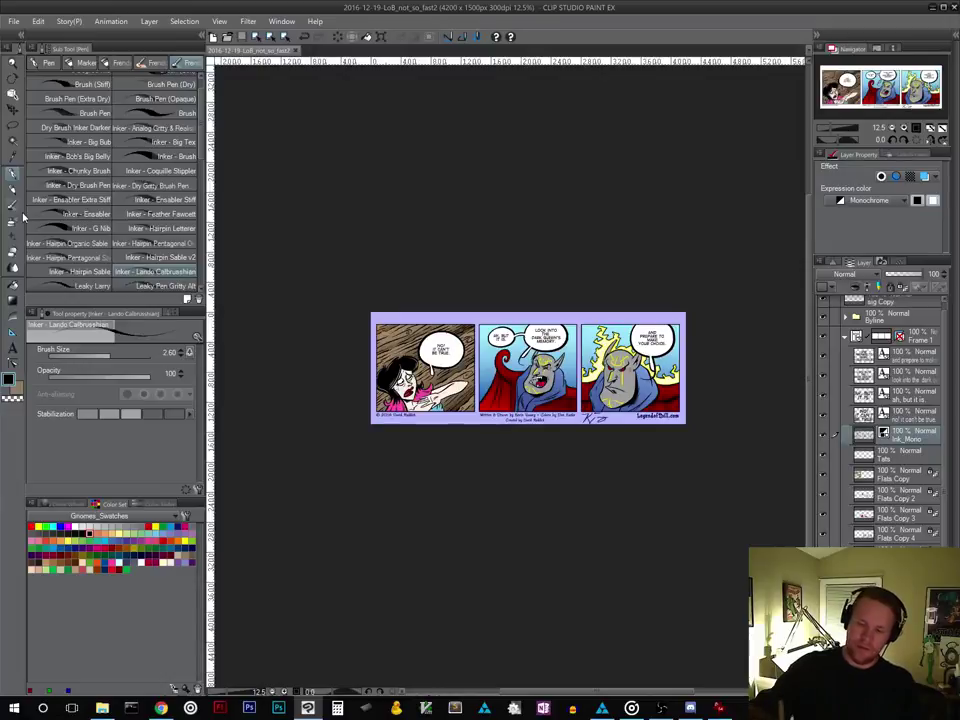
Add a new layer above Tats and ink a white line along the speech balloon's curved tail in the first panel
left_click(76, 526)
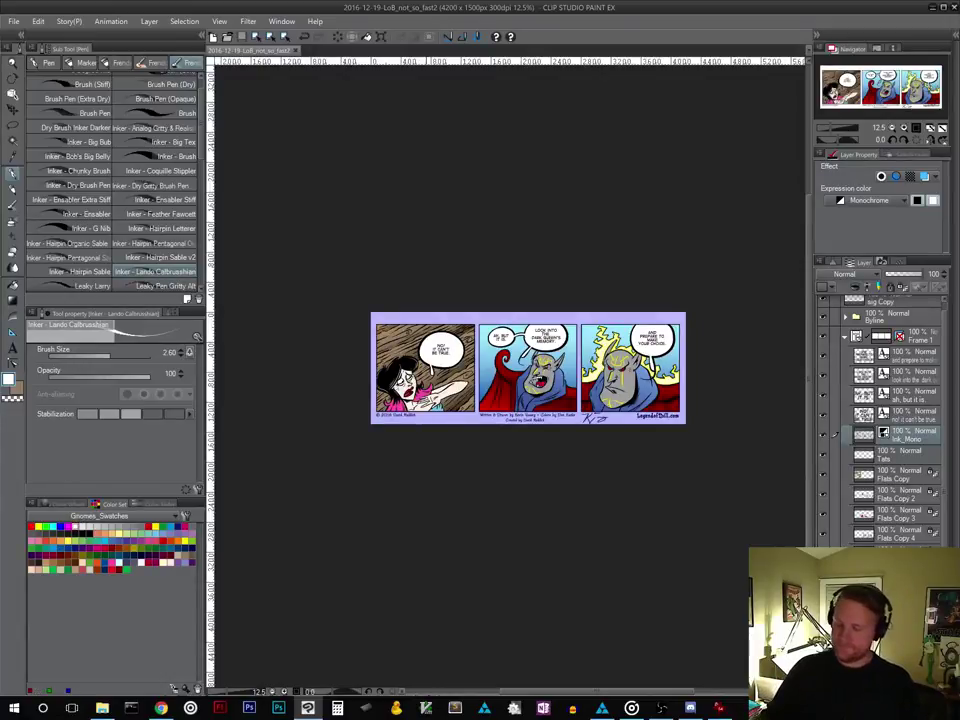
scroll(445, 402, "up", 5)
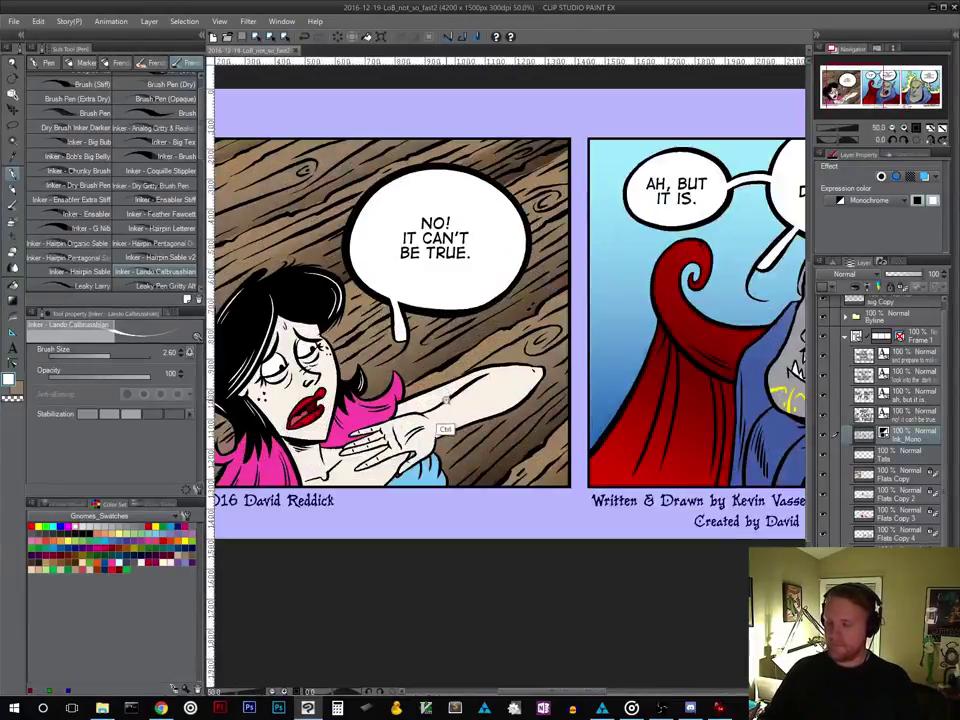
left_click(446, 400, "ctrl")
left_click_drag(419, 408, 470, 497)
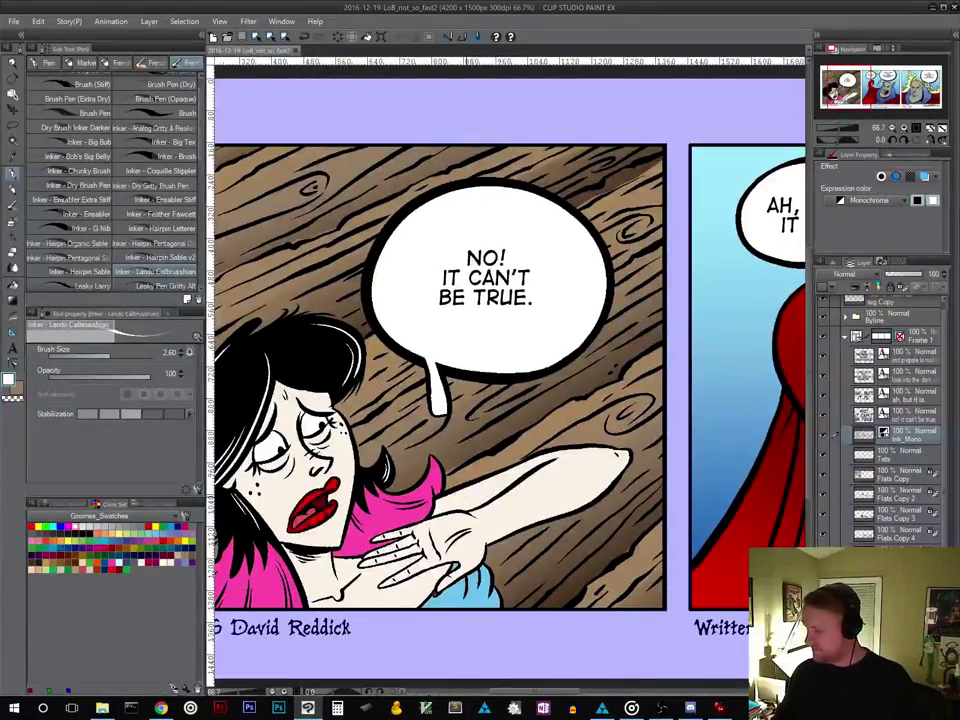
left_click(466, 497, "ctrl+shift")
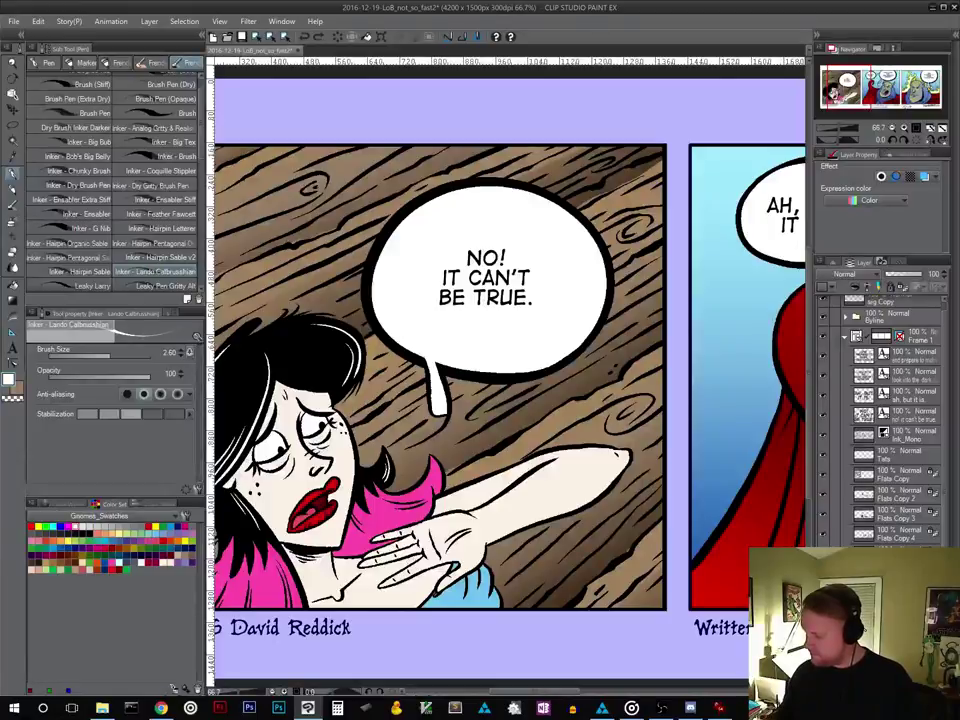
left_click(838, 453)
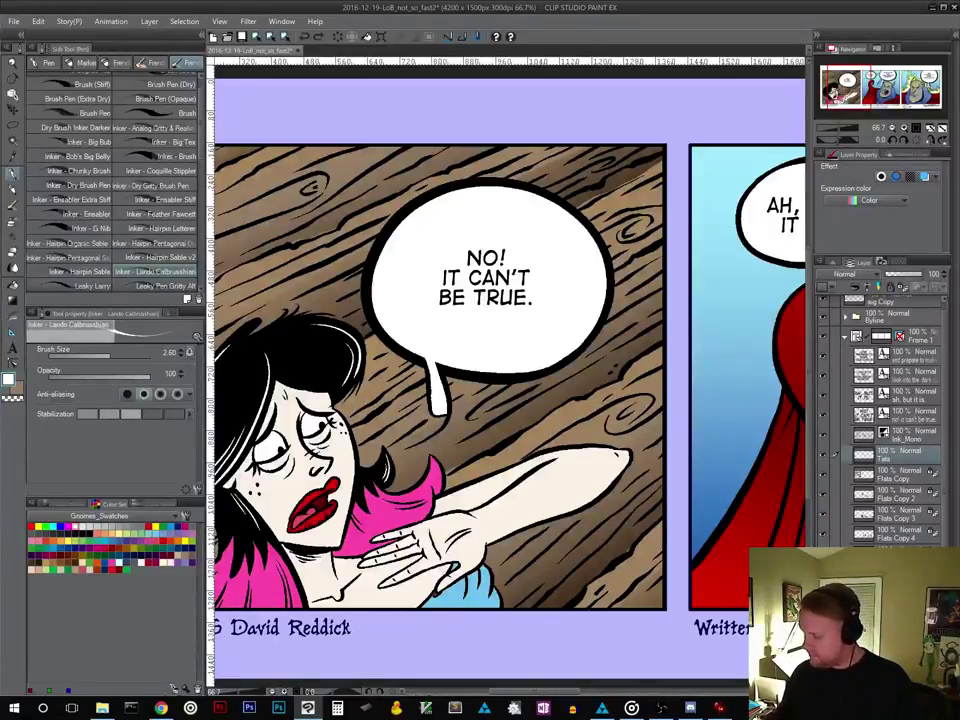
key("ctrl+shift+n")
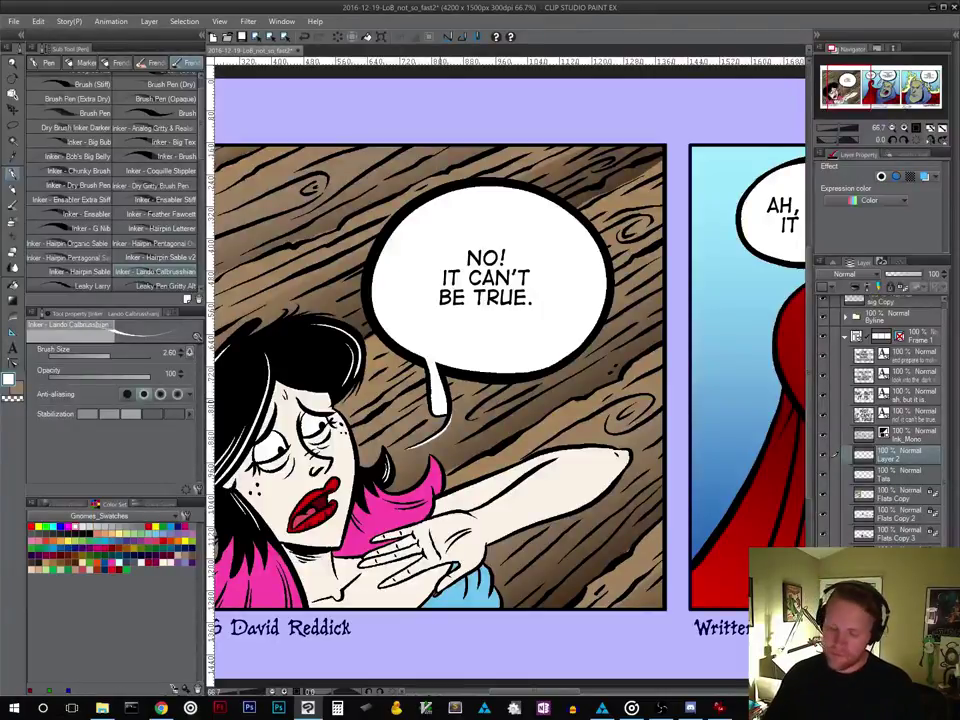
Save the file and look over the whole three-panel strip
scroll(466, 469, "down", 2)
left_click(469, 478, "ctrl+alt")
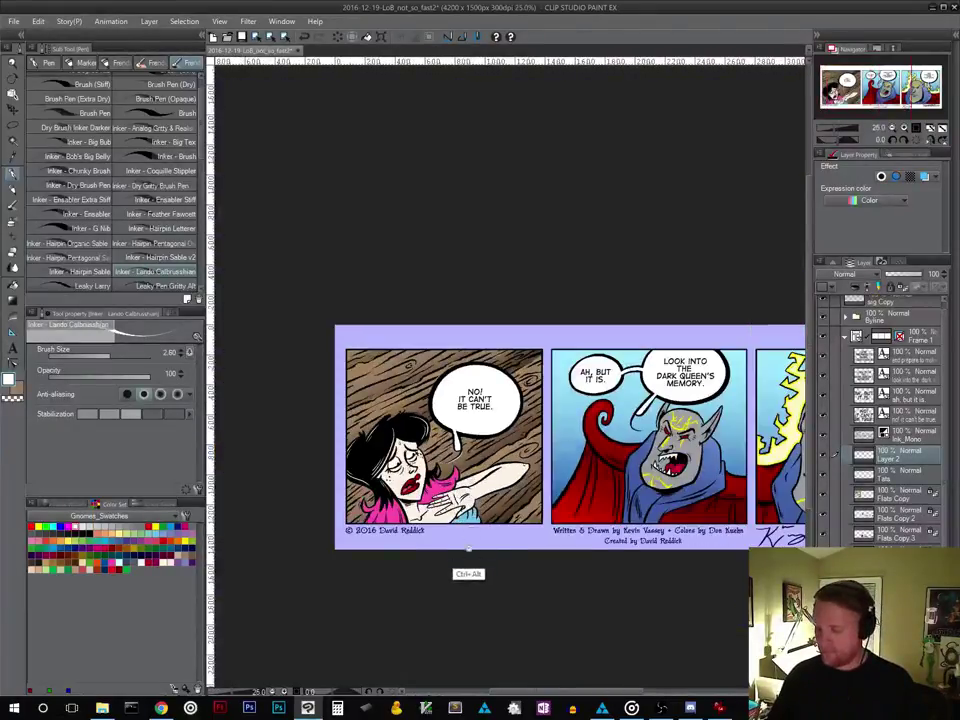
left_click_drag(493, 572, 427, 518)
scroll(427, 517, "down", 2)
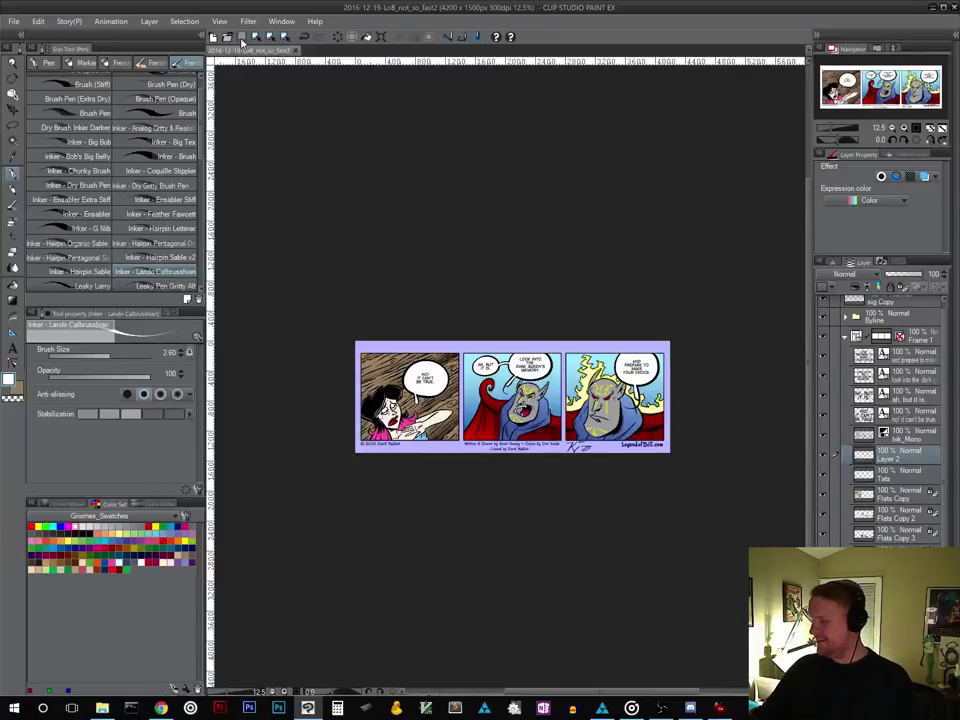
left_click(550, 455, "ctrl")
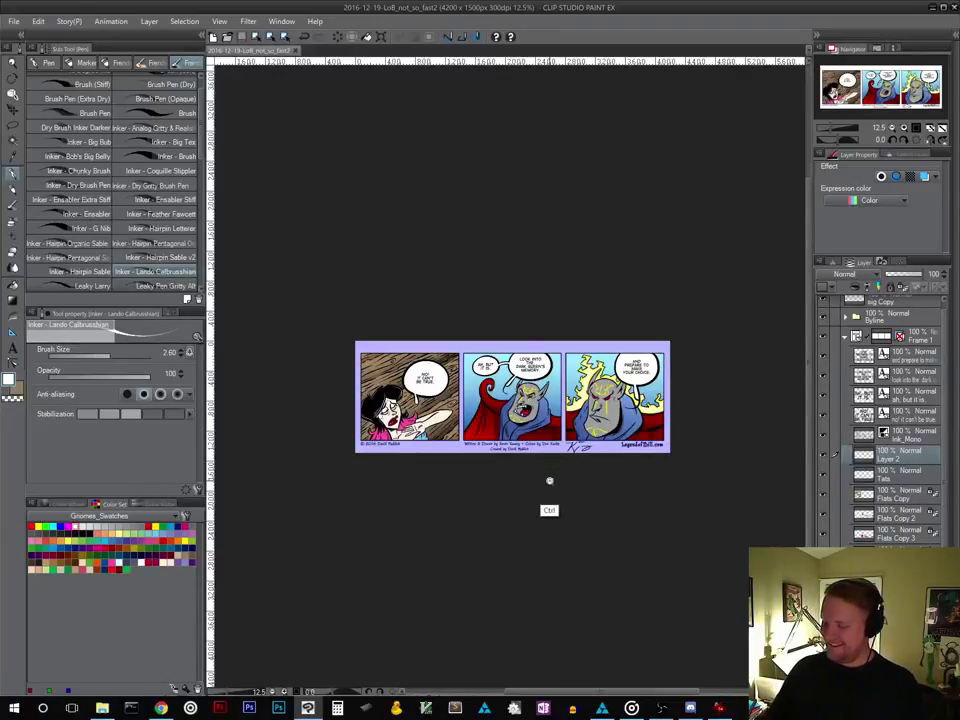
left_click_drag(544, 492, 615, 504)
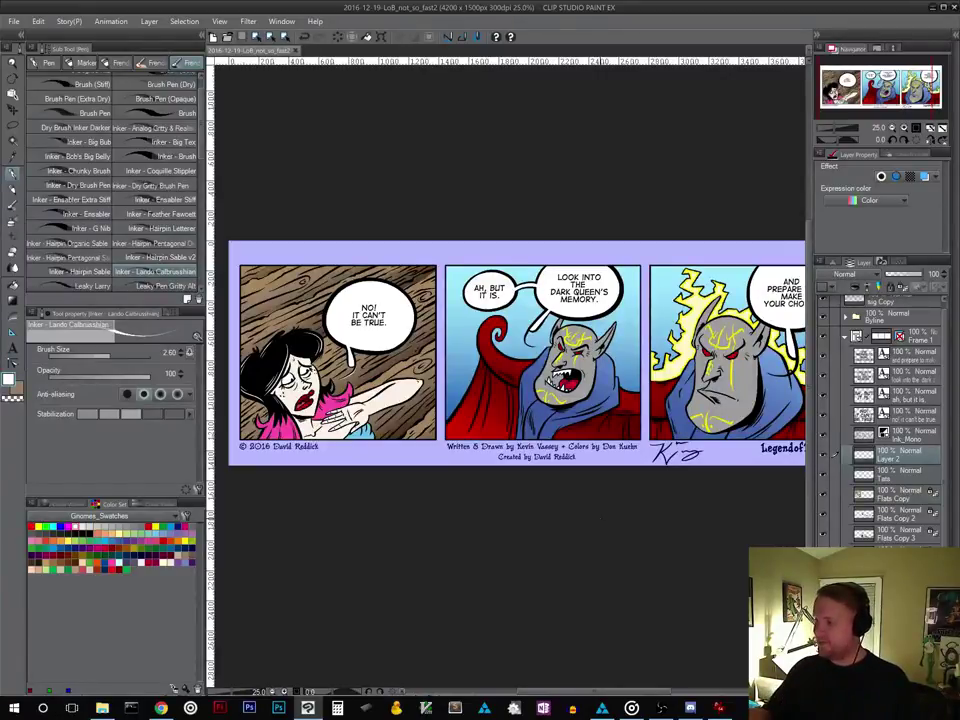
left_click_drag(873, 98, 880, 97)
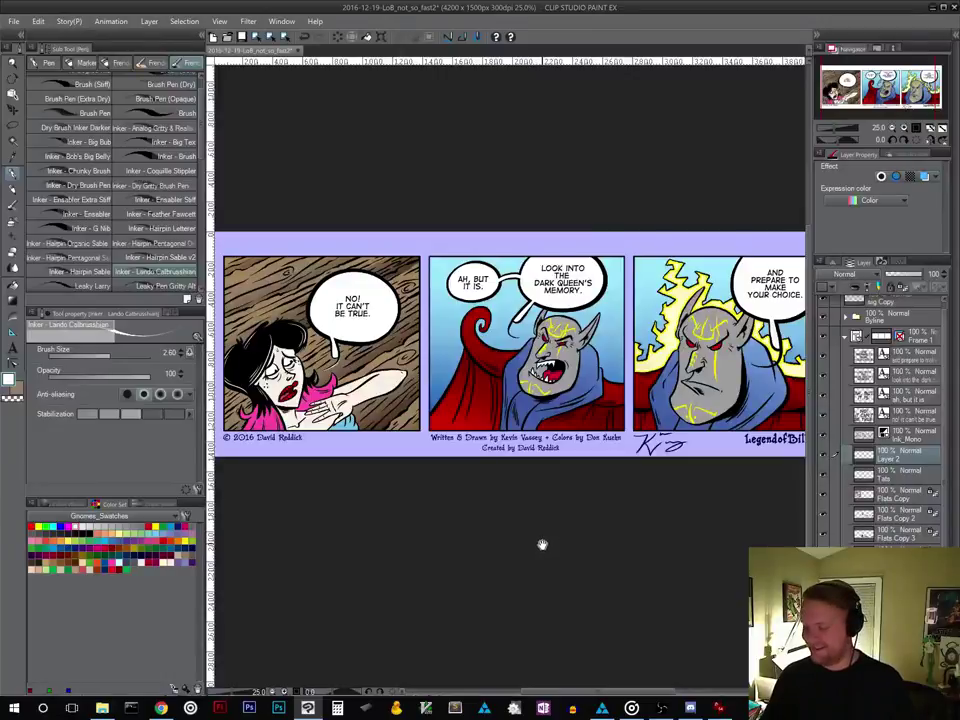
mouse_move(542, 544)
left_mouse_down()
mouse_move(542, 568)
mouse_move(568, 551)
mouse_move(544, 563)
mouse_move(555, 560)
left_mouse_up()
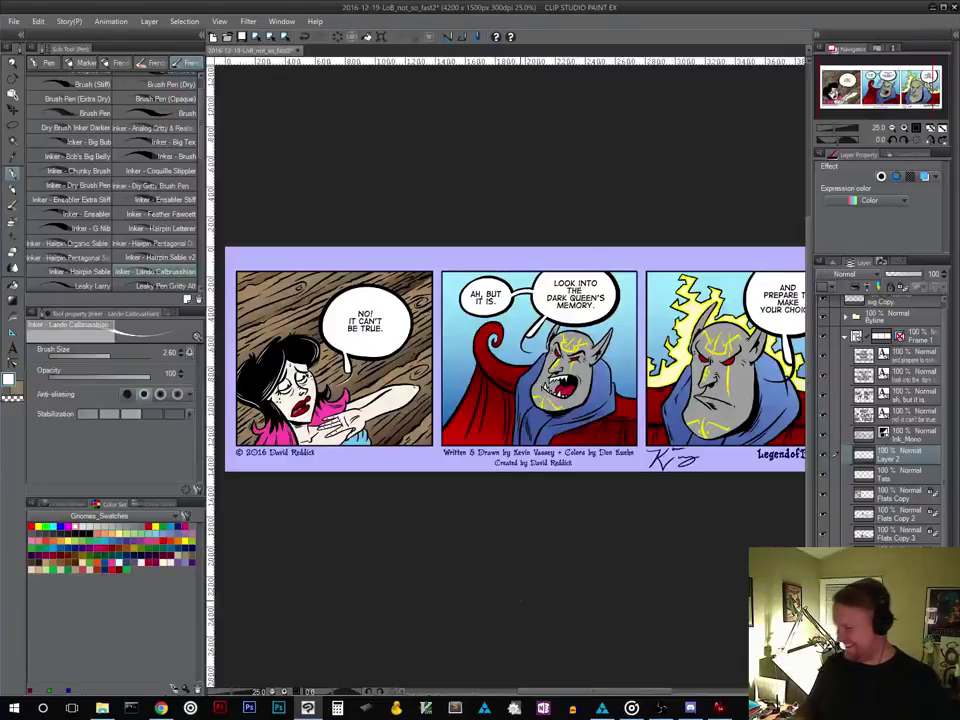
Paint light tan highlights on the wood knots behind the woman on the Flats Copy layer, using the Leaky Larry pen
left_click(886, 495)
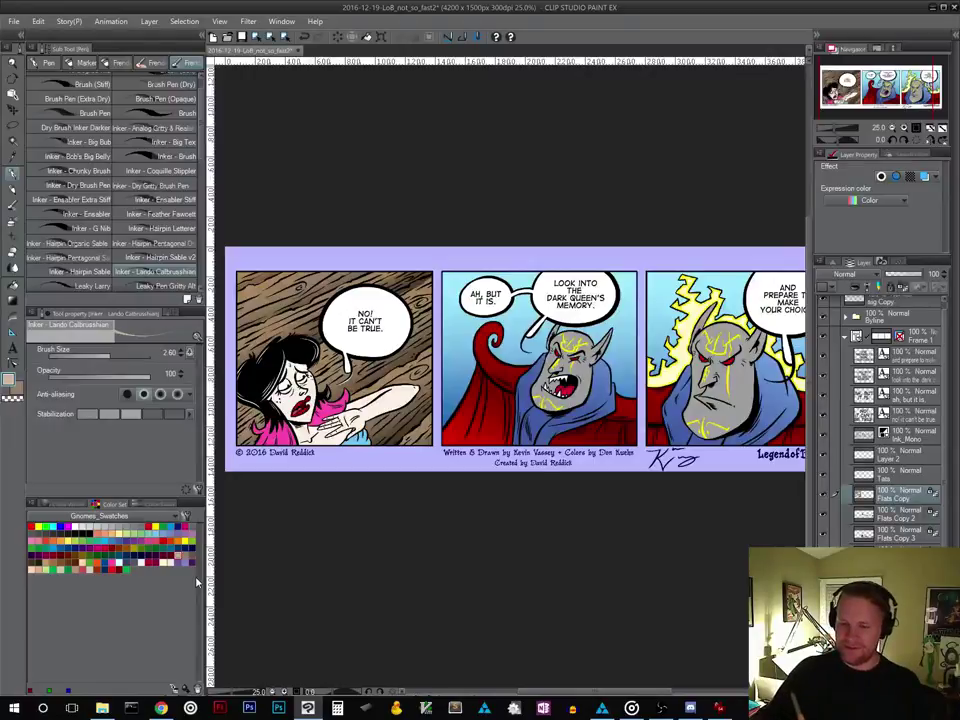
left_click(92, 286)
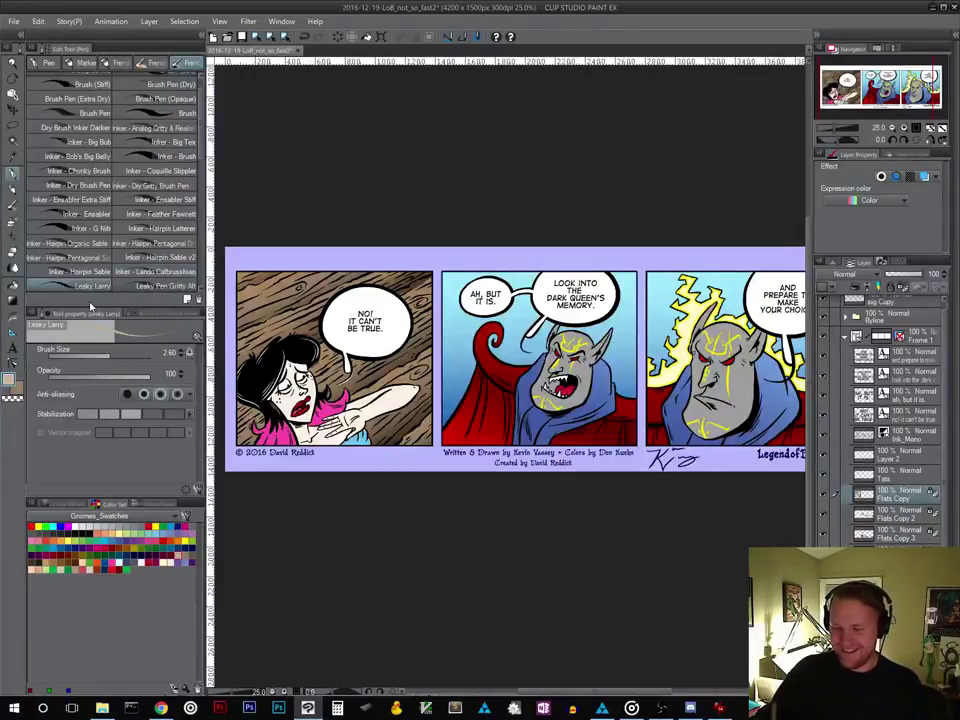
scroll(316, 330, "up", 3)
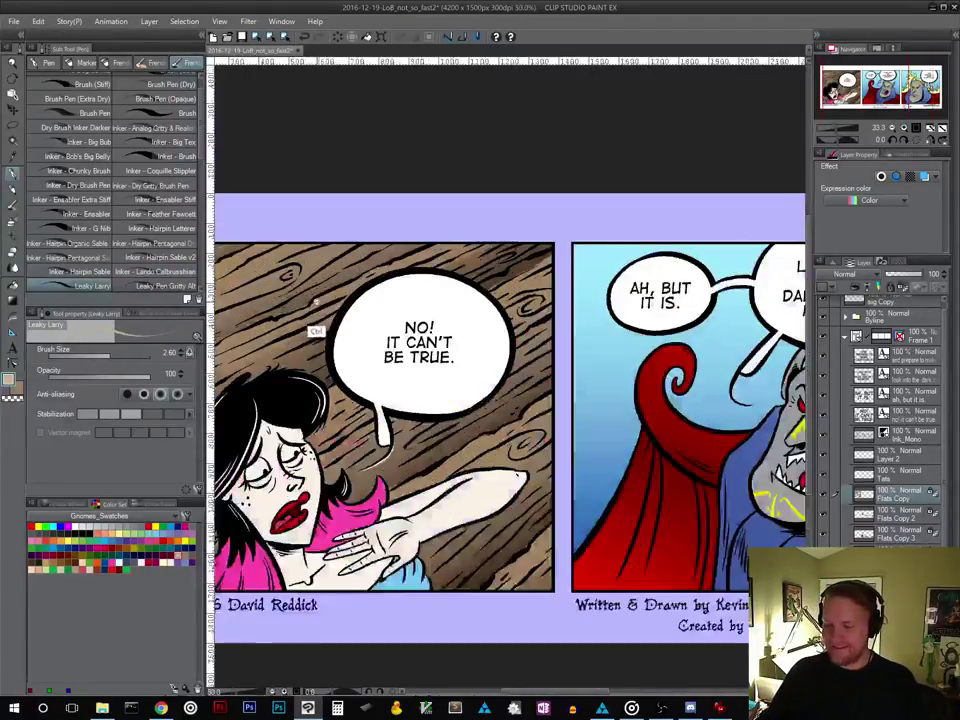
left_click_drag(323, 332, 478, 496)
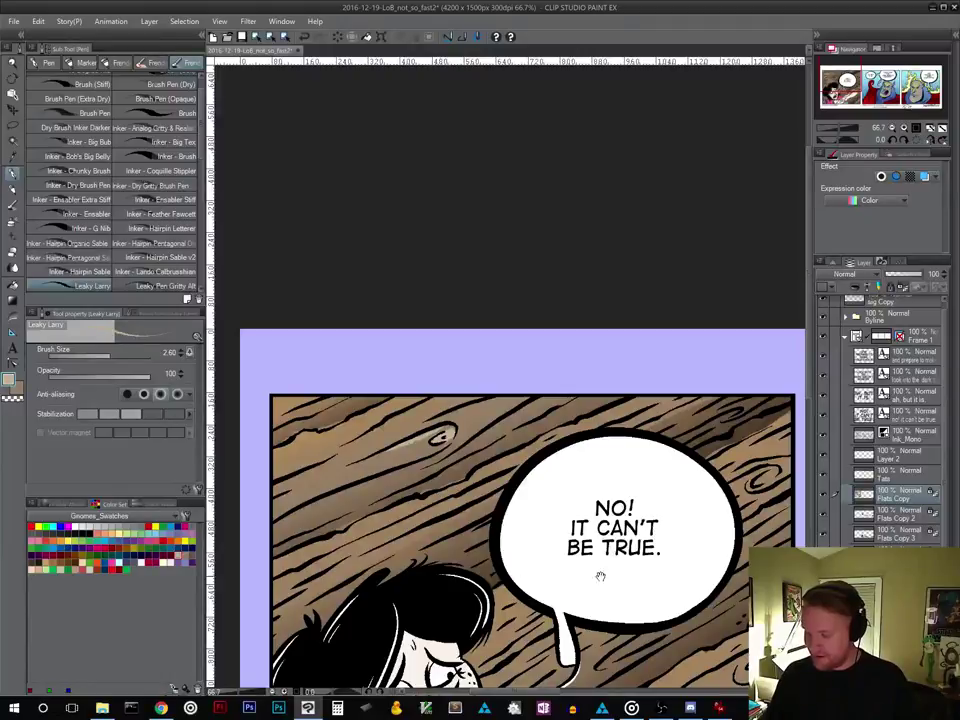
left_click_drag(688, 581, 524, 574)
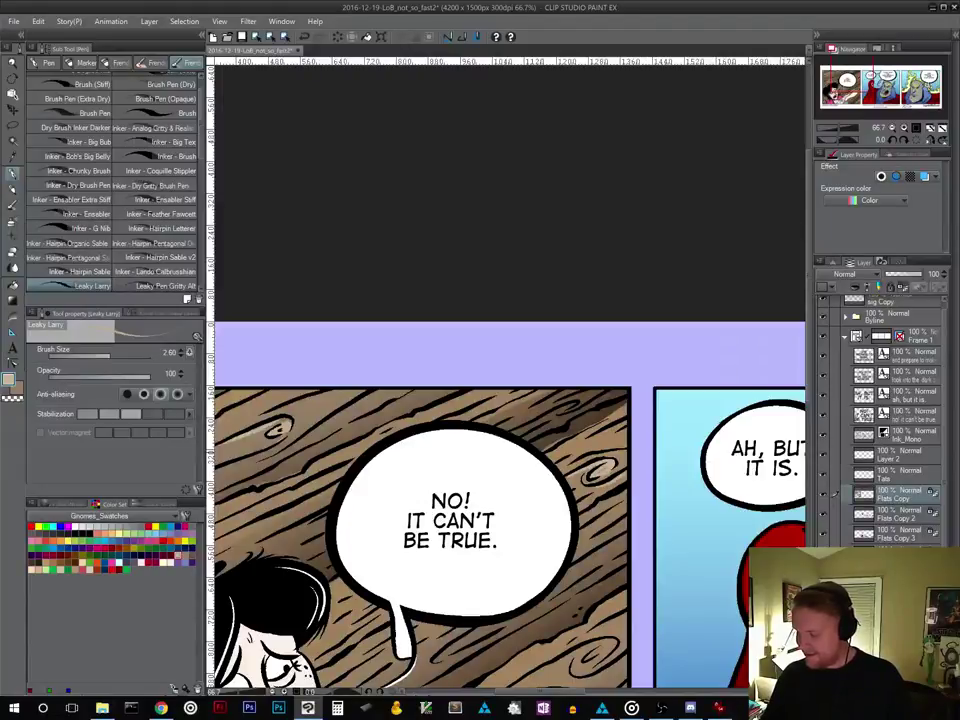
left_click_drag(587, 610, 598, 448)
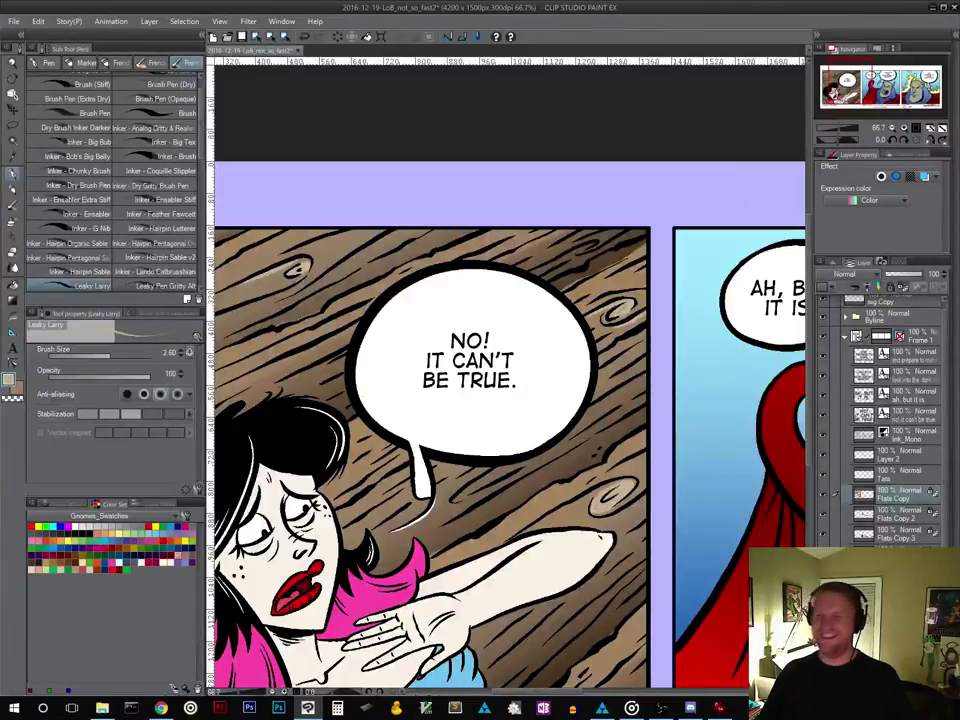
left_click_drag(598, 606, 563, 451)
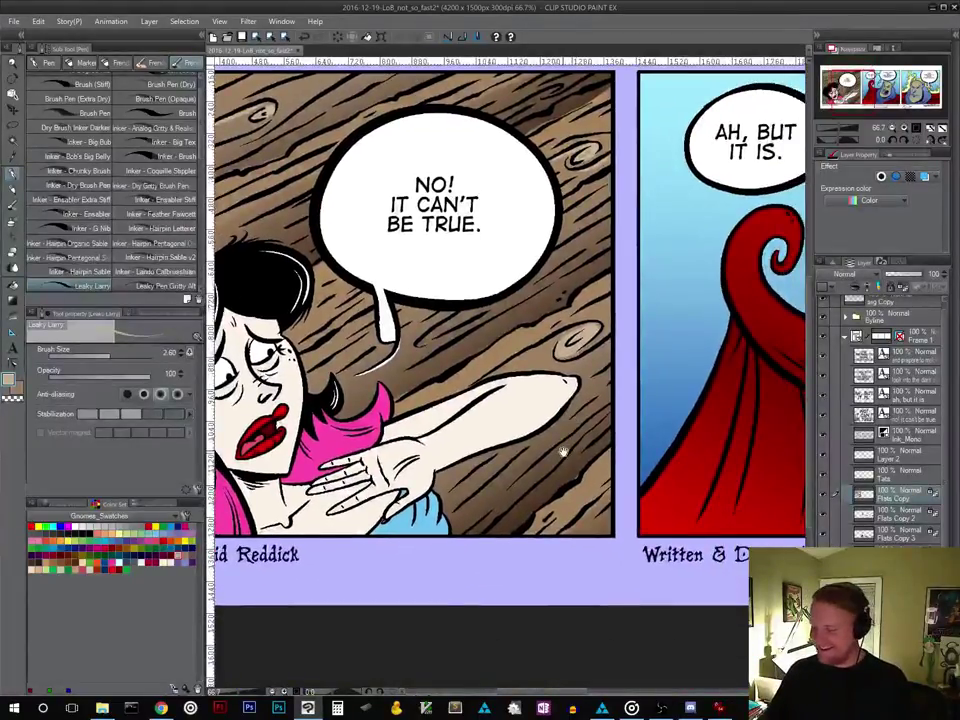
left_click_drag(497, 484, 713, 595)
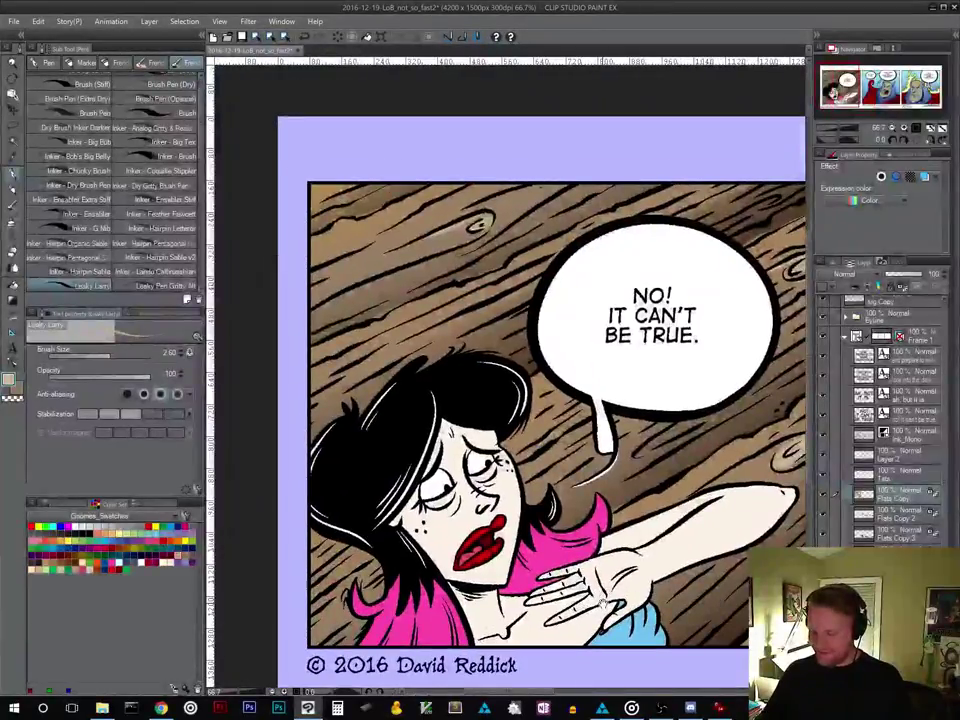
left_click_drag(676, 475, 554, 520)
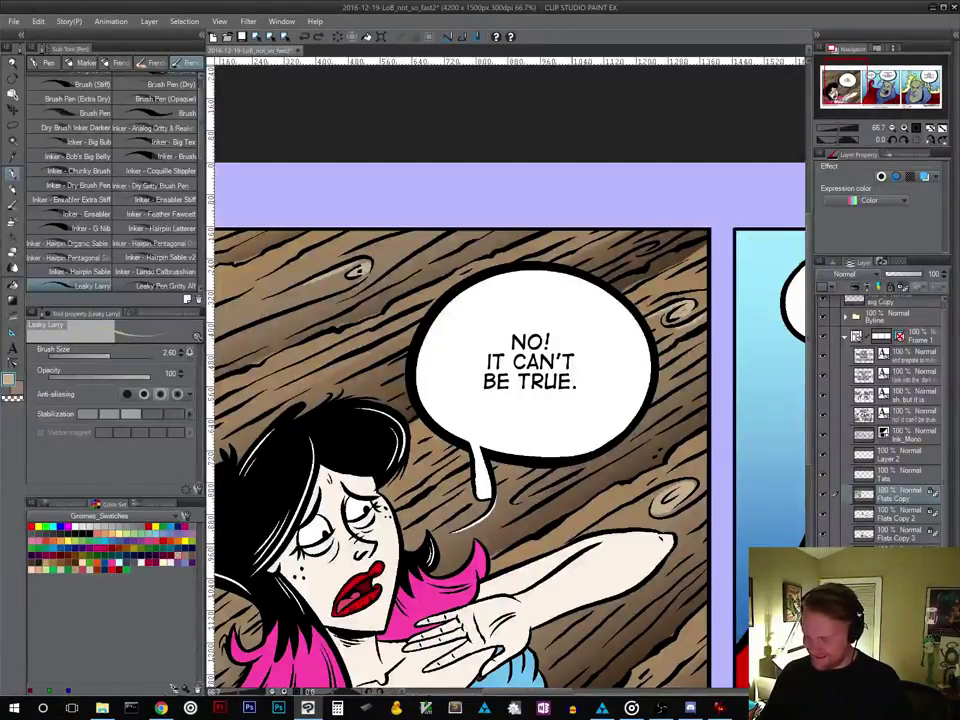
Hide the sub tool, tool property and color set palettes to show the full strip, and save the file
key("ctrl+alt")
left_click_drag(578, 568, 466, 440)
left_click(506, 476, "ctrl+alt")
left_click_drag(505, 502, 579, 553)
left_click(552, 517, "ctrl")
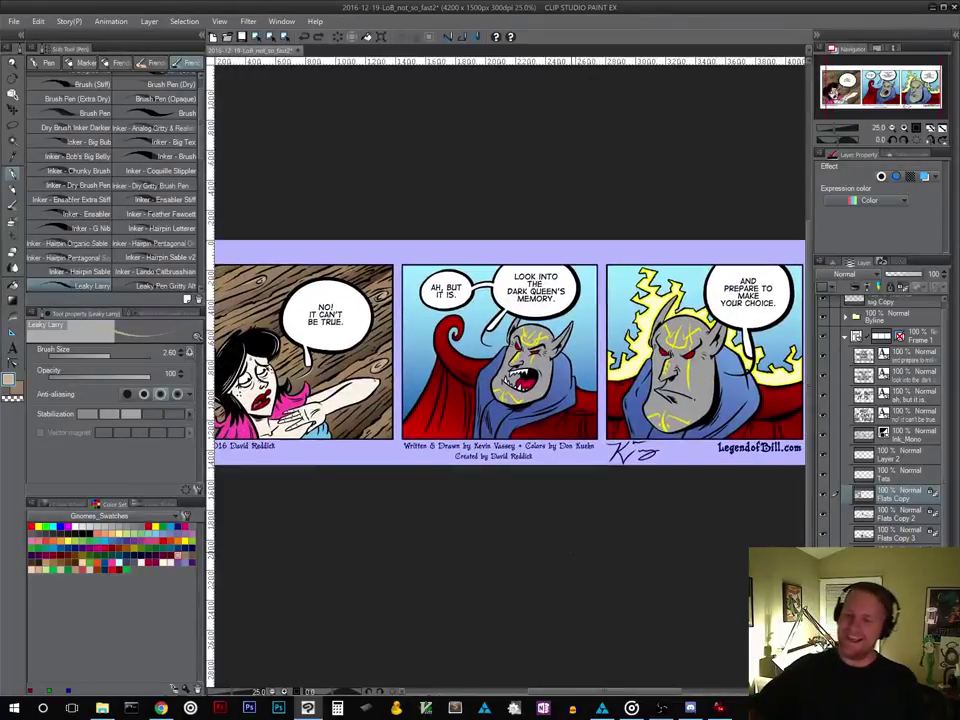
left_click(201, 35)
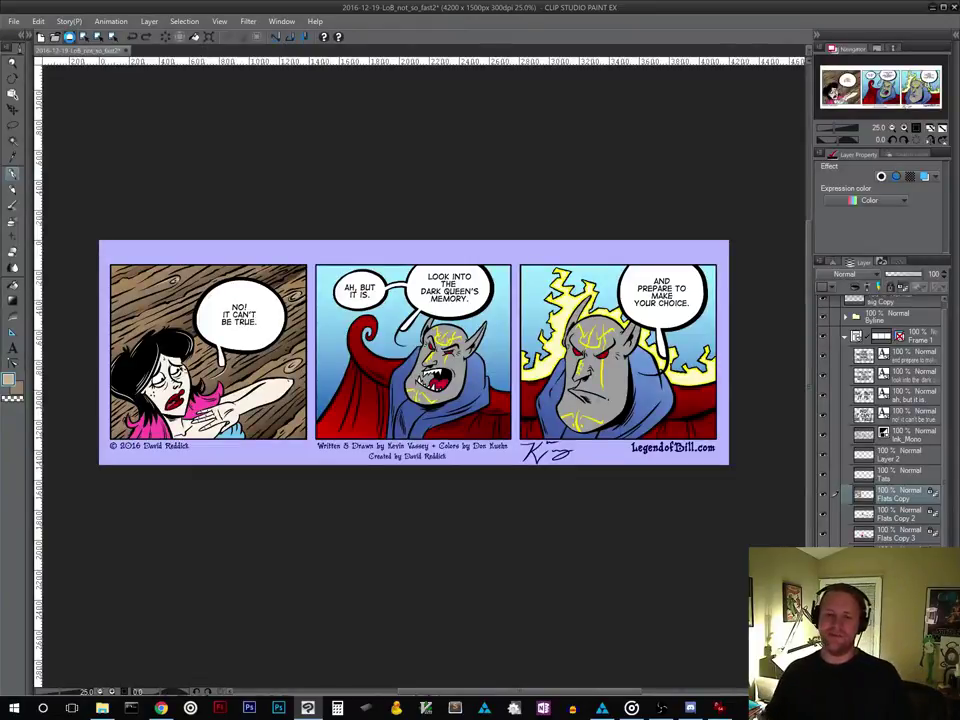
left_click(69, 36)
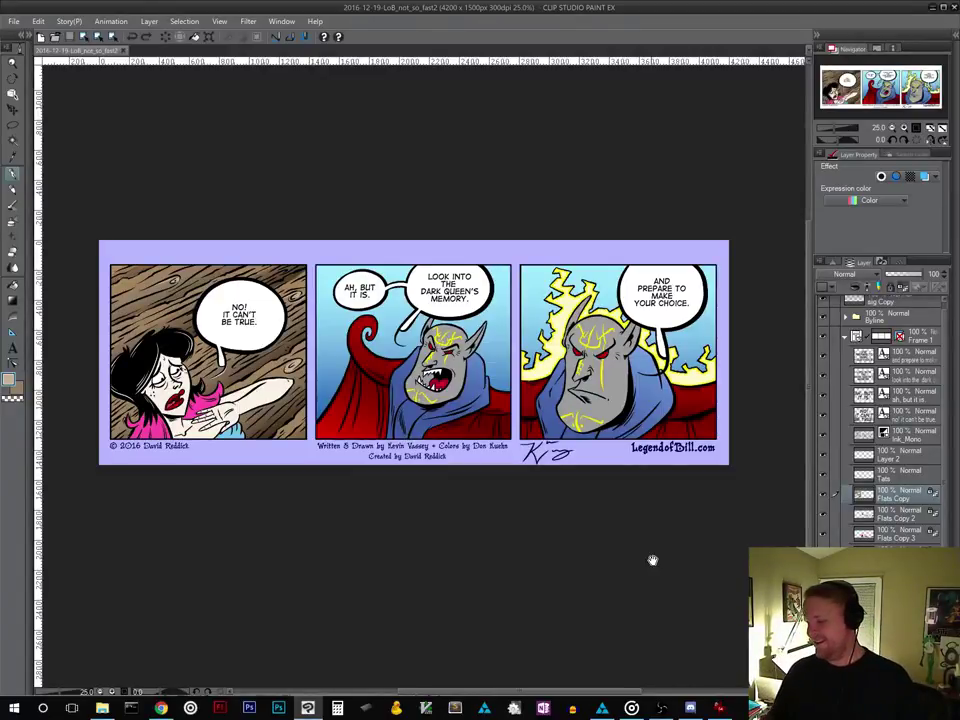
left_click_drag(651, 561, 667, 538)
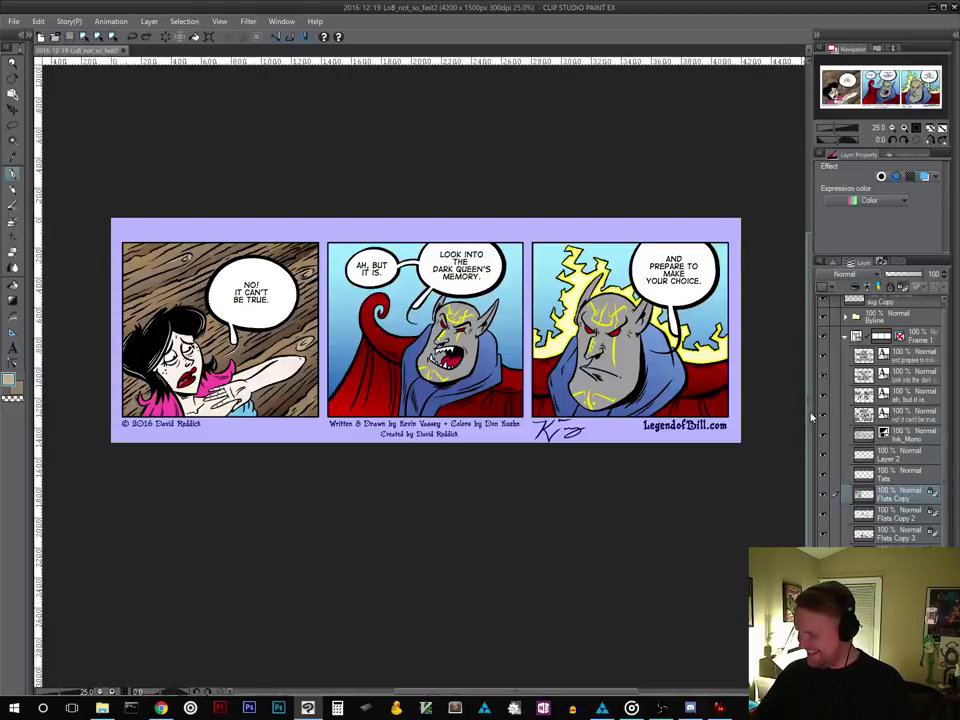
scroll(810, 398, "up", 2)
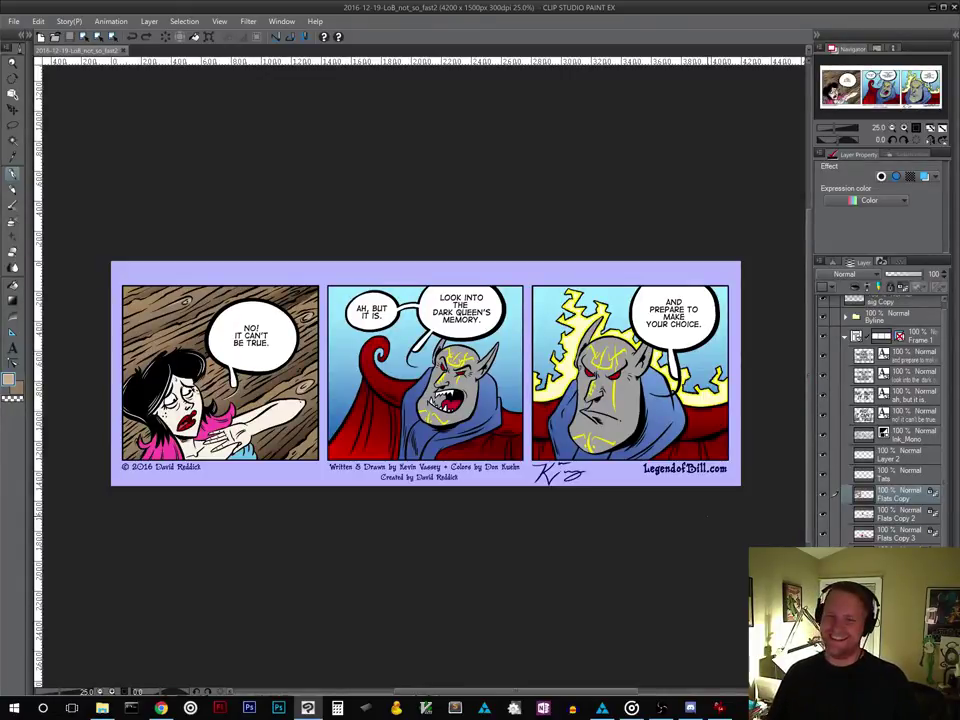
left_click_drag(503, 544, 510, 560)
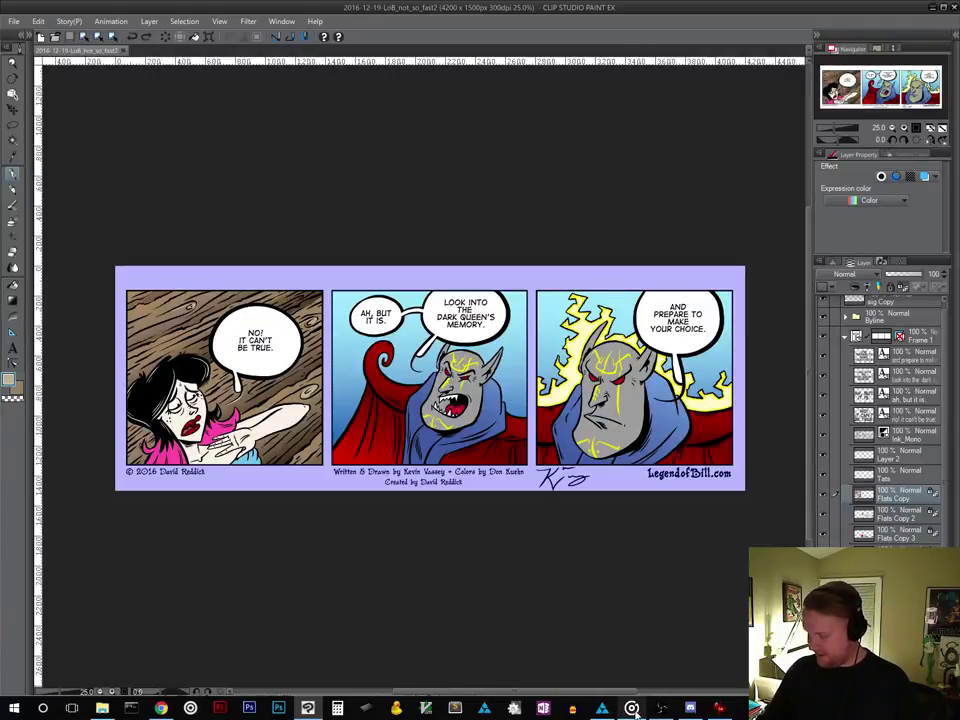
Switch to the running_Man scene in Toon Boom Harmony and move the playhead to frame 1
mouse_move(601, 710)
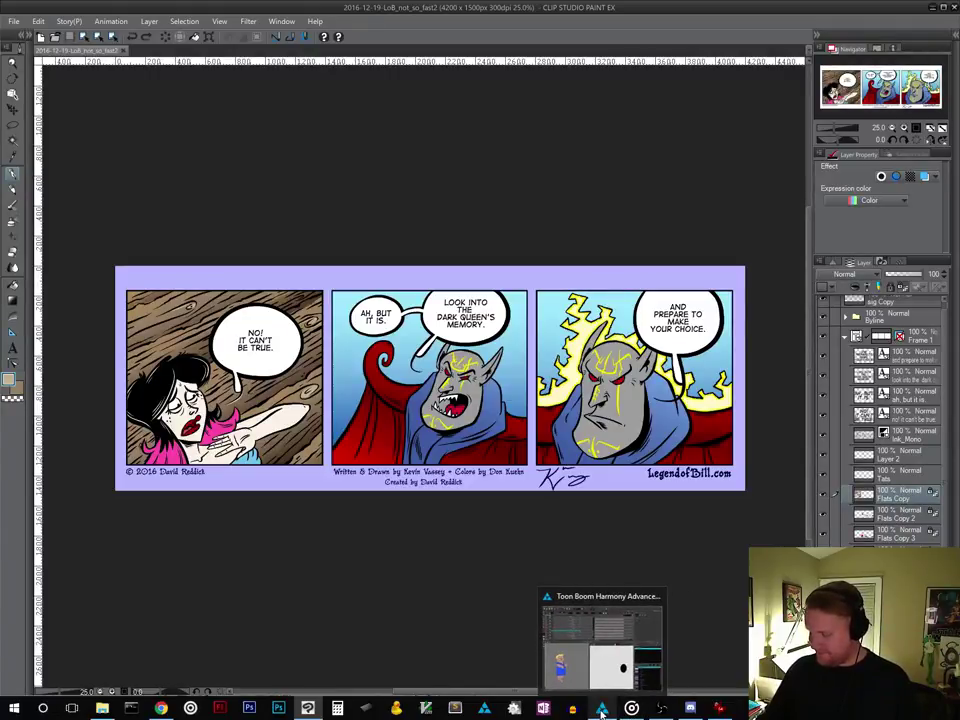
left_click(601, 710)
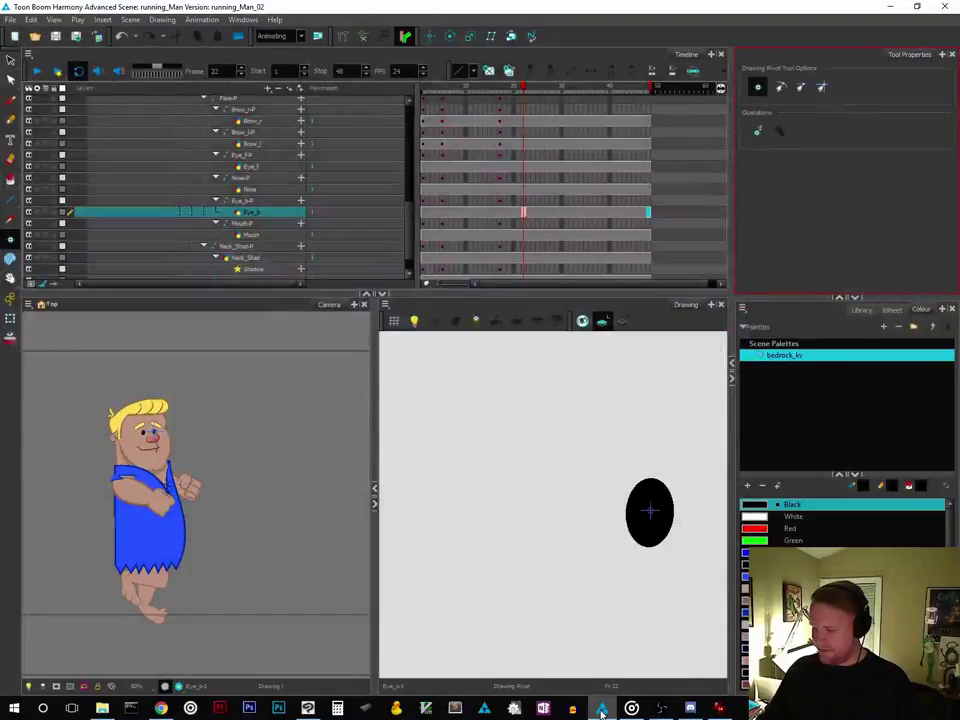
left_click(347, 473)
left_click(292, 138)
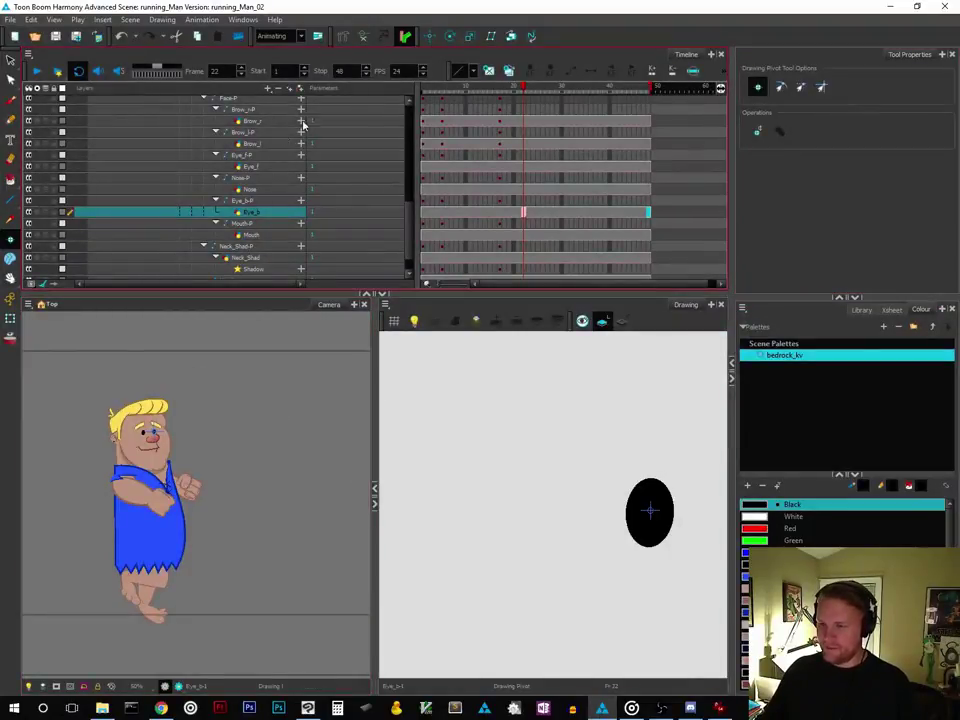
left_click_drag(522, 87, 386, 98)
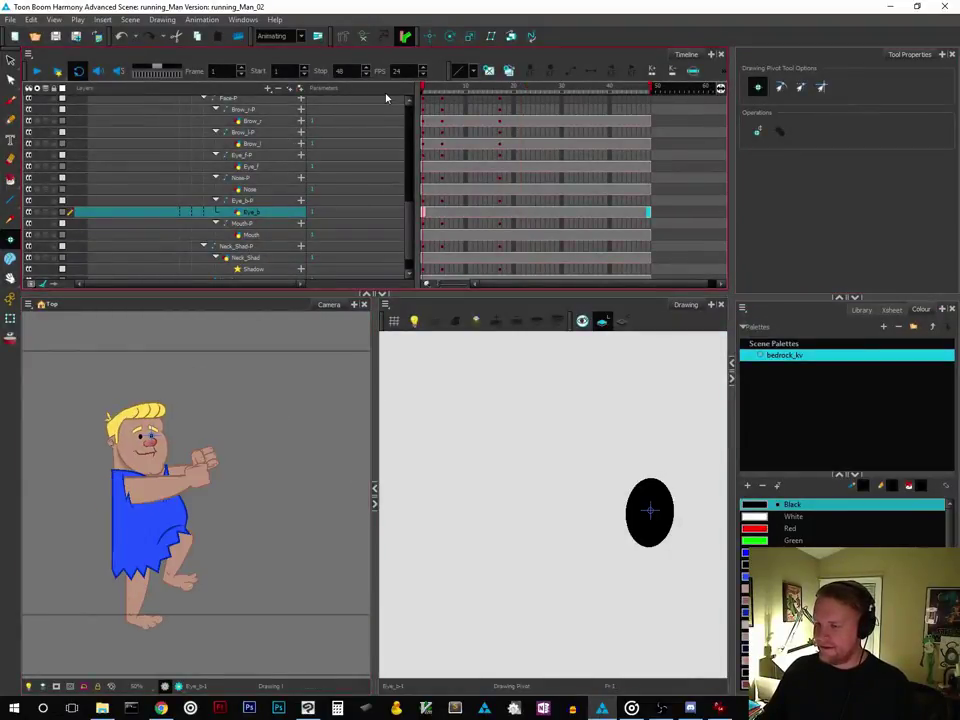
left_click(276, 352)
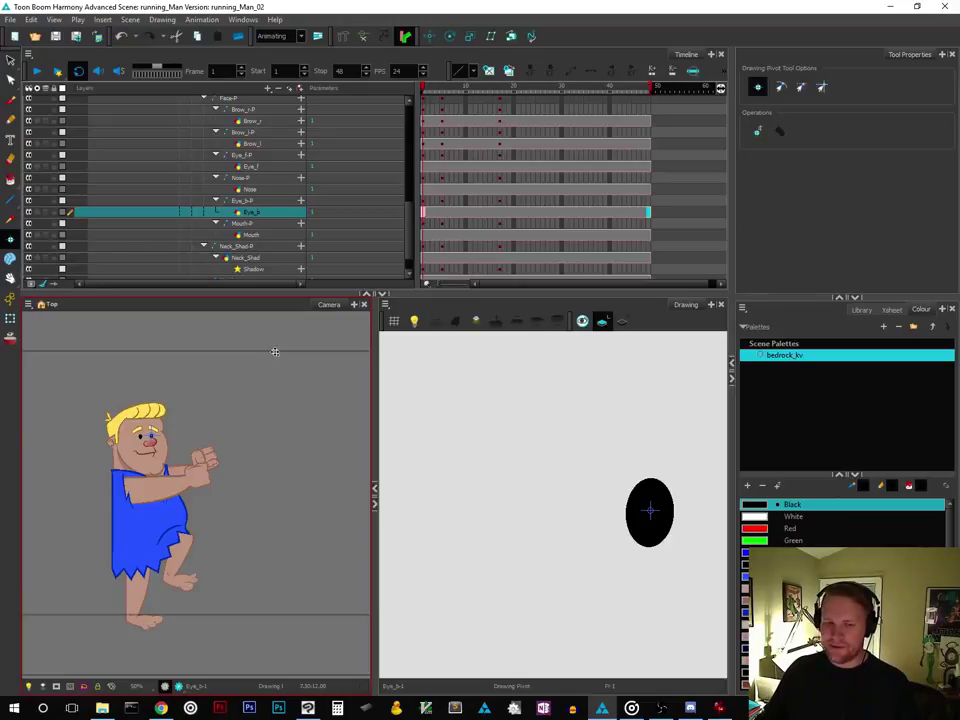
left_click(102, 135)
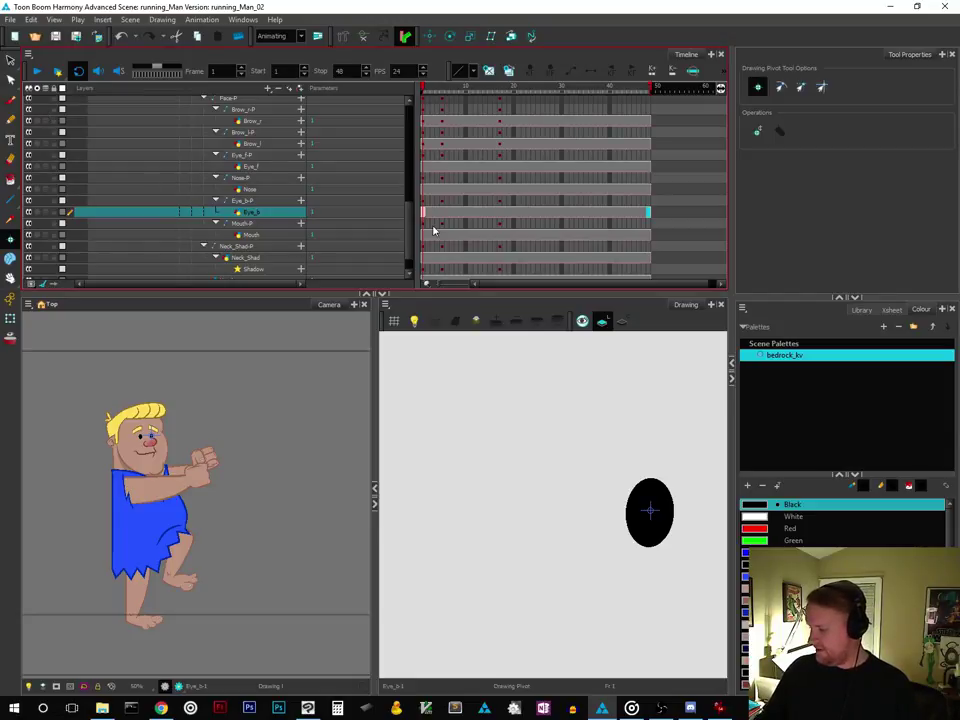
Enlarge the color swatch list of the bedrock_kv palette by shrinking the palette list above it
left_click(771, 404)
left_click_drag(799, 476, 781, 398)
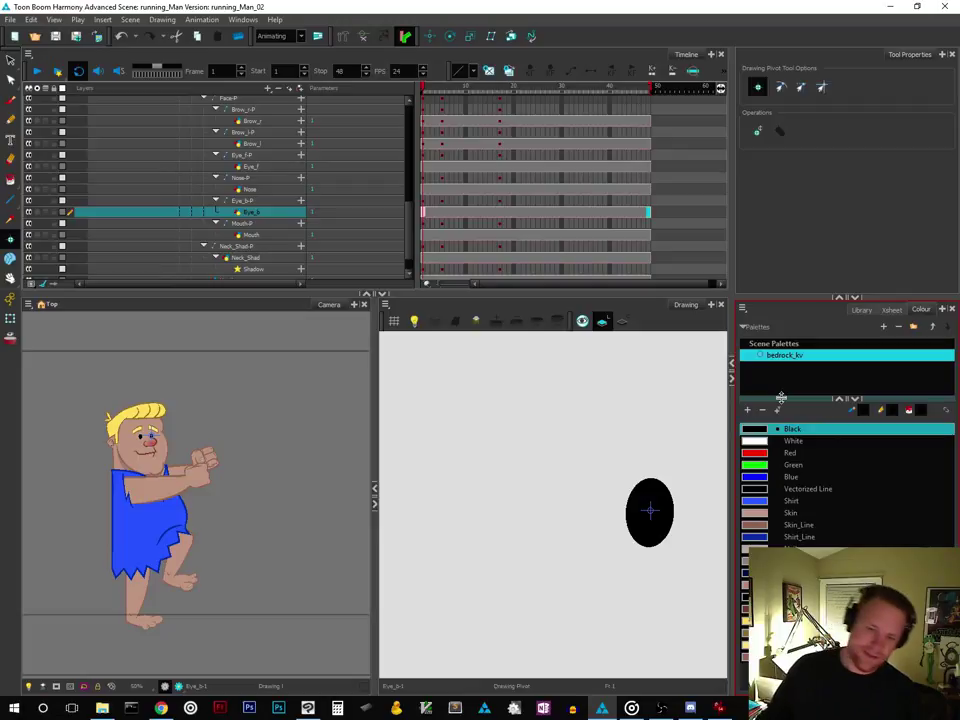
left_click(449, 431)
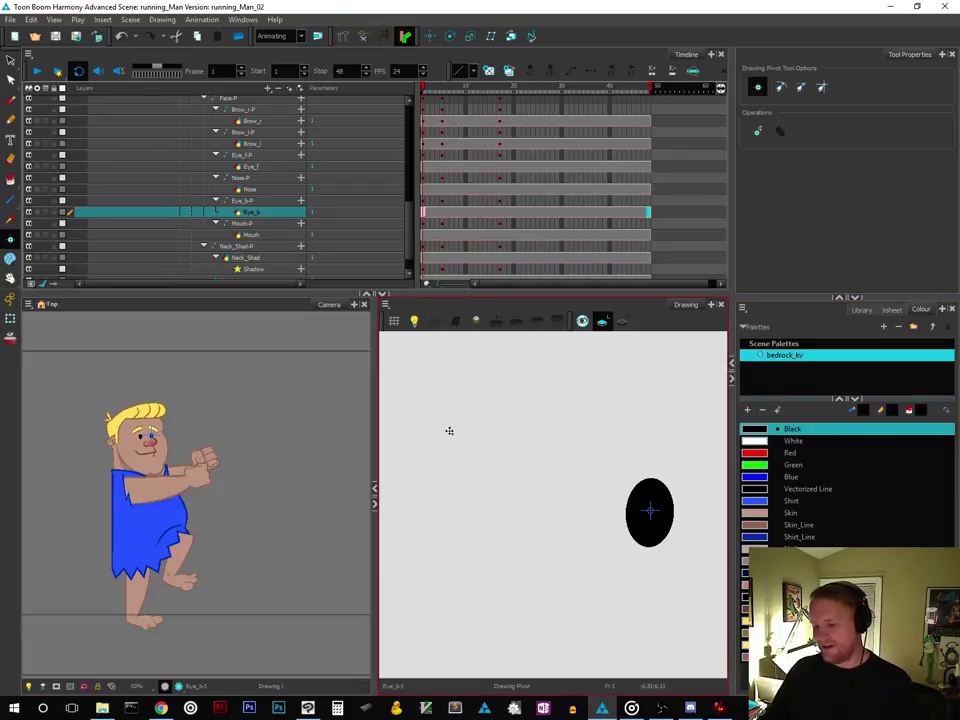
Play back the running animation loop in the camera view
left_click(152, 341)
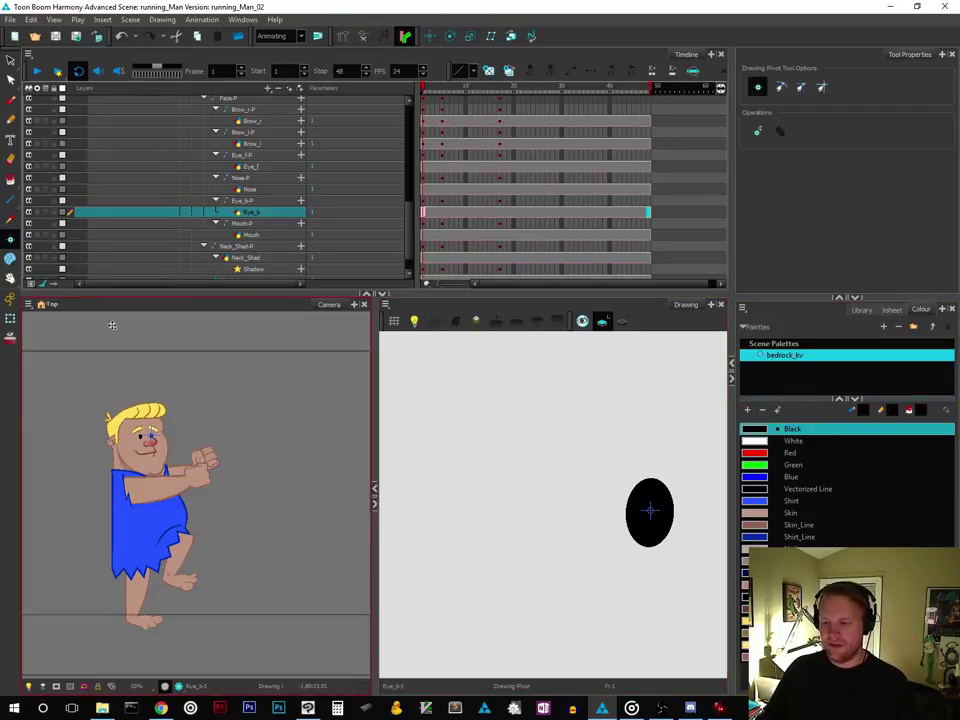
left_click(100, 158)
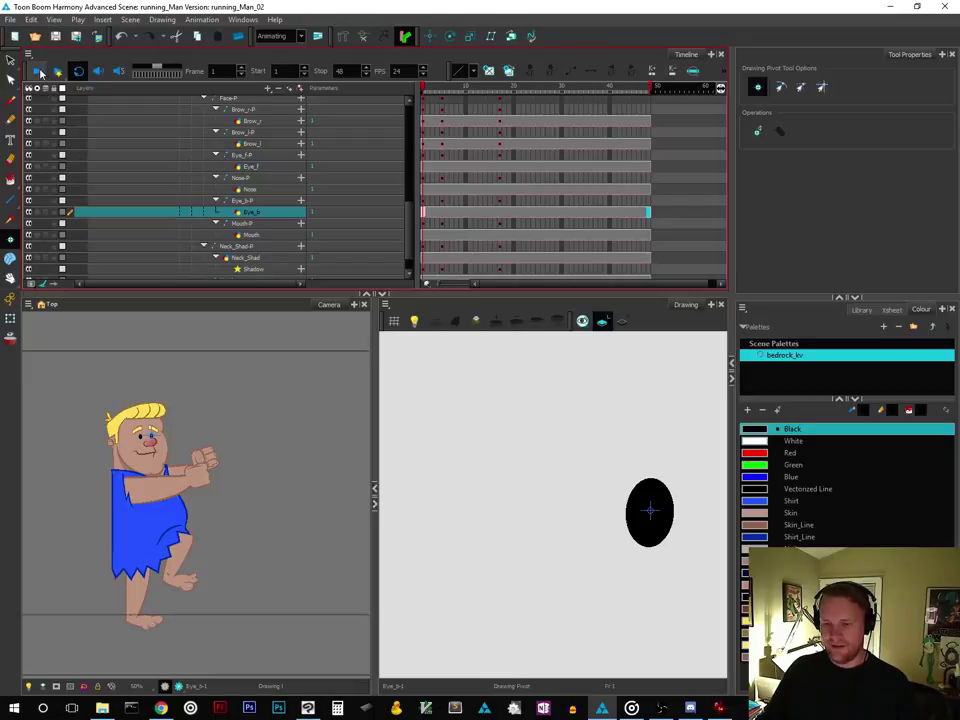
left_click(36, 72)
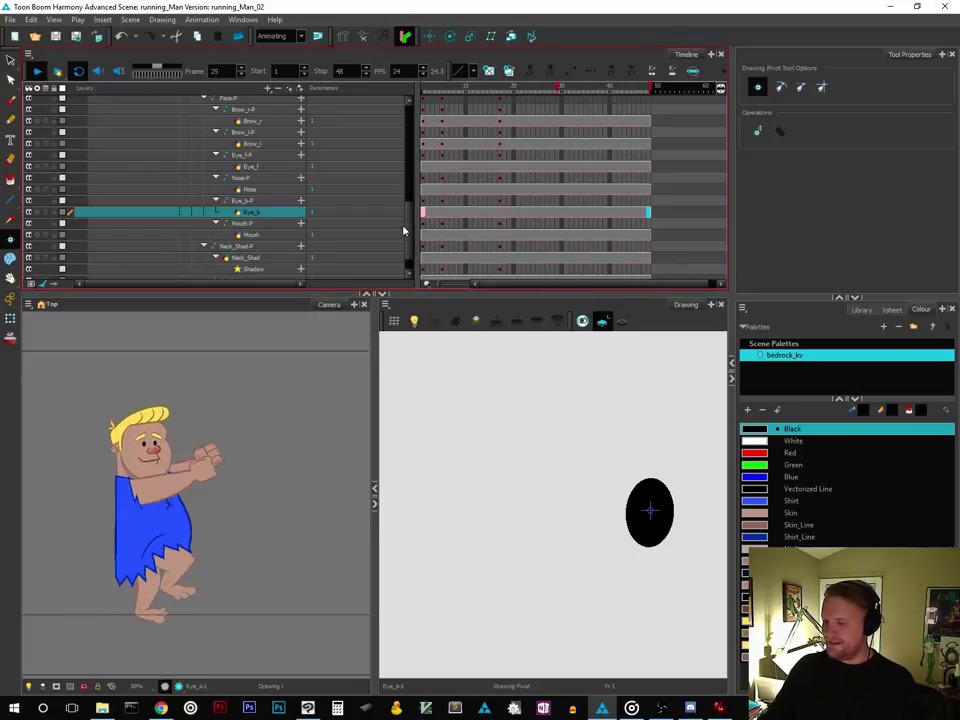
Stop at the Hair_b-P peg layer in the timeline, select it, and turn on onion skinning for its hair drawing
left_click_drag(407, 223, 414, 186)
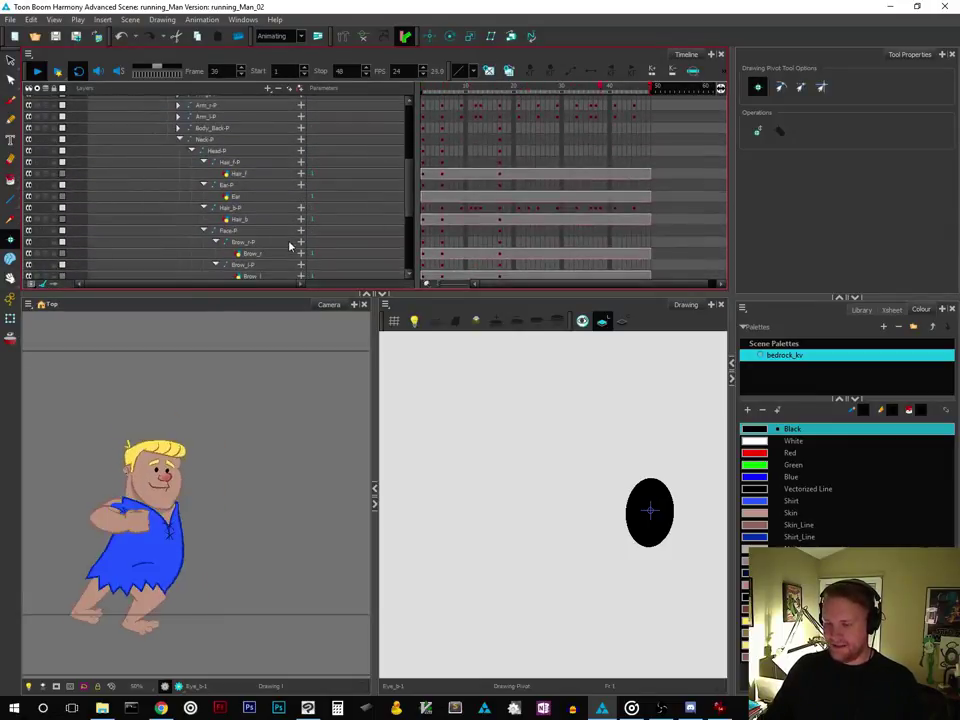
left_click(229, 208)
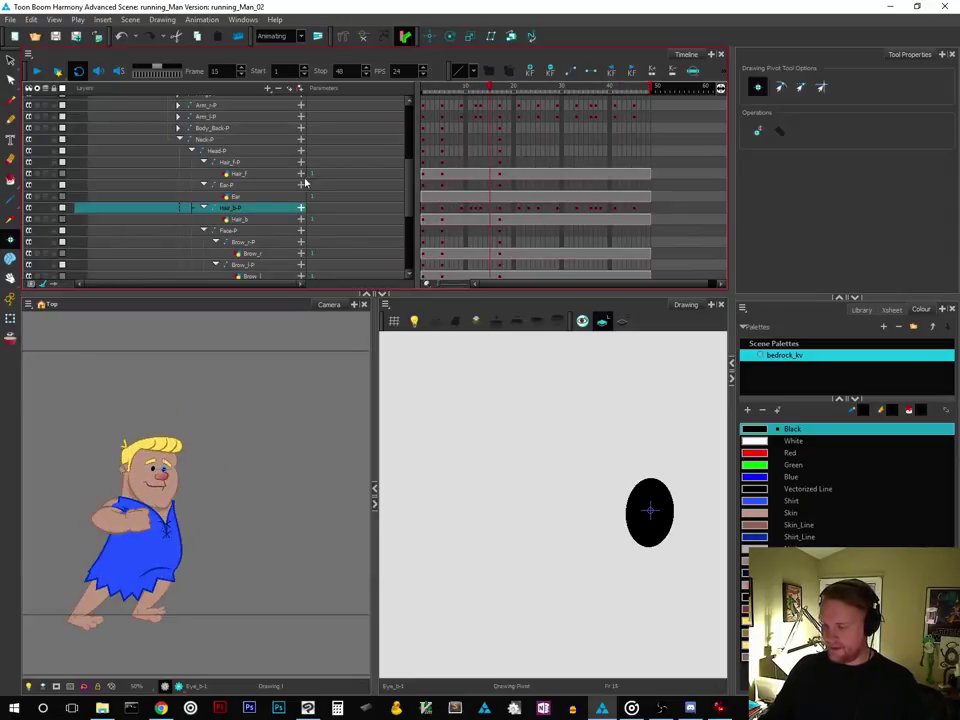
left_click(10, 339)
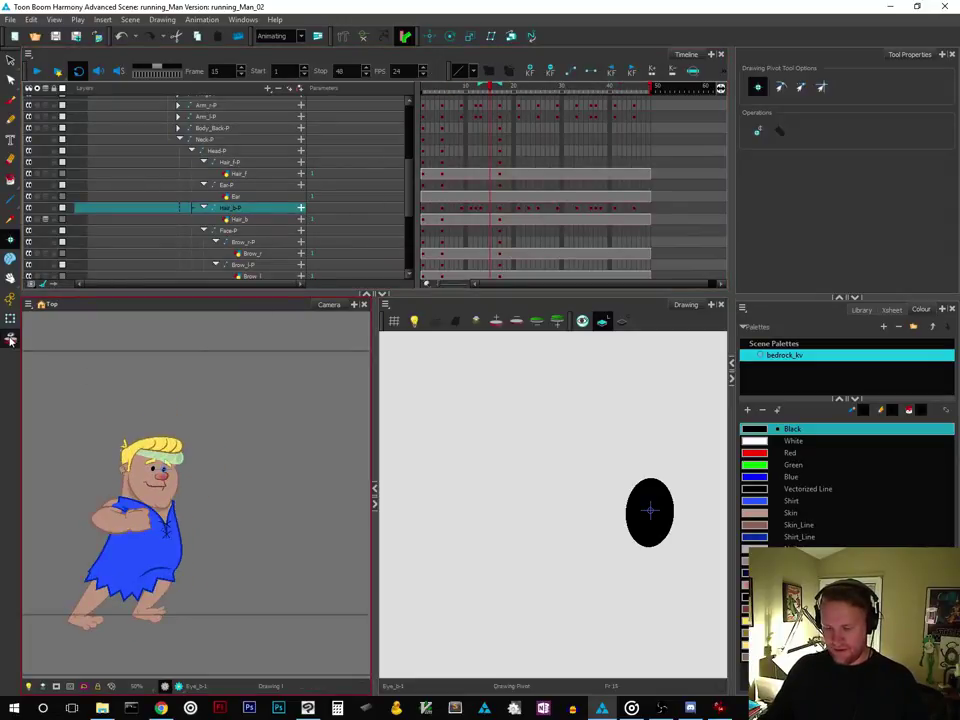
scroll(219, 416, "up", 1)
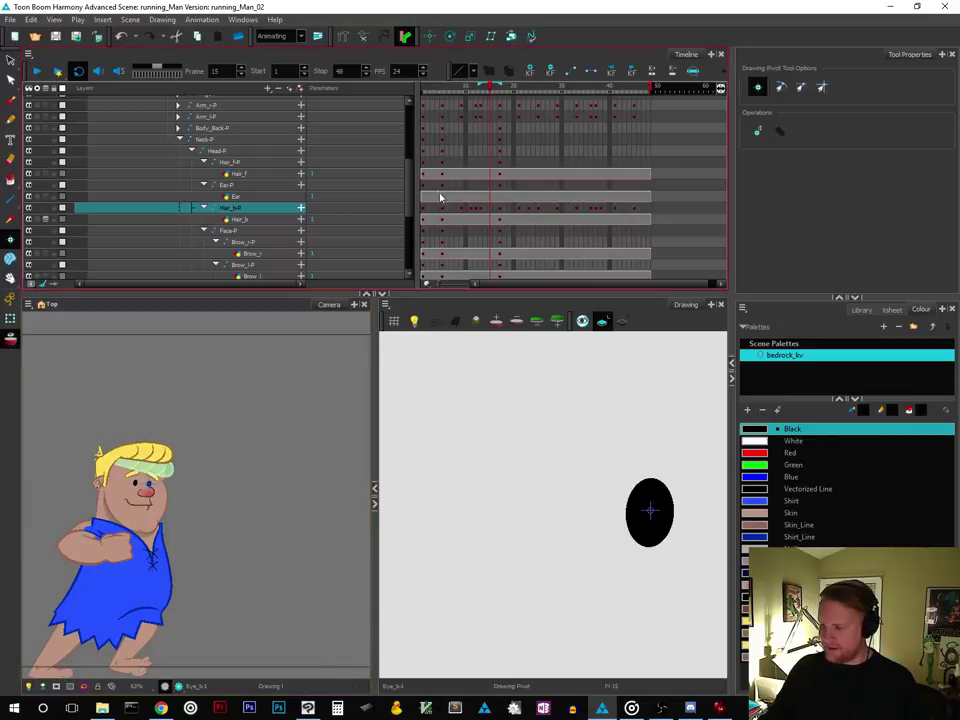
Compare the hair poses from frame 9 onward, and rotate the Hair_b-P hair slightly counterclockwise at frame 17 with the Transform tool
left_click(471, 92)
left_click_drag(471, 92, 462, 118)
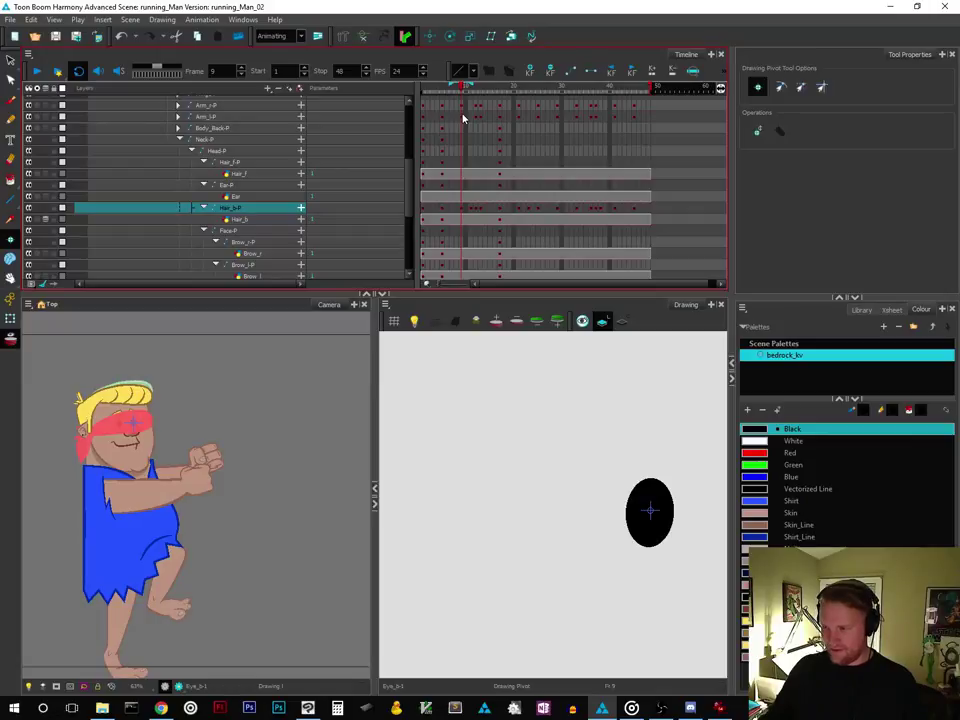
left_click_drag(464, 88, 499, 113)
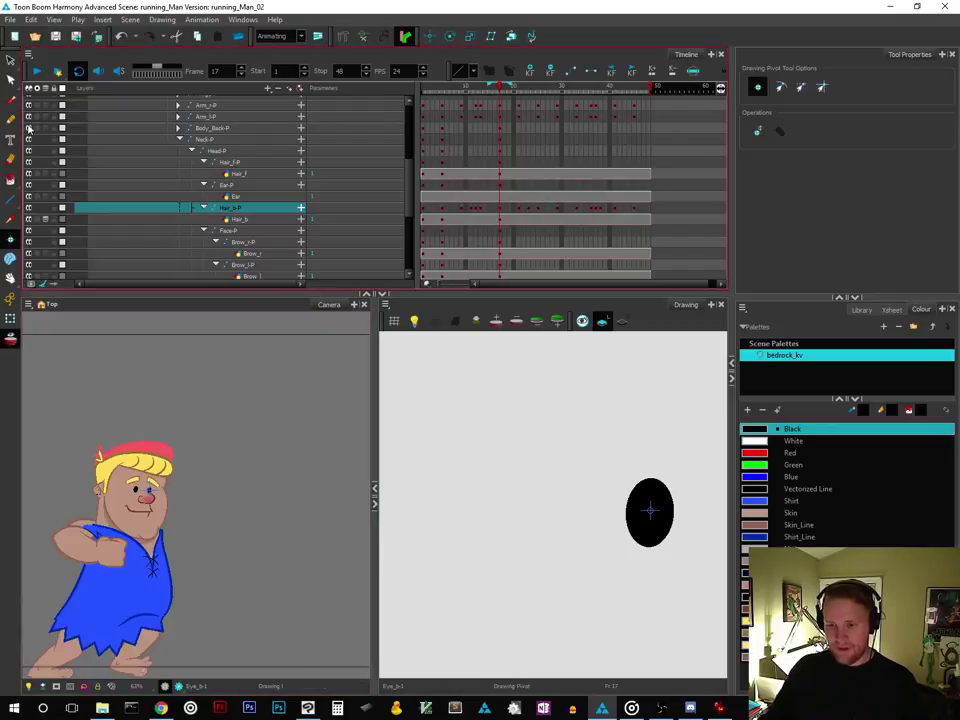
left_click(10, 316)
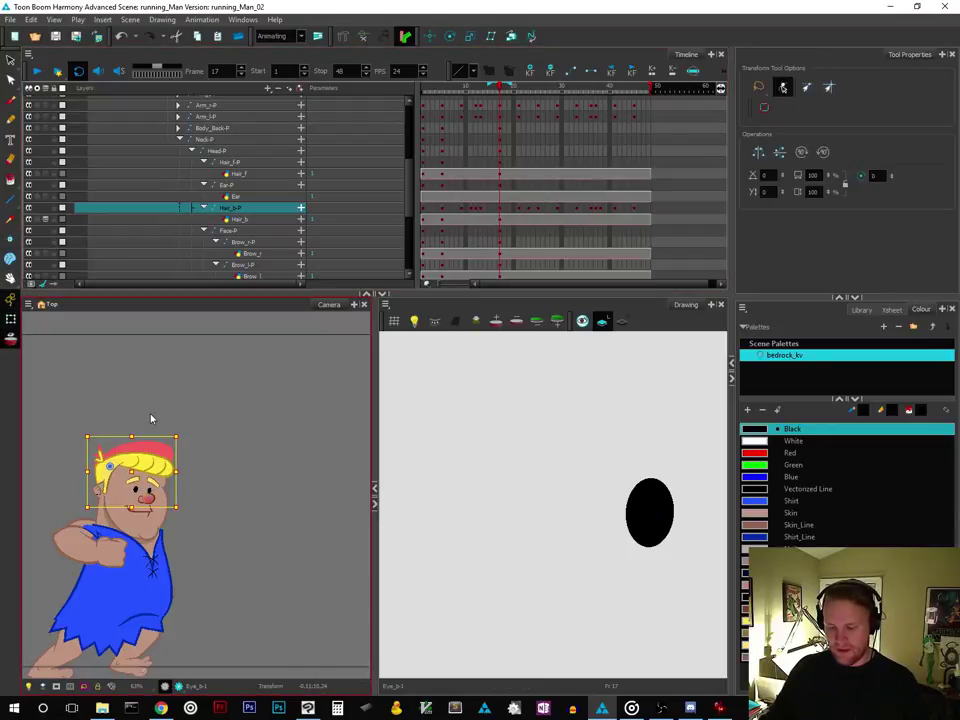
left_click(201, 436)
left_click(147, 459)
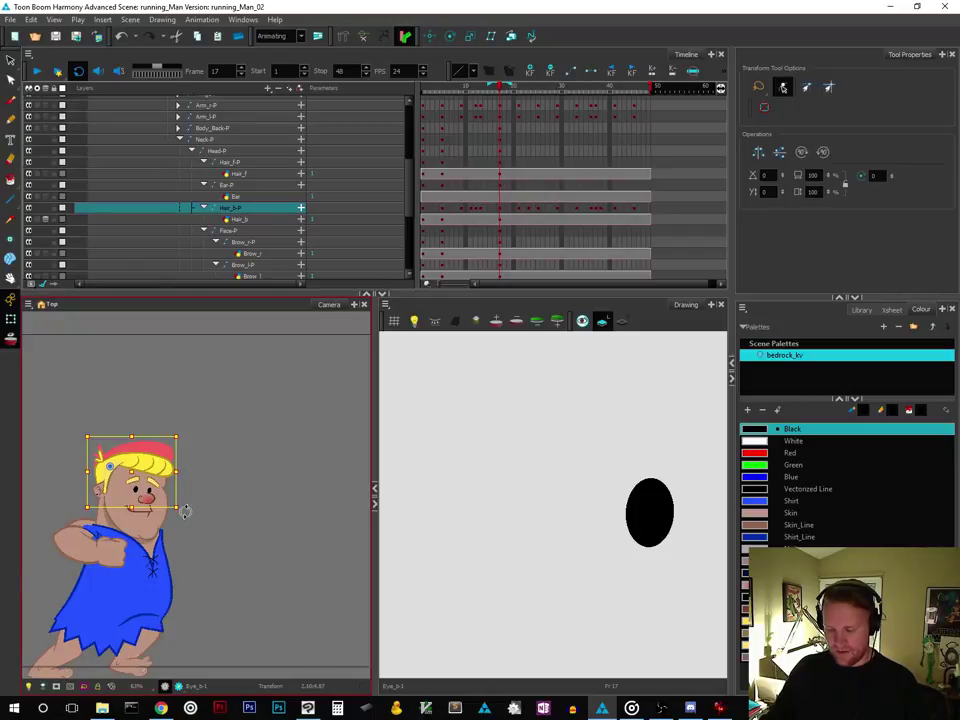
left_click_drag(185, 511, 190, 501)
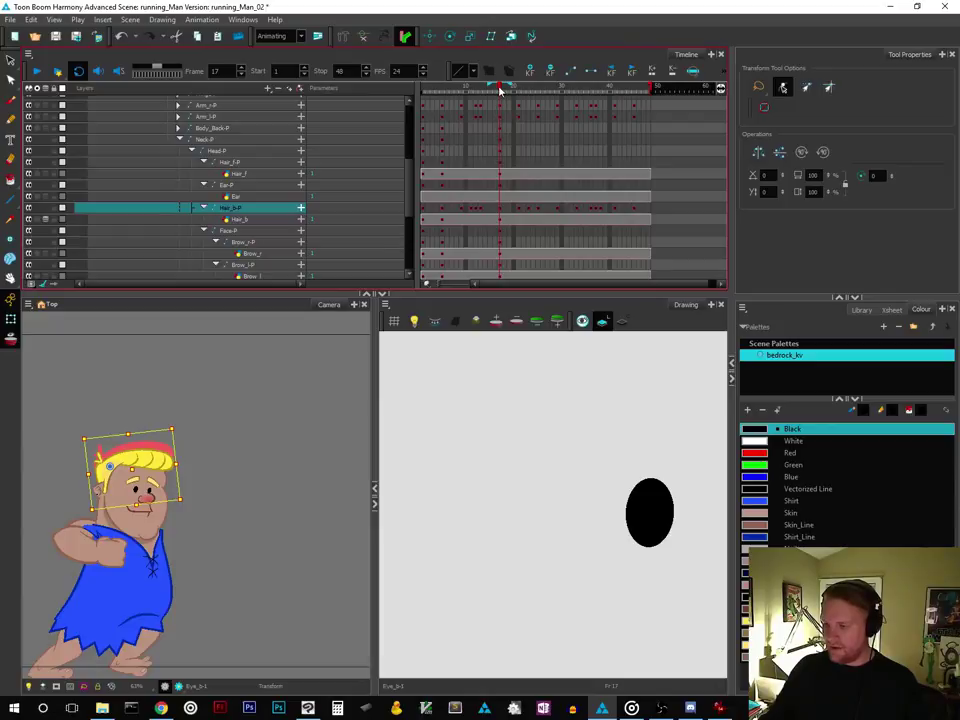
Rotate, skew and stretch the hair taller at frame 12, and check its motion across frames 11 to 13
left_click_drag(500, 90, 475, 150)
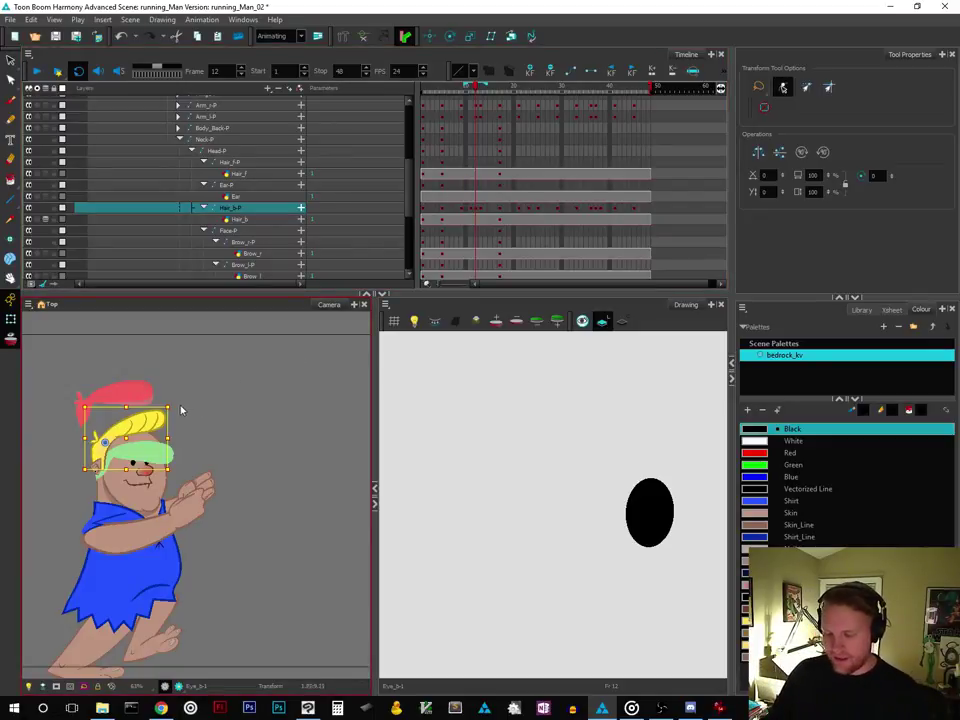
left_click_drag(177, 406, 182, 420)
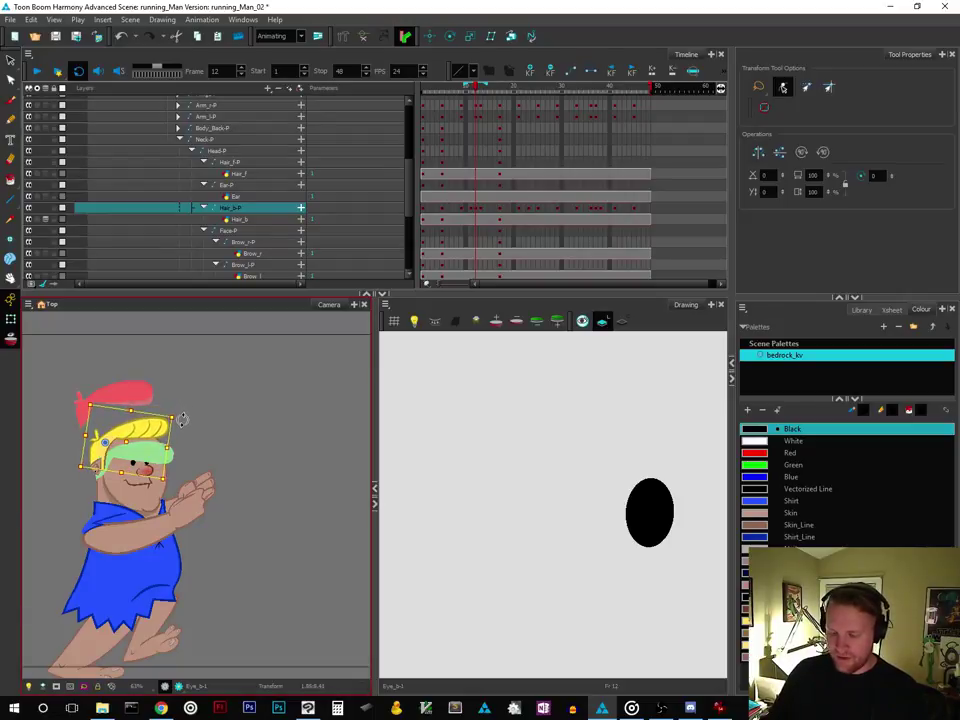
left_click_drag(104, 408, 95, 404)
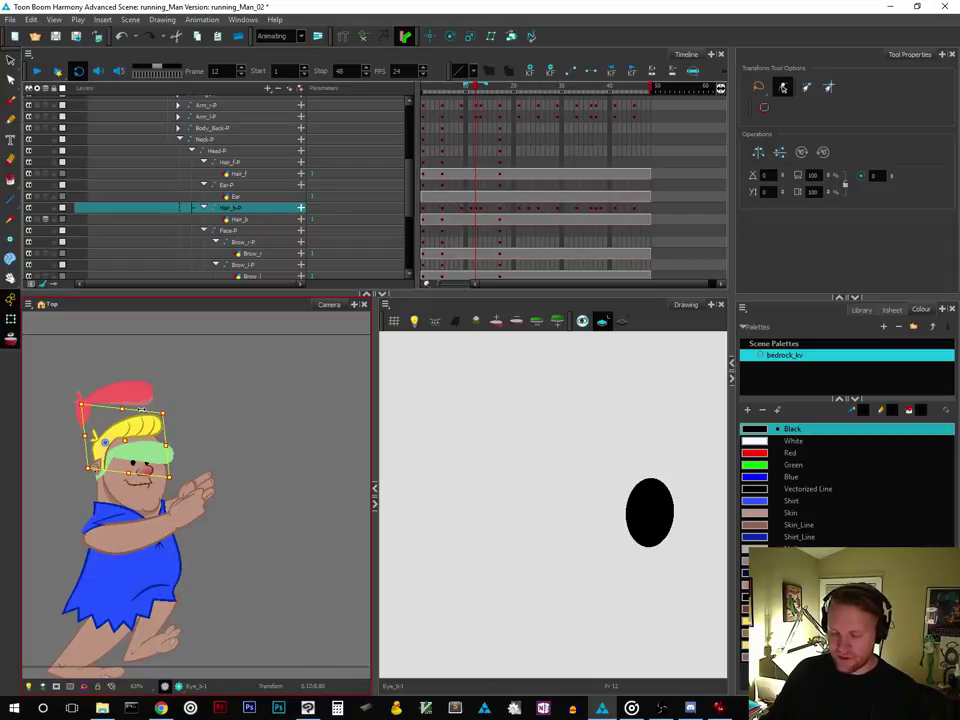
left_click_drag(122, 408, 122, 399)
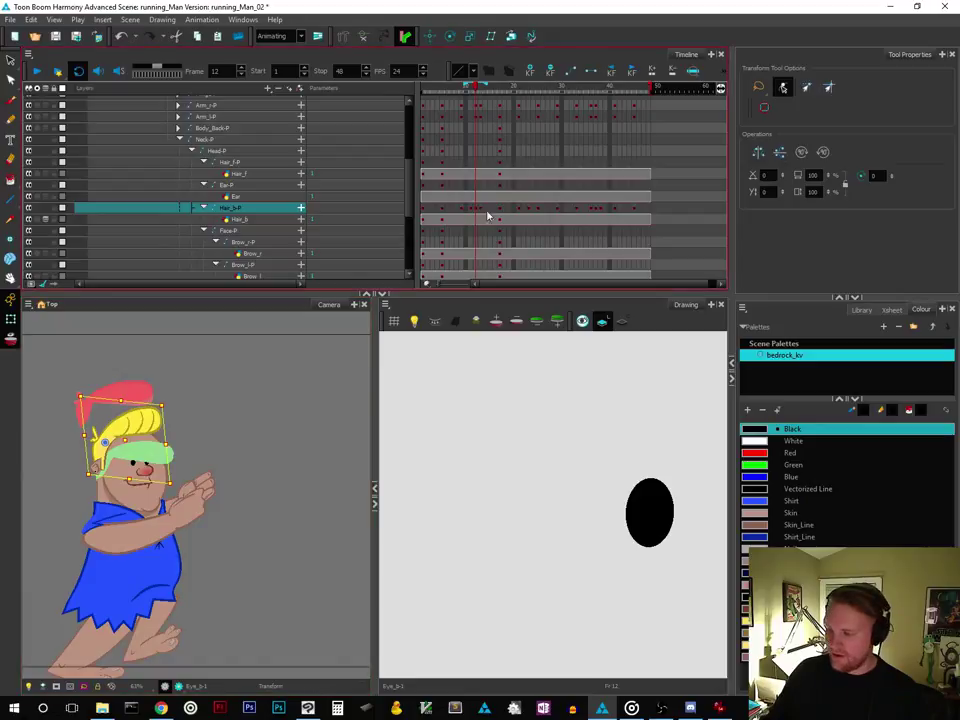
left_click(474, 88)
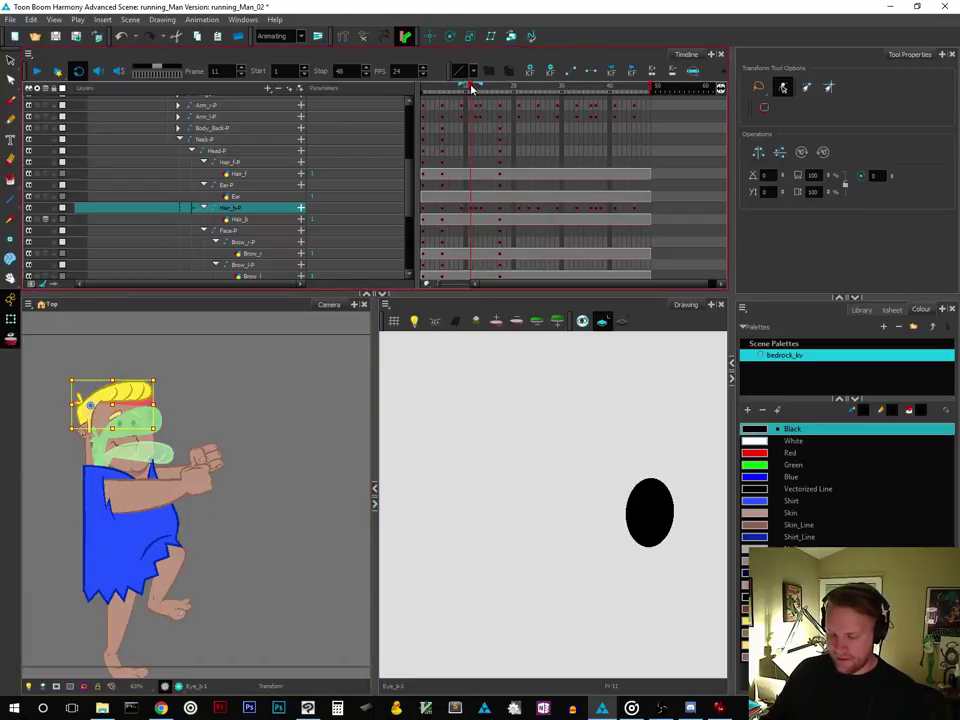
left_click(476, 89)
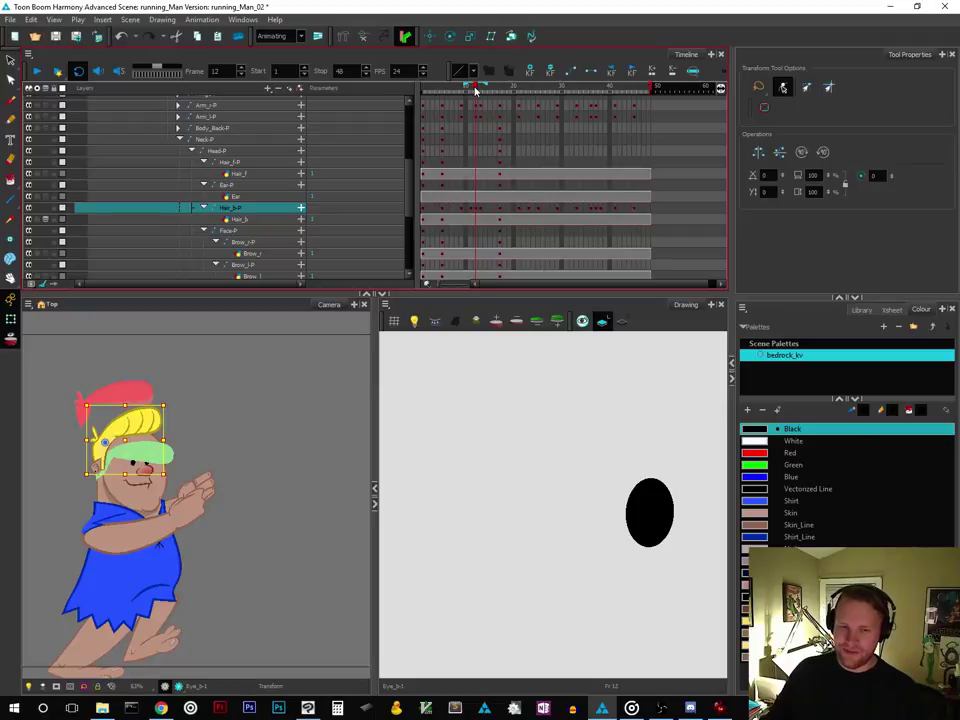
left_click(481, 89)
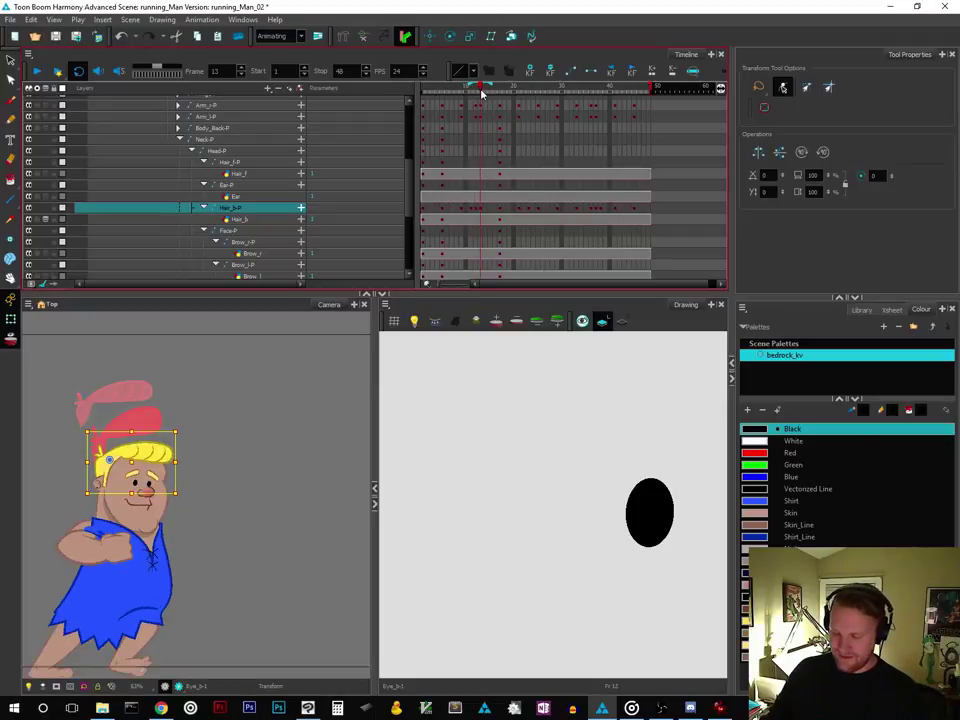
Rotate the hair slightly clockwise at frame 23, and skew and stretch it taller at frame 36
left_click_drag(482, 94, 528, 113)
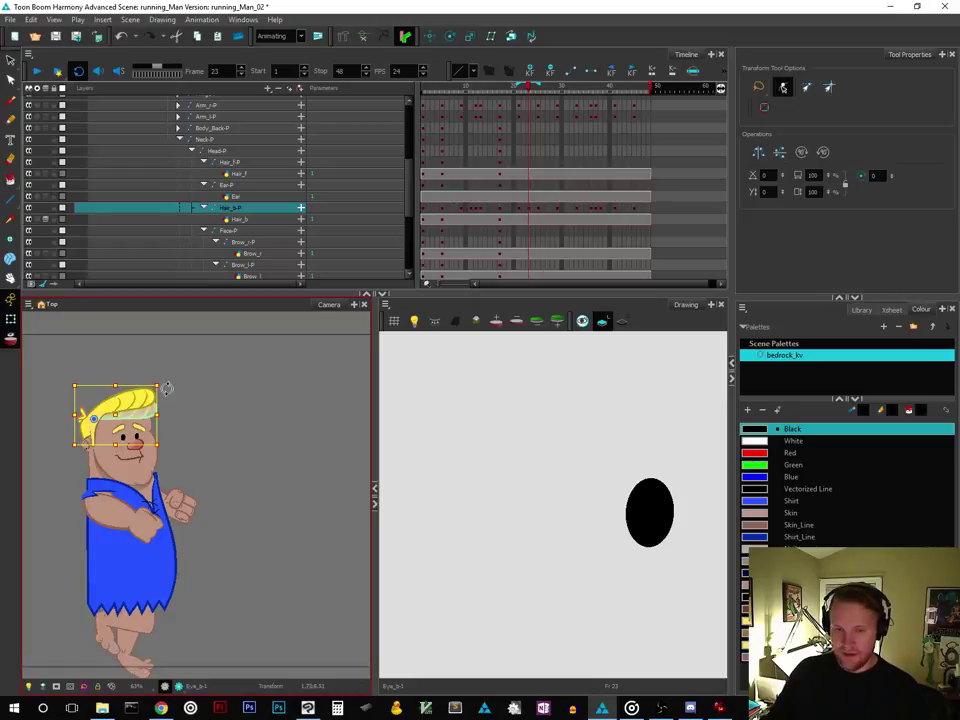
left_click_drag(167, 388, 170, 394)
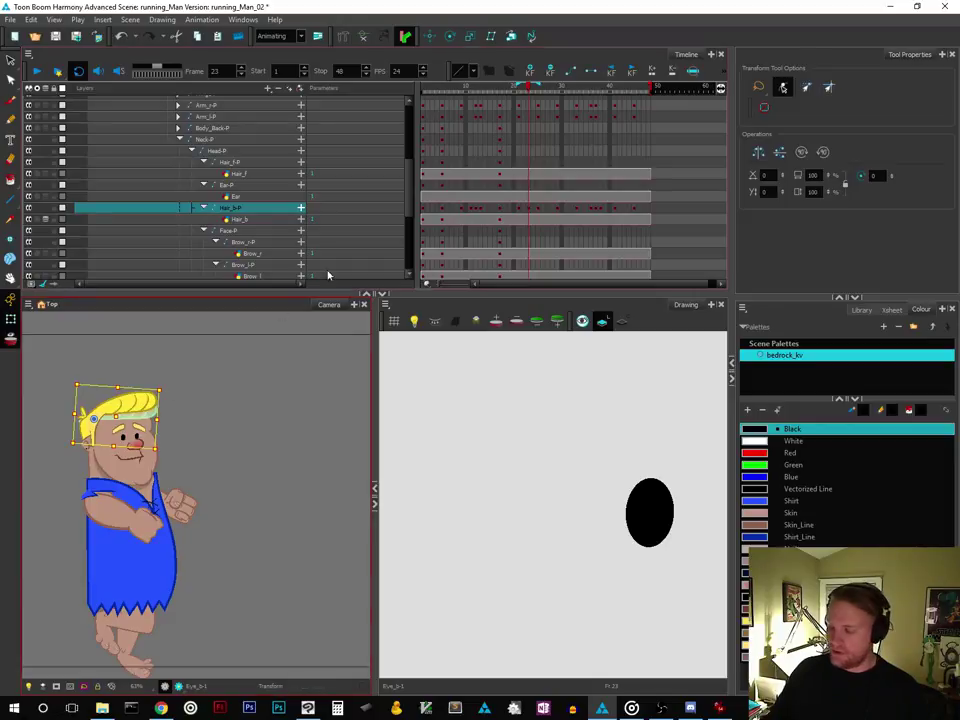
mouse_move(528, 86)
left_mouse_down()
mouse_move(520, 92)
mouse_move(540, 99)
mouse_move(508, 105)
mouse_move(591, 135)
mouse_move(535, 140)
mouse_move(593, 152)
left_mouse_up()
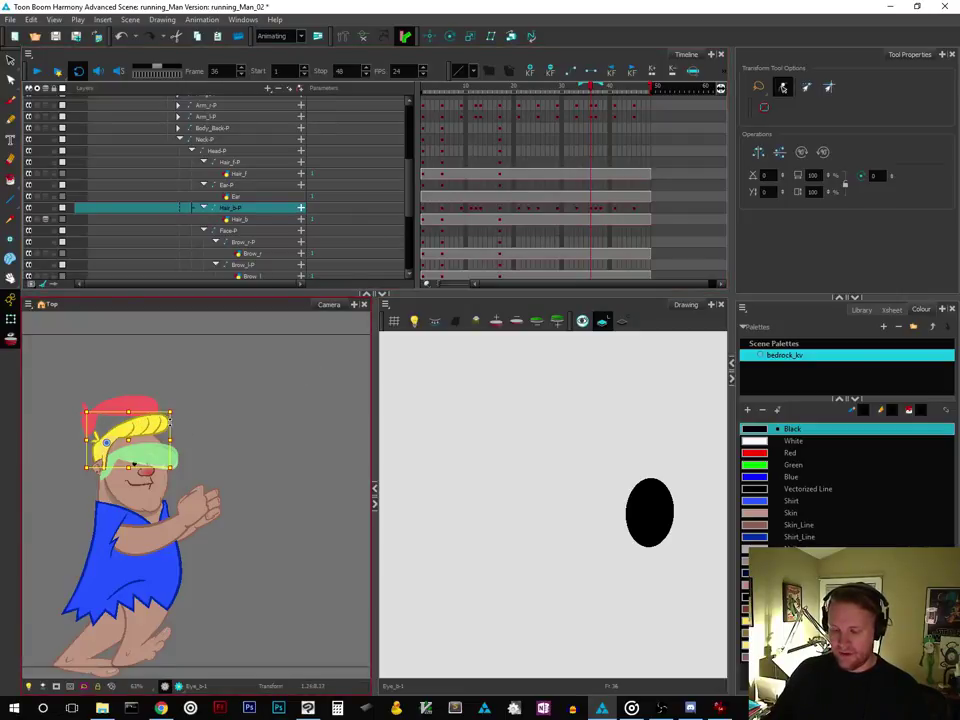
left_click_drag(171, 411, 171, 405)
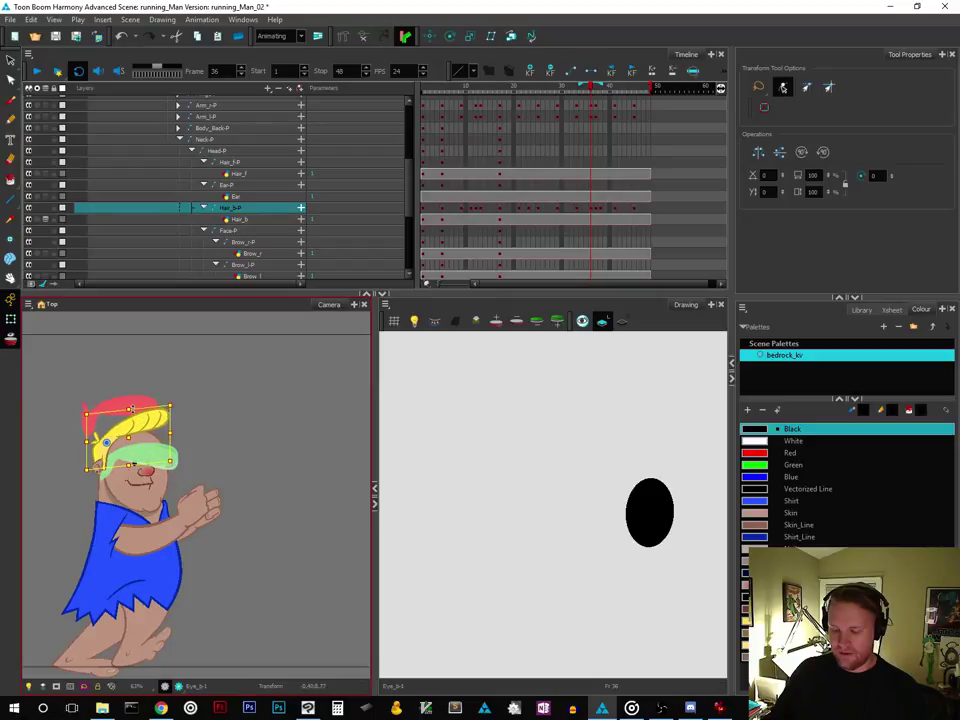
mouse_move(129, 406)
left_mouse_down()
mouse_move(129, 397)
mouse_move(171, 417)
mouse_move(171, 429)
left_mouse_up()
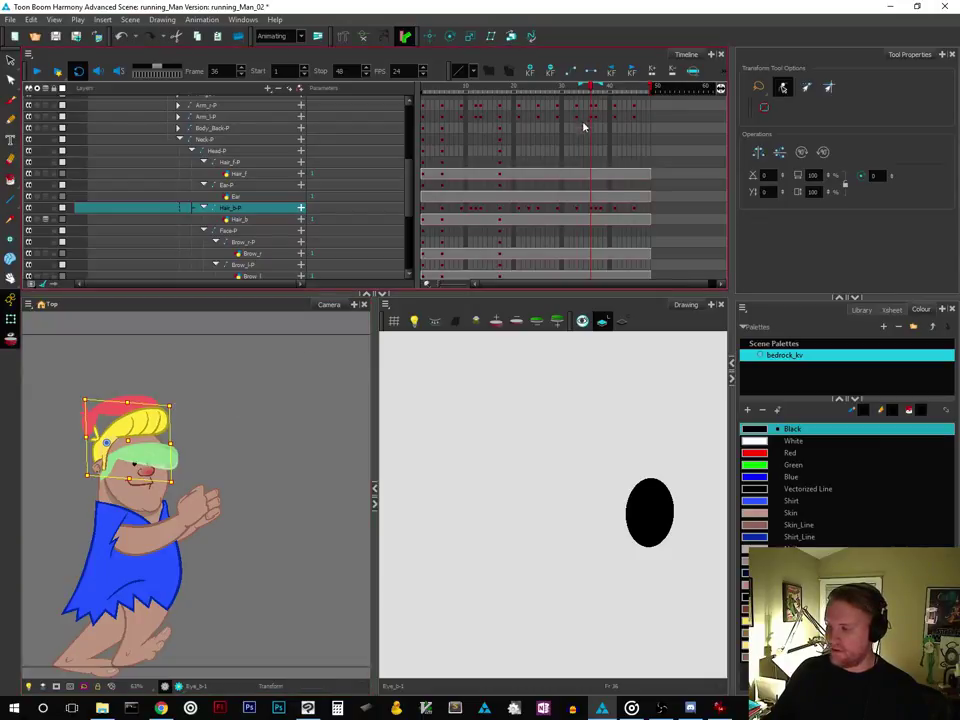
Skew the front of the hair downward at frame 41, and check its motion across frames 39 to 41
left_click_drag(588, 91, 615, 133)
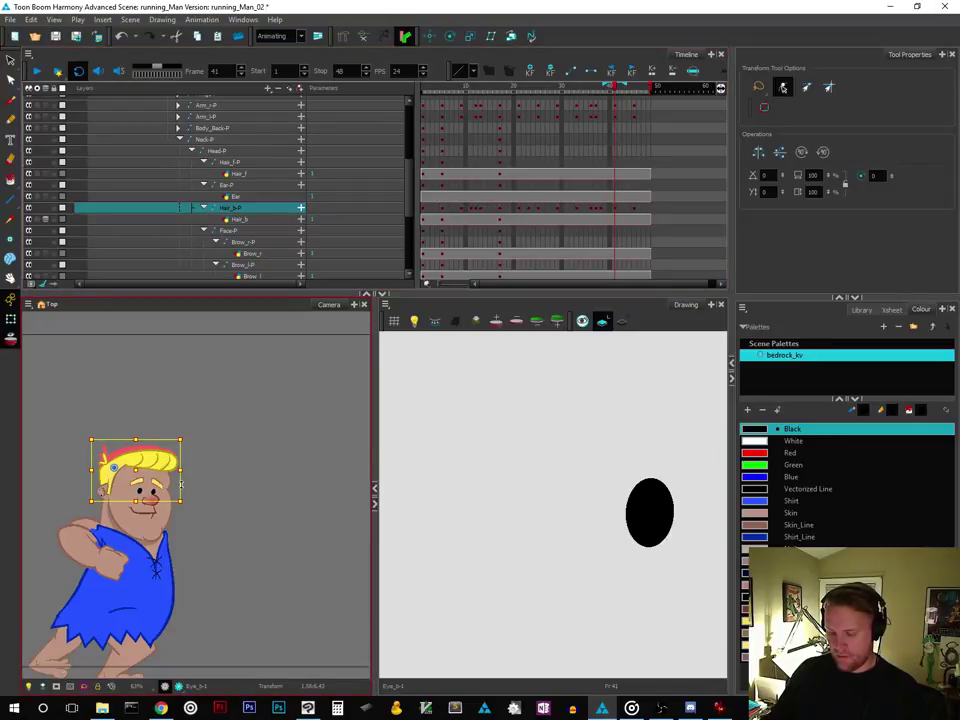
left_click_drag(181, 486, 181, 493)
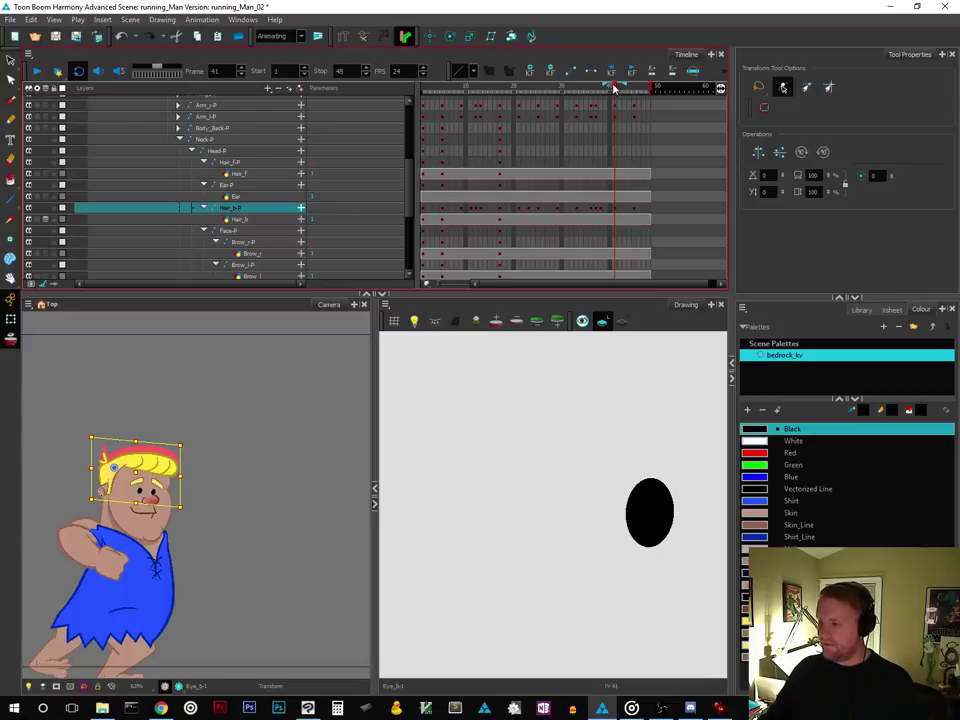
left_click(605, 89)
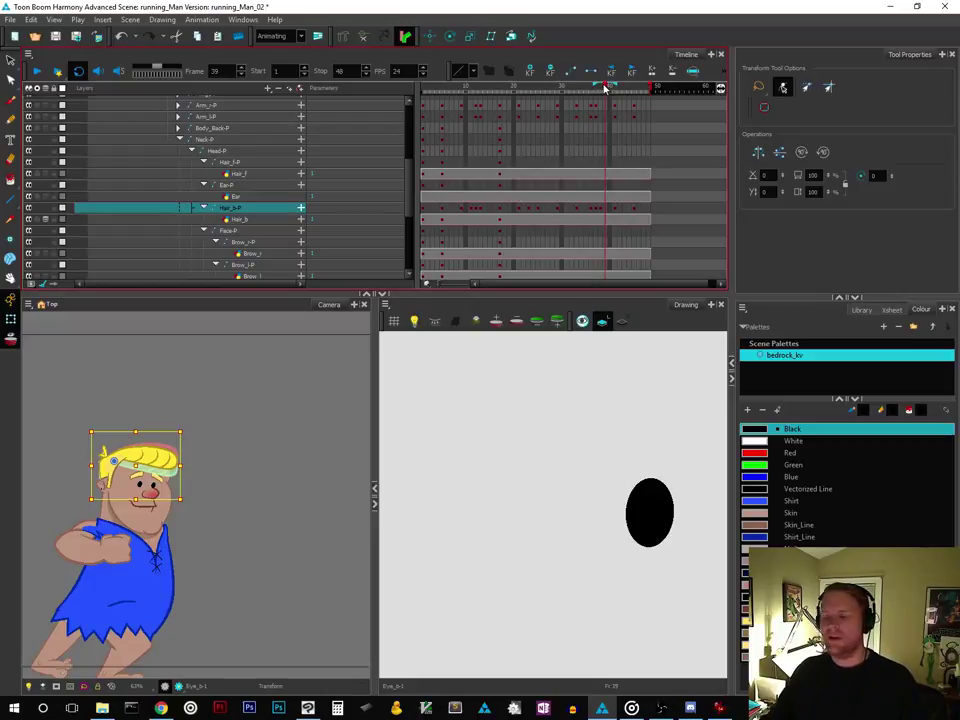
left_click_drag(604, 89, 610, 92)
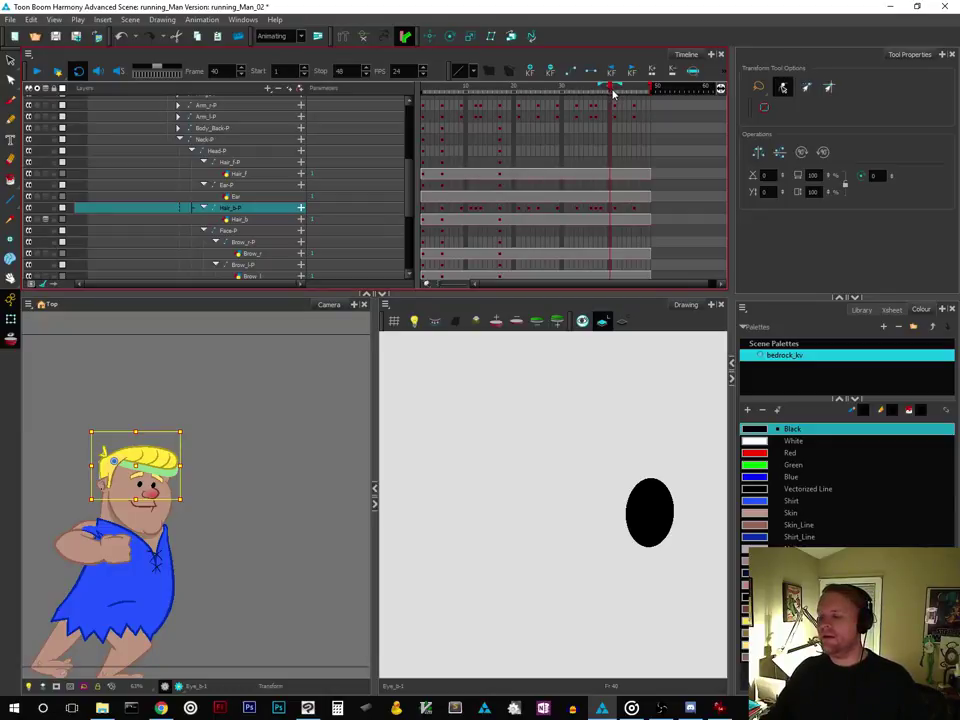
left_click(615, 91)
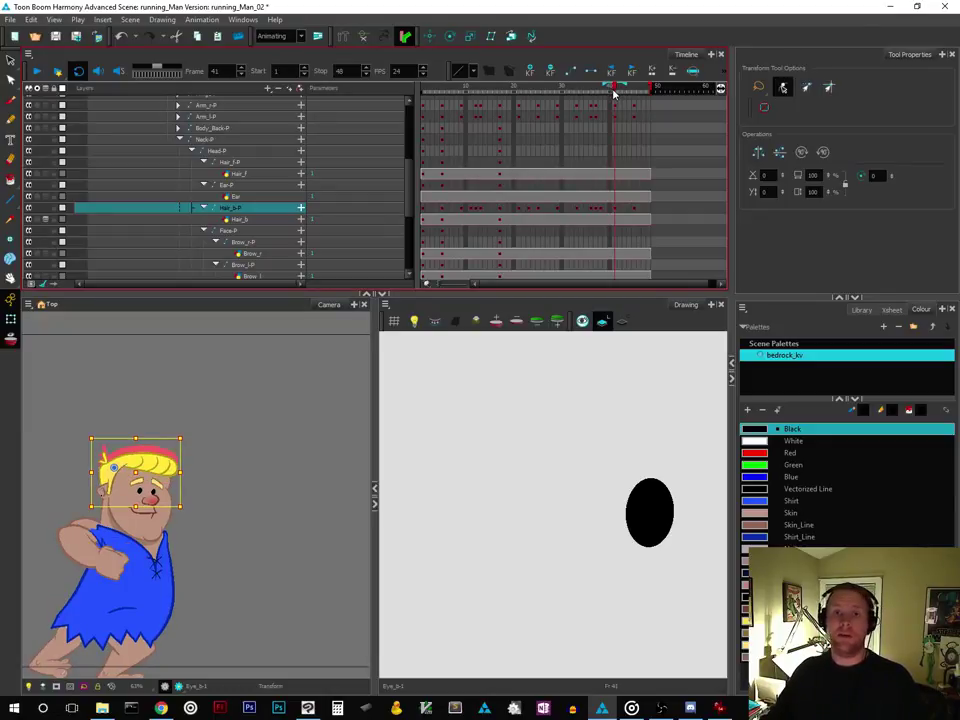
left_click_drag(615, 91, 614, 93)
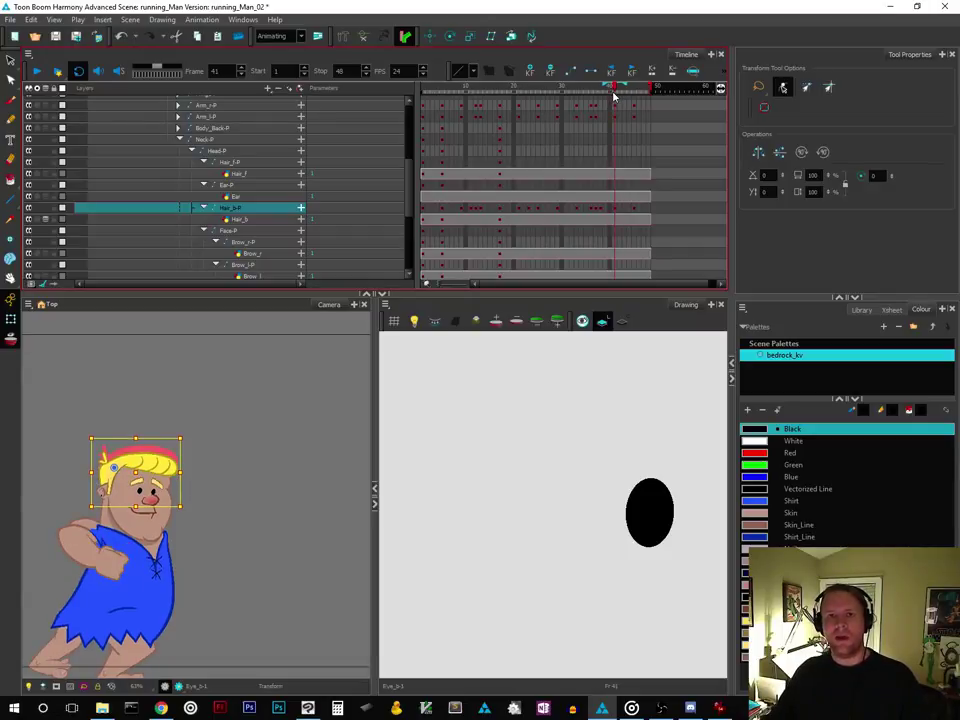
left_click_drag(613, 96, 615, 97)
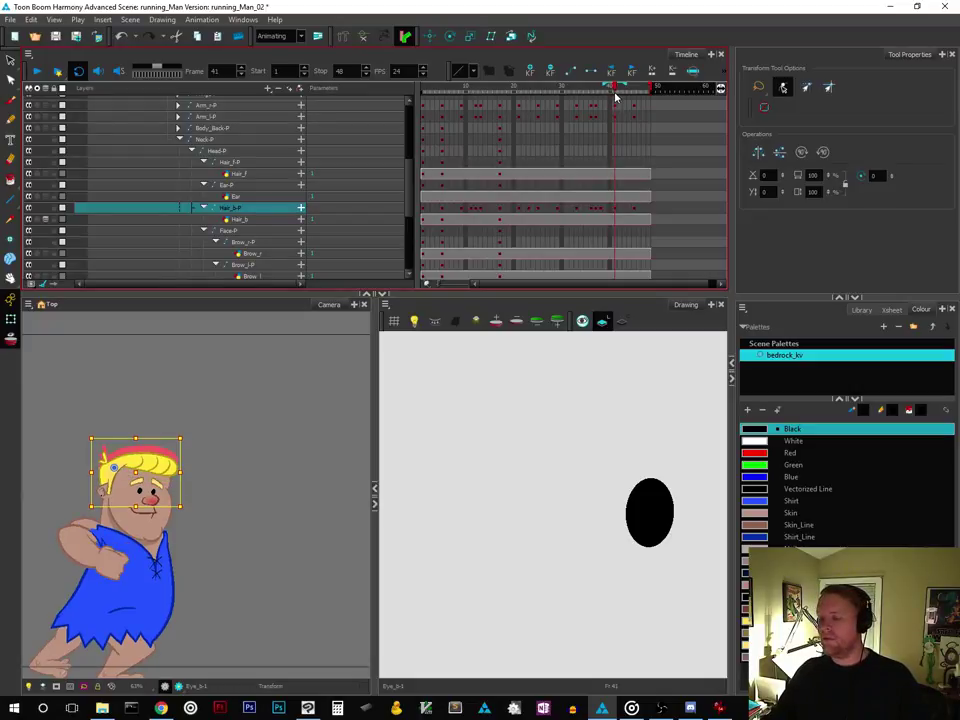
Save the scene and review the hair motion in frames 1 to 6, ending on frame 1 with the hair deselected
left_click_drag(615, 97, 423, 141)
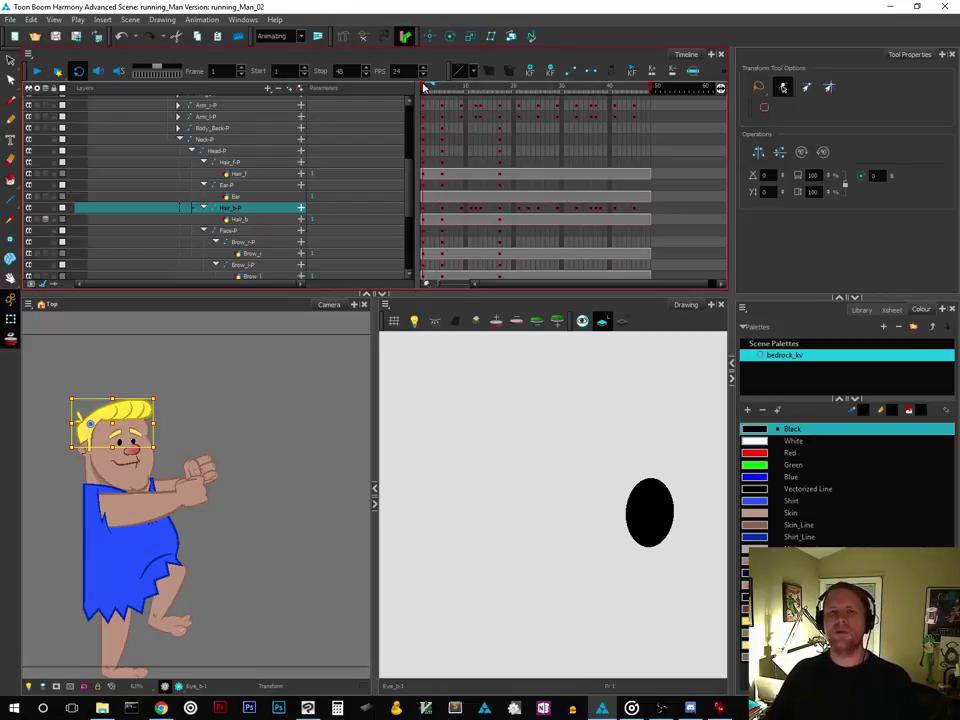
mouse_move(424, 88)
left_mouse_down()
mouse_move(570, 118)
mouse_move(621, 103)
mouse_move(422, 122)
mouse_move(447, 126)
left_mouse_up()
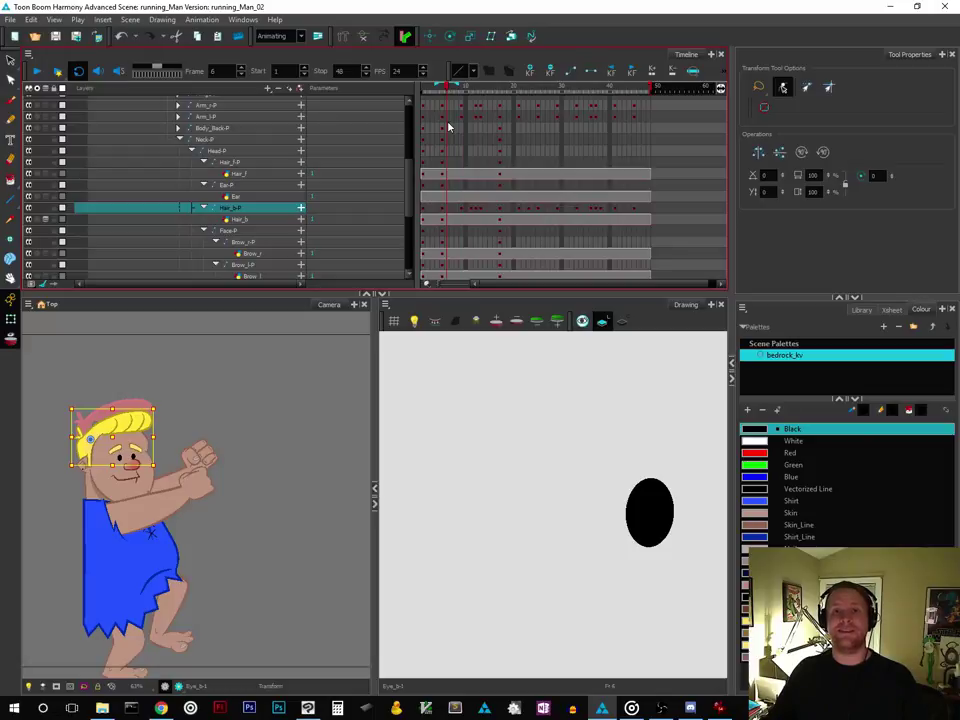
mouse_move(448, 126)
left_mouse_down()
mouse_move(551, 129)
mouse_move(429, 129)
left_mouse_up()
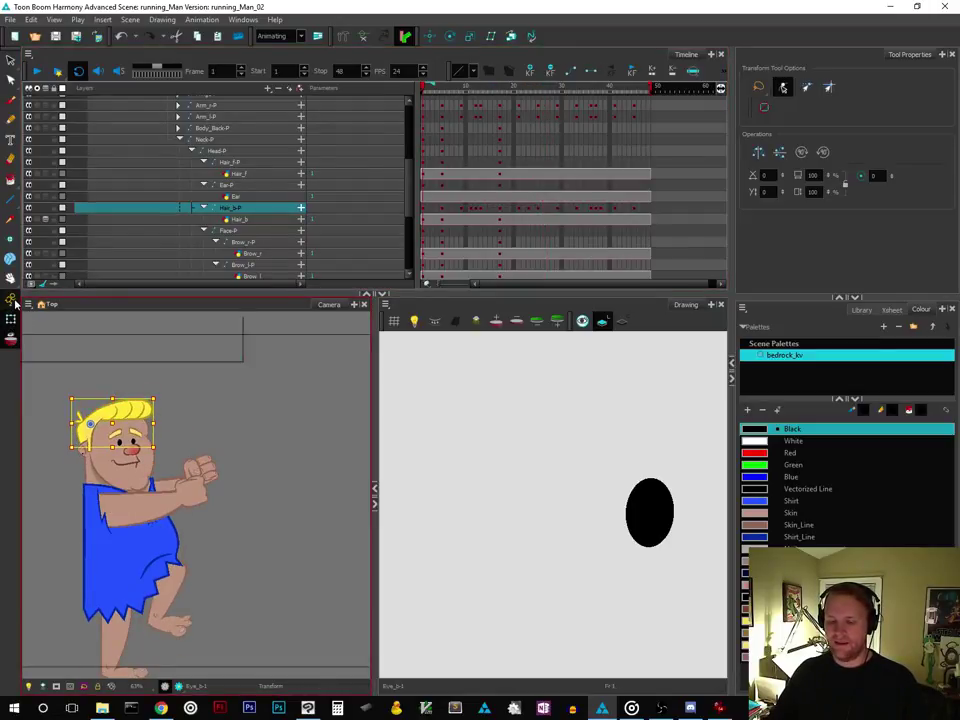
left_click(229, 375)
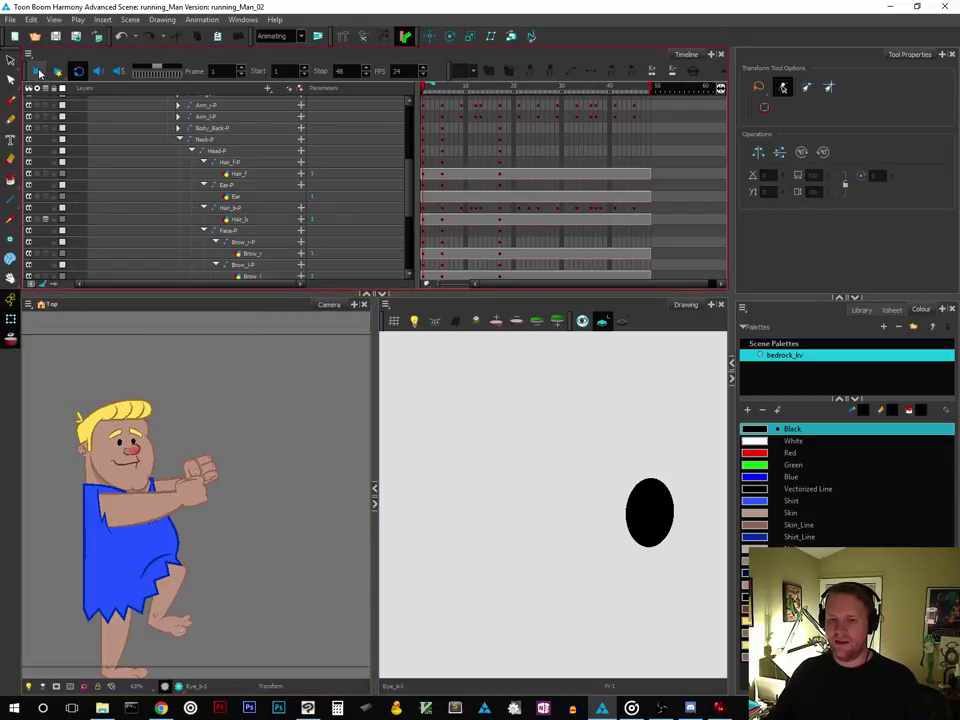
Play the run cycle repeatedly to review the hair motion with the whole figure in view, and turn off loop playback
left_click(39, 73)
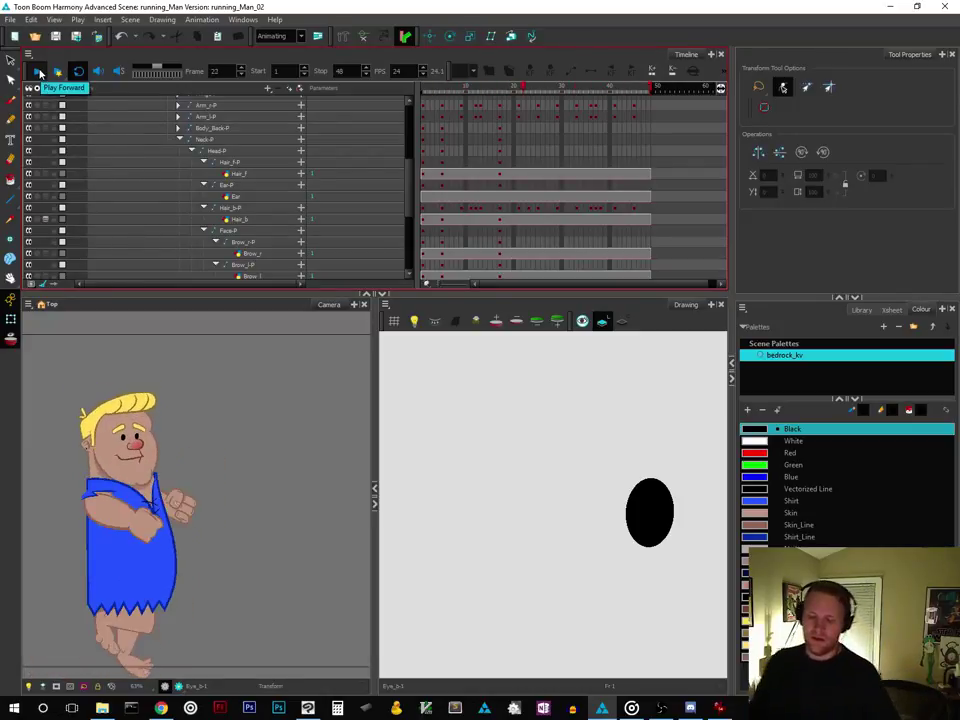
scroll(236, 519, "down", 2)
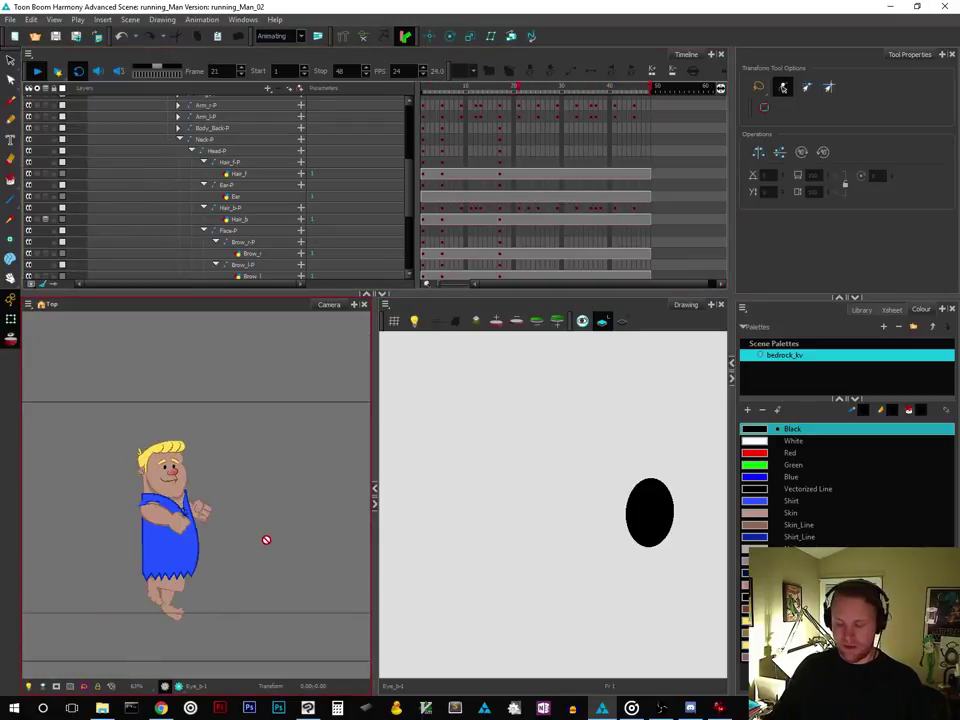
left_click(57, 94)
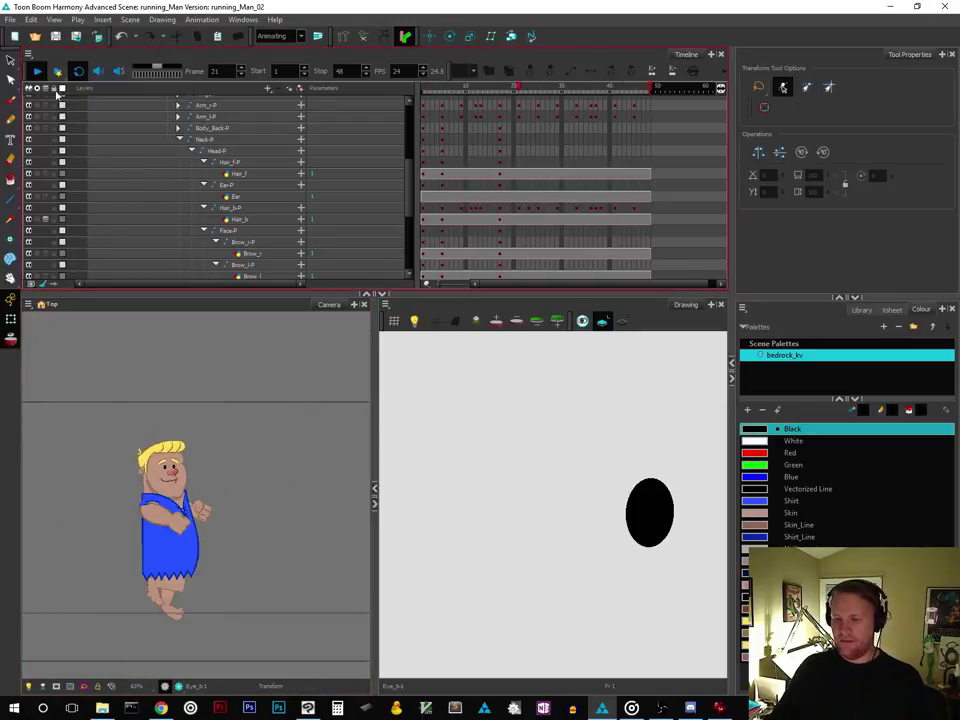
left_click(38, 71)
key("space")
left_click_drag(287, 495, 299, 458)
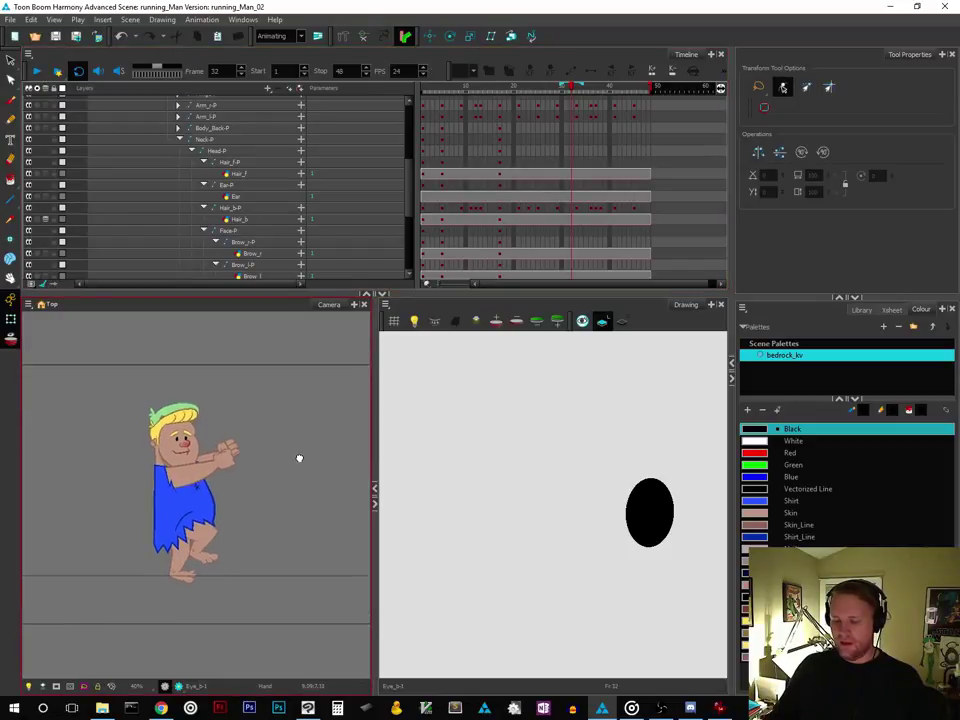
left_click(180, 200)
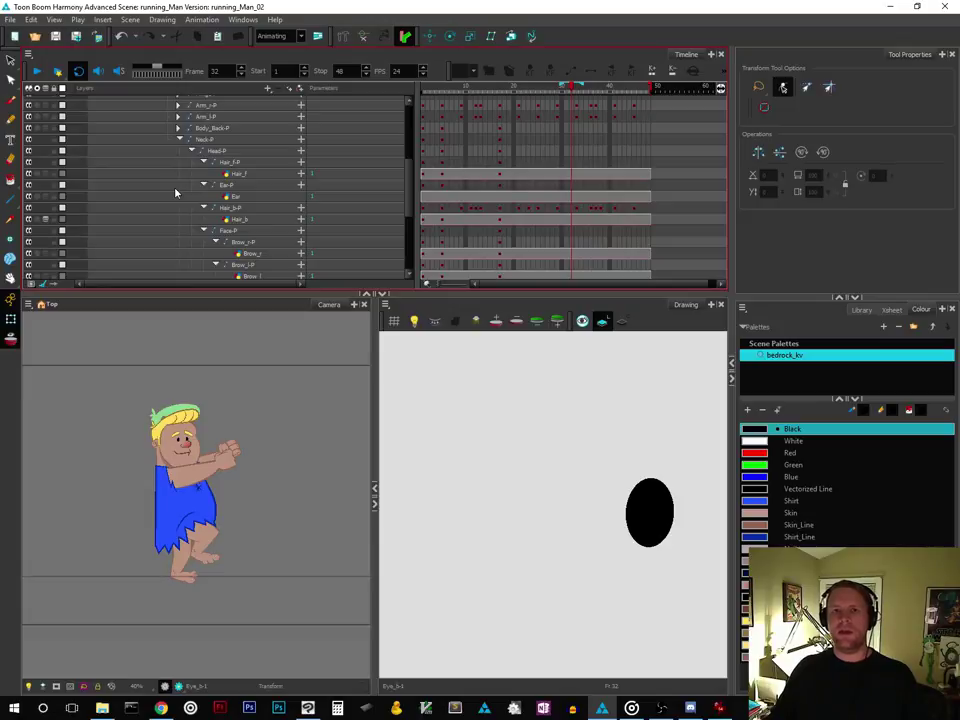
left_click(36, 72)
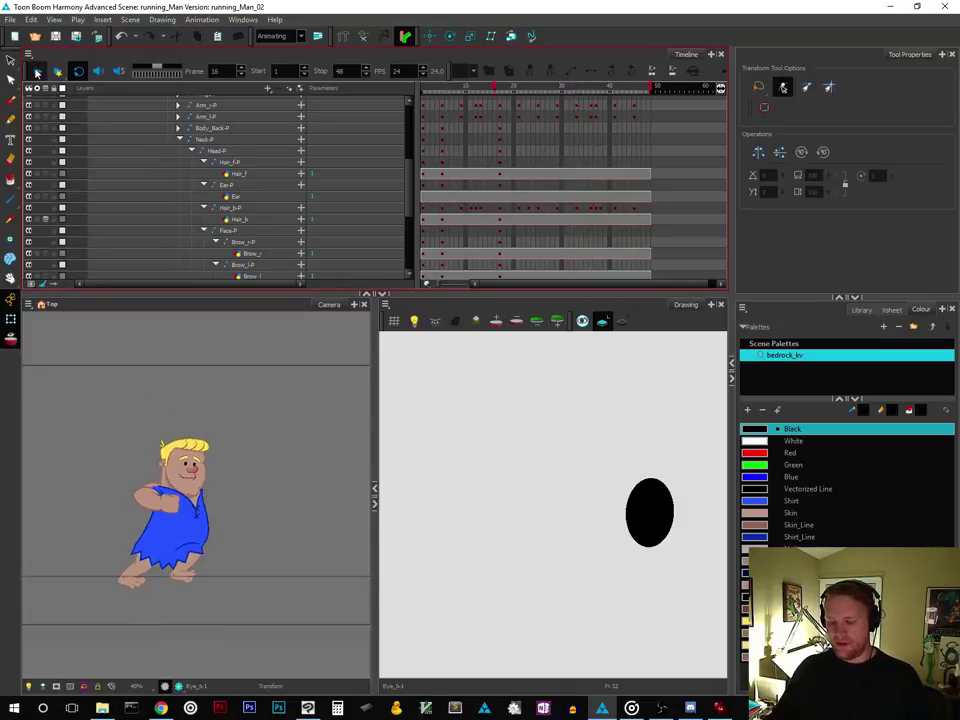
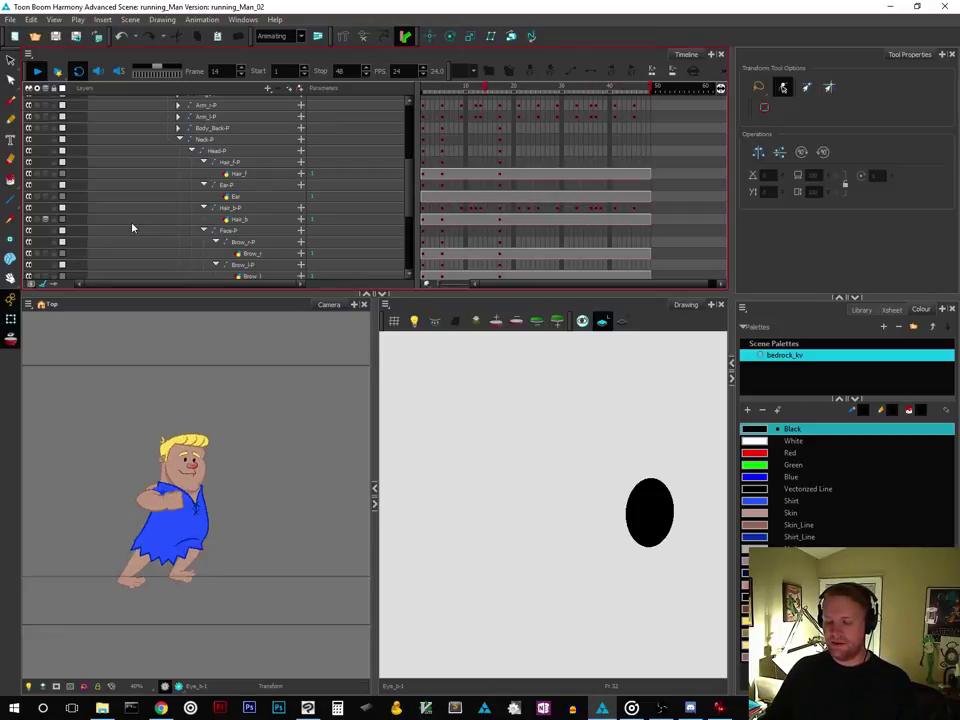
left_click(79, 72)
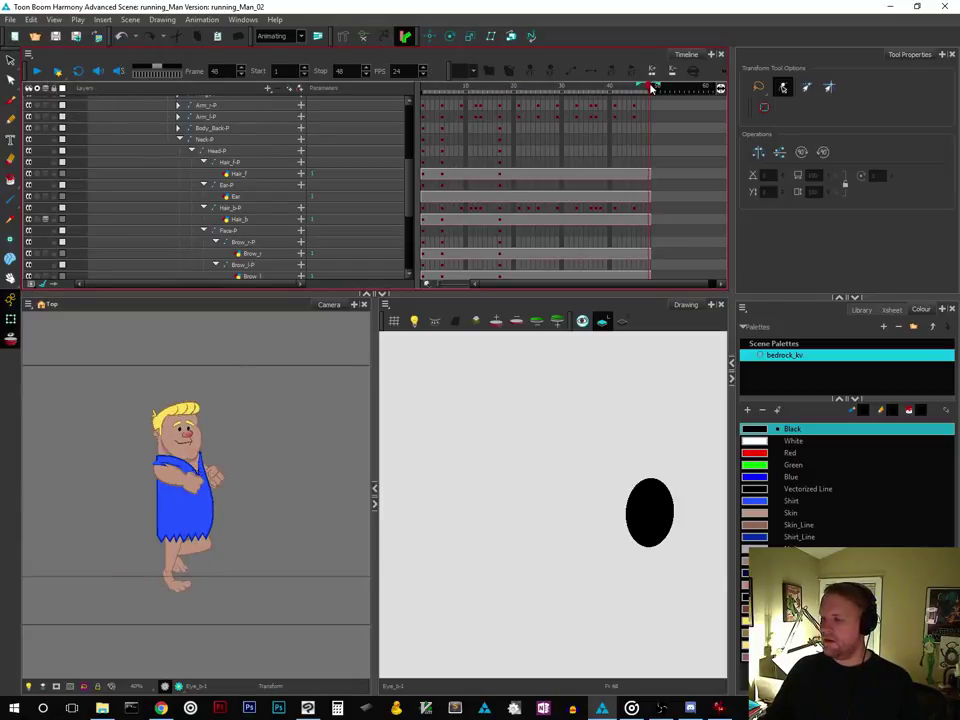
Skew the front of the Hair_b-P hair slightly downward at frame 23
left_click_drag(650, 88, 528, 153)
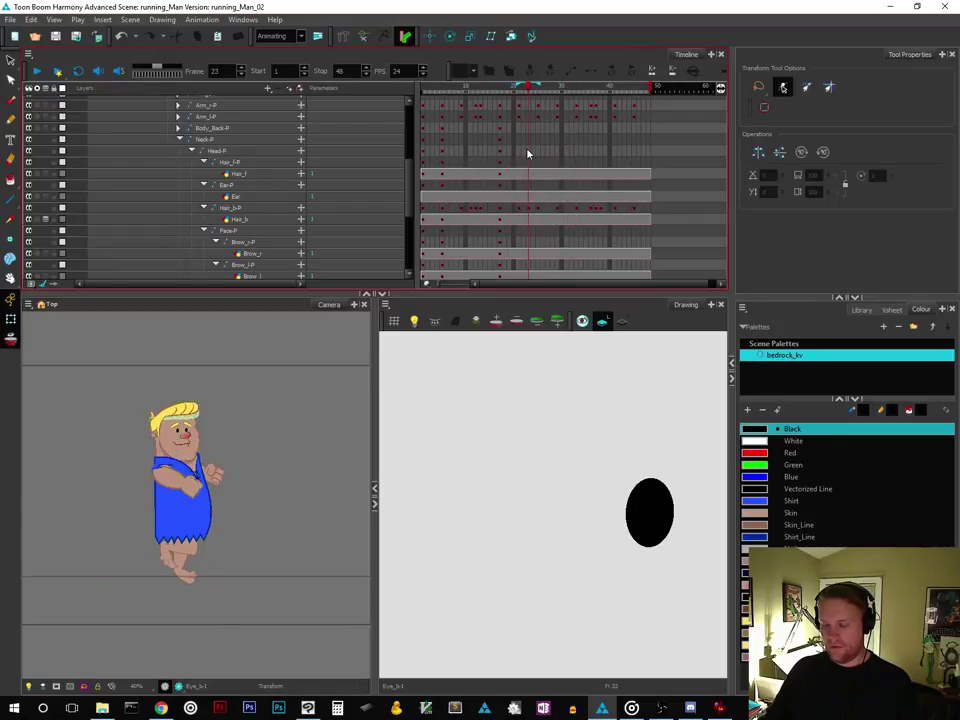
mouse_move(530, 153)
left_mouse_down()
mouse_move(516, 158)
mouse_move(529, 161)
left_mouse_up()
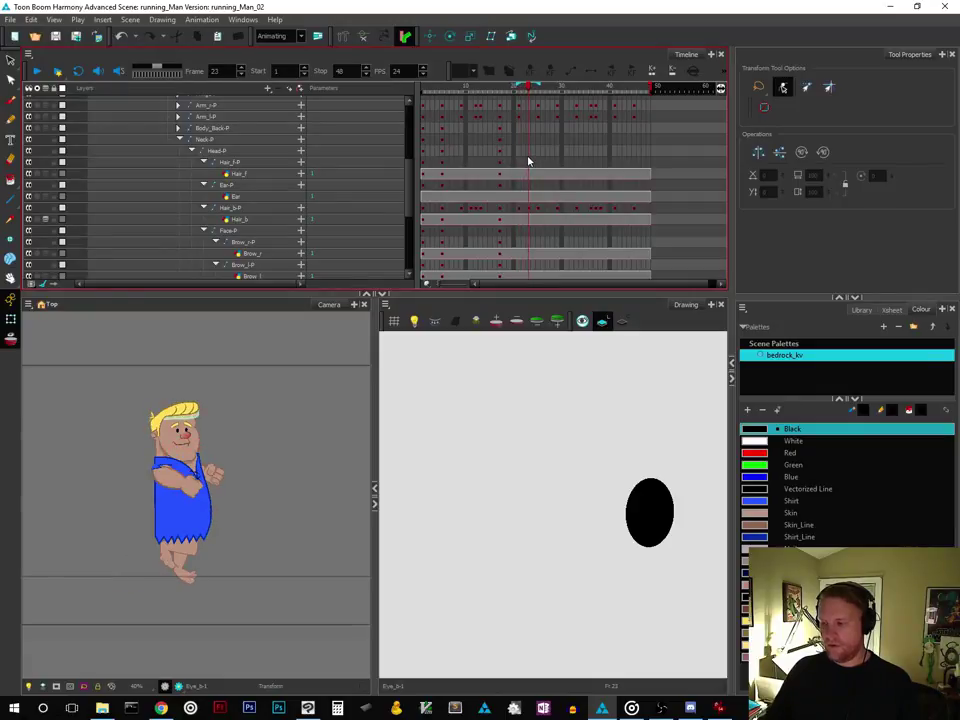
left_click(200, 420)
scroll(222, 420, "up", 1)
scroll(222, 420, "up", 1)
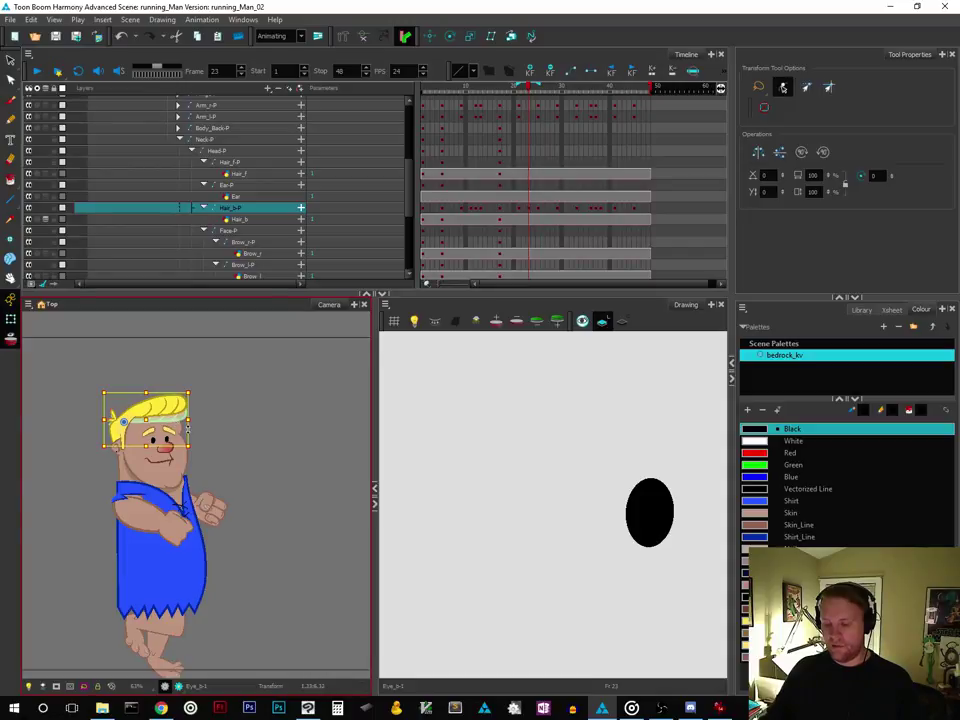
left_click_drag(186, 428, 188, 436)
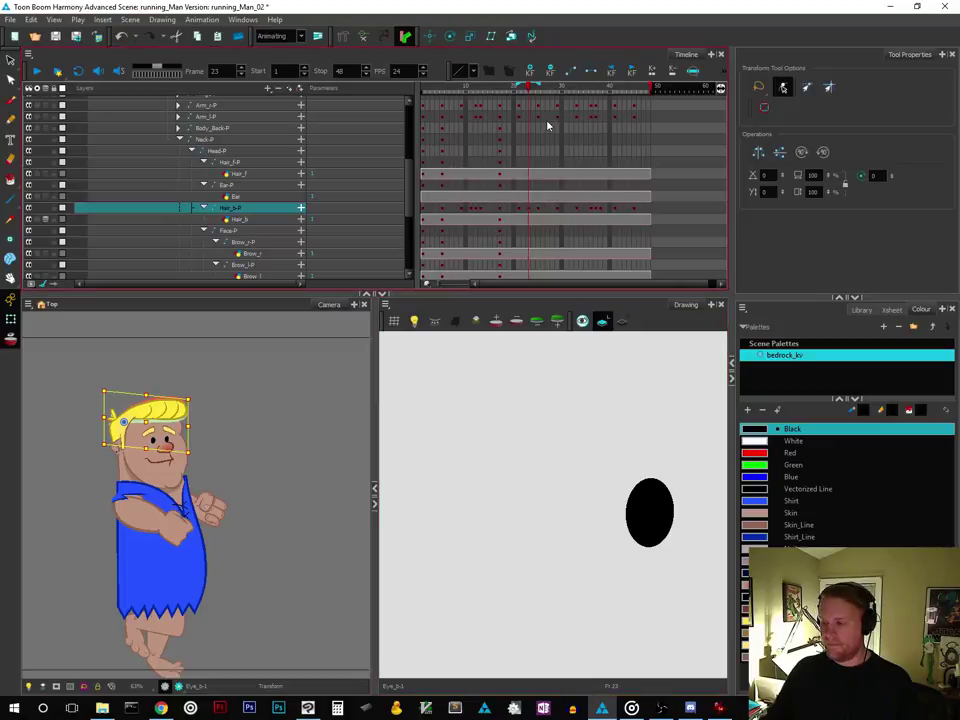
Skew the front of the hair downward at frame 12, stretch it taller and rotate it slightly counterclockwise, checking it against frame 11
left_click_drag(531, 90, 477, 175)
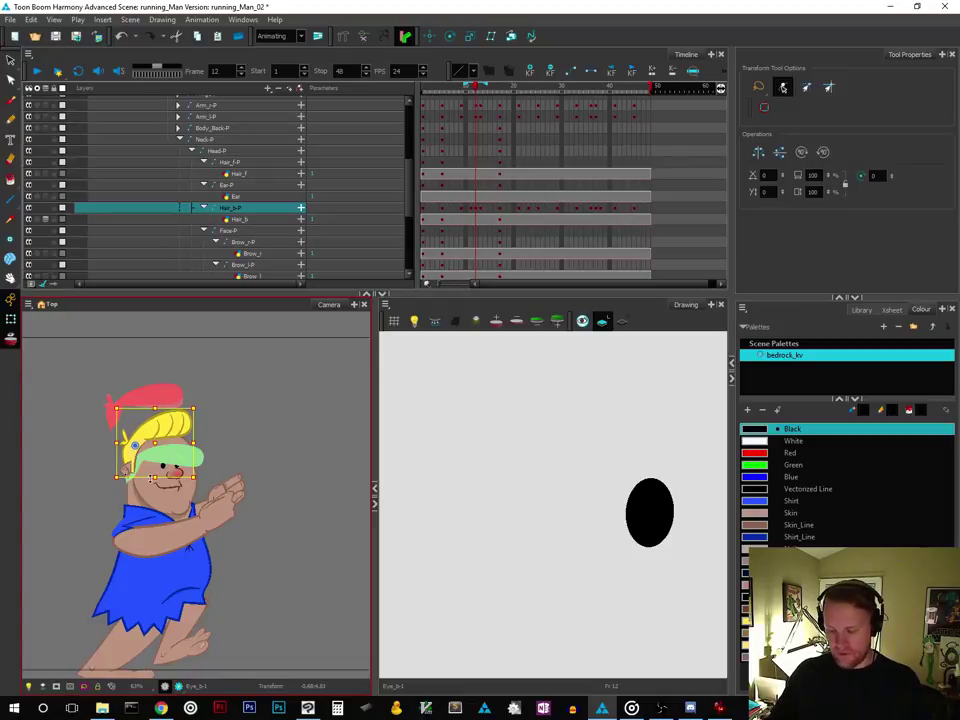
left_click_drag(155, 478, 155, 482)
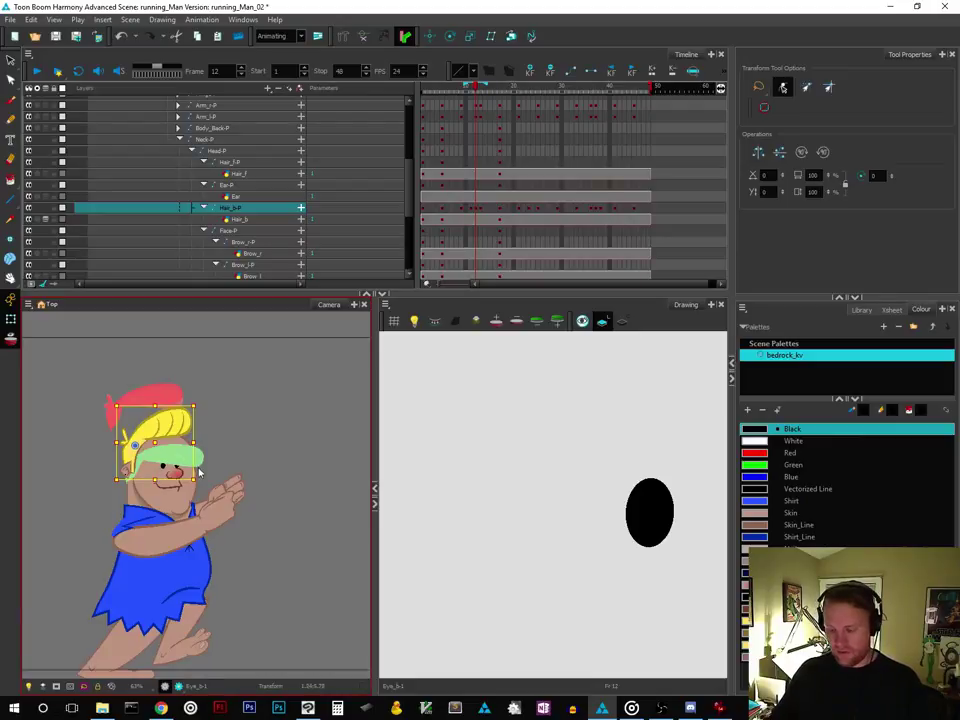
key("ctrl+z")
left_click_drag(194, 468, 194, 476)
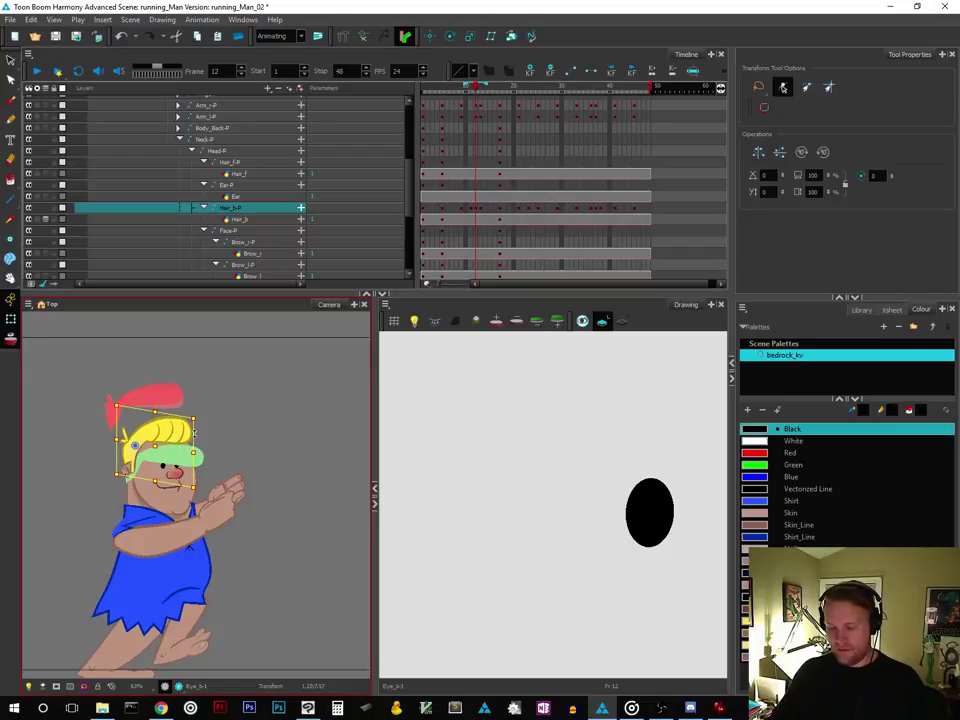
left_click_drag(155, 411, 154, 401)
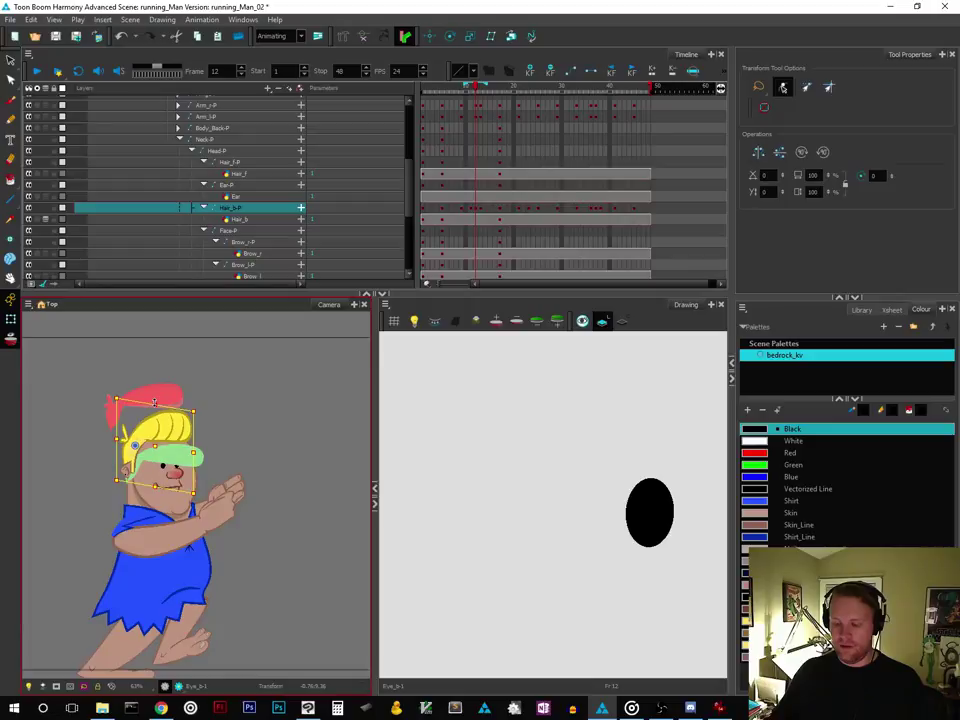
left_click_drag(204, 413, 203, 409)
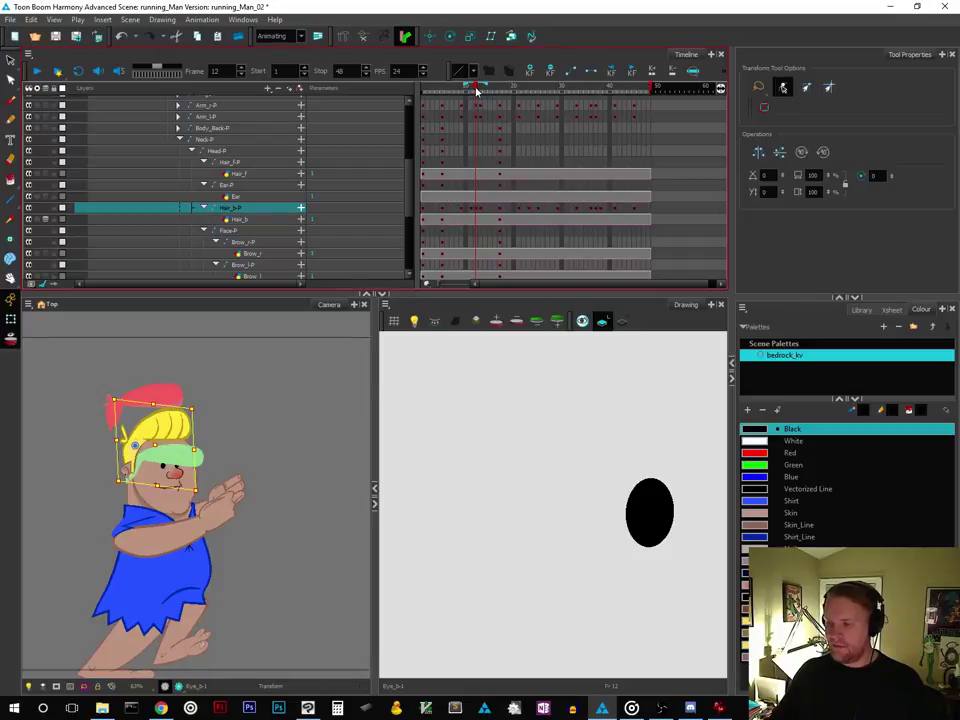
left_click_drag(477, 90, 474, 90)
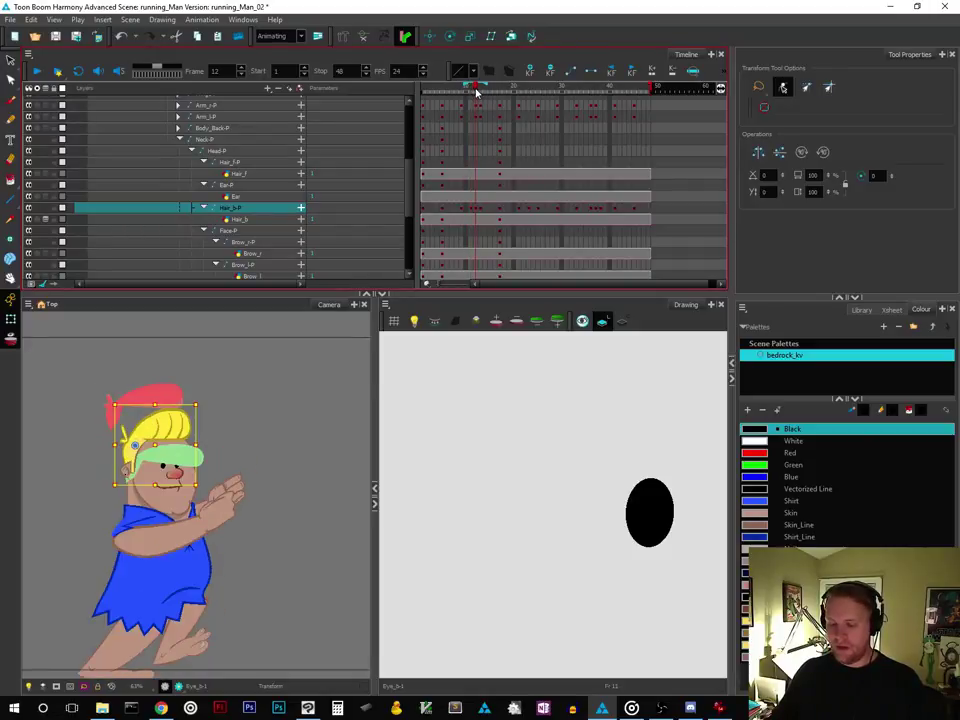
Skew the front of the hair downward at frame 36, stretch it taller and rotate it slightly counterclockwise
left_click_drag(476, 89, 586, 148)
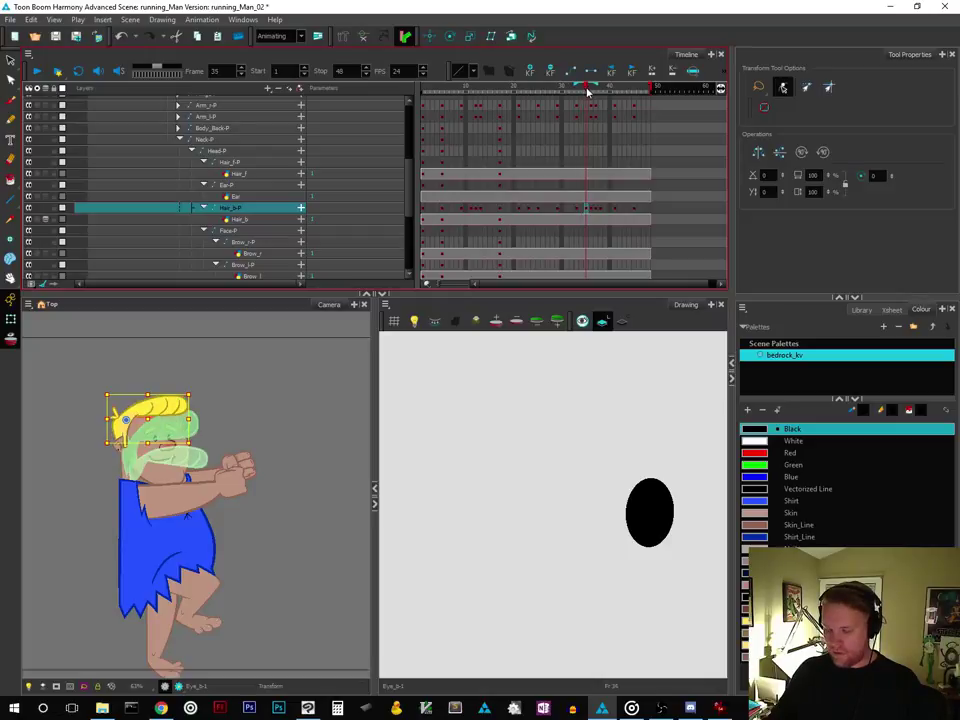
left_click_drag(587, 90, 591, 92)
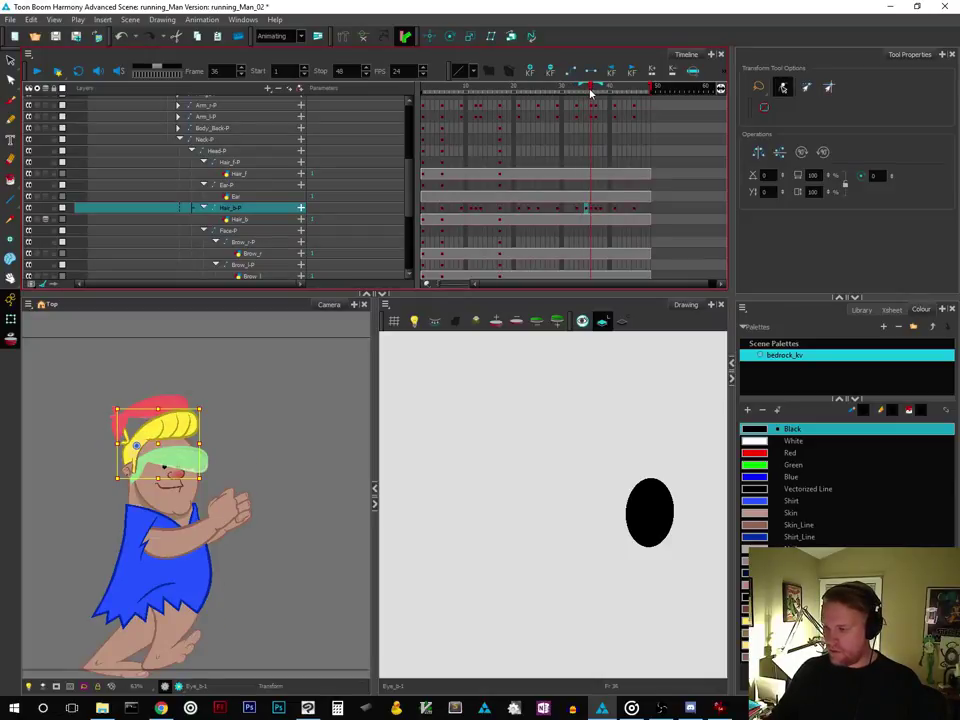
left_click(239, 407)
left_click(186, 430)
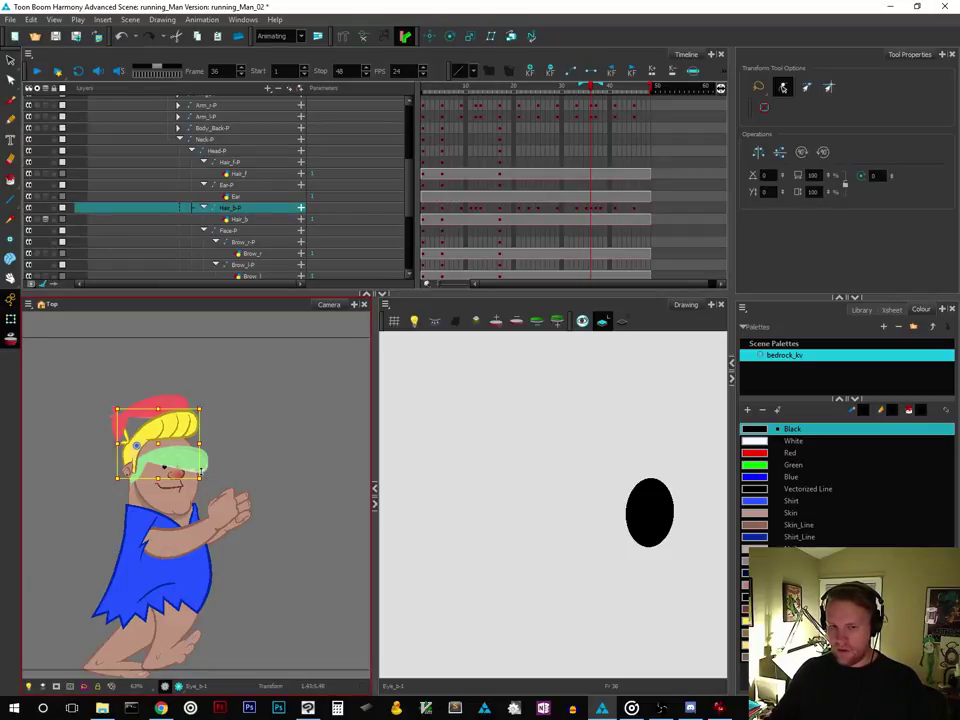
left_click_drag(202, 470, 203, 485)
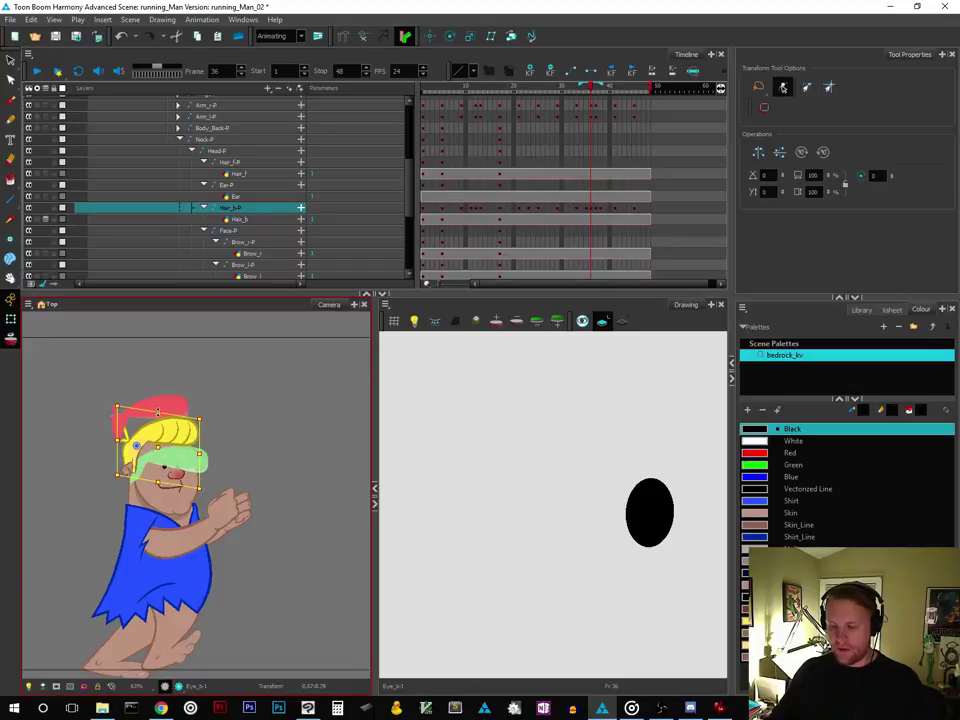
left_click_drag(157, 409, 183, 410)
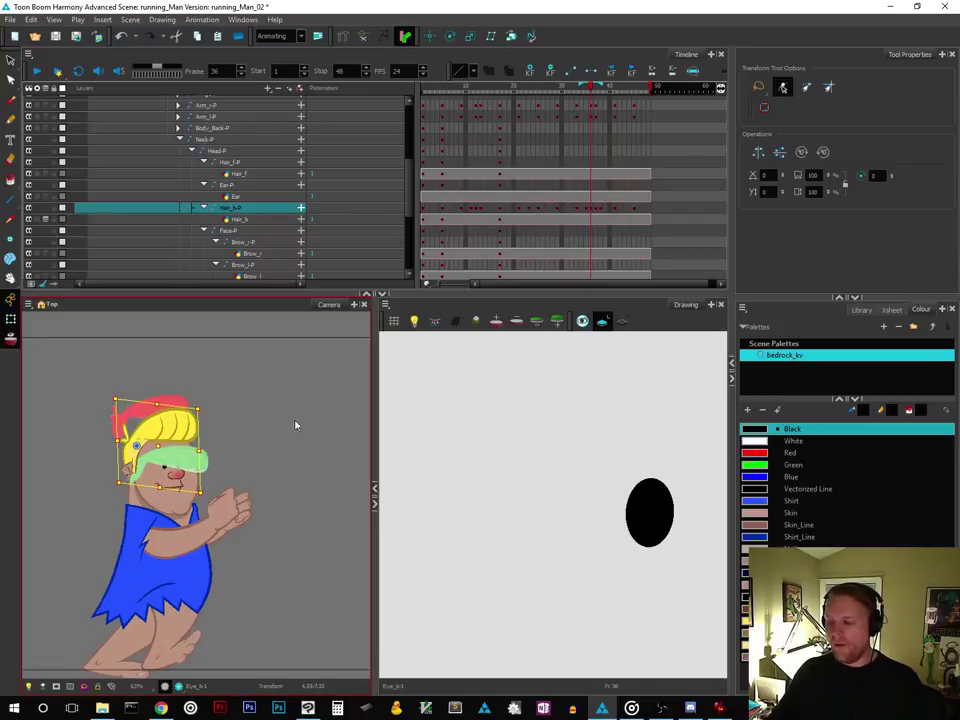
Delete the Hair_b-P keyframe at frame 38 and review the hair motion back to frame 1
left_click(589, 88)
left_click_drag(589, 88, 603, 95)
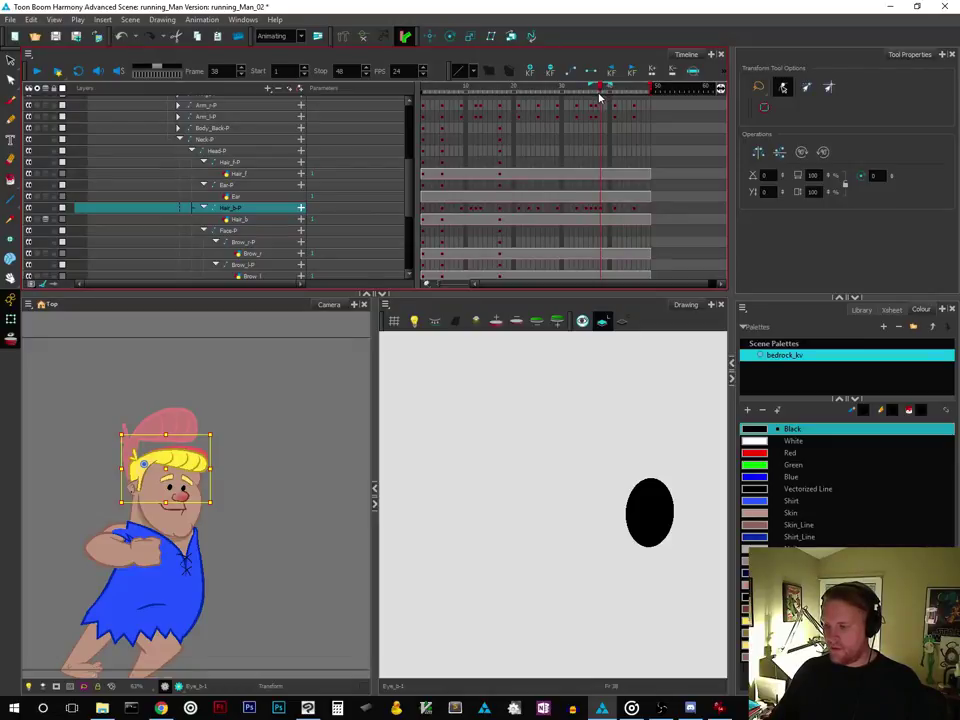
left_click_drag(600, 97, 601, 98)
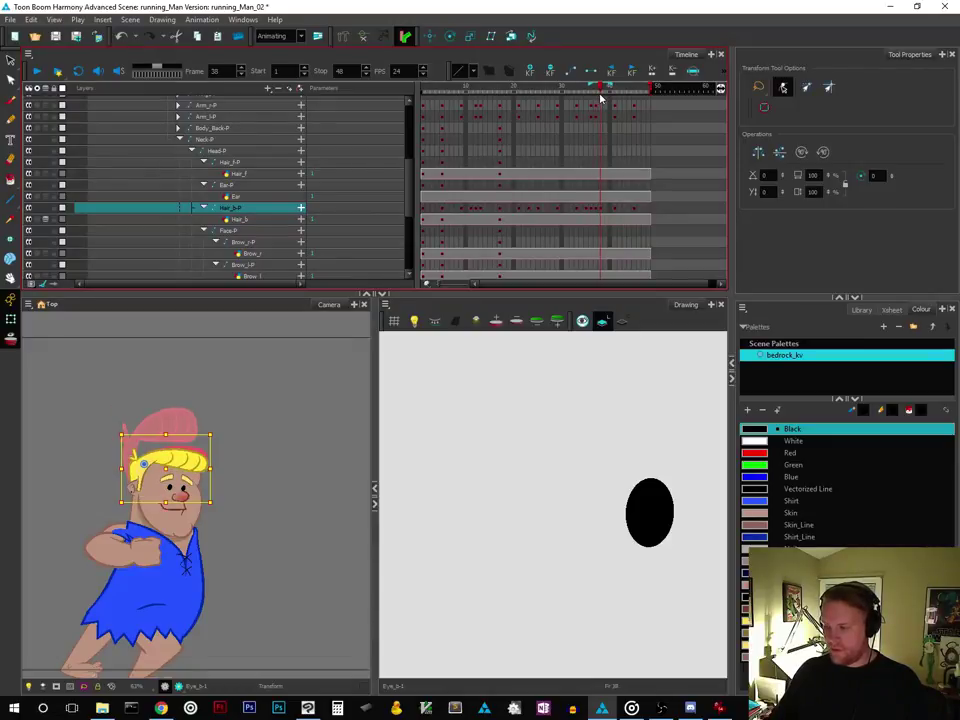
right_click(601, 212)
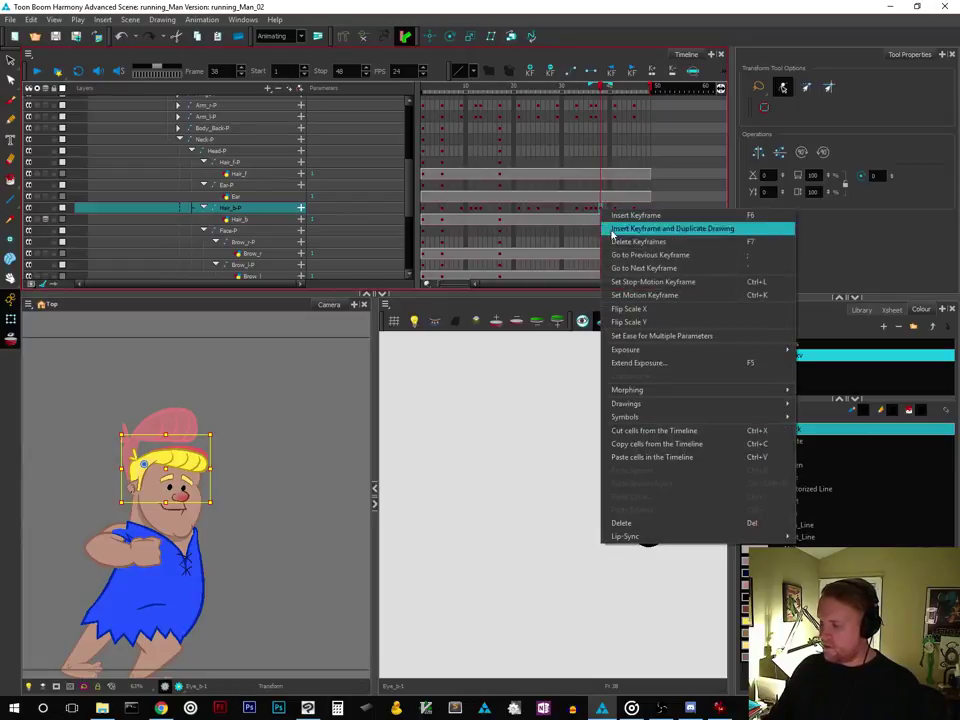
left_click(605, 240)
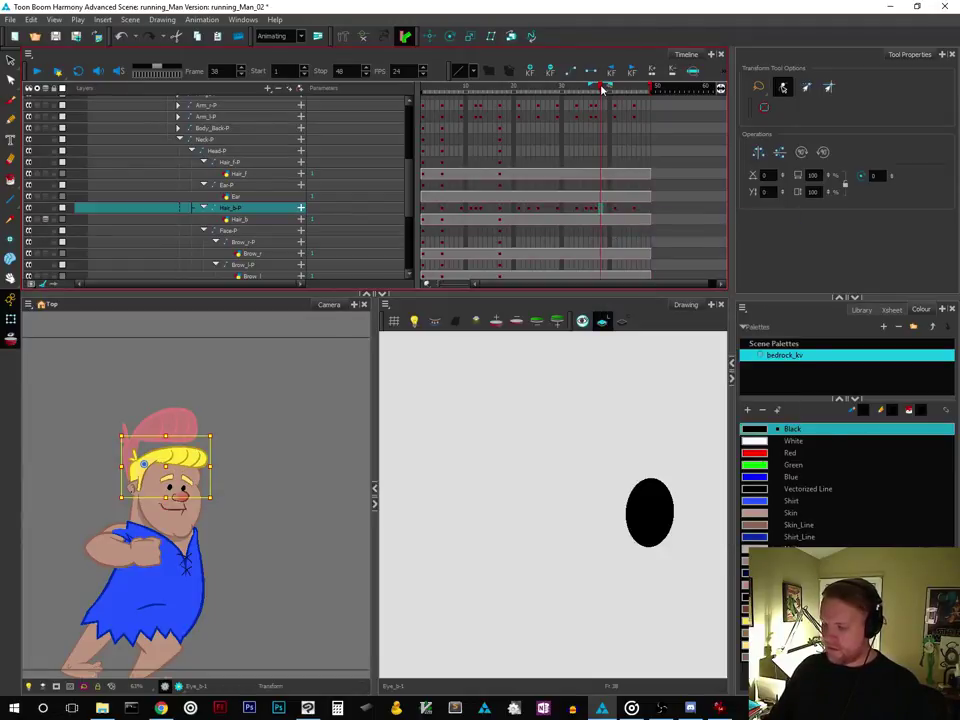
left_click_drag(601, 88, 403, 133)
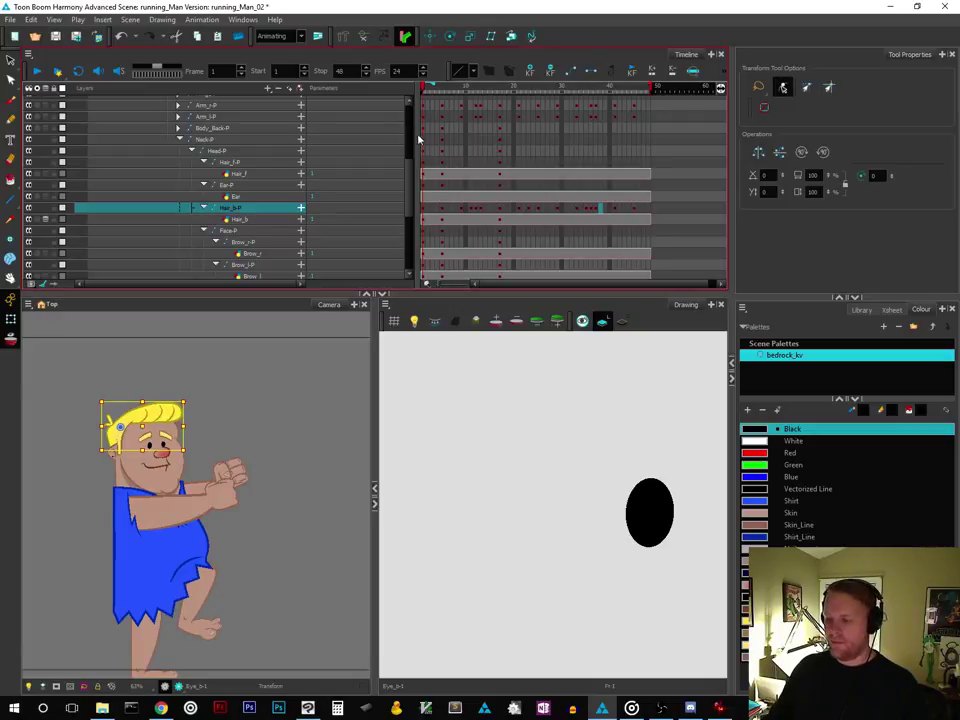
Skew the front of the hair downward and stretch it slightly taller at frame 29, and review the motion back to frame 1
left_click_drag(418, 140, 559, 199)
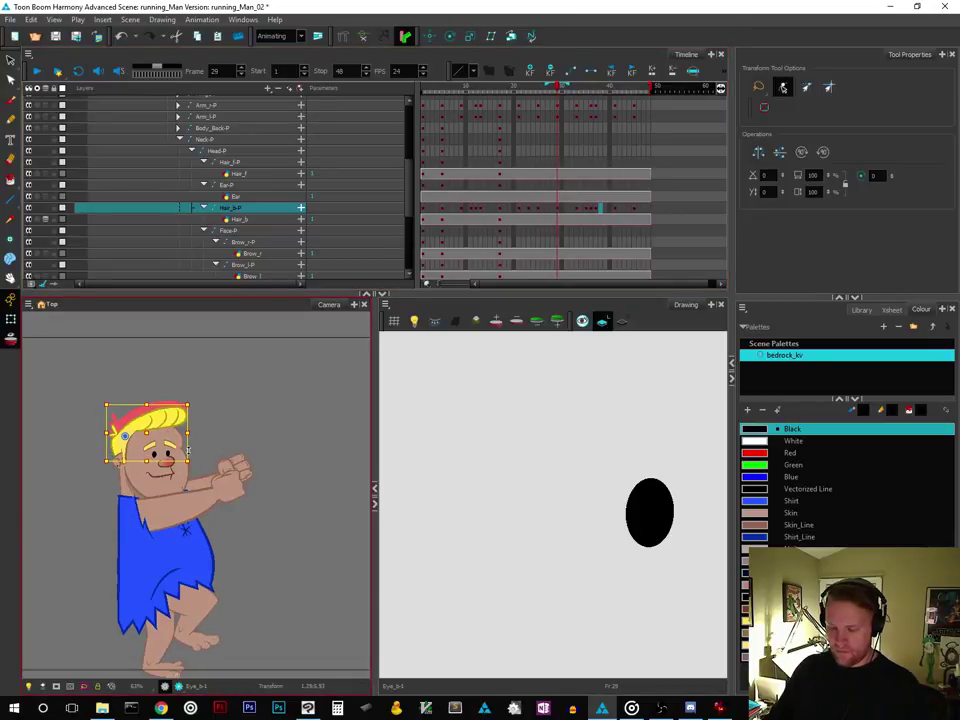
left_click_drag(188, 450, 188, 456)
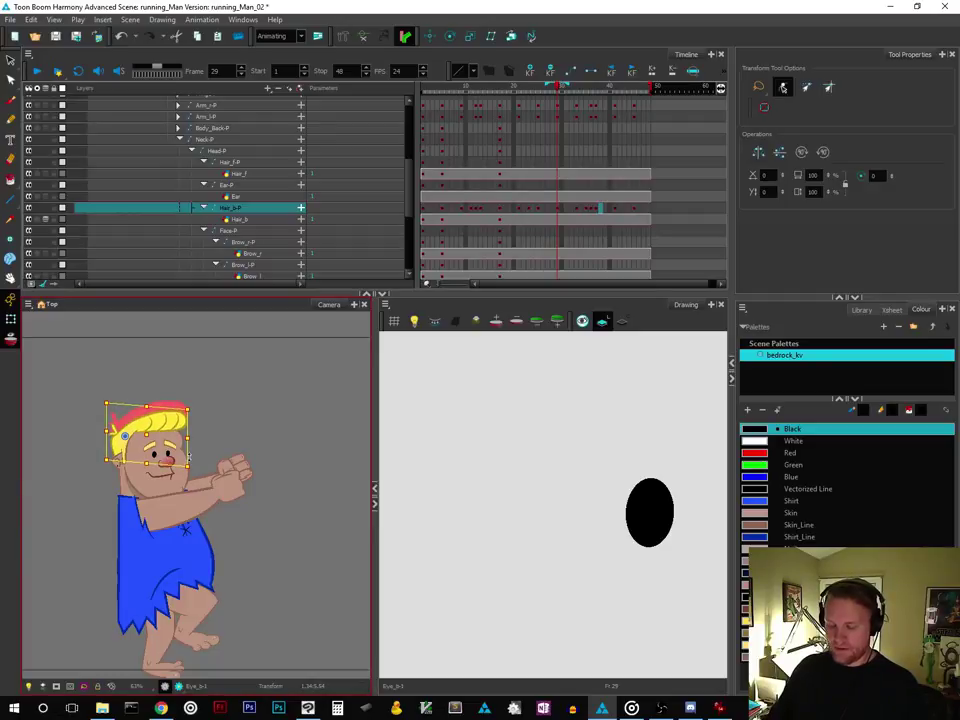
left_click_drag(147, 408, 148, 402)
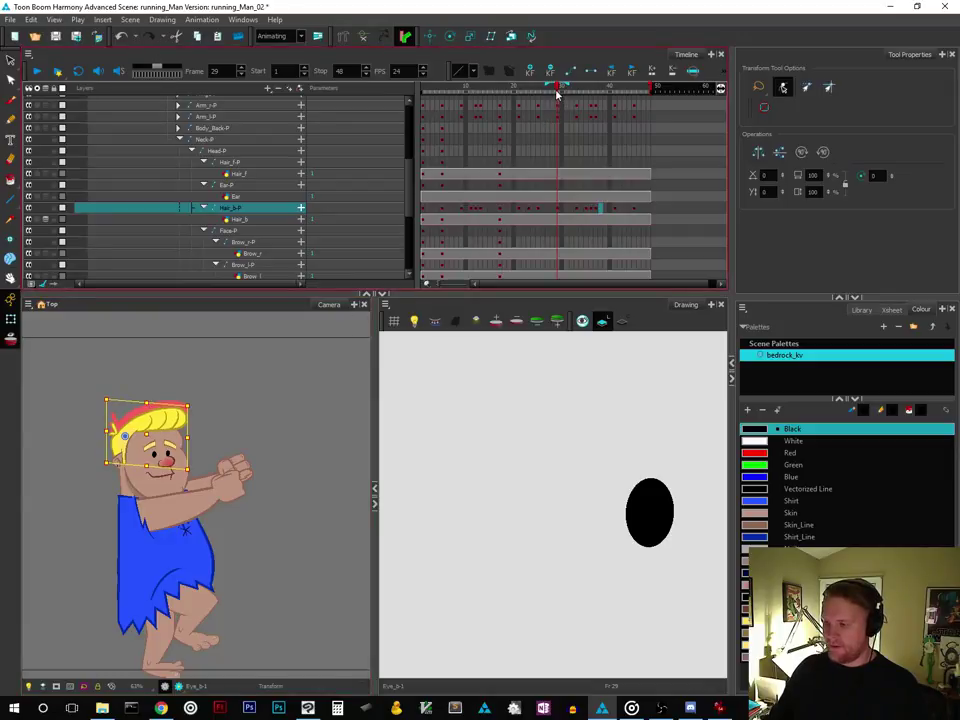
left_click_drag(555, 87, 396, 139)
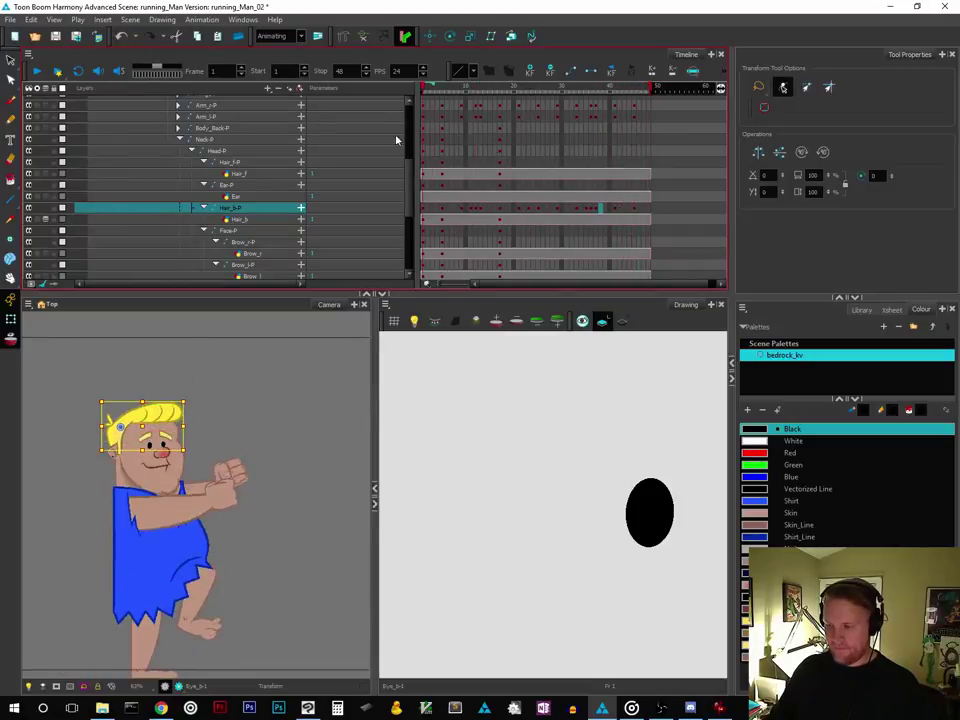
Save the scene and scrub through the run cycle from frame 1 to frame 48
left_click(56, 37)
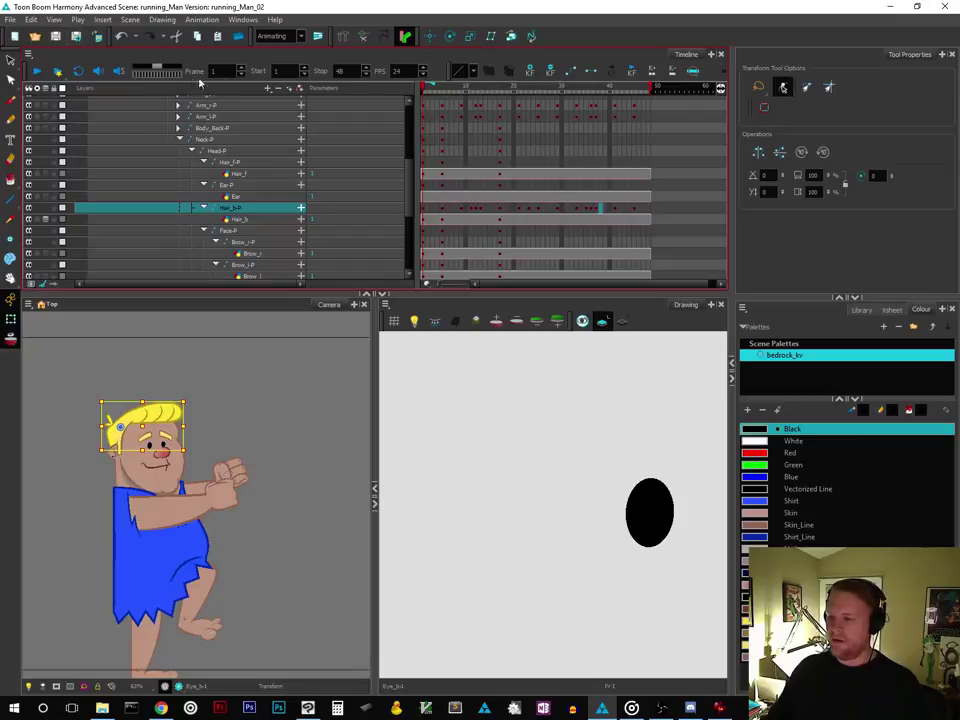
left_click(433, 89)
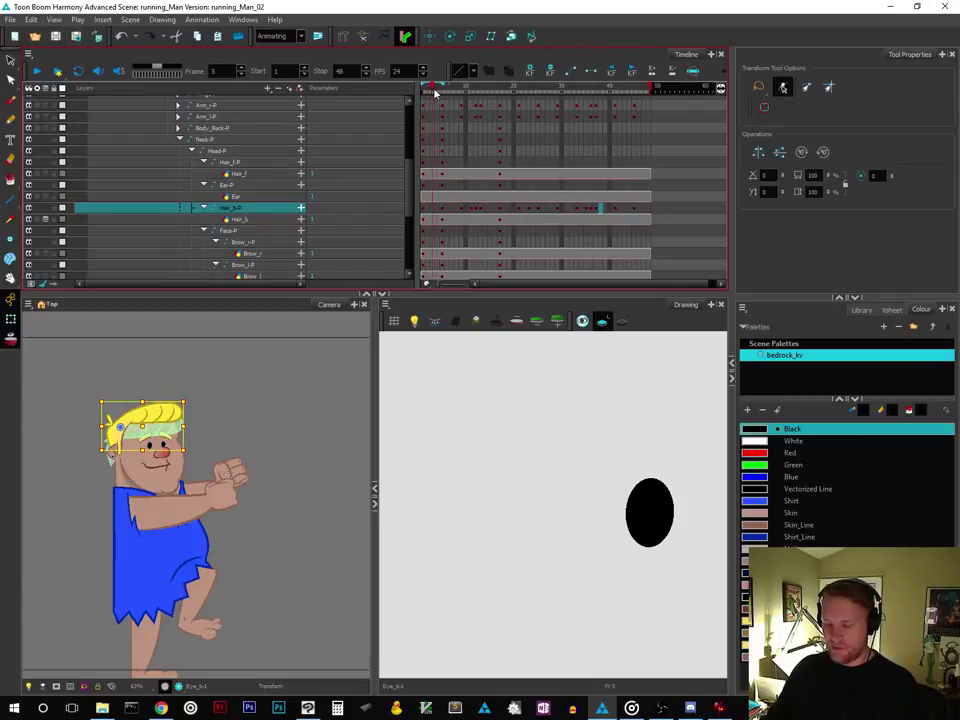
left_click_drag(435, 92, 659, 142)
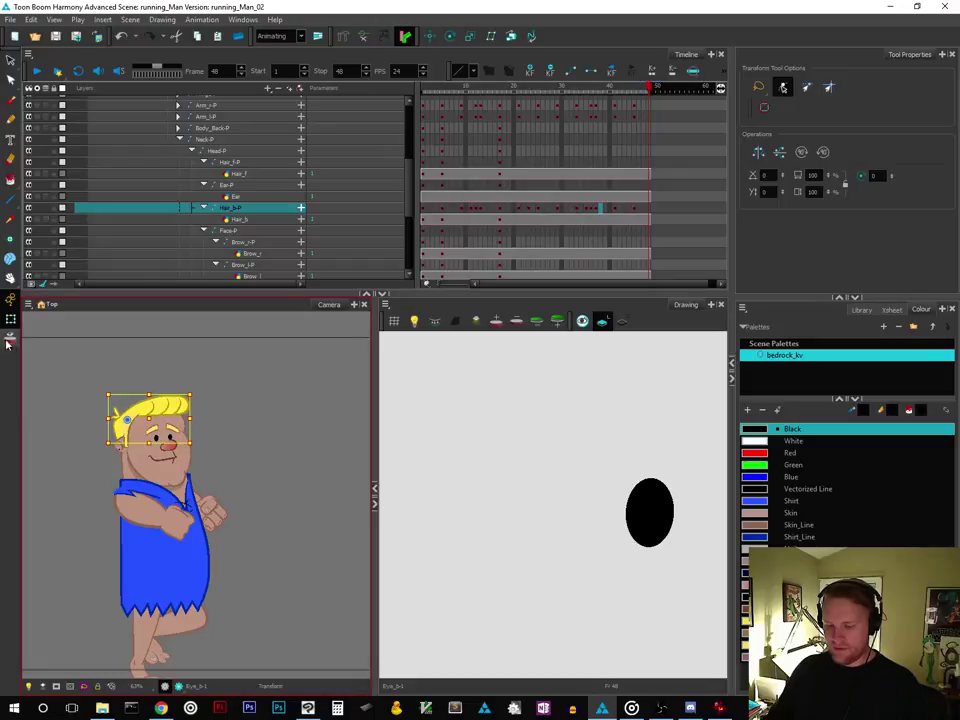
Deselect the hair and play the run cycle on loop with the whole character and ground in view
left_click(248, 466)
scroll(248, 466, "down", 2)
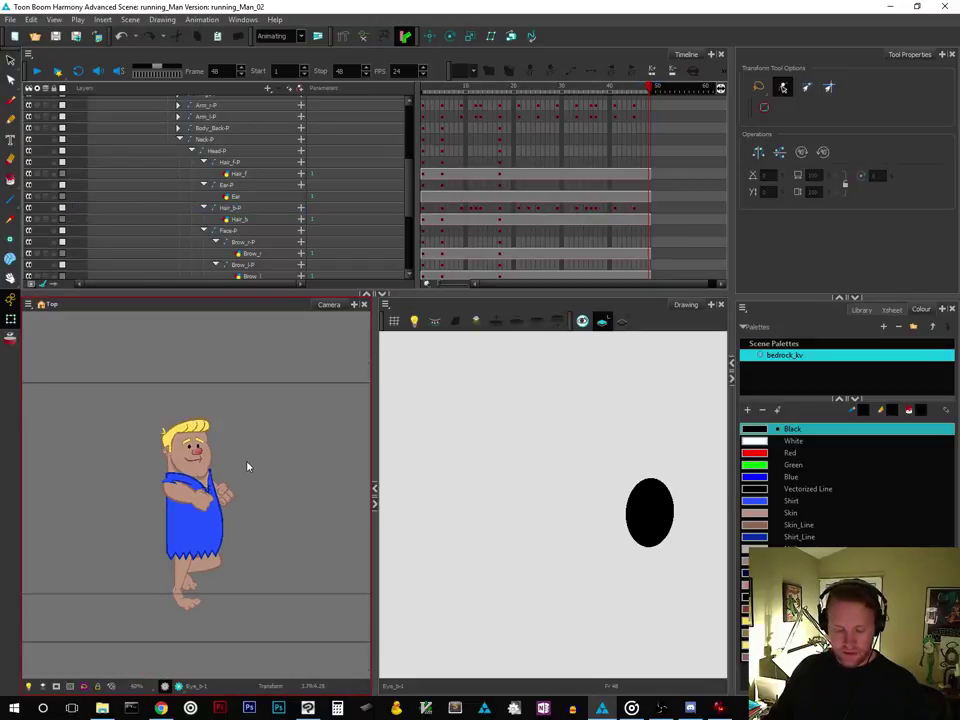
left_click(78, 71)
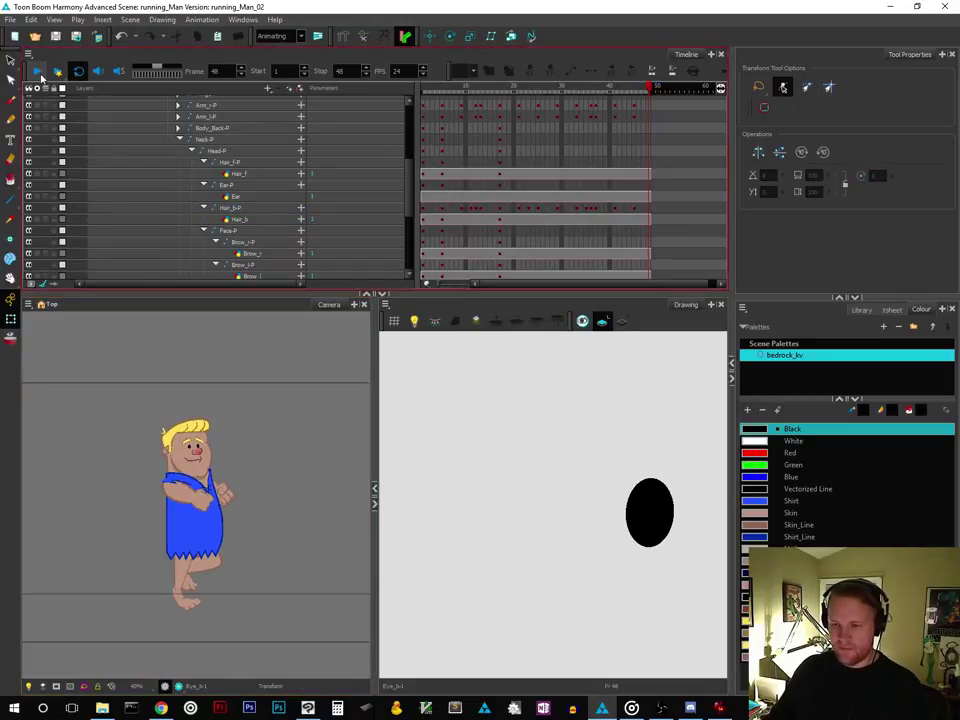
left_click(35, 72)
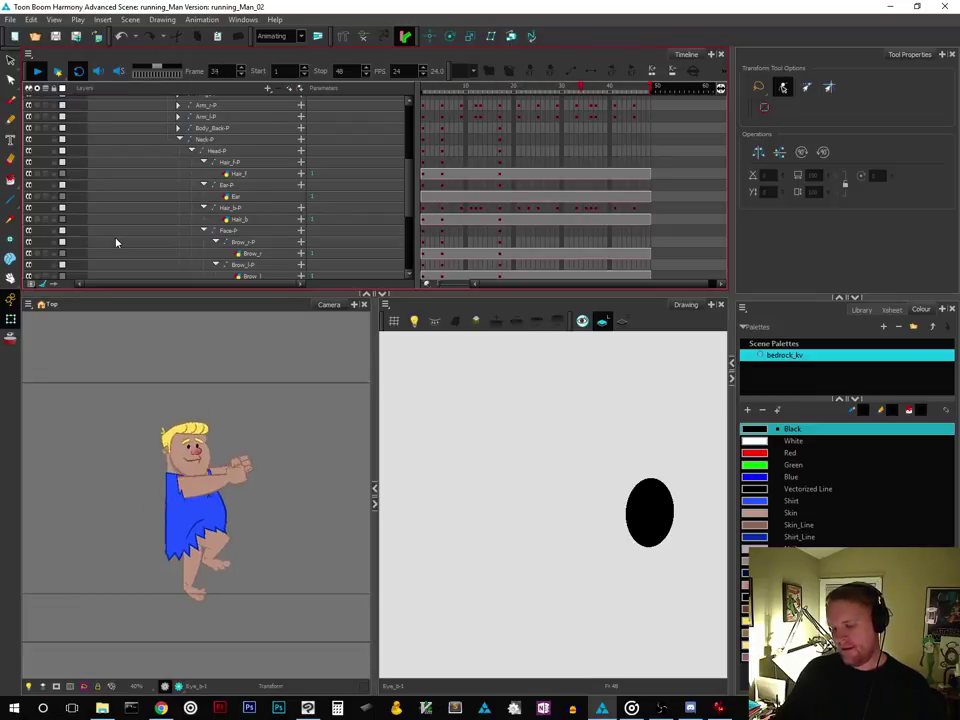
left_click(78, 73)
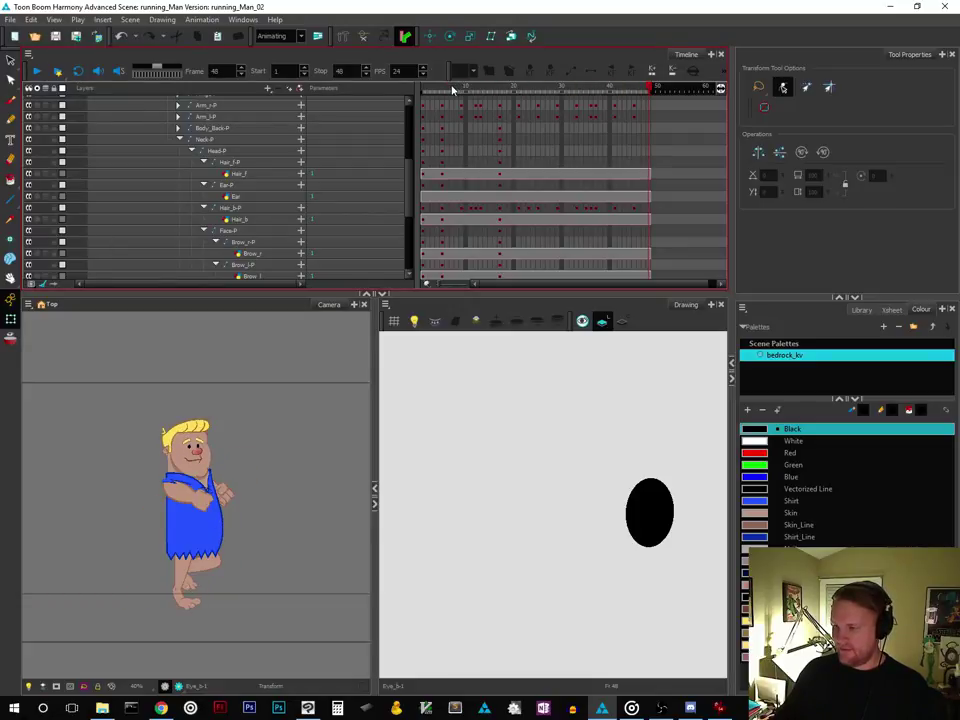
Delete the Hair_b-P keyframe at frame 9 and scrub the hair motion back to frame 1
left_click_drag(452, 90, 463, 122)
key("comma")
left_click(269, 470)
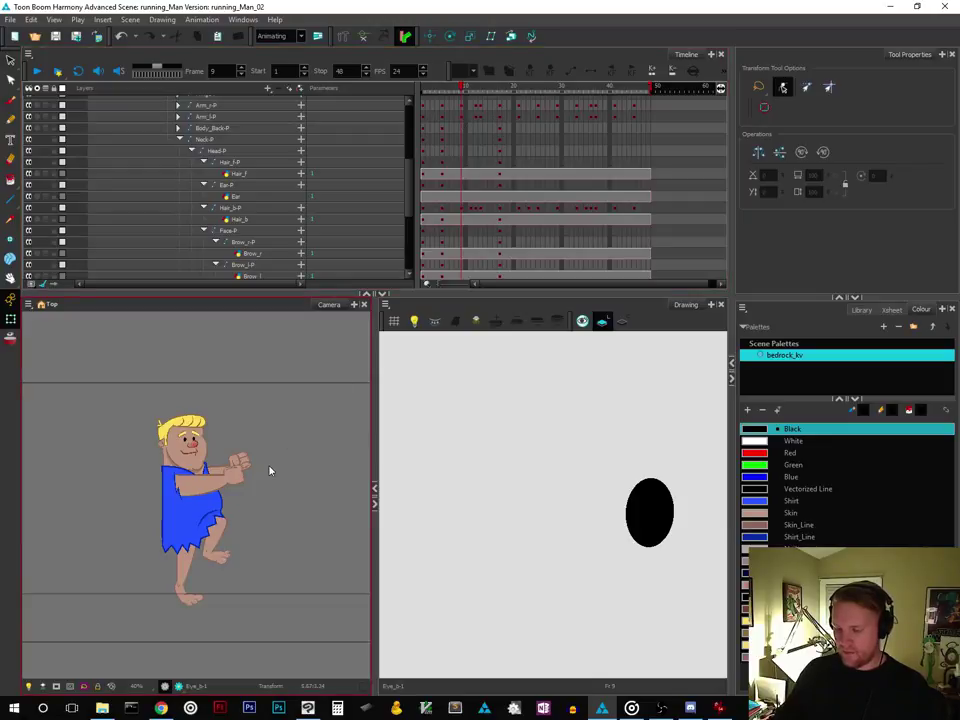
left_click(462, 210)
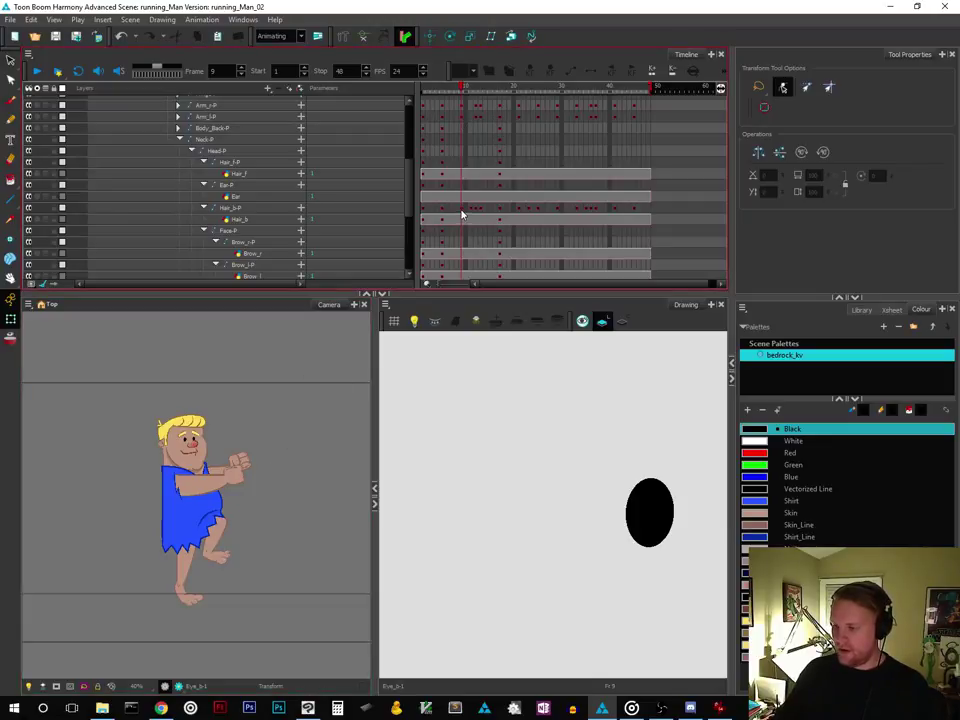
right_click(462, 210)
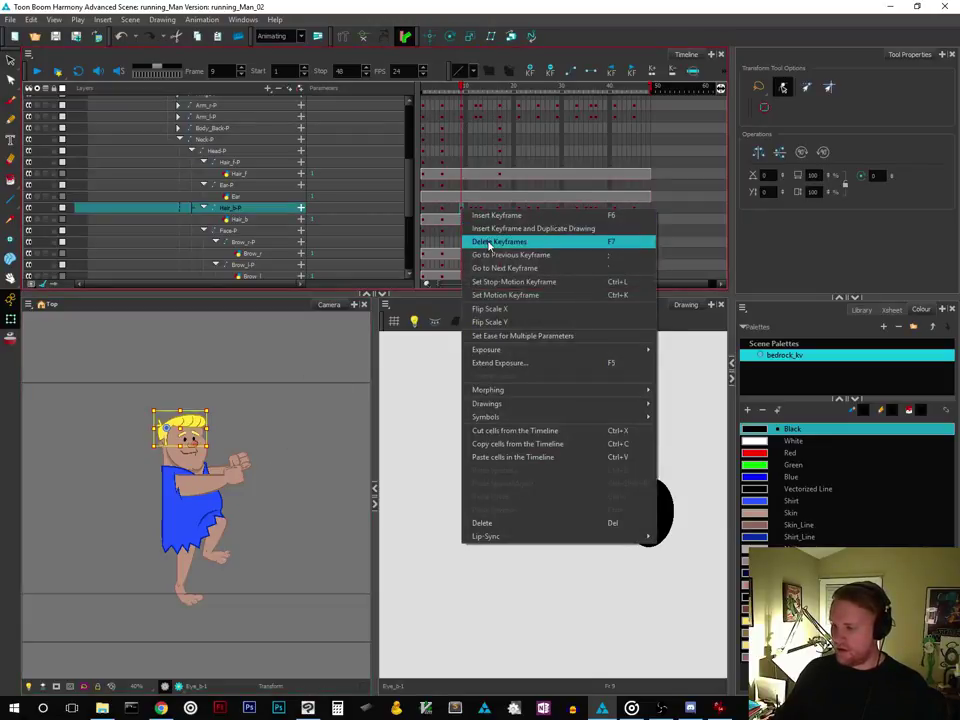
left_click(489, 242)
left_click_drag(461, 90, 394, 135)
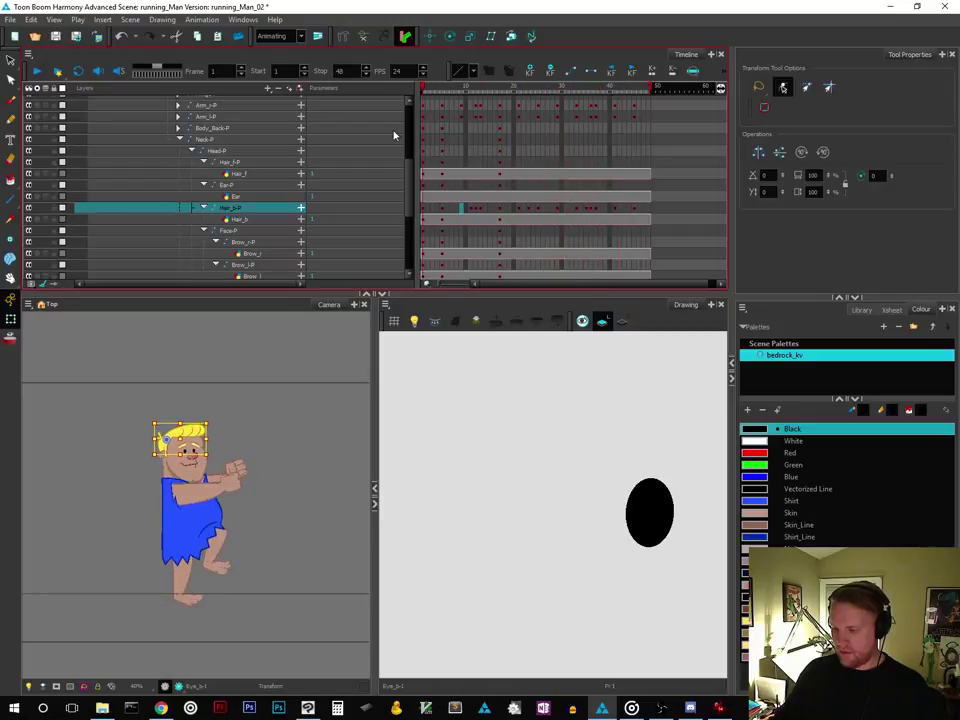
Save the scene and play the run cycle on loop to check the hair motion
left_click(55, 37)
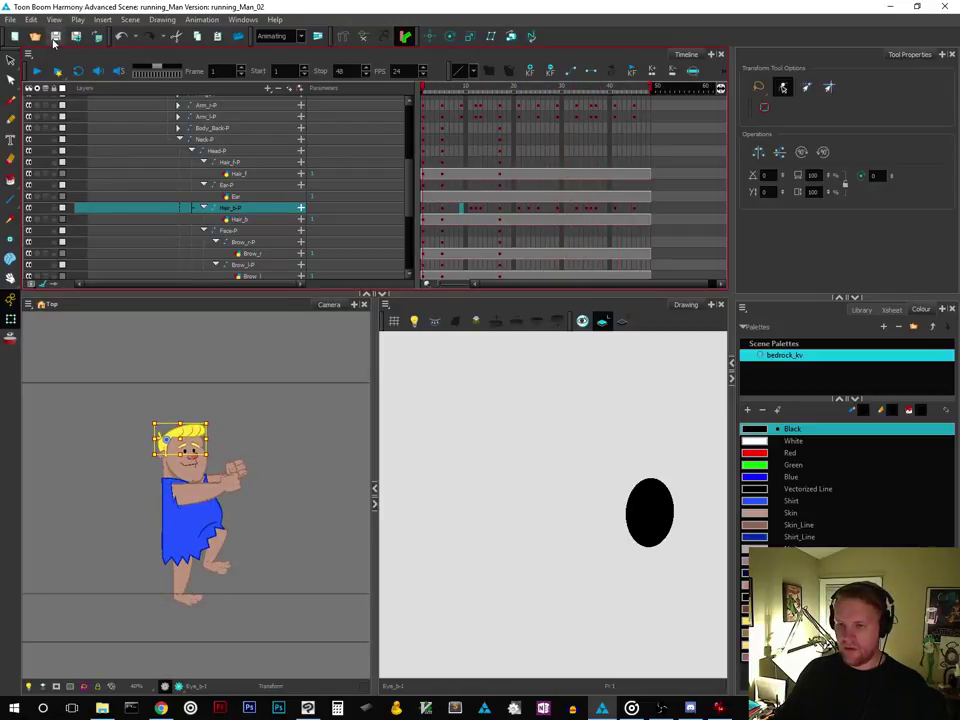
left_click(78, 71)
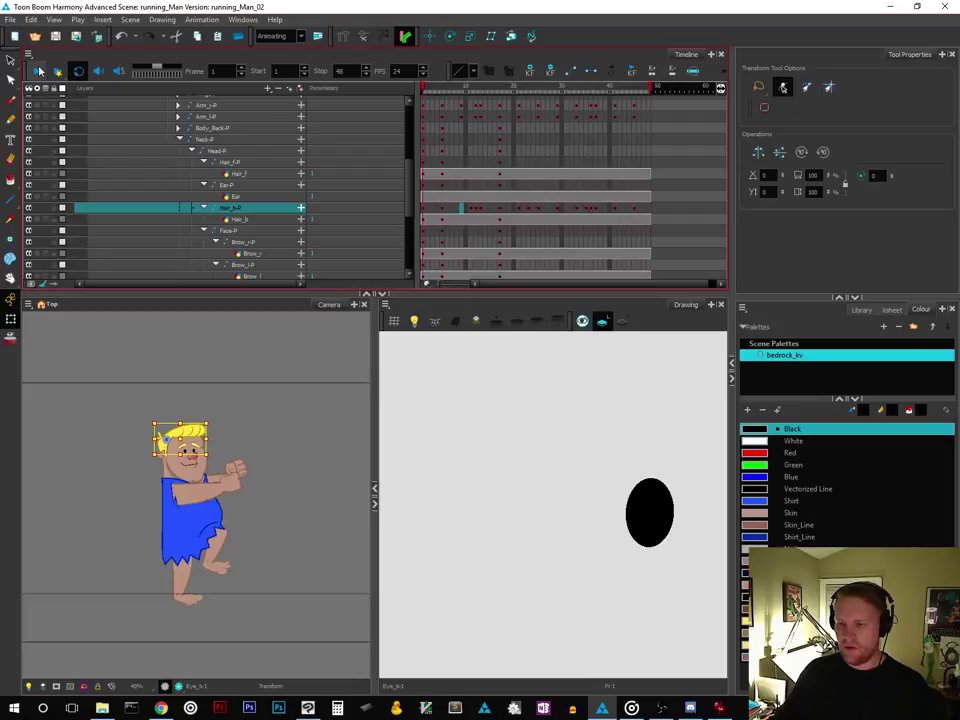
left_click(37, 71)
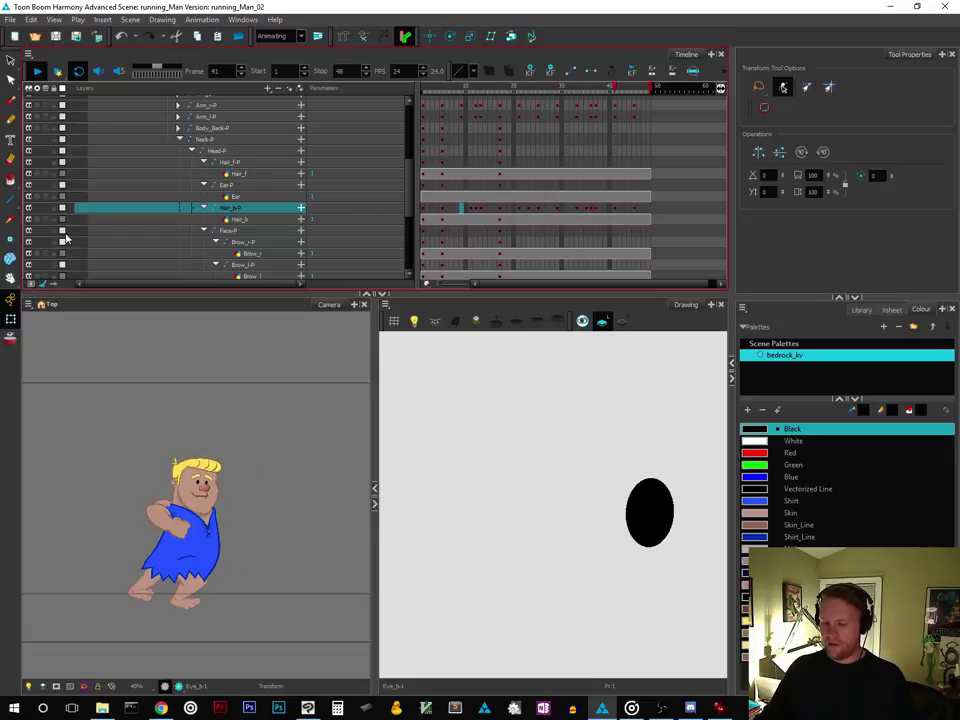
left_click(37, 71)
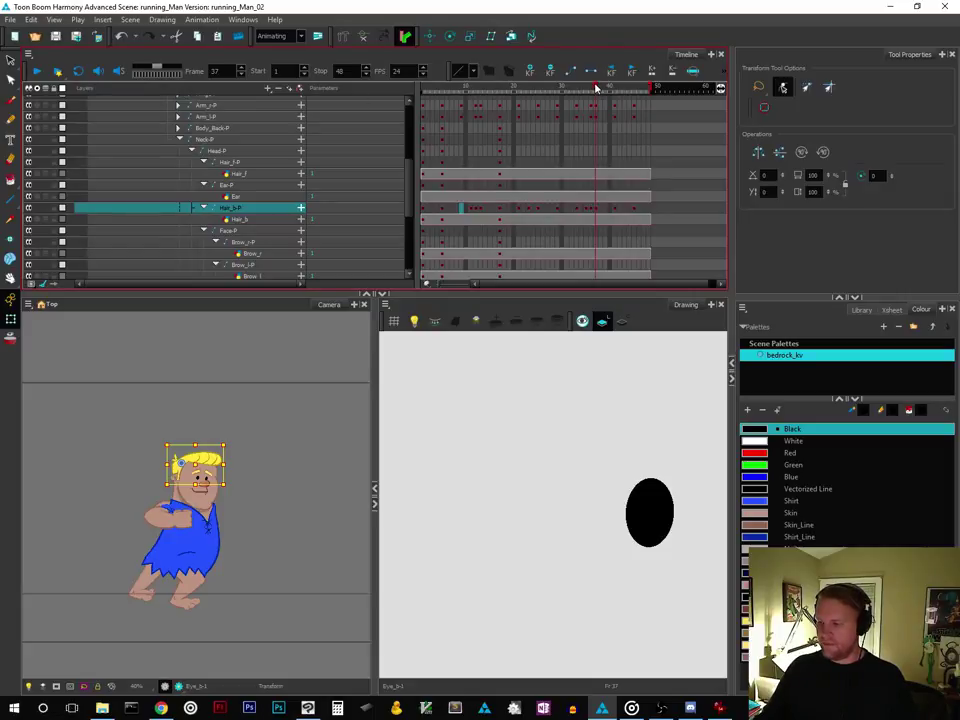
Compare the hair poses at frames 9 to 11, copy the Hair_b-P keyframe from frame 1 to frame 9, and return to frame 1
left_click_drag(595, 88, 437, 89)
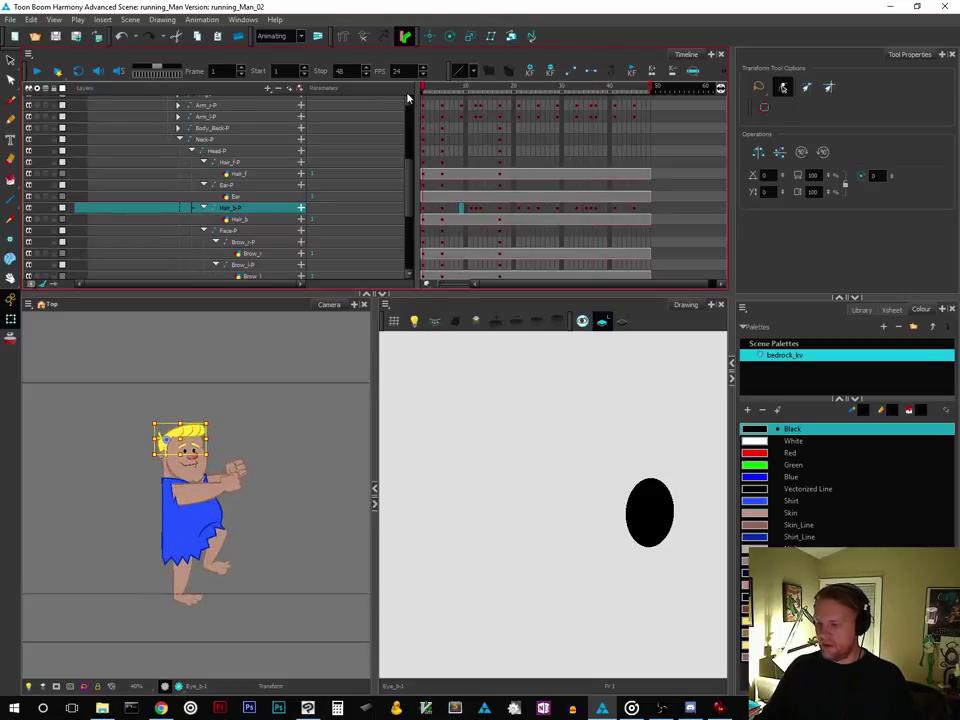
left_click(464, 116)
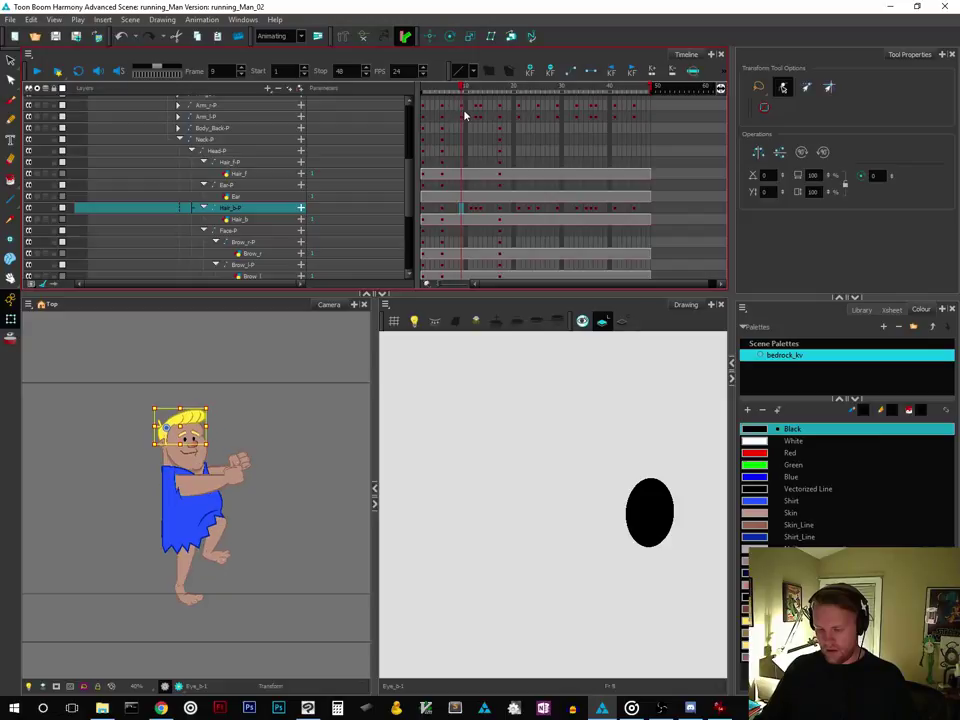
left_click(468, 116)
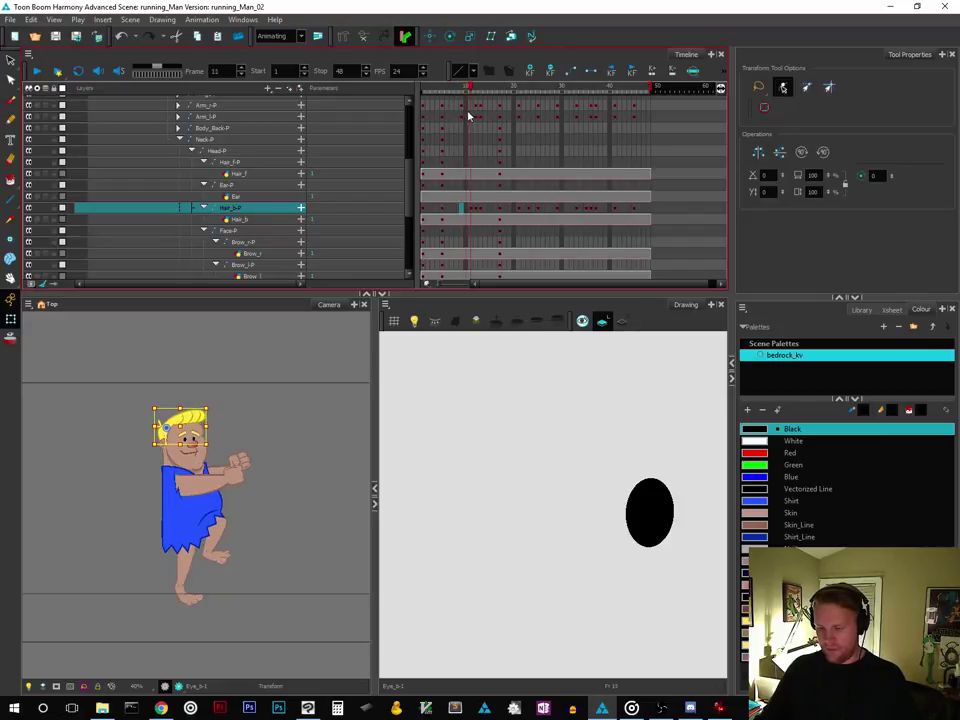
left_click(471, 116)
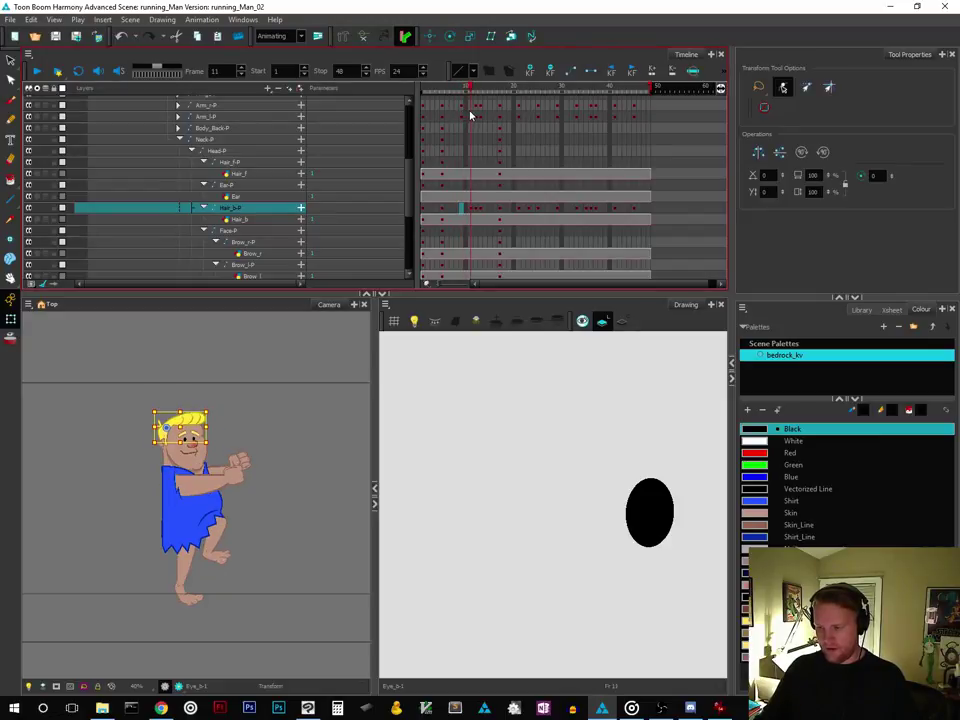
mouse_move(470, 116)
left_mouse_down()
mouse_move(432, 116)
mouse_move(470, 127)
mouse_move(452, 125)
mouse_move(461, 127)
left_mouse_up()
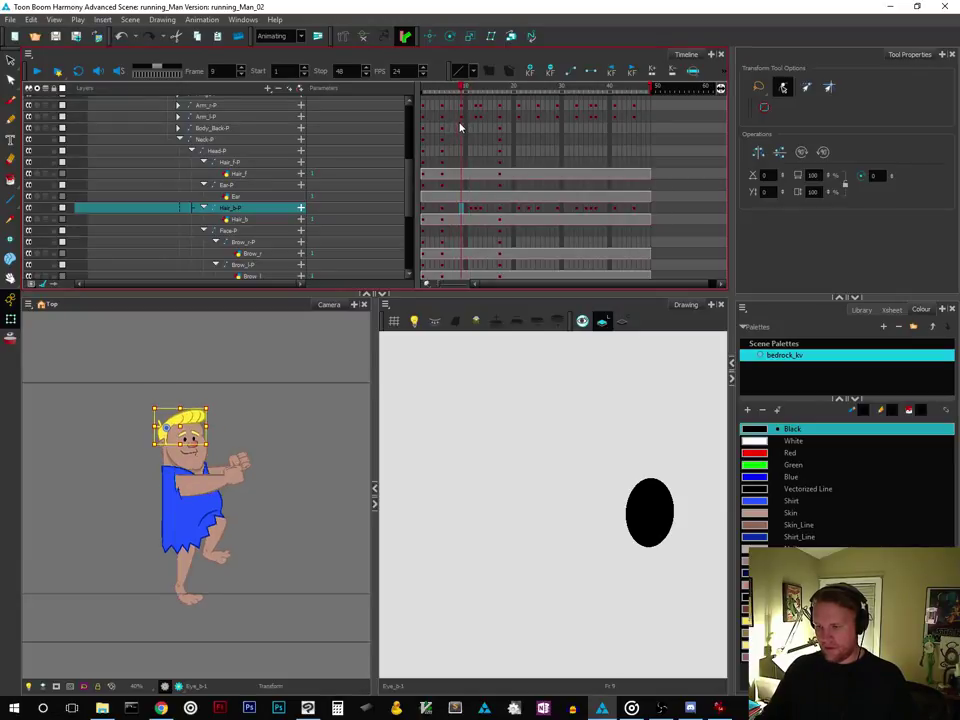
left_click(423, 211)
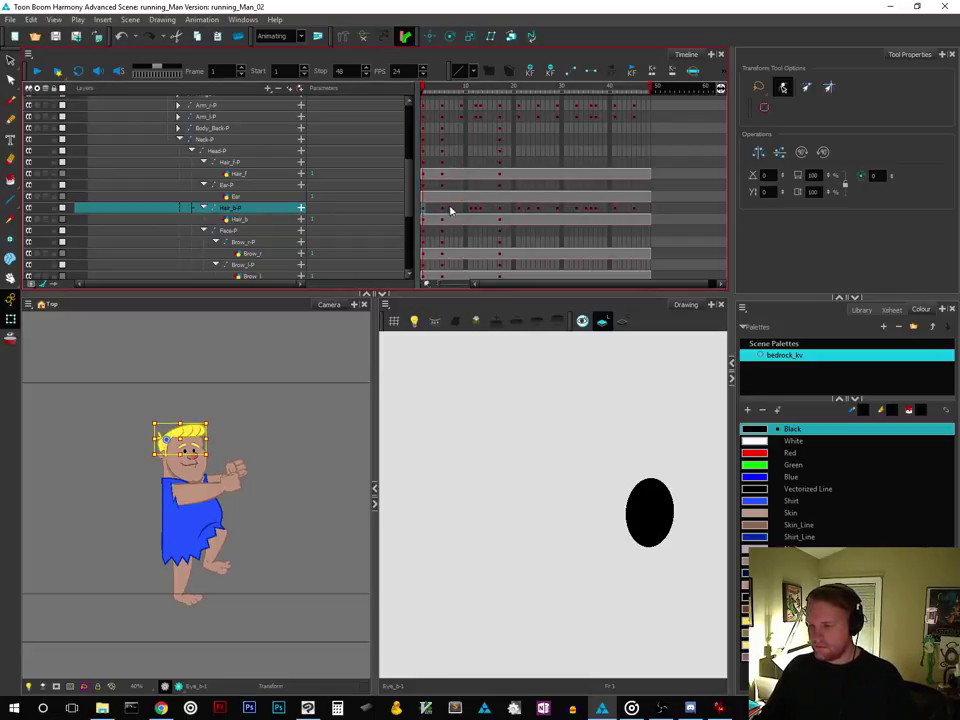
left_click(461, 211)
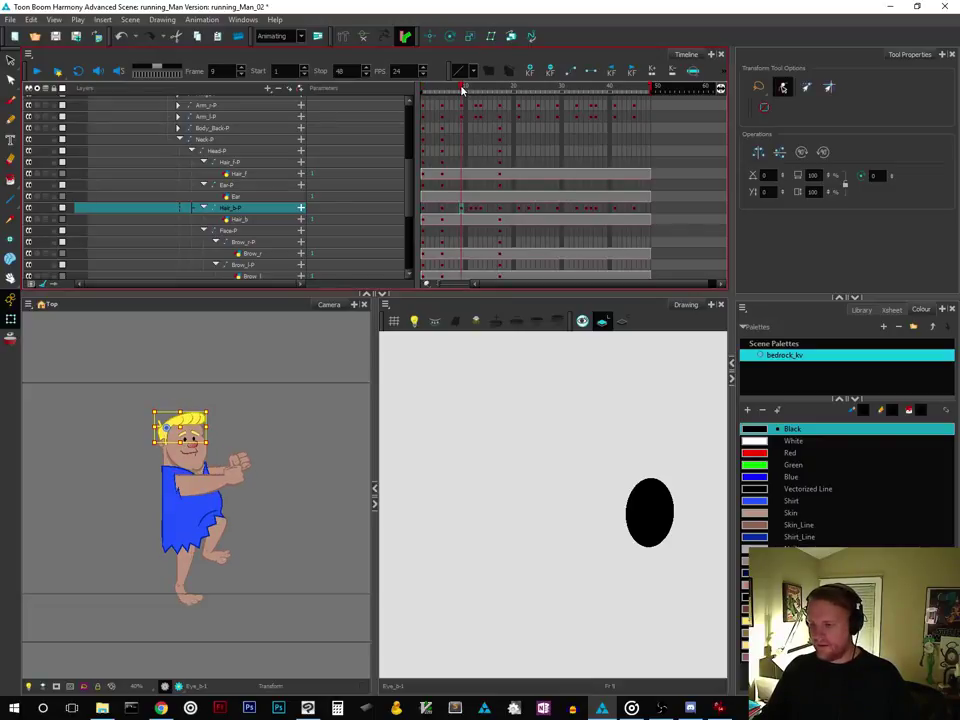
left_click(435, 90)
left_click(424, 92)
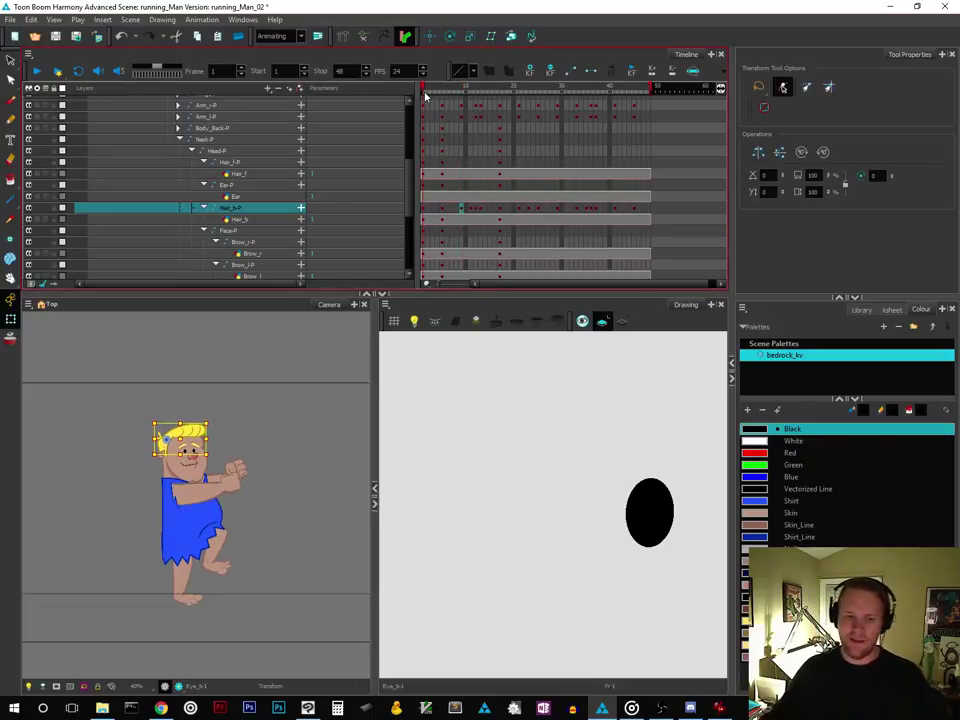
Delete the Hair_b-P keyframes at frames 23 and 35, and scrub the run cycle back to frame 1
left_click_drag(424, 92, 529, 129)
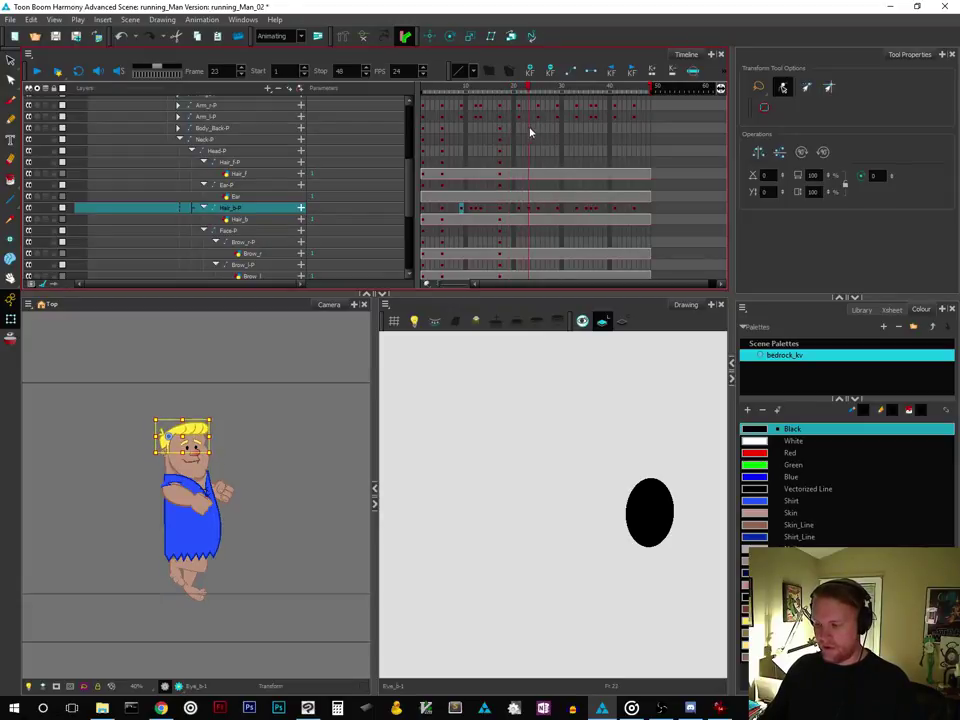
right_click(530, 212)
left_click(560, 242)
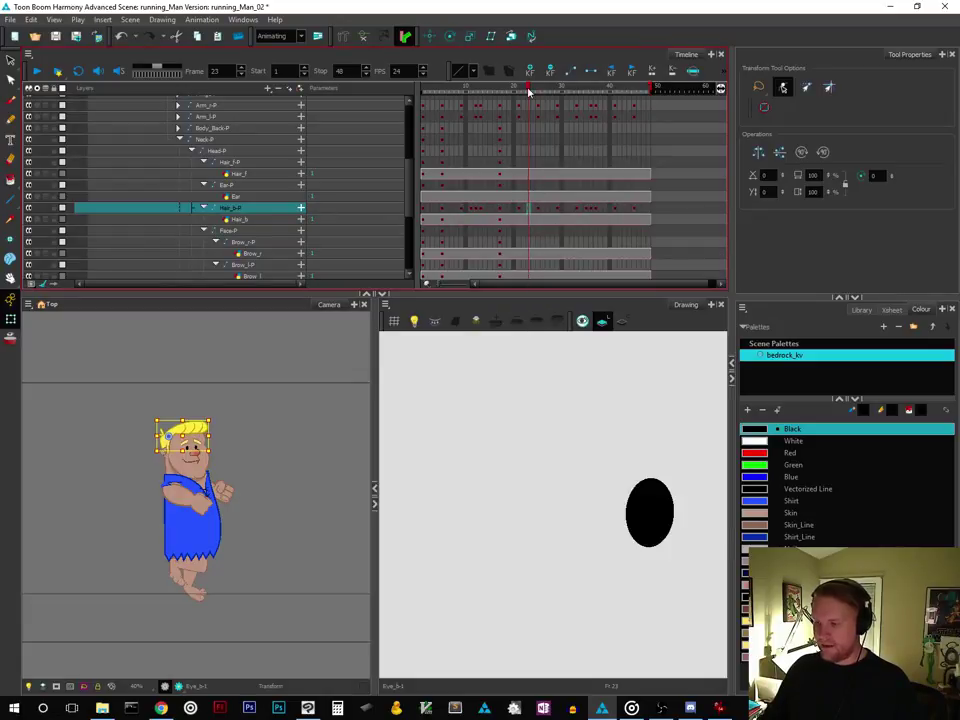
left_click_drag(529, 90, 586, 125)
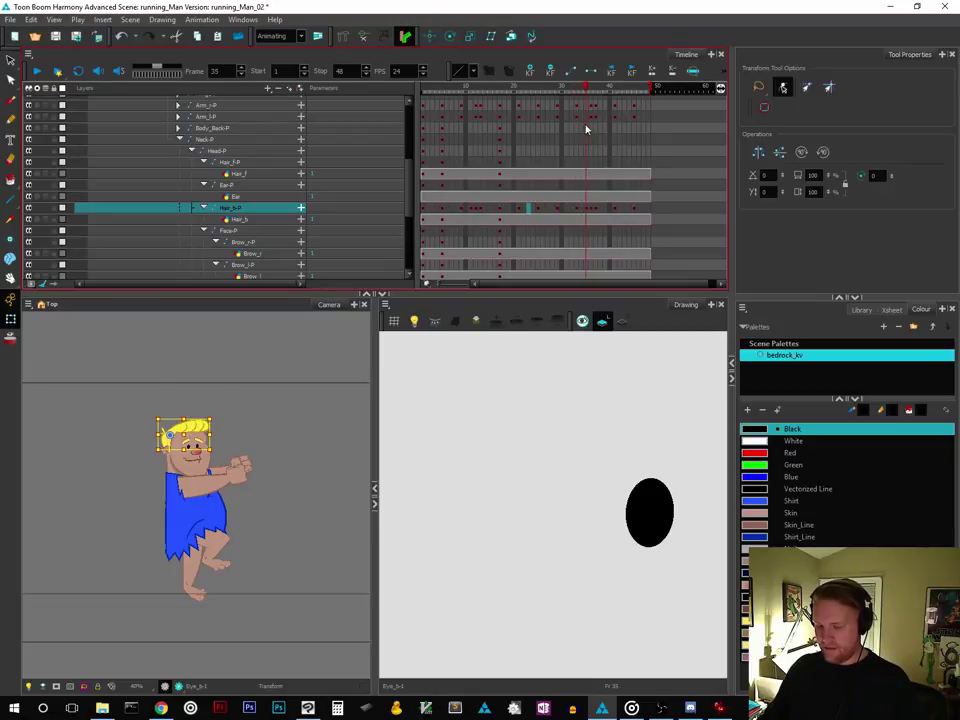
right_click(588, 214)
left_click(612, 230)
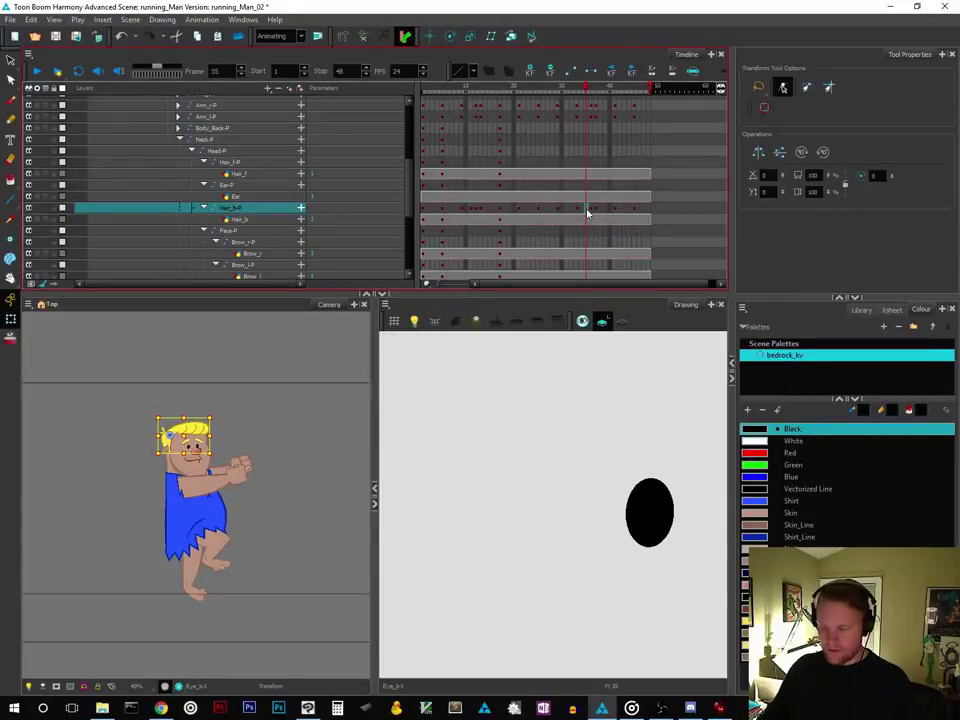
left_click(574, 90)
left_click_drag(574, 90, 388, 156)
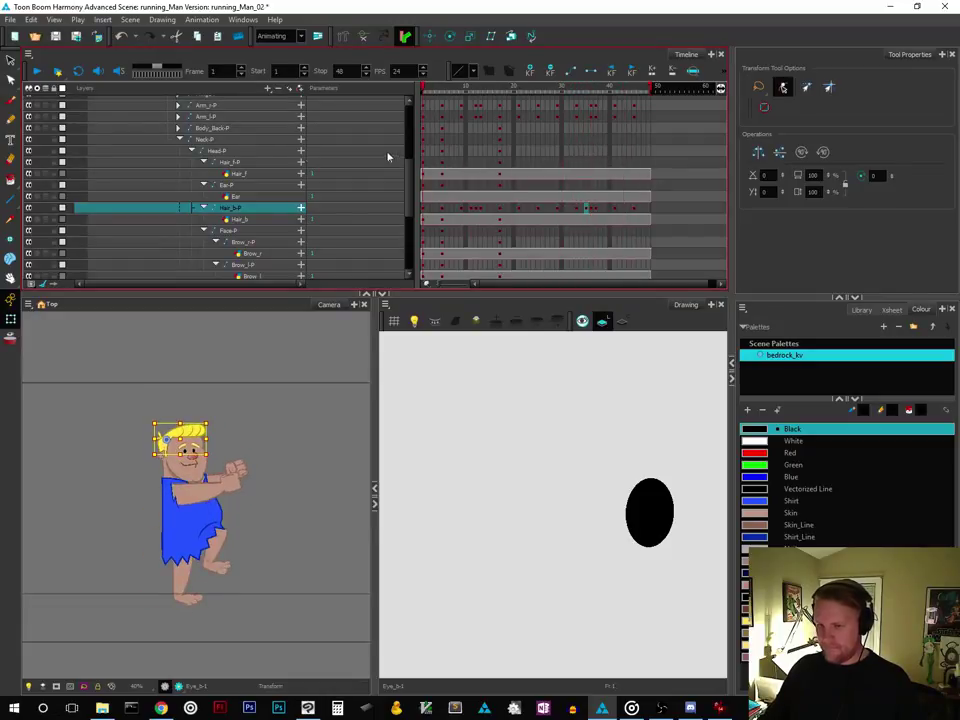
Save the scene and review the run cycle by playing it and scrubbing to frame 31
left_click(34, 73)
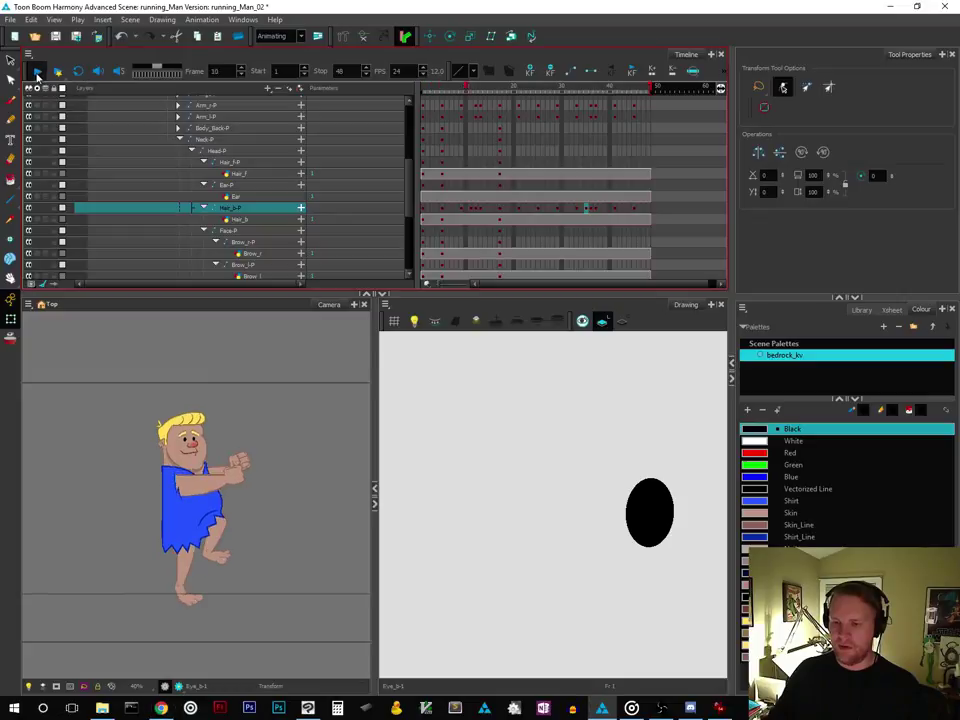
left_click(36, 71)
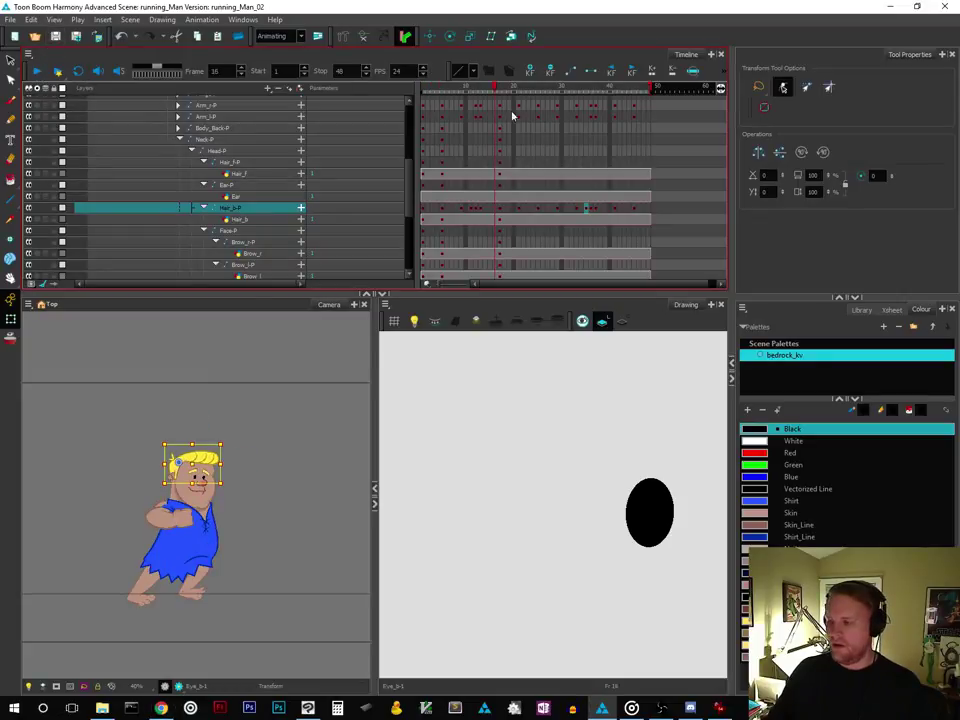
left_click_drag(497, 88, 569, 139)
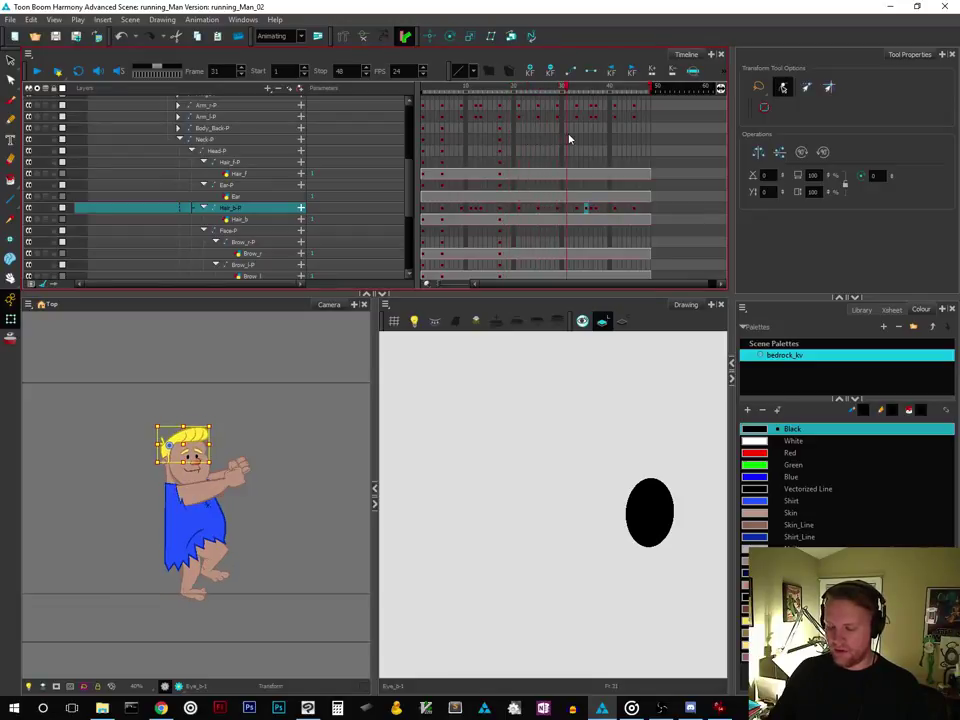
Check the character at frame 31 in Render View with nothing selected, look through the layers down to Guides, and return to OpenGL View
left_click(179, 688)
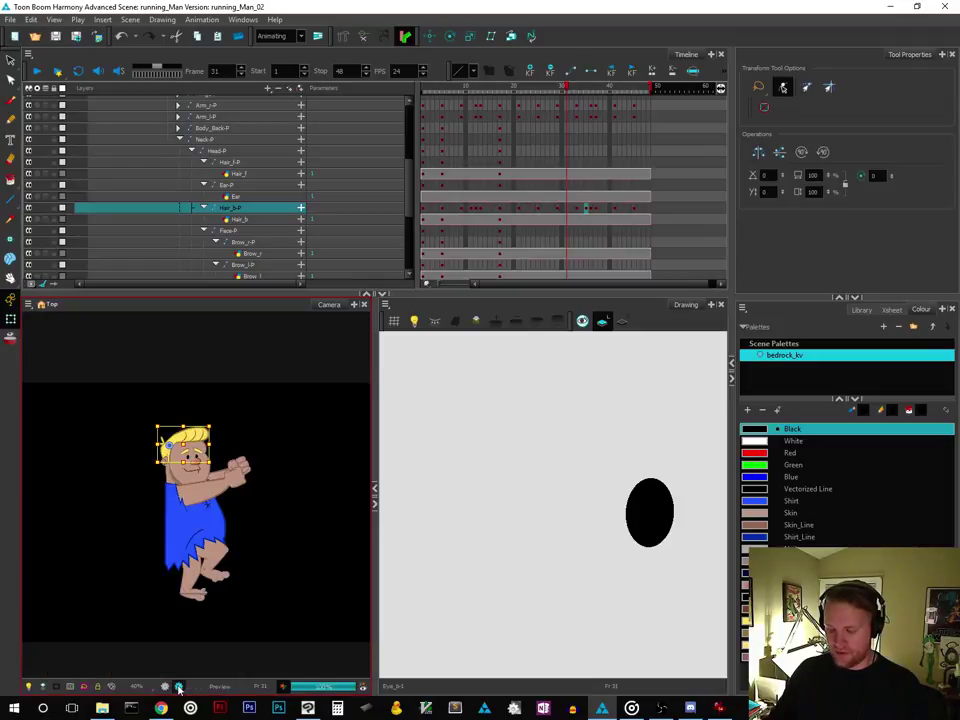
key("Escape")
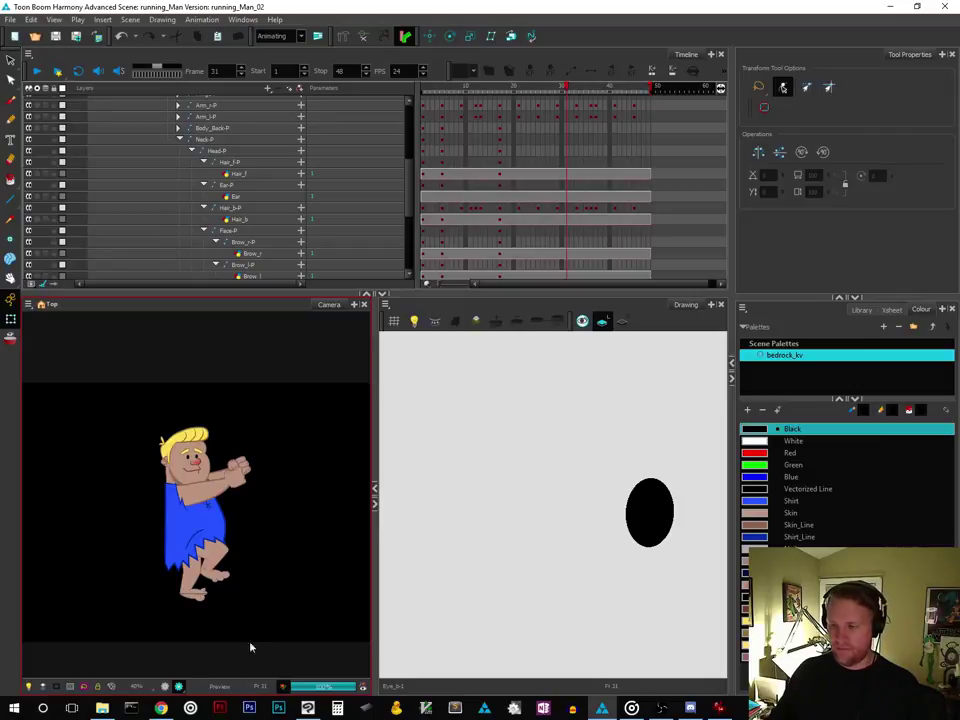
mouse_move(413, 208)
left_mouse_down()
mouse_move(409, 124)
mouse_move(413, 225)
left_mouse_up()
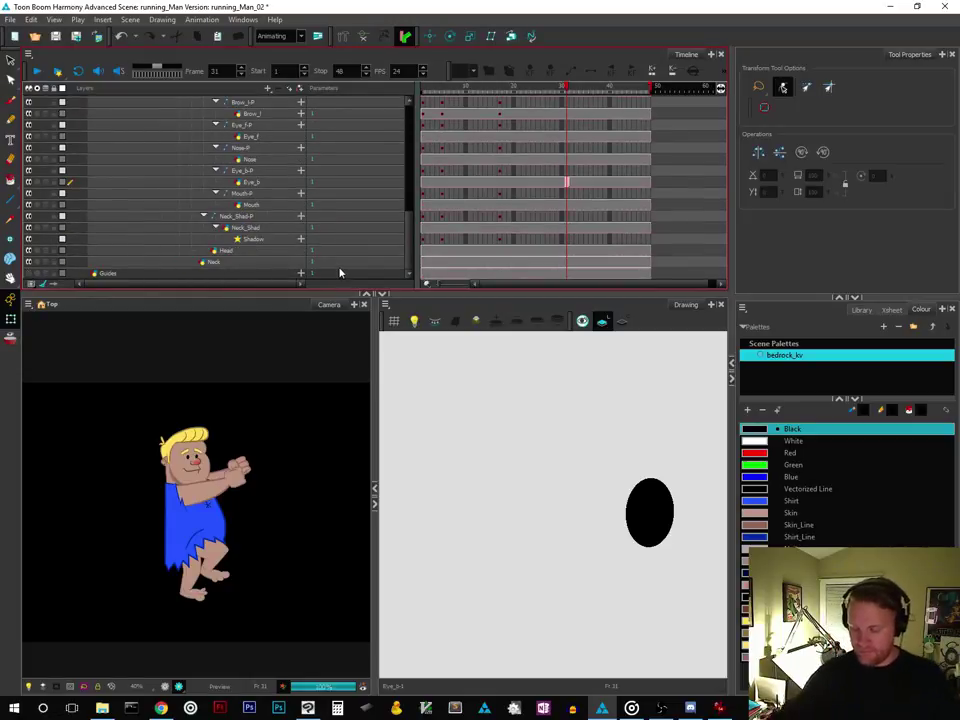
left_click(231, 561)
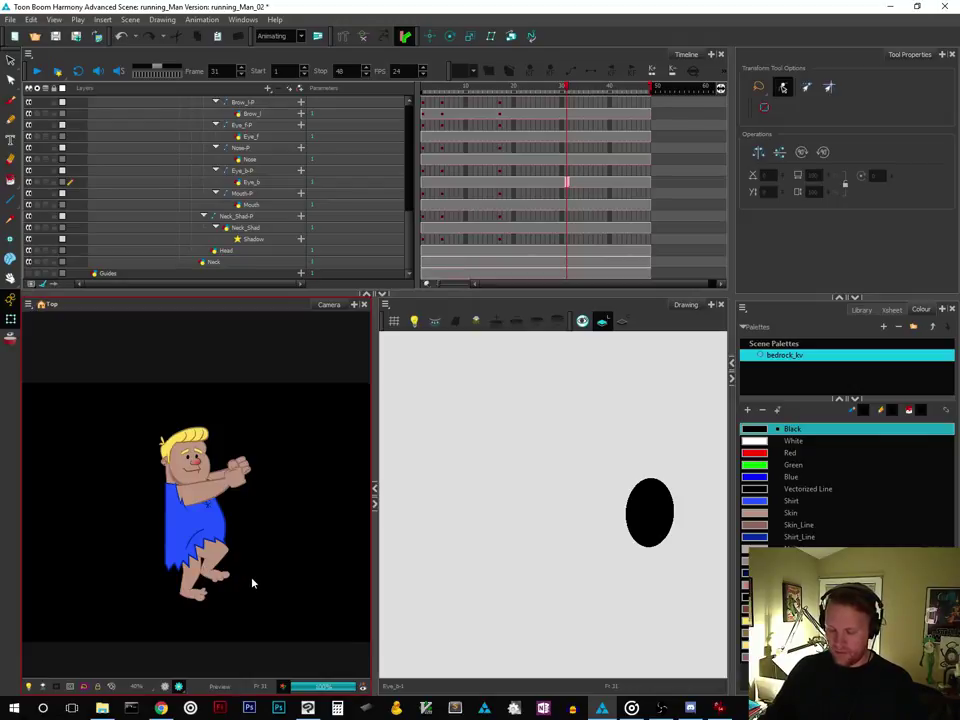
left_click(165, 688)
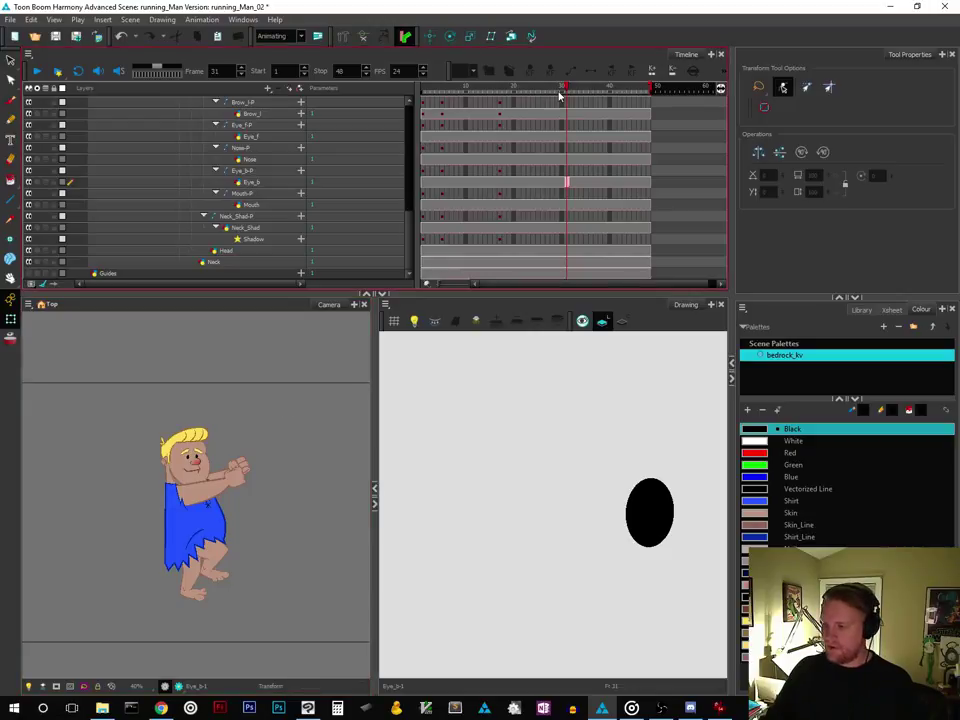
Return to frame 1 and show the rig's upper layers, from the master peg to Neck-P, in the timeline
left_click(434, 102)
left_click_drag(434, 103, 396, 111)
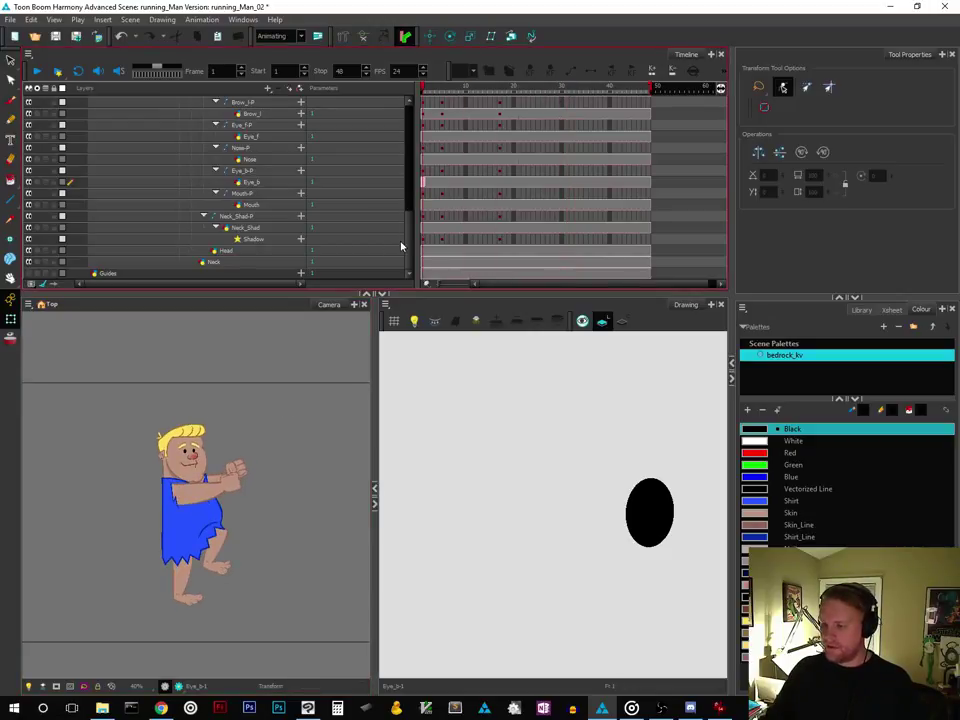
left_click_drag(405, 241, 404, 141)
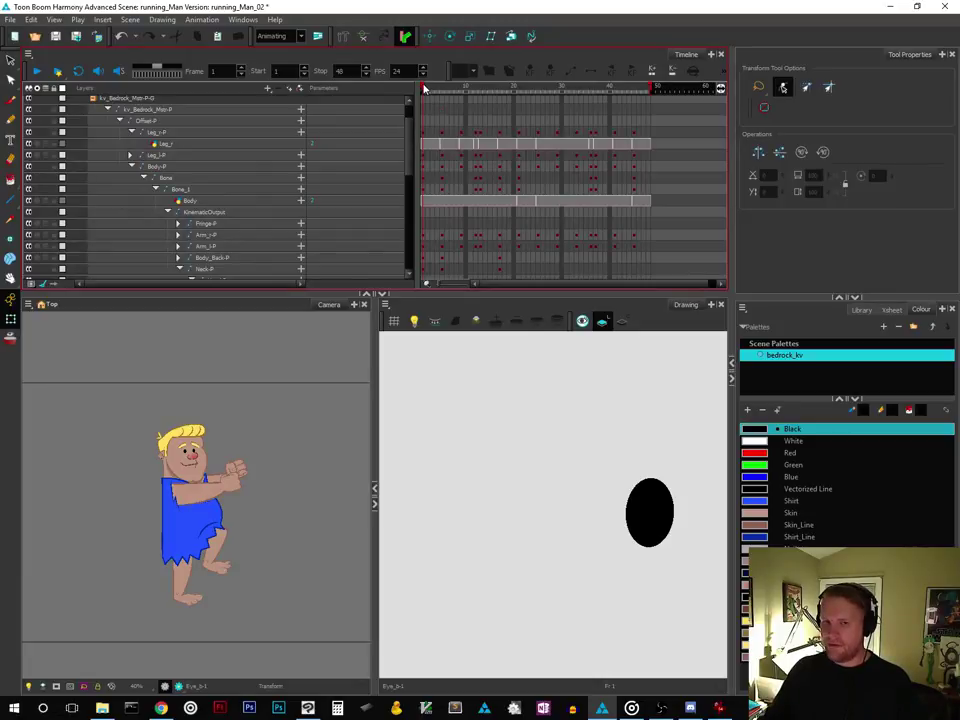
Scrub the run cycle to frame 34, select the back hair and show its Hair_b-P layer in the timeline
mouse_move(424, 88)
left_mouse_down()
mouse_move(443, 90)
mouse_move(414, 98)
mouse_move(516, 135)
mouse_move(594, 129)
mouse_move(449, 126)
left_mouse_up()
left_click_drag(470, 130, 588, 138)
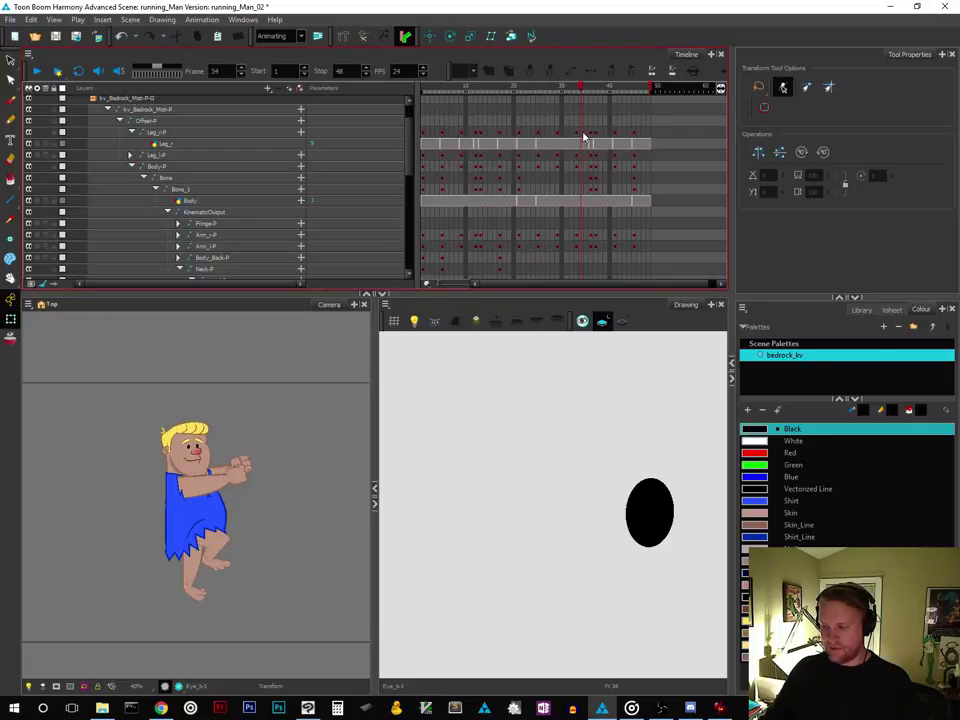
left_click_drag(585, 137, 583, 137)
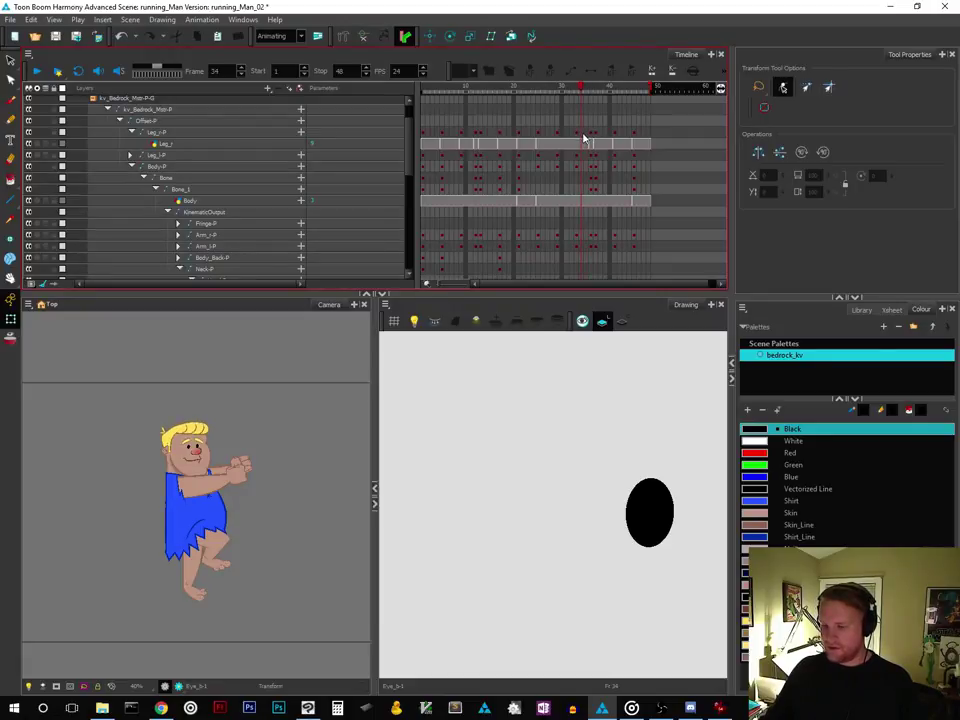
left_click(191, 430)
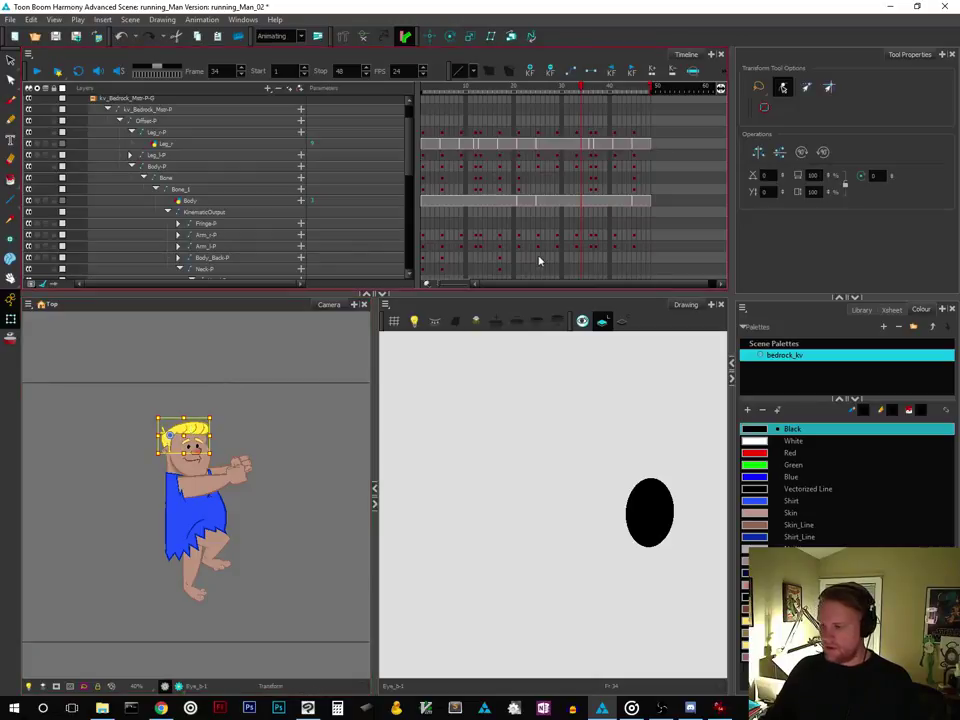
scroll(585, 225, "up", 1)
scroll(585, 227, "down", 1)
scroll(584, 228, "down", 5)
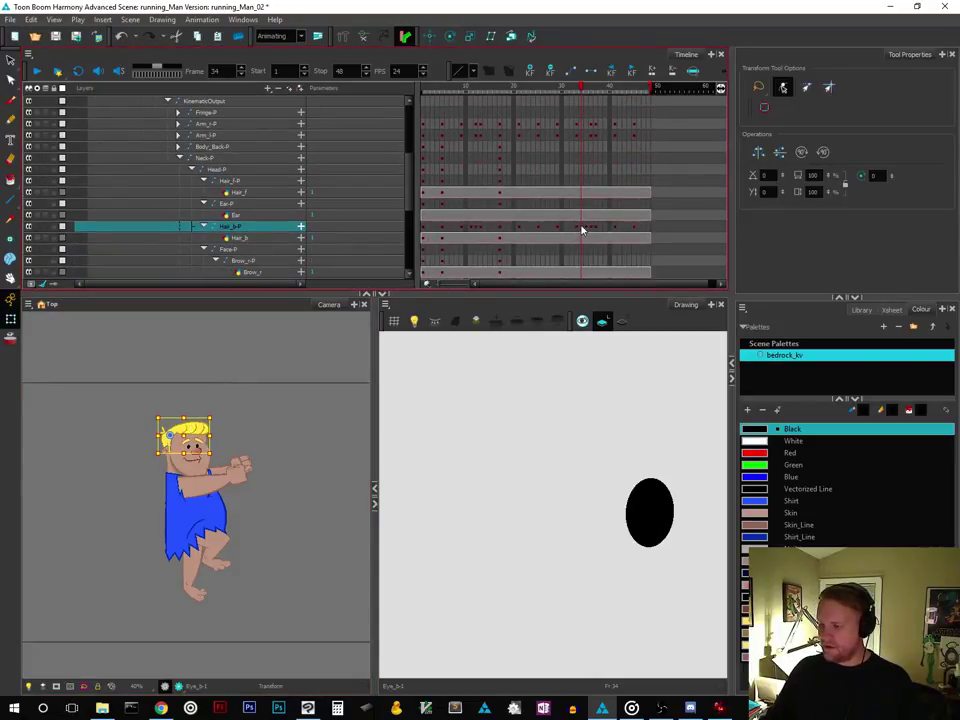
Delete the Hair_b-P keyframe at frame 35 and compare the hair across frames 33 to 35
left_click(579, 89)
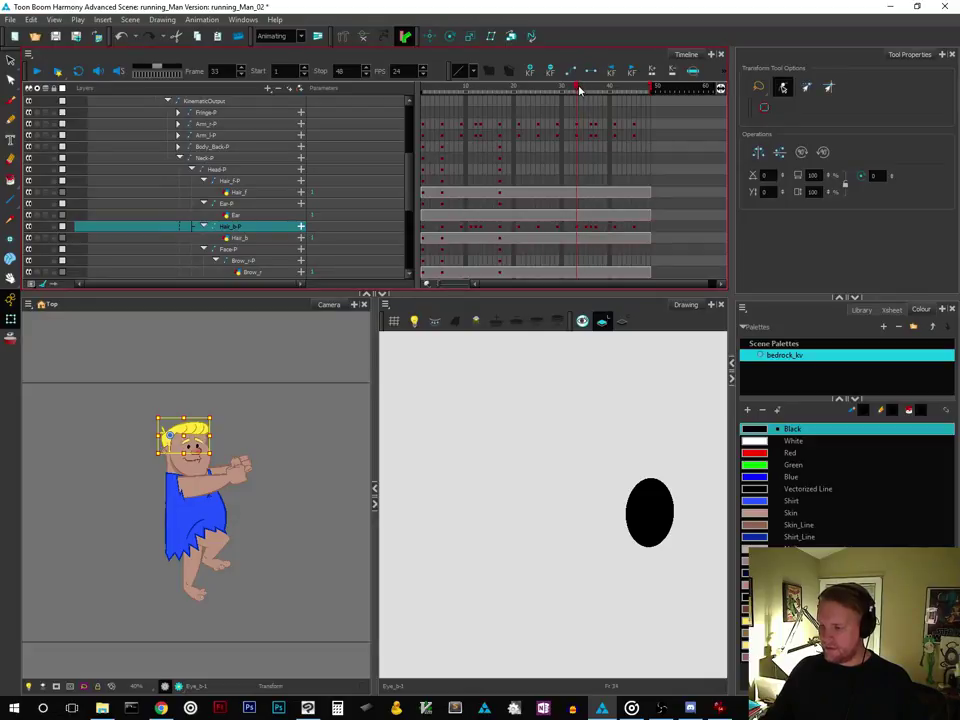
left_click(572, 89)
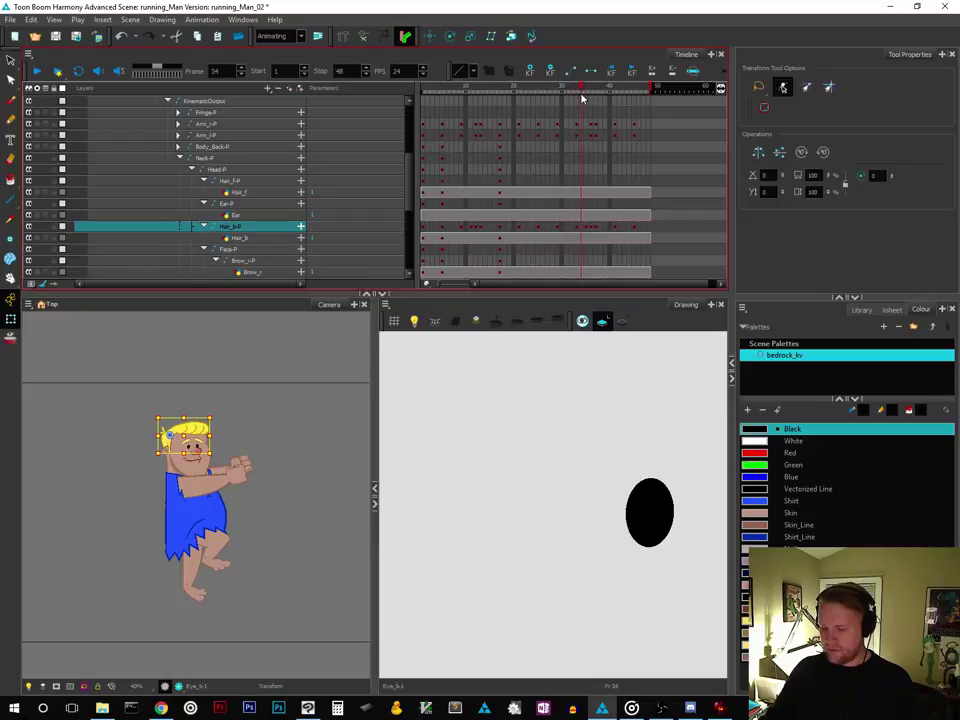
left_click(587, 89)
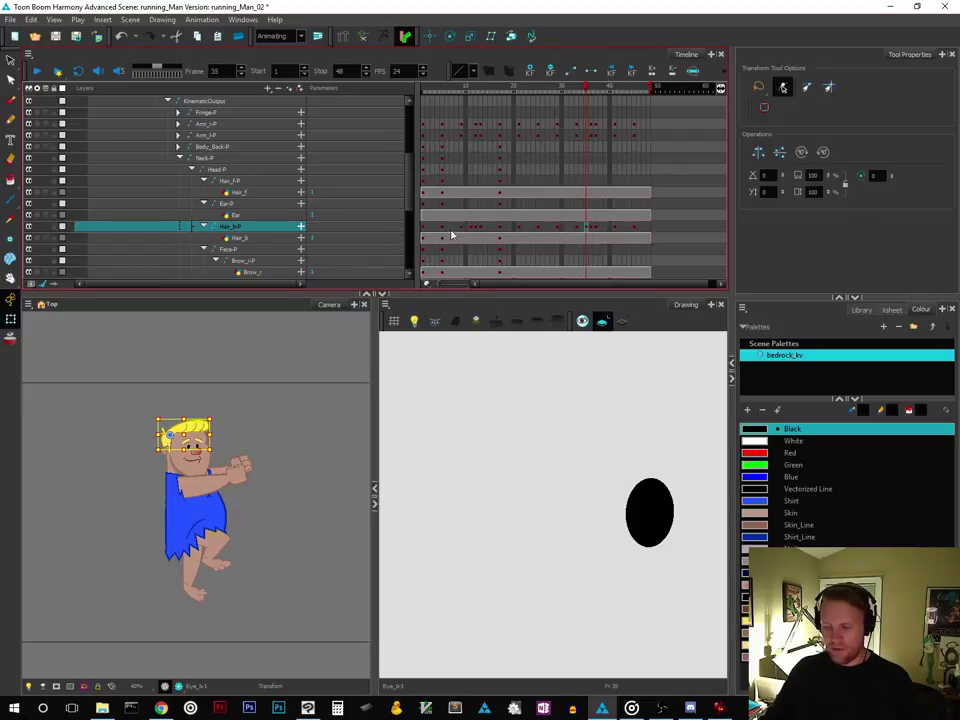
right_click(586, 228)
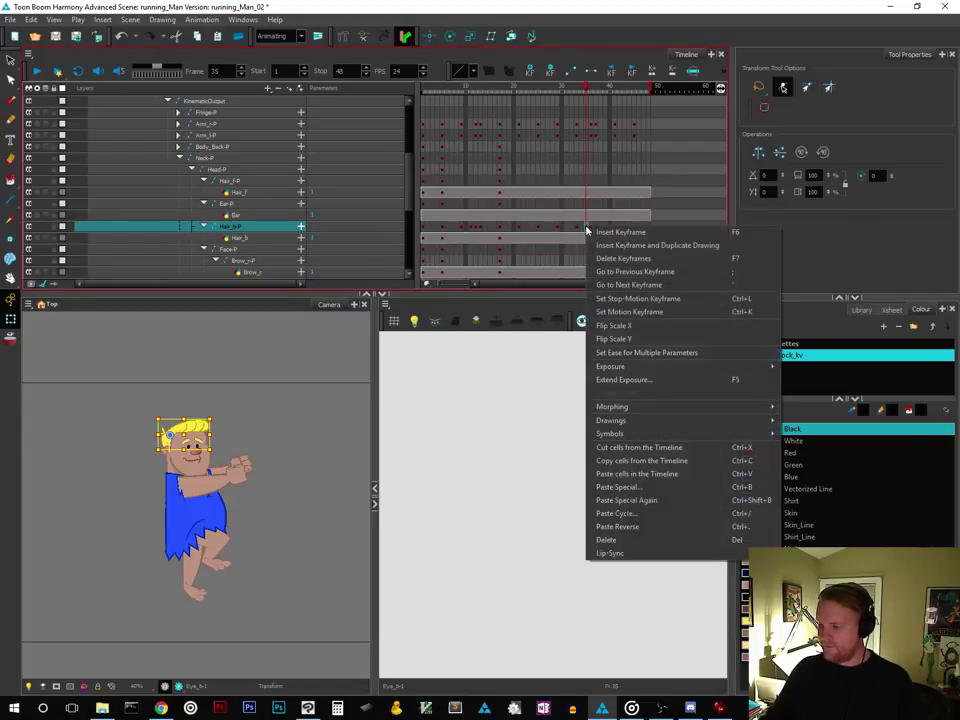
left_click(610, 259)
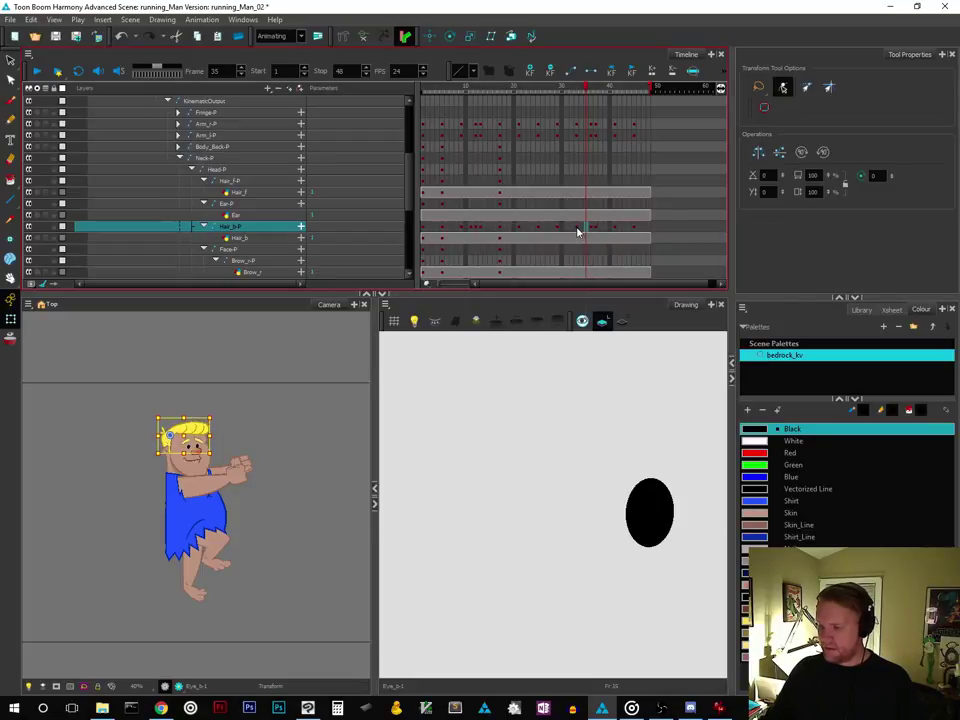
left_click(575, 90)
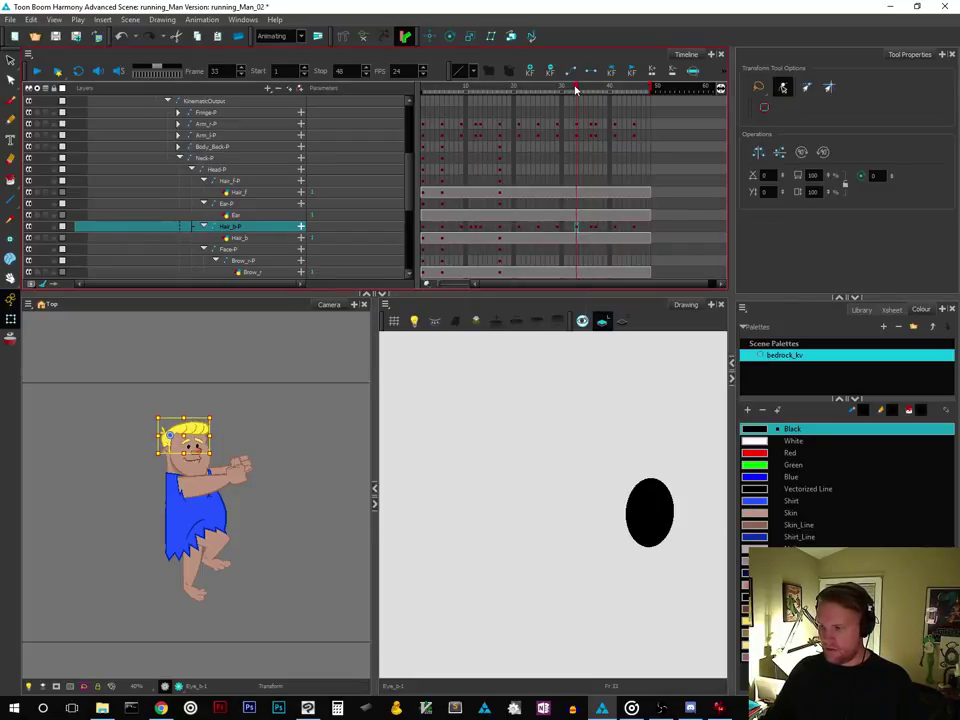
left_click_drag(575, 90, 586, 113)
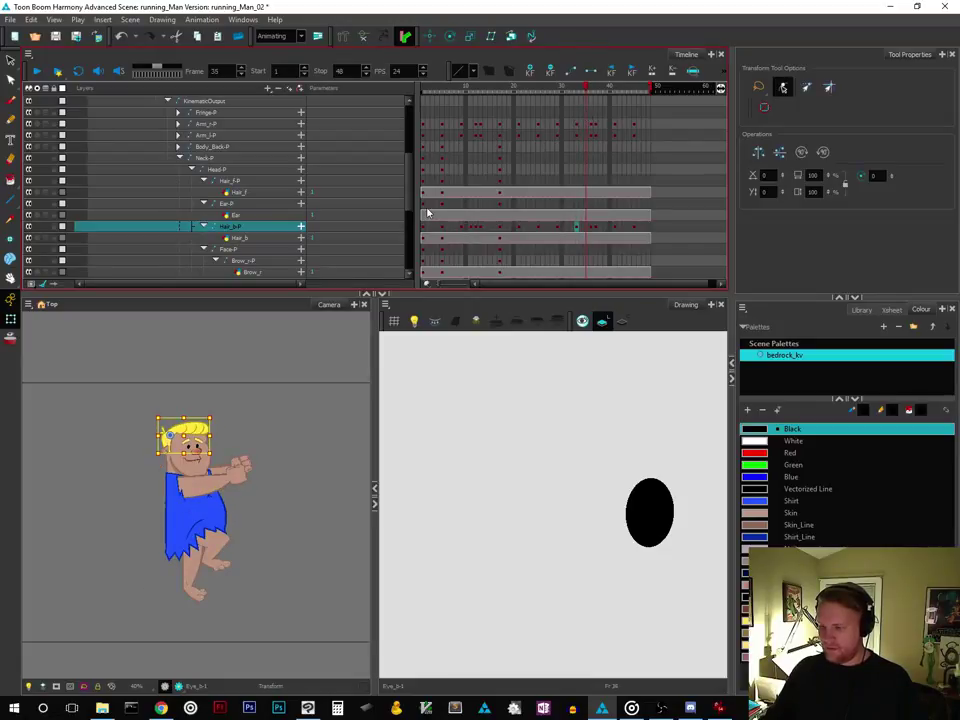
Copy the Hair_b-P keyframe from frame 1 to frame 35 and check the hair on frame 34
left_click(424, 231)
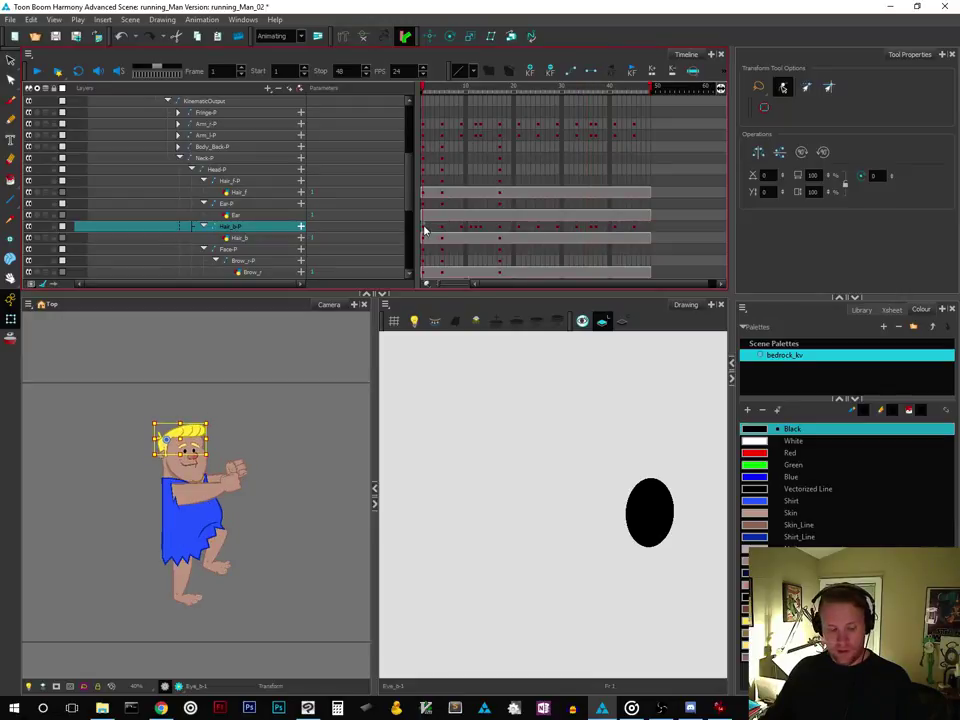
left_click(587, 231)
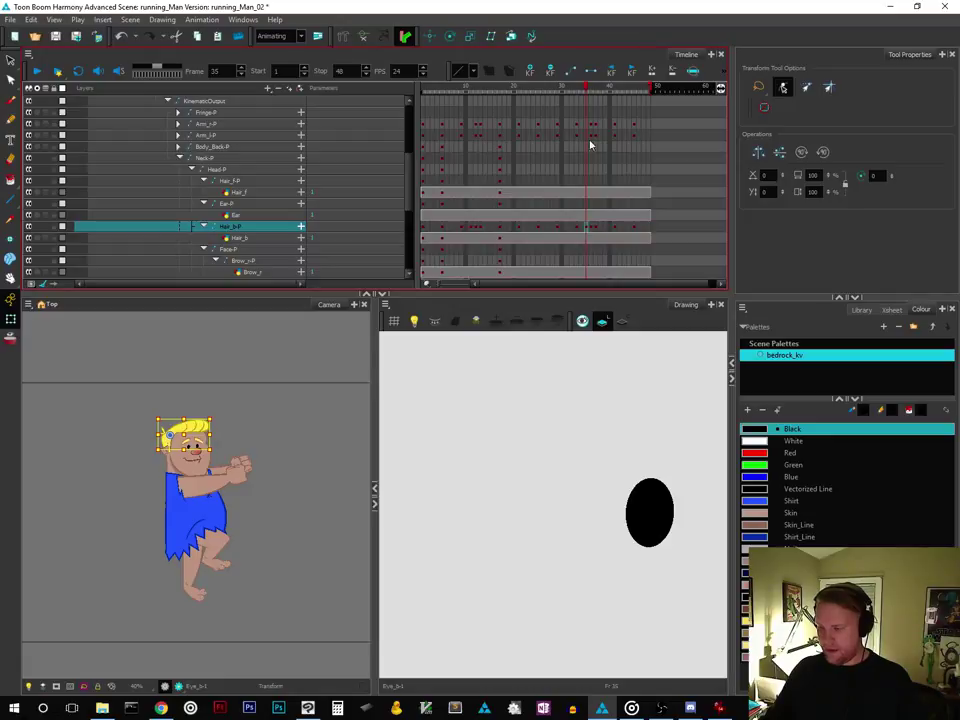
left_click(583, 89)
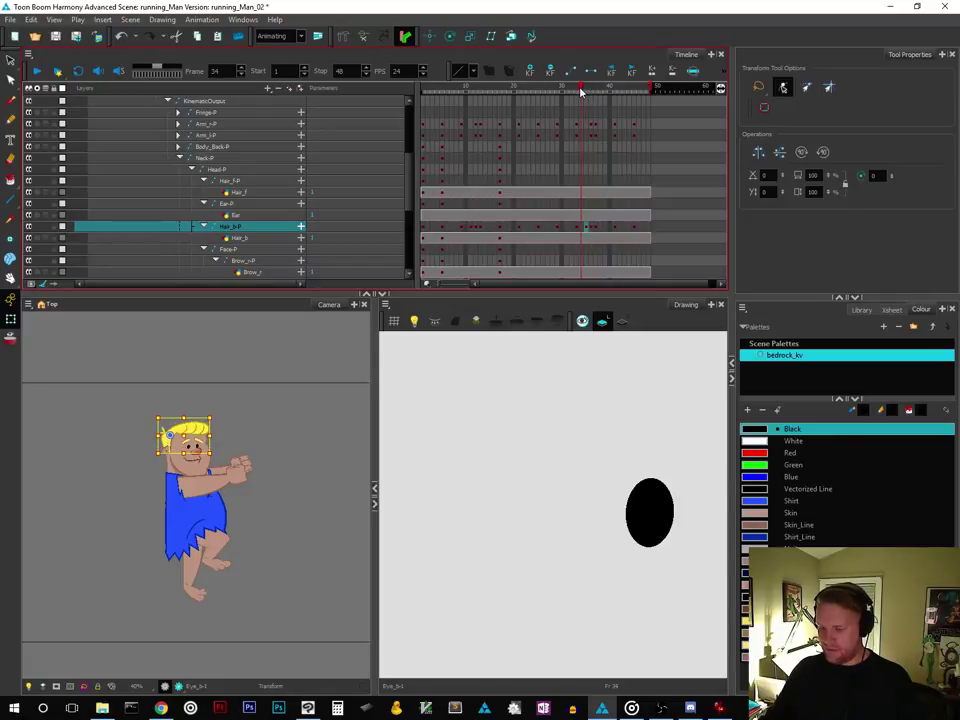
Delete the Hair_b-P keyframe at frame 33 and paste the frame 1 hair pose in its place
mouse_move(581, 91)
left_mouse_down()
mouse_move(590, 90)
mouse_move(576, 90)
left_mouse_up()
right_click(577, 229)
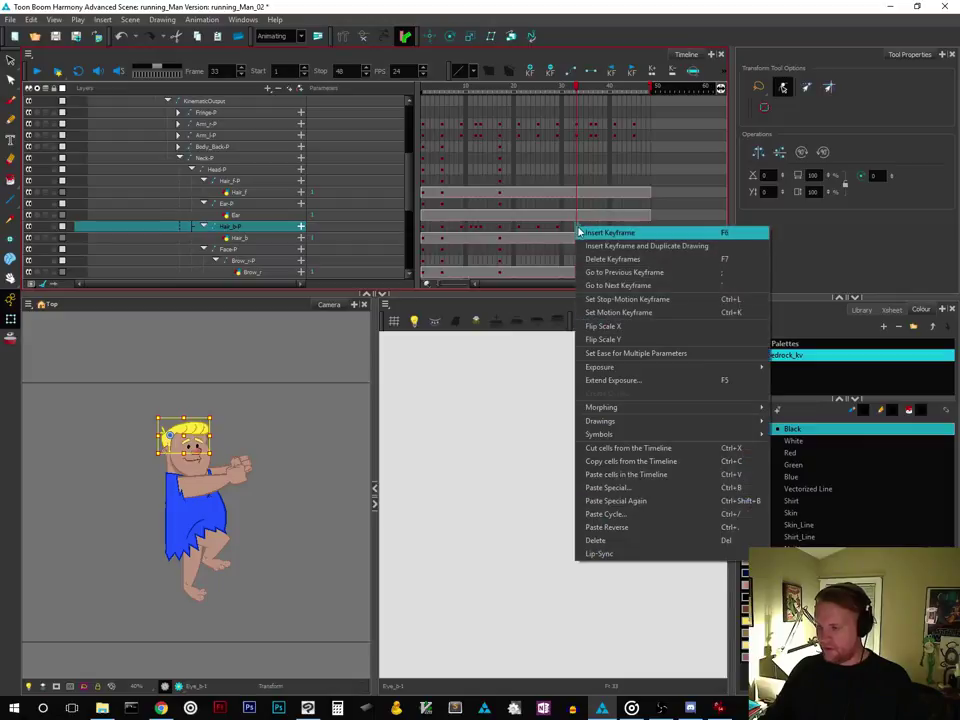
left_click(597, 262)
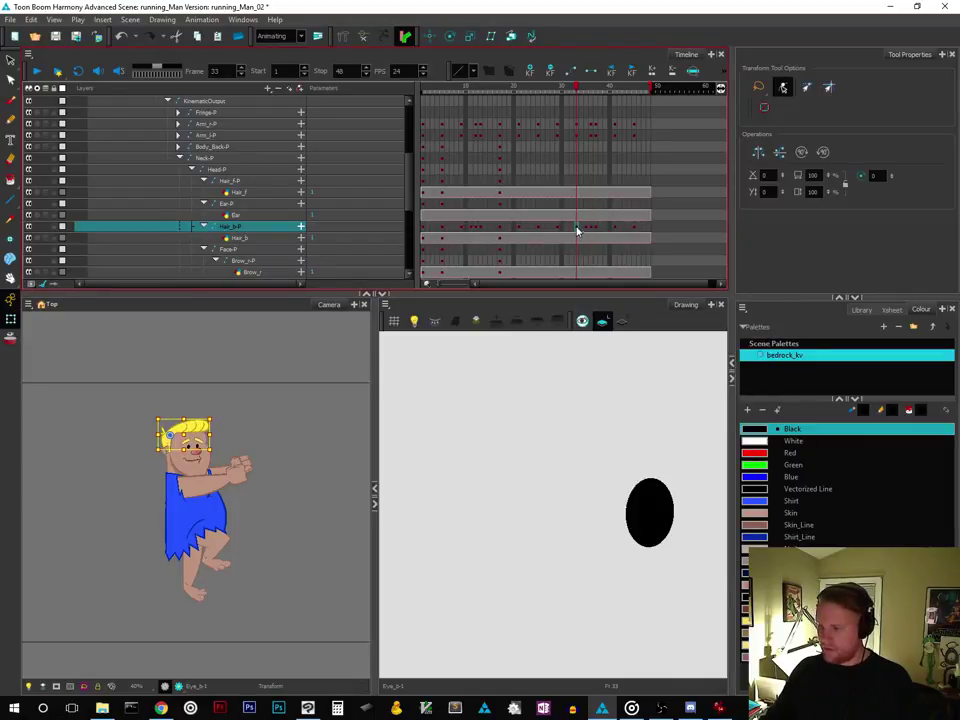
Save the scene and review the run cycle by scrubbing and playing it, returning to frame 1
mouse_move(576, 88)
left_mouse_down()
mouse_move(596, 92)
mouse_move(566, 96)
mouse_move(581, 102)
left_mouse_up()
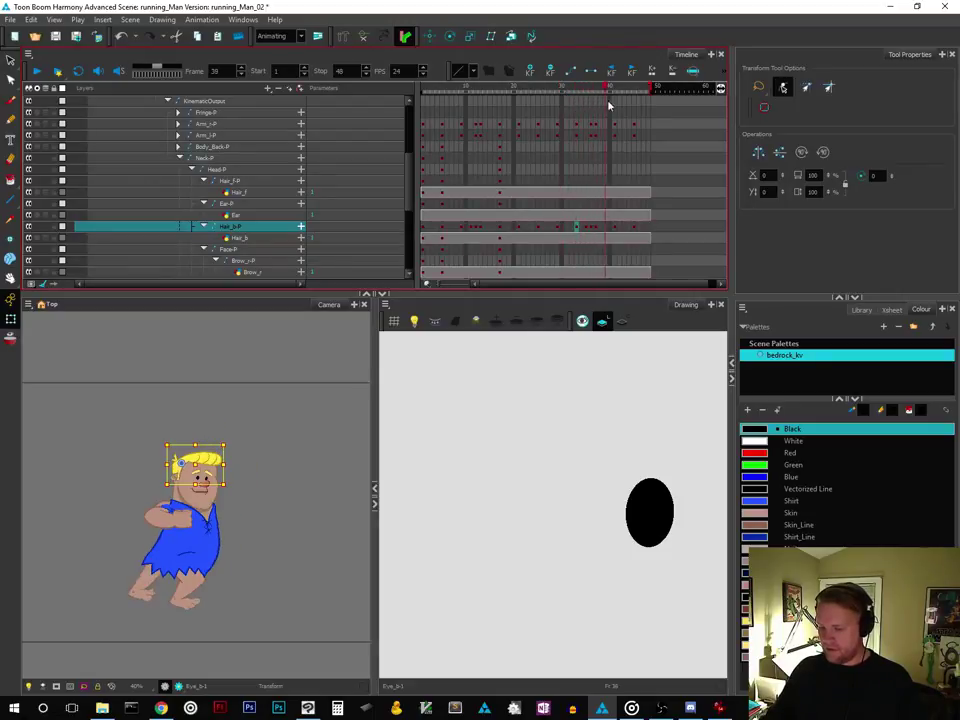
left_click(489, 162)
left_click_drag(489, 164, 411, 150)
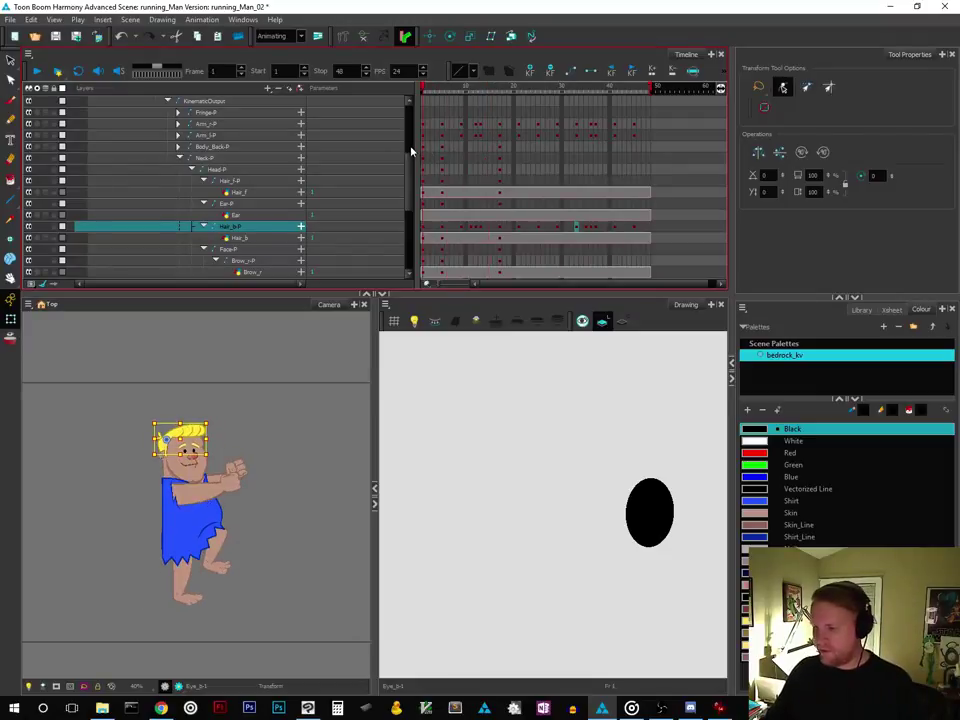
left_click(38, 72)
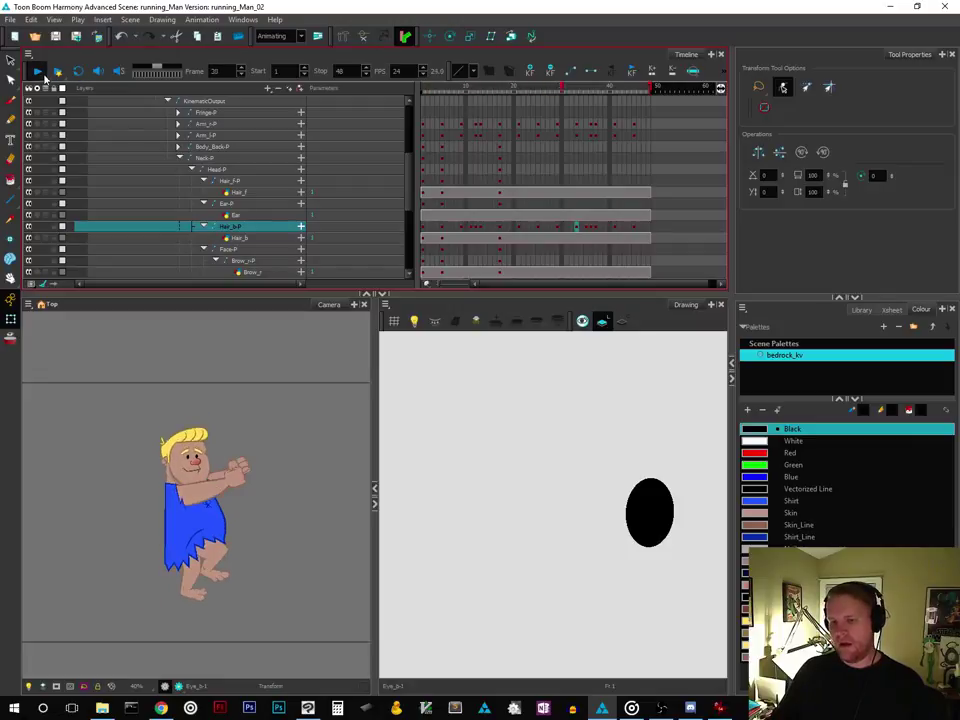
left_click(37, 72)
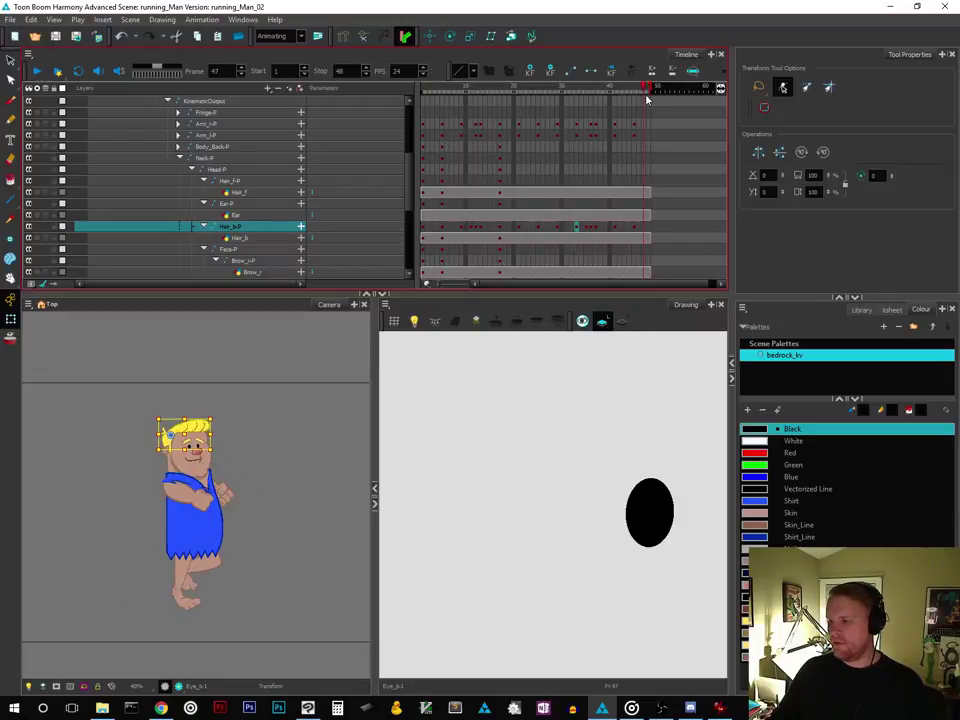
left_click(450, 110)
left_click_drag(450, 110, 390, 111)
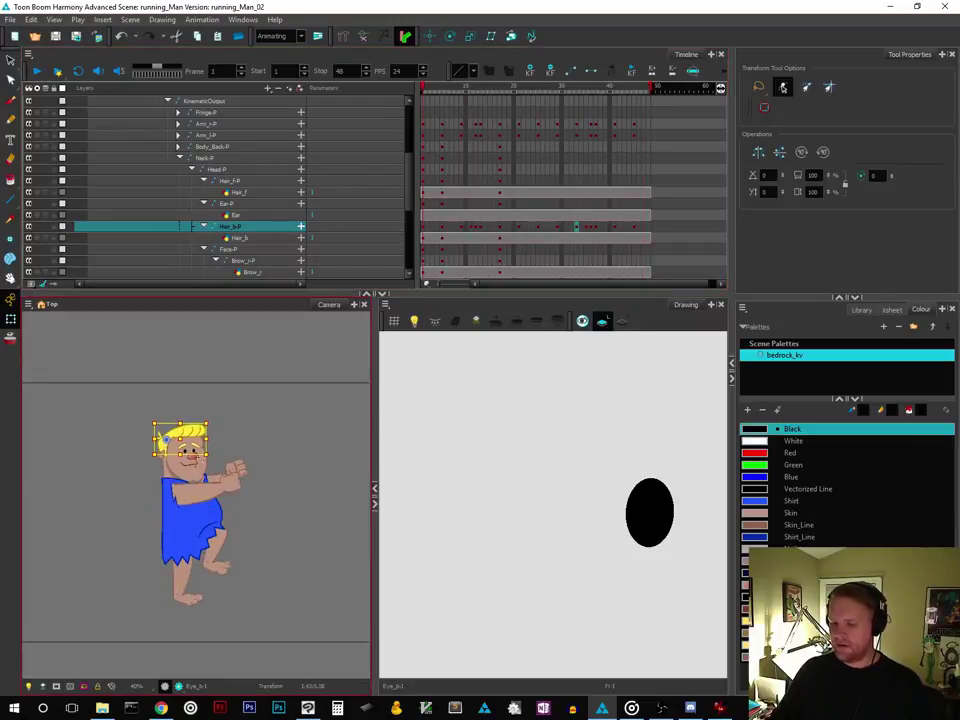
Select the character's Body drawing layer in the timeline and scrub from frame 1 to check it
left_click(175, 531)
scroll(317, 232, "down", 5)
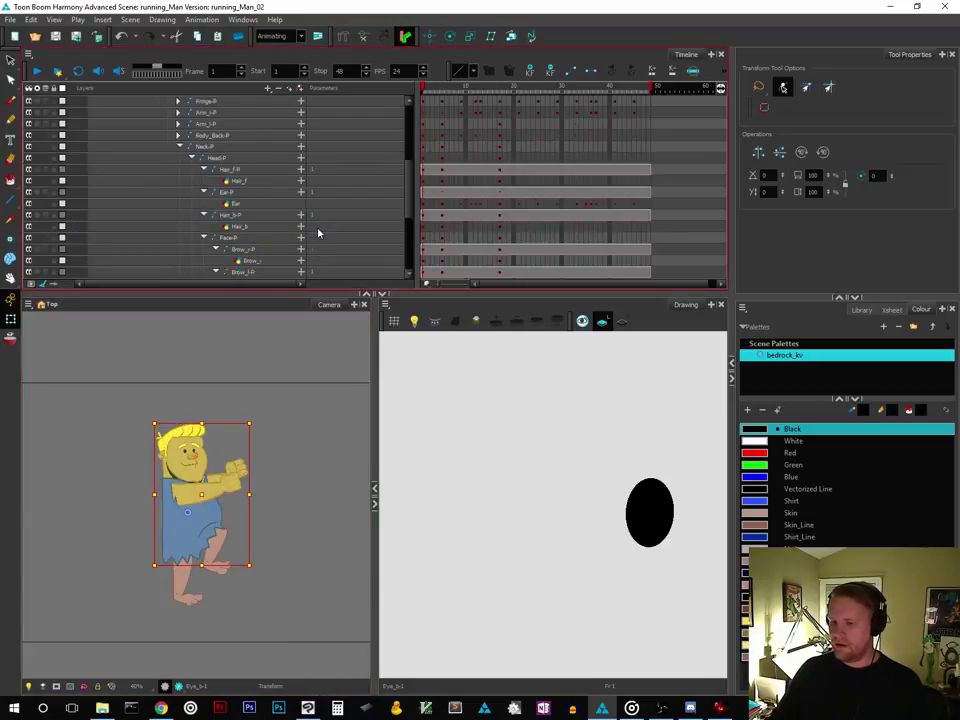
scroll(318, 236, "up", 4)
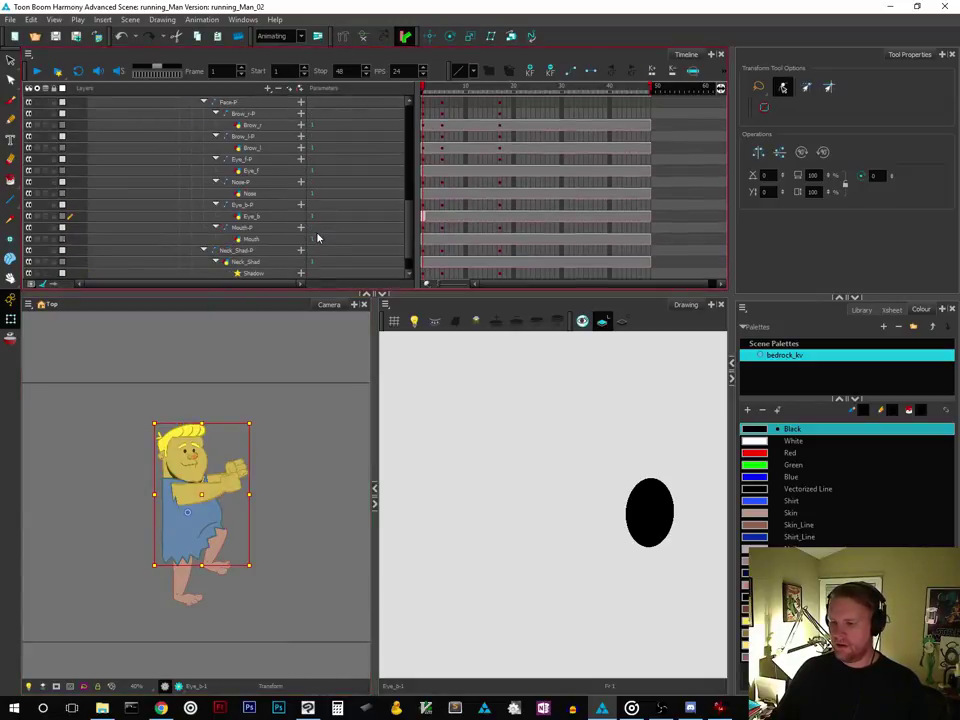
scroll(319, 236, "up", 5)
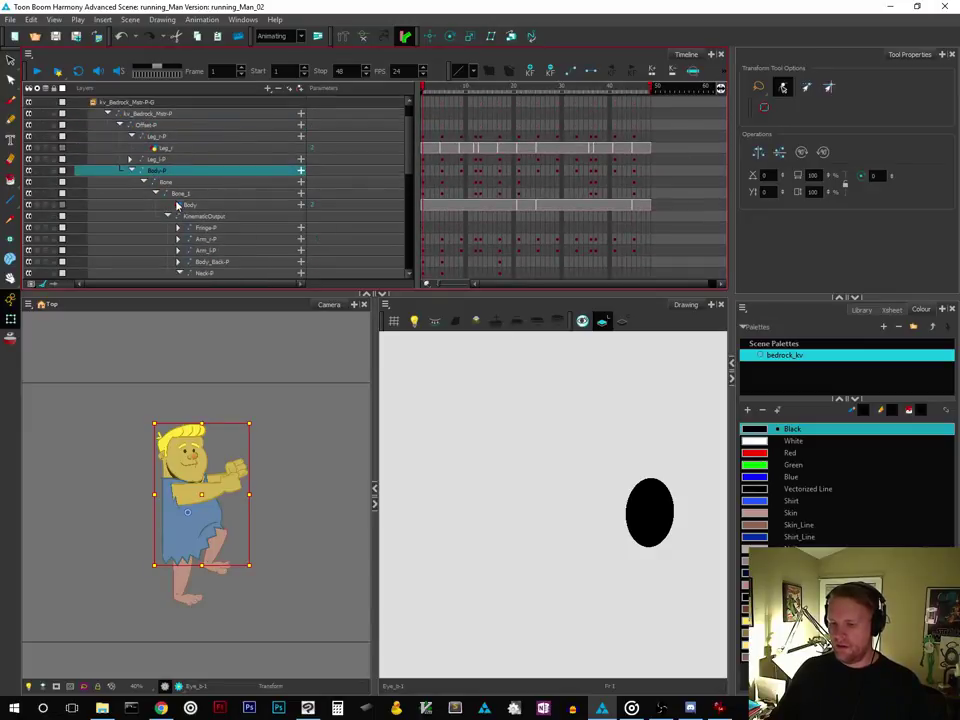
left_click(188, 205)
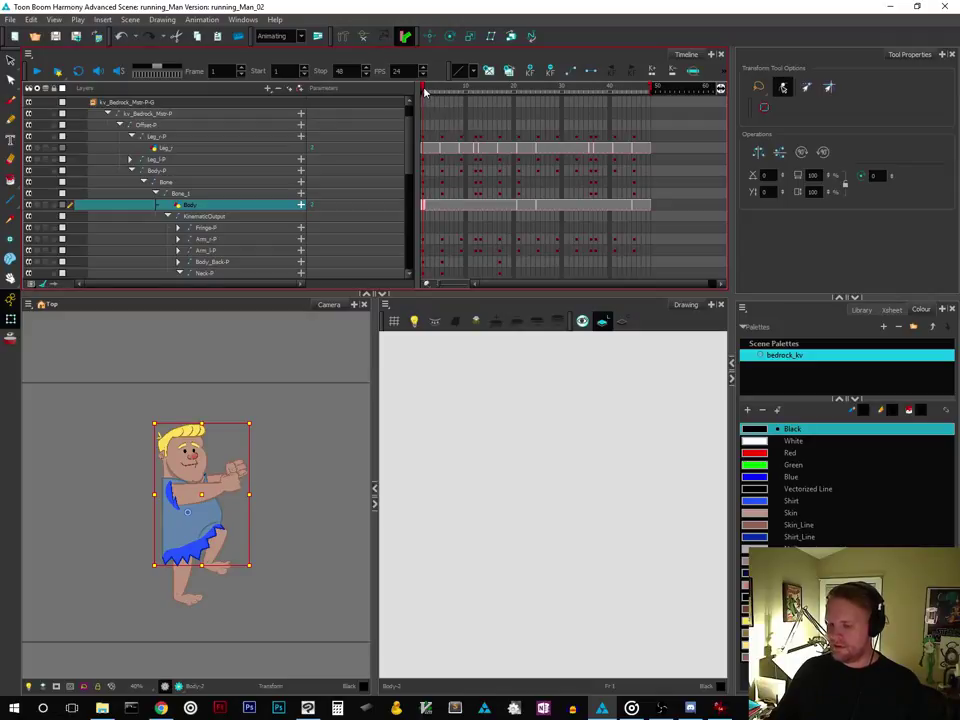
left_click_drag(424, 90, 405, 135)
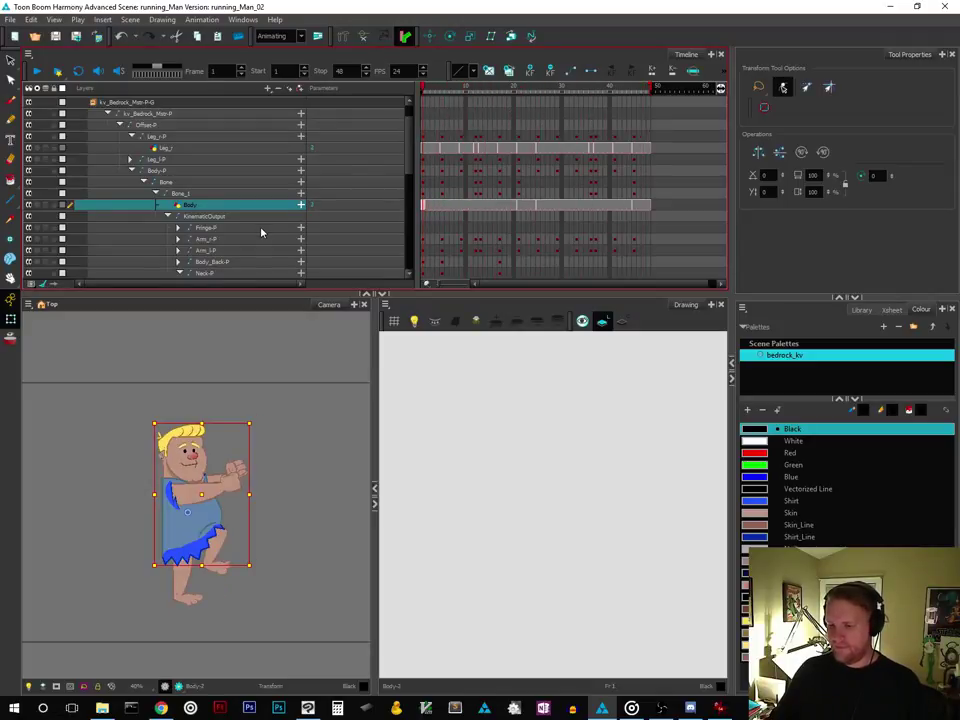
Expand Fringe-P to show the Fringe drawing layer and scrub the cycle to compare its drawings
scroll(261, 233, "down", 3)
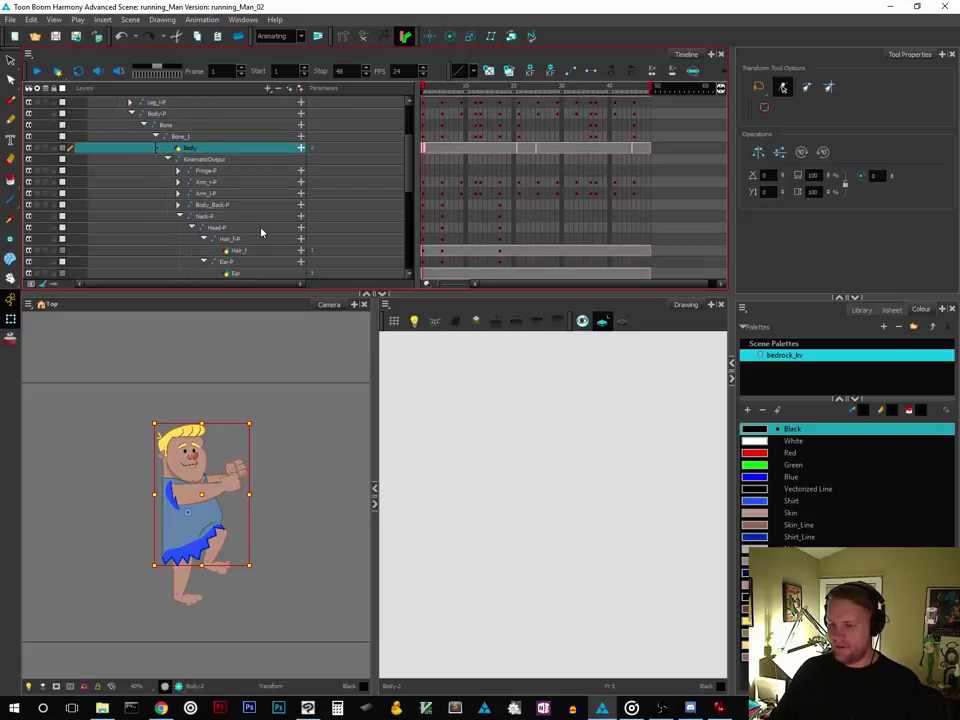
left_click(178, 172)
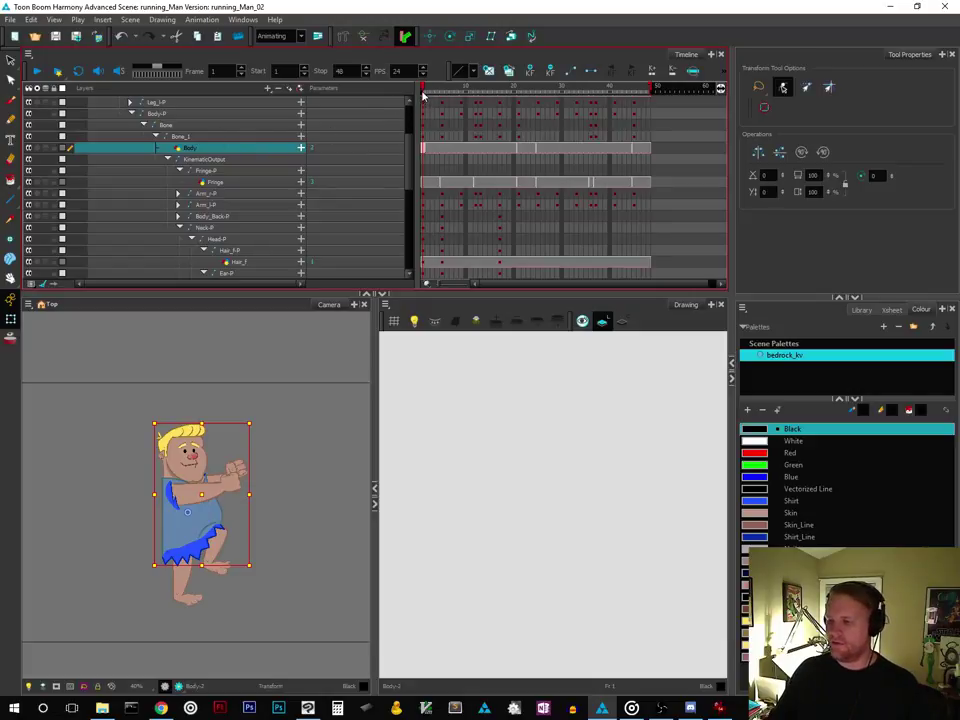
left_click_drag(423, 93, 346, 112)
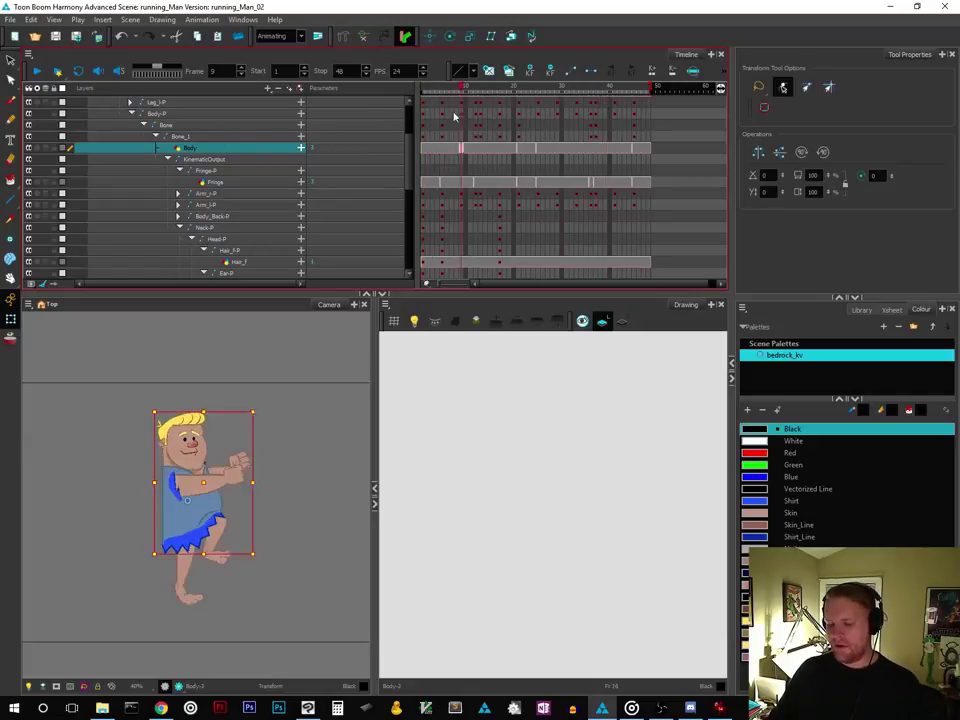
Look through the rig's layers under Bone_1 down to the head and select the Head-P peg
left_click(155, 137)
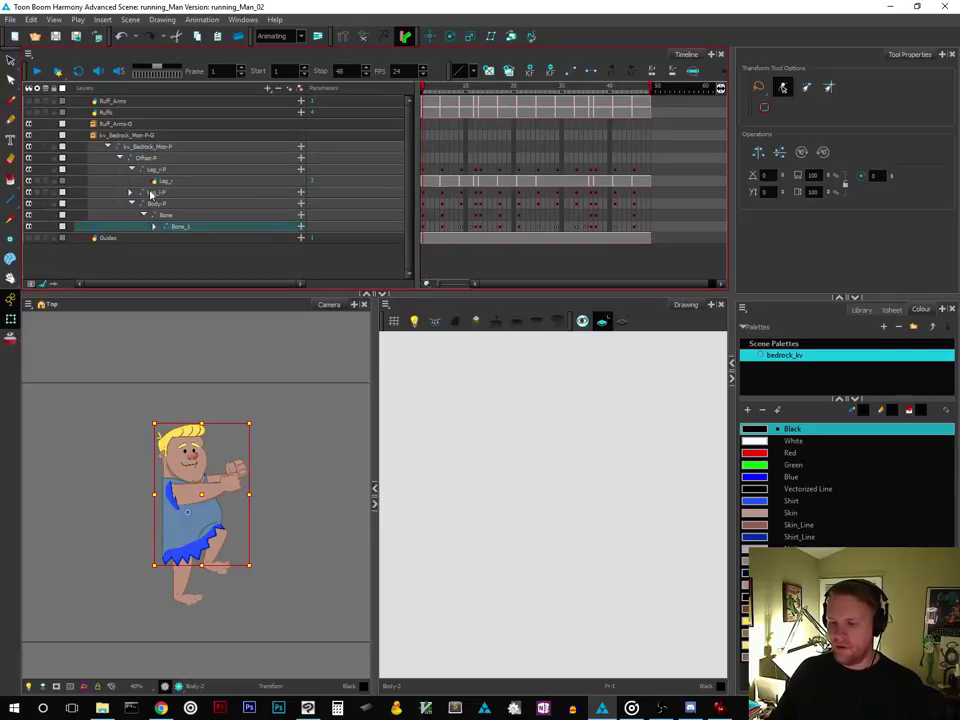
left_click(154, 226)
scroll(155, 232, "down", 1)
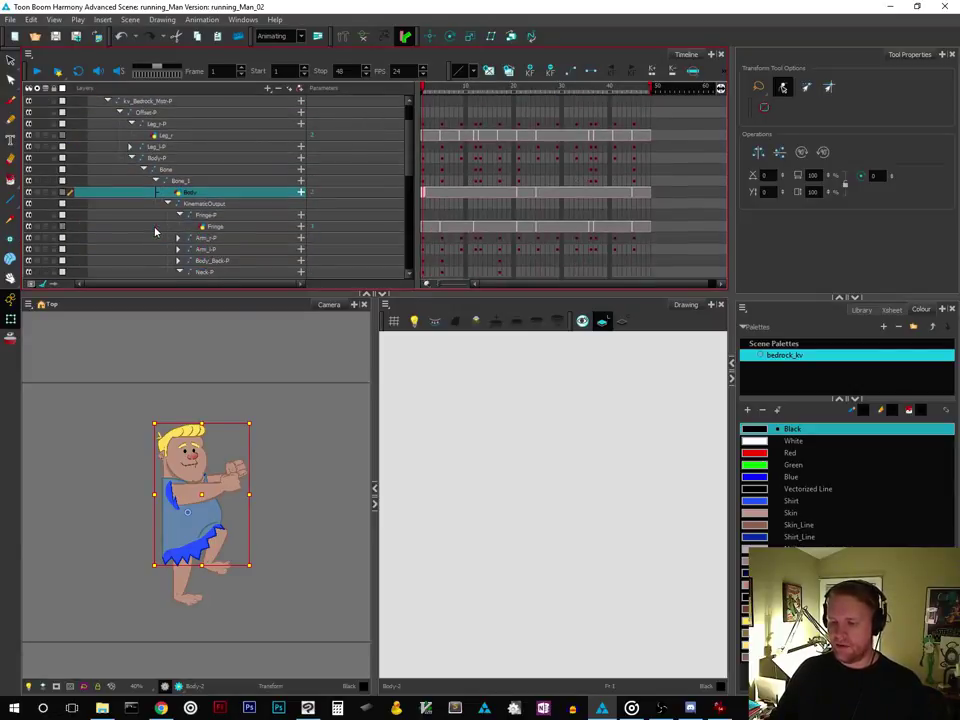
scroll(155, 232, "down", 1)
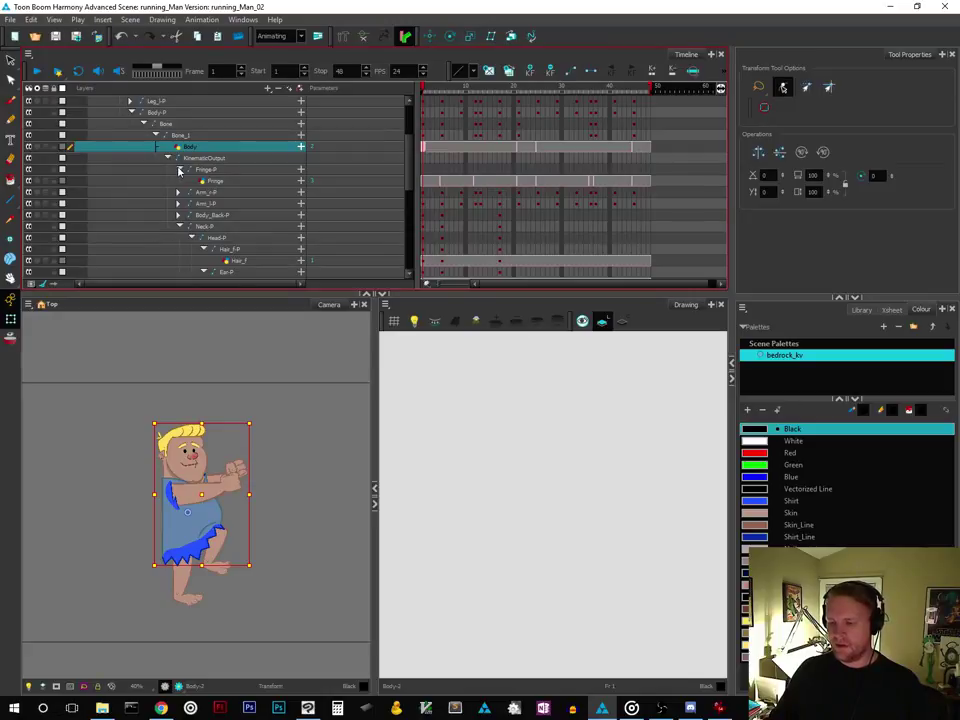
scroll(172, 165, "down", 2)
scroll(369, 189, "down", 2)
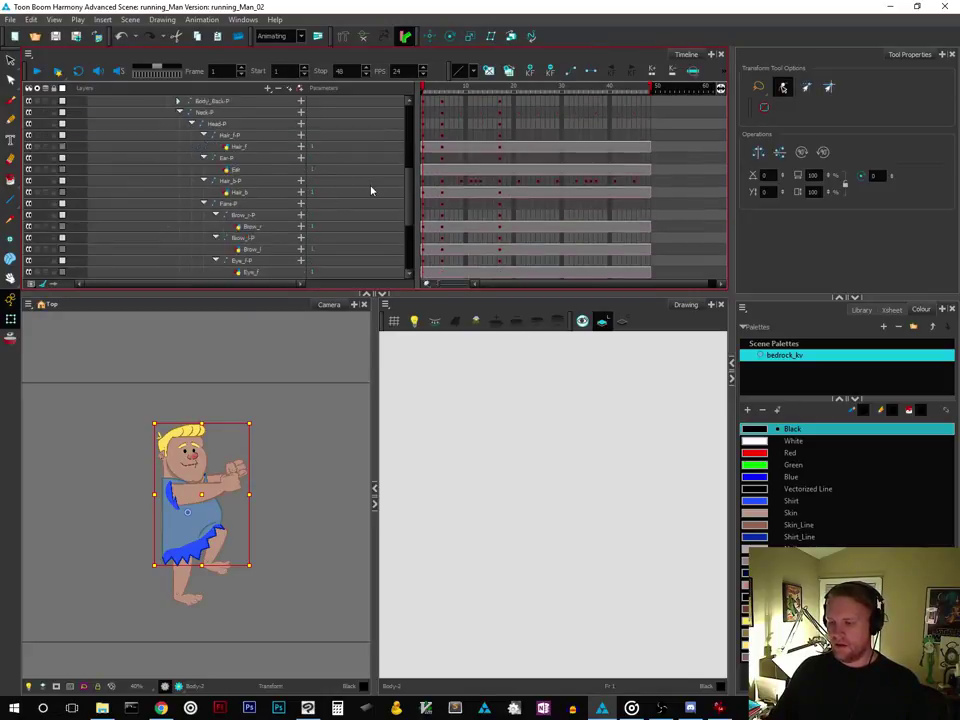
scroll(369, 189, "up", 1)
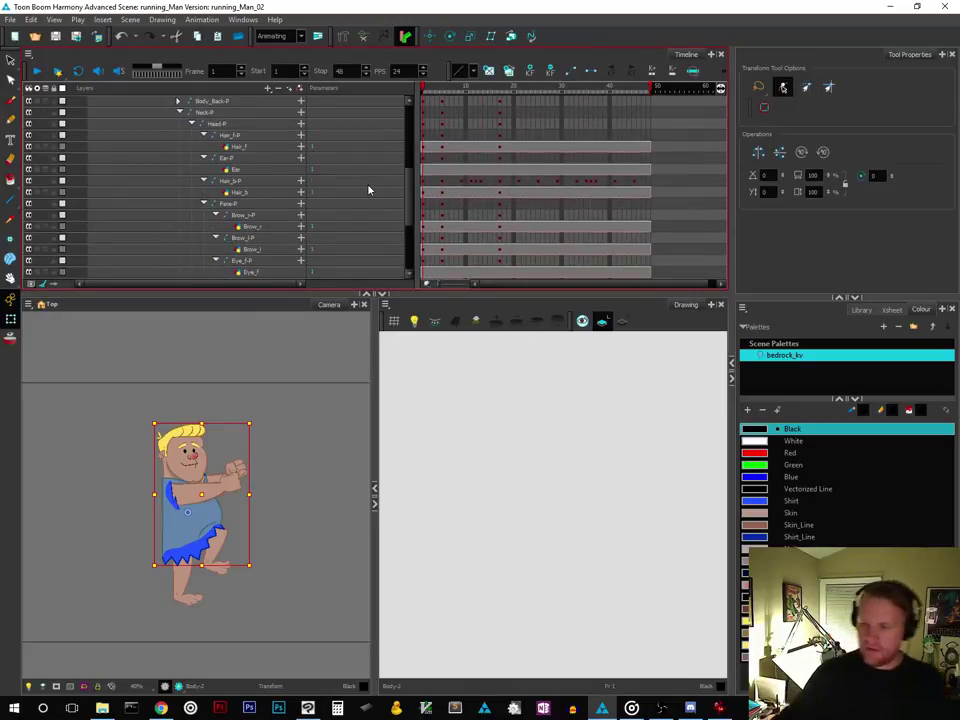
left_click(206, 124)
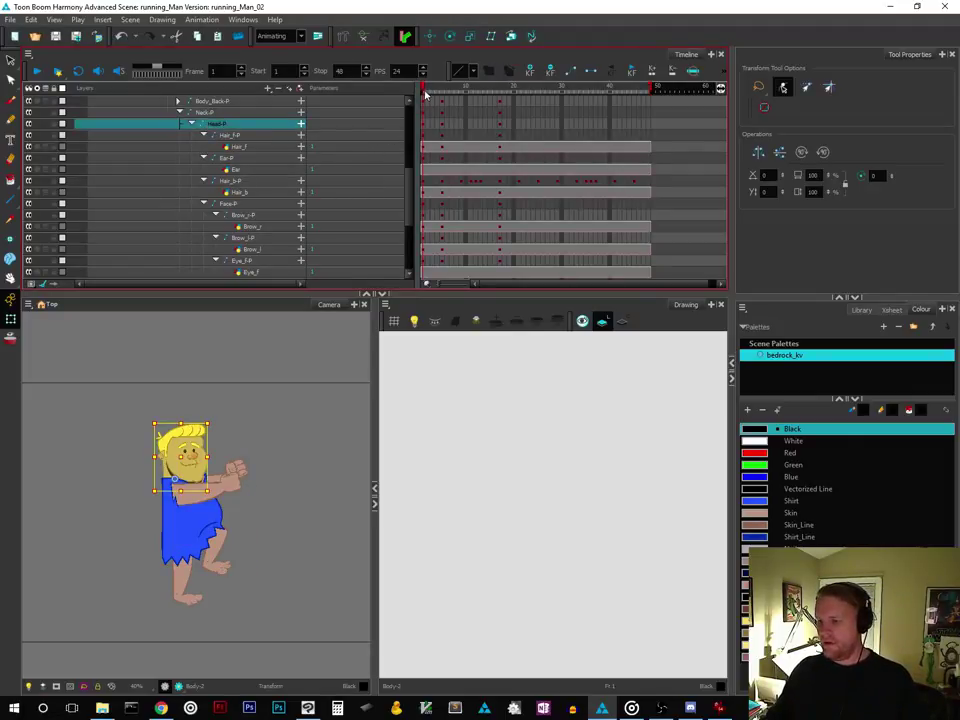
Try moving the whole head away from the body at frame 4, and undo the move
scroll(482, 222, "down", 2)
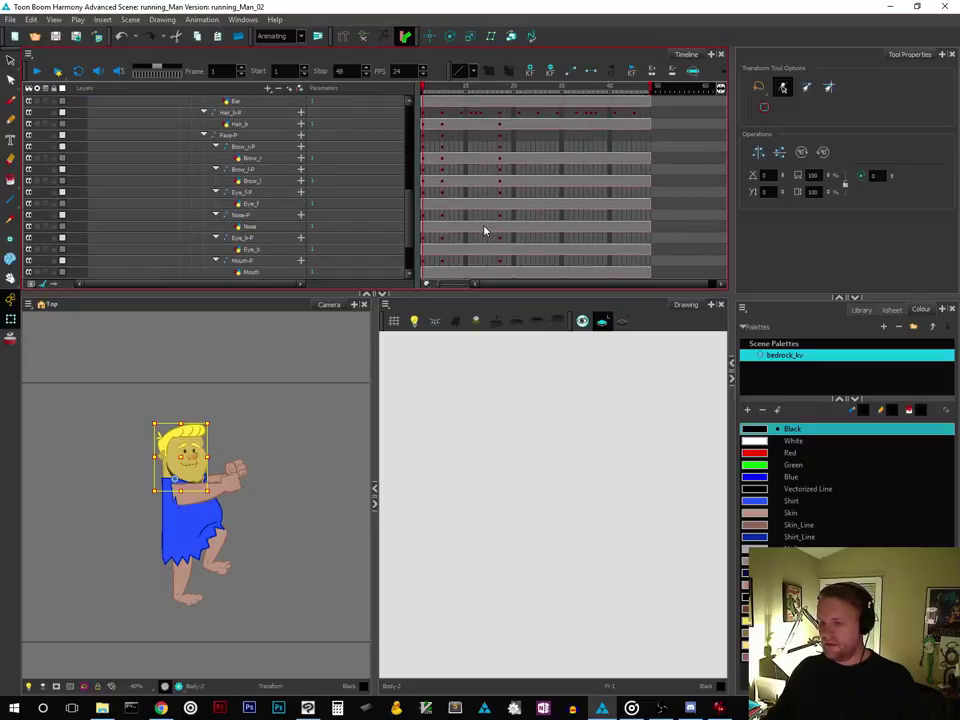
scroll(484, 230, "up", 2)
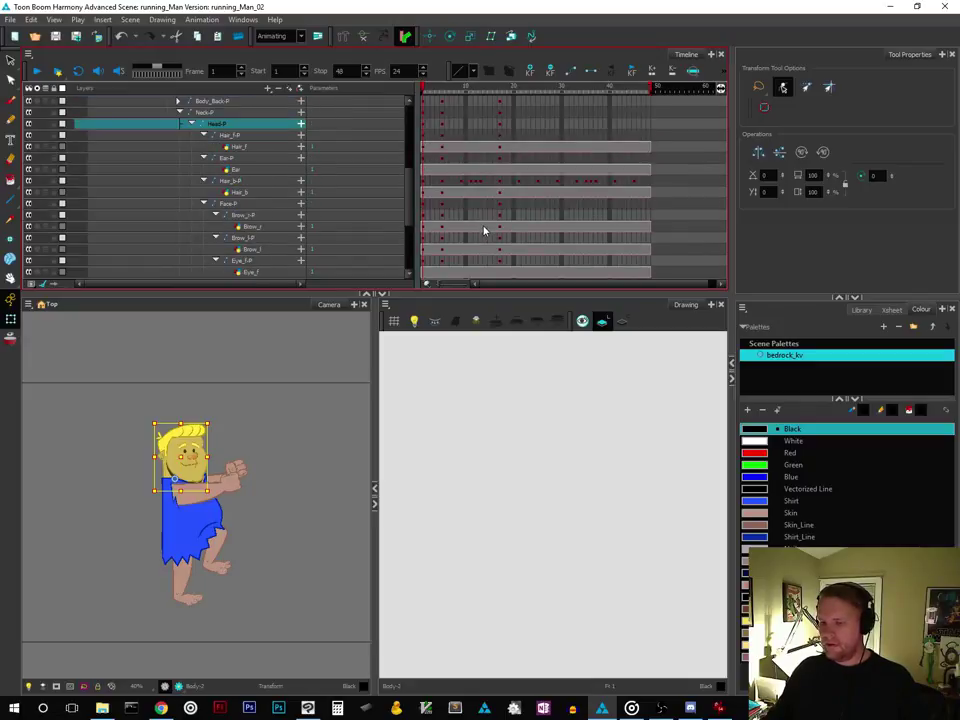
left_click(436, 90)
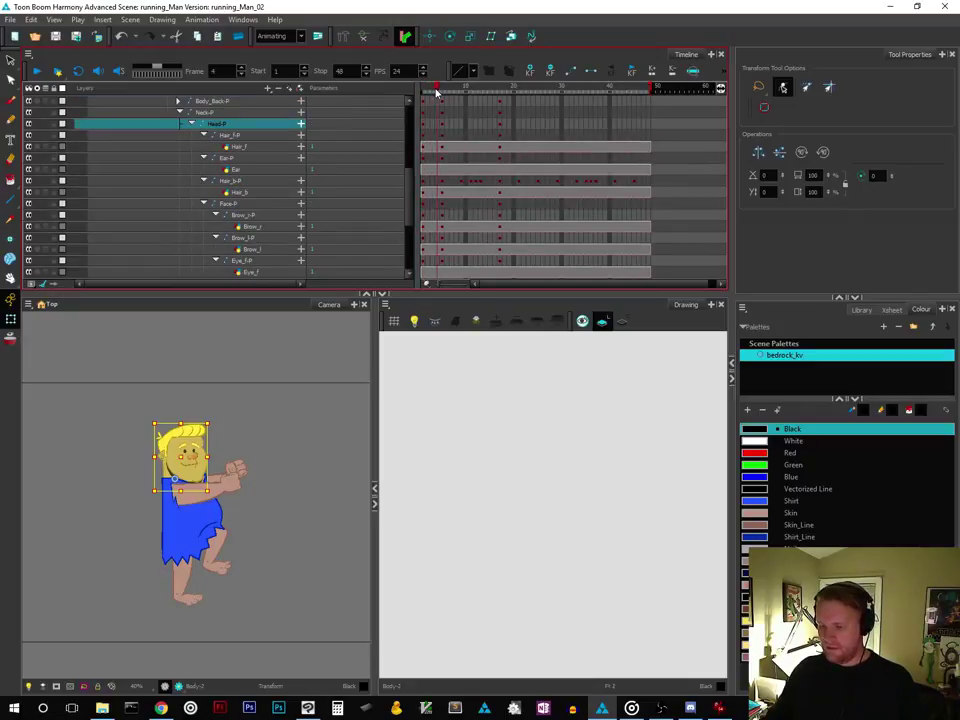
left_click_drag(436, 90, 438, 92)
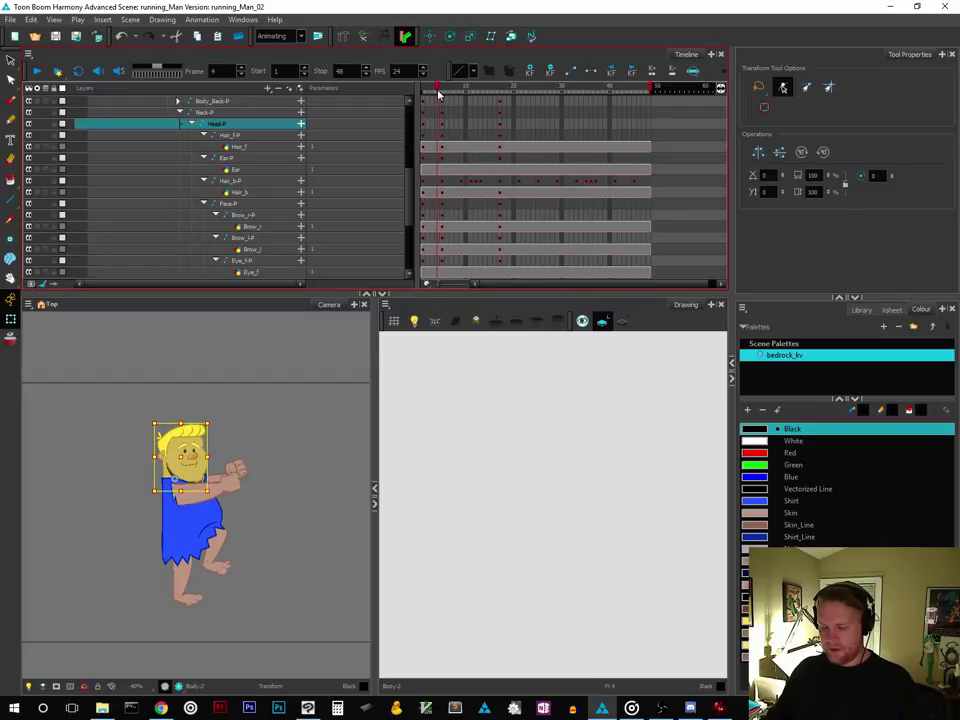
left_click(175, 443)
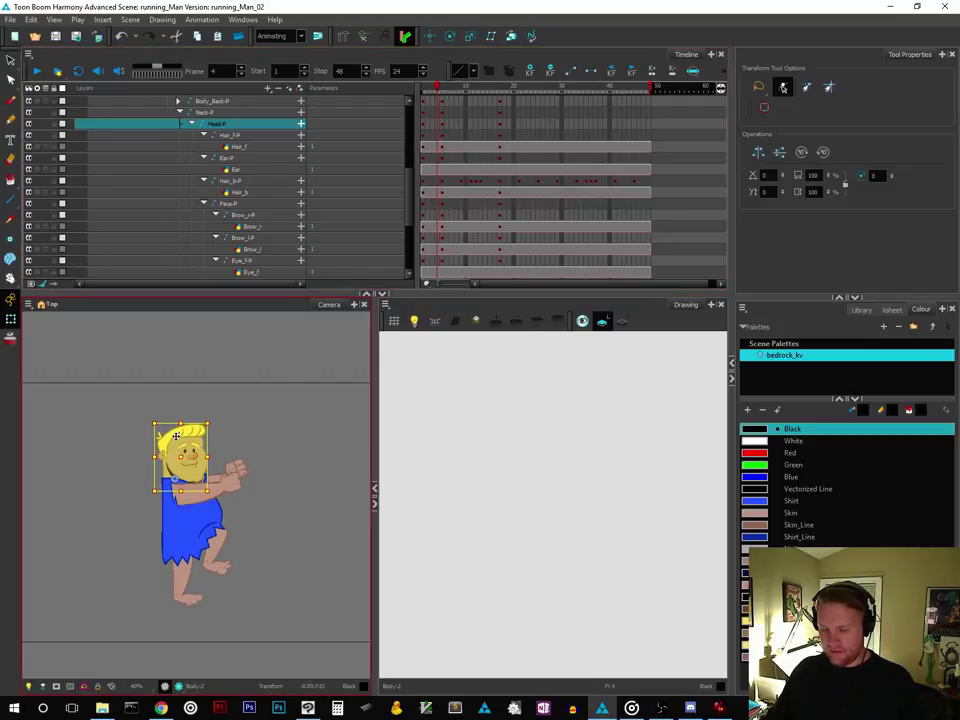
left_click_drag(175, 443, 223, 402)
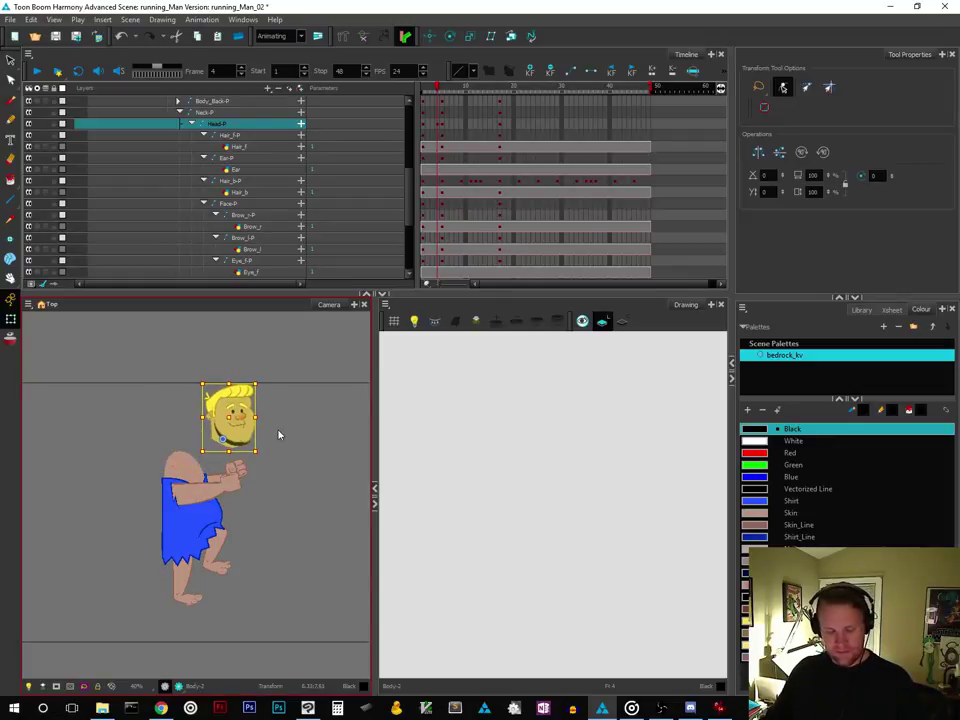
key("ctrl+z")
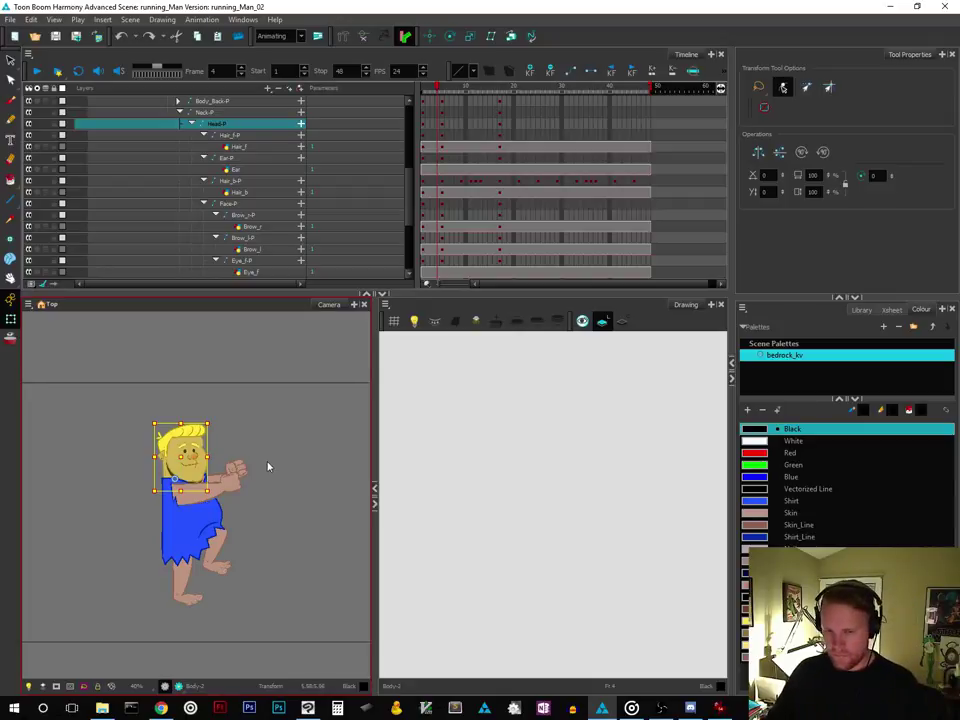
mouse_move(226, 497)
left_mouse_down()
mouse_move(221, 512)
mouse_move(228, 507)
left_mouse_up()
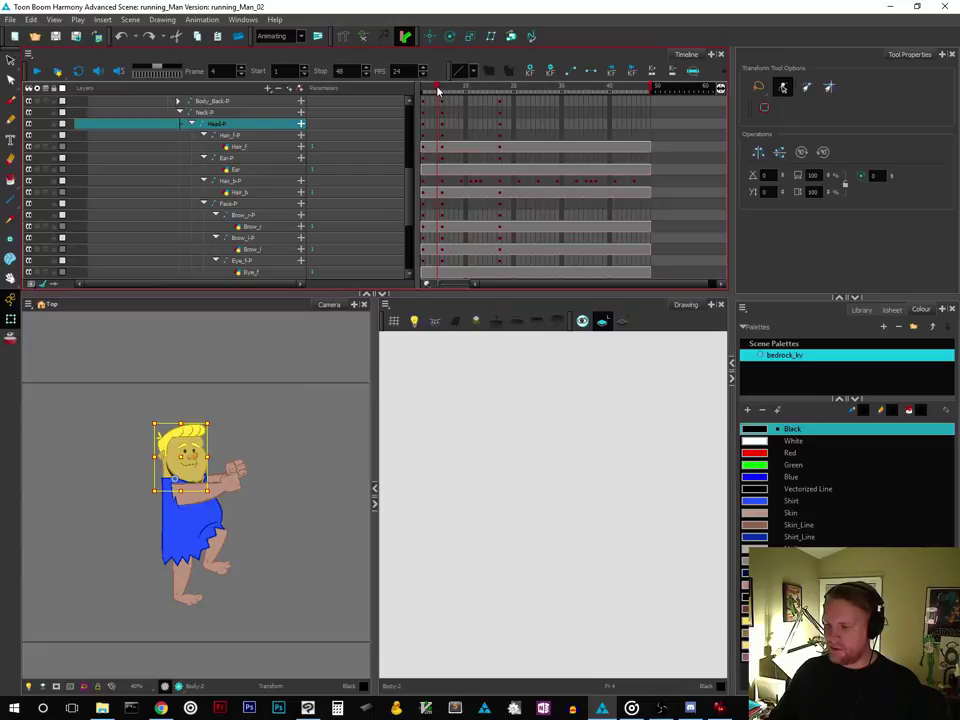
At frame 12, stretch the Head-P peg taller, narrow it slightly and tilt it backward
mouse_move(437, 90)
left_mouse_down()
mouse_move(423, 94)
mouse_move(443, 100)
left_mouse_up()
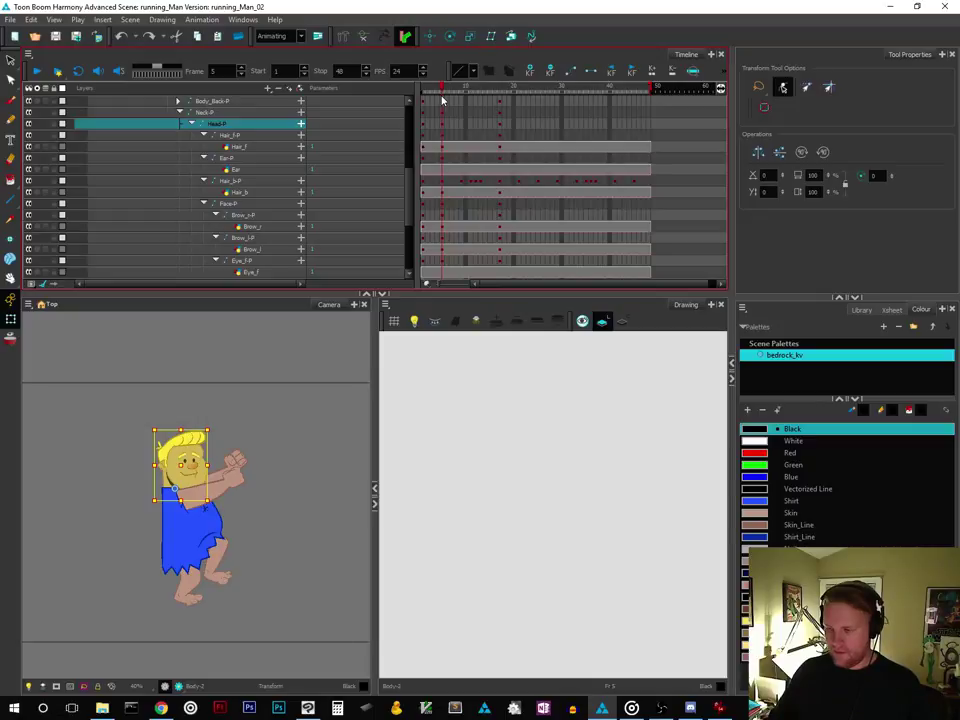
left_click_drag(443, 100, 476, 116)
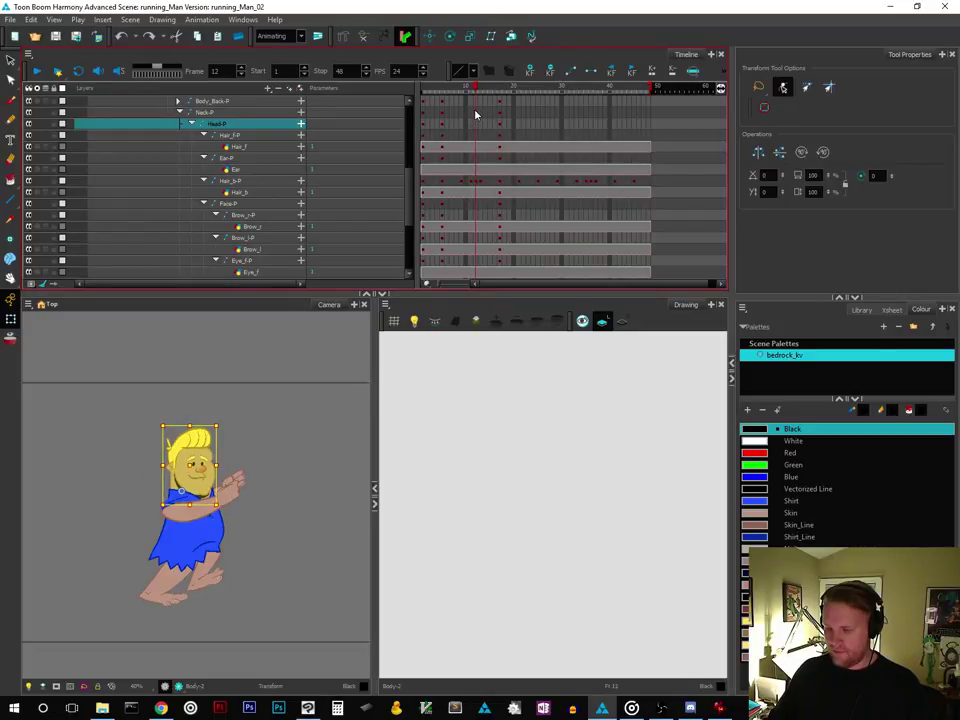
mouse_move(229, 422)
left_mouse_down()
mouse_move(225, 413)
mouse_move(187, 416)
left_mouse_up()
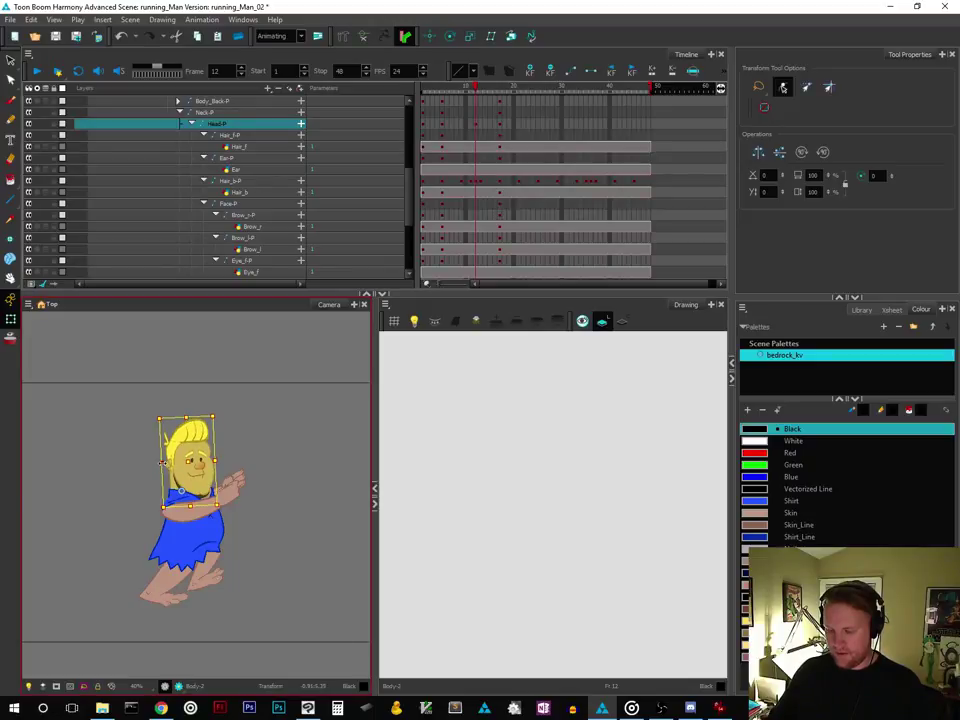
left_click_drag(163, 462, 164, 462)
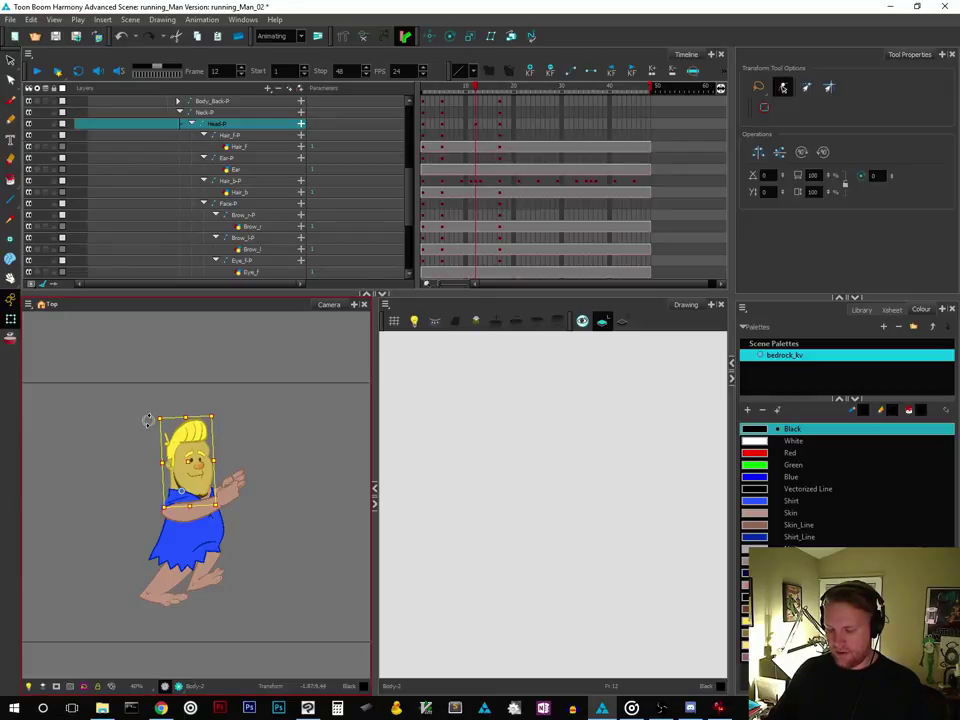
left_click_drag(148, 421, 140, 423)
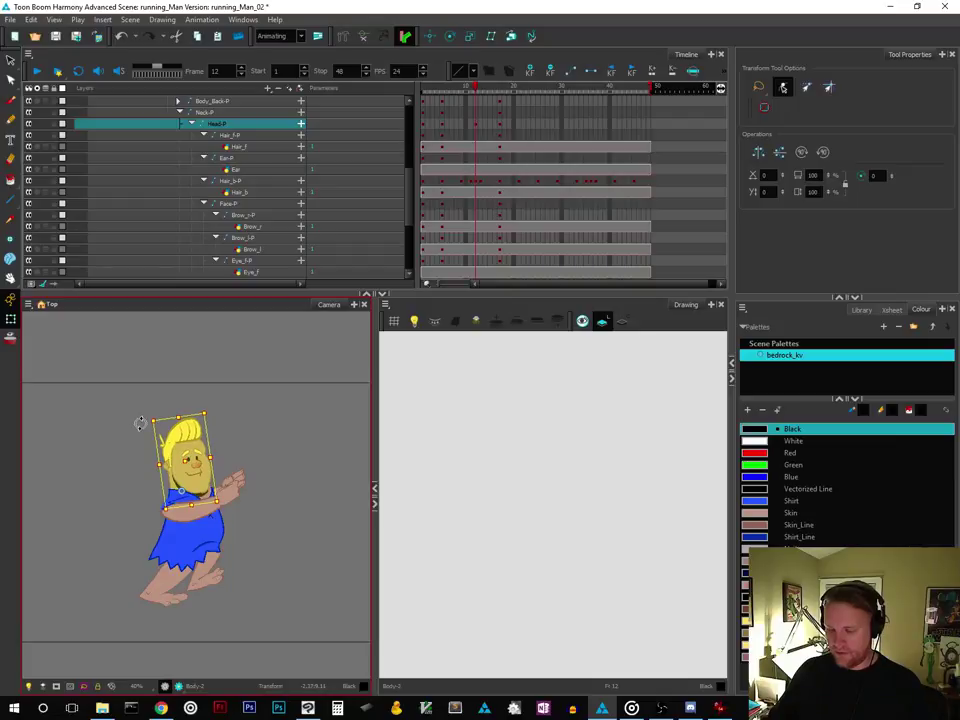
left_click(372, 192)
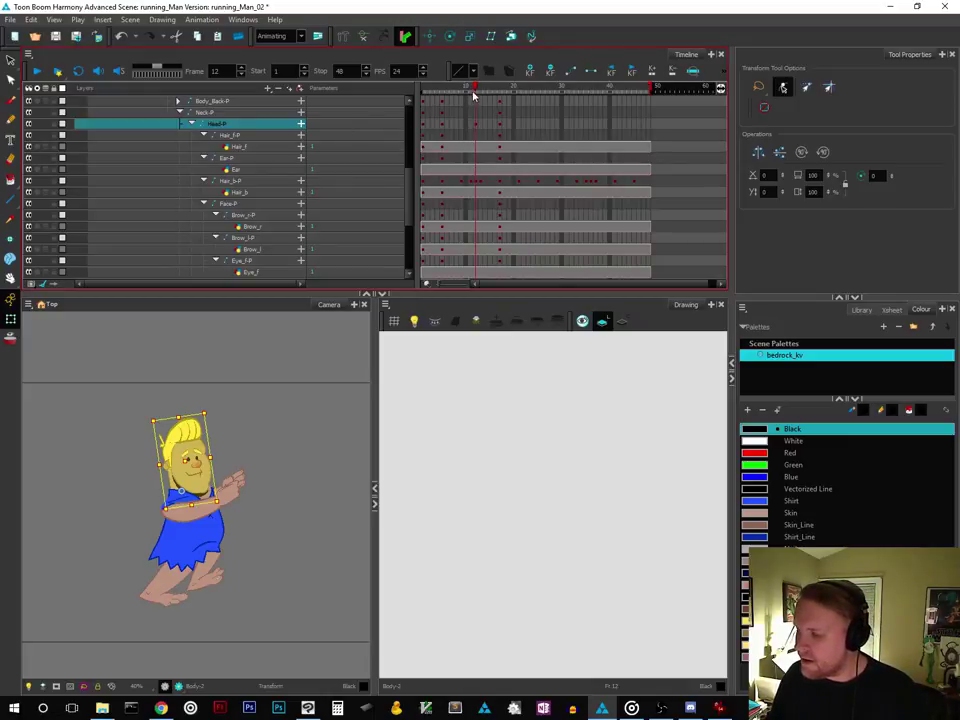
mouse_move(473, 90)
left_mouse_down()
mouse_move(448, 90)
mouse_move(477, 103)
left_mouse_up()
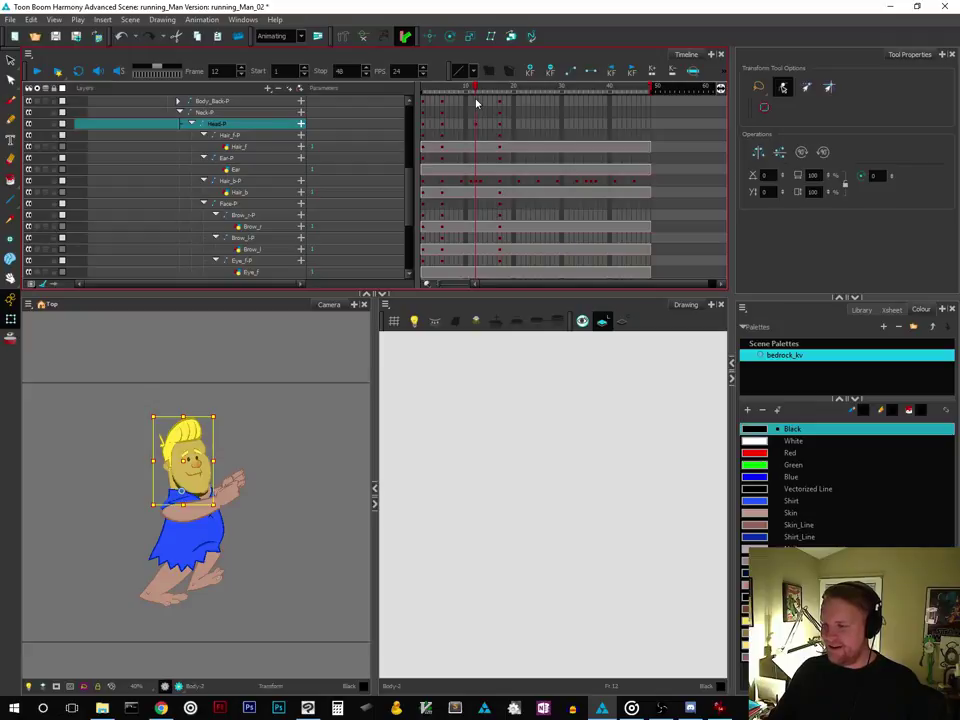
Keep the head unstretched with a Head-P keyframe at frame 11, and copy the frame 17 head keyframe to frame 13
mouse_move(477, 103)
left_mouse_down()
mouse_move(452, 105)
mouse_move(471, 105)
left_mouse_up()
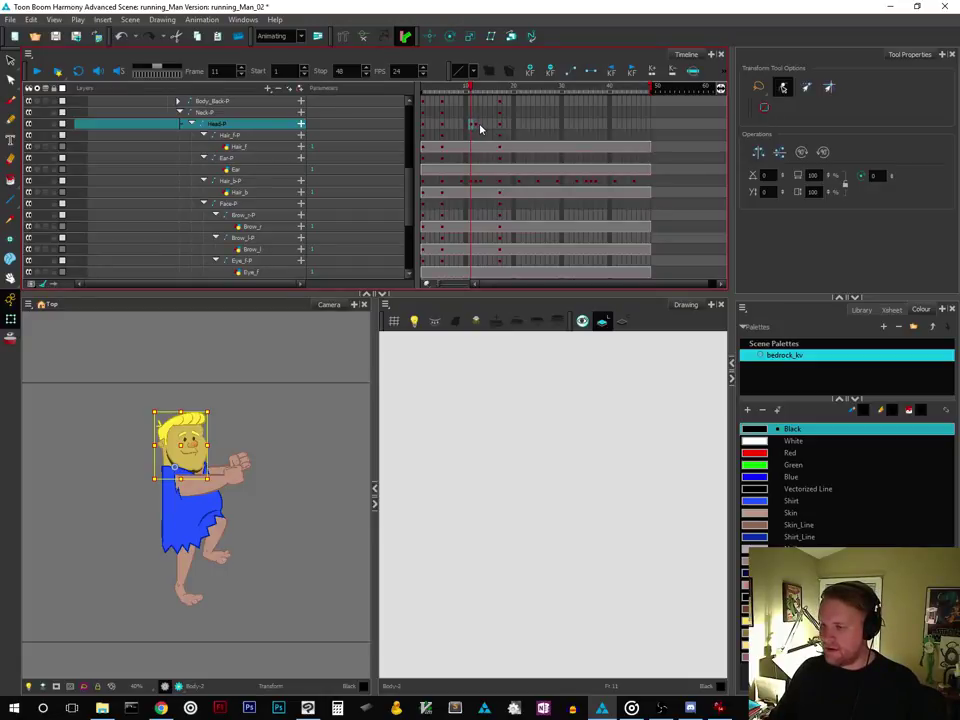
left_click(480, 125)
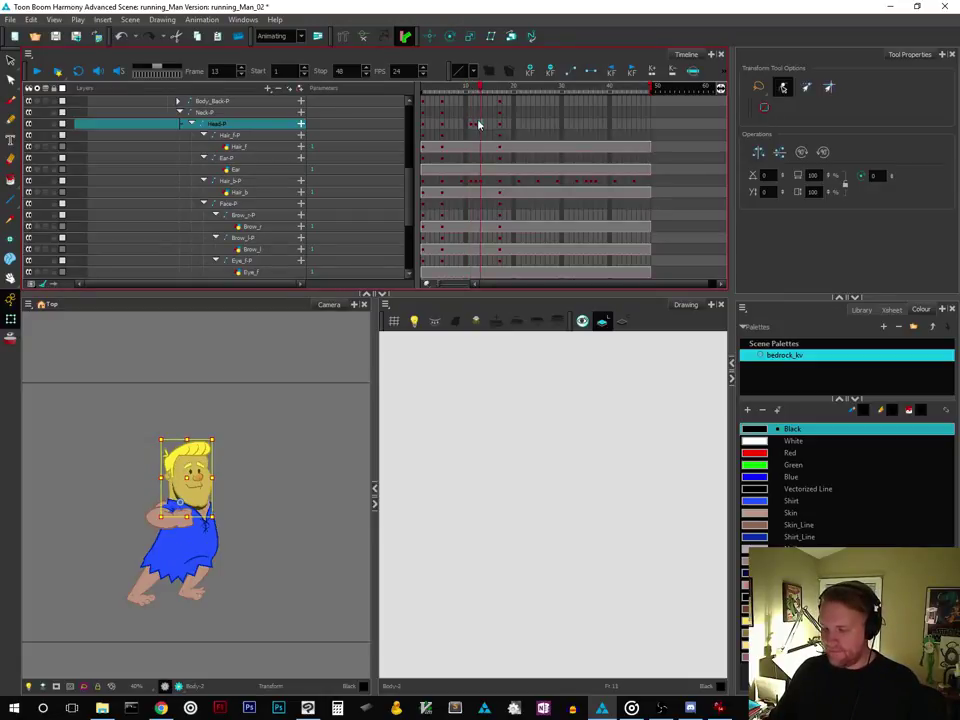
left_click(500, 127)
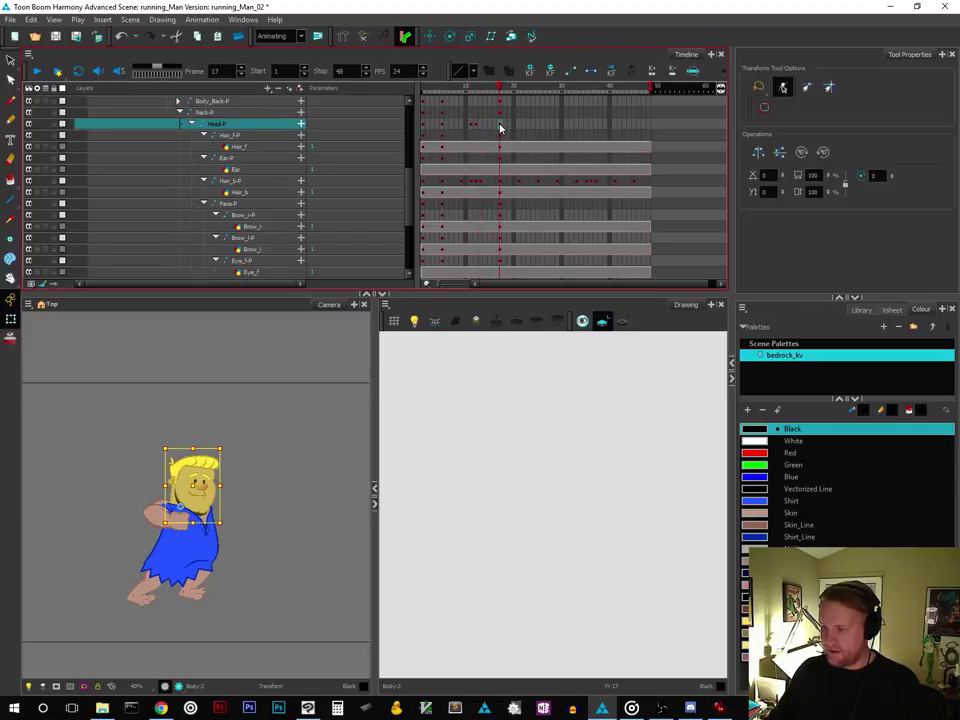
left_click(481, 125)
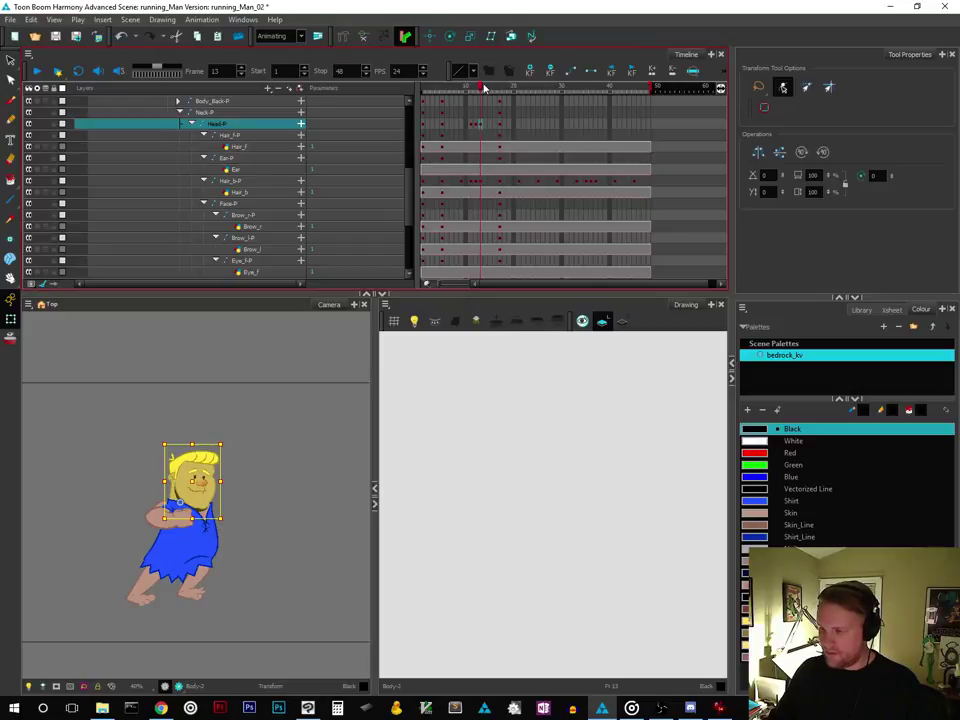
Repeat the head stretch in the second stride by duplicating the Head-P keyframes from frames 11–13 onto frames 35–37
left_click(467, 90)
left_click_drag(467, 95, 591, 146)
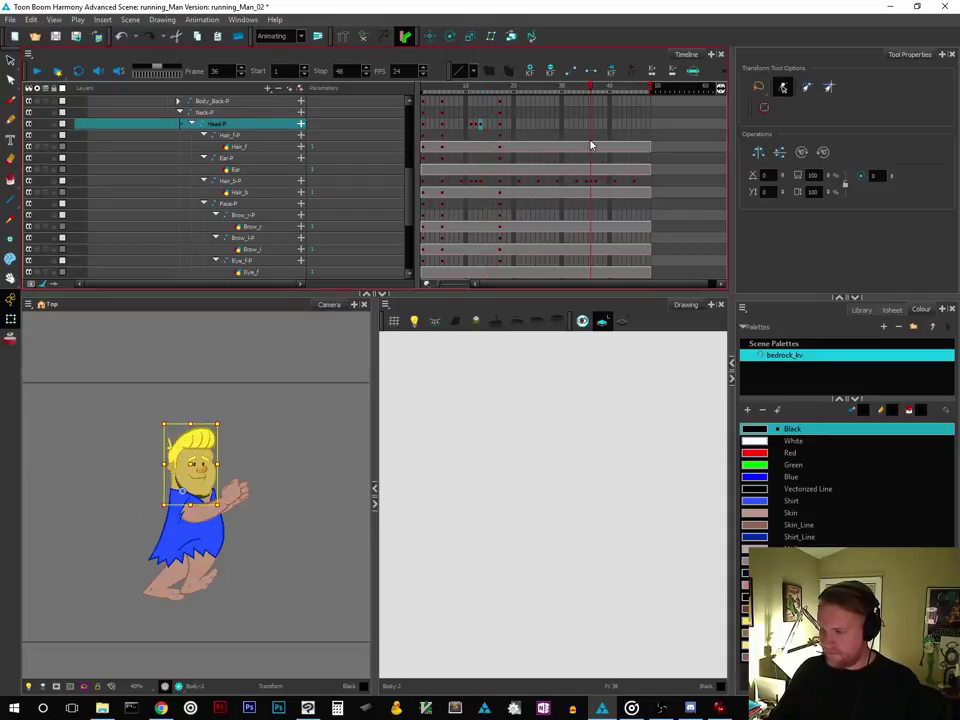
left_click(476, 126)
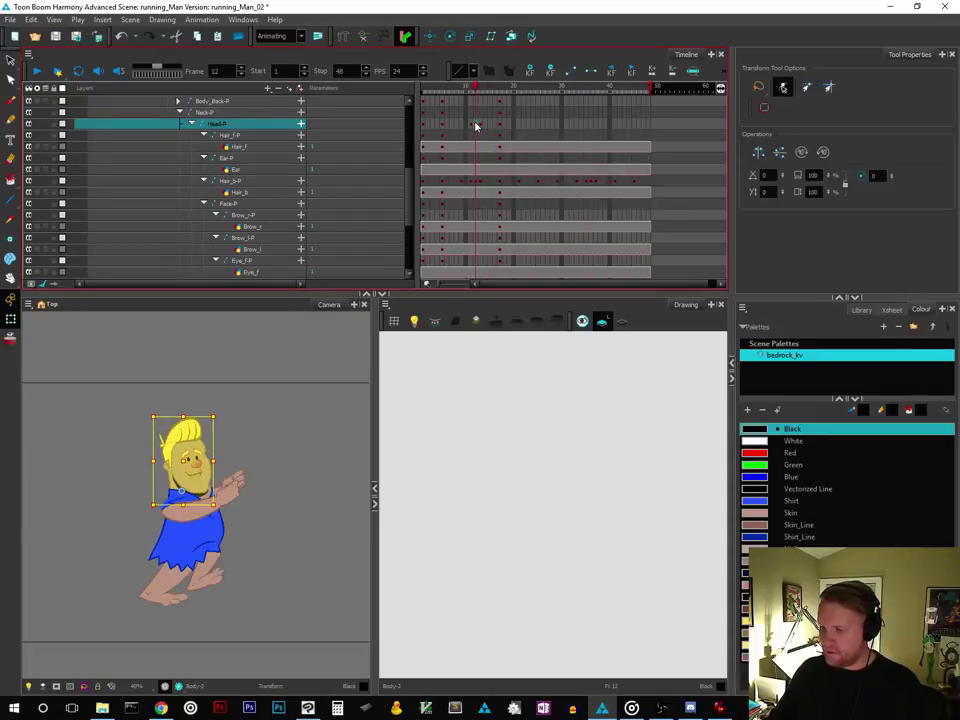
left_click(591, 126)
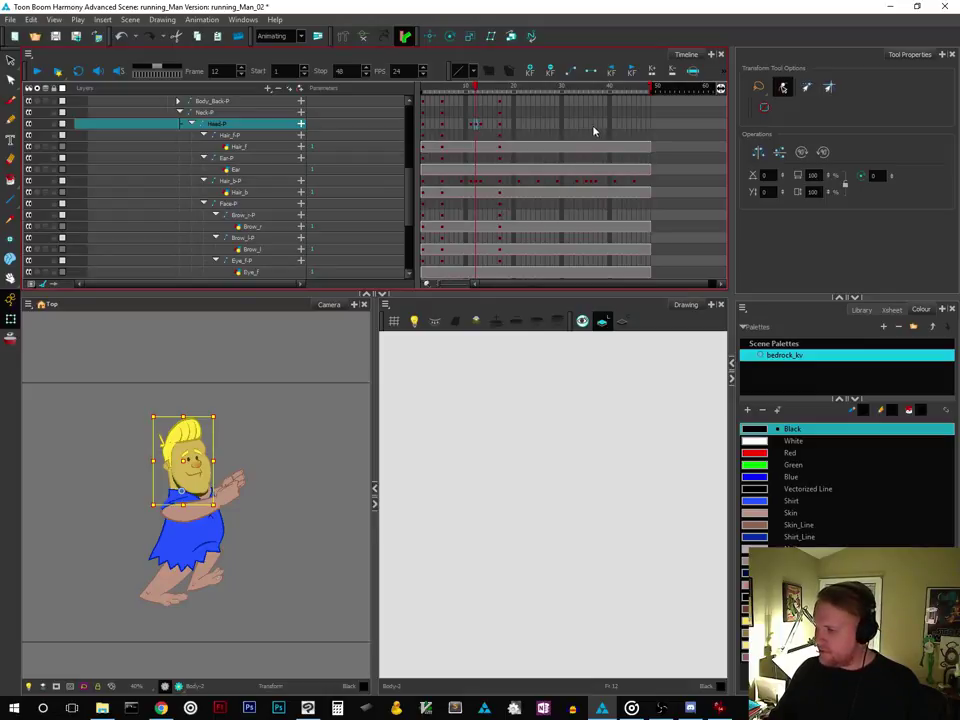
key("ctrl+v")
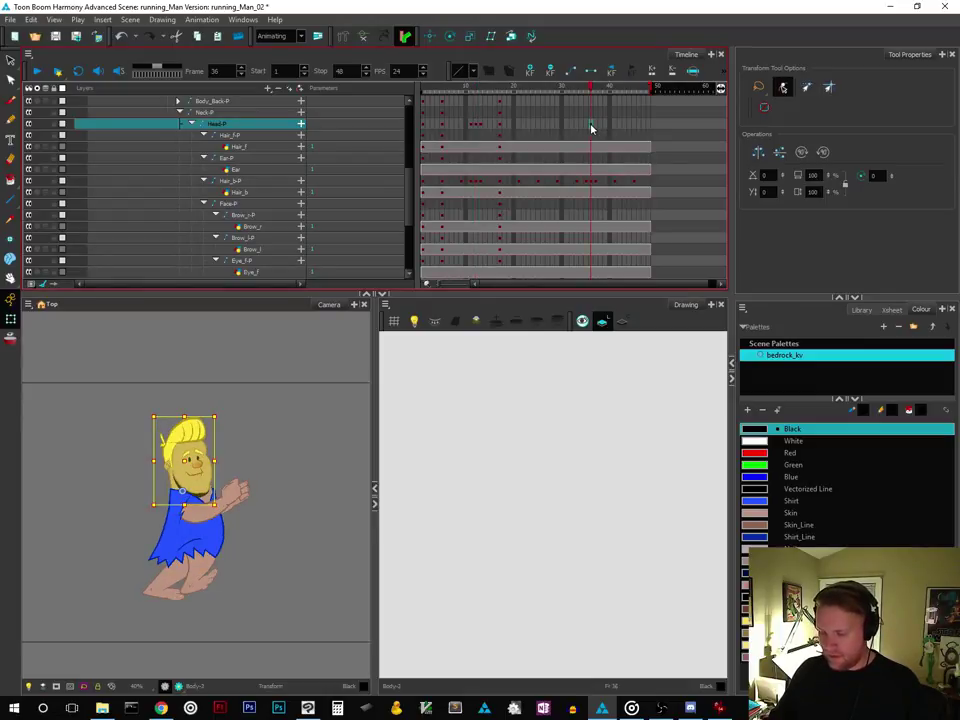
left_click(473, 128)
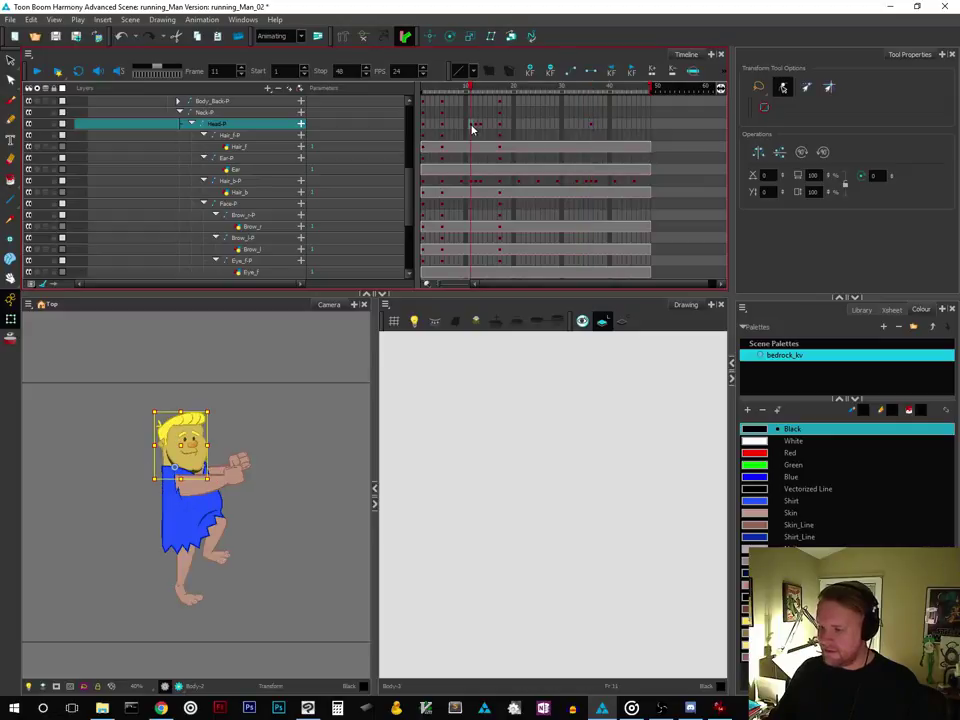
left_click(587, 128)
left_click(593, 126)
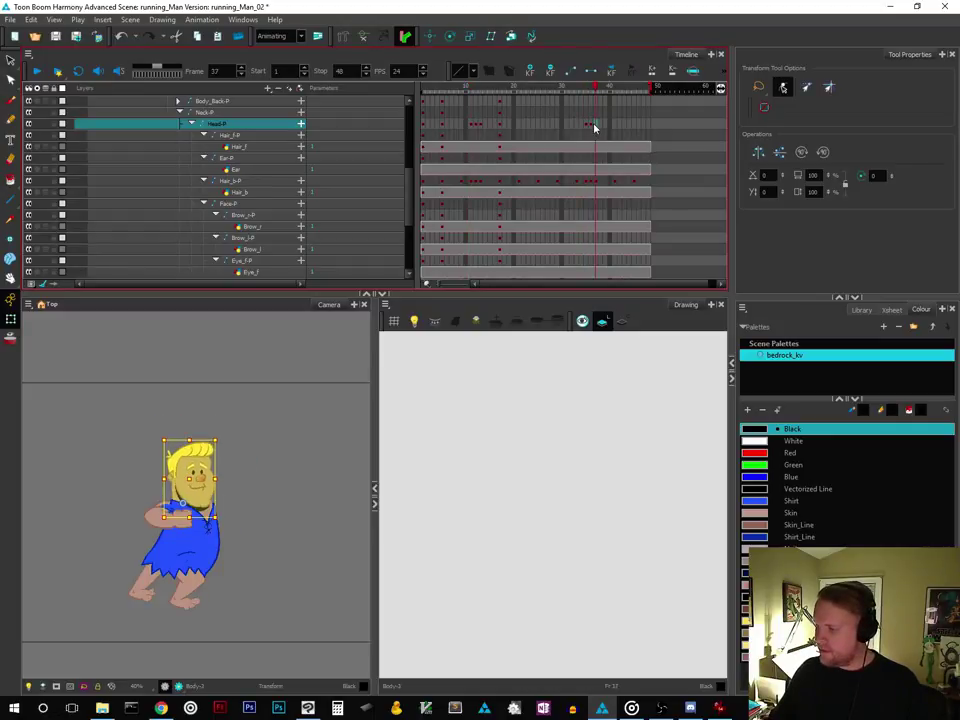
Scrub the run cycle to check the head stretch, return to frame 1 and save the scene
left_click_drag(596, 98, 422, 147)
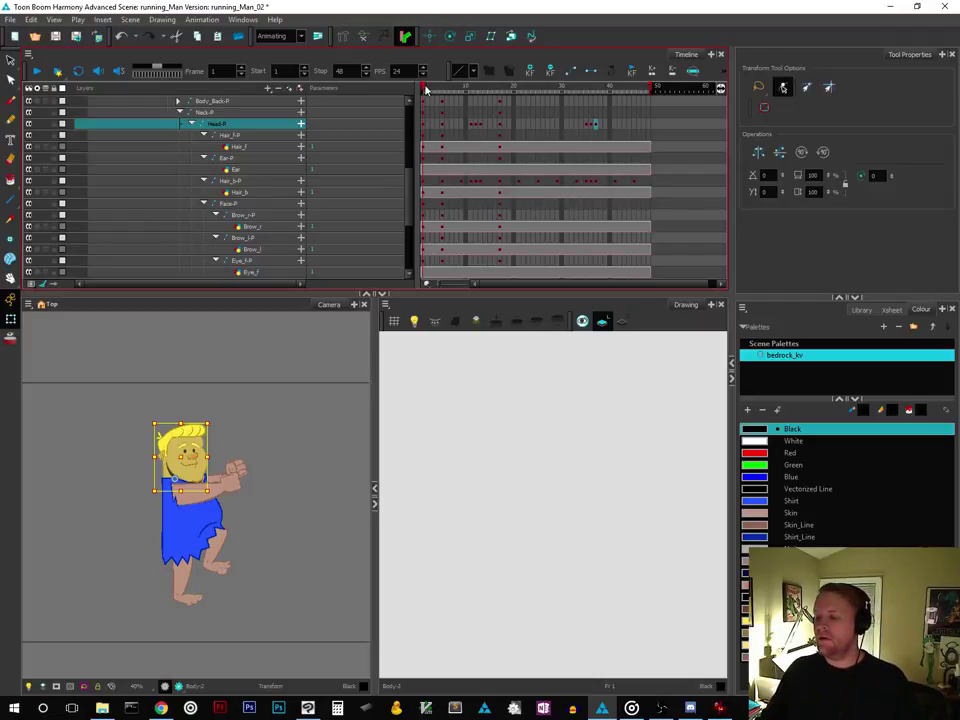
left_click_drag(435, 90, 586, 151)
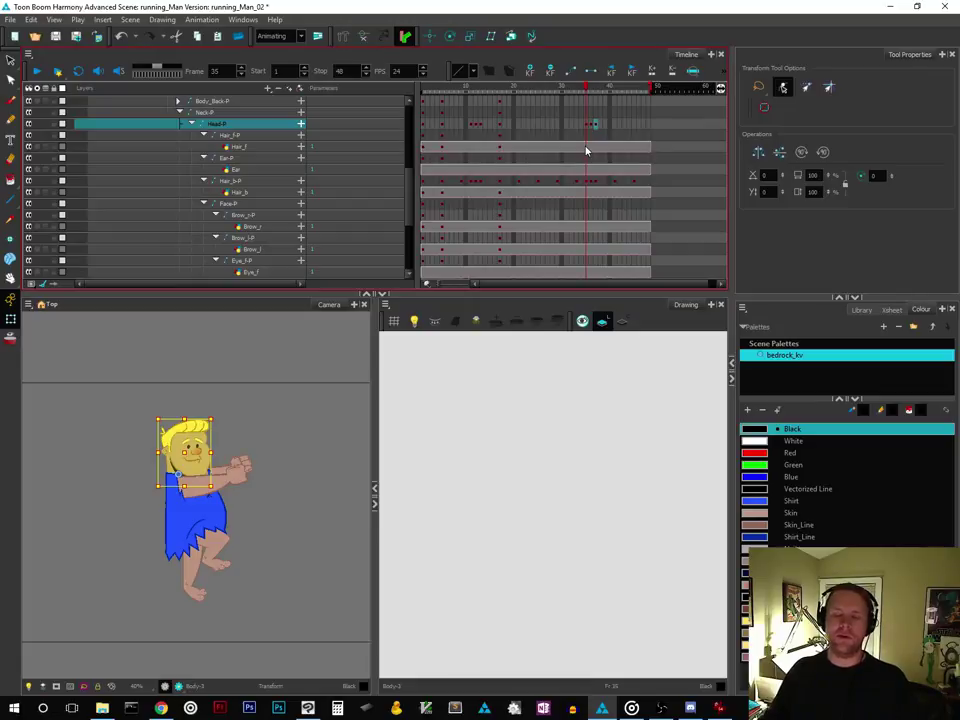
left_click_drag(586, 151, 467, 165)
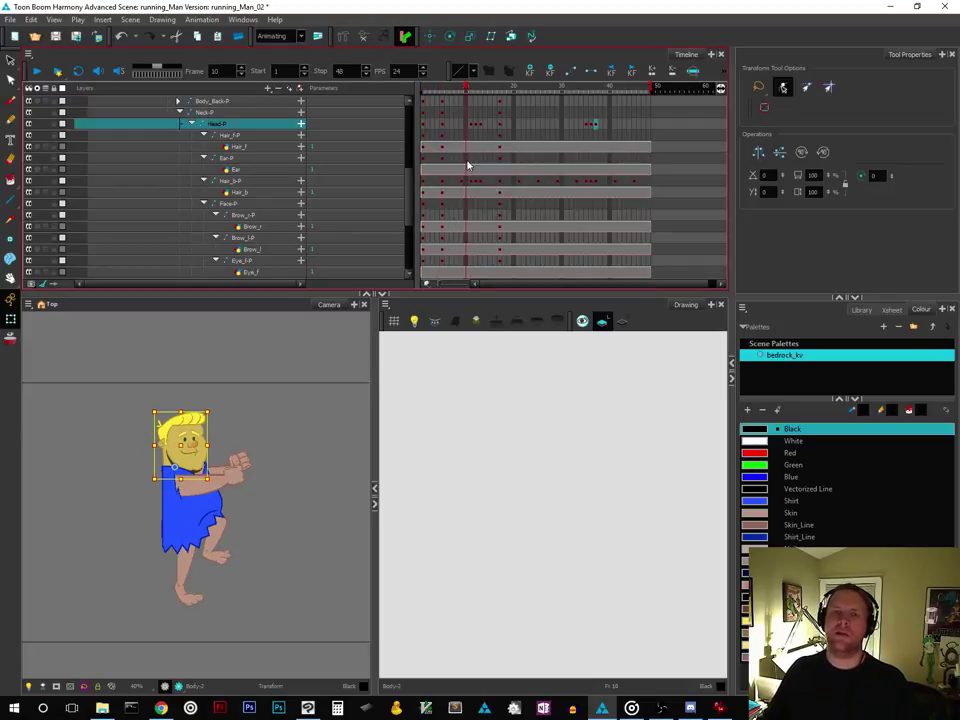
left_click_drag(467, 165, 420, 170)
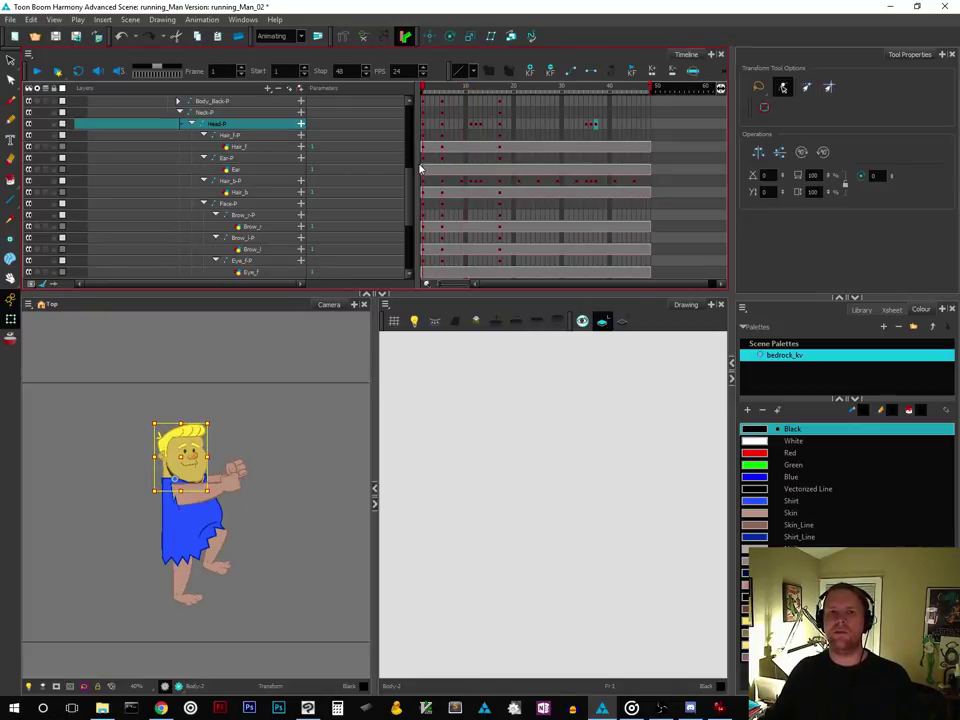
mouse_move(420, 170)
left_mouse_down()
mouse_move(497, 188)
mouse_move(597, 186)
mouse_move(489, 178)
mouse_move(424, 155)
mouse_move(418, 166)
left_mouse_up()
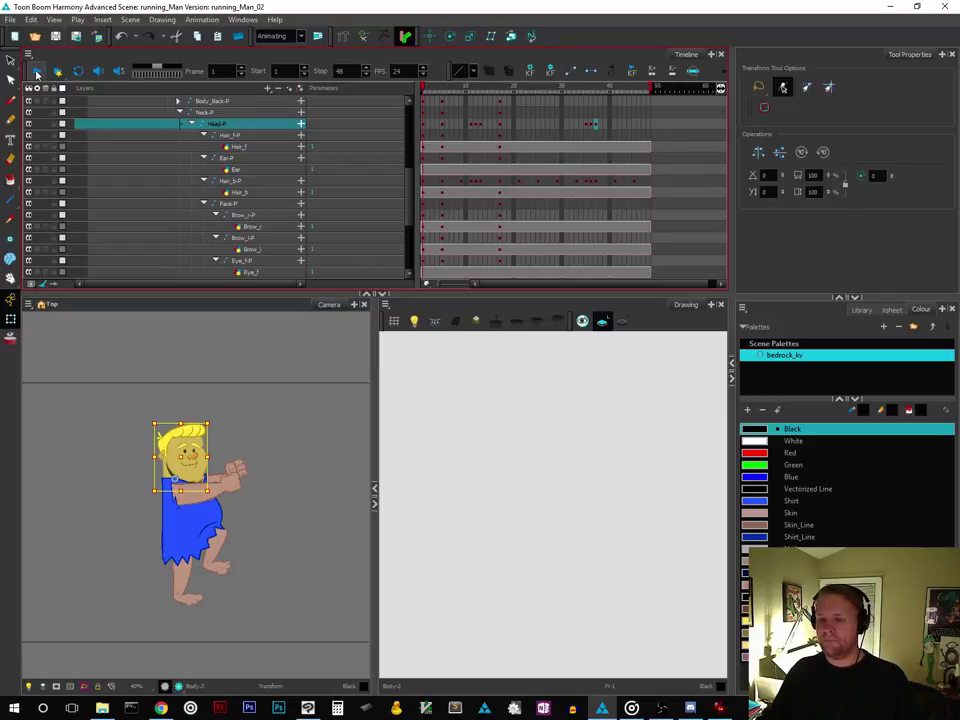
Deselect the head, review the animation with looped playback, and return to frame 1
left_click(37, 74)
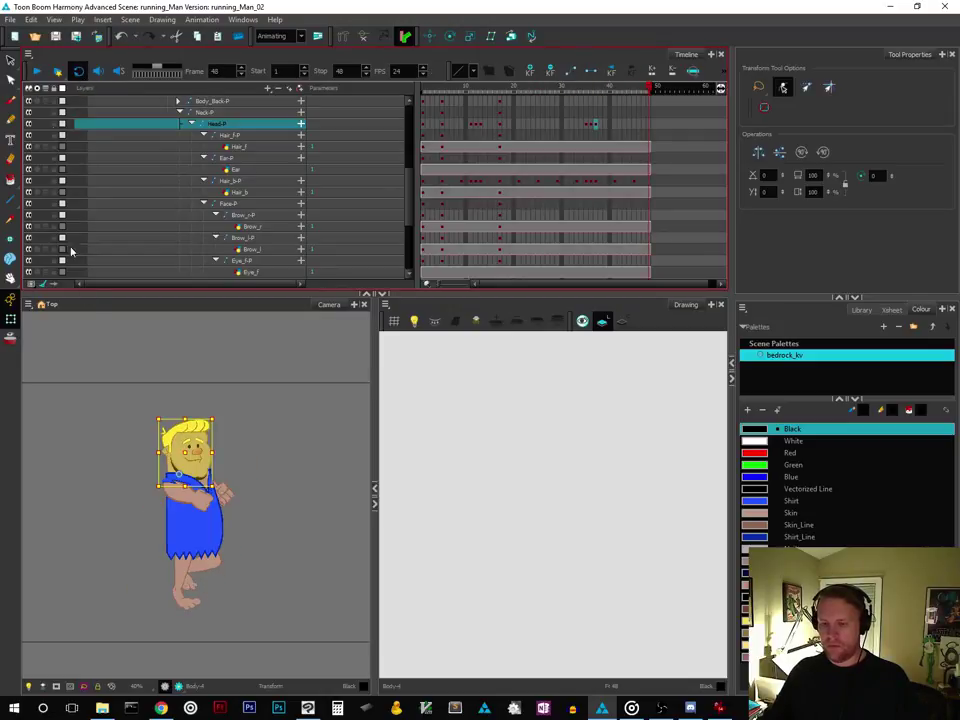
left_click(94, 332)
left_click(38, 73)
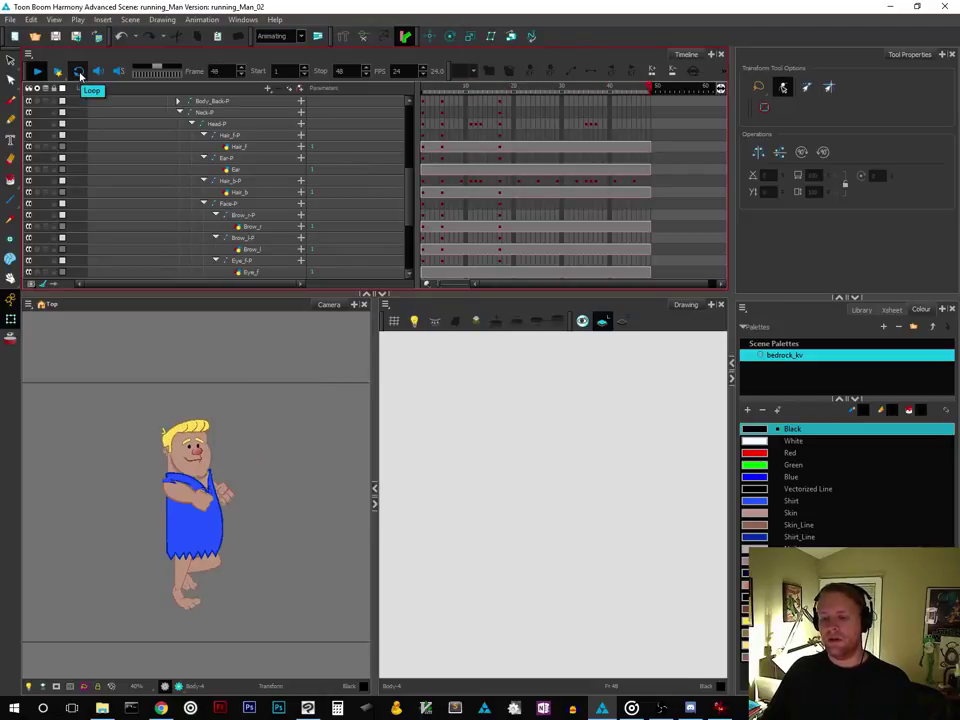
left_click(80, 74)
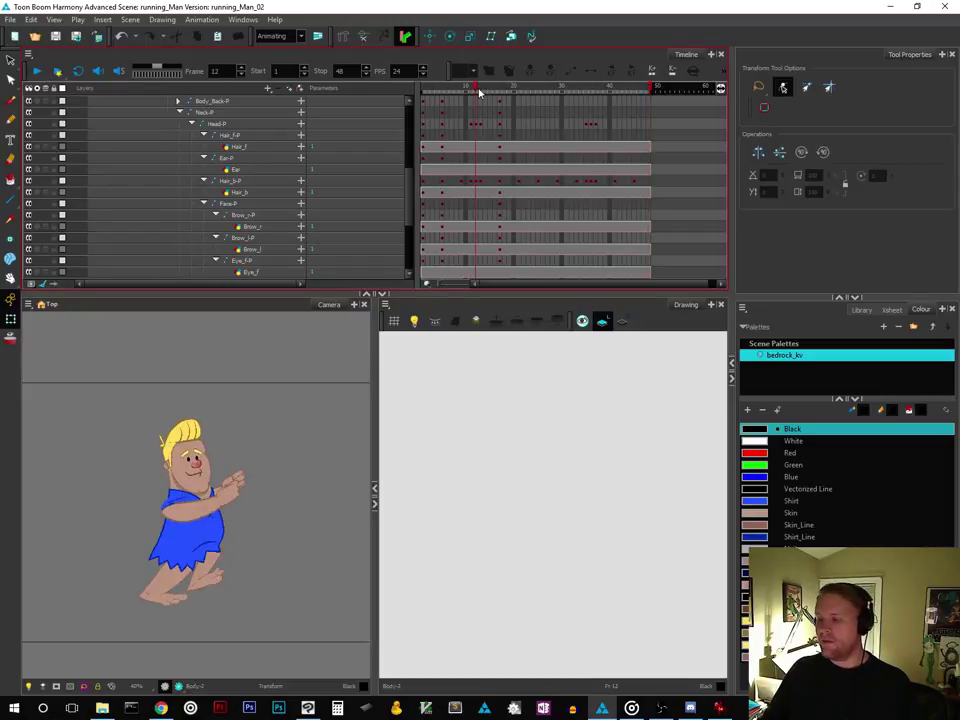
left_click_drag(475, 89, 398, 91)
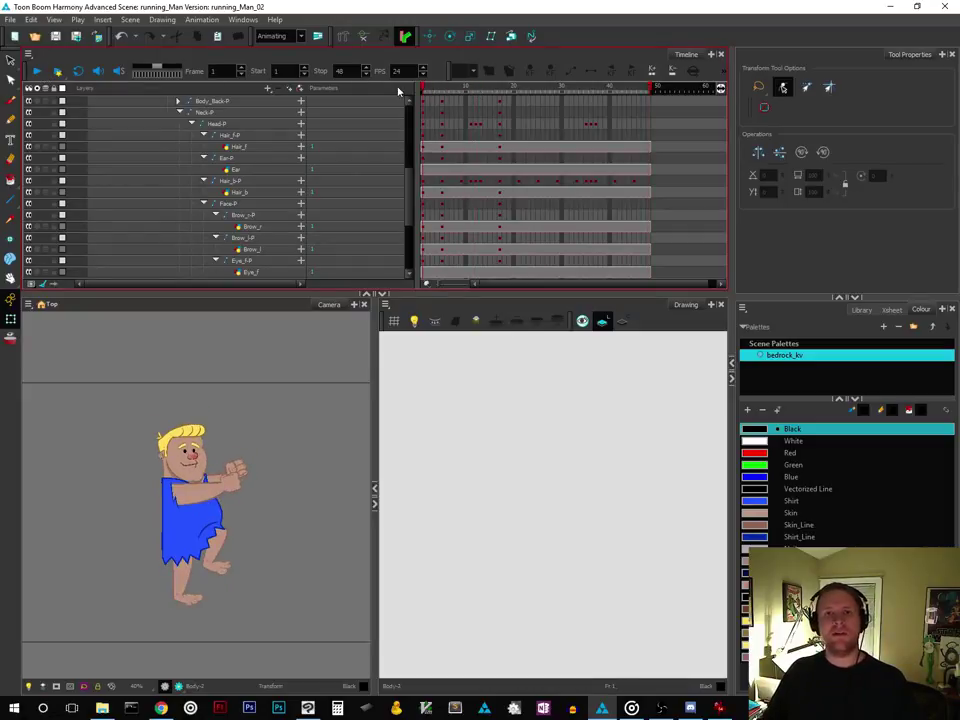